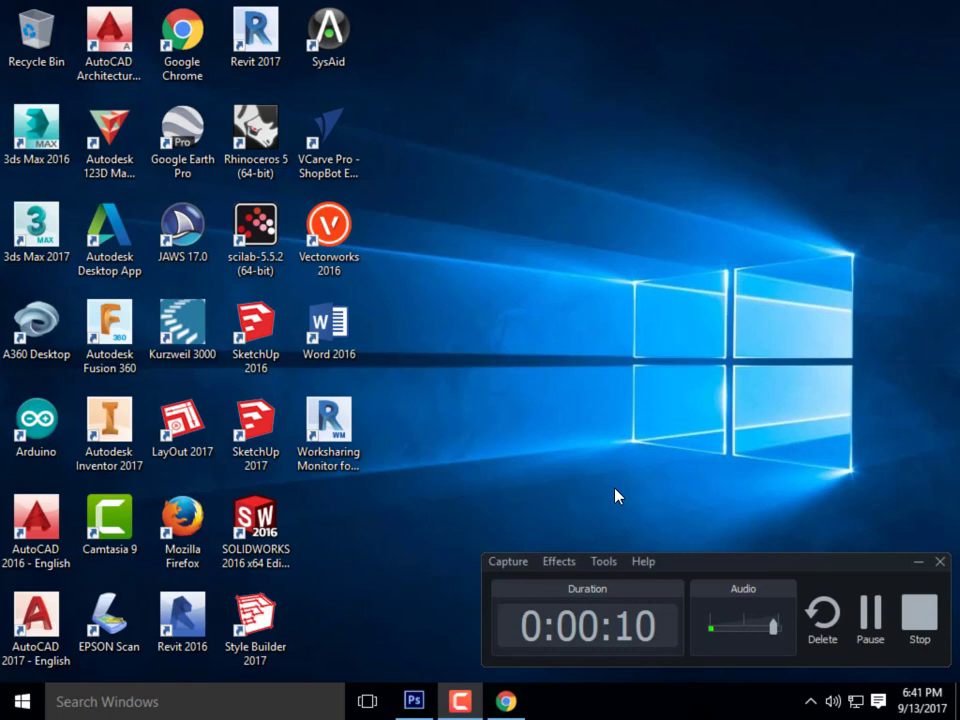
Close the Wood Bench and Swiss Alps documents, discarding their changes
click(412, 706)
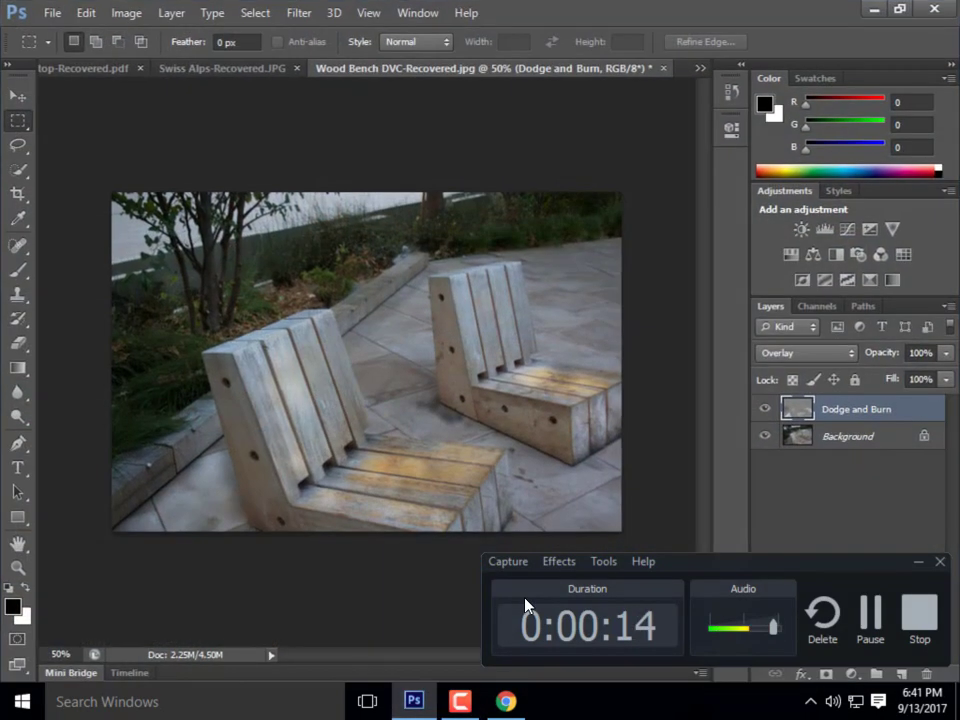
click(664, 69)
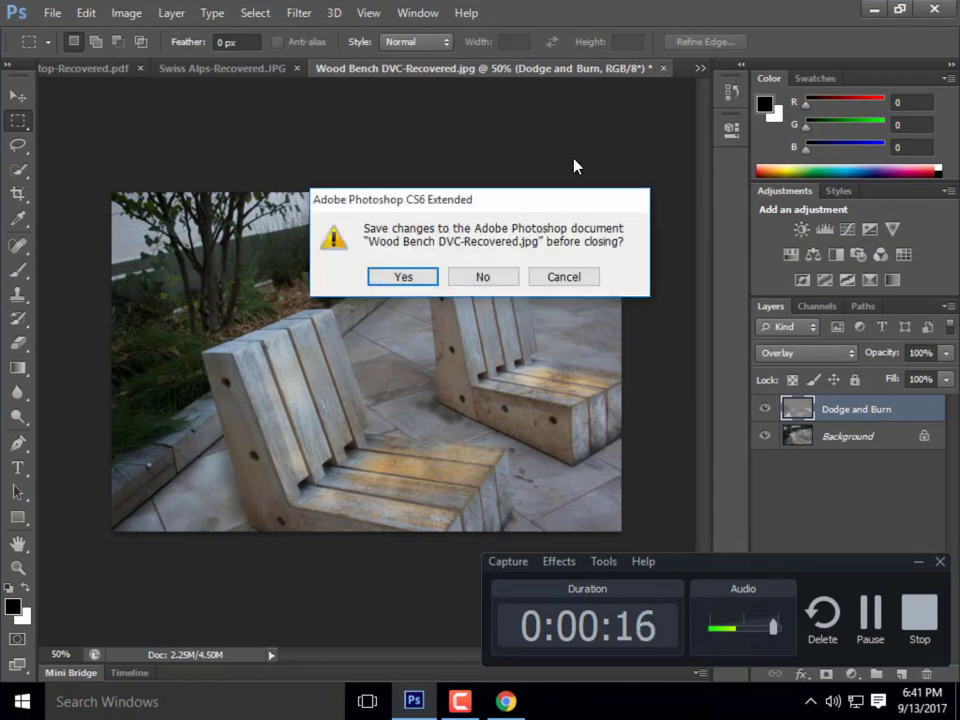
click(508, 279)
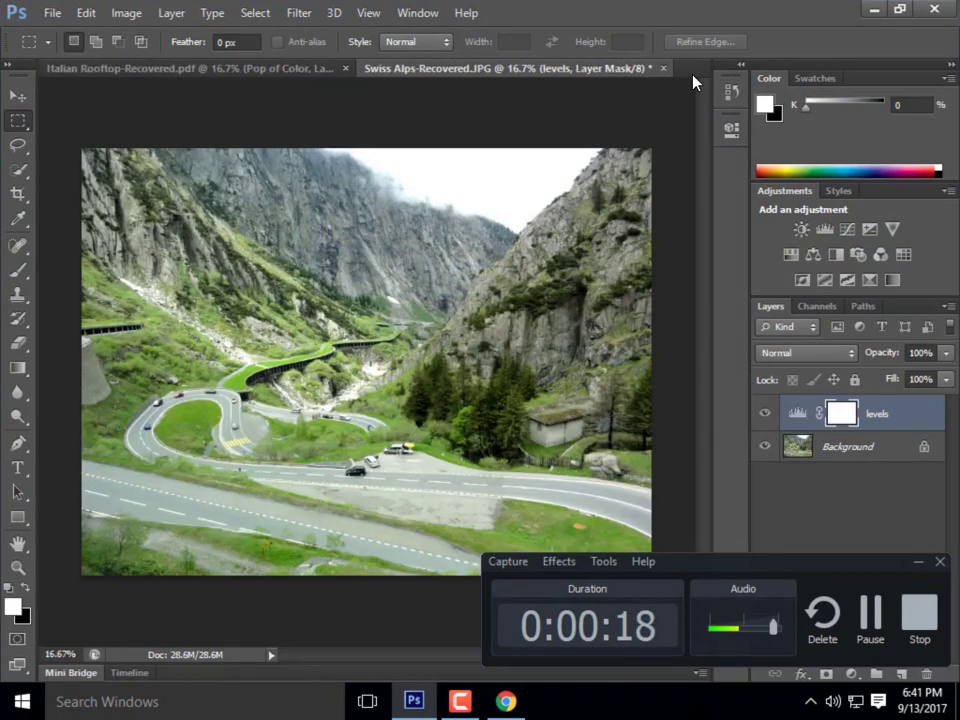
click(663, 68)
click(484, 277)
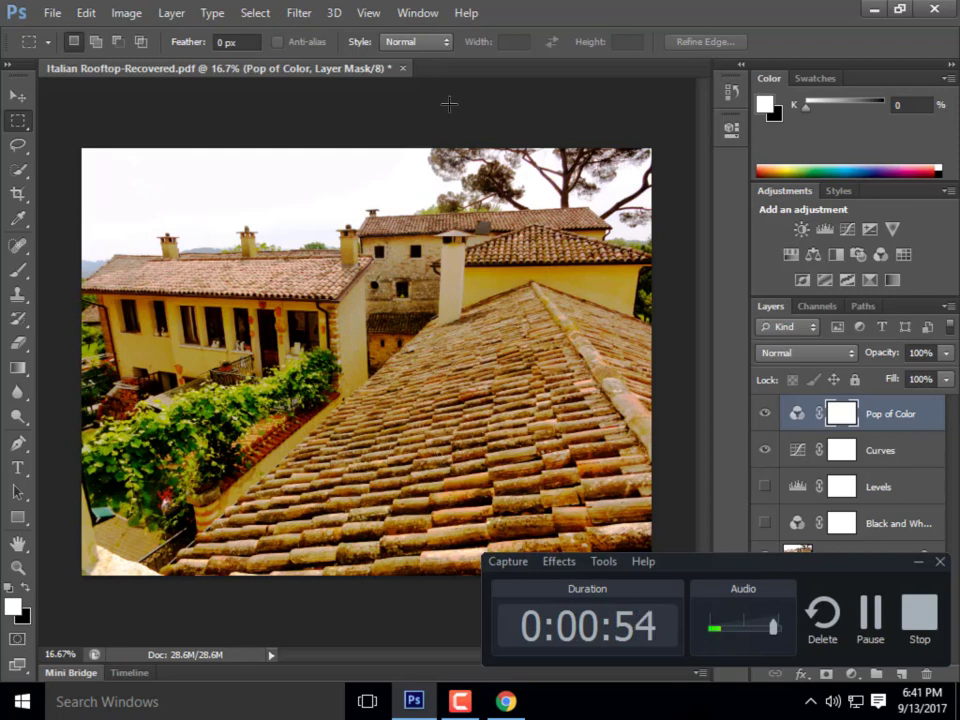
Close the Italian Rooftop document without saving
click(403, 68)
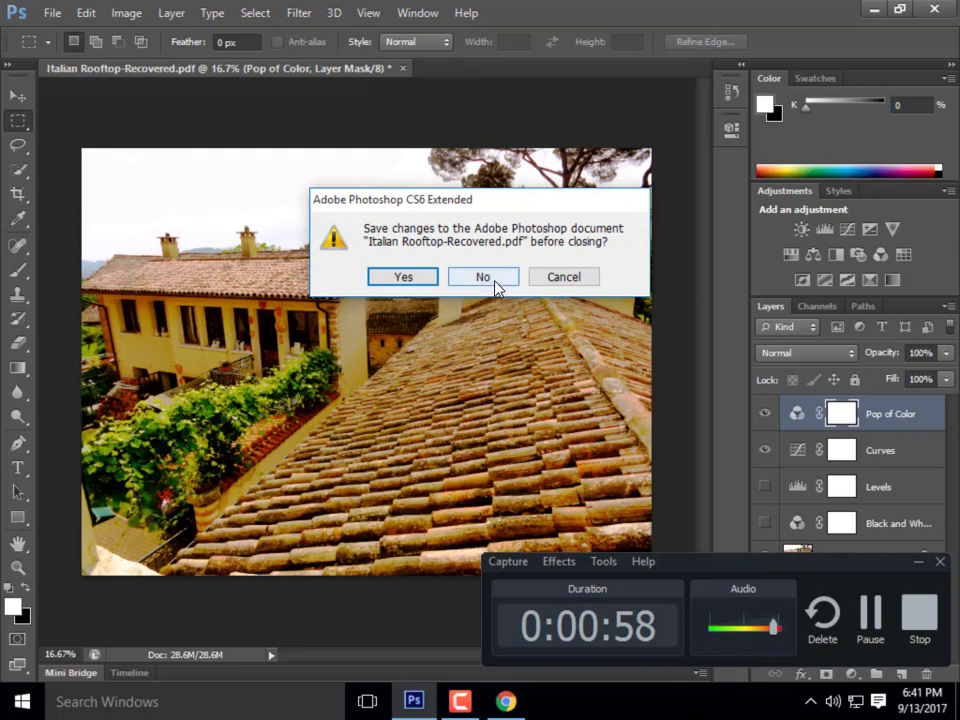
click(484, 277)
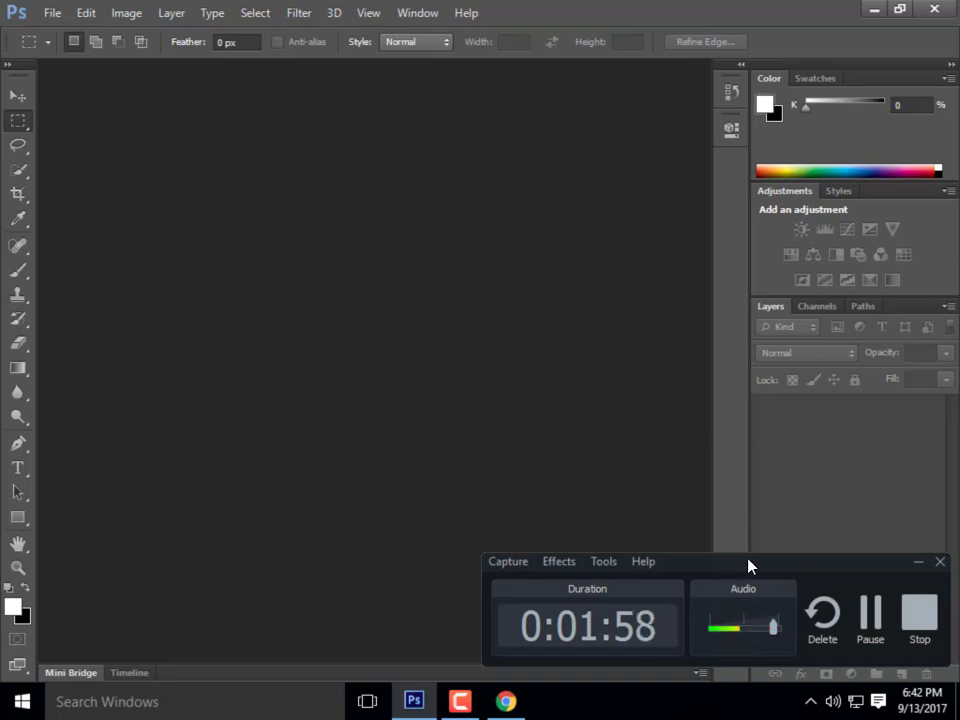
click(915, 564)
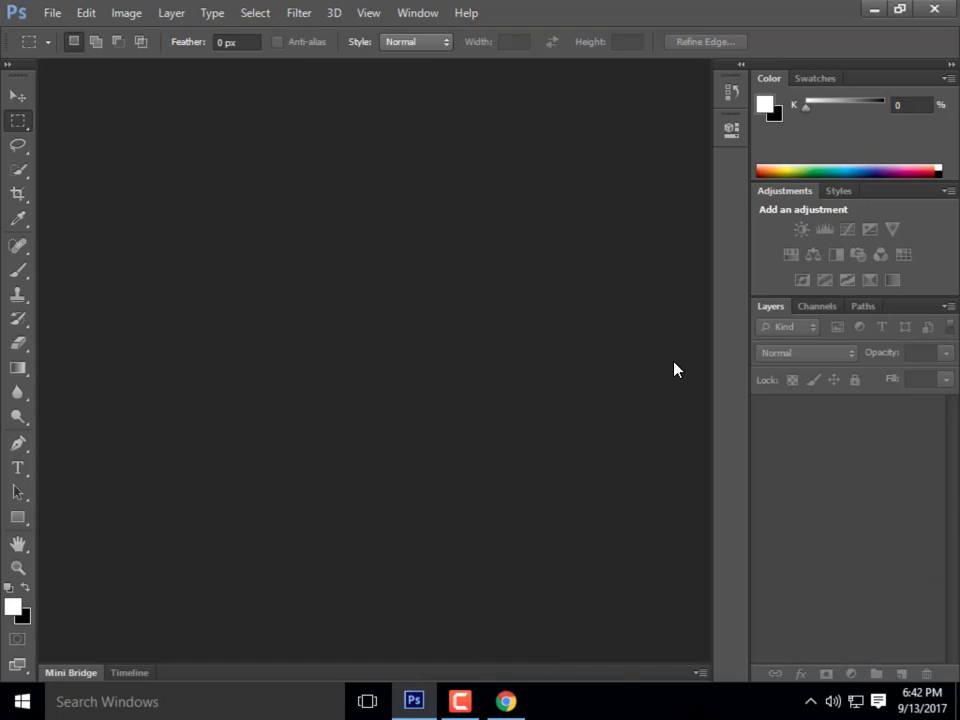
Return to the Chrome course assignments tab, open the course Files page and enter Support Files
click(507, 703)
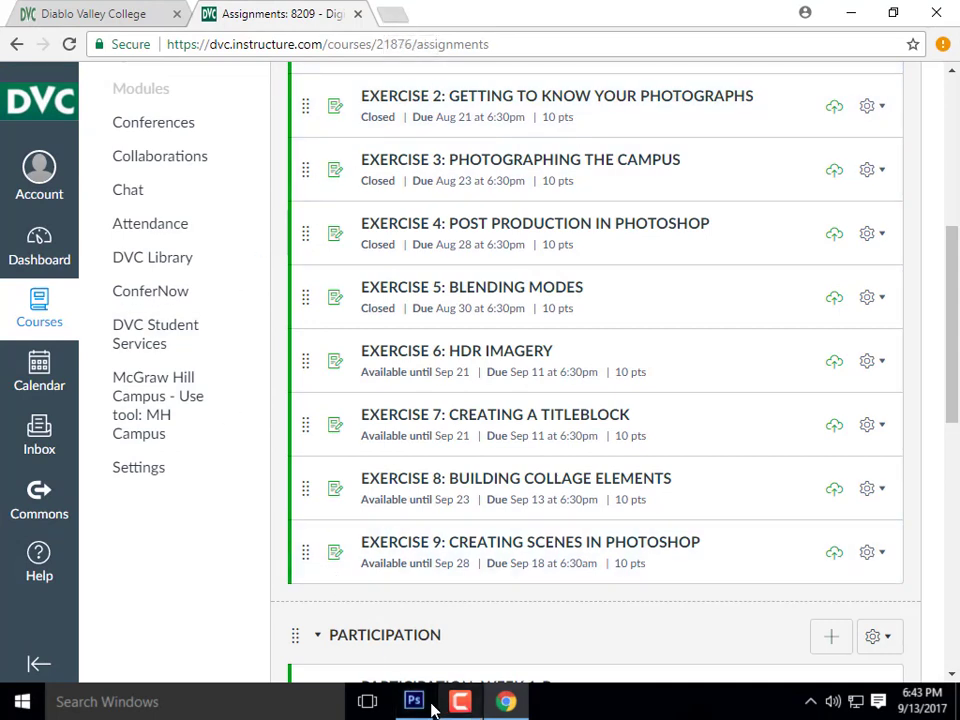
mouse_move(507, 703)
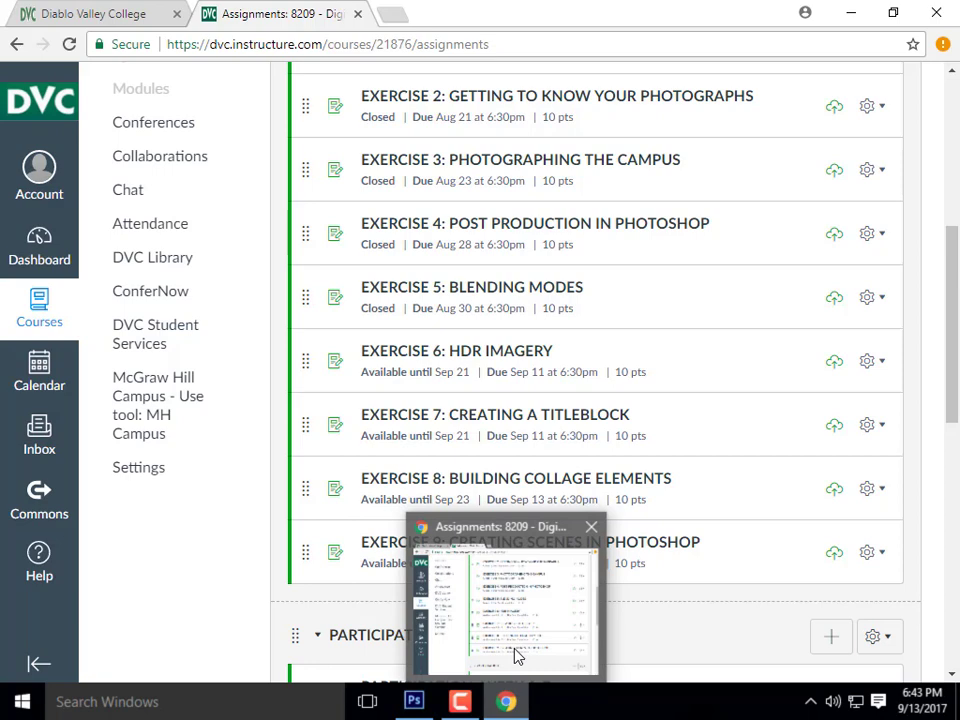
click(118, 16)
click(240, 14)
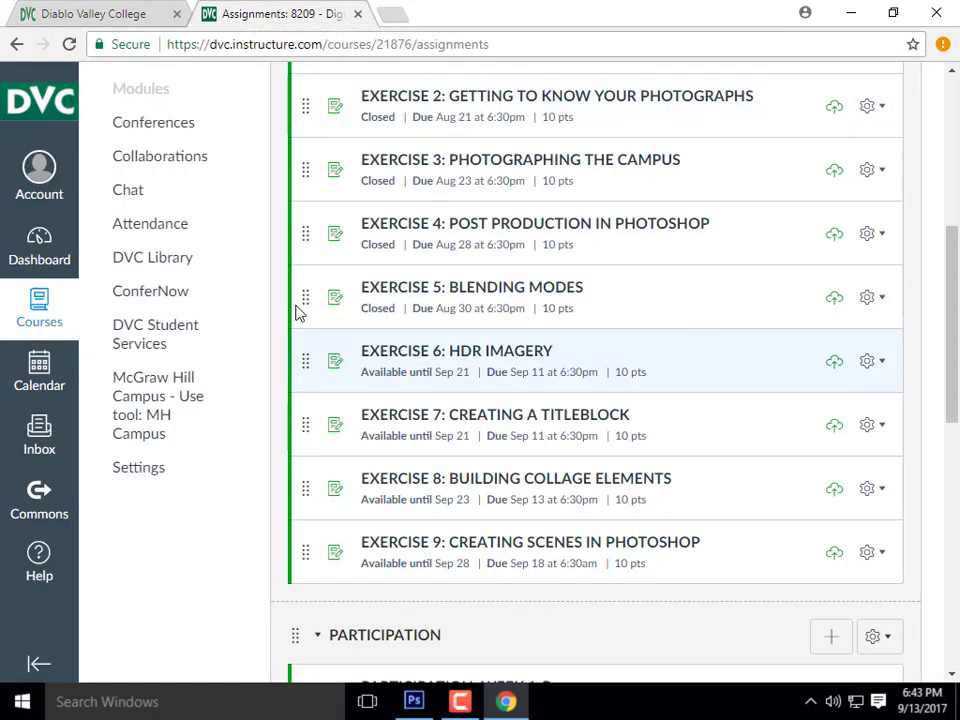
scroll(101, 216, up, 3)
click(132, 238)
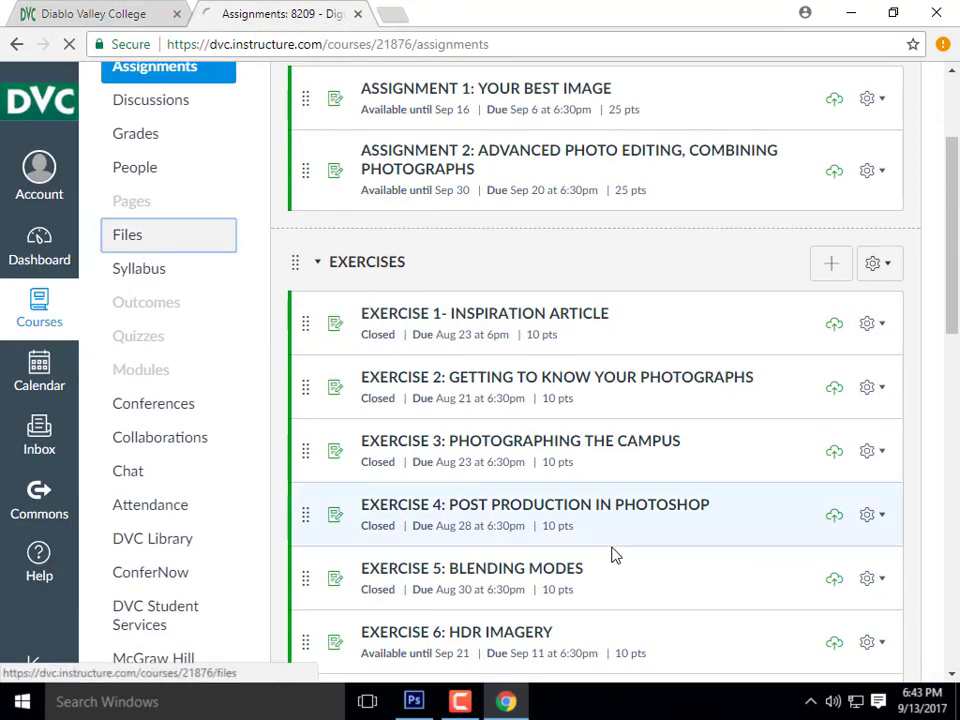
click(545, 322)
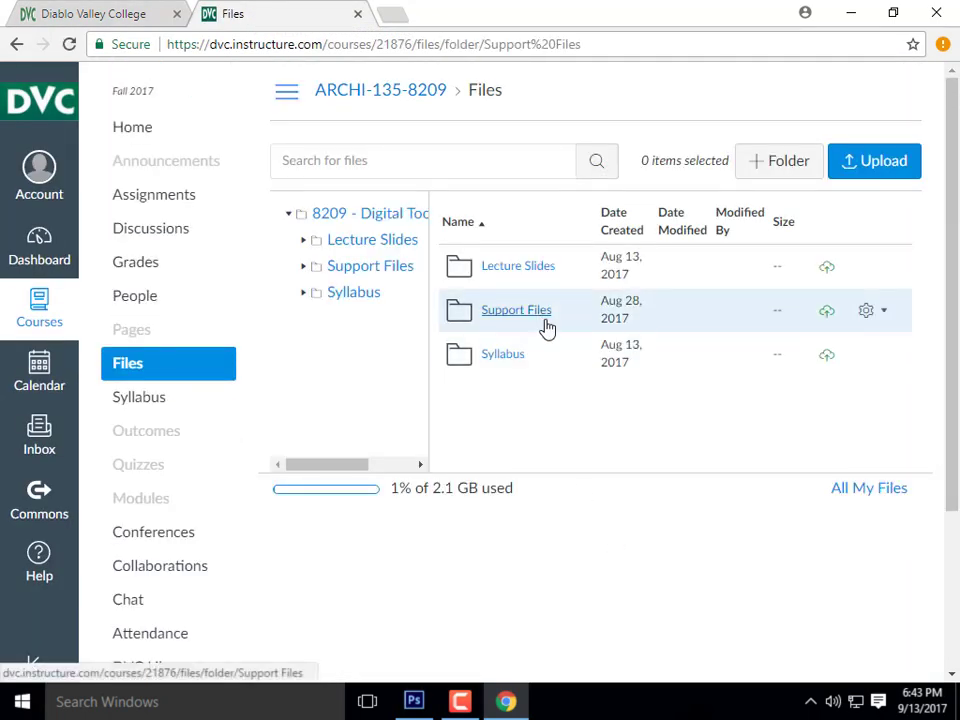
Open Collage Background Imagery and page through previews from European Street.jpg to Yosemite Valley.jpg
click(550, 268)
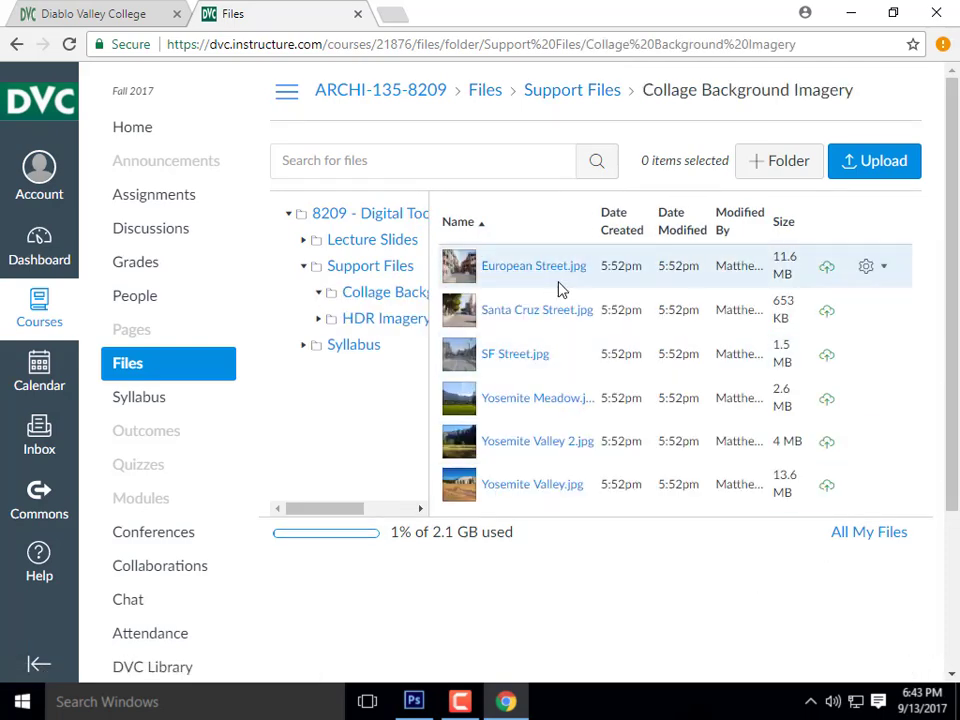
click(533, 266)
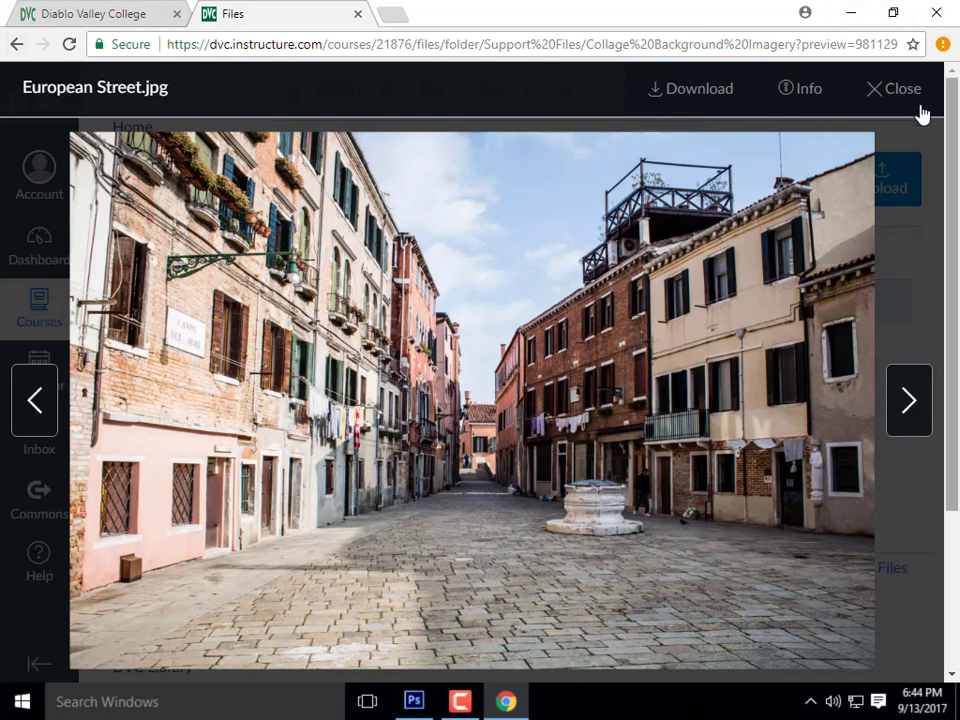
click(910, 395)
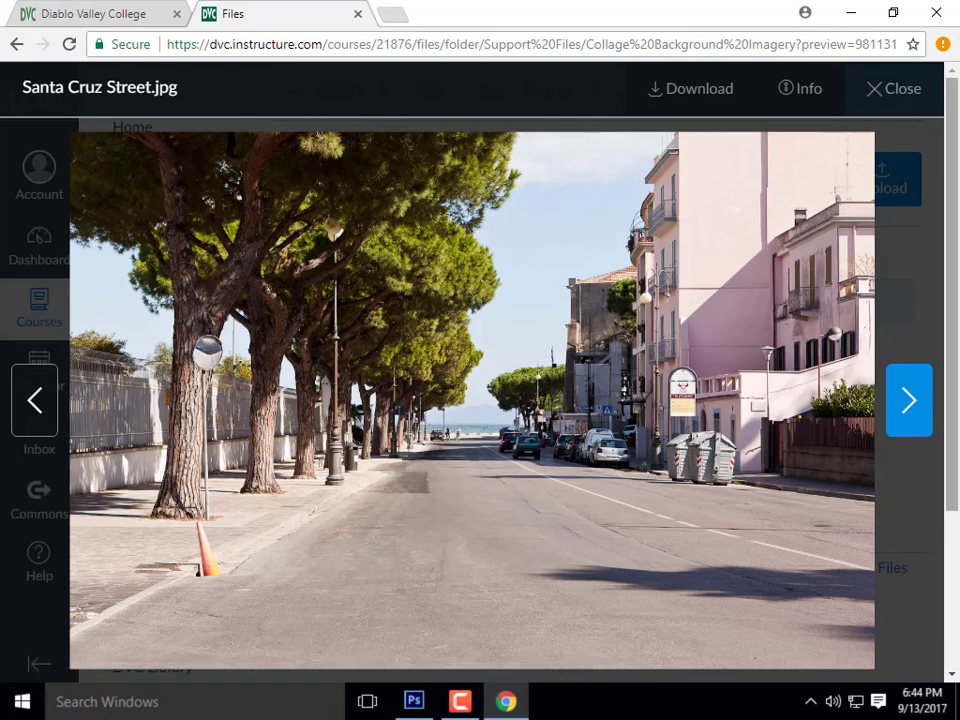
click(916, 408)
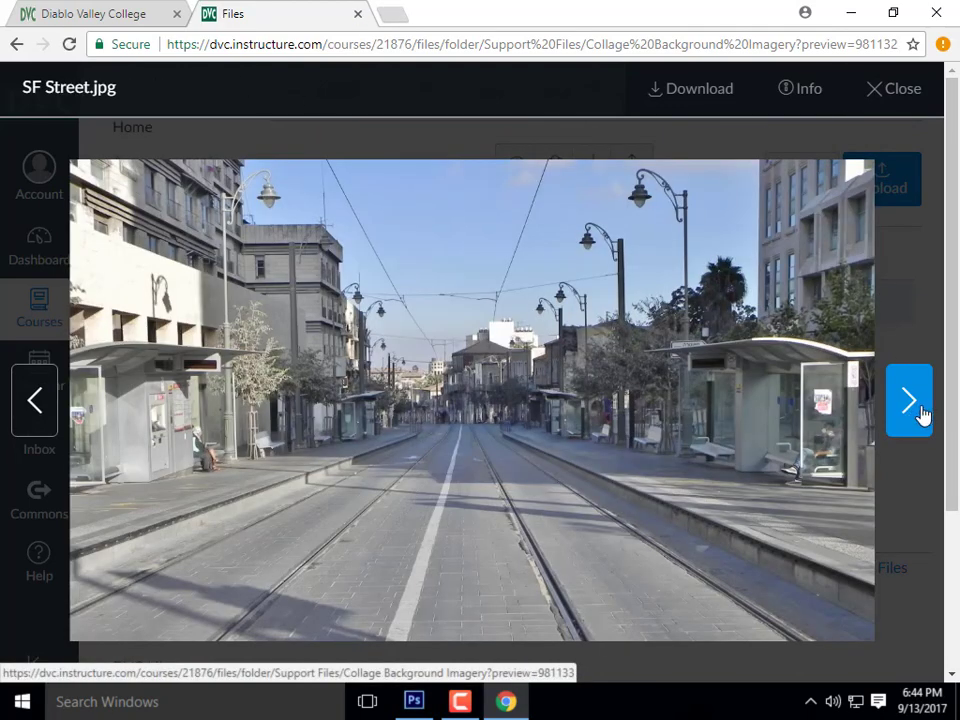
click(918, 410)
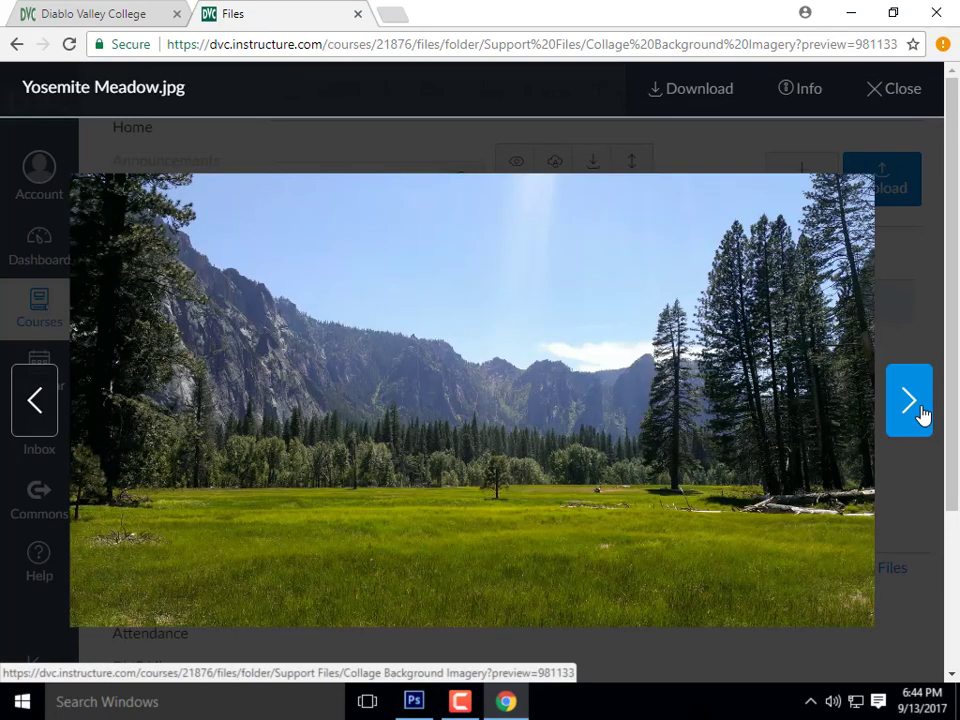
click(921, 414)
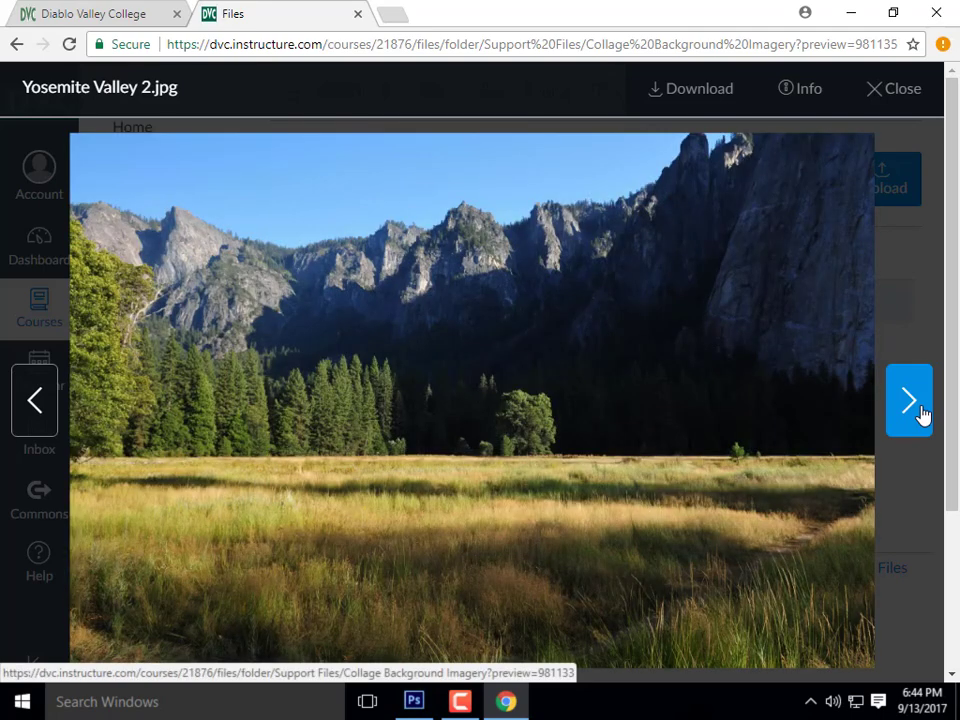
click(907, 424)
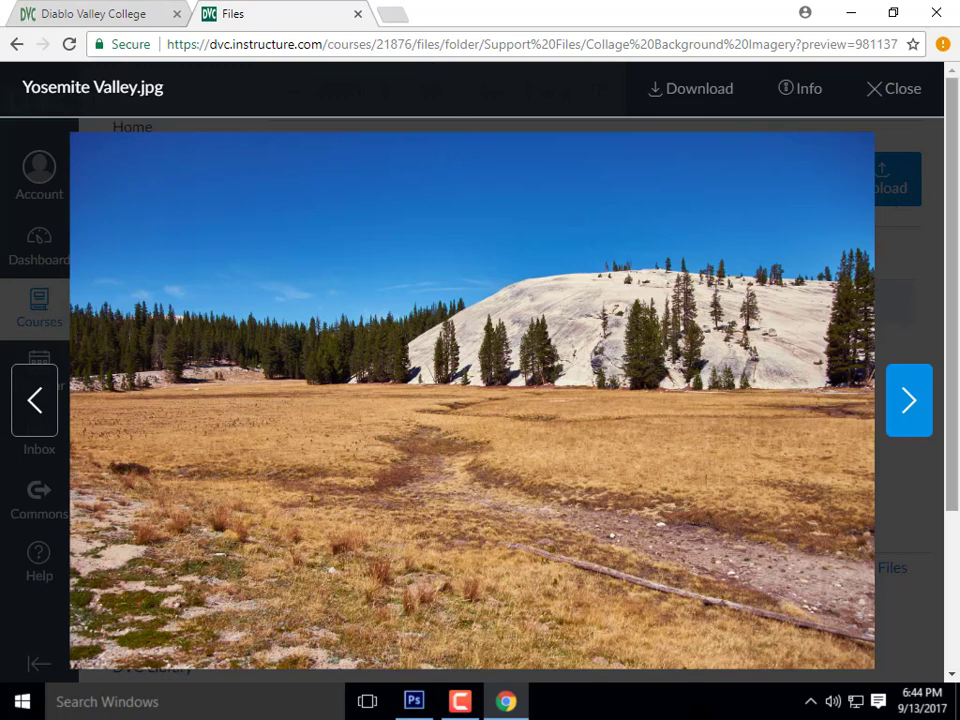
Open Santa Cruz Street.jpg from SAMSUNG (E:) > Week 5B-Content > Background Images via File > Open
click(864, 14)
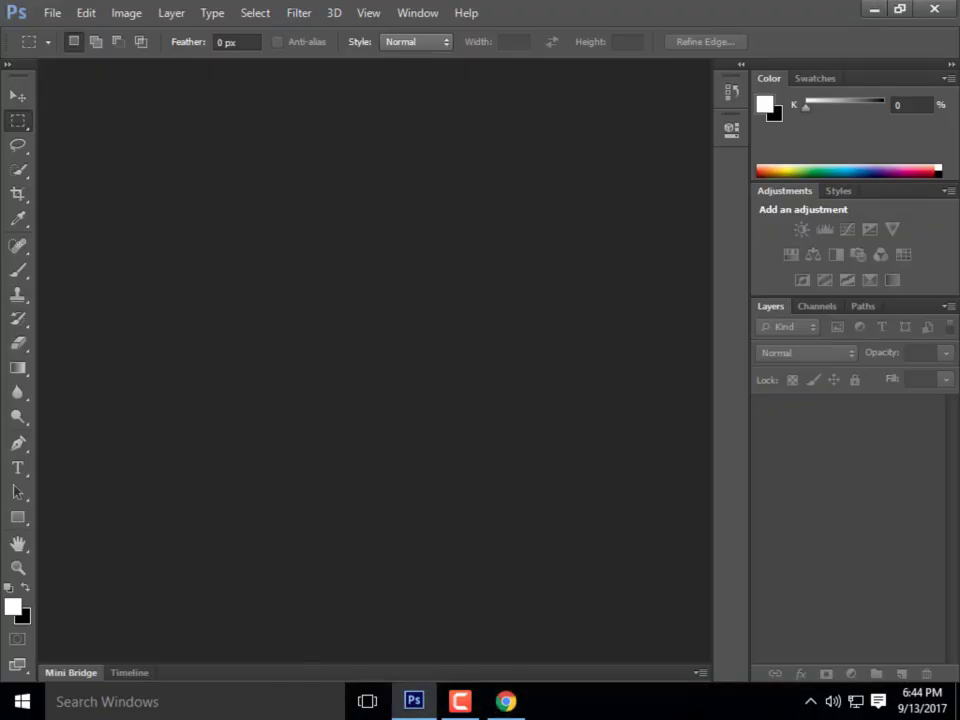
click(52, 12)
click(107, 50)
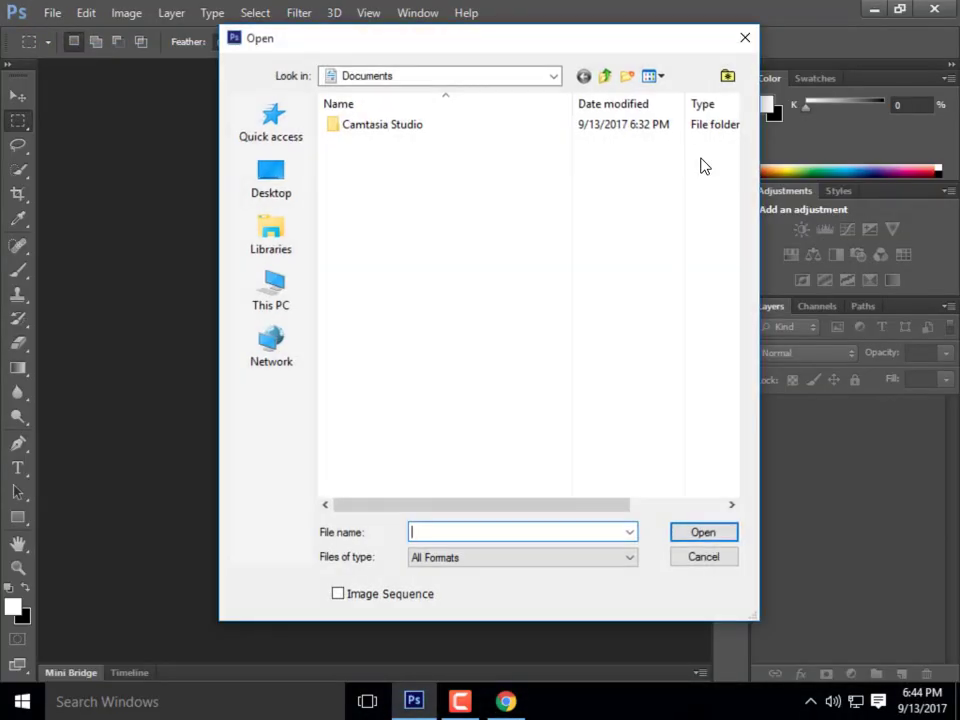
click(553, 76)
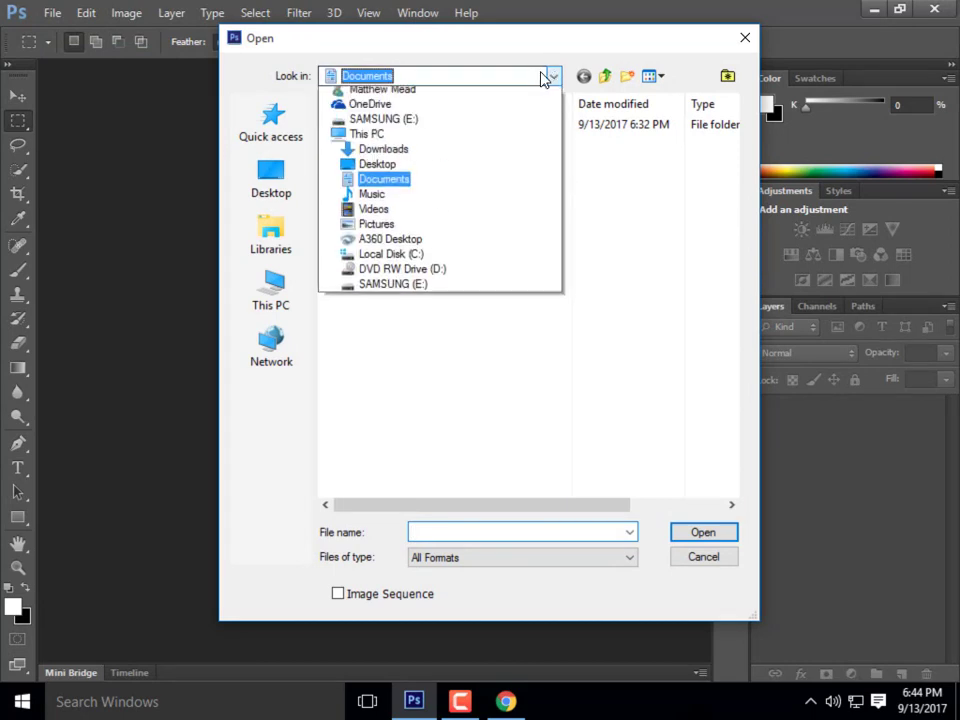
click(410, 347)
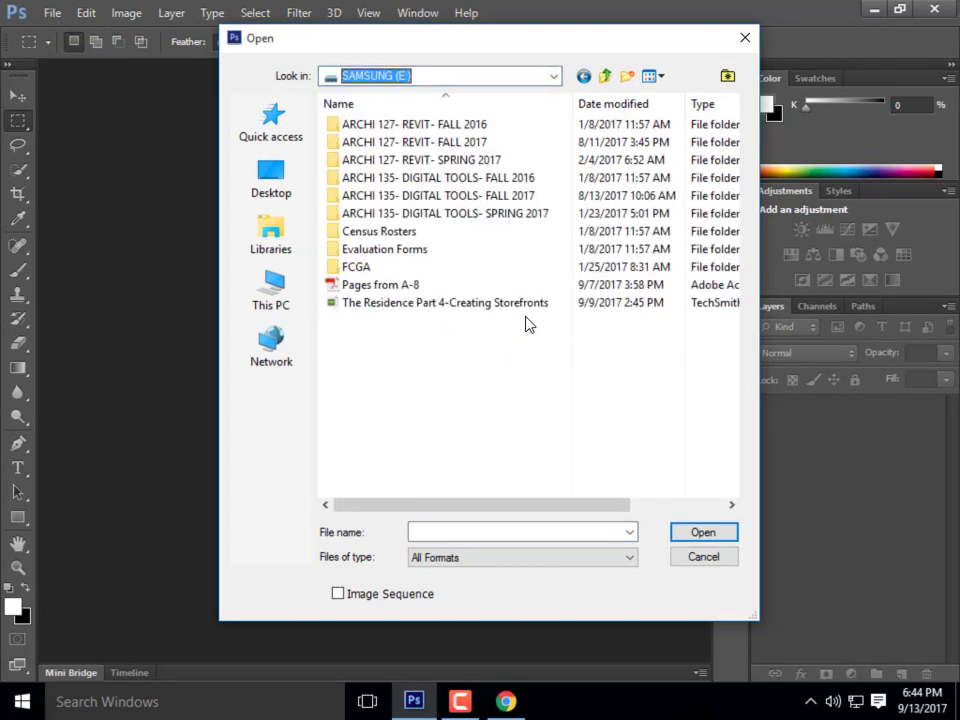
double_click(489, 198)
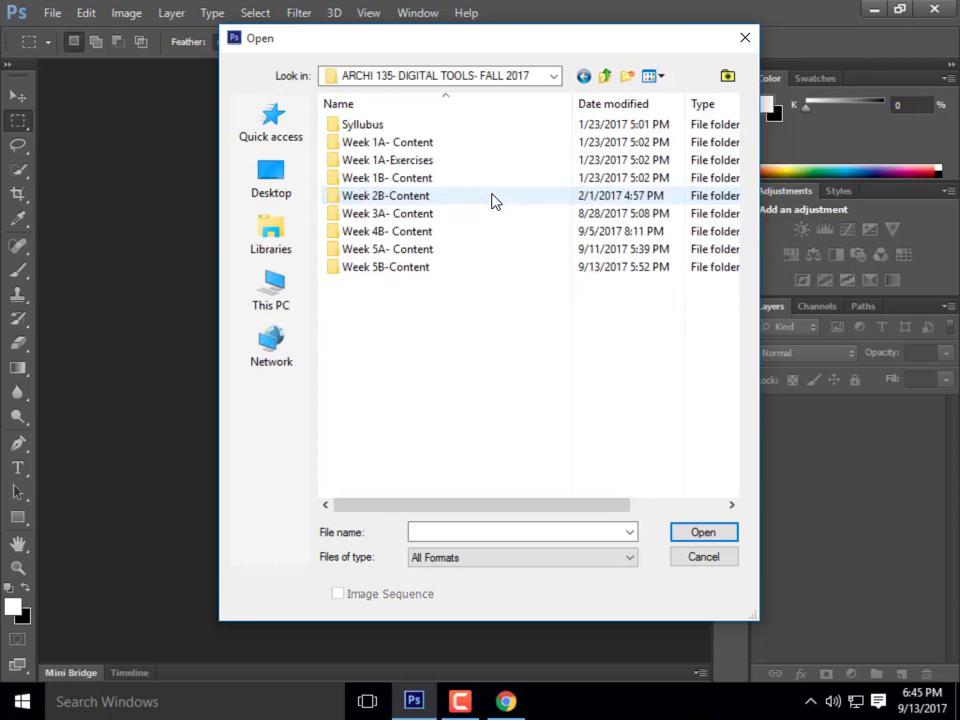
double_click(440, 266)
double_click(401, 126)
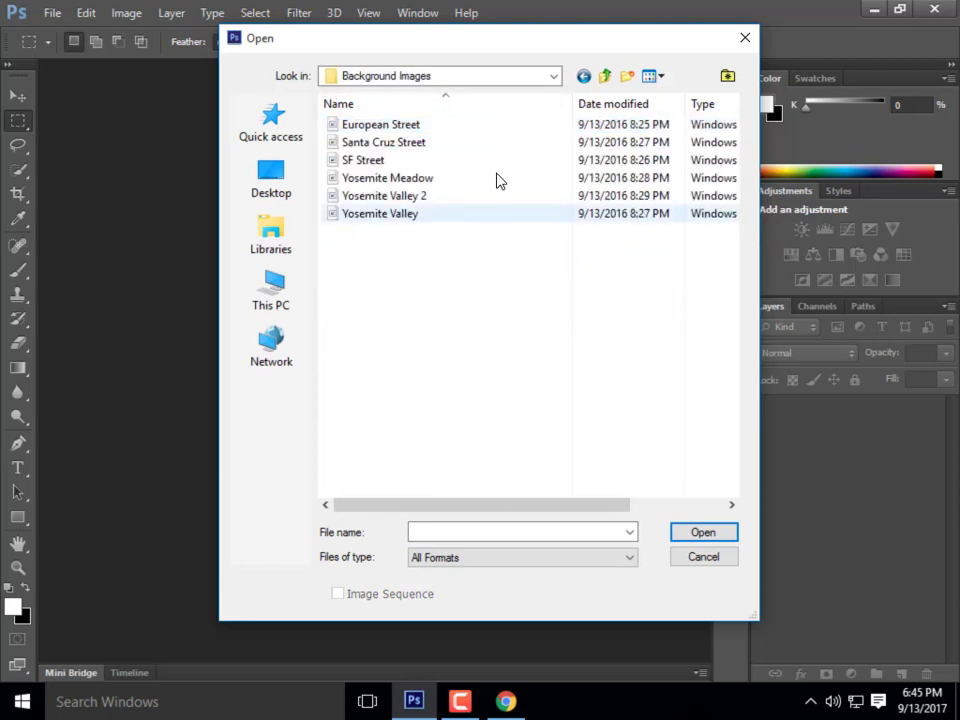
click(400, 145)
click(729, 536)
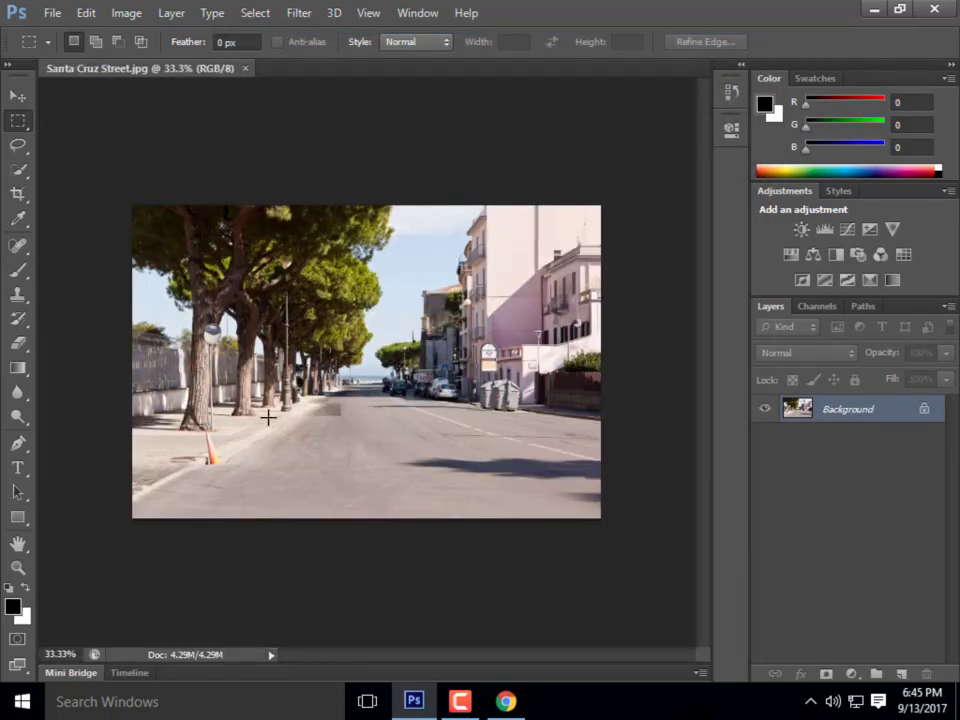
Zoom in and convert the locked Background layer into Layer 0
key(ctrl+plus)
key(alt)
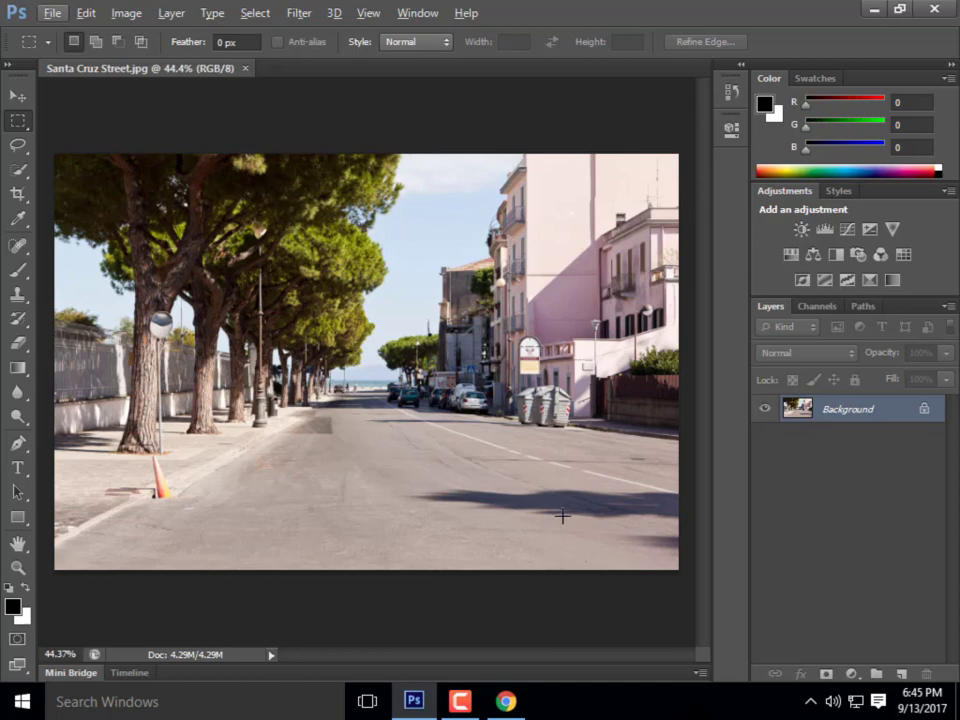
right_click(928, 410)
click(845, 424)
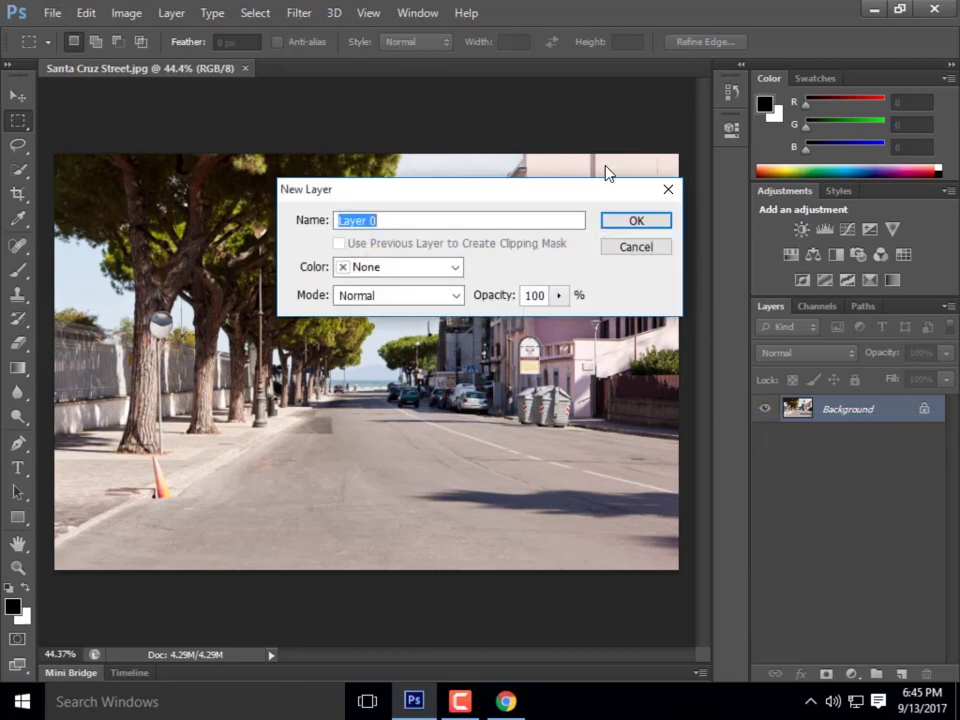
click(632, 221)
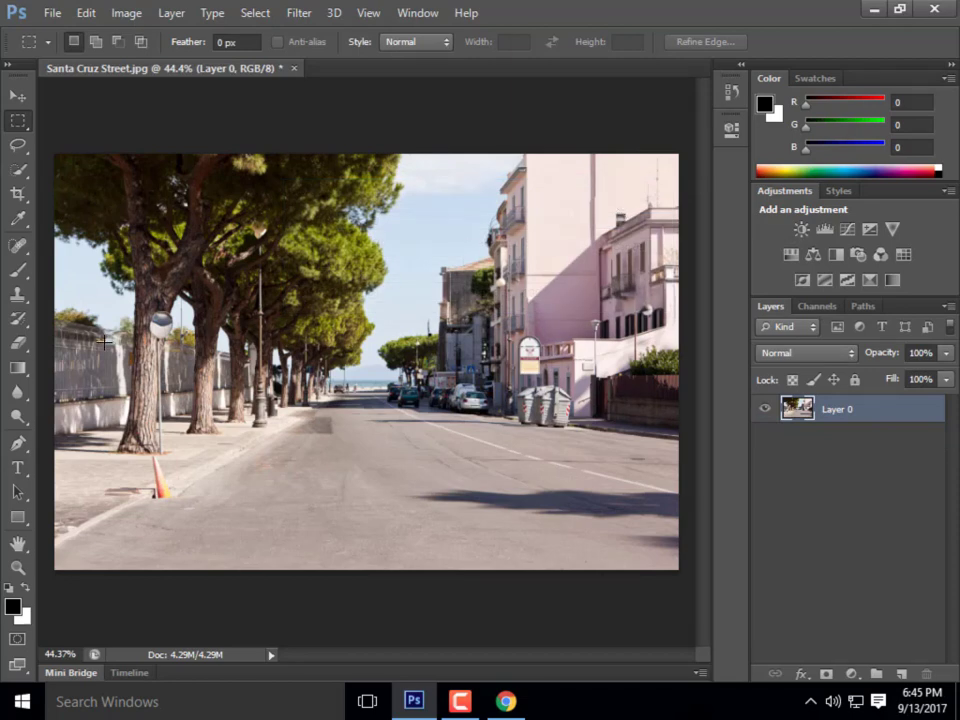
Select the Line Tool with a dark red stroke and a 2 px weight
click(25, 373)
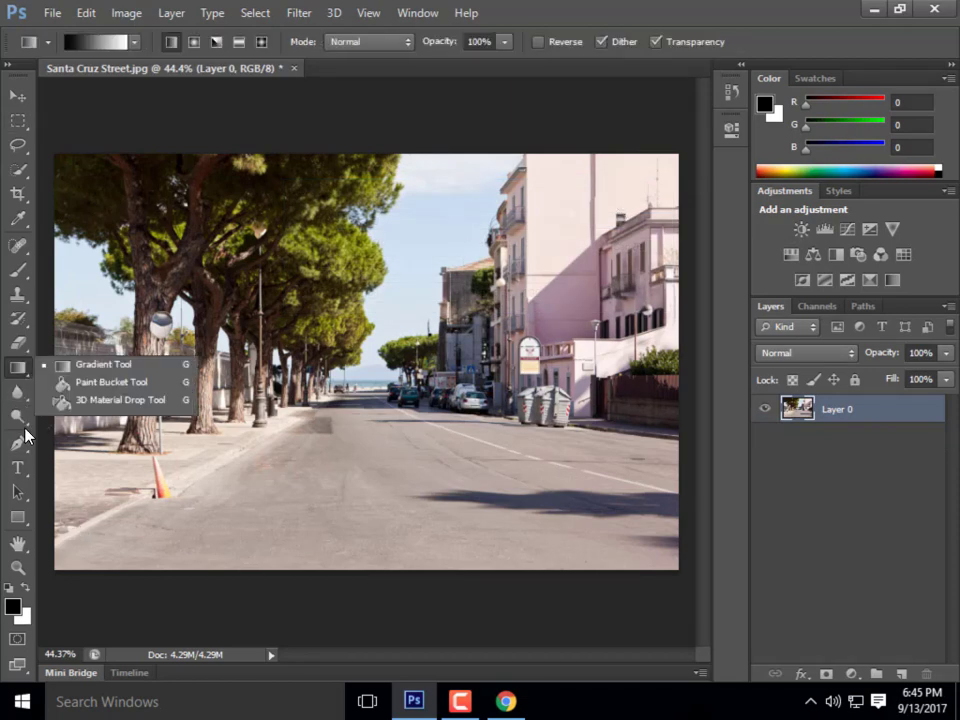
click(18, 517)
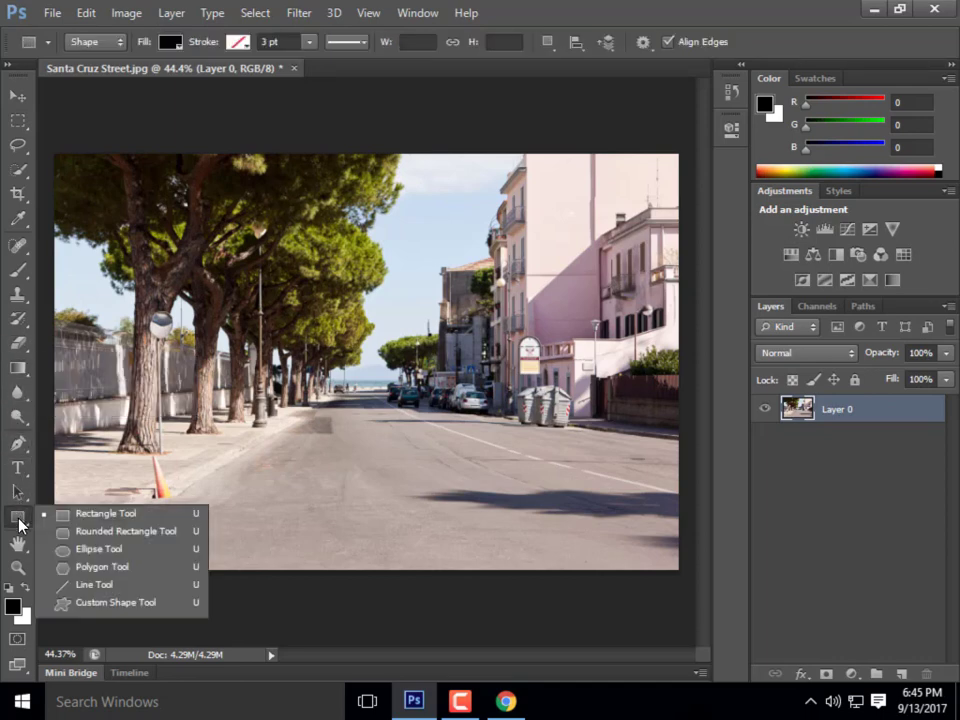
click(107, 586)
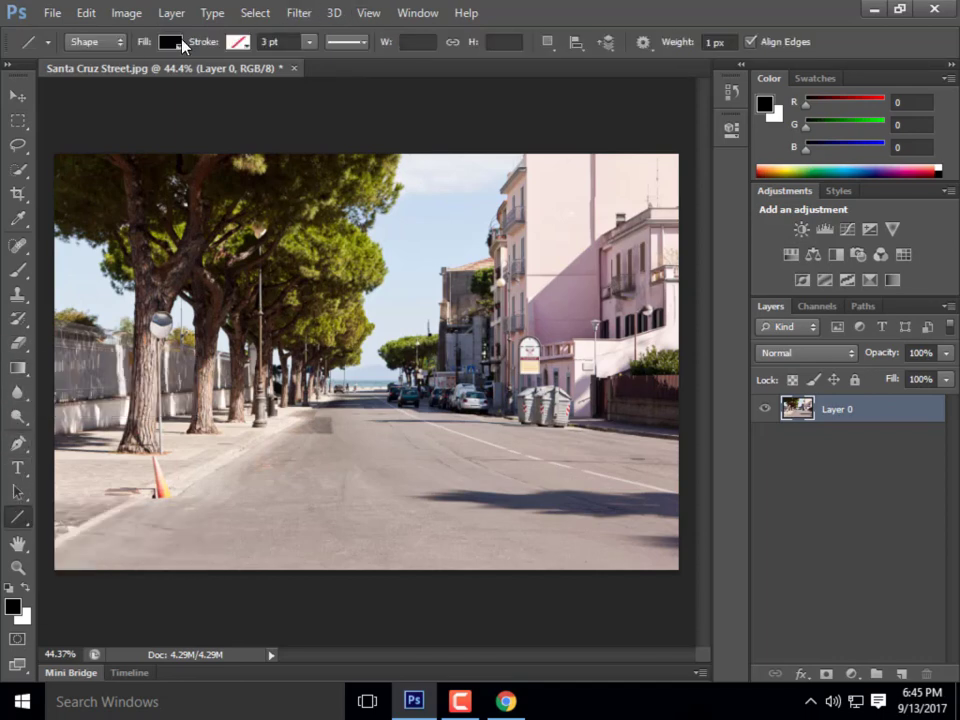
click(237, 42)
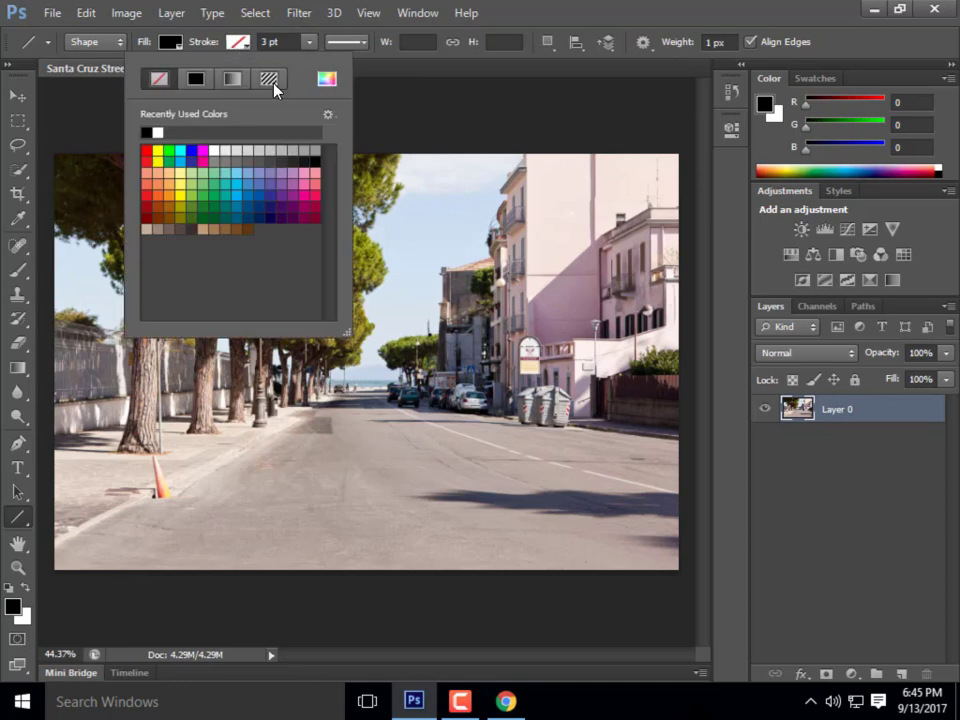
click(152, 202)
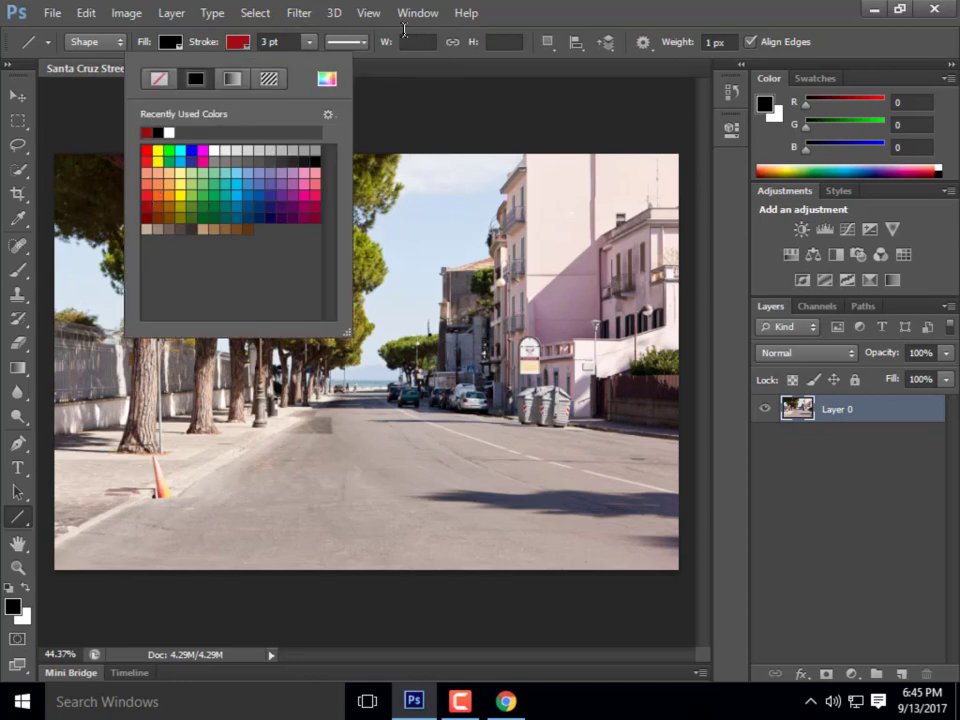
click(712, 42)
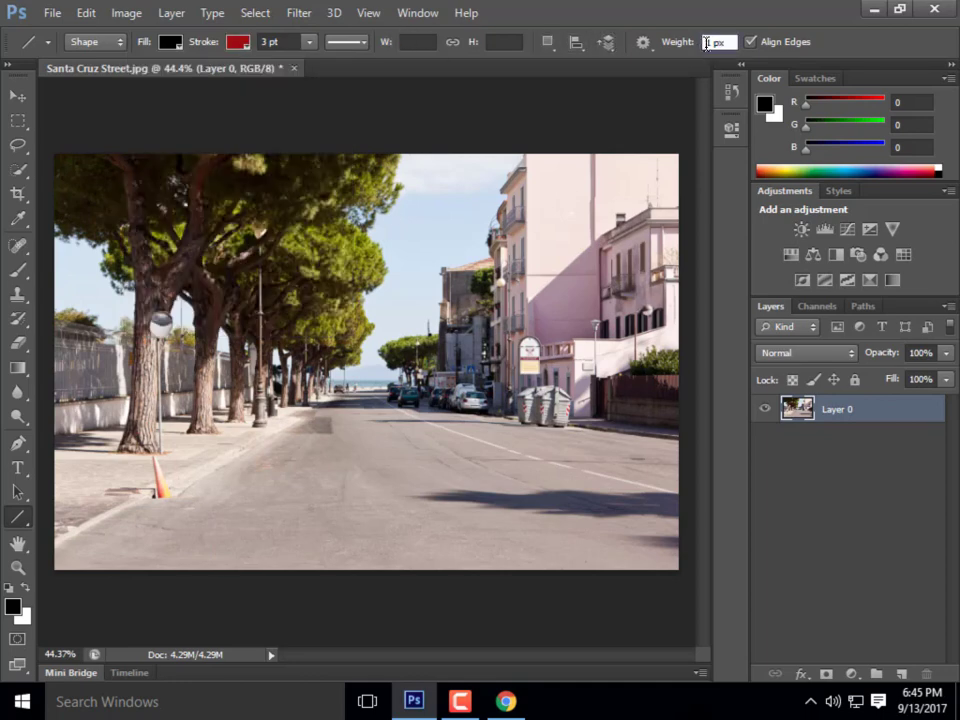
text(2)
Draw a red diagonal line up the road toward the vanishing point and a horizontal ground line
mouse_move(604, 236)
mouse_down()
mouse_move(242, 501)
mouse_move(297, 511)
mouse_up()
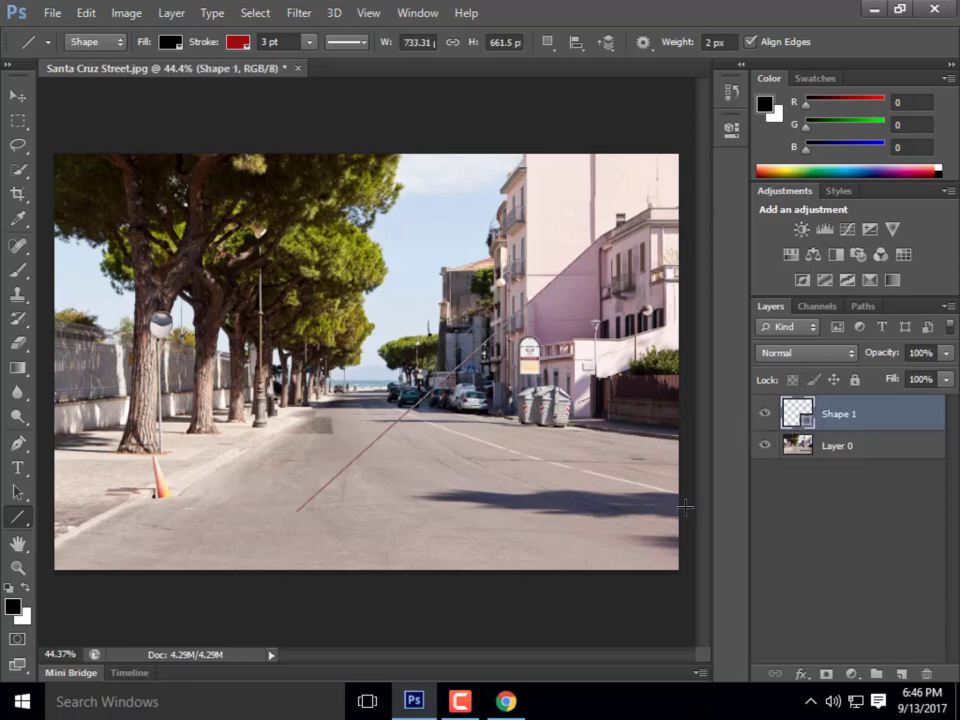
drag(685, 507, 268, 505)
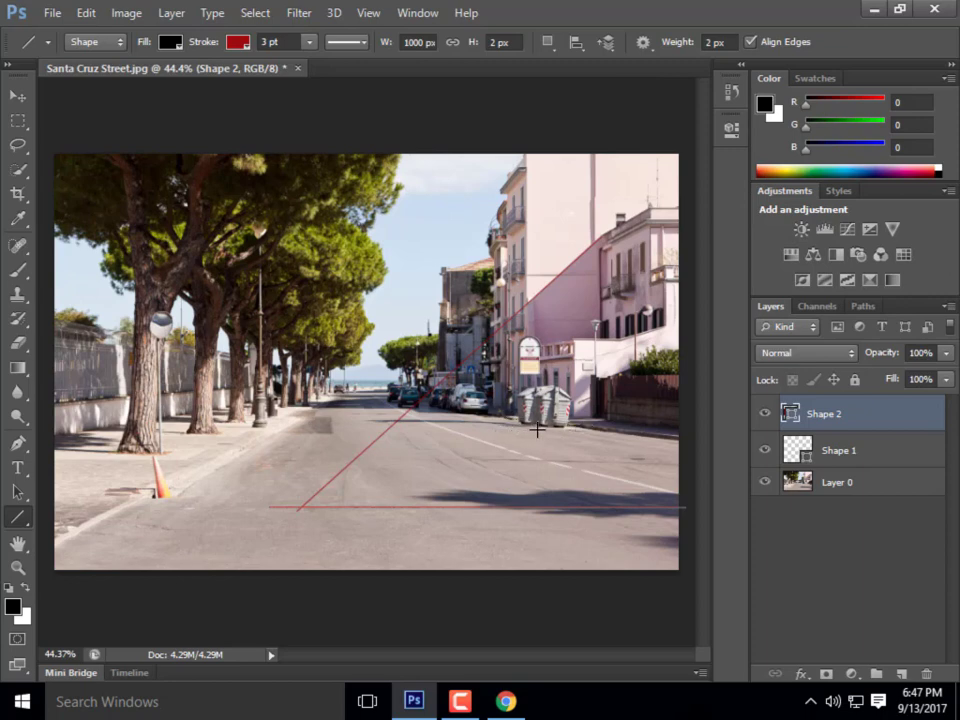
Undo a stray short line, then draw a horizontal red horizon line across the scene
drag(516, 411, 510, 443)
key(ctrl+z)
drag(112, 393, 645, 393)
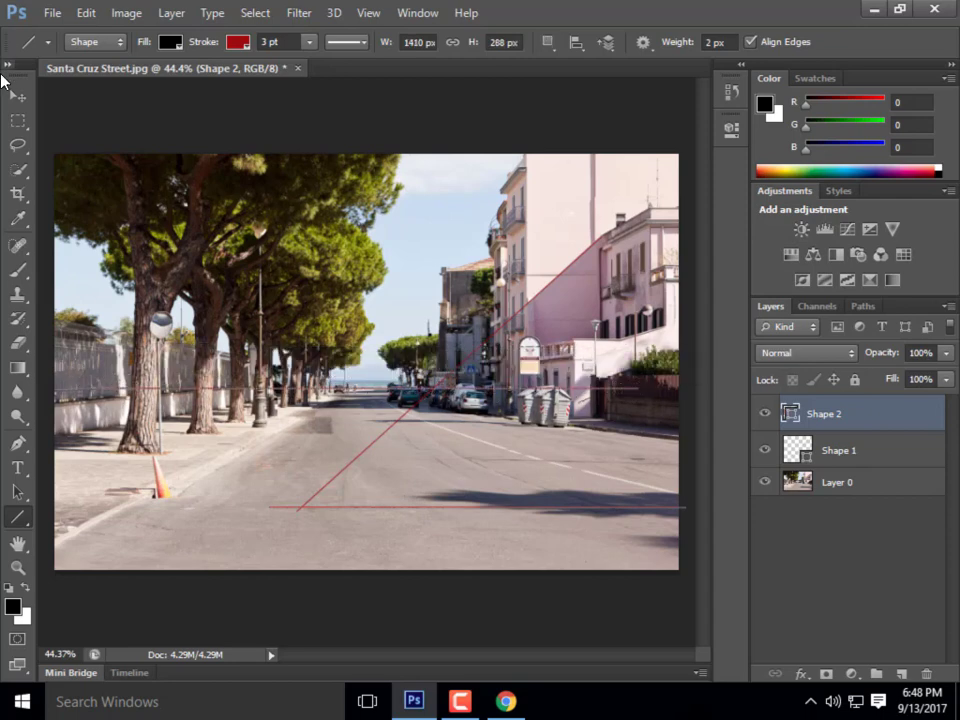
click(18, 95)
Nudge the Shape 2 lines slightly upward with the Move Tool, then select the Shape 1 layer
key(shift+Right)
key(shift+Down)
drag(371, 409, 371, 408)
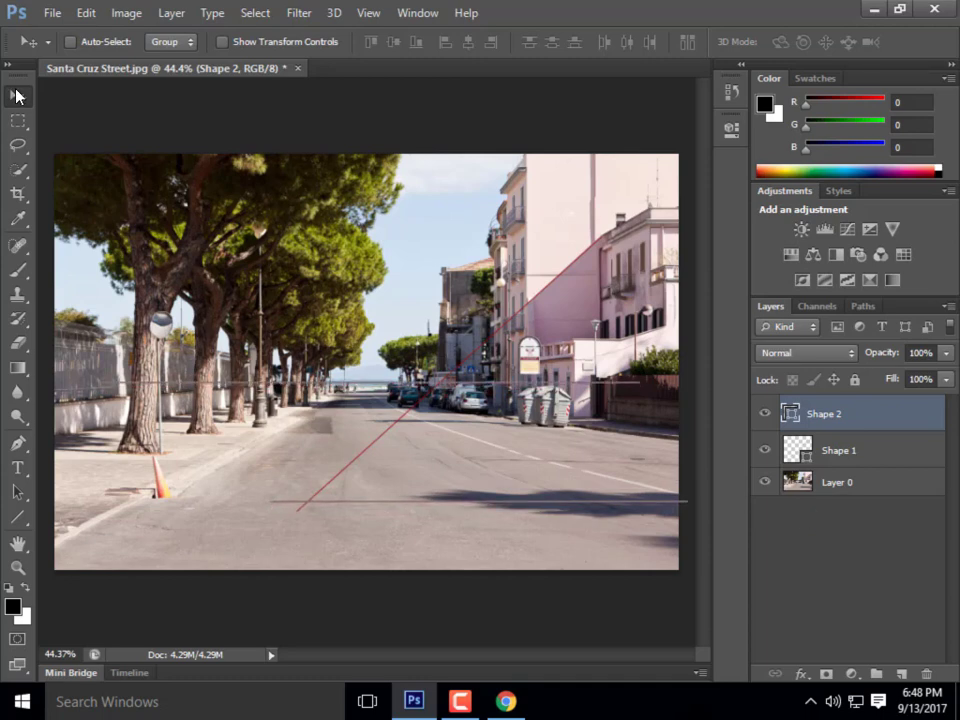
click(842, 451)
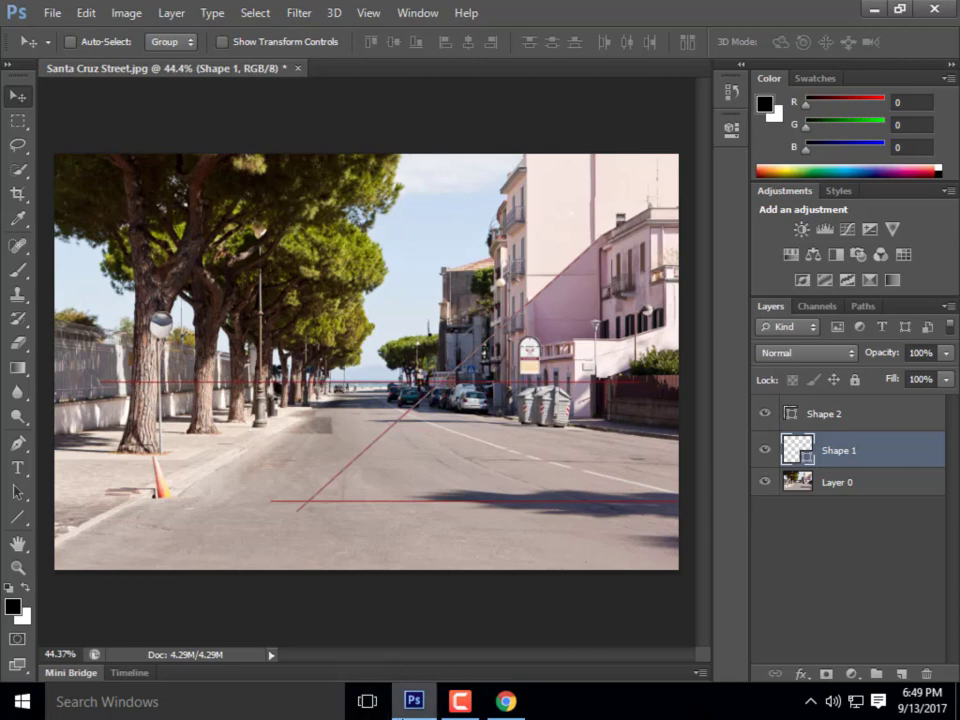
mouse_move(497, 713)
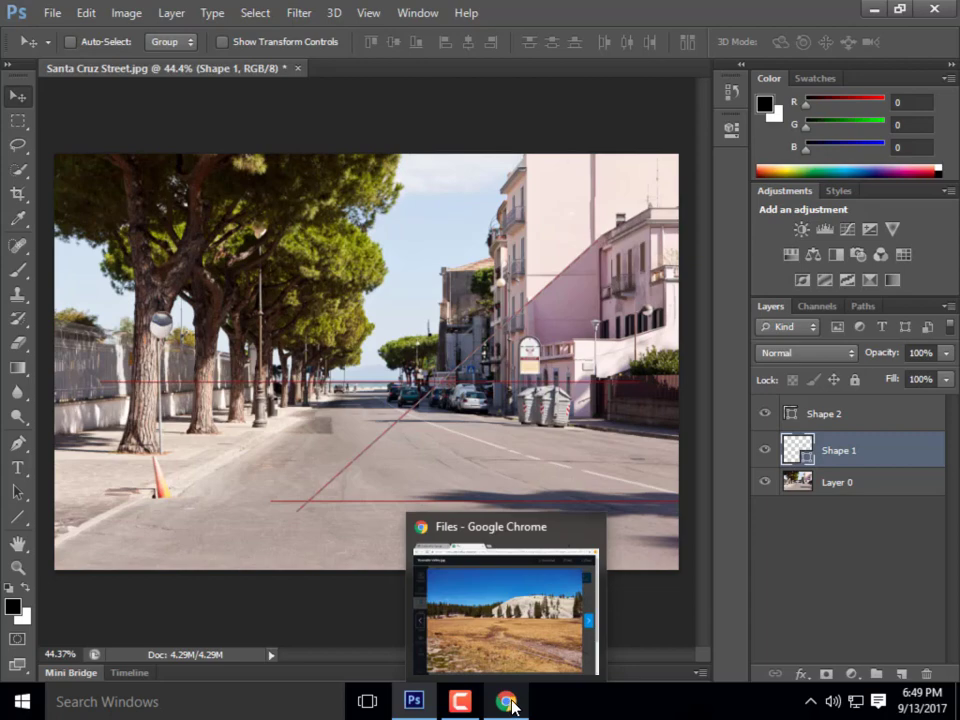
In a new Chrome tab, search Google for 'digital tools for architects' and open the Digital Tools For Designers & Architects site
click(507, 702)
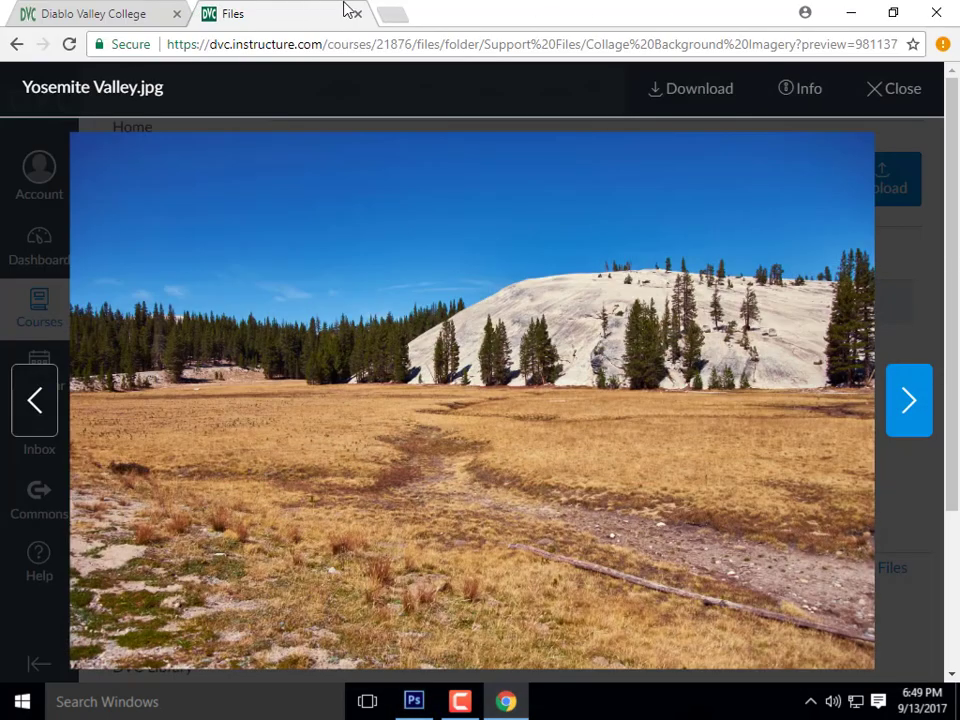
click(399, 14)
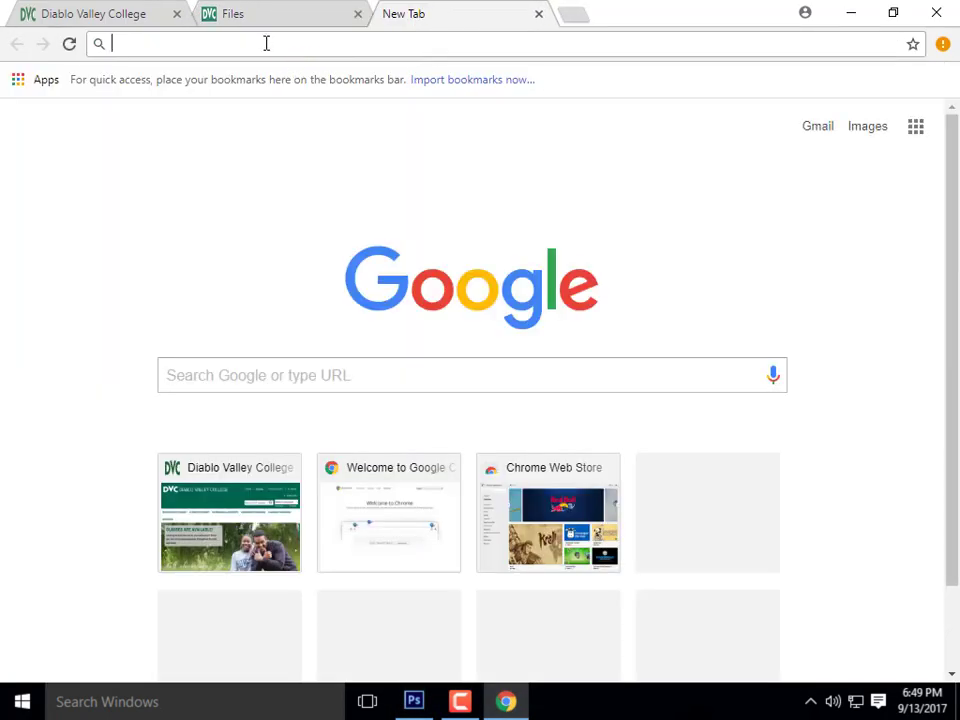
click(222, 375)
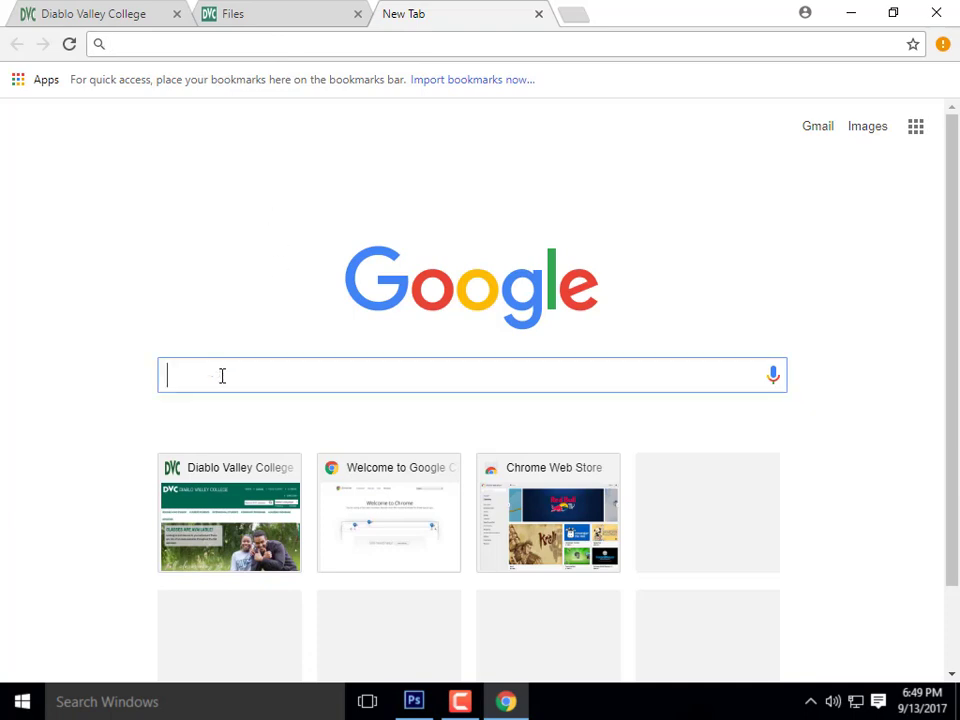
text(digi)
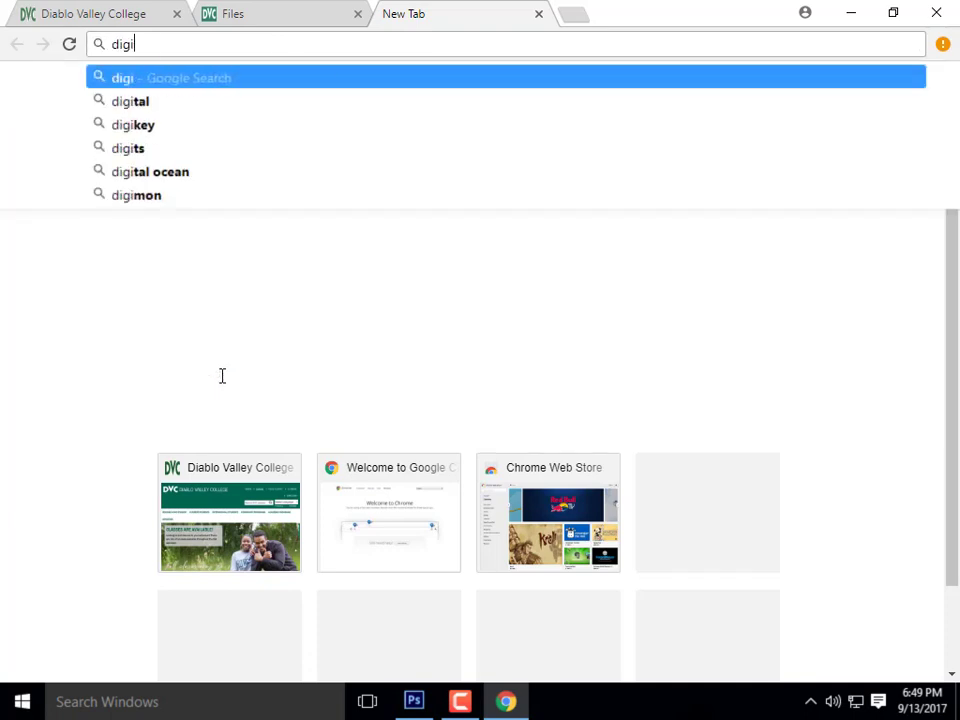
text(tal tools)
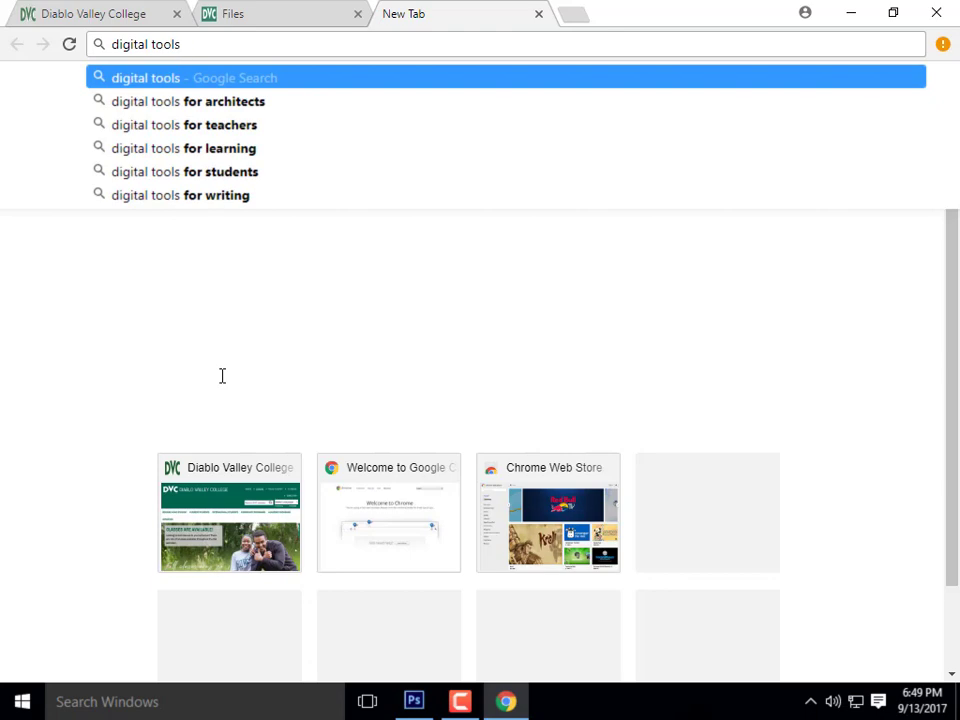
click(210, 101)
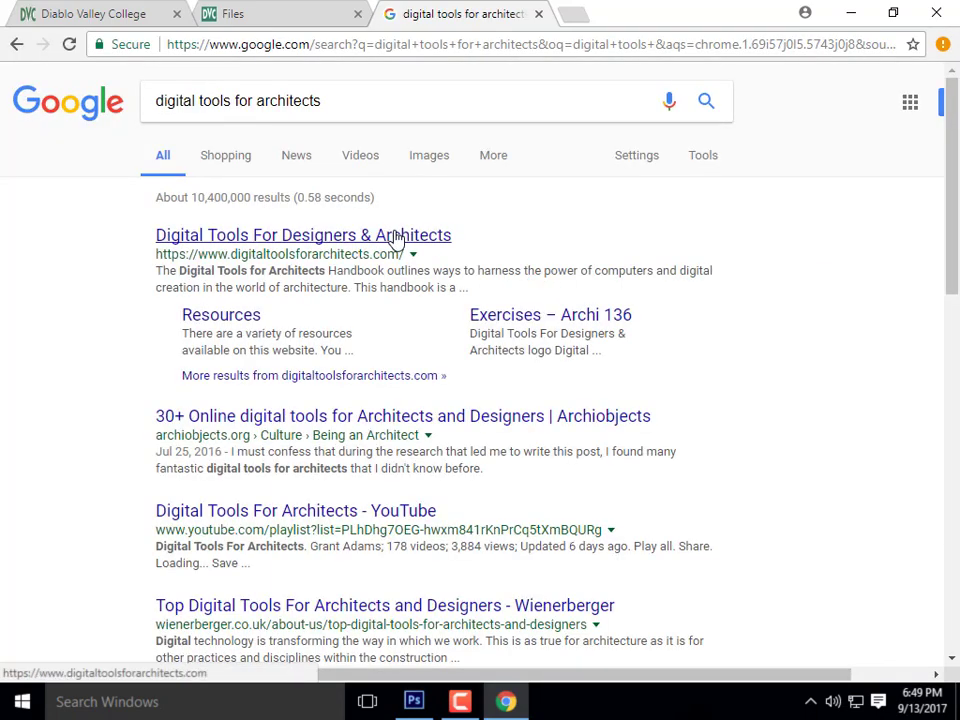
click(392, 238)
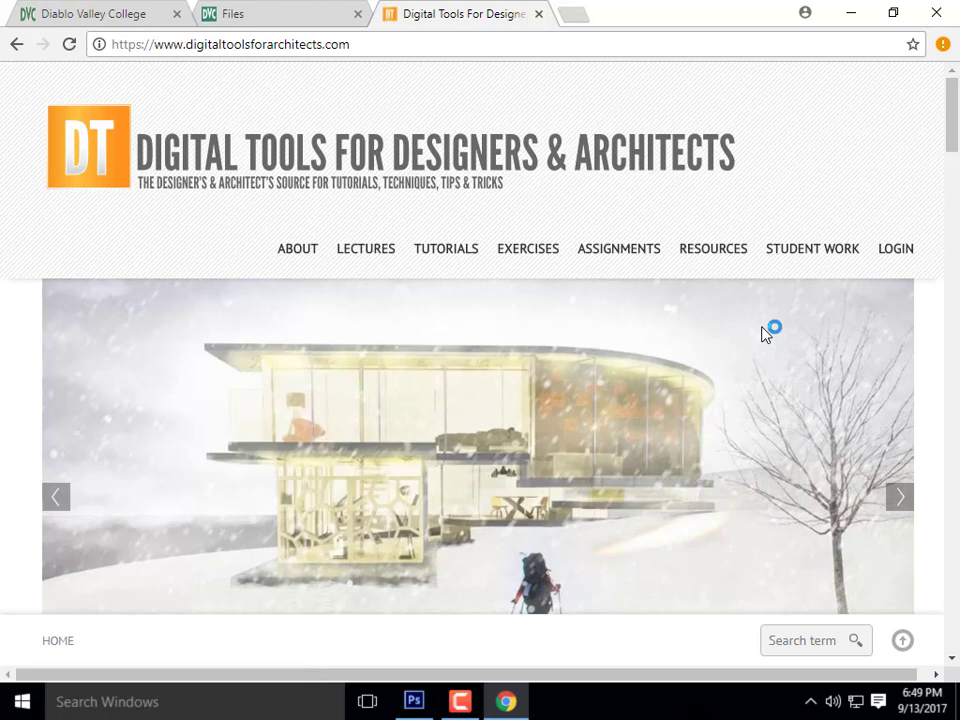
Log in to the Digital Tools site with the account username and password
click(887, 255)
text(mat)
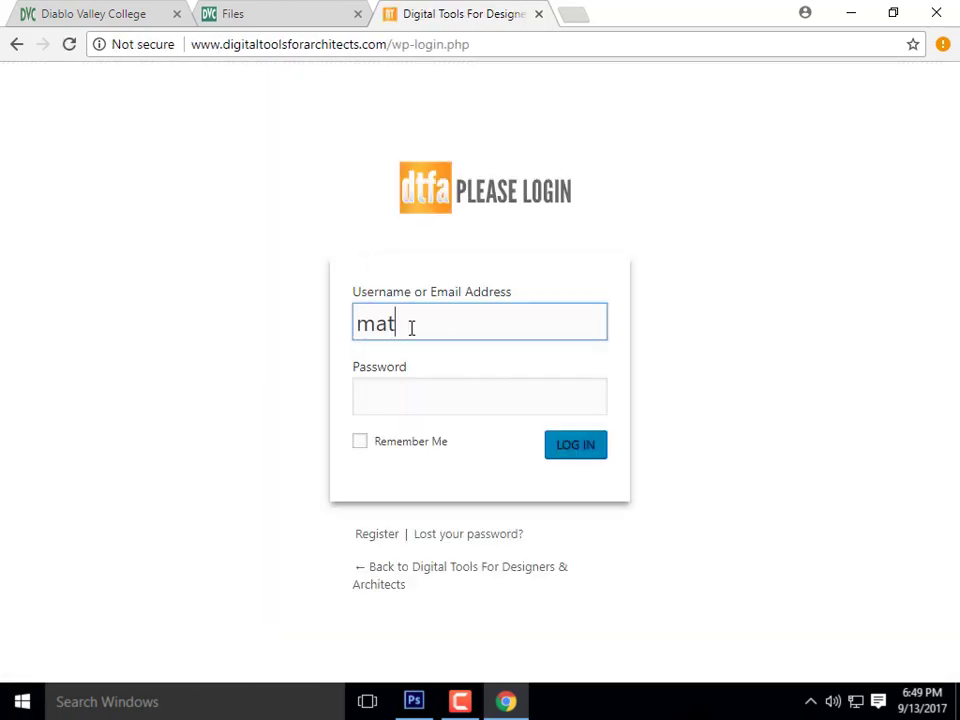
text(thewmead322)
key(Tab)
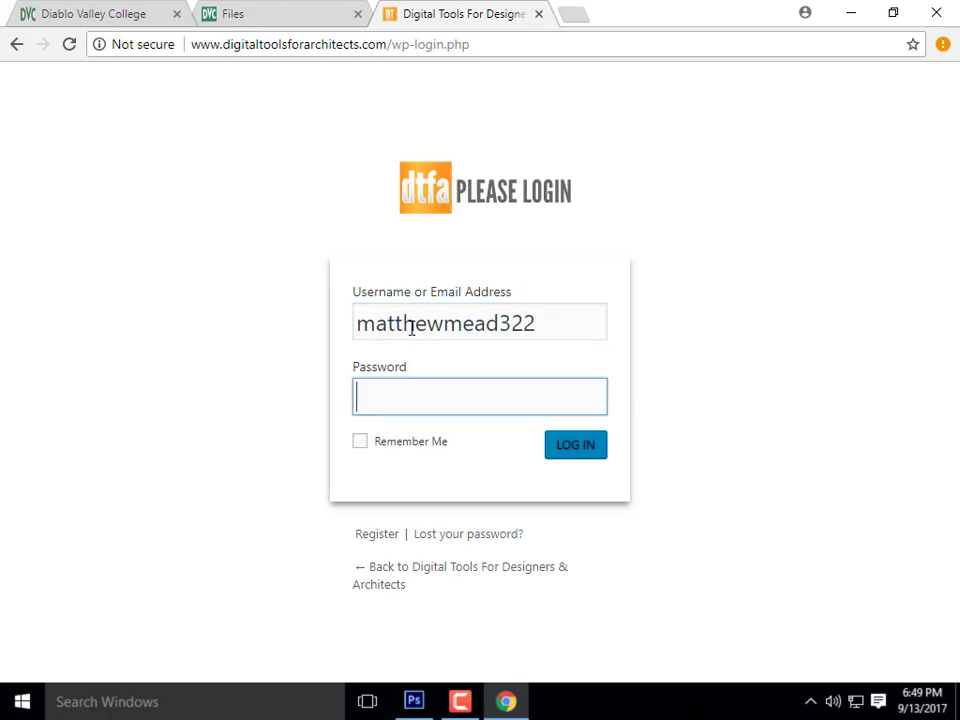
text(••••••••••)
key(Return)
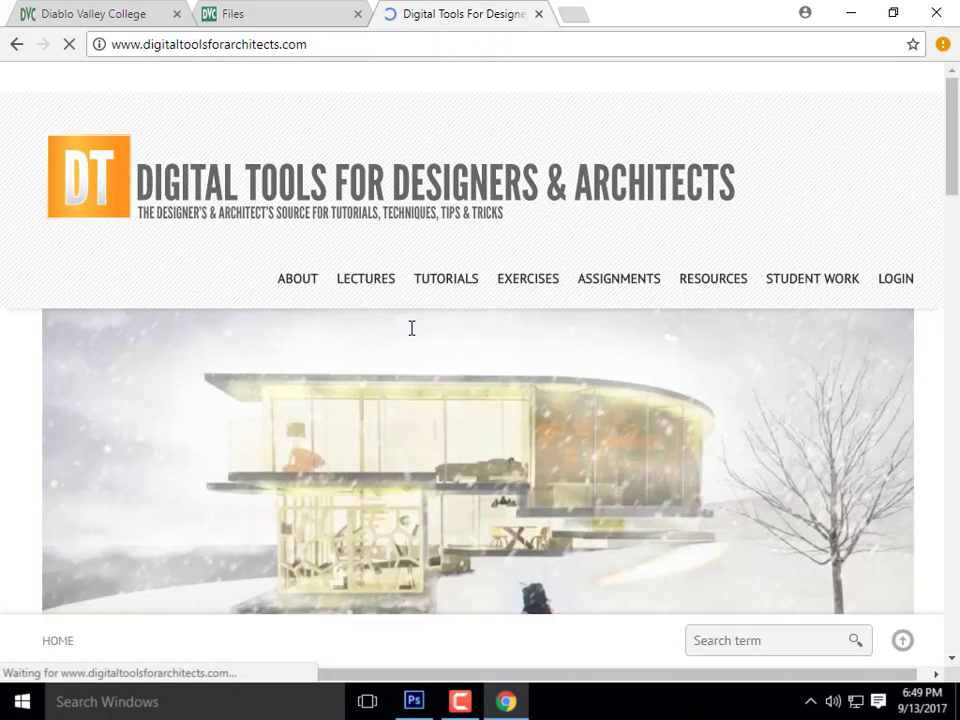
Open Resources > Collage Images and browse its People, Animals and Objects categories
mouse_move(727, 285)
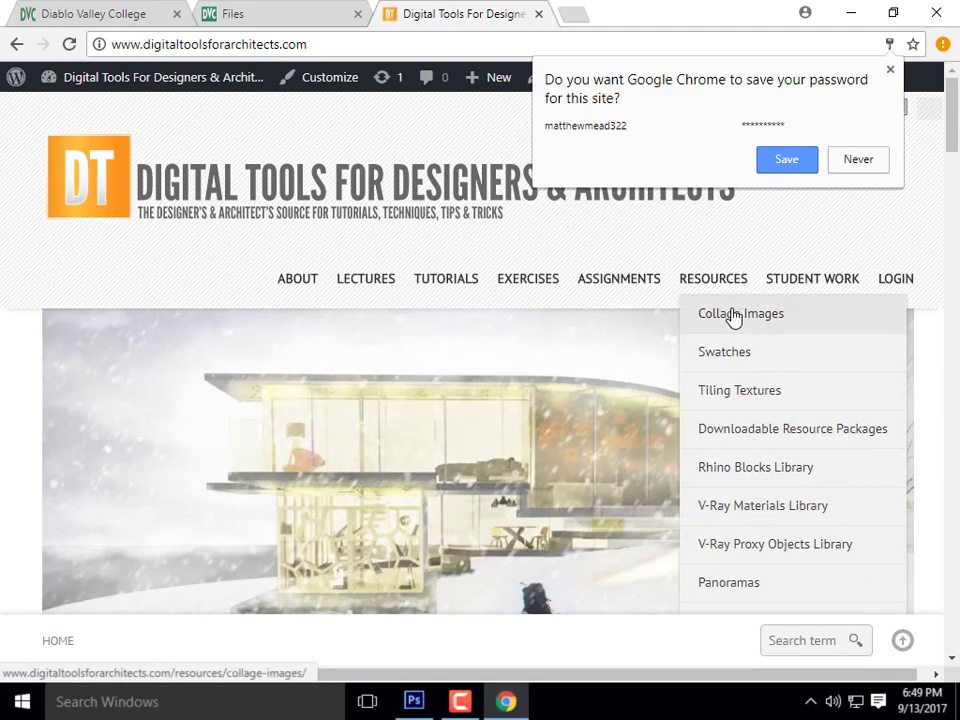
click(733, 316)
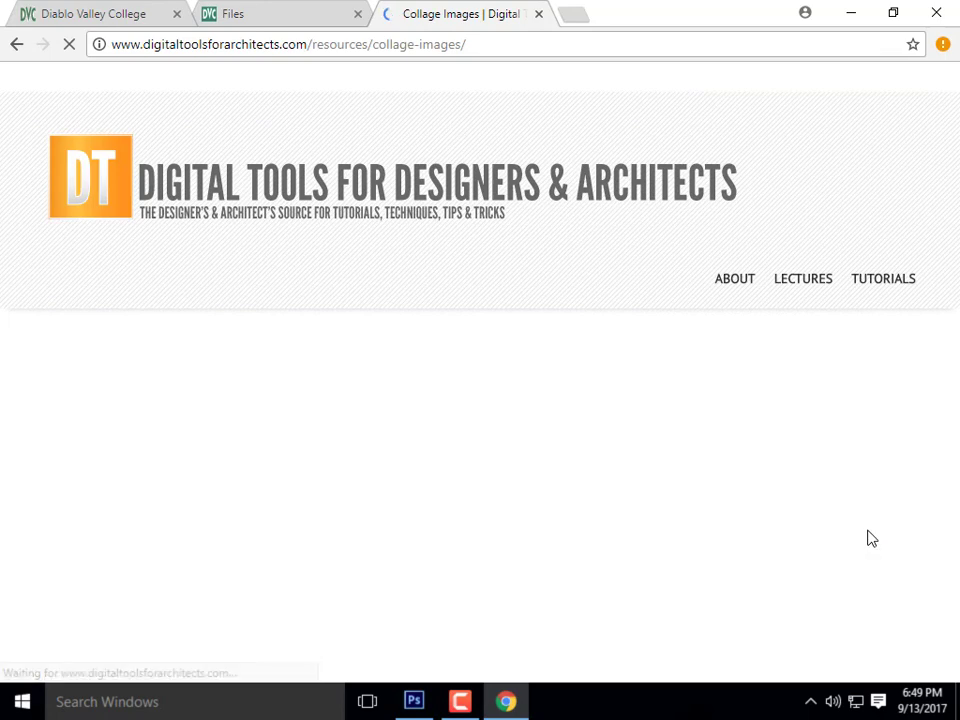
scroll(296, 356, down, 5)
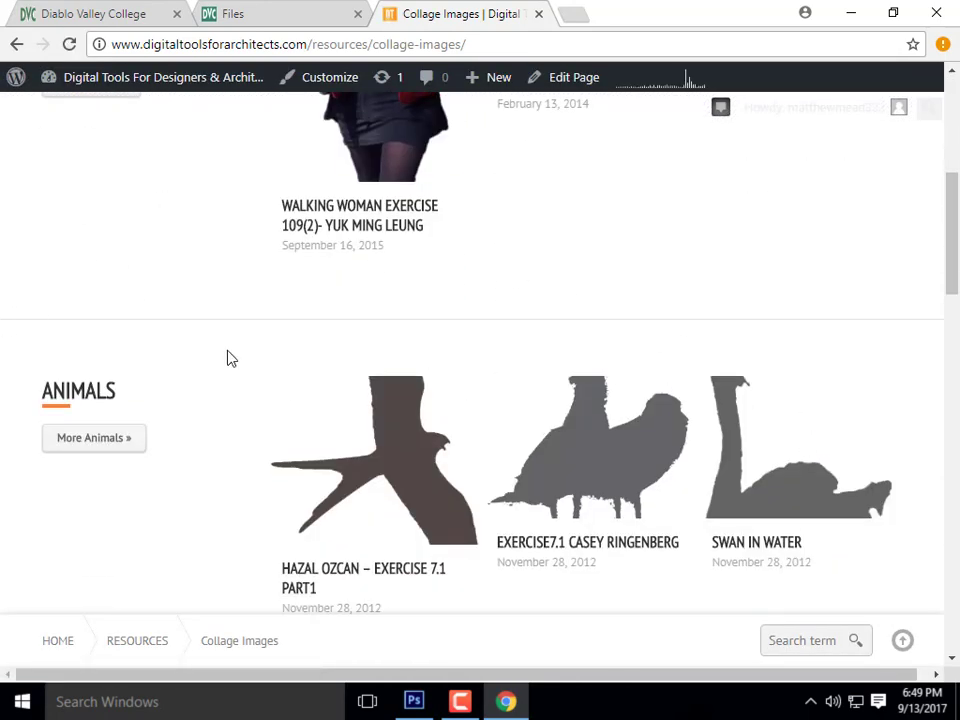
scroll(538, 343, up, 3)
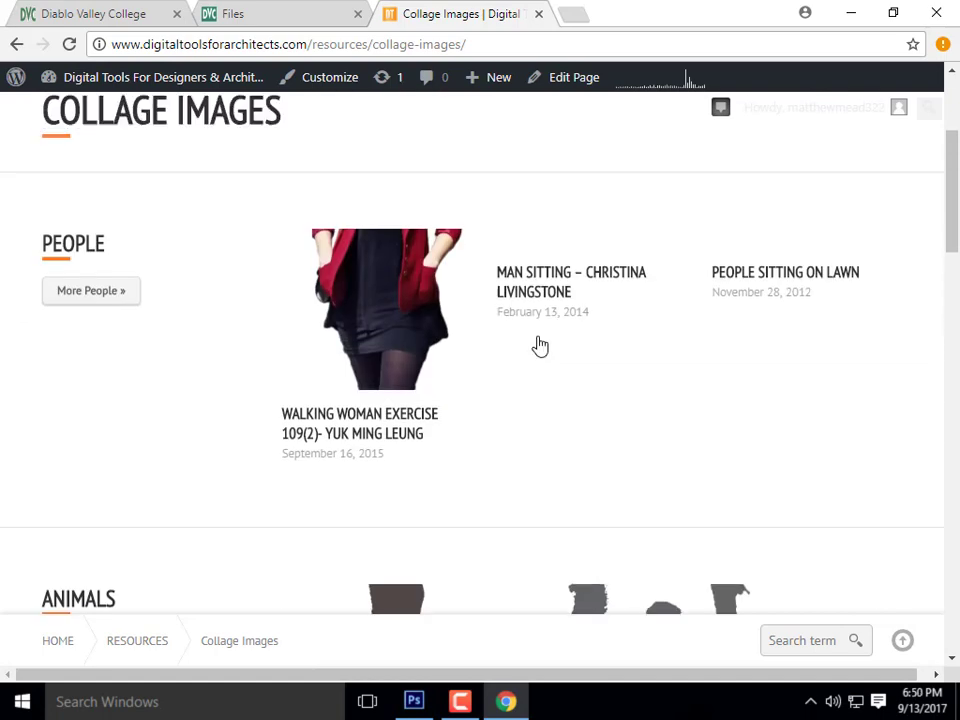
scroll(56, 371, down, 3)
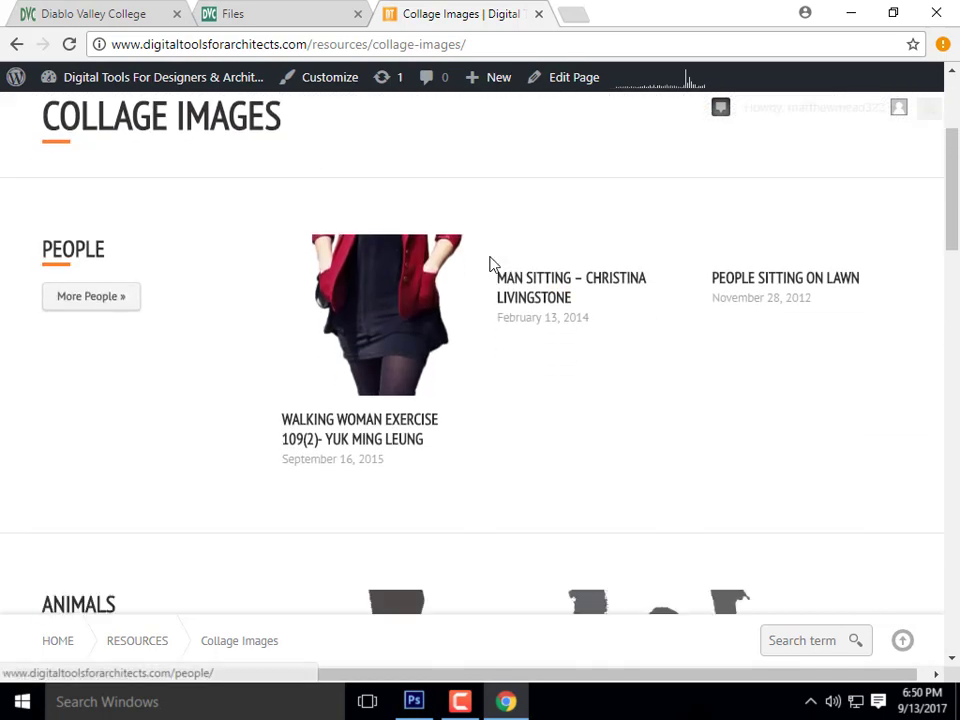
scroll(546, 497, down, 3)
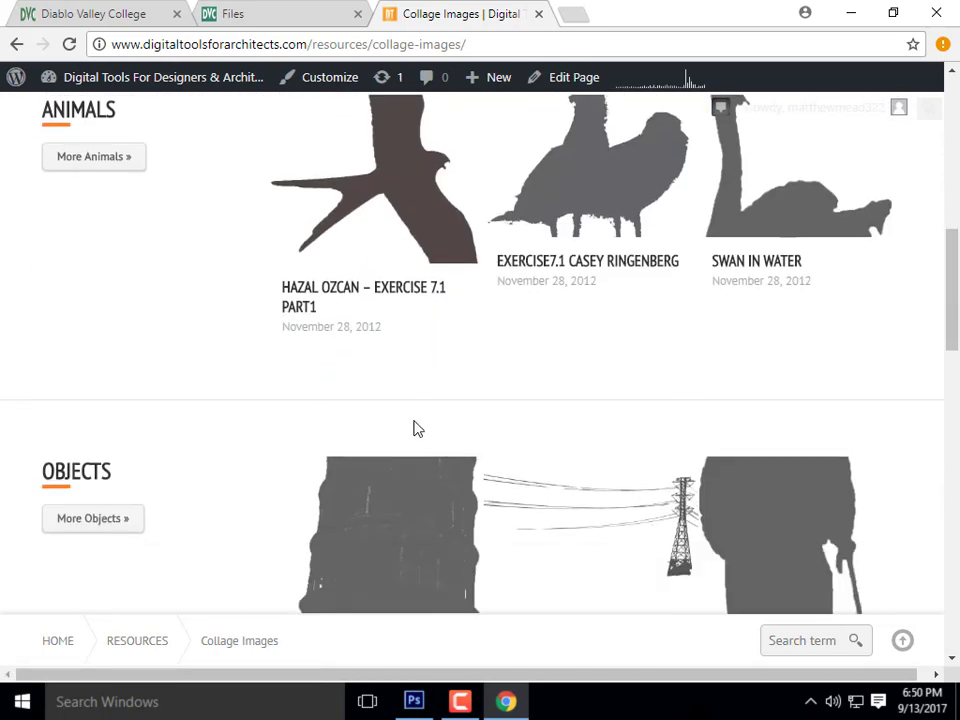
scroll(183, 302, up, 1)
scroll(183, 302, up, 1)
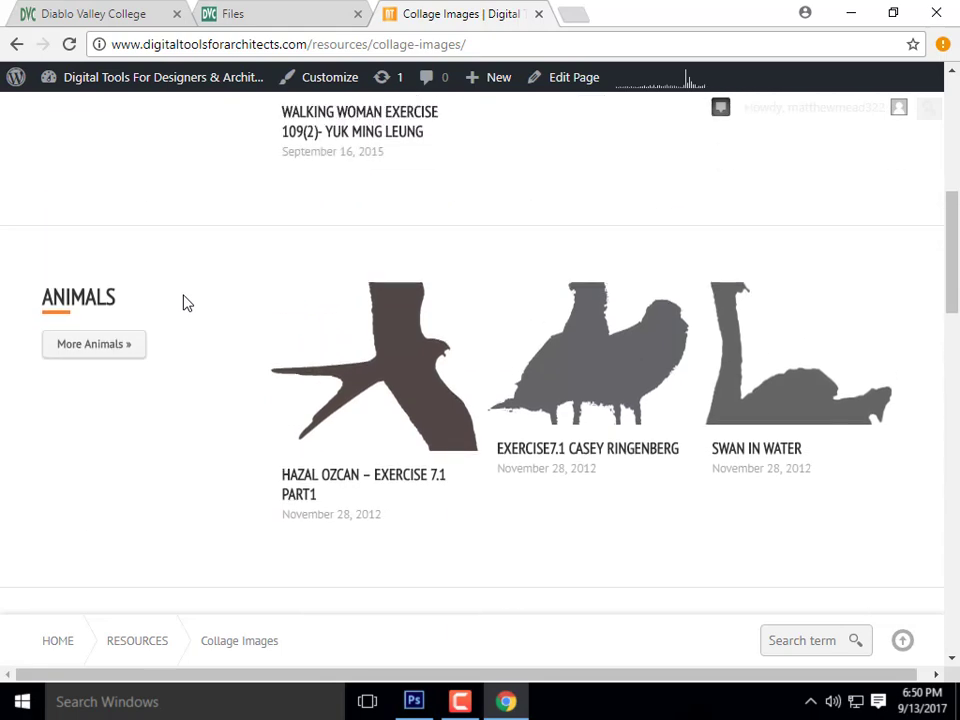
scroll(386, 324, up, 4)
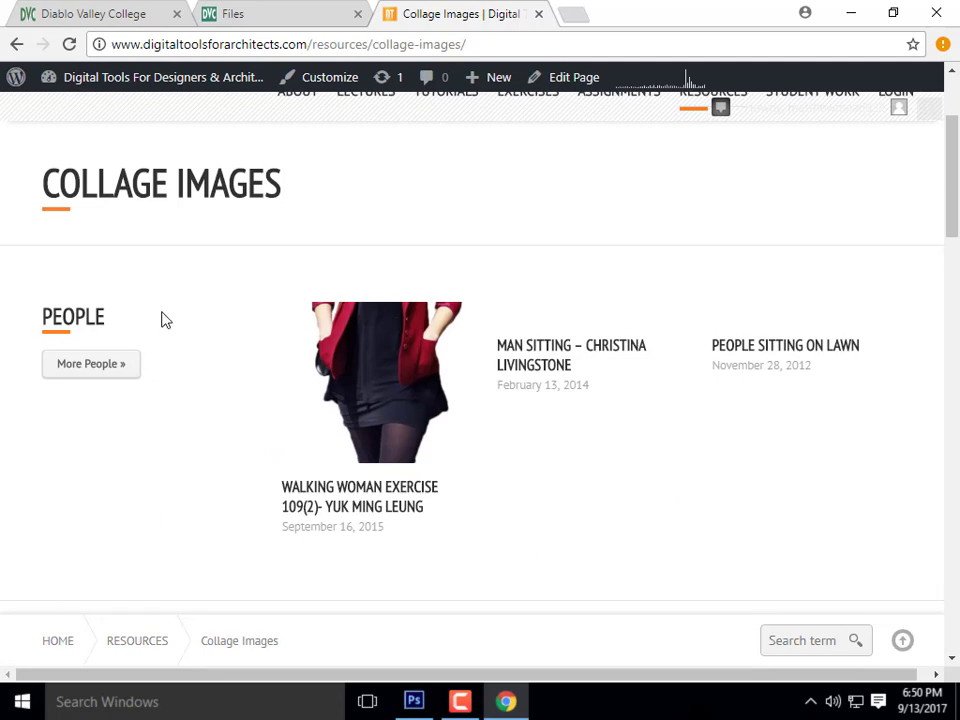
View the People collection's Female and Male categories, then minimize Chrome to reveal Photoshop
click(96, 373)
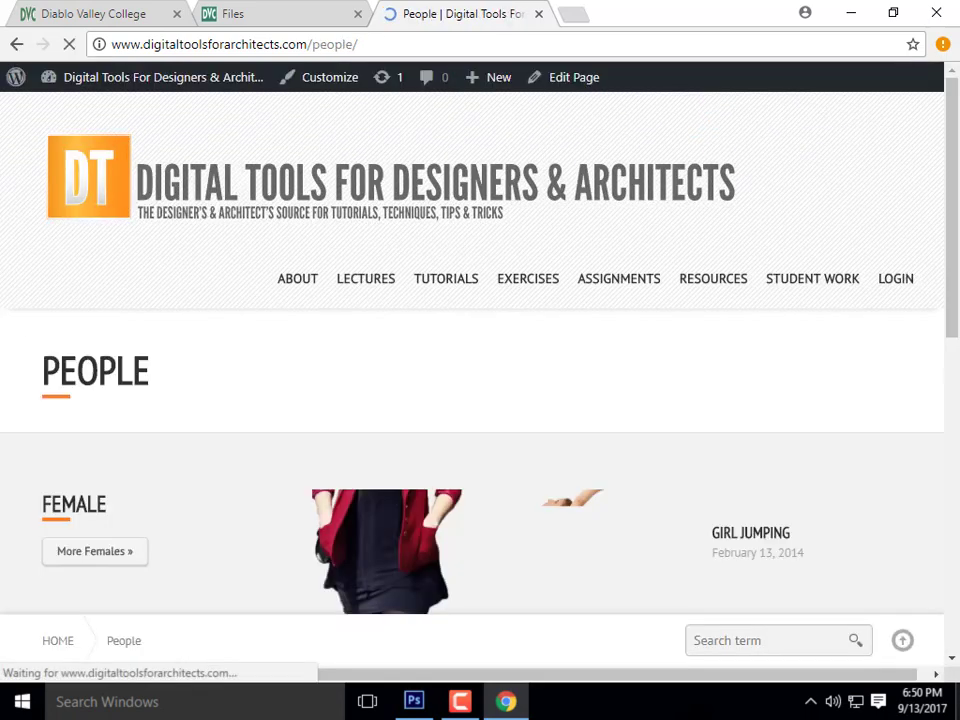
scroll(375, 268, down, 2)
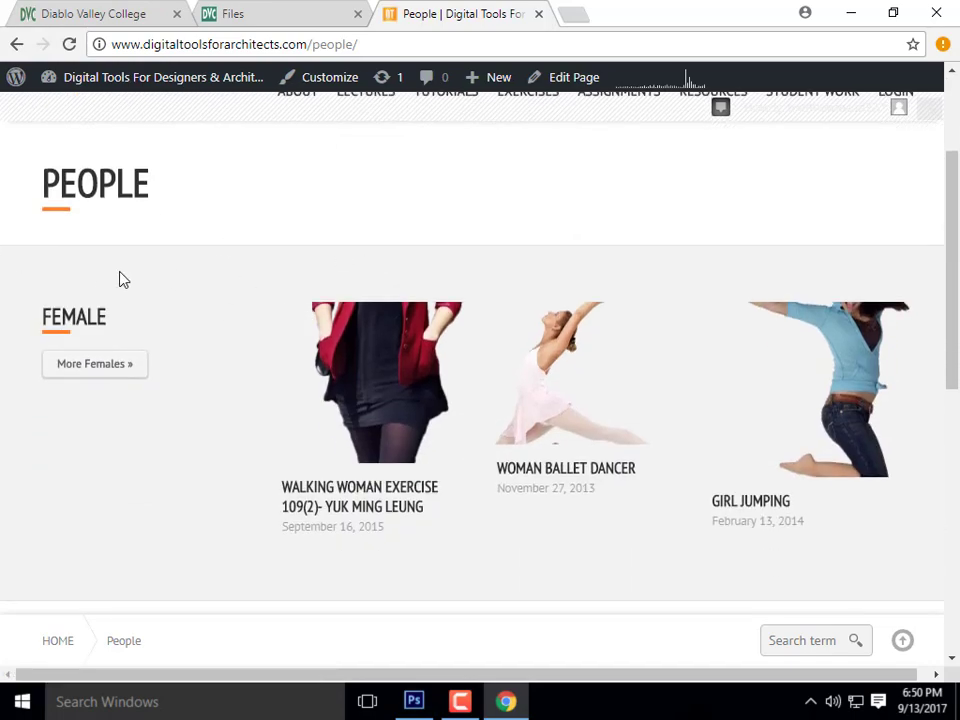
scroll(390, 396, down, 4)
scroll(380, 380, down, 3)
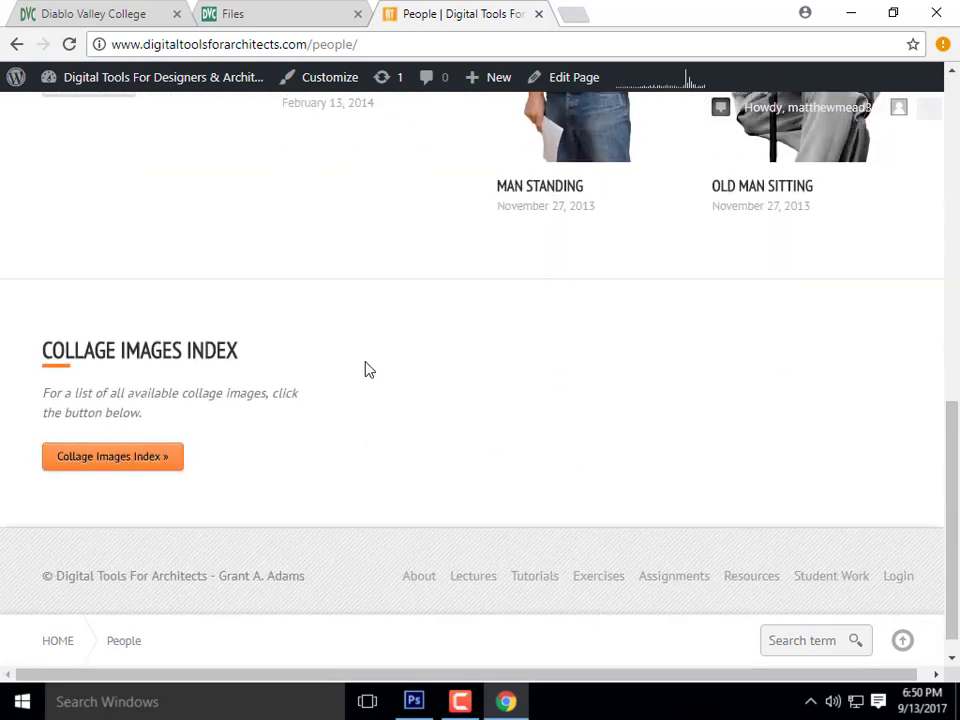
scroll(365, 370, up, 3)
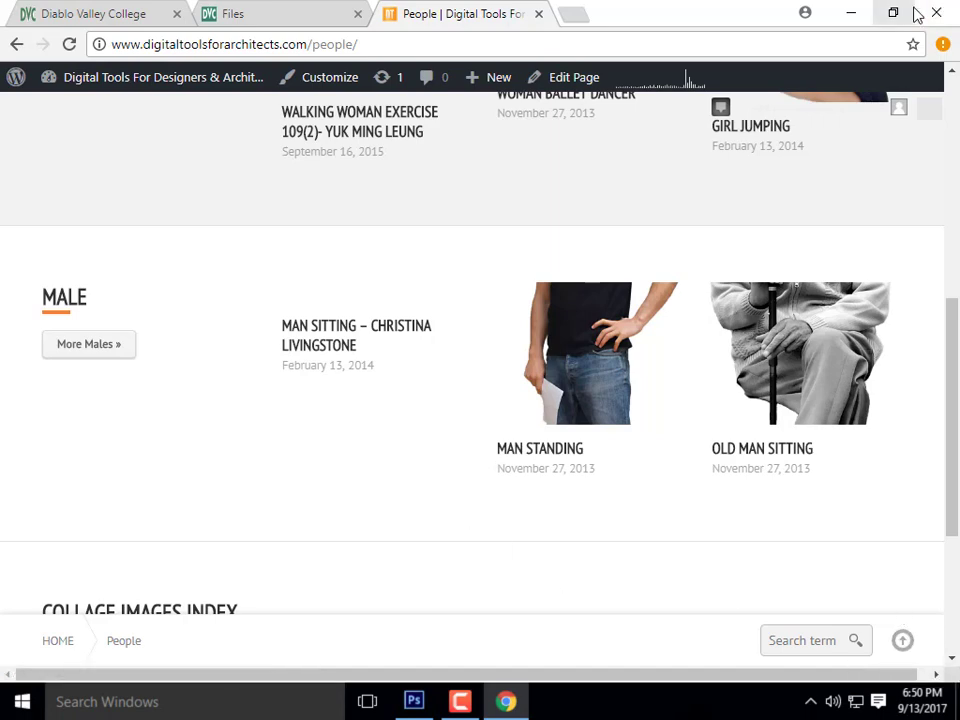
click(855, 12)
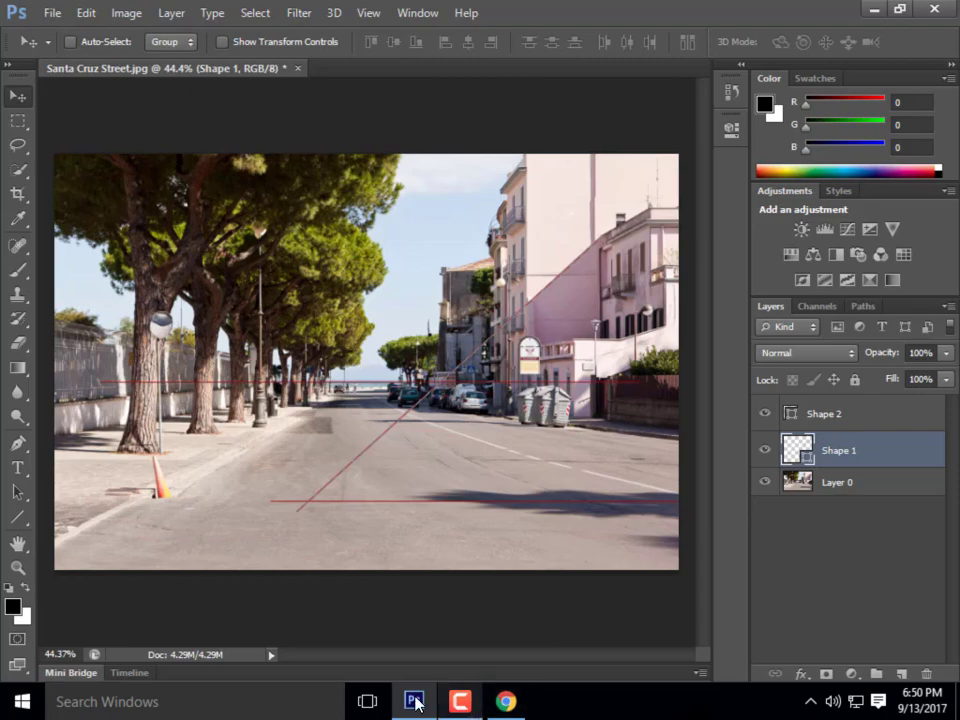
Bring Photoshop forward, launch File Explorer and expand the ARCHI 135 course folder
click(367, 701)
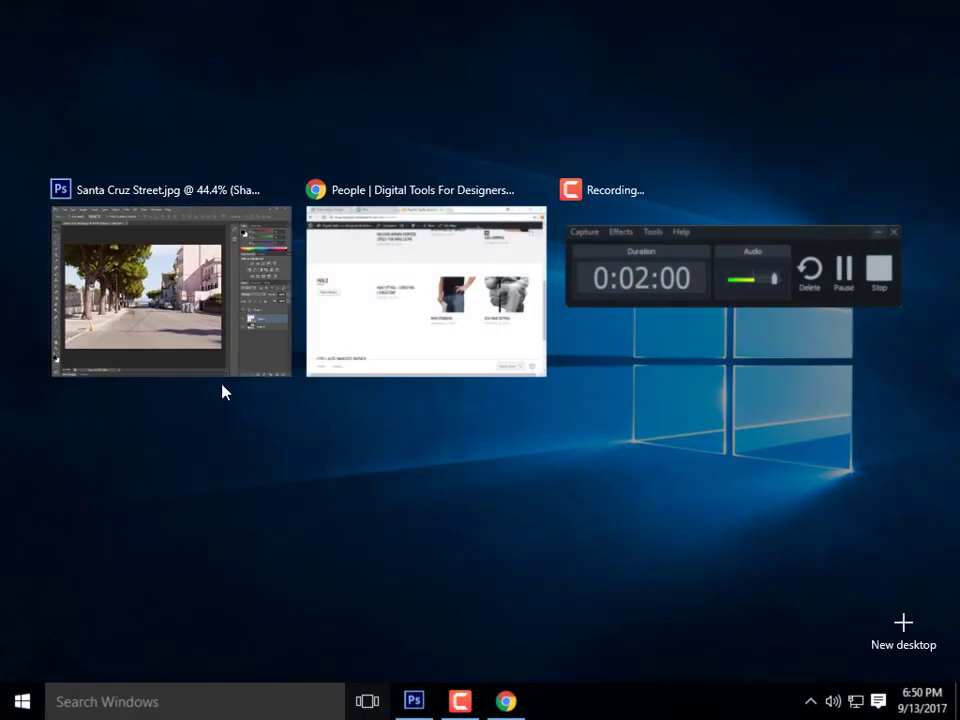
click(222, 360)
click(20, 701)
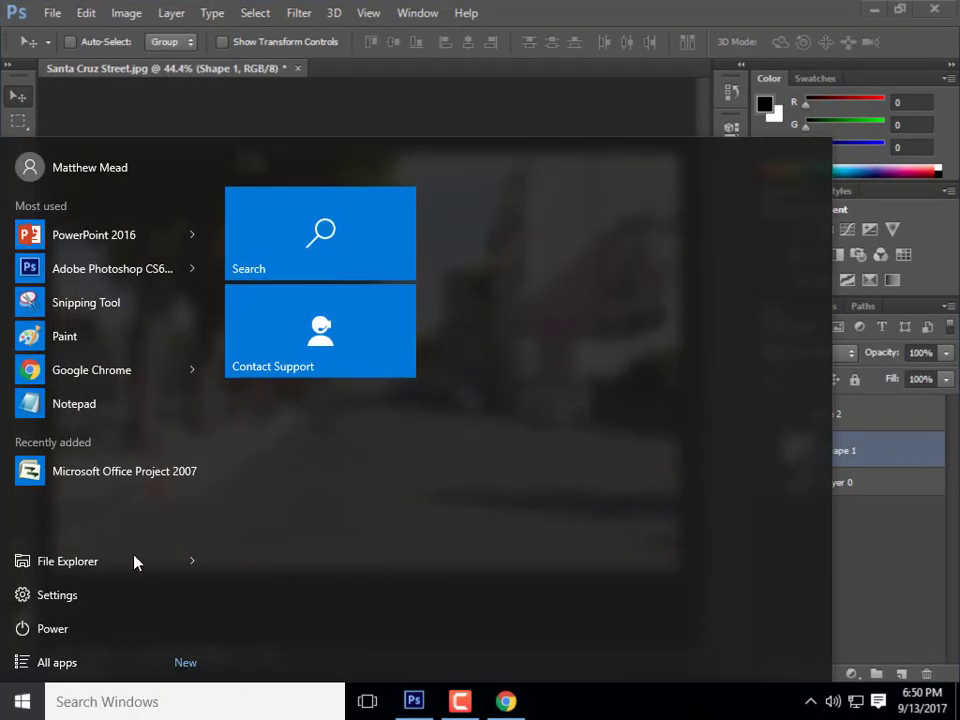
click(90, 563)
scroll(733, 304, down, 1)
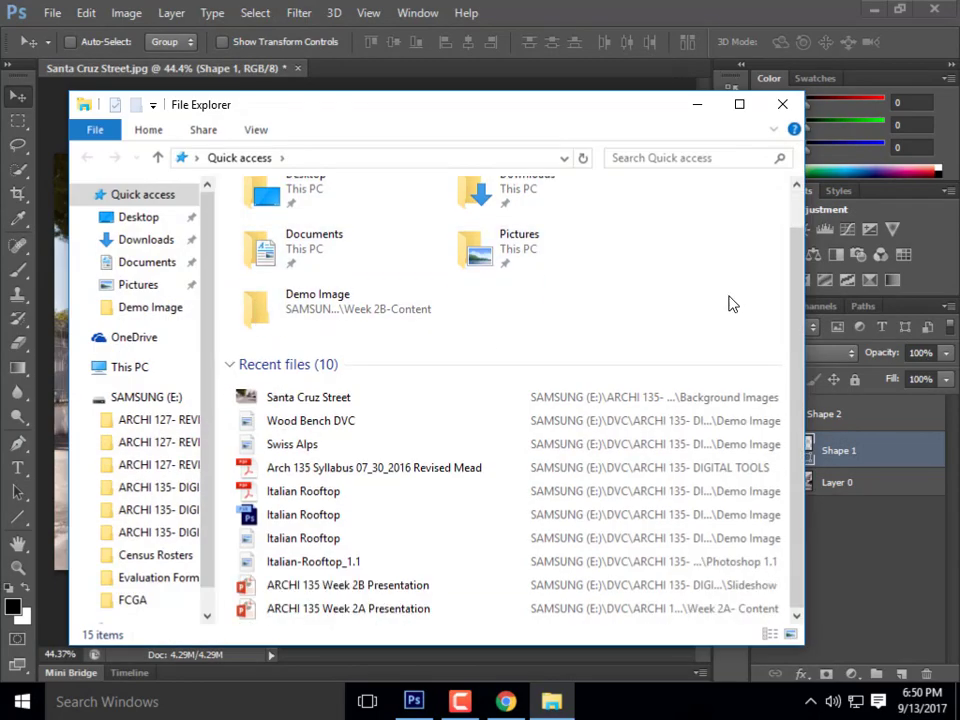
click(155, 512)
Open Week 5B-Content > People and display its images as Extra large icons
double_click(306, 375)
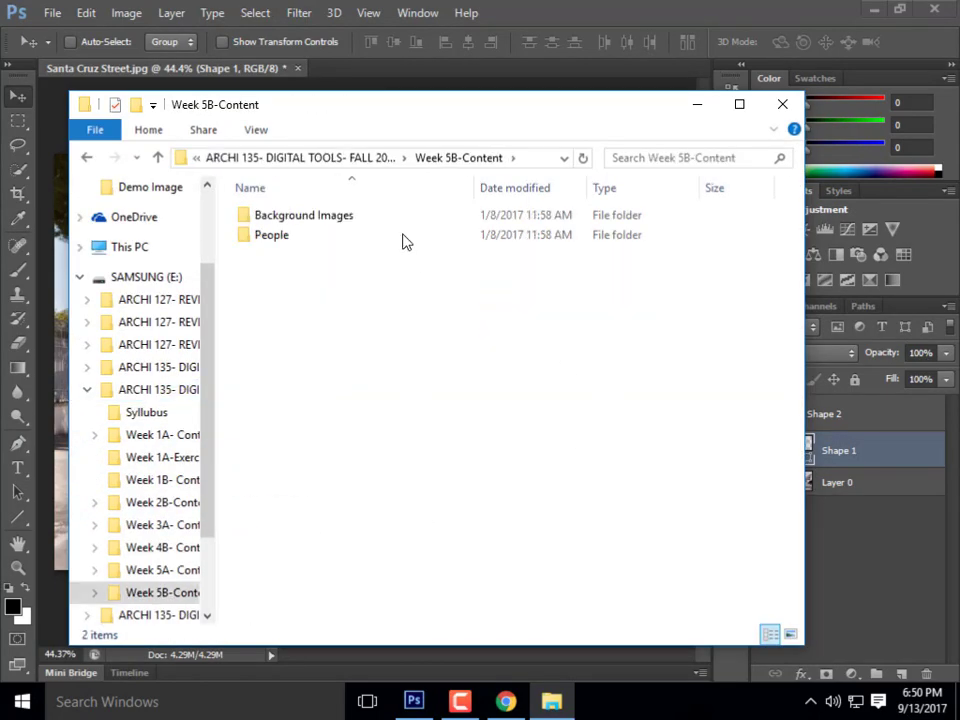
double_click(326, 238)
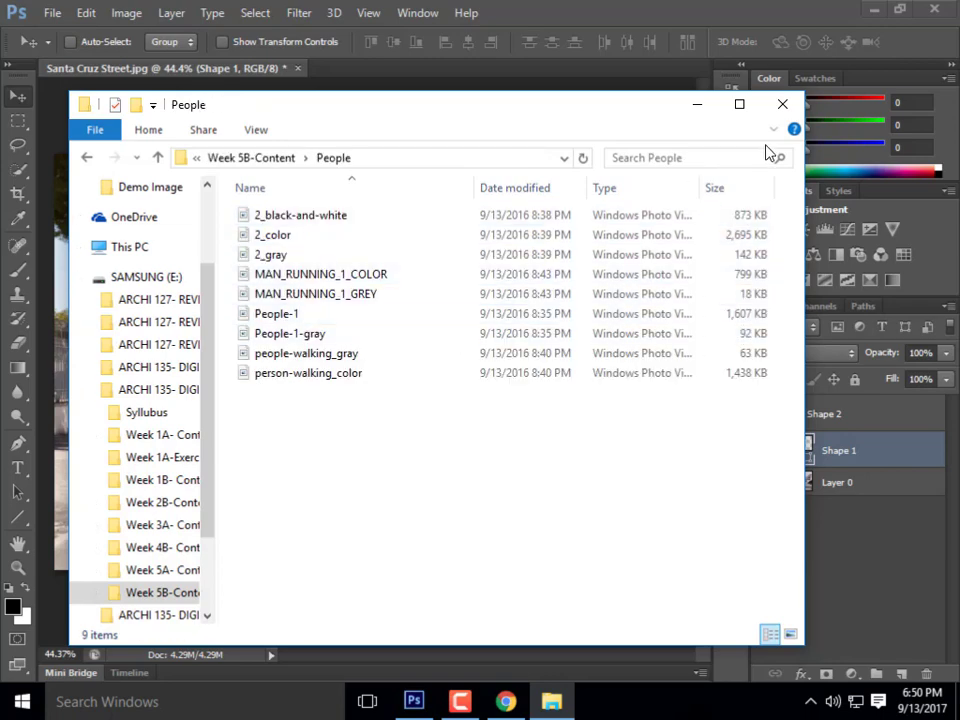
click(258, 131)
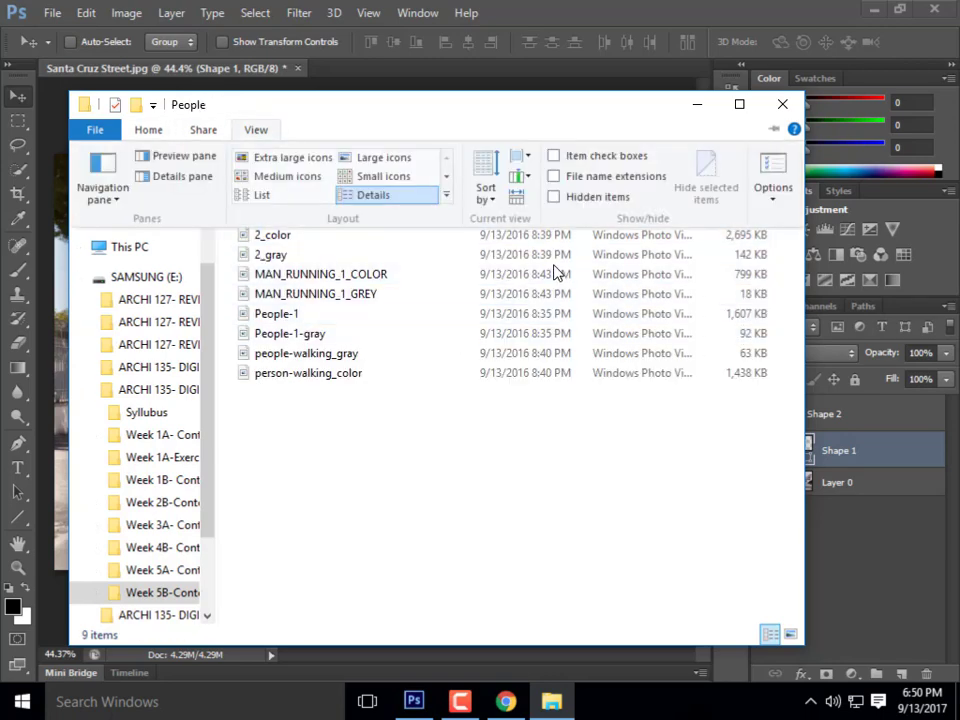
click(292, 158)
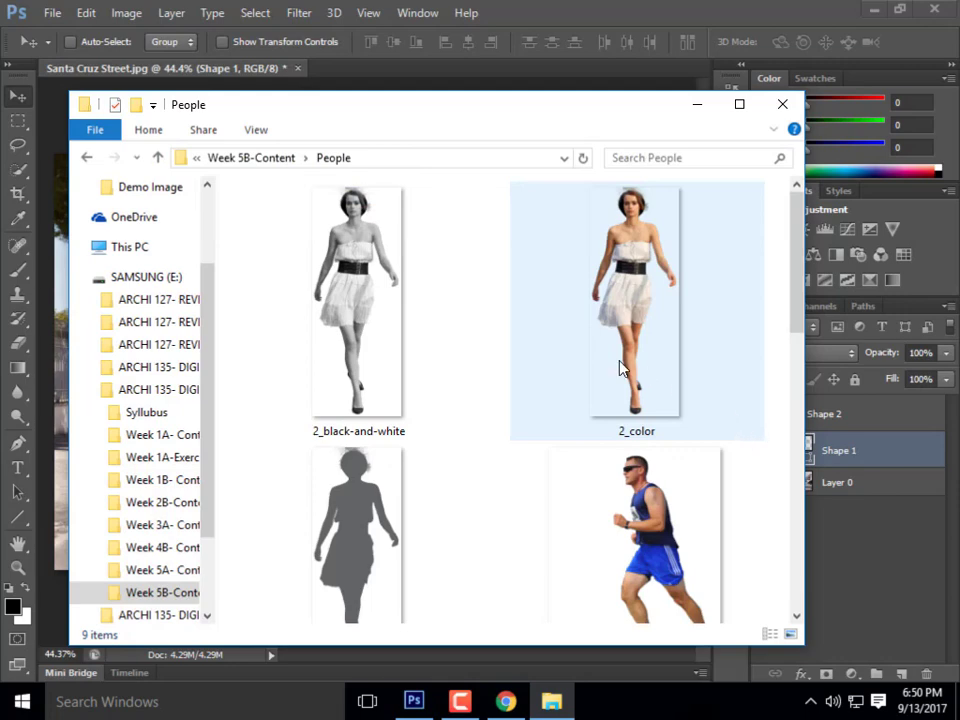
scroll(648, 243, down, 1)
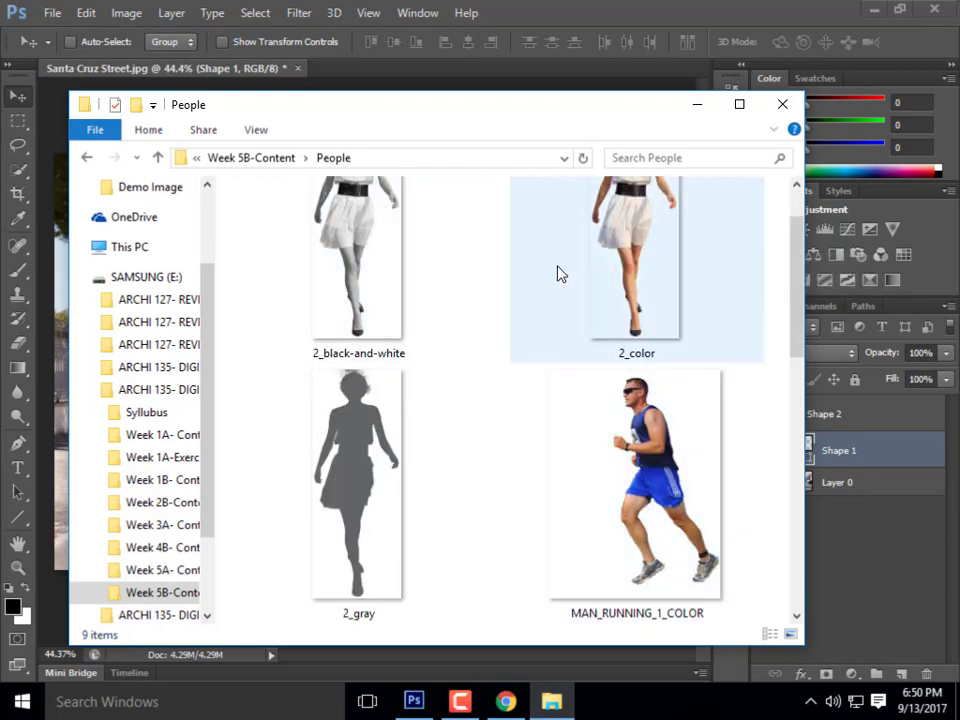
scroll(557, 274, down, 3)
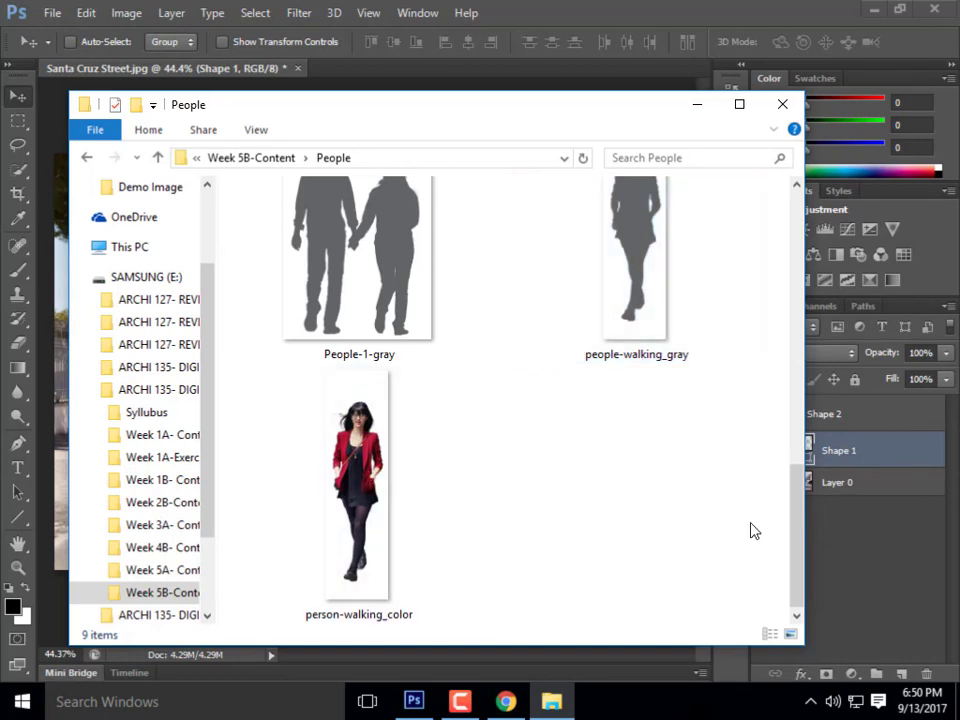
scroll(615, 468, up, 3)
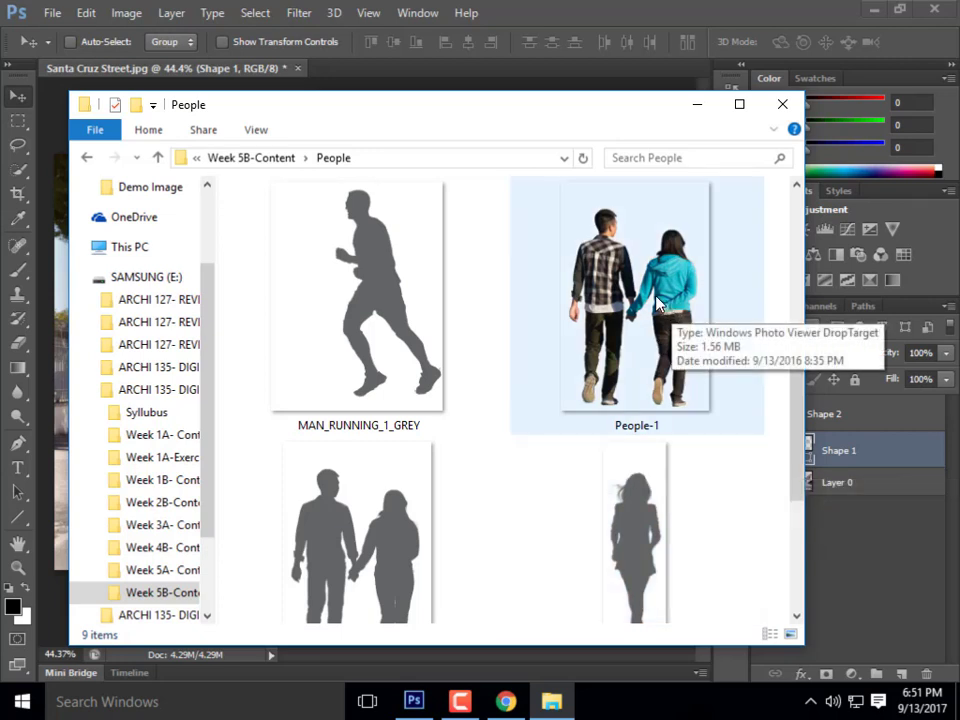
Snap Explorer left and Photoshop right, drag People-1 onto the street photo, then maximize Photoshop
drag(433, 112, 2, 315)
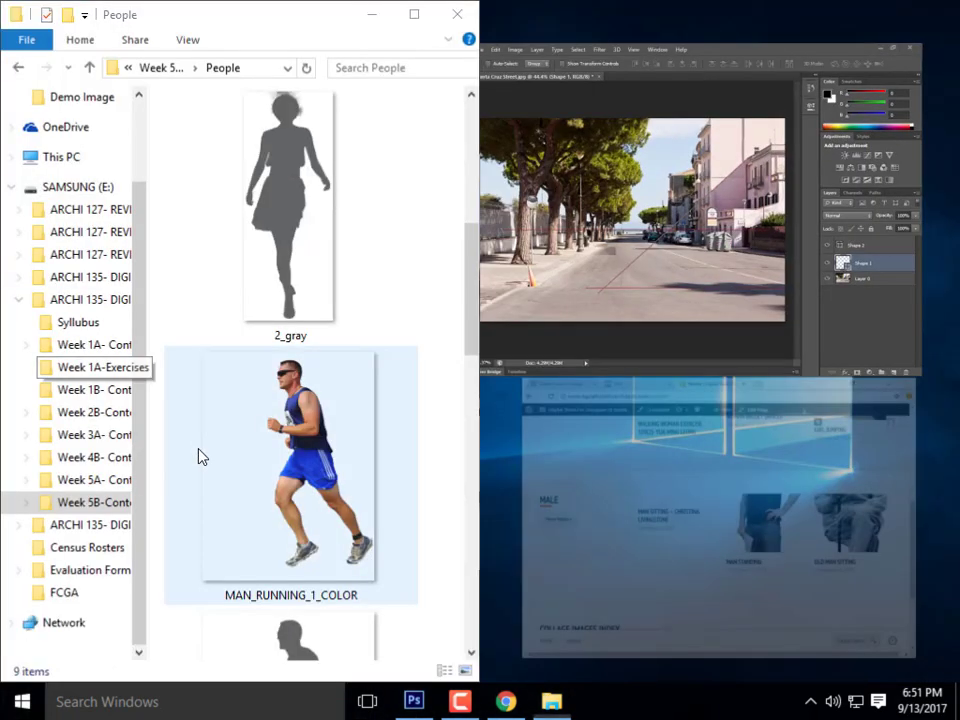
click(639, 122)
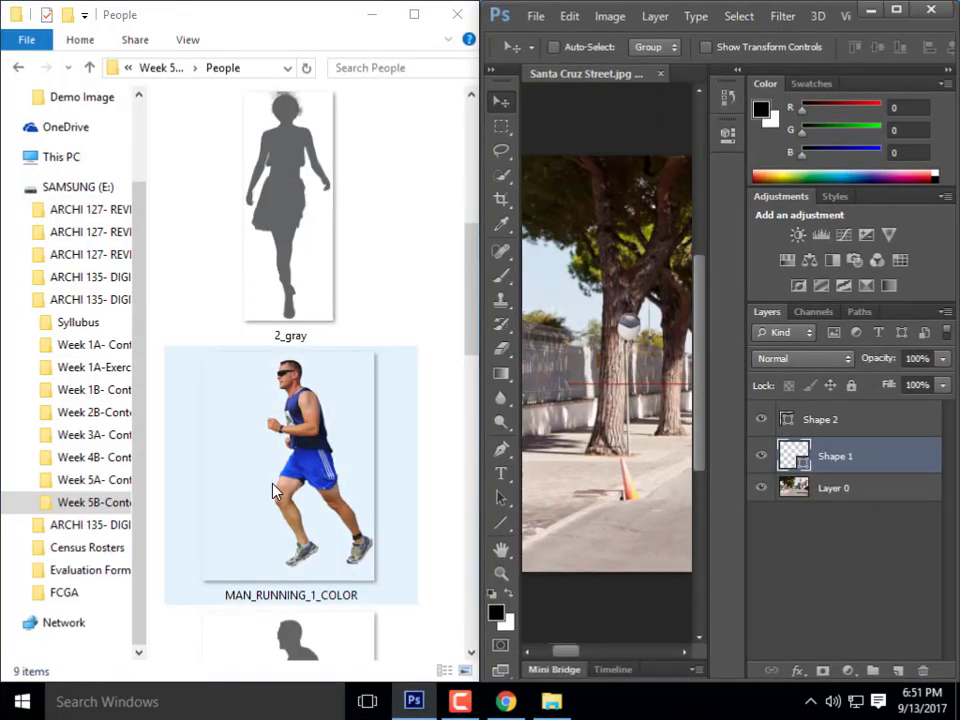
scroll(431, 504, down, 5)
scroll(409, 486, up, 1)
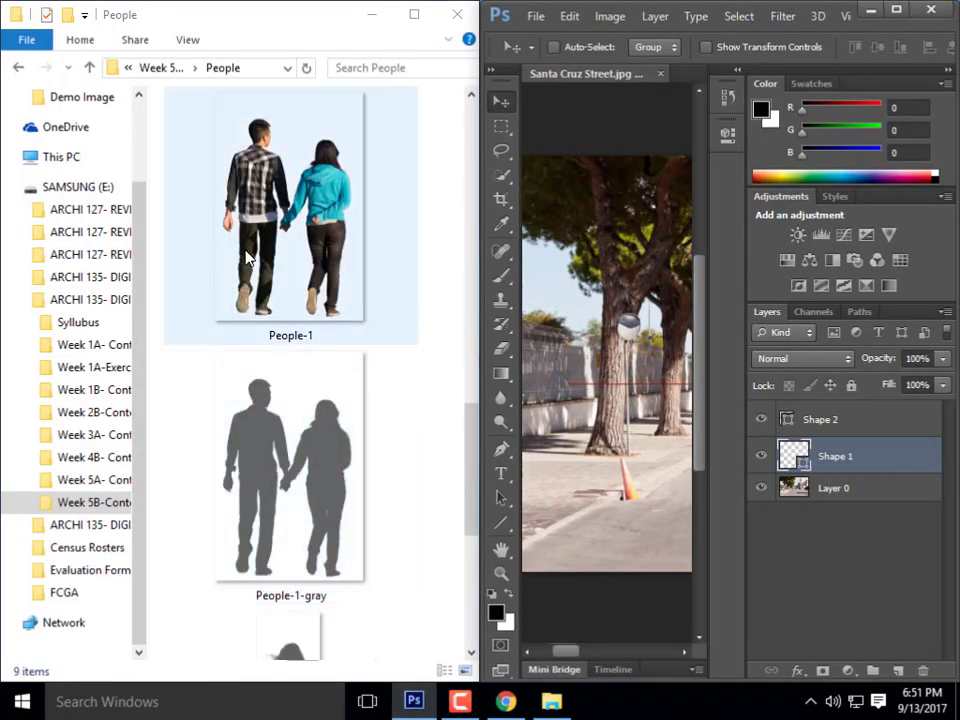
drag(247, 258, 614, 388)
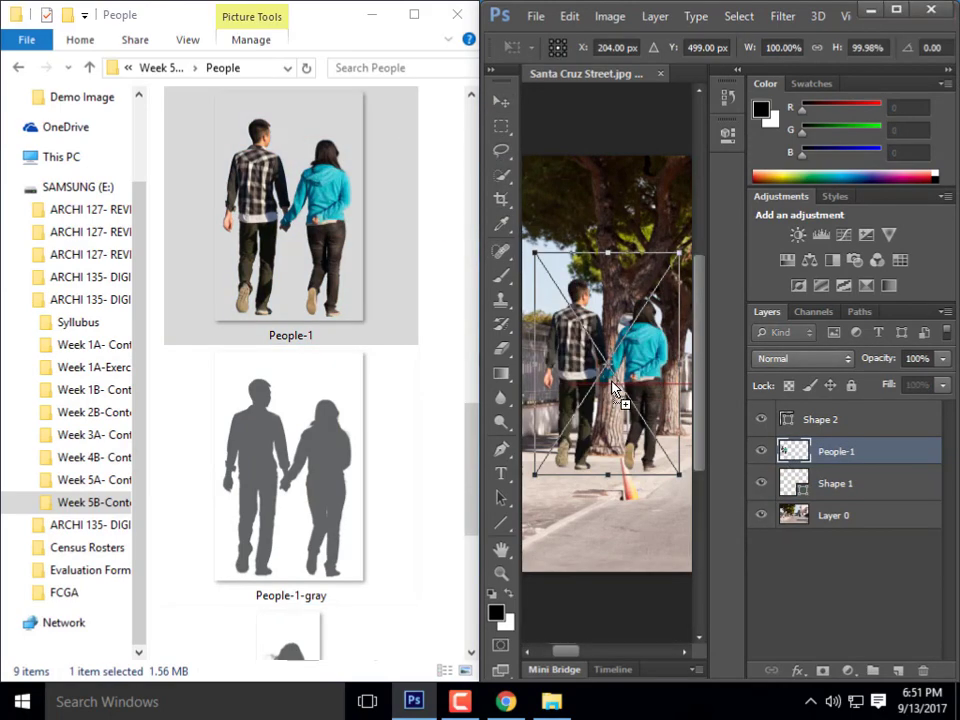
click(896, 9)
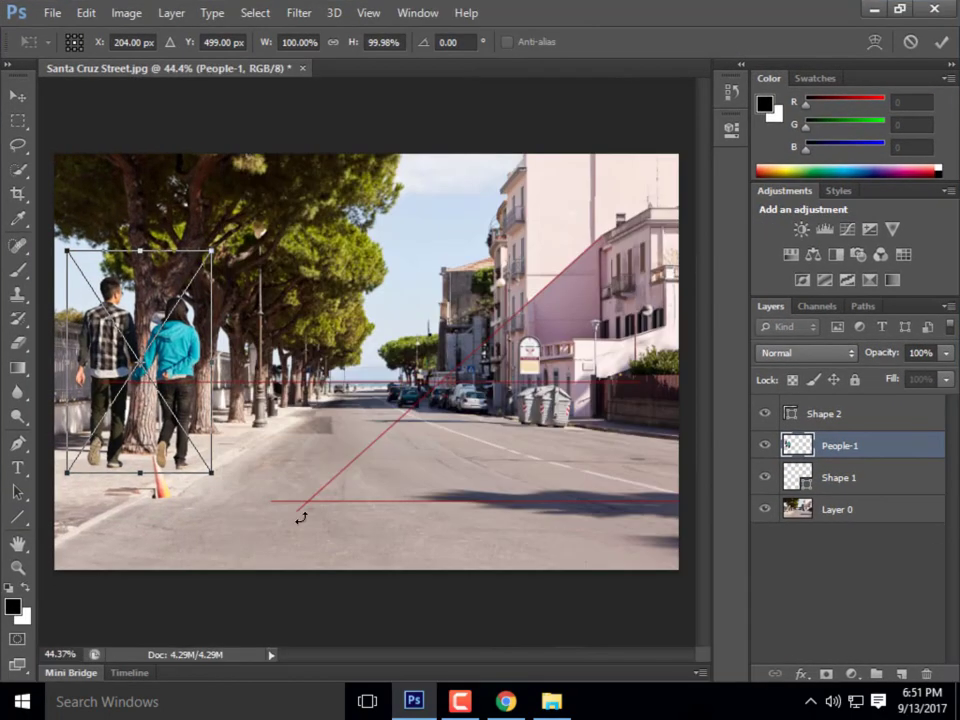
Position the placed People-1 couple near the centre of the road
drag(175, 366, 357, 378)
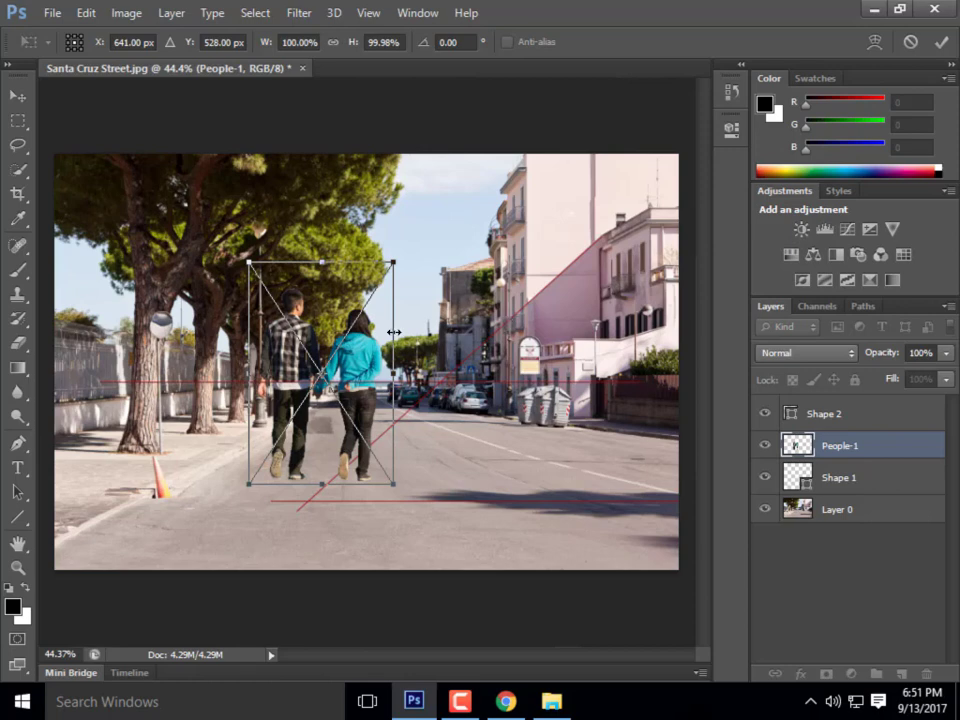
drag(361, 360, 497, 415)
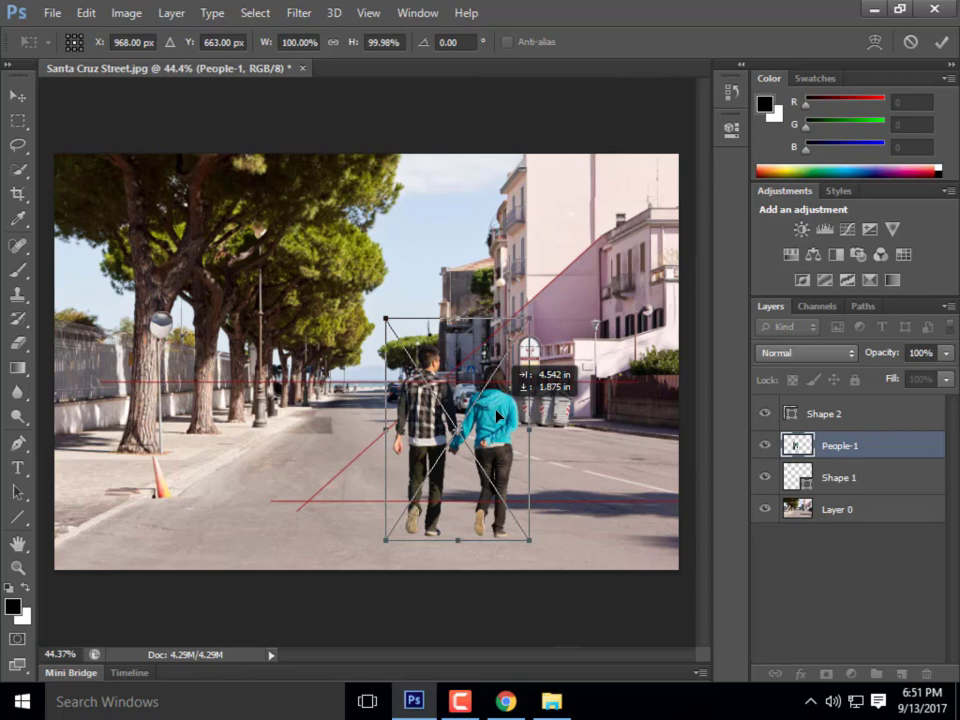
drag(497, 415, 570, 432)
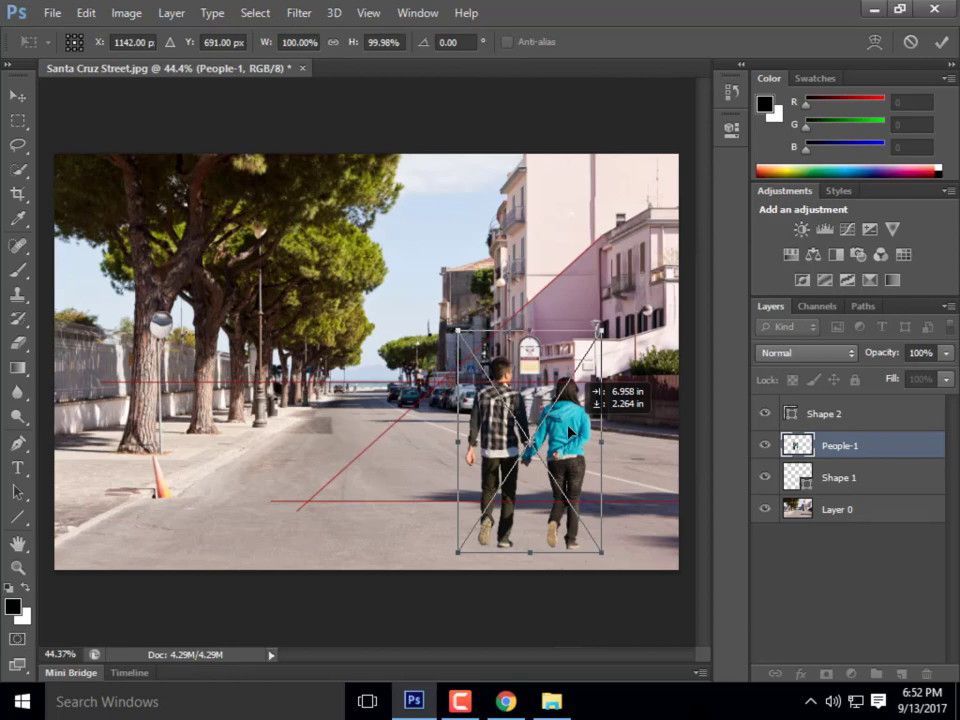
drag(570, 432, 492, 434)
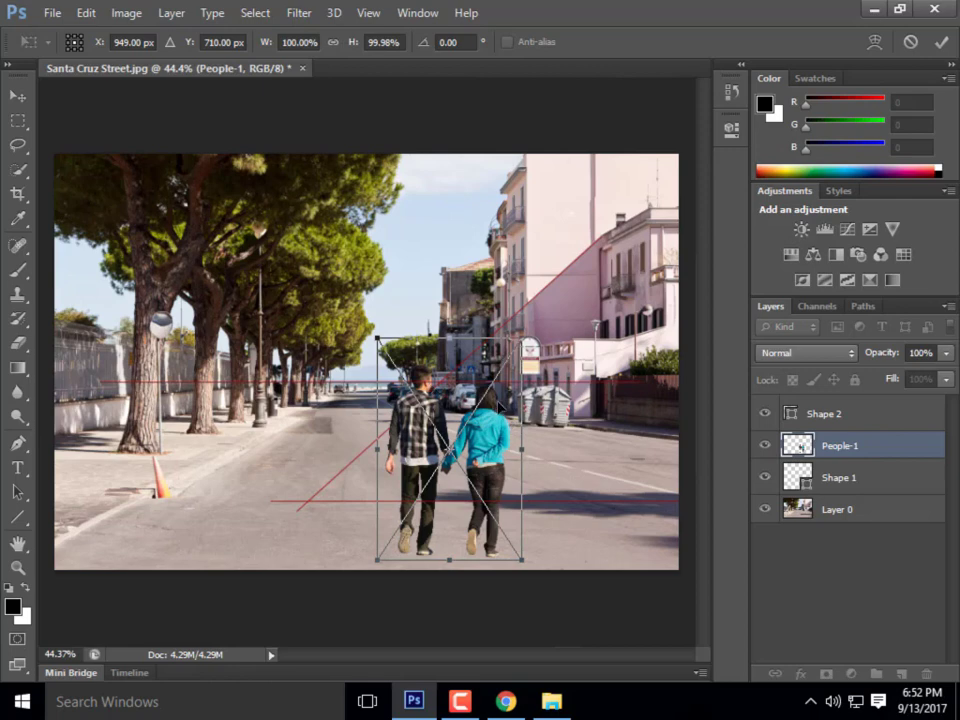
drag(442, 407, 302, 408)
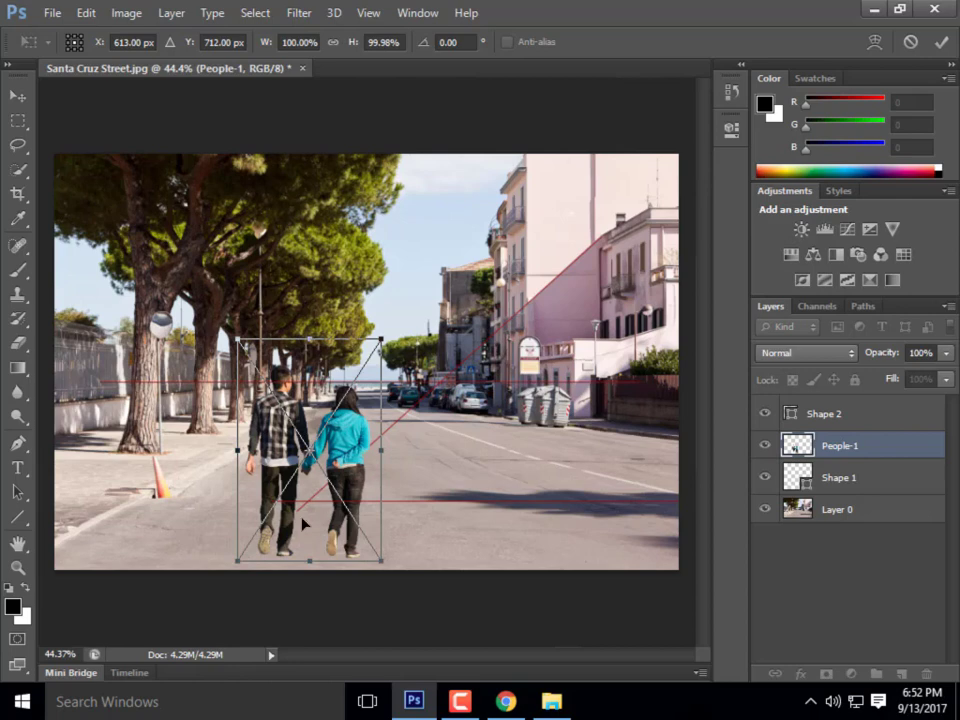
Move the couple further down the street and shrink them to about three-quarters size
drag(300, 521, 403, 449)
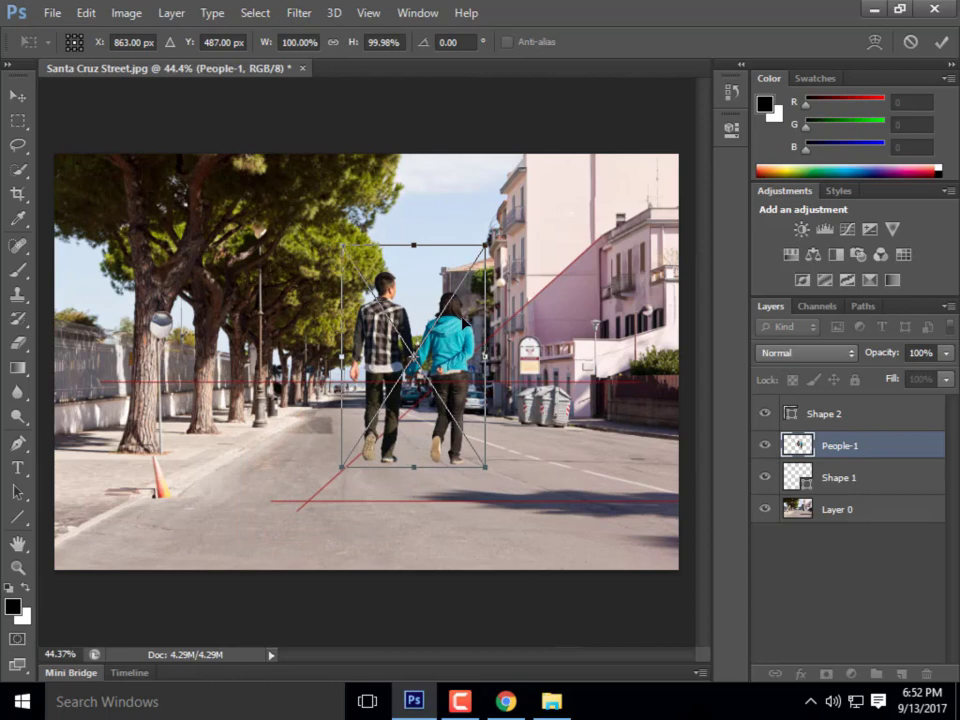
drag(453, 321, 382, 323)
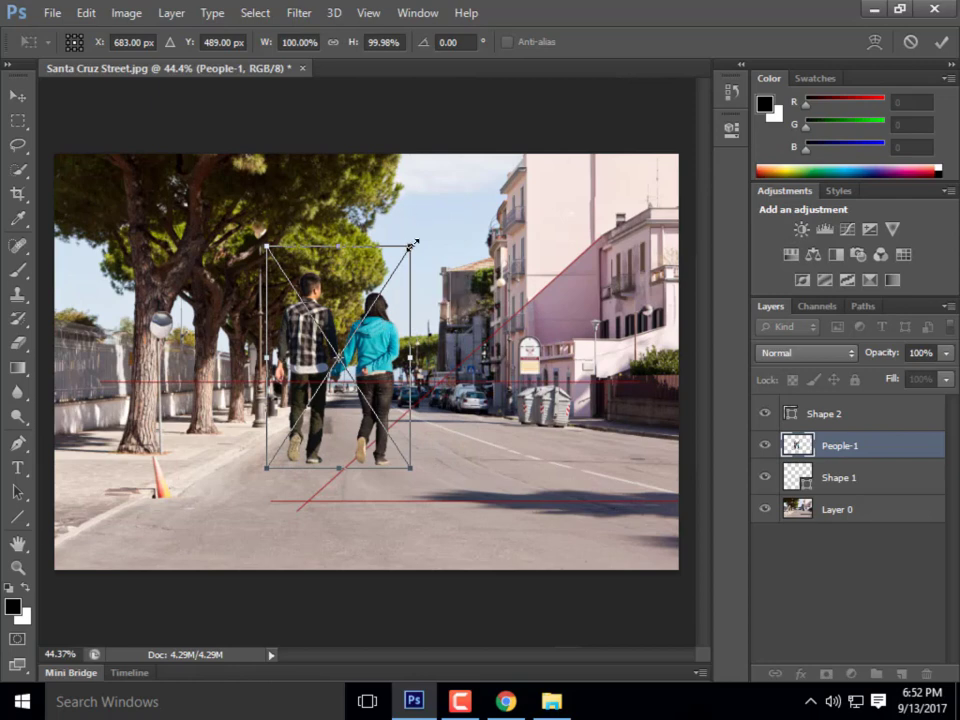
drag(413, 242, 330, 350)
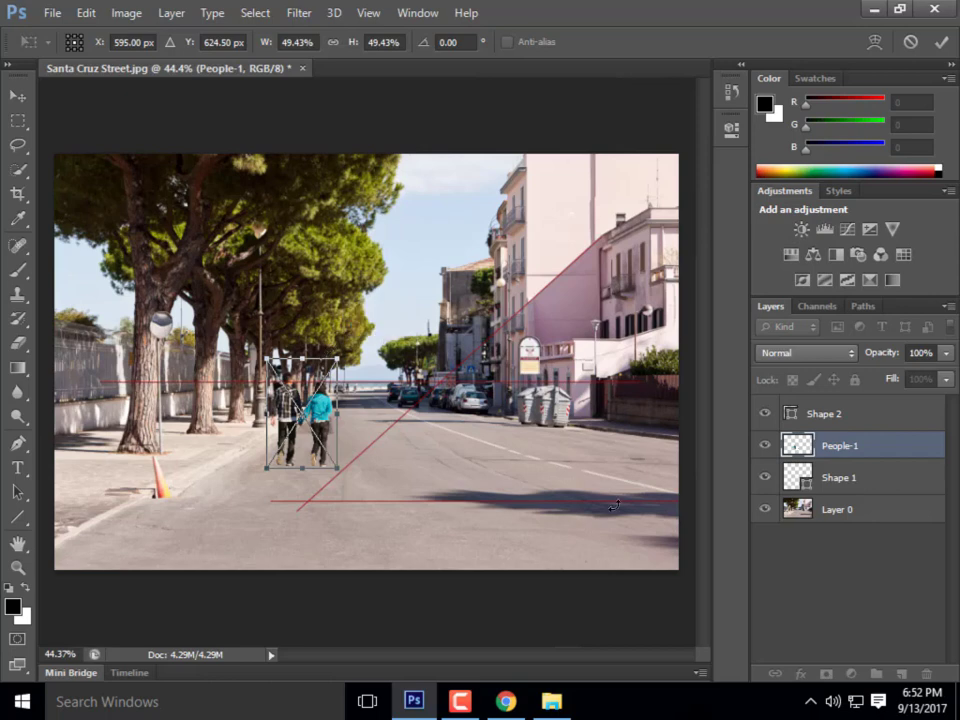
click(18, 95)
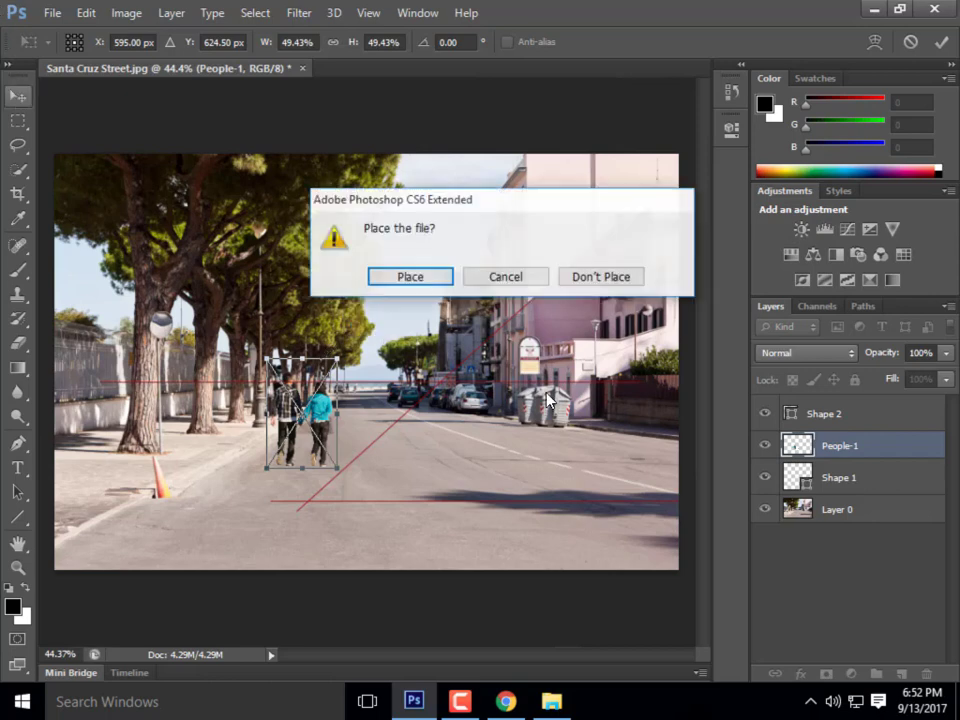
click(506, 278)
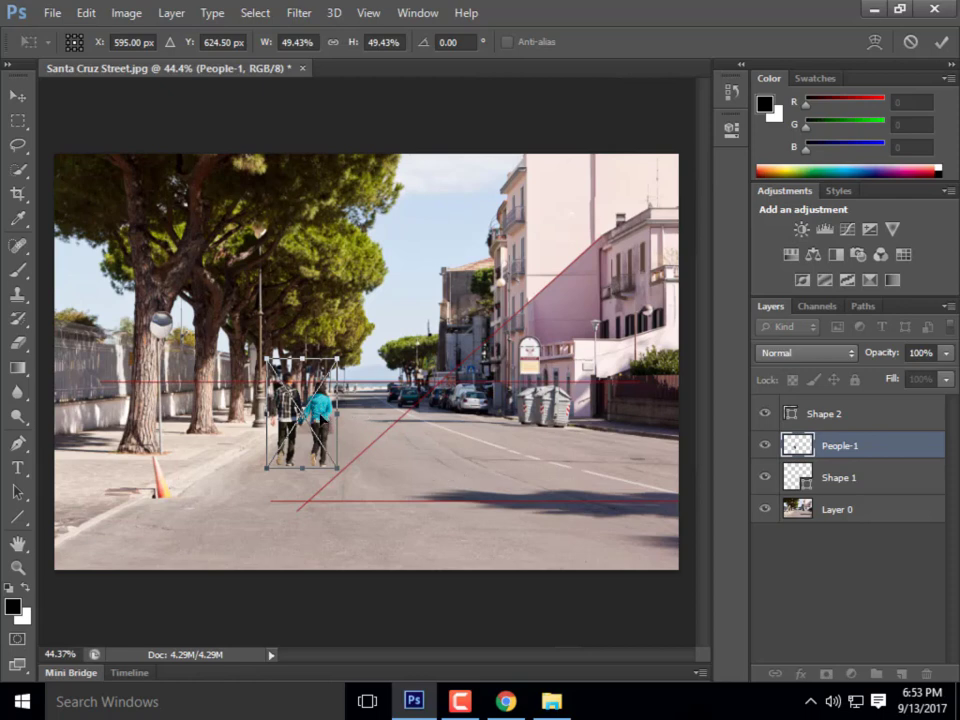
Fine-tune the couple's size to about 77% and commit the People-1 placement
drag(323, 374, 357, 372)
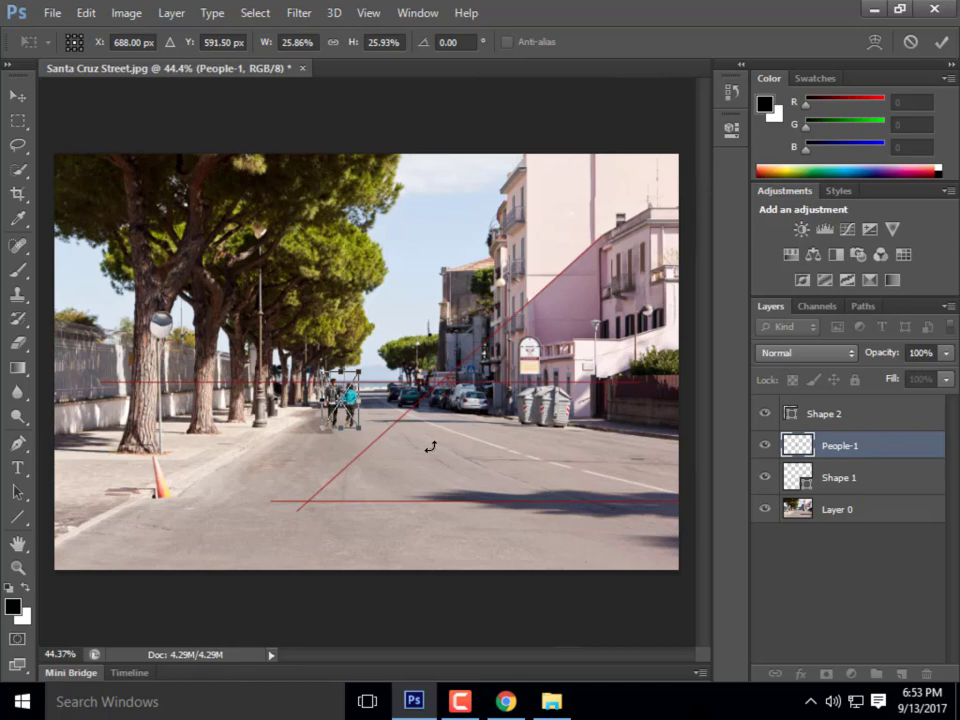
key(ctrl+z)
key(ctrl+z)
key(ctrl+z)
key(ctrl+z)
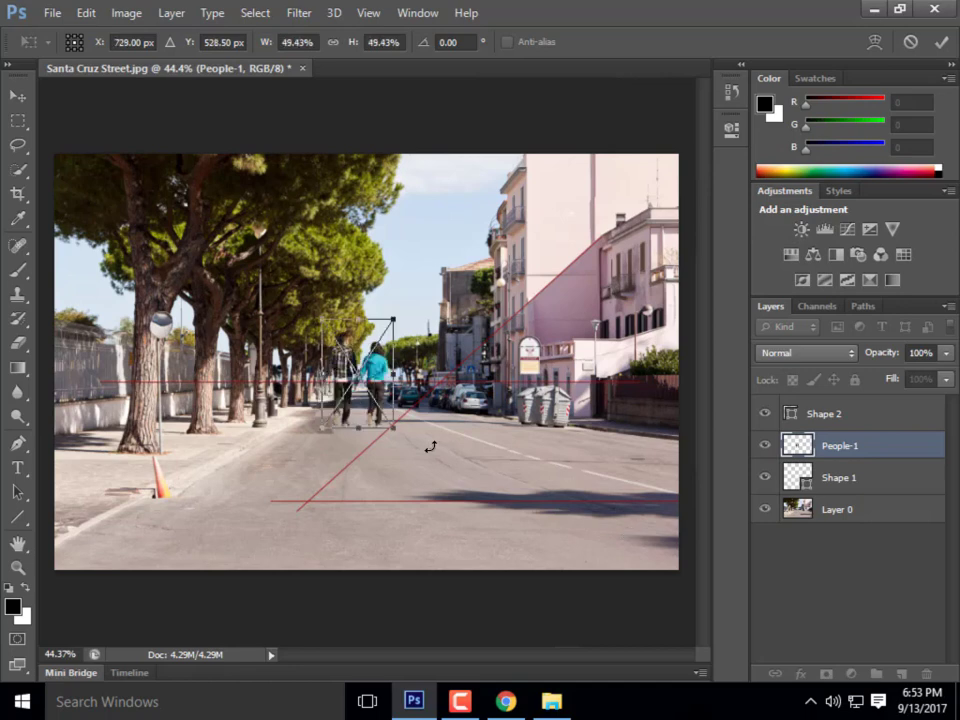
key(ctrl+z)
drag(393, 320, 354, 396)
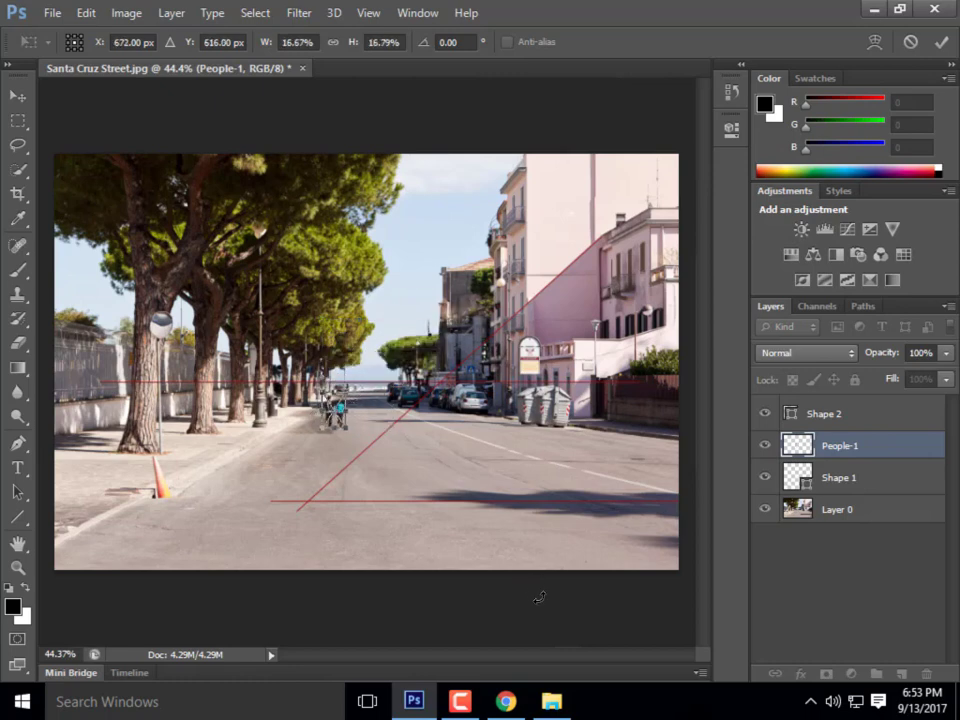
drag(347, 391, 363, 351)
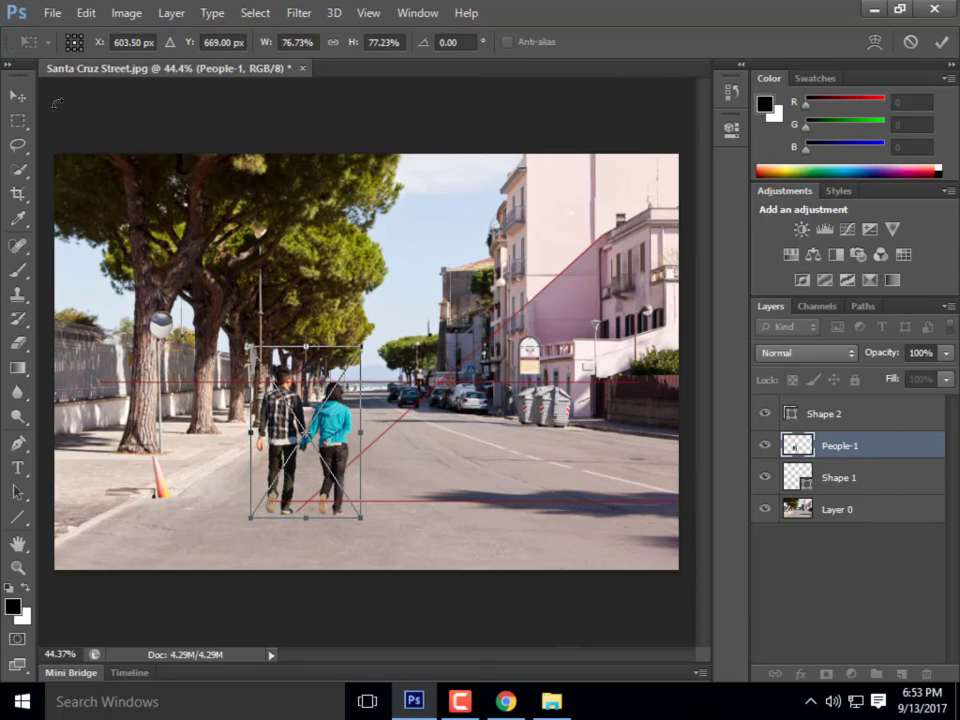
click(932, 45)
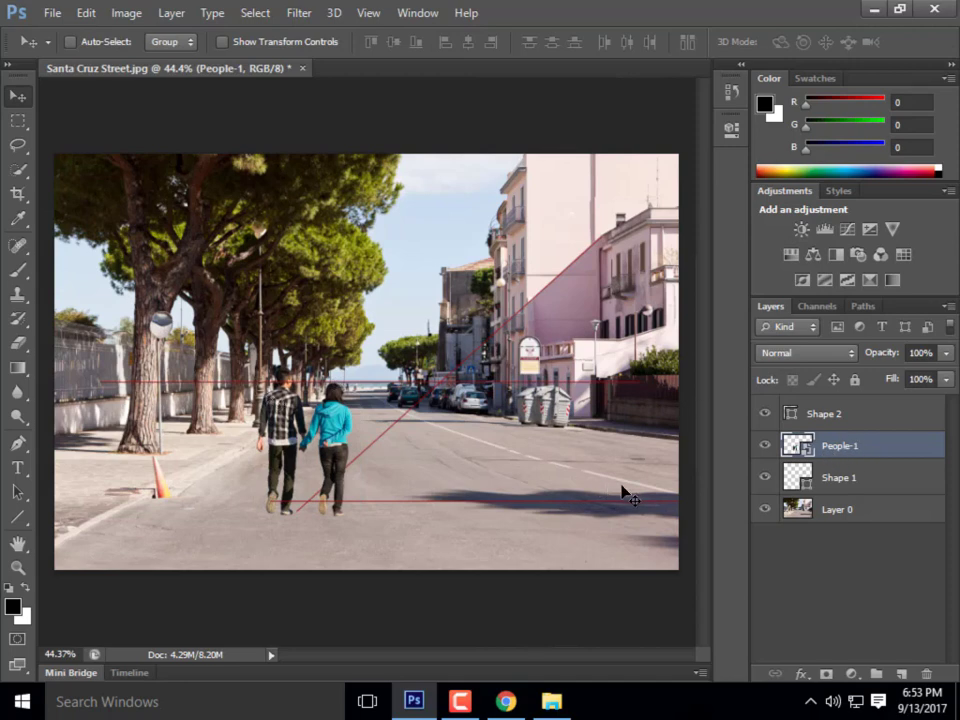
Turn off visibility of the Shape 2 and Shape 1 red perspective-line layers
click(765, 413)
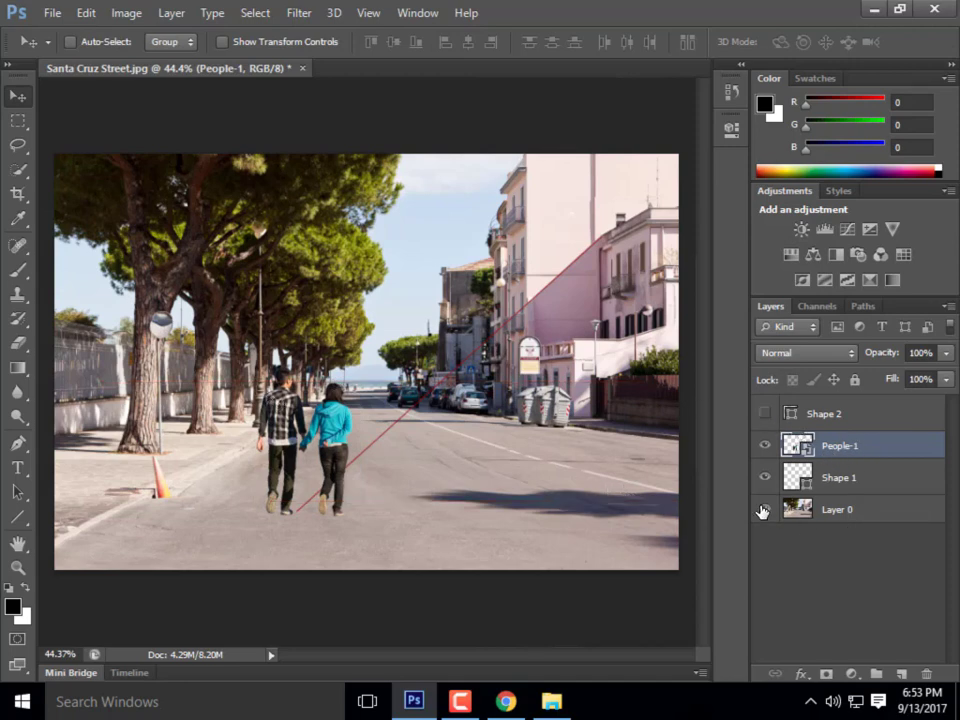
click(765, 484)
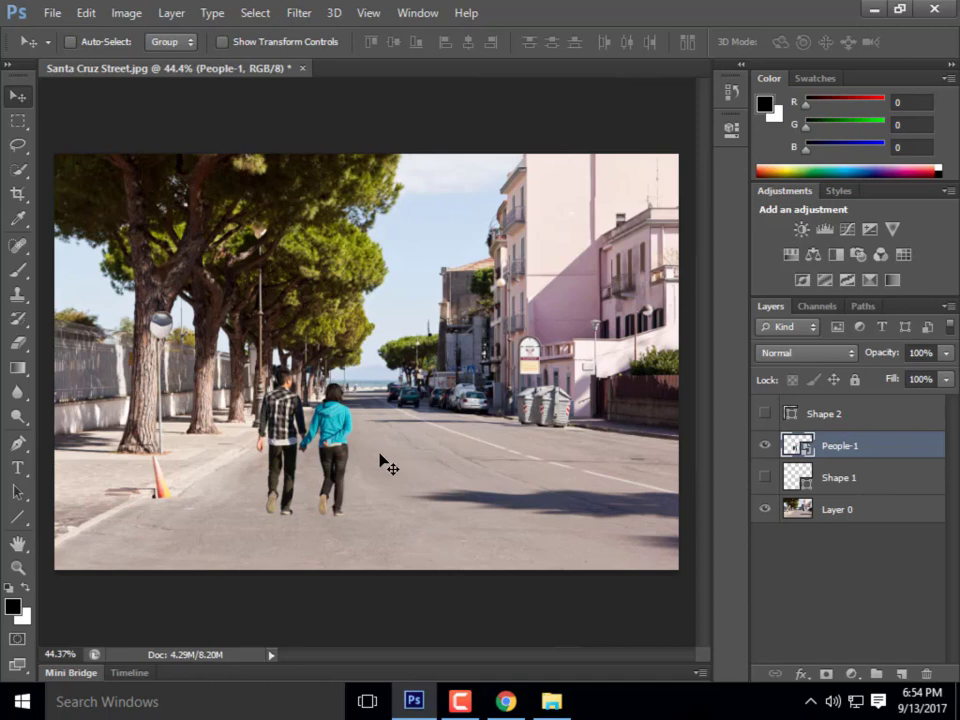
Place people-walking_gray from Week 5B-Content > People, then cancel the wrong file
click(48, 14)
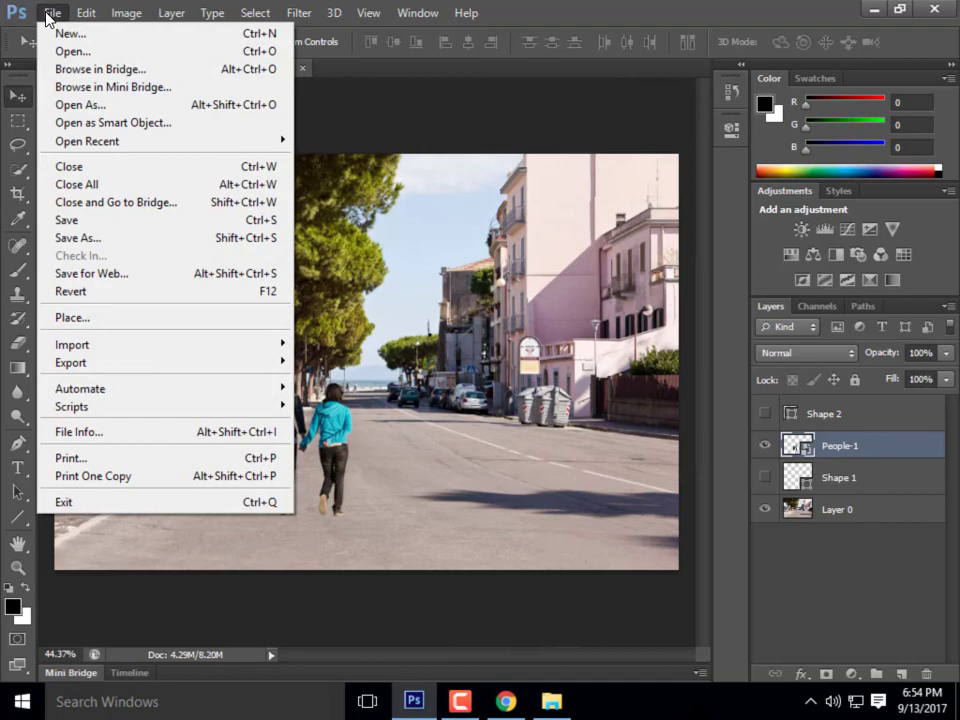
click(108, 318)
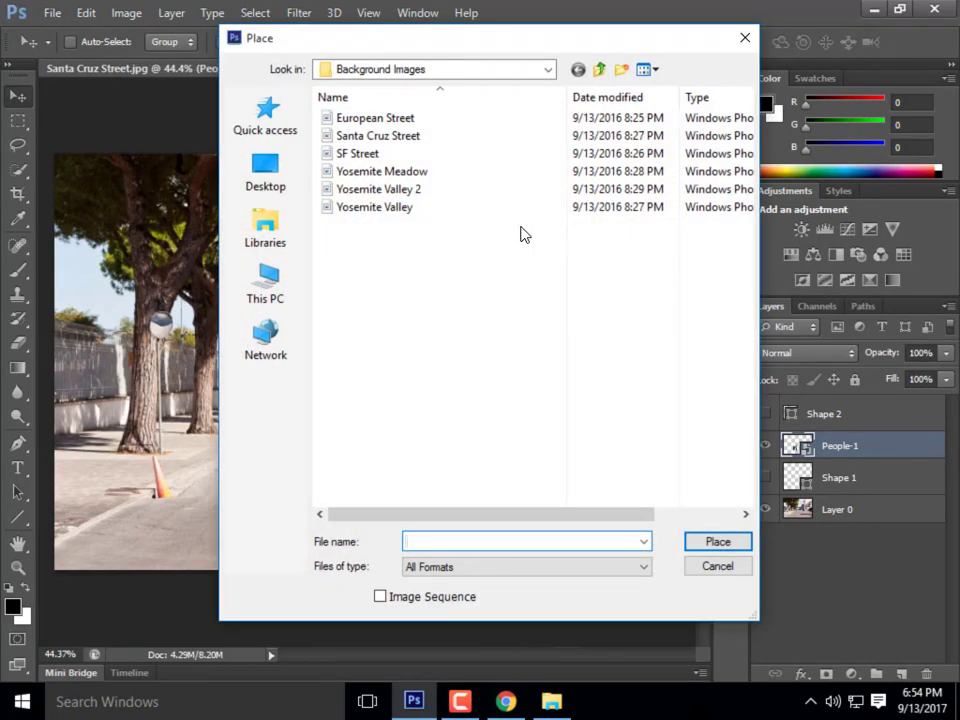
click(548, 69)
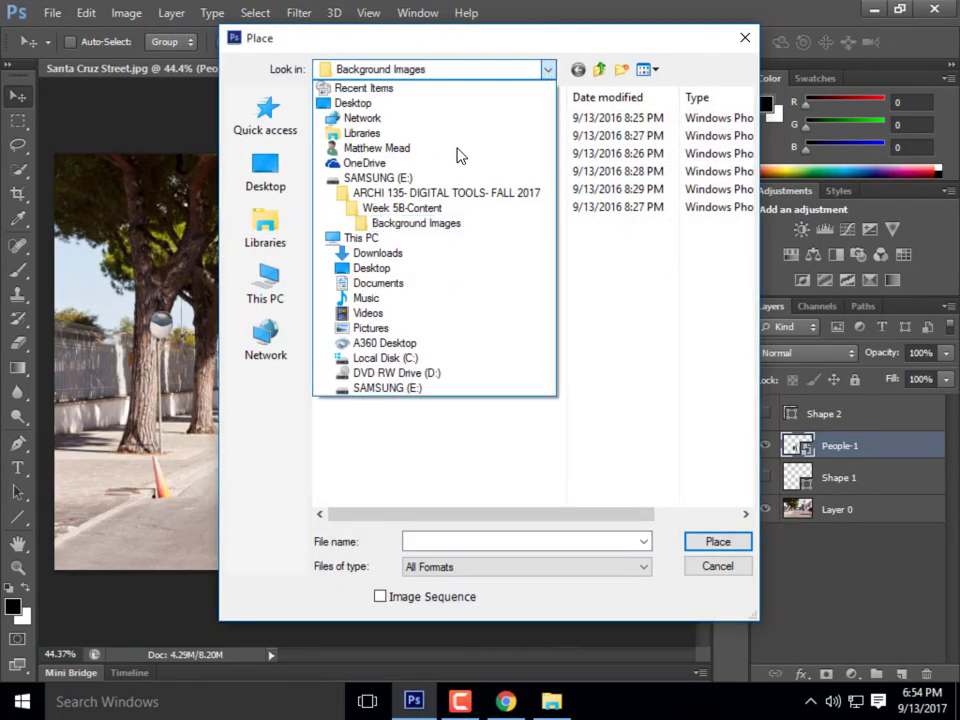
click(415, 209)
double_click(403, 139)
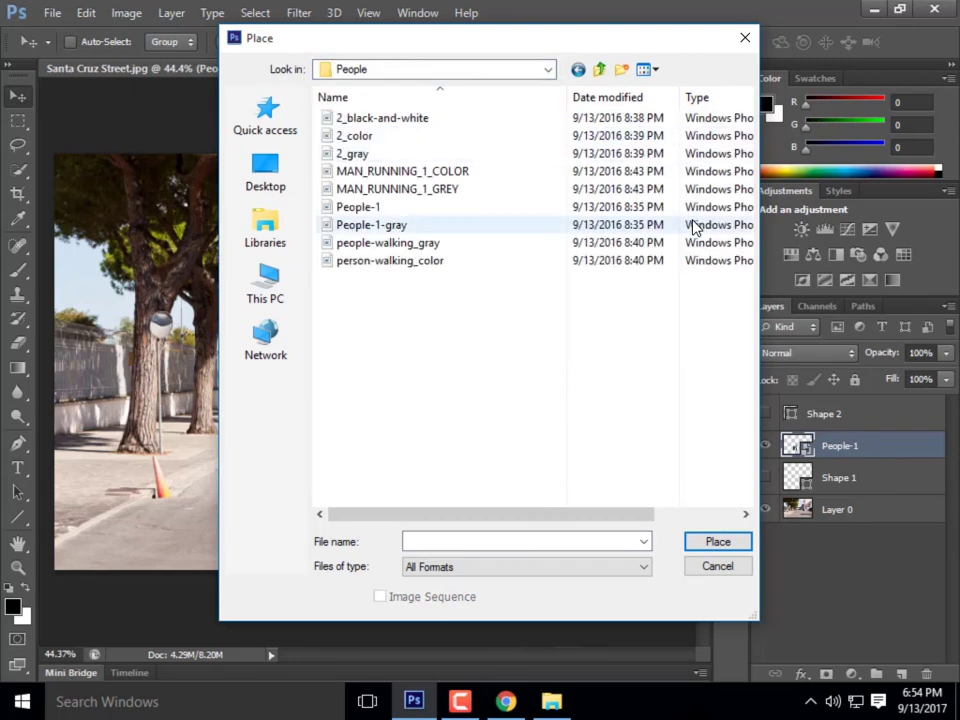
click(391, 244)
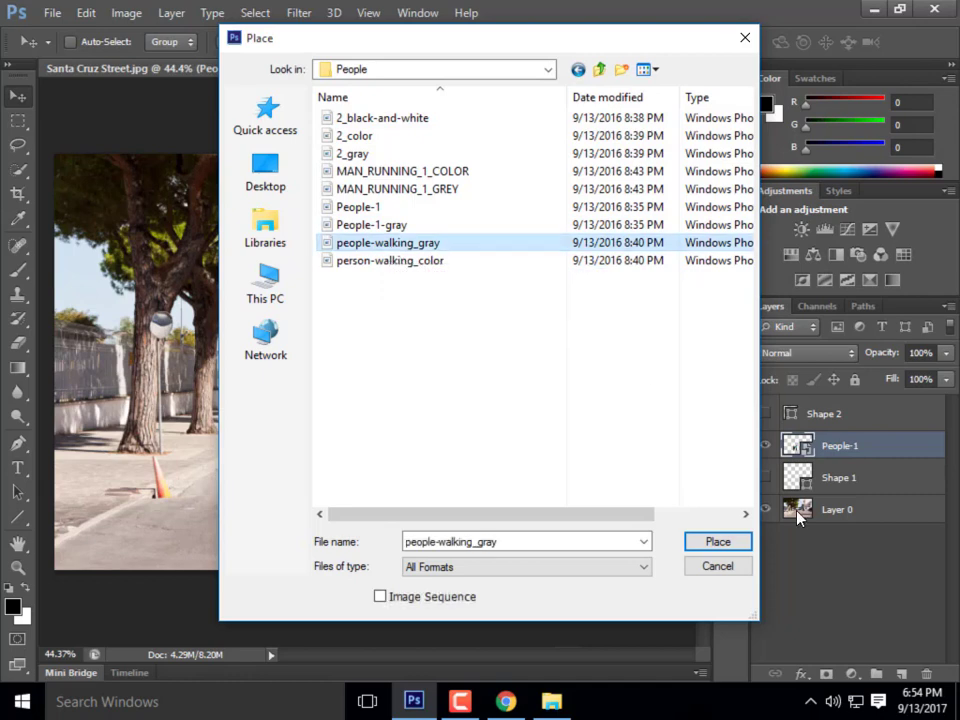
click(720, 542)
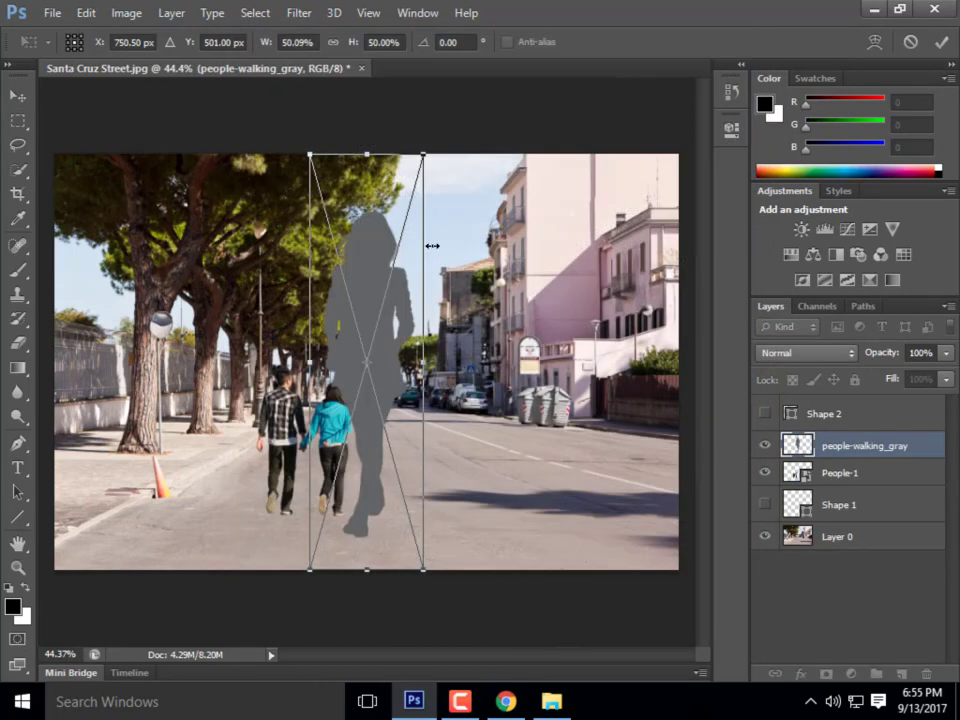
key(Escape)
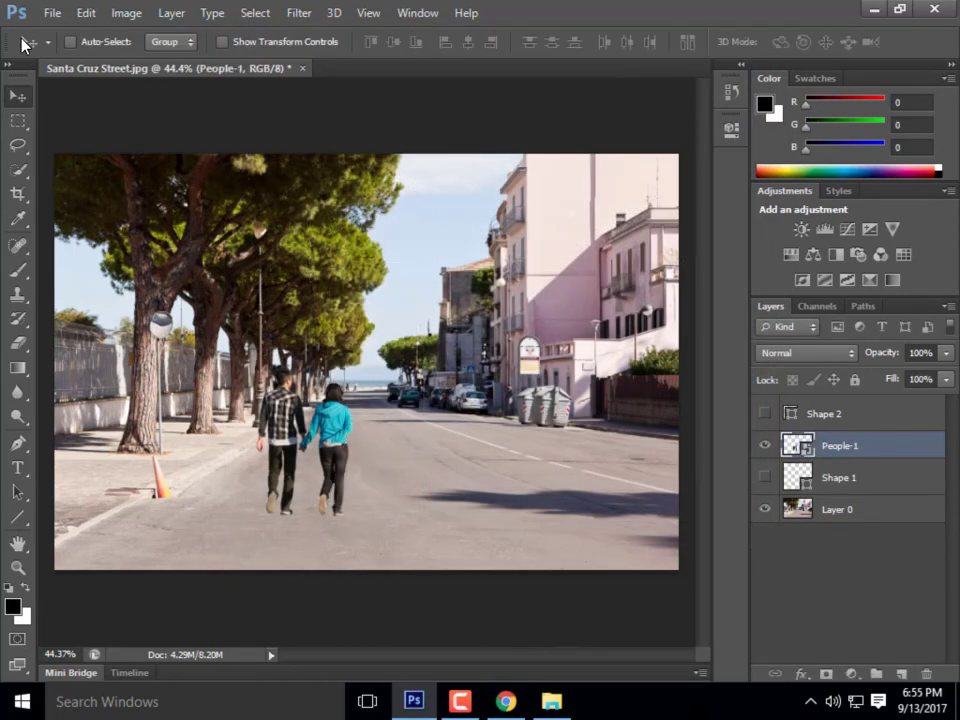
Place People-1-gray from the People folder into the document
click(52, 10)
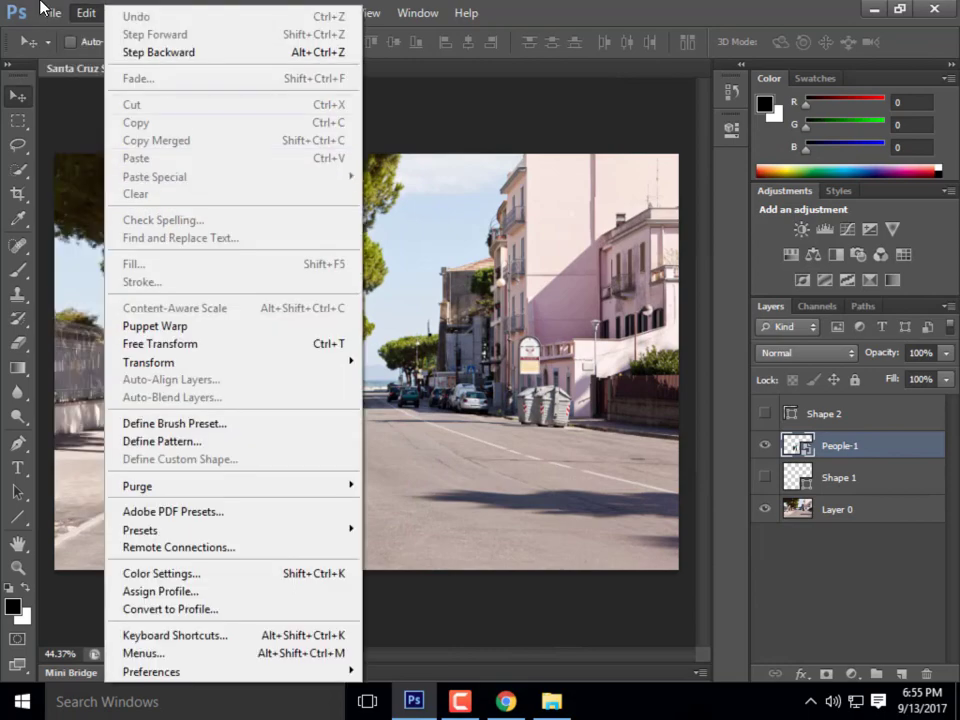
click(90, 320)
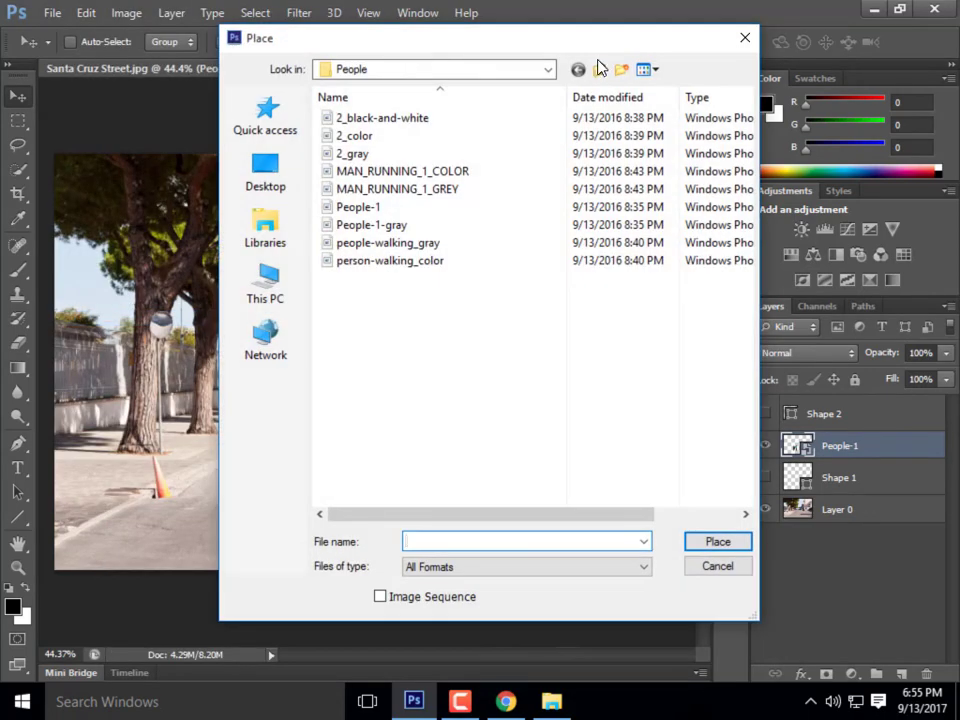
click(656, 71)
click(675, 117)
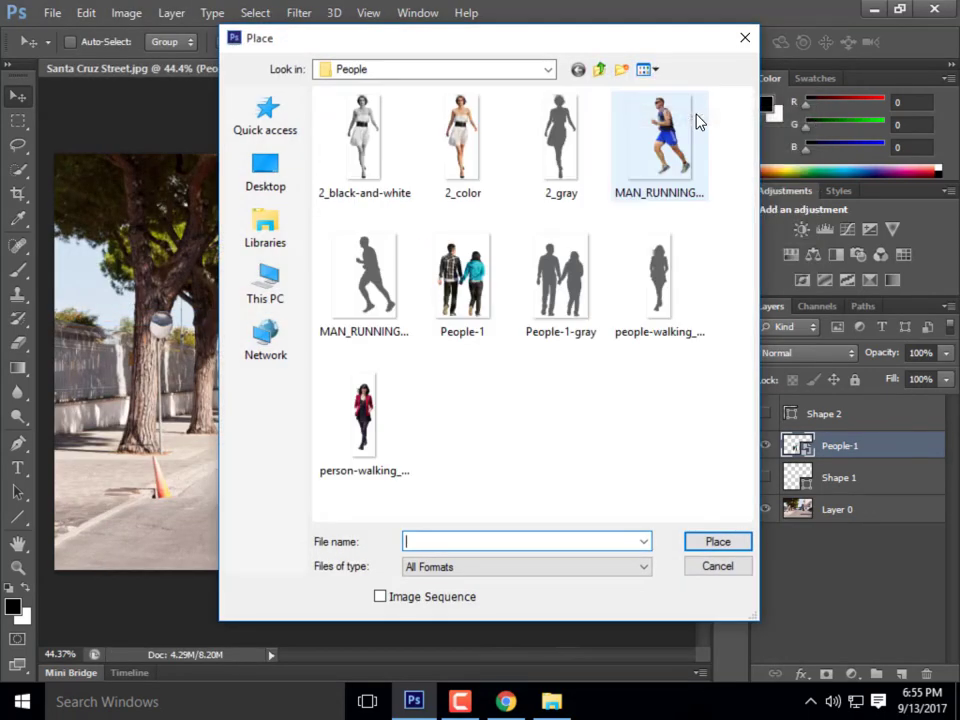
click(555, 326)
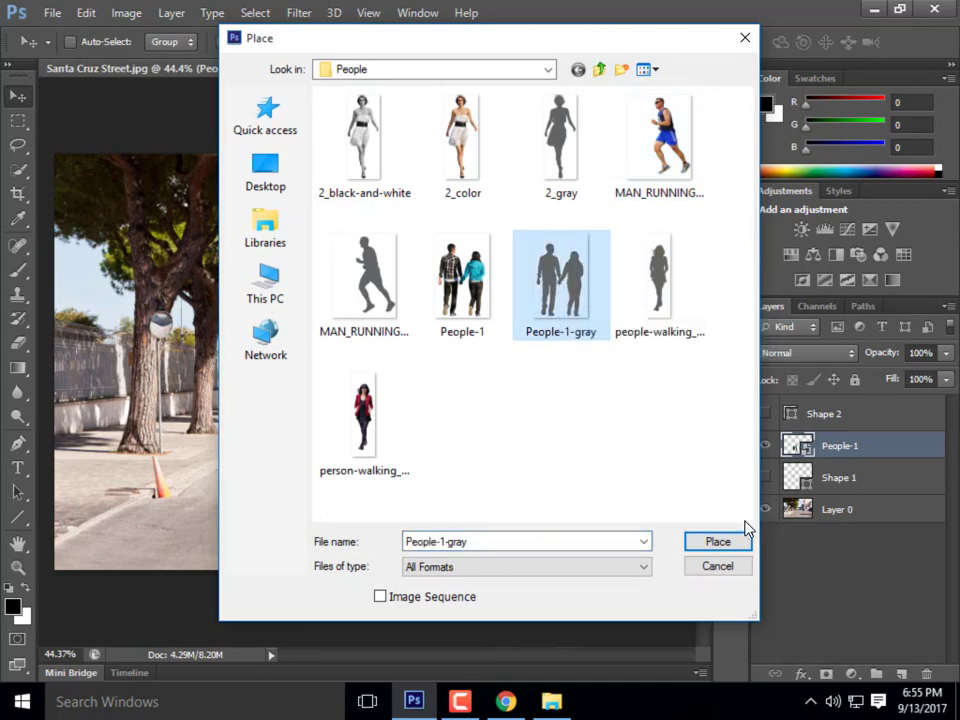
click(720, 543)
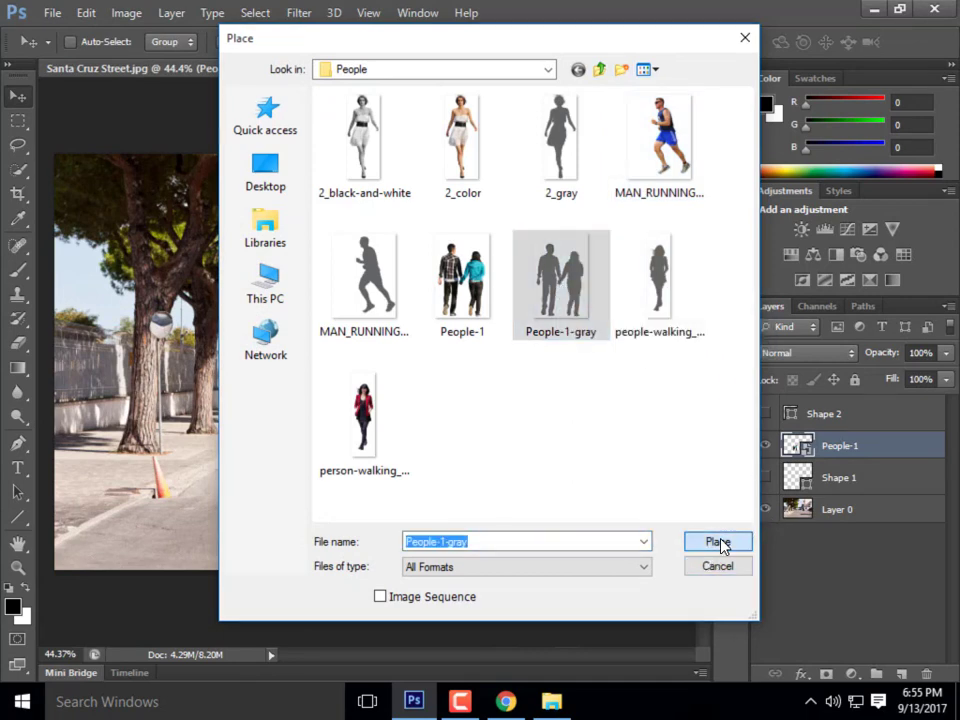
Scale and move the People-1-gray silhouette exactly over the walking couple and commit
drag(429, 388, 466, 358)
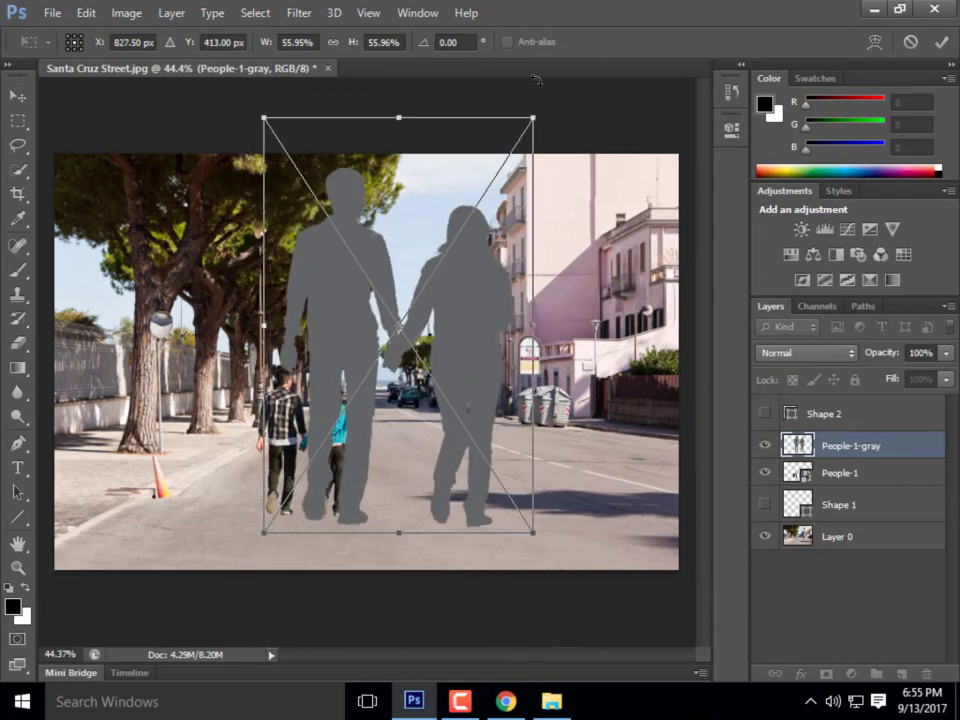
drag(533, 119, 389, 349)
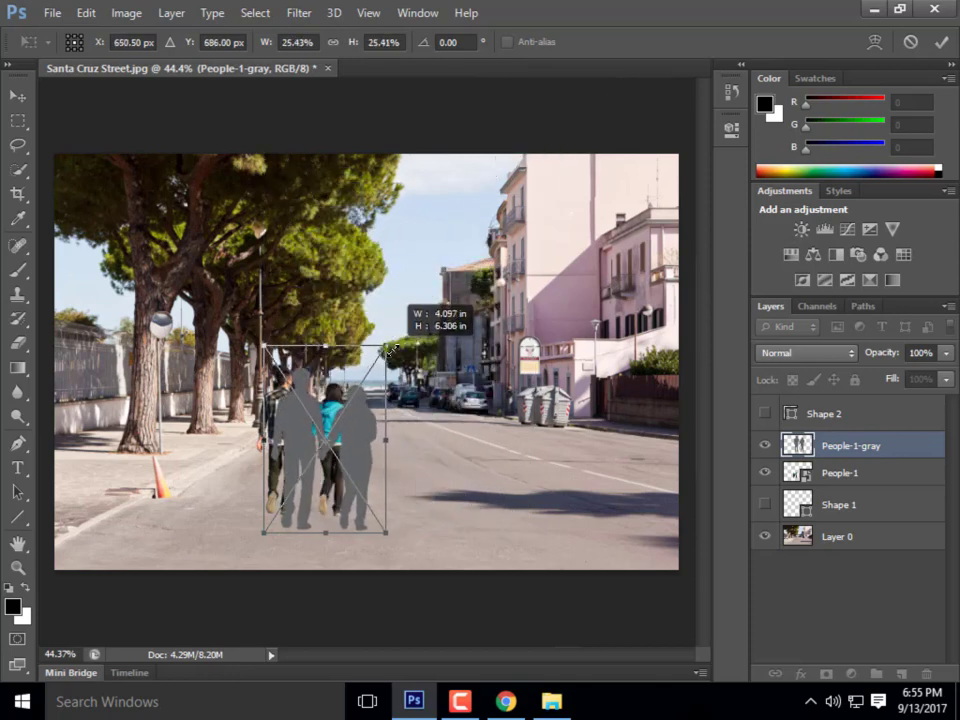
drag(305, 404, 285, 392)
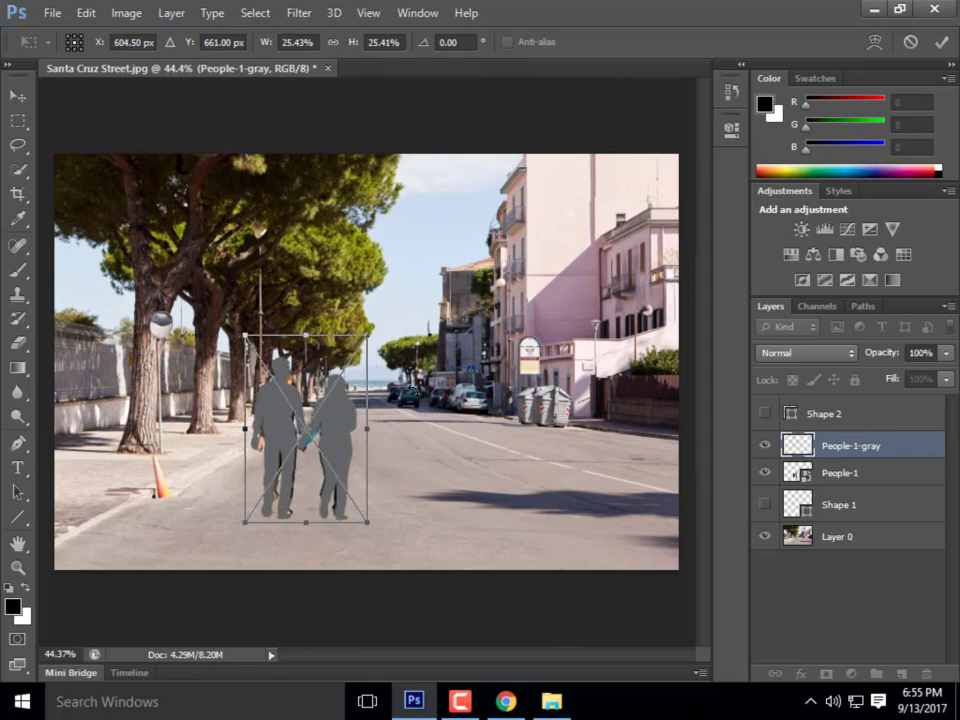
key(Up)
key(Up)
key(Right)
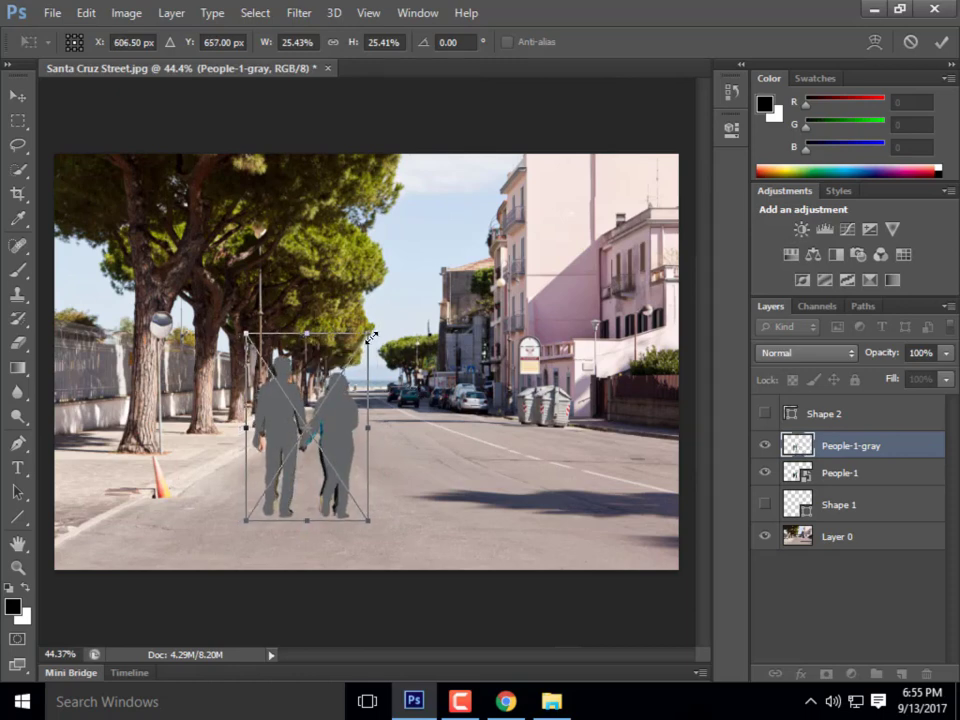
mouse_move(370, 337)
mouse_down()
mouse_move(363, 360)
mouse_move(374, 343)
mouse_move(372, 353)
mouse_up()
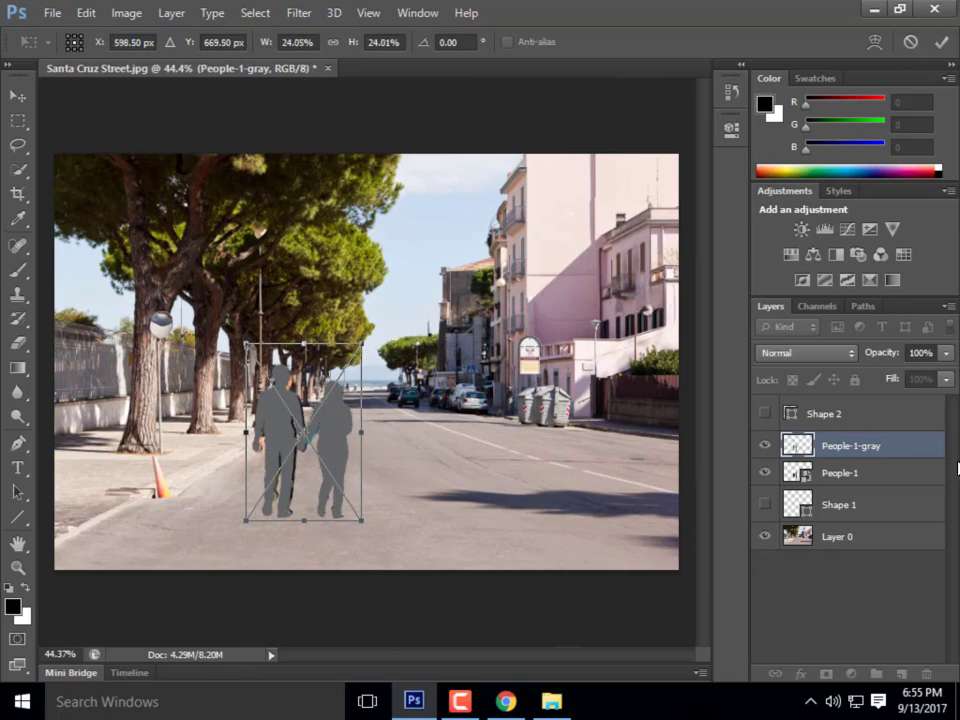
click(941, 42)
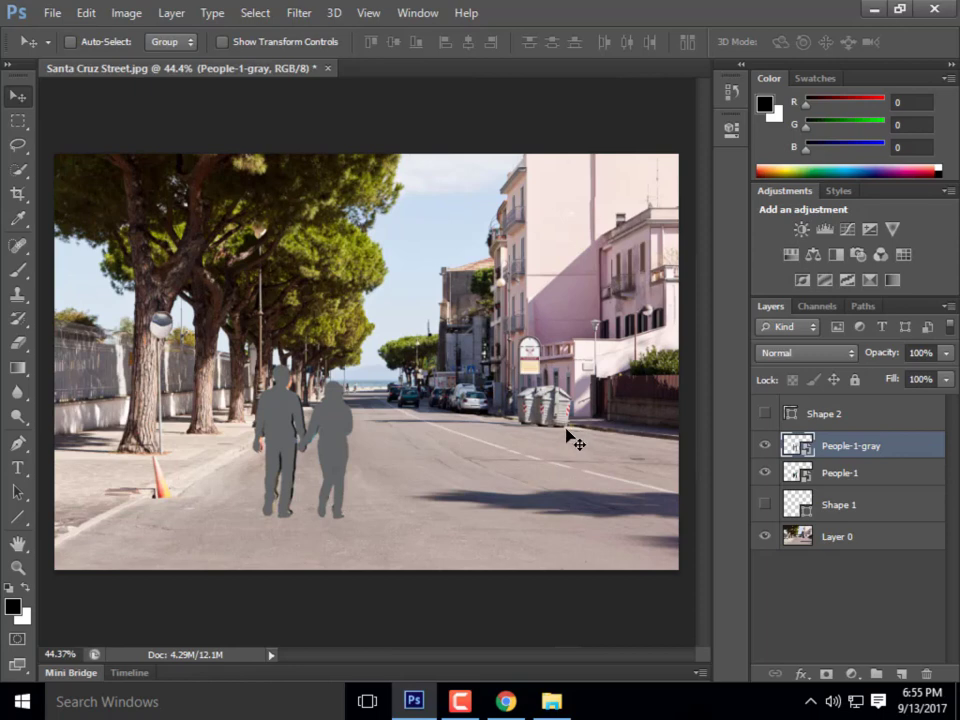
Enter Free Transform on the People-1-gray silhouette with Ctrl+T
key(ctrl+t)
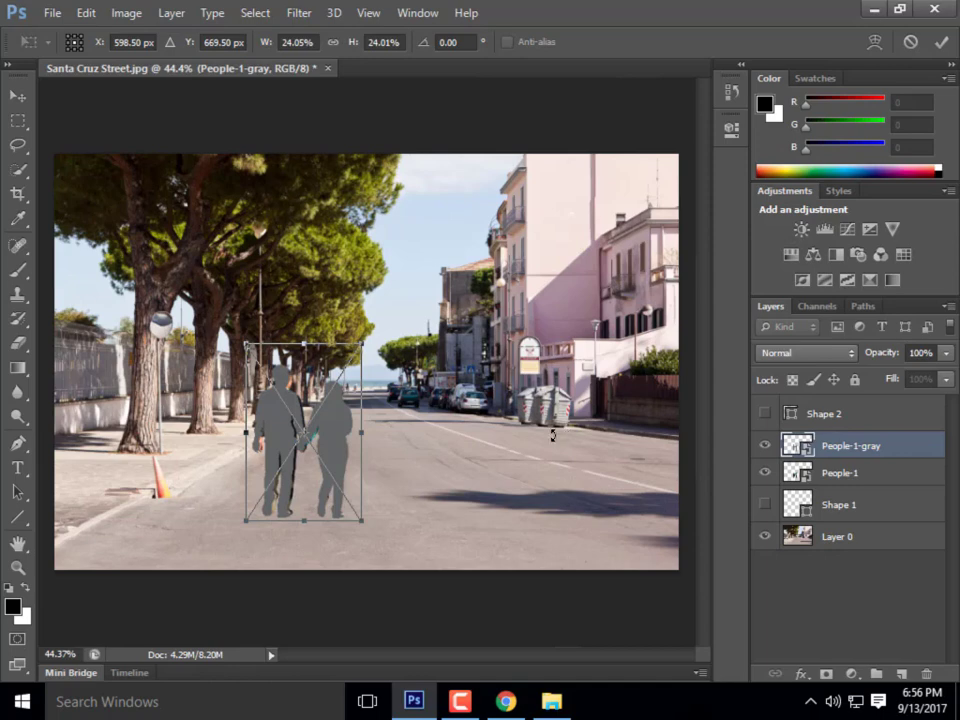
Skew the silhouette's top down and left so it lies flat along the road
mouse_move(367, 339)
mouse_down()
mouse_move(407, 283)
mouse_move(349, 371)
mouse_move(405, 285)
mouse_move(377, 360)
mouse_up()
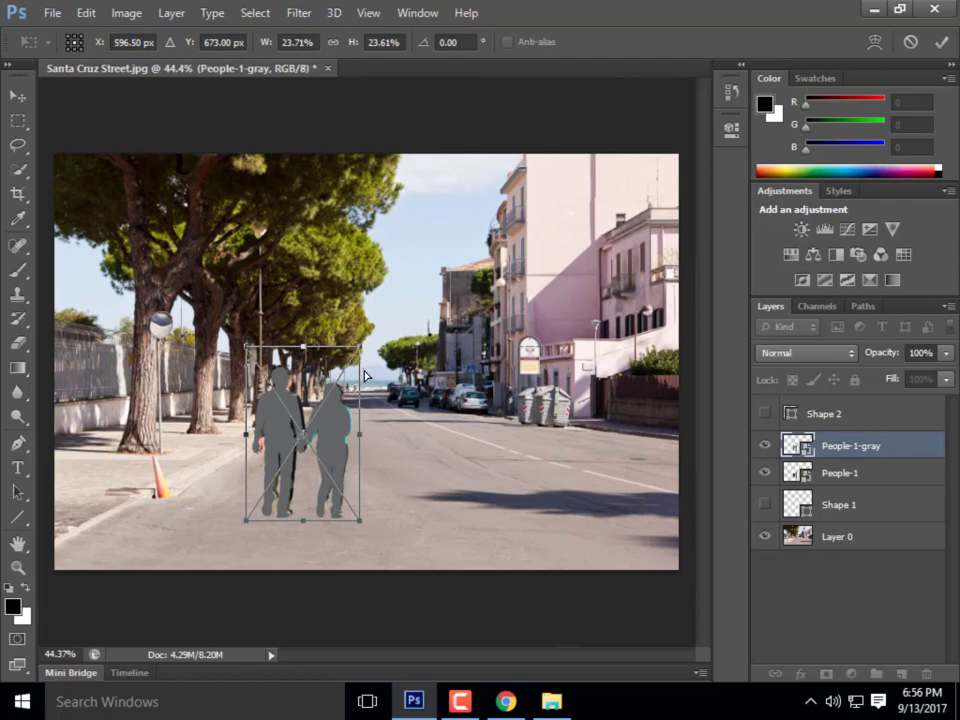
drag(306, 350, 137, 488)
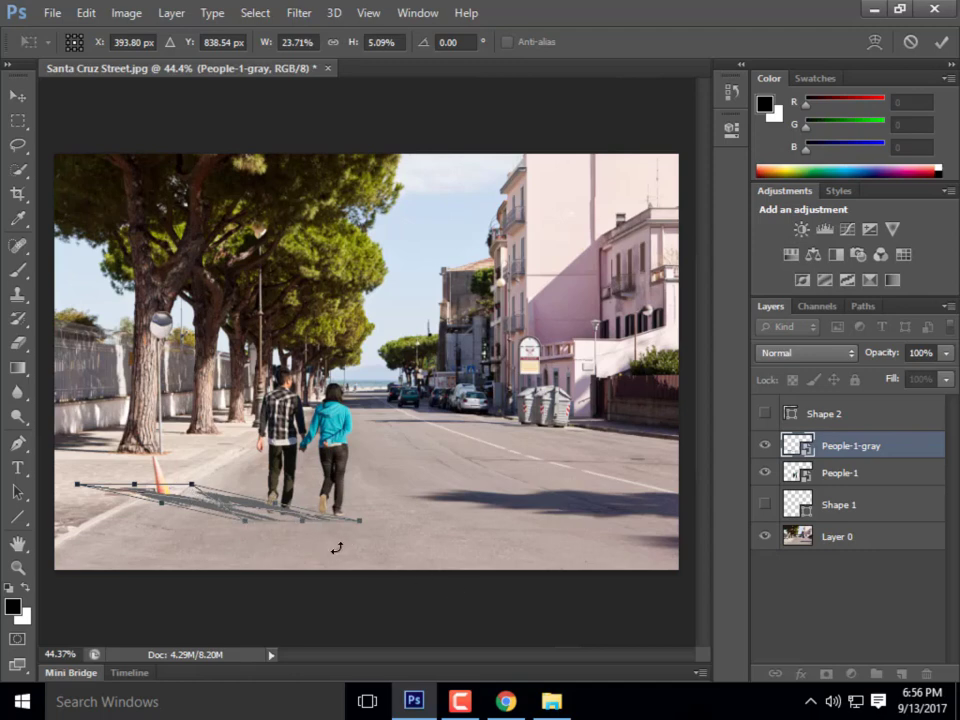
Zoom in and reshape the shadow to about 24% width and 4% height at the feet
scroll(361, 534, up, 5)
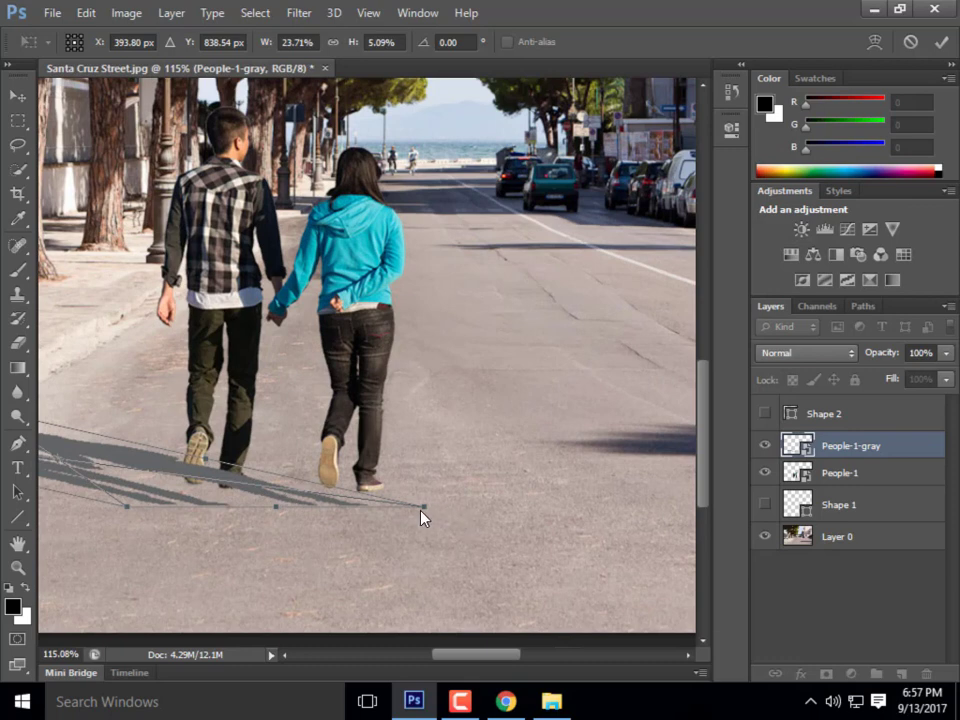
mouse_move(422, 510)
mouse_down()
mouse_move(384, 416)
mouse_move(415, 510)
mouse_move(404, 481)
mouse_move(425, 489)
mouse_up()
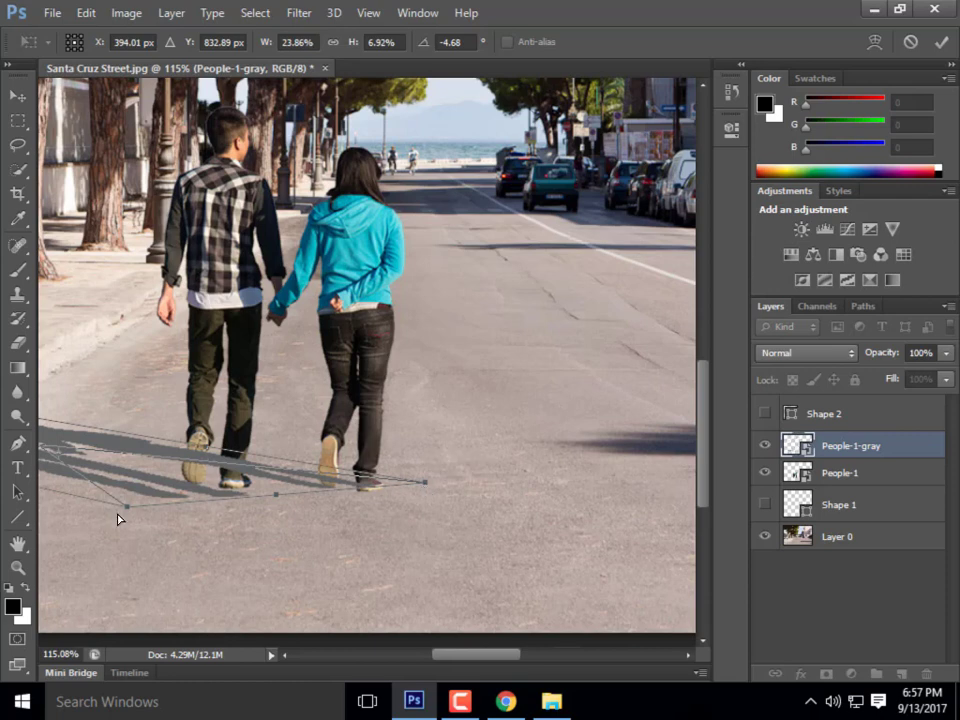
drag(128, 509, 151, 490)
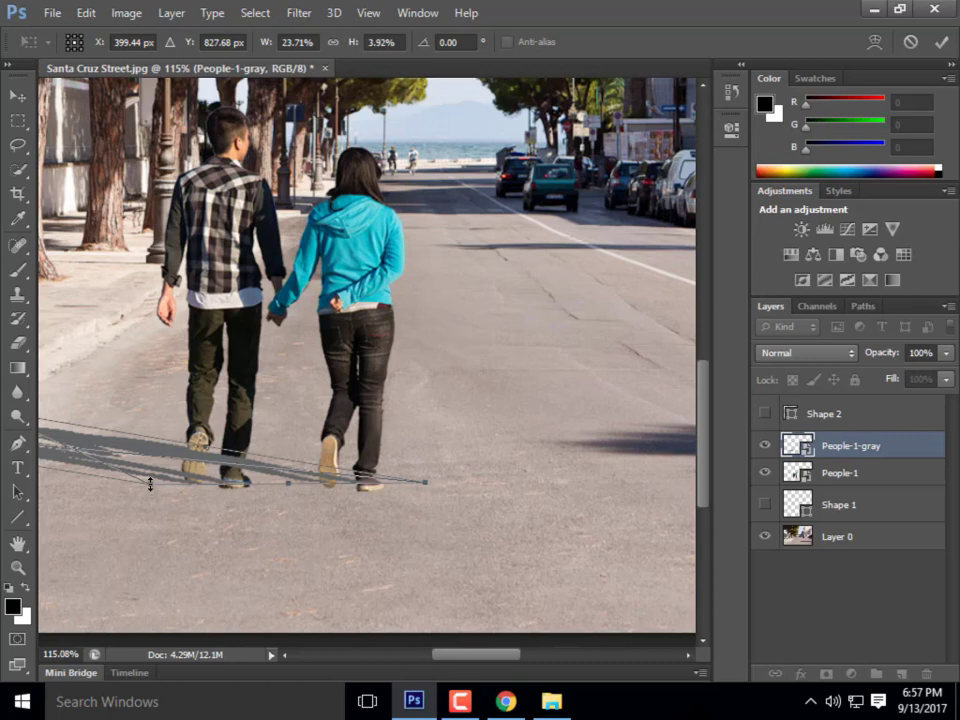
mouse_move(150, 484)
mouse_down()
mouse_move(143, 521)
mouse_move(142, 490)
mouse_move(142, 505)
mouse_up()
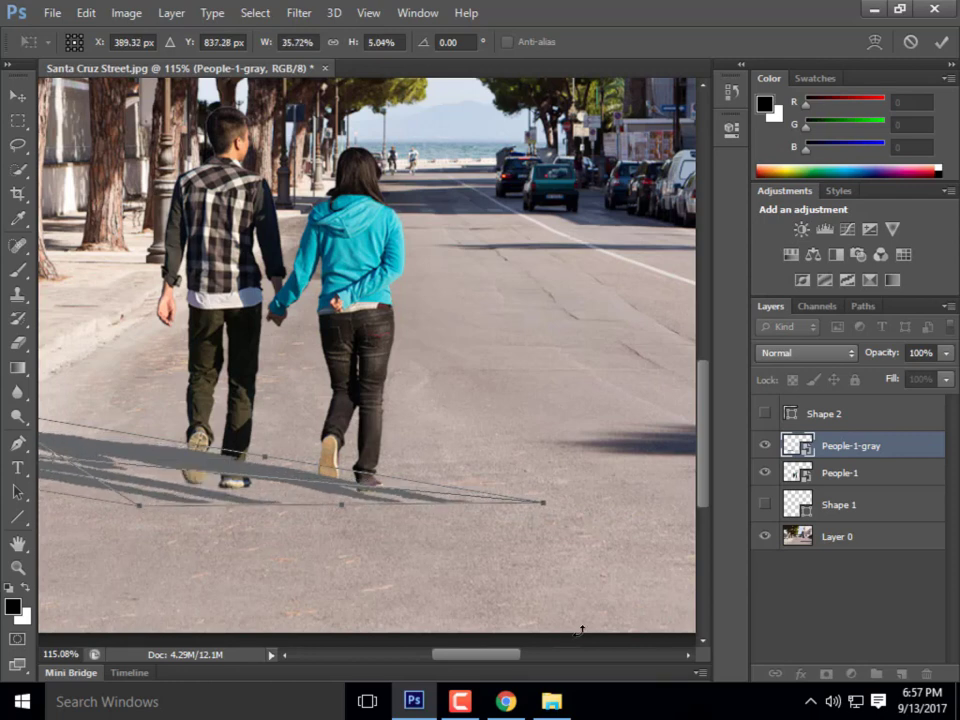
key(ctrl+z)
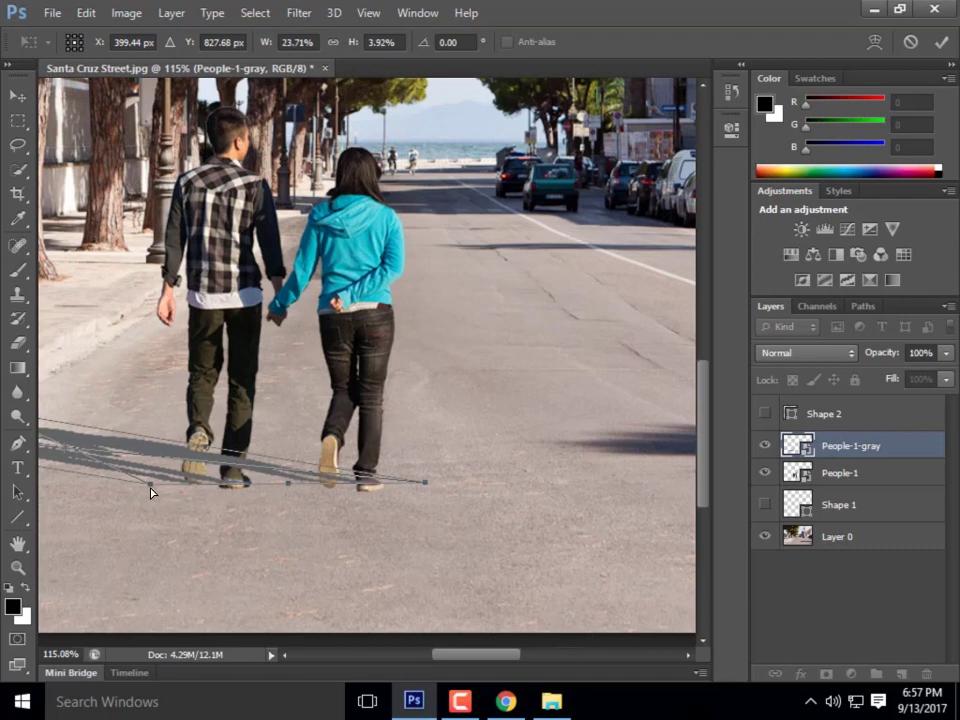
mouse_move(151, 491)
mouse_down()
mouse_move(148, 508)
mouse_move(154, 489)
mouse_up()
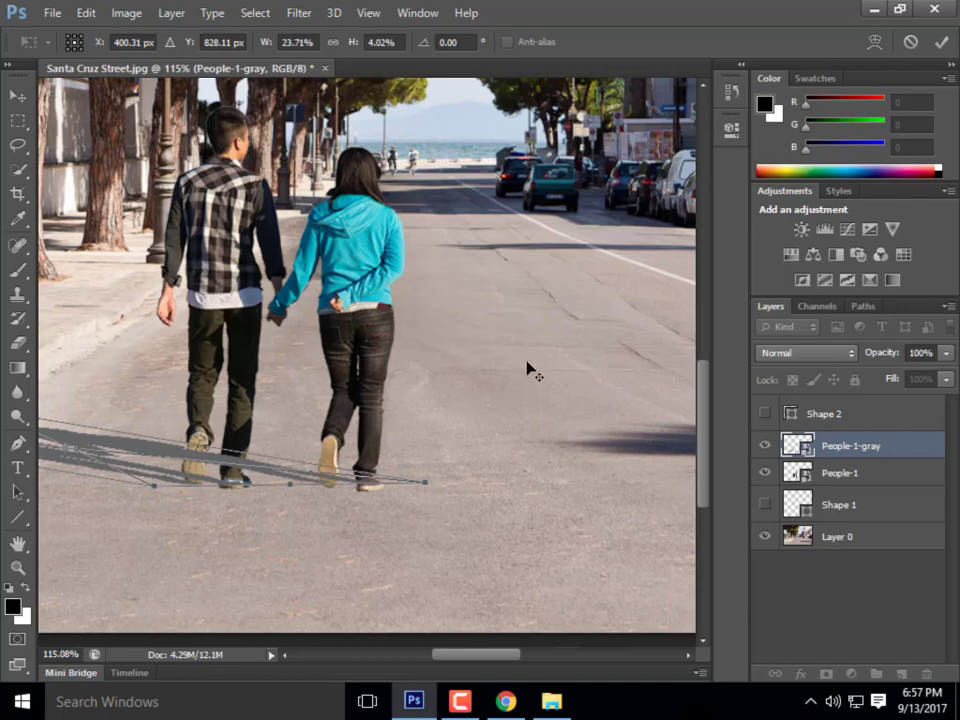
Skew the gray shadow's corners and top edge left along the road toward the cone
scroll(529, 369, down, 4)
scroll(480, 379, up, 2)
scroll(118, 439, down, 2)
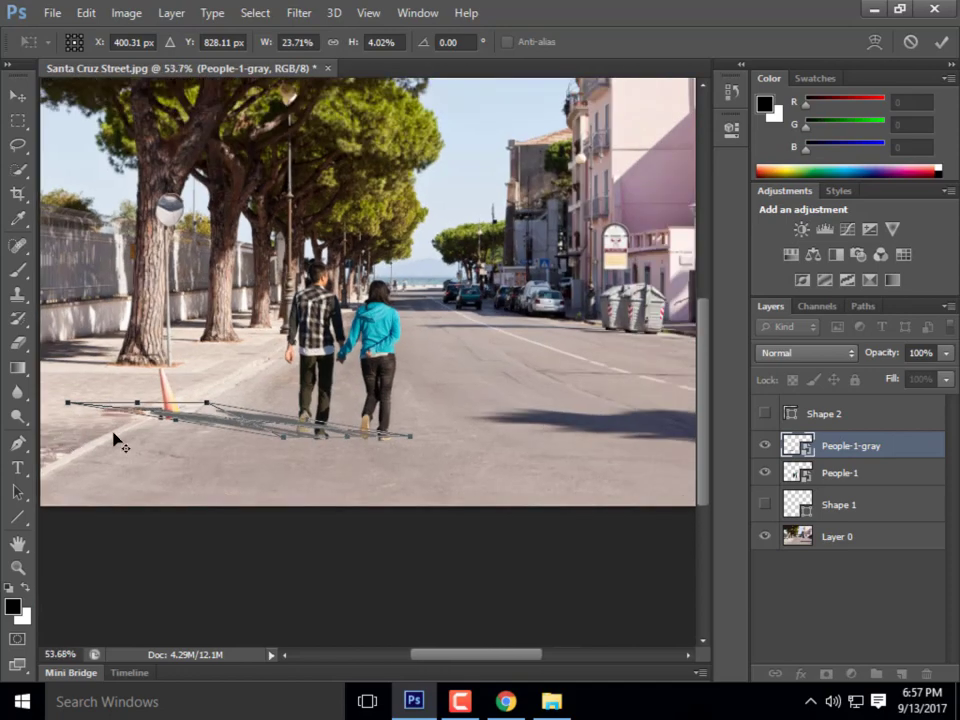
scroll(118, 439, down, 2)
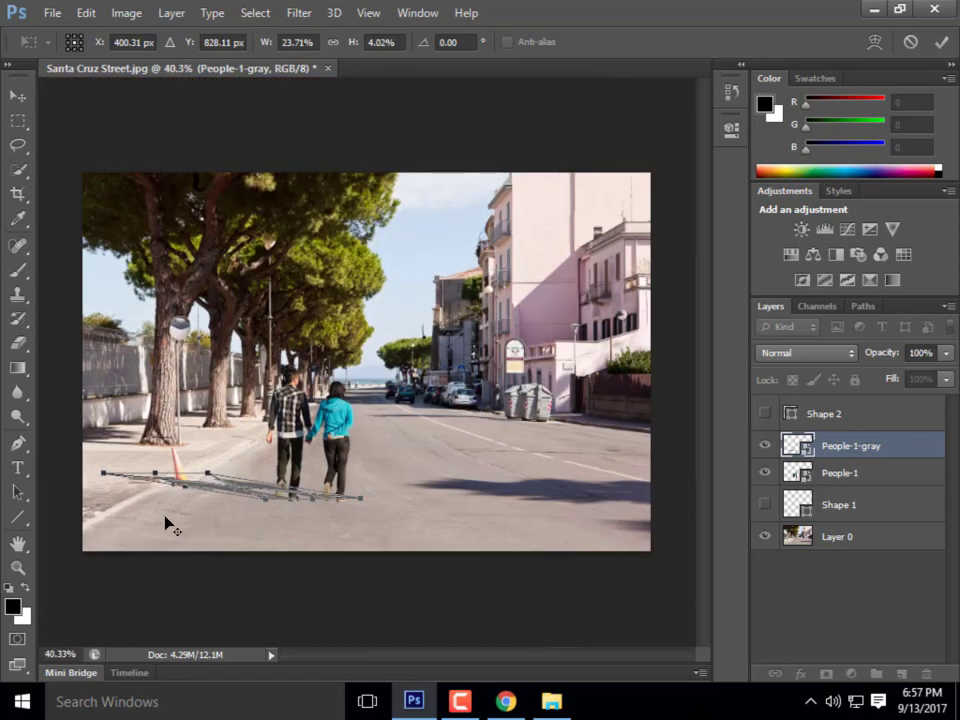
scroll(139, 519, up, 4)
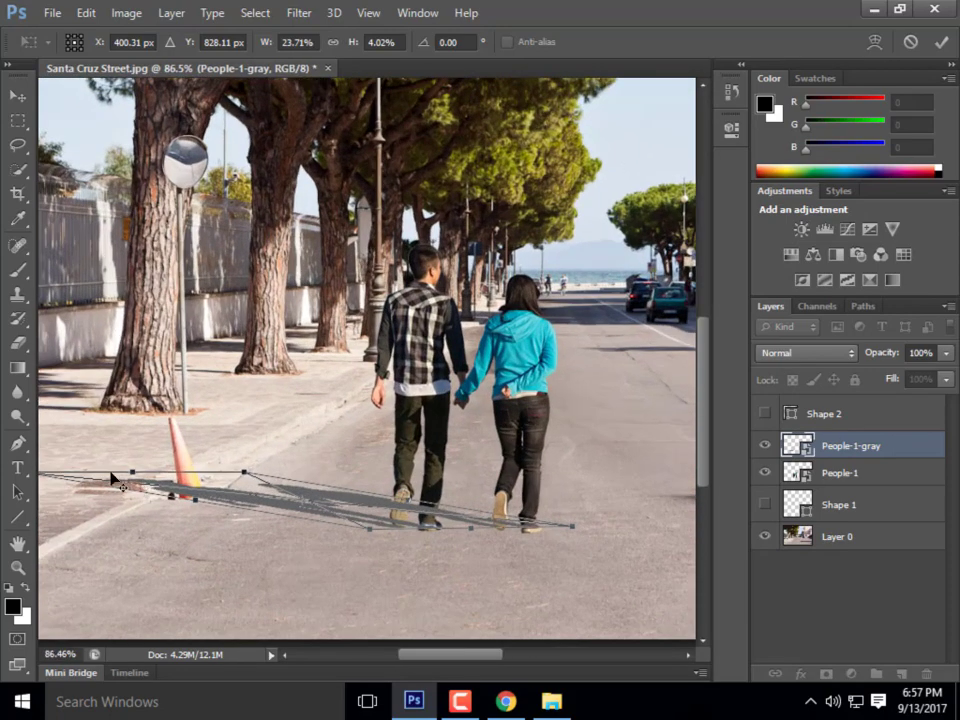
drag(489, 654, 459, 654)
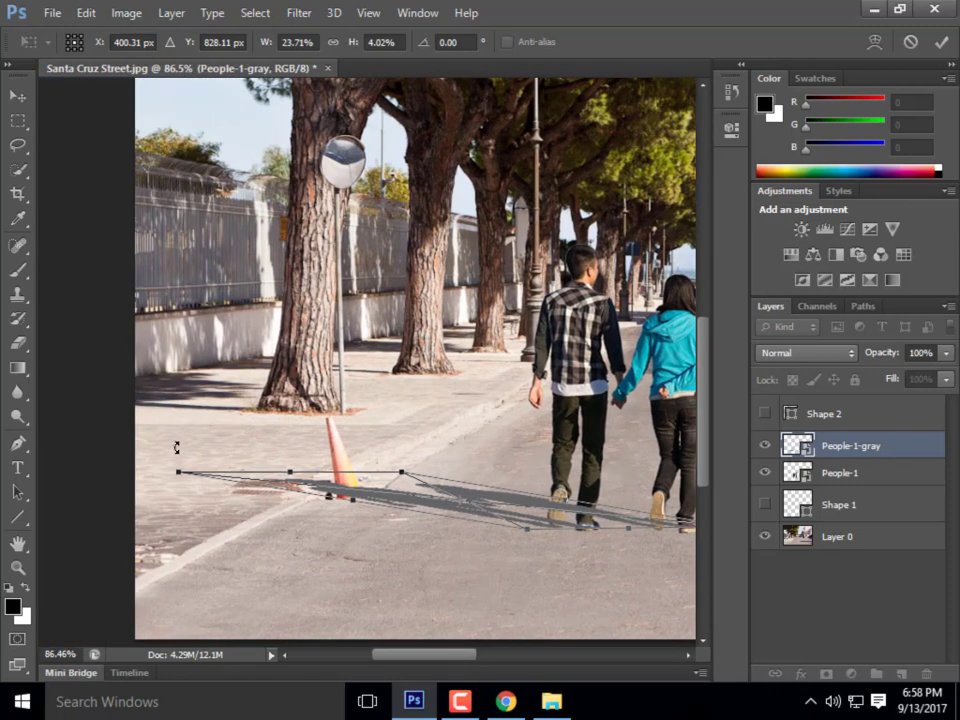
mouse_move(180, 474)
mouse_down()
mouse_move(199, 497)
mouse_move(213, 481)
mouse_move(184, 480)
mouse_move(164, 463)
mouse_up()
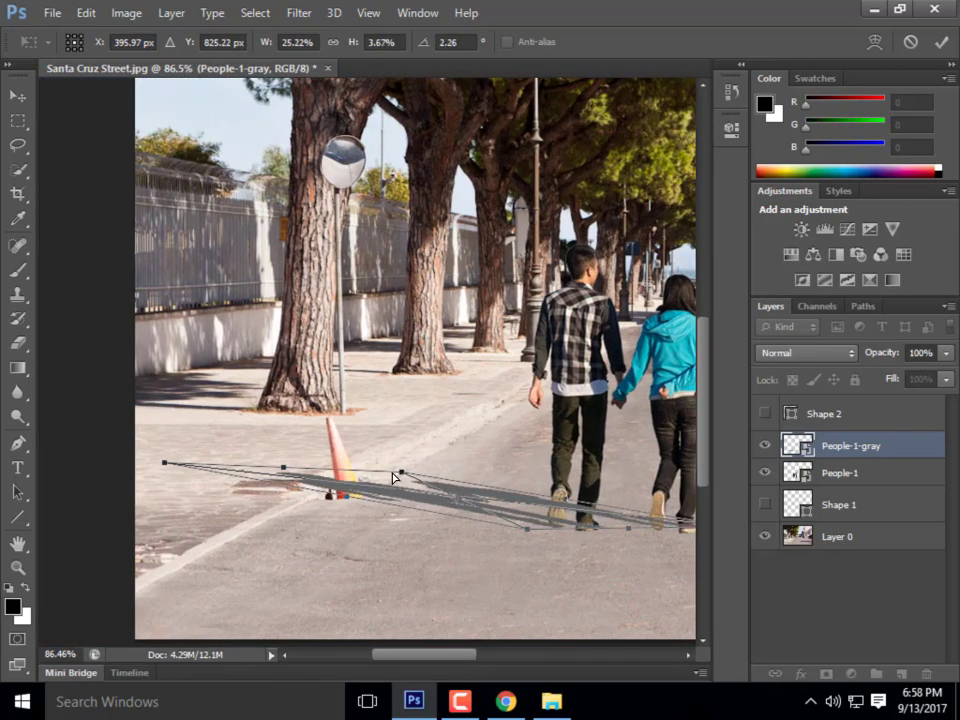
drag(398, 474, 343, 465)
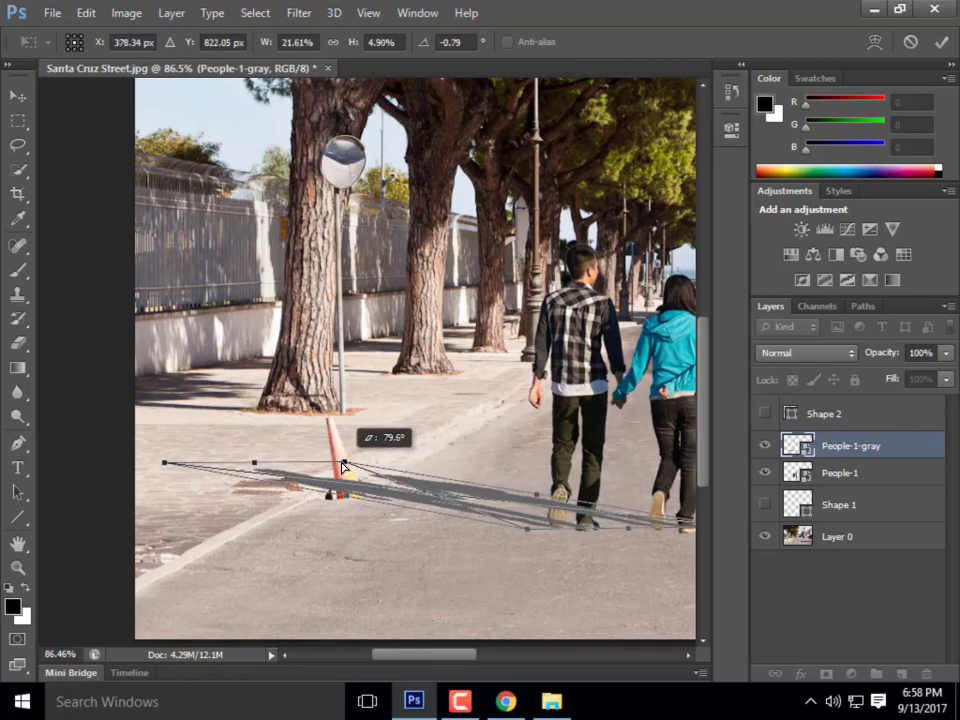
drag(255, 463, 230, 448)
drag(319, 450, 302, 452)
drag(142, 450, 169, 456)
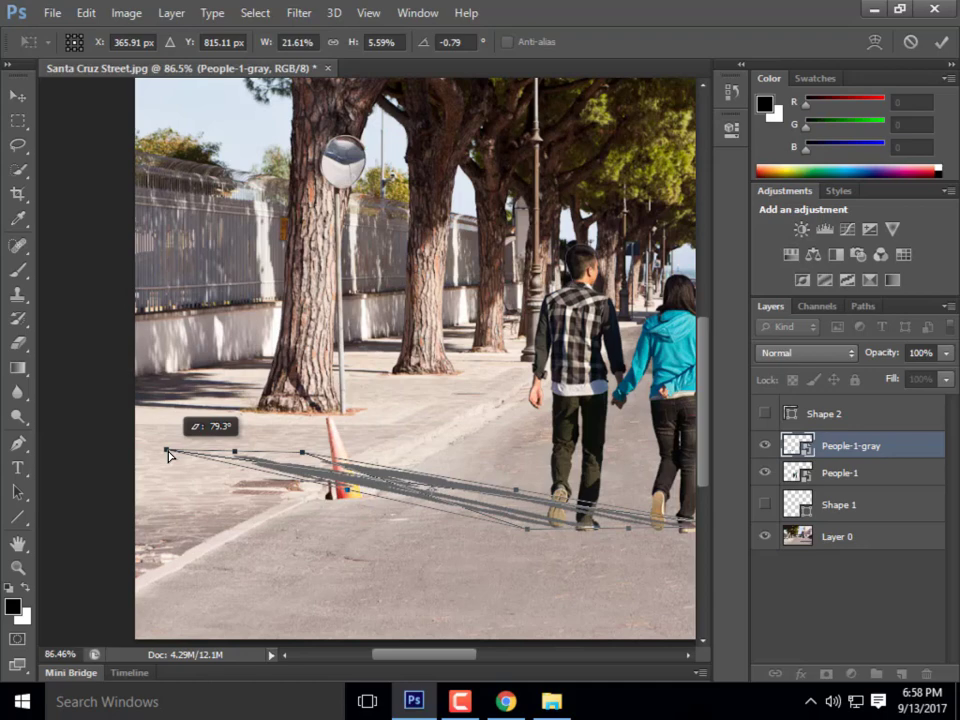
Flatten the shadow against the road to about 21.6% wide and 3.4% high
scroll(170, 430, down, 9)
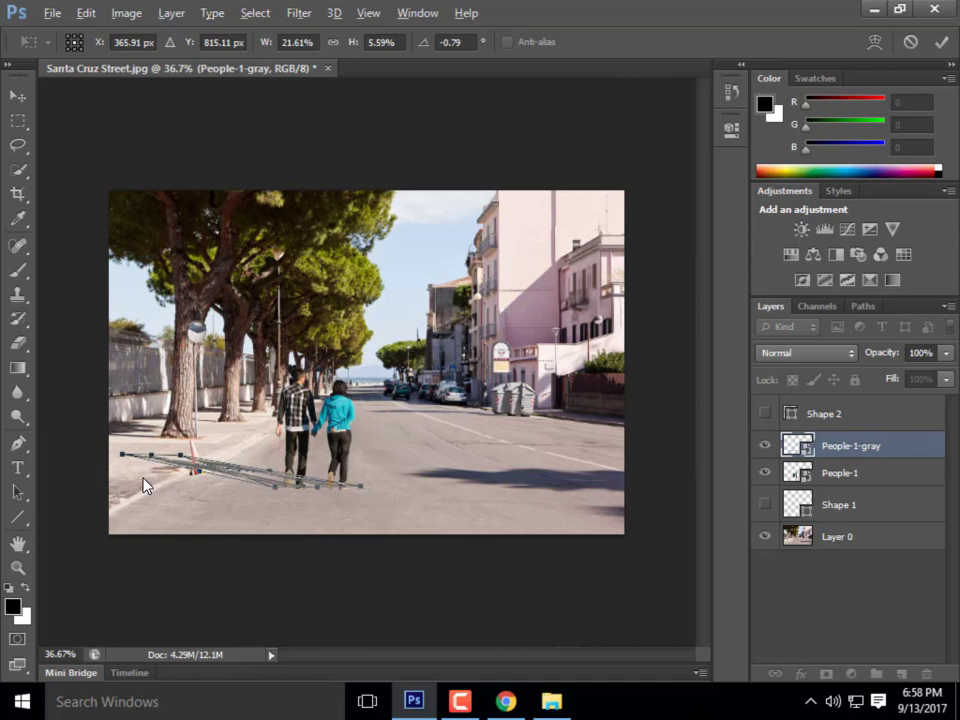
scroll(240, 470, up, 5)
scroll(386, 496, left, 6)
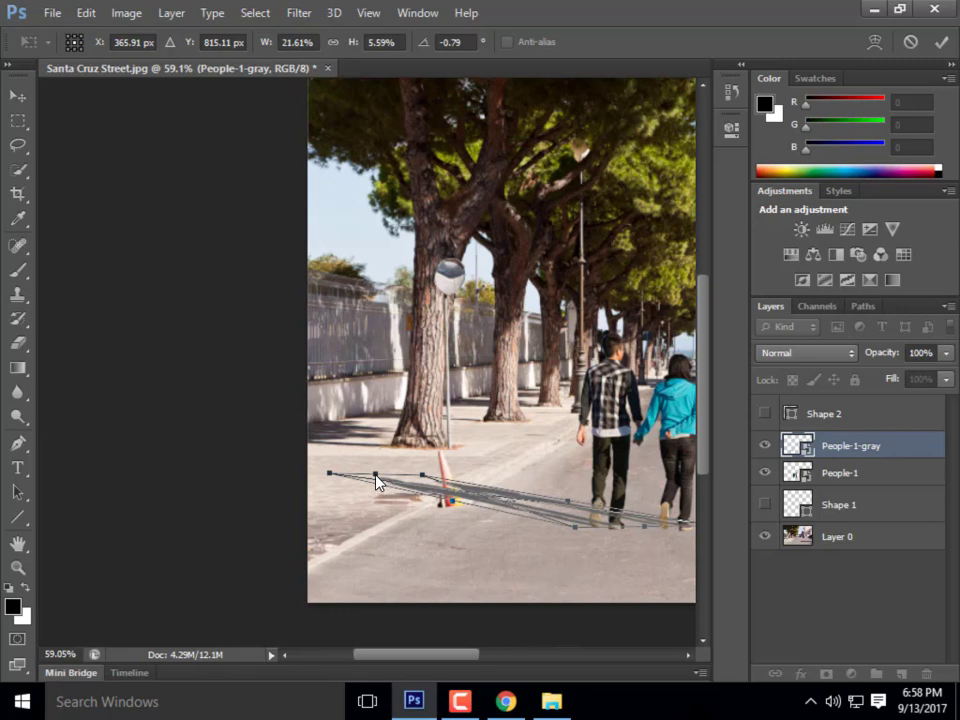
drag(377, 480, 360, 498)
scroll(327, 505, down, 2)
scroll(388, 540, down, 2)
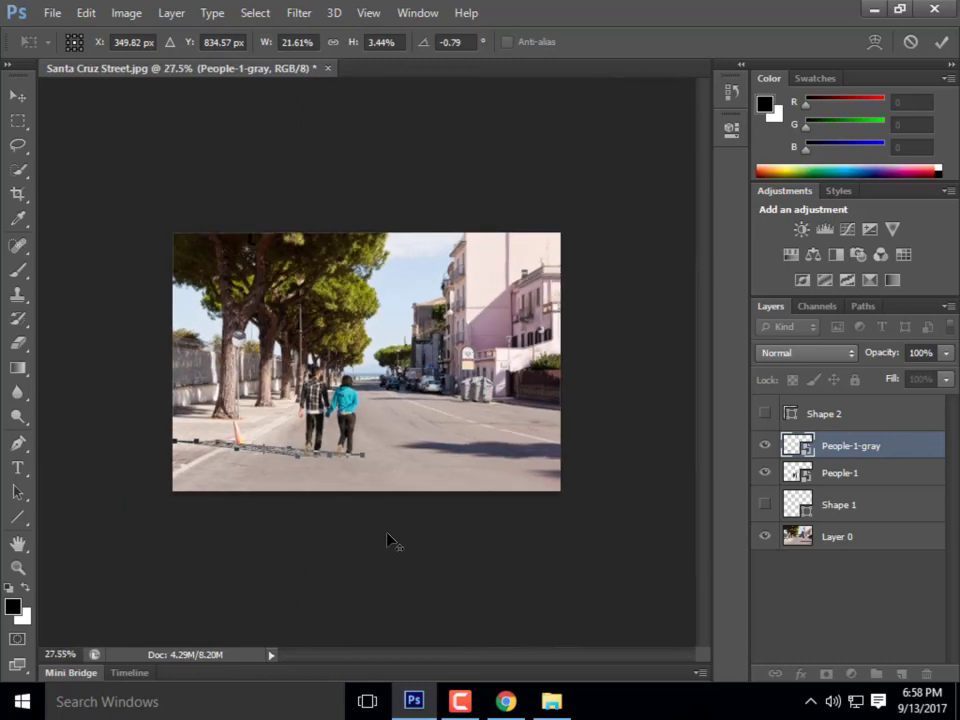
scroll(249, 454, up, 2)
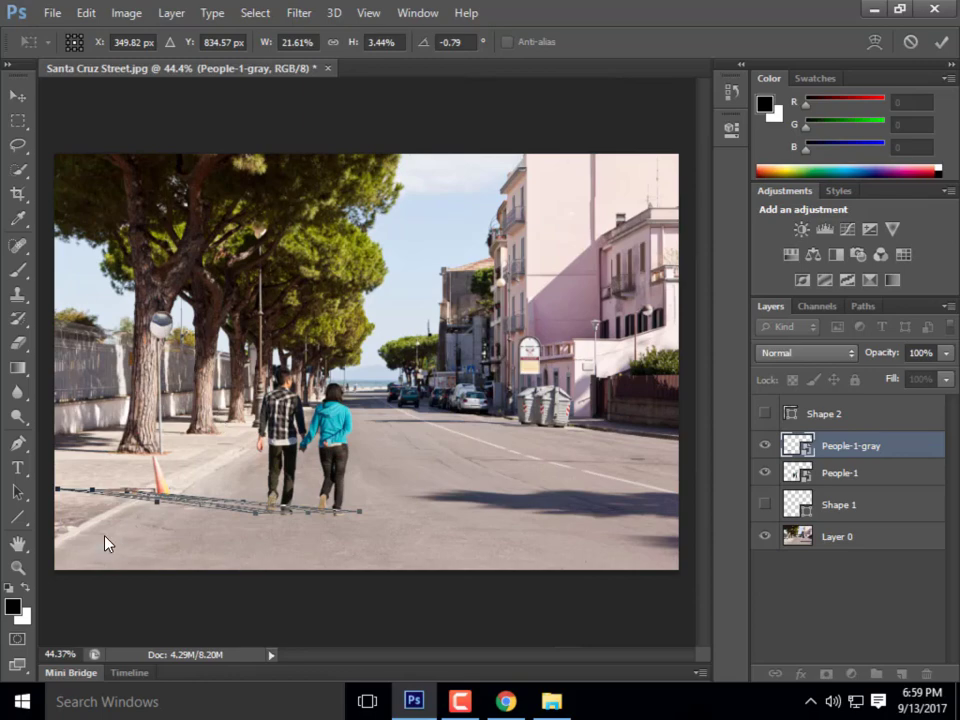
Reshape the shadow to start under the couple's feet: about 21.95% wide, 4.07% high, angled -1.43°
scroll(150, 536, up, 5)
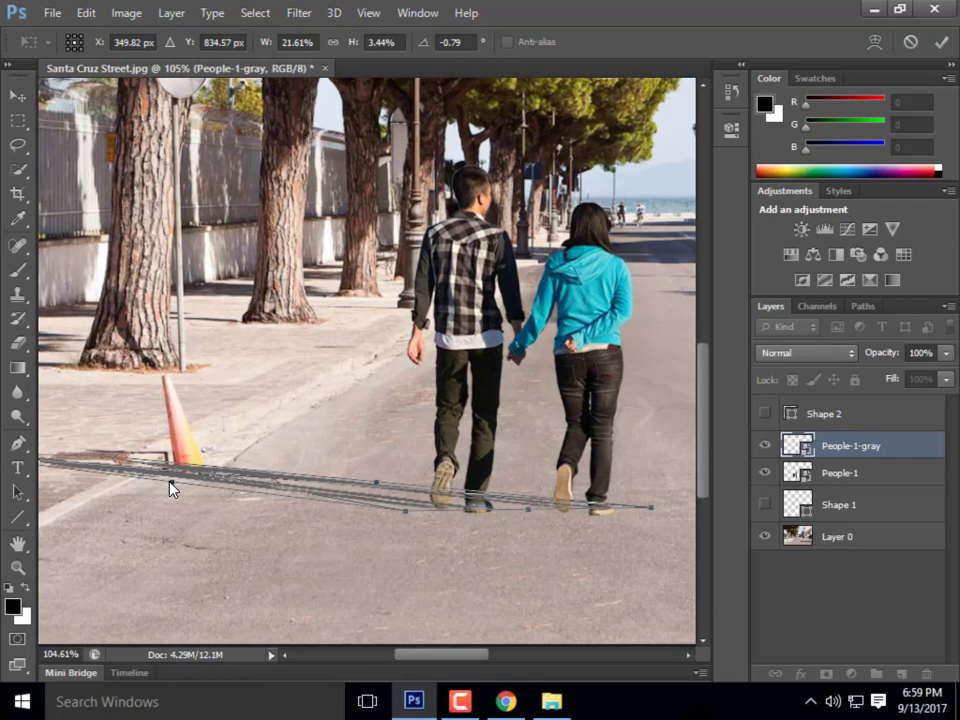
drag(170, 487, 157, 494)
drag(377, 488, 379, 479)
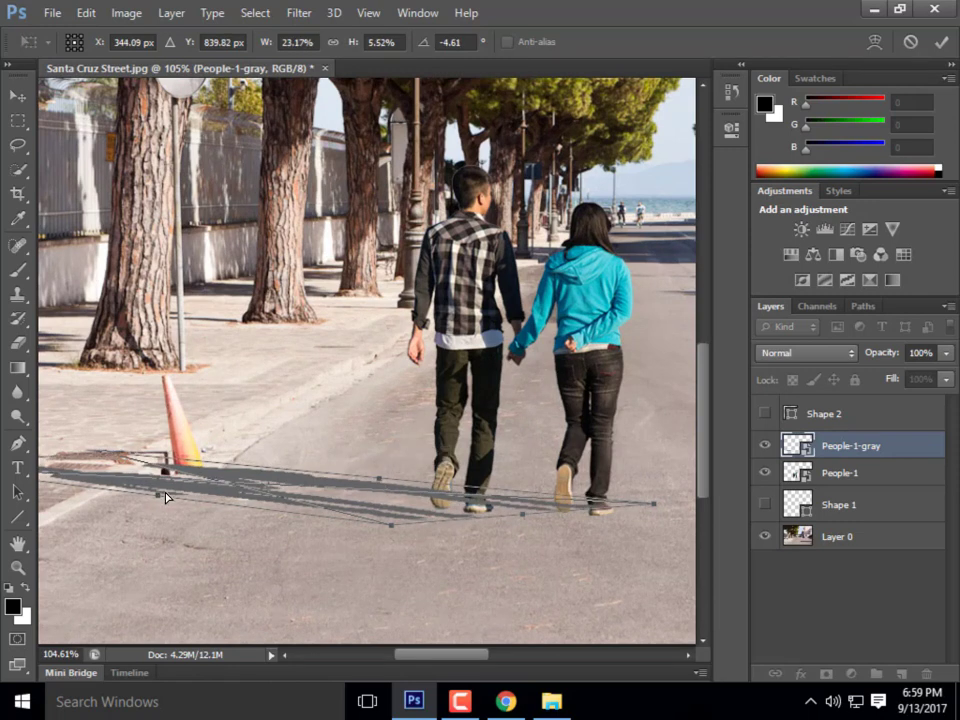
drag(157, 494, 170, 487)
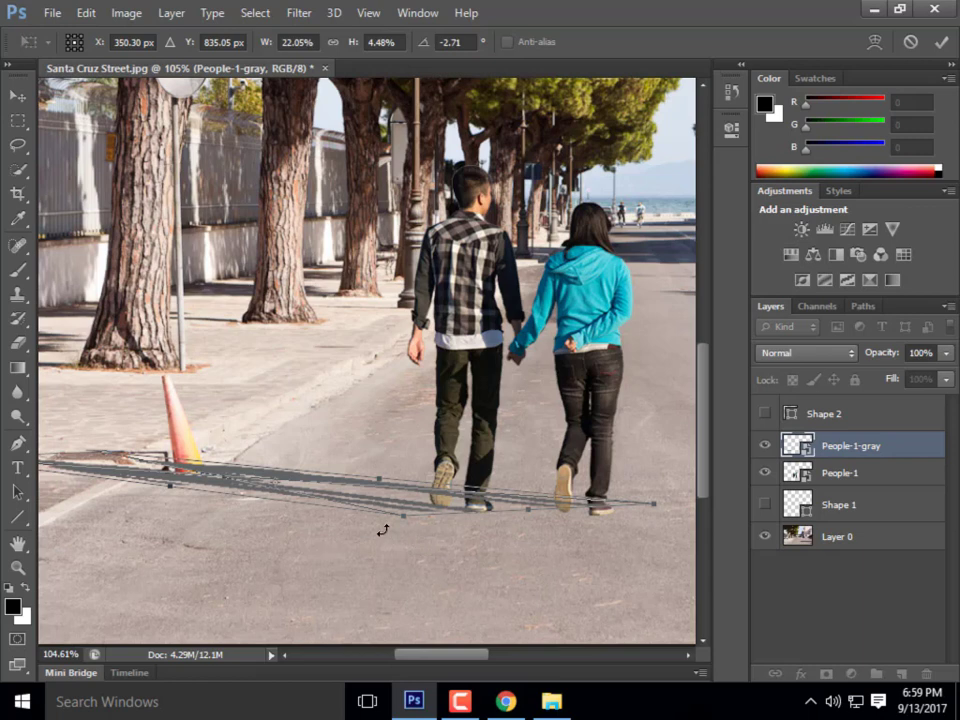
drag(399, 521, 413, 516)
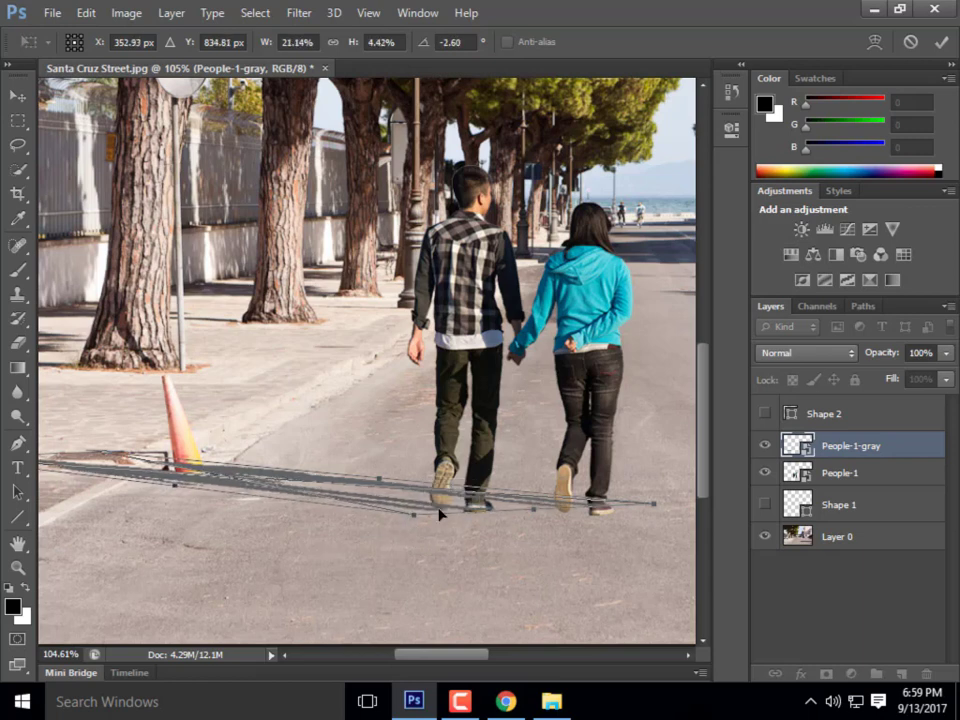
drag(660, 510, 666, 512)
scroll(77, 444, down, 2)
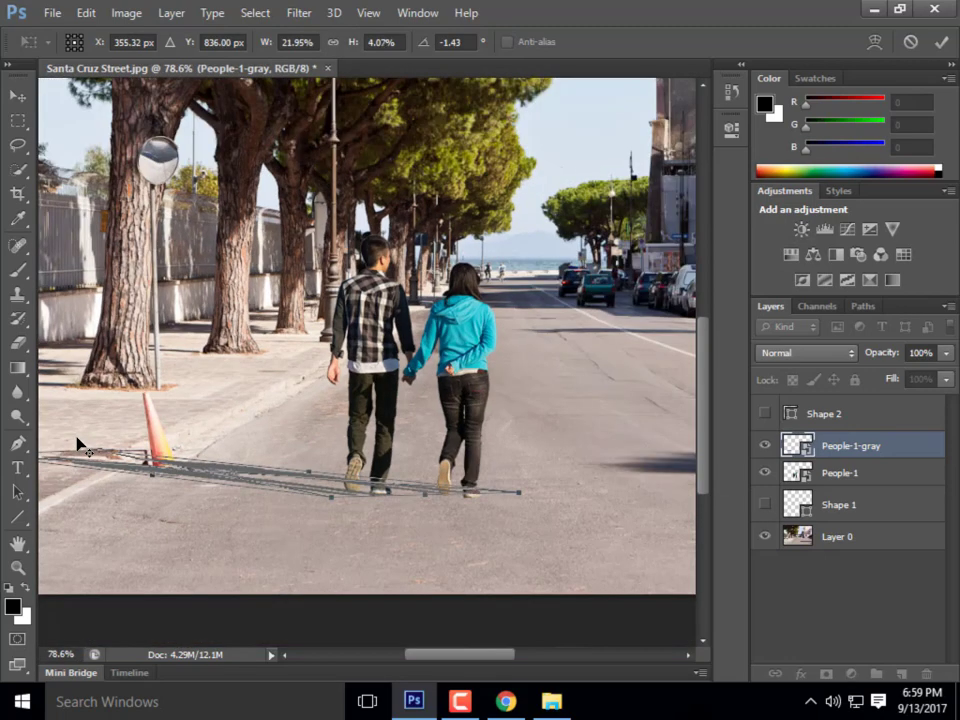
scroll(270, 565, down, 2)
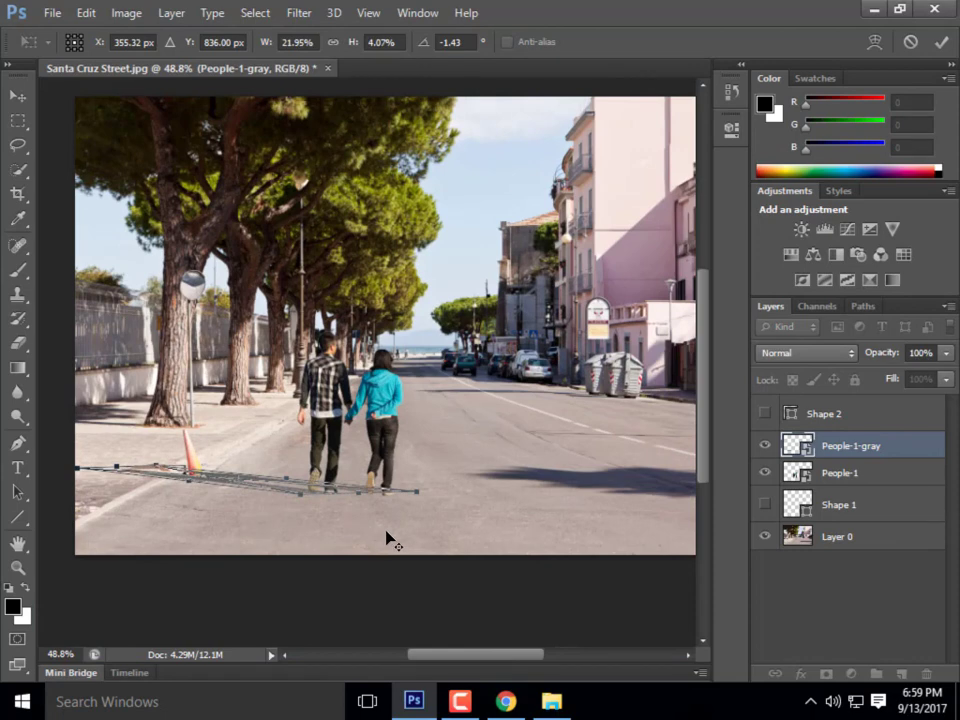
Commit the shadow transform and move People-1-gray below People-1 in the Layers panel
click(940, 42)
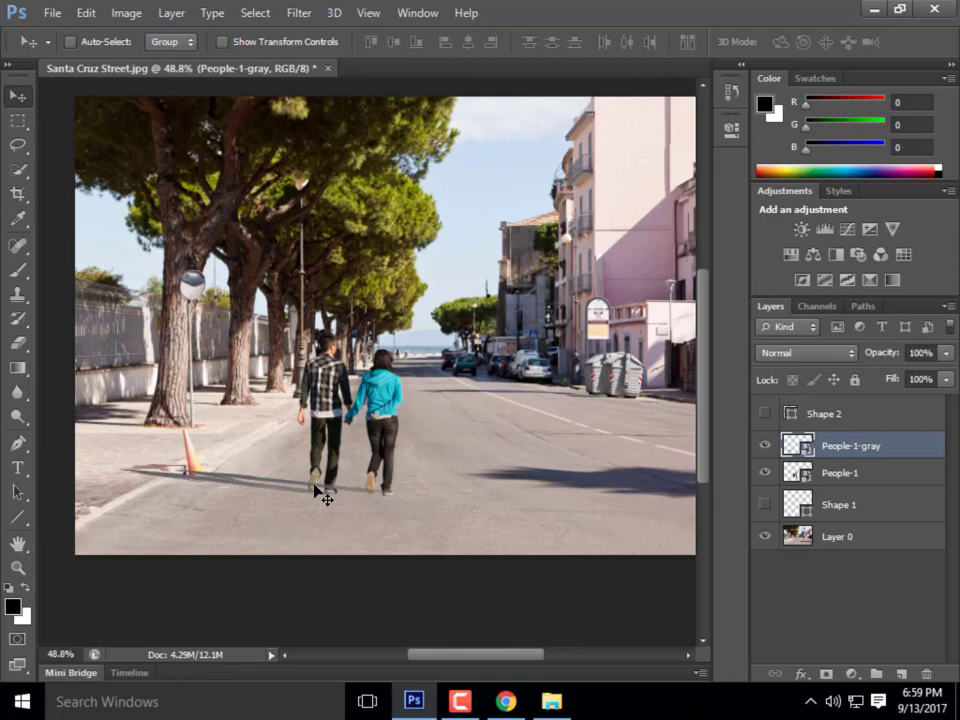
drag(868, 450, 864, 484)
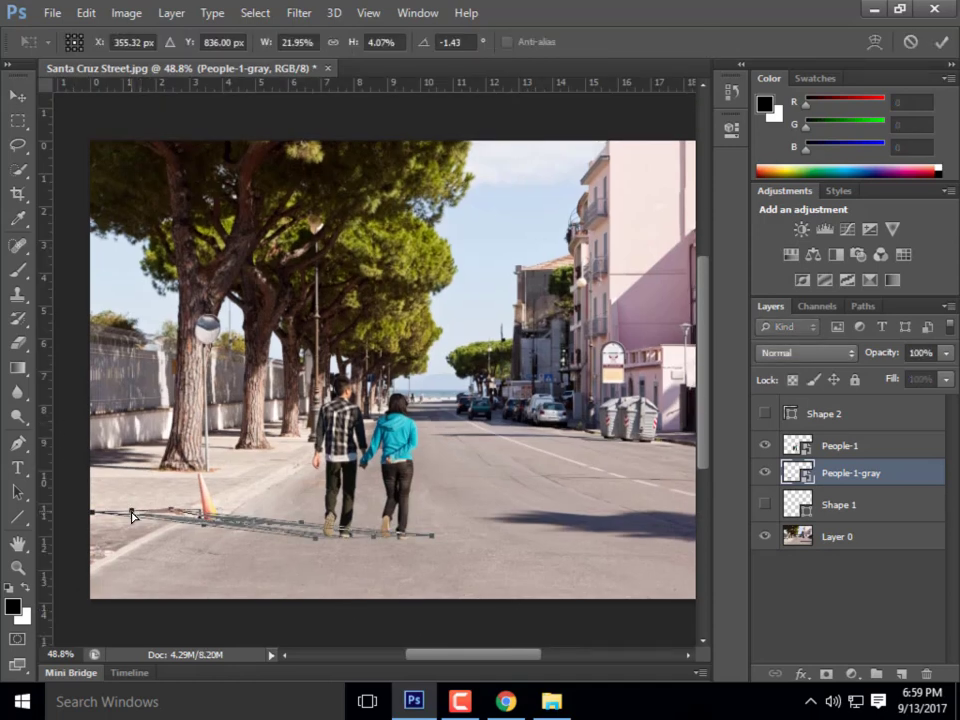
Stretch the shadow left past the cone to about 24.09% by 6.65%, and apply it
mouse_move(131, 511)
mouse_down()
mouse_move(95, 500)
mouse_move(138, 492)
mouse_move(129, 489)
mouse_move(133, 498)
mouse_up()
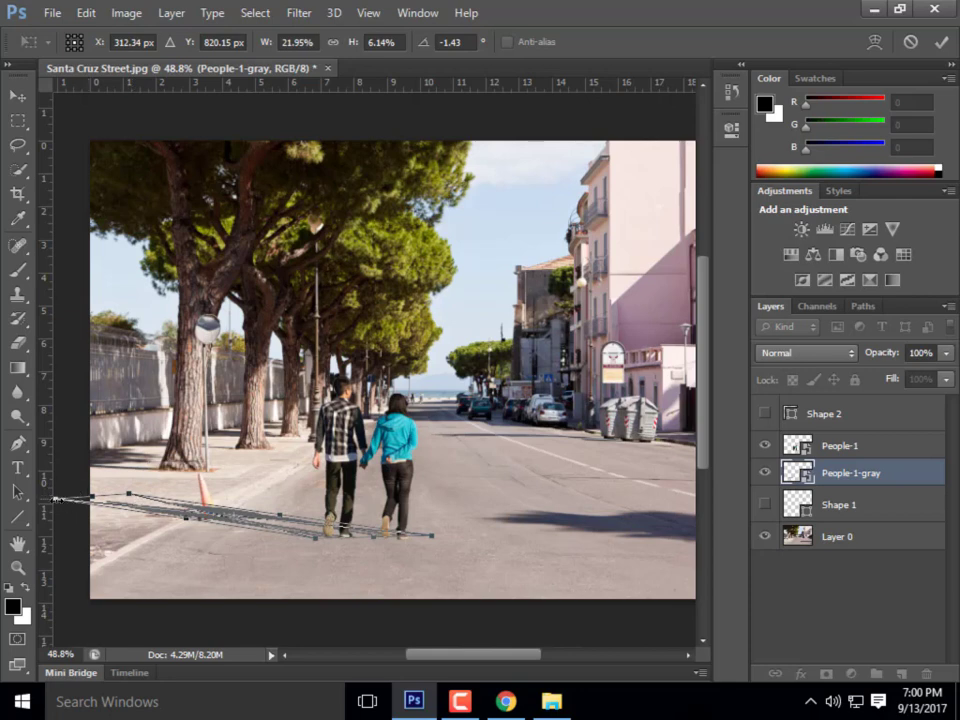
drag(55, 497, 197, 497)
click(18, 95)
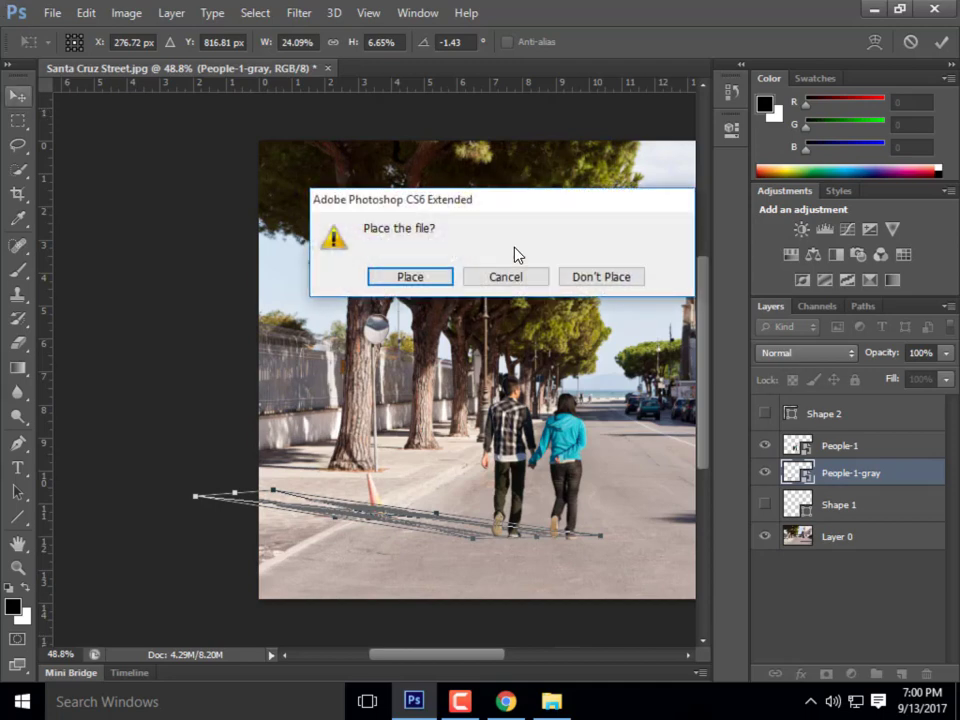
click(412, 281)
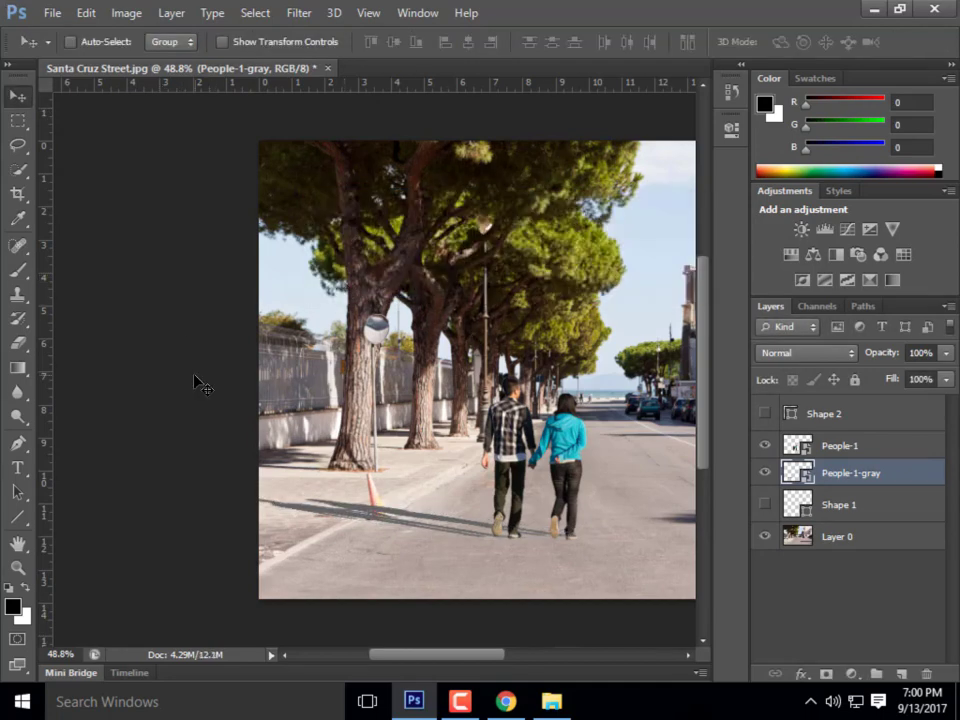
key(ctrl+minus)
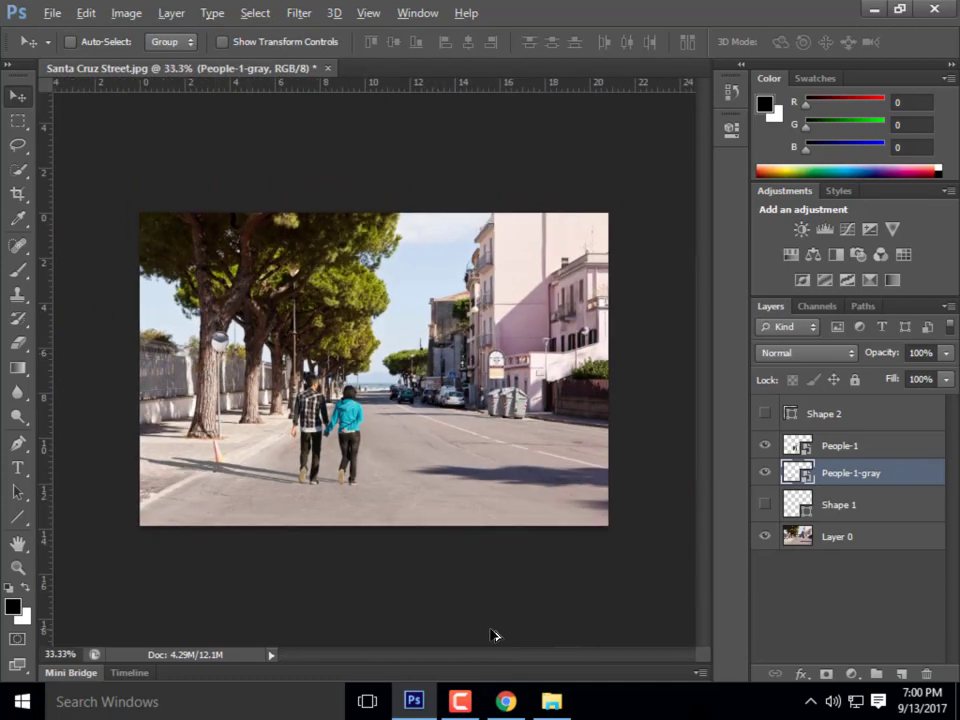
key(alt)
scroll(598, 439, up, 2)
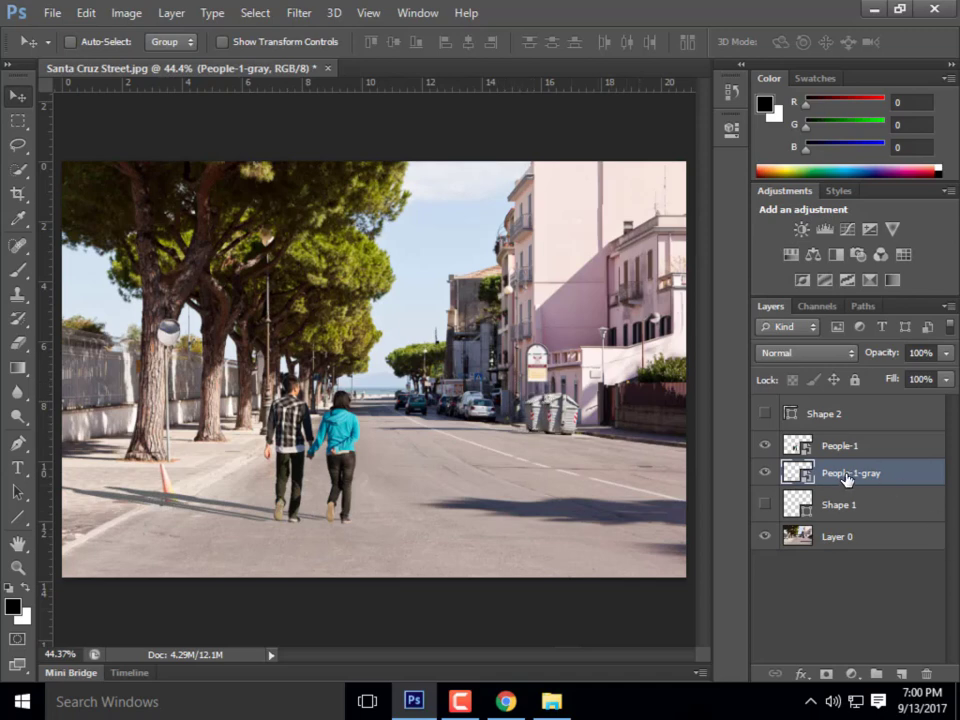
Set the People-1-gray layer's blend mode to Multiply
click(820, 356)
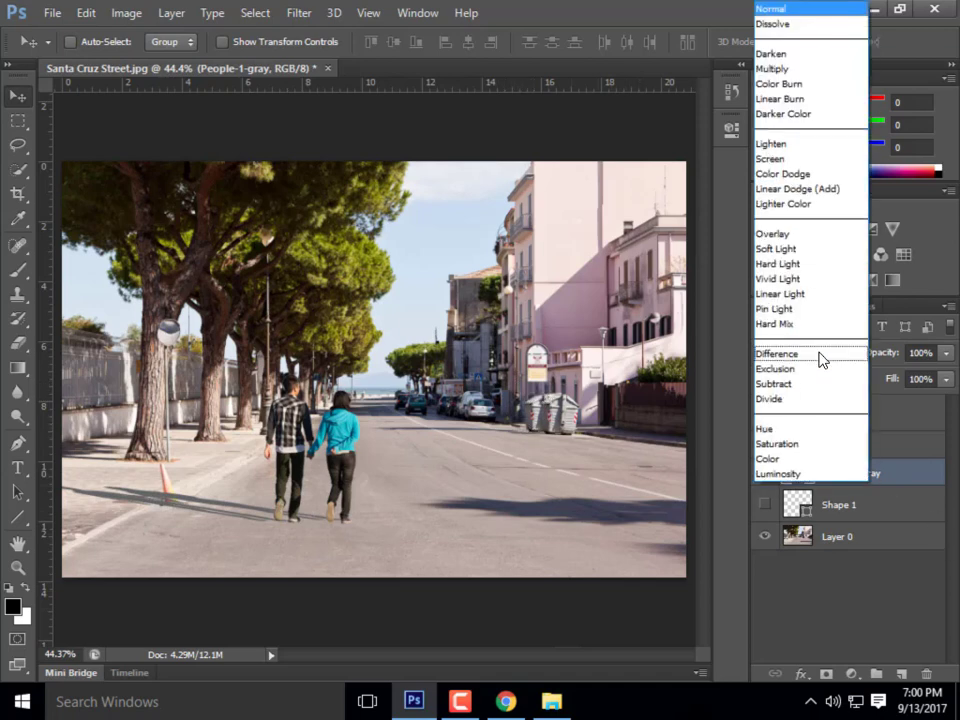
click(792, 69)
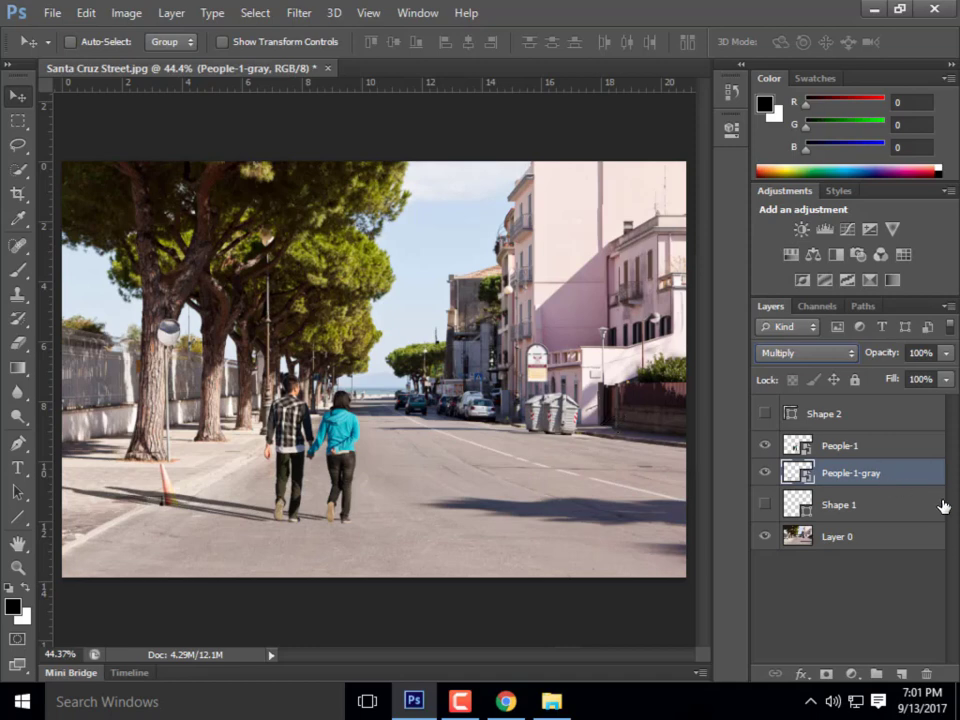
Add a Color Balance adjustment layer with midtones +29 toward Blue, clipped to People-1-gray
click(164, 15)
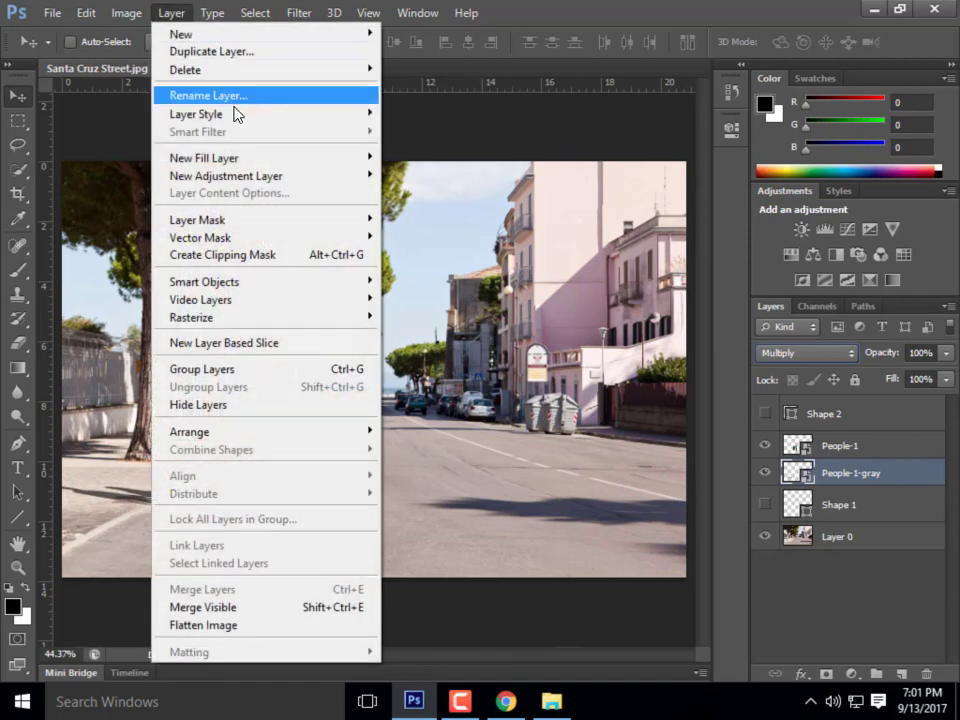
mouse_move(258, 176)
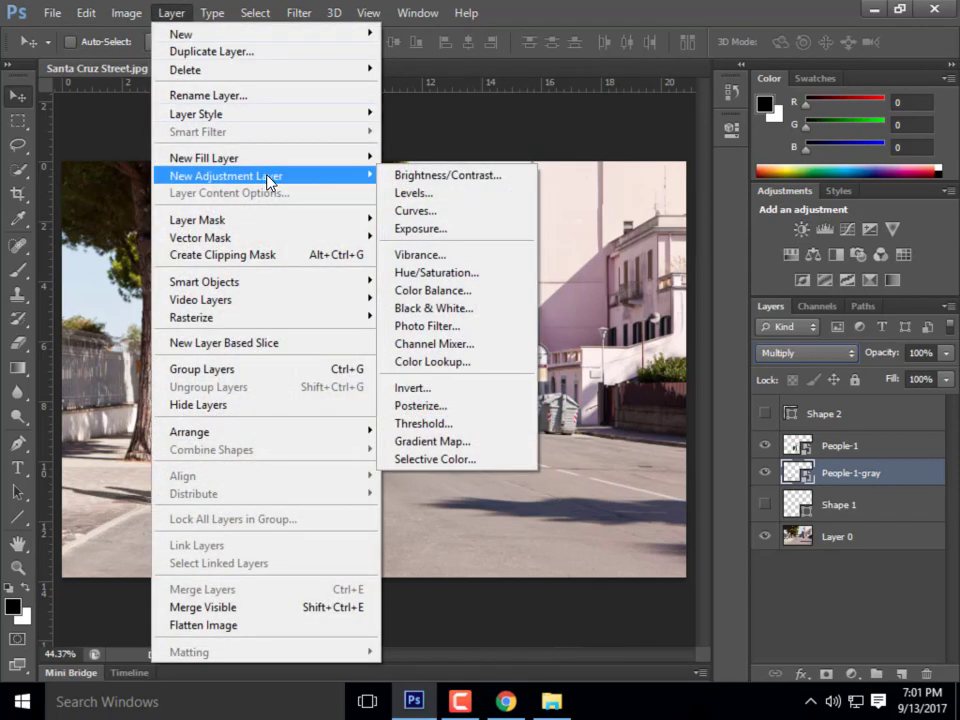
click(472, 294)
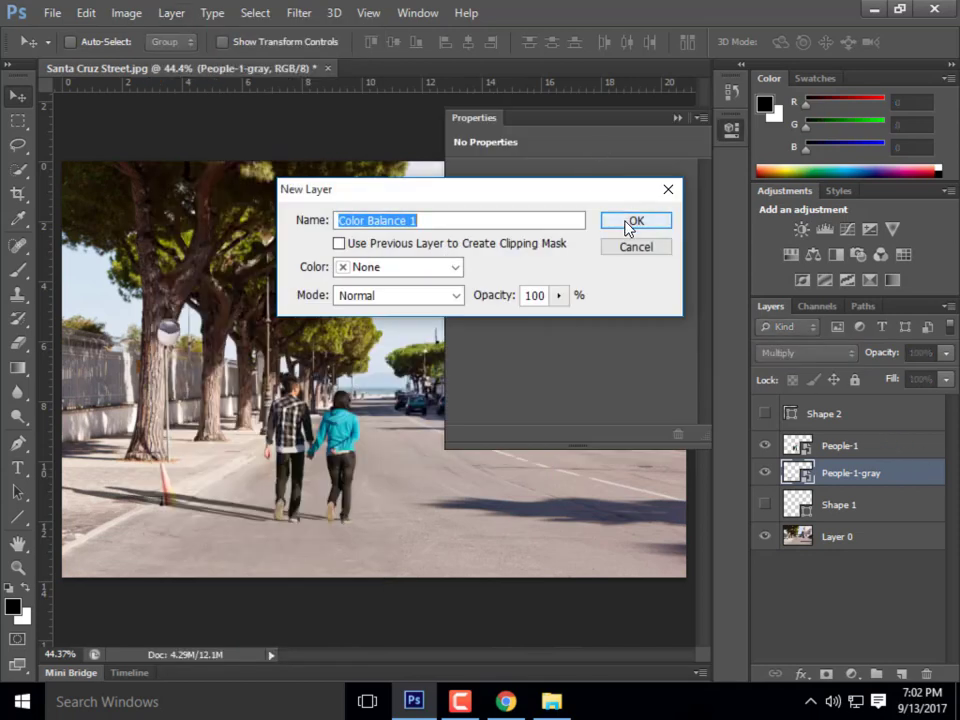
click(629, 222)
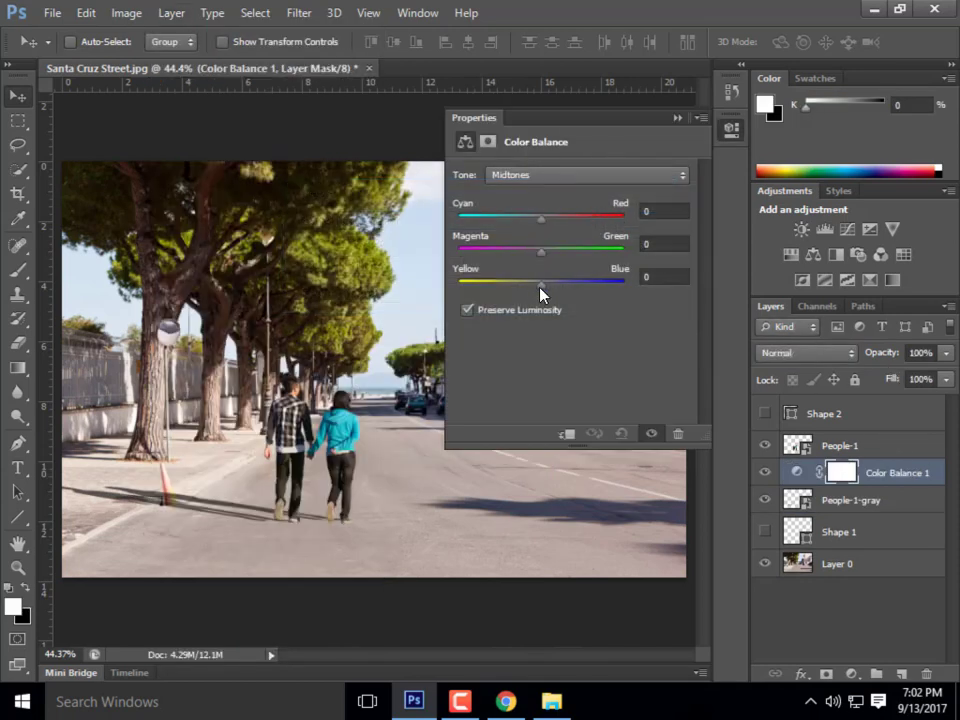
drag(541, 285, 566, 289)
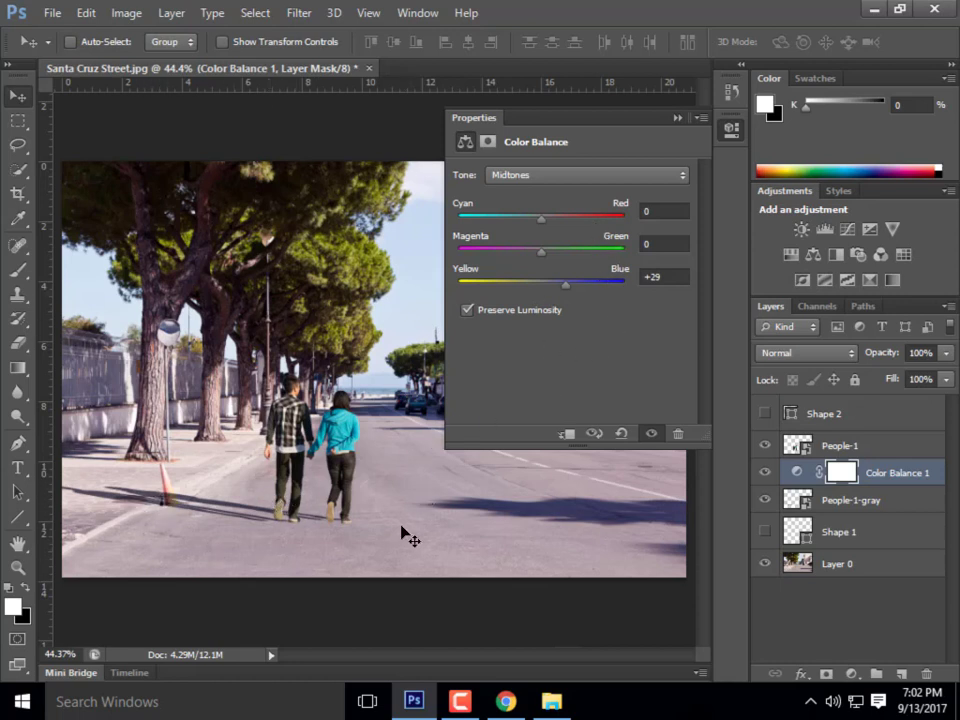
click(676, 120)
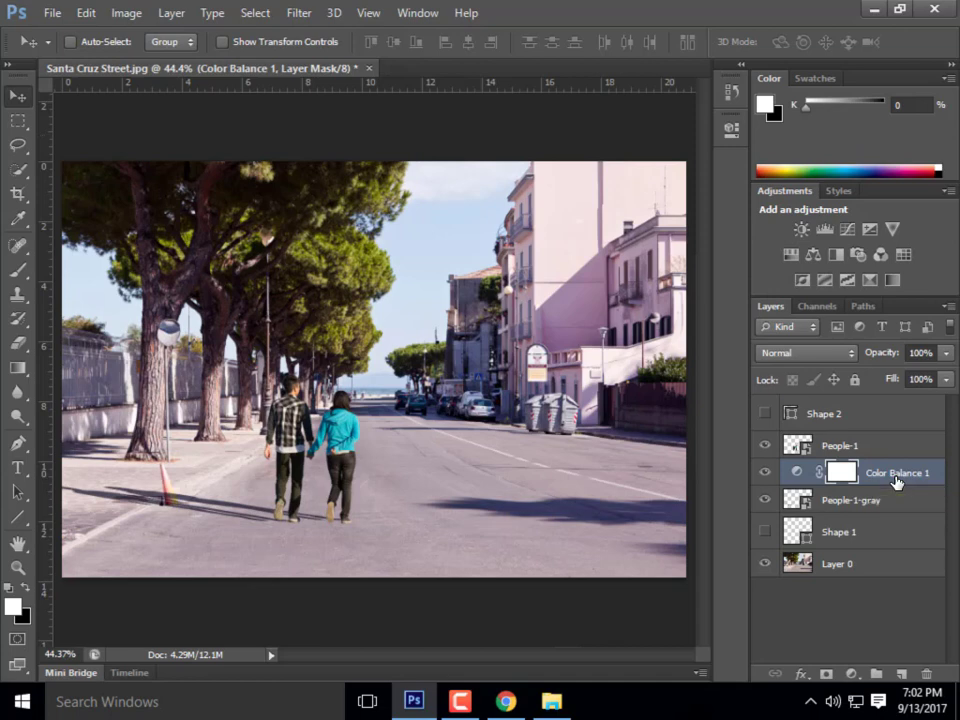
key(ctrl+alt+g)
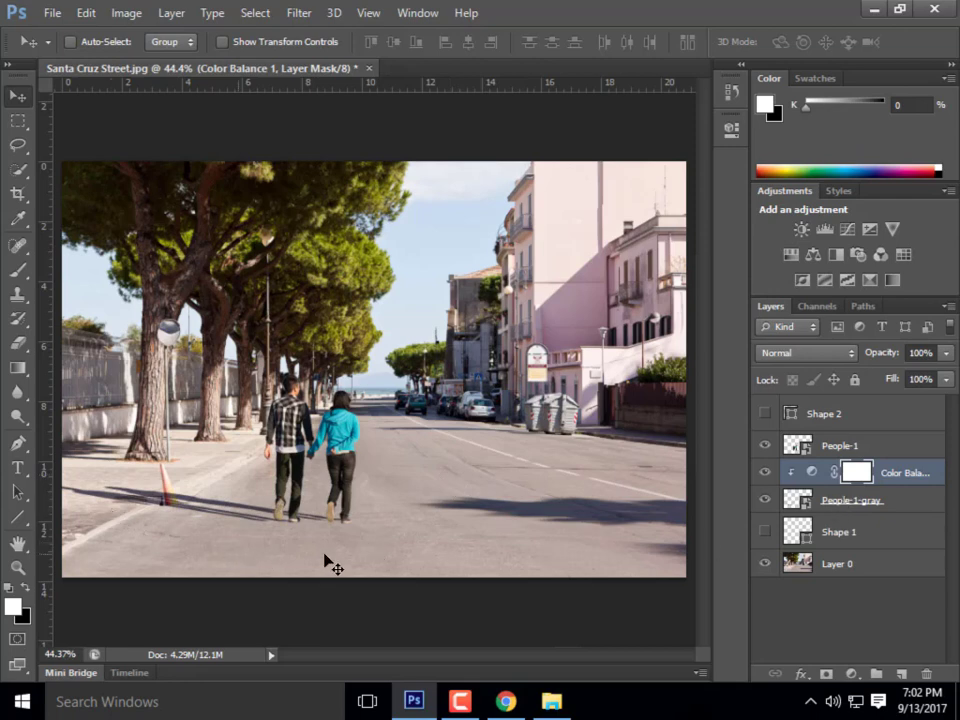
Change Color Balance 1 midtones to Yellow-Blue +35 and Magenta-Green -4
double_click(814, 472)
drag(566, 285, 574, 287)
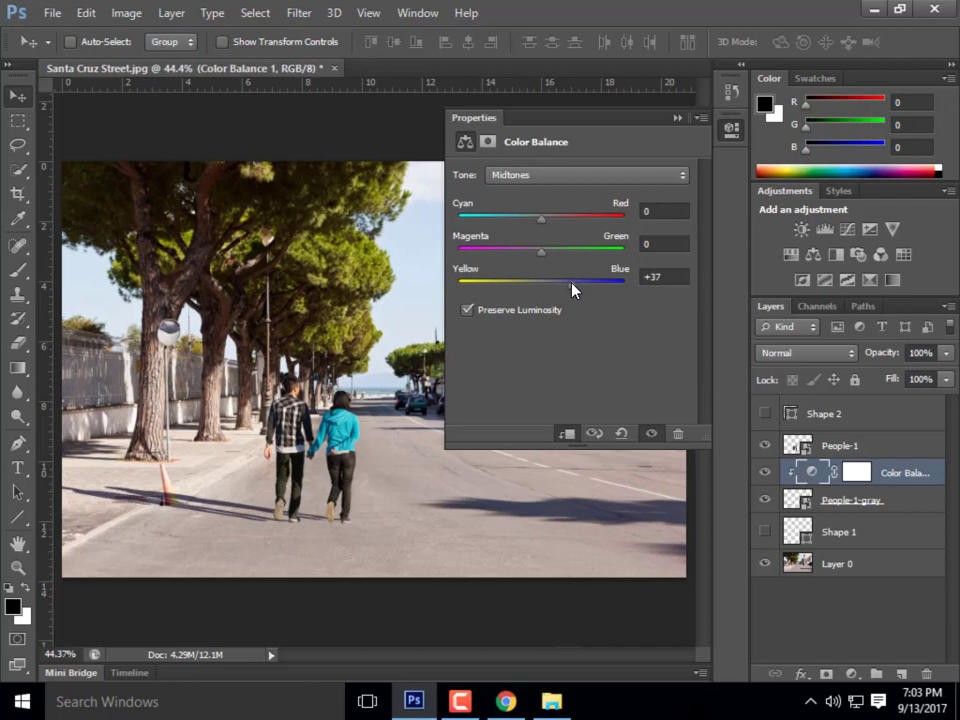
drag(541, 256, 538, 252)
drag(567, 284, 568, 284)
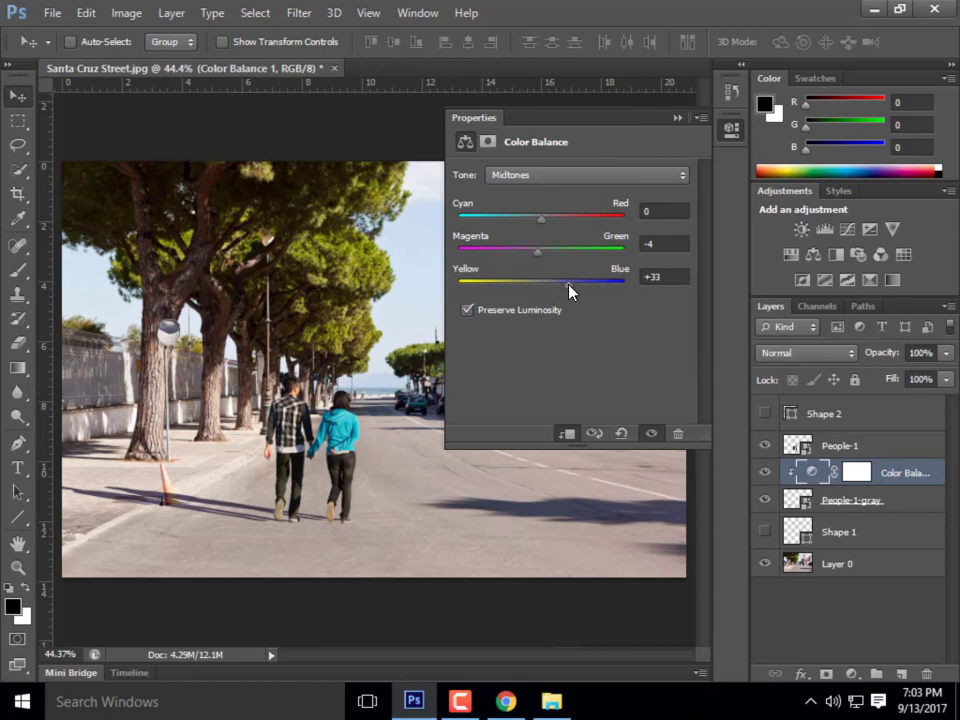
click(679, 118)
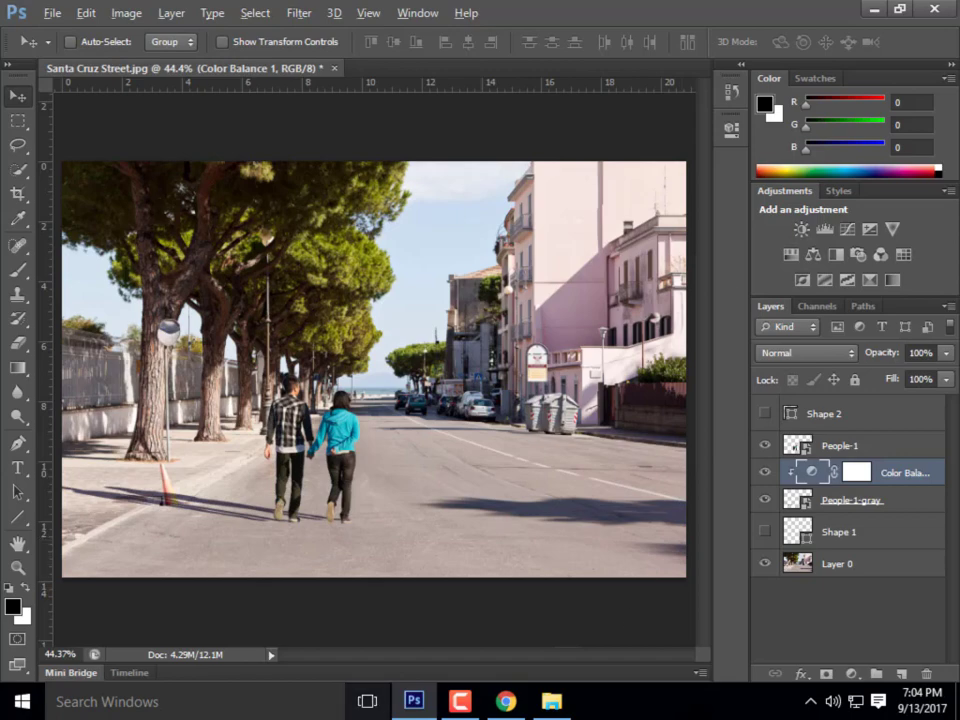
Zoom in on the couple's shadow and select the People-1-gray layer
scroll(362, 622, up, 8)
scroll(537, 600, up, 4)
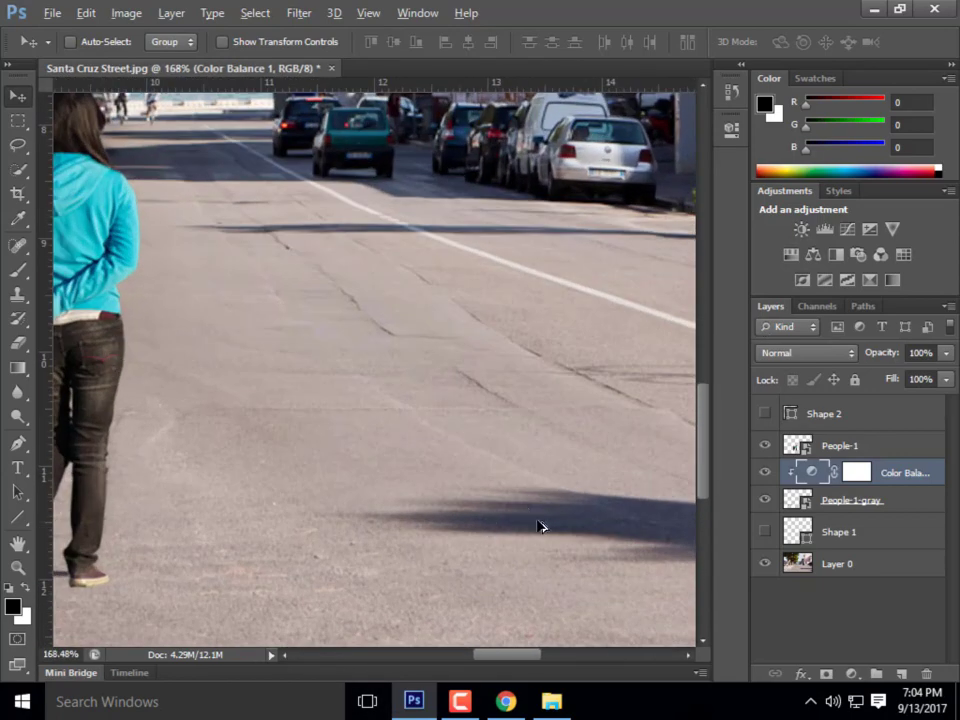
scroll(654, 339, down, 5)
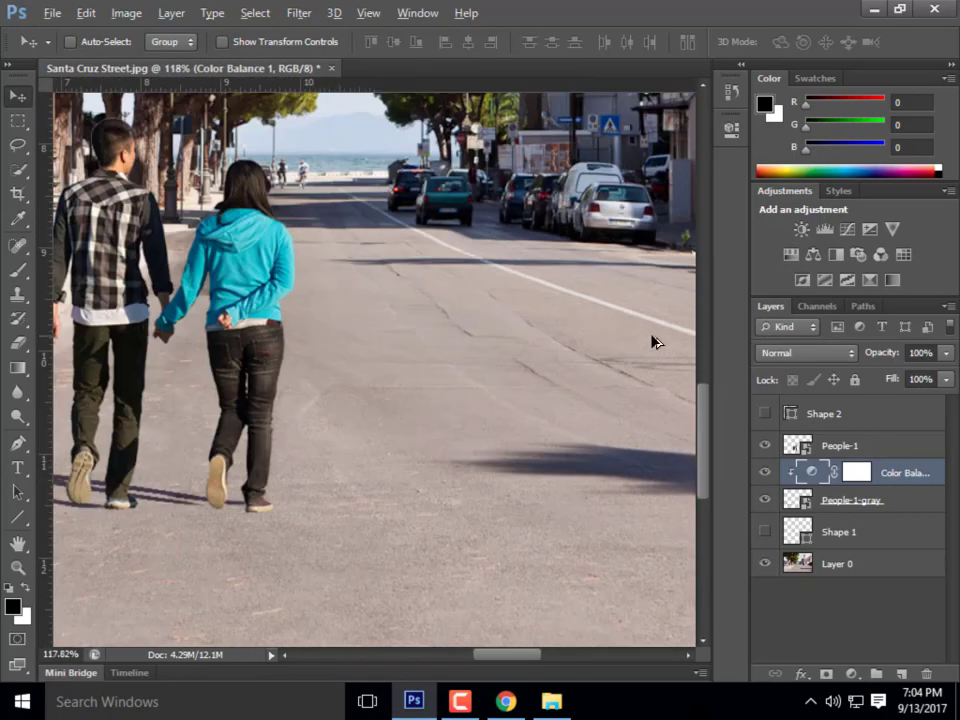
scroll(135, 360, up, 3)
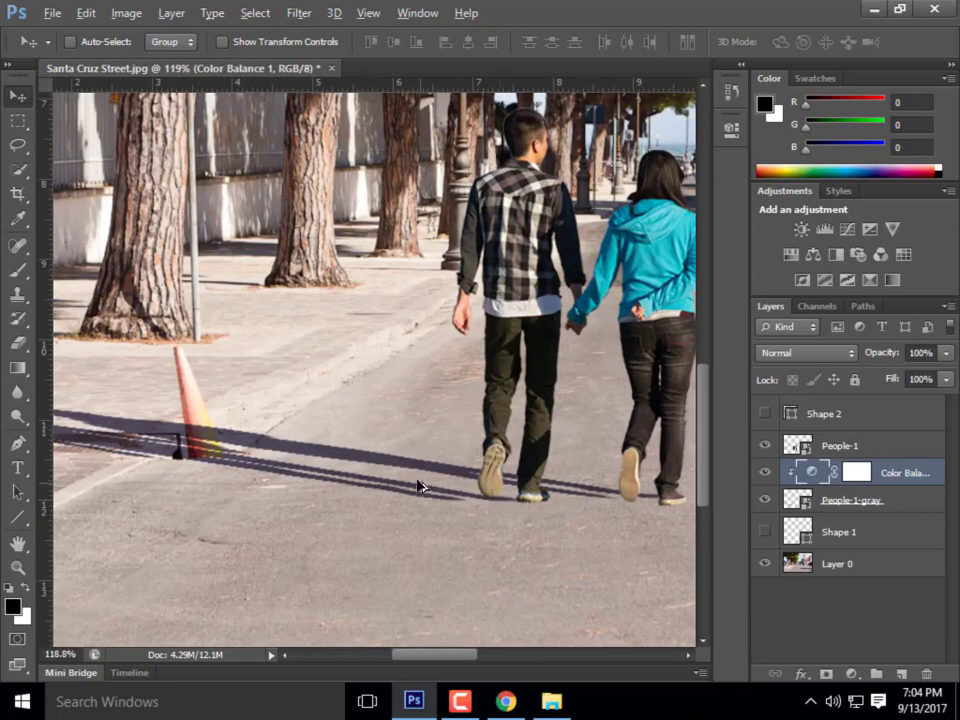
click(871, 509)
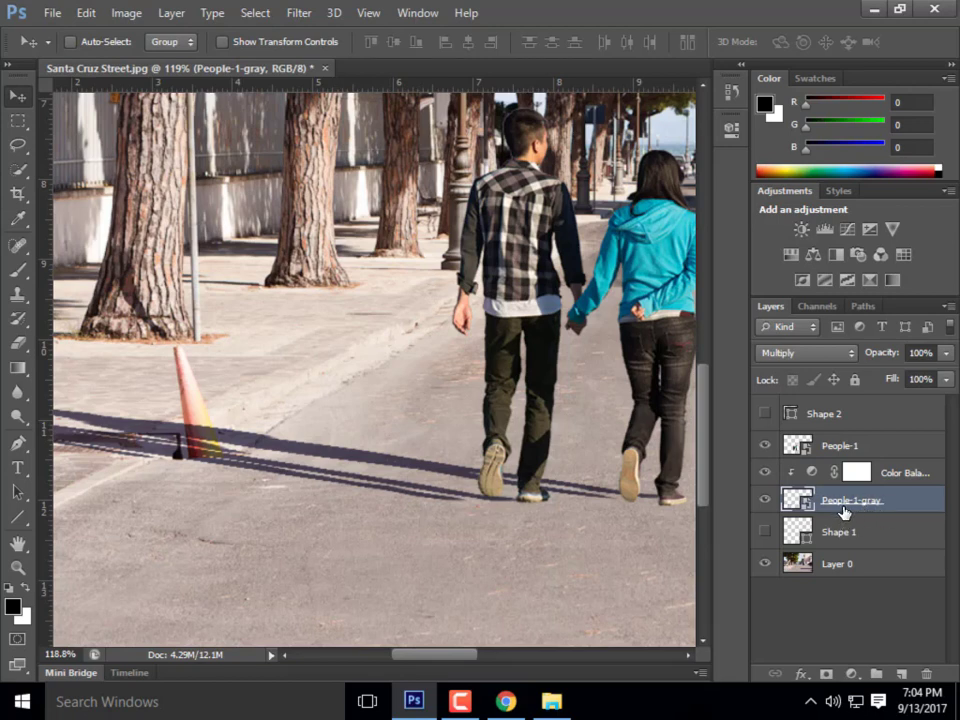
Add a white layer mask to People-1-gray and switch to the Brush tool
click(825, 677)
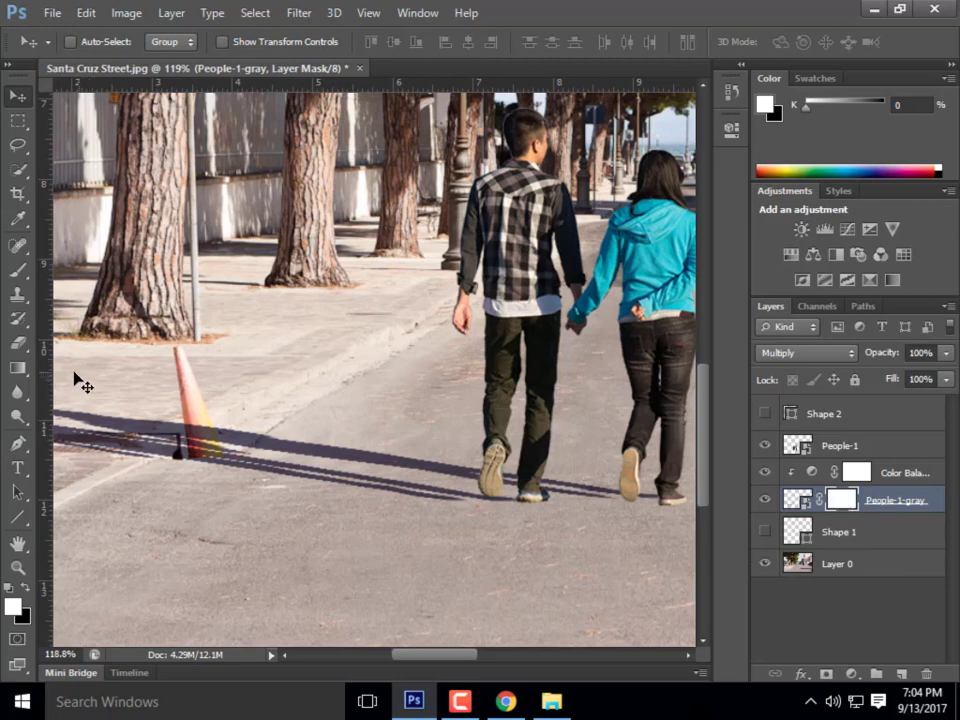
click(20, 270)
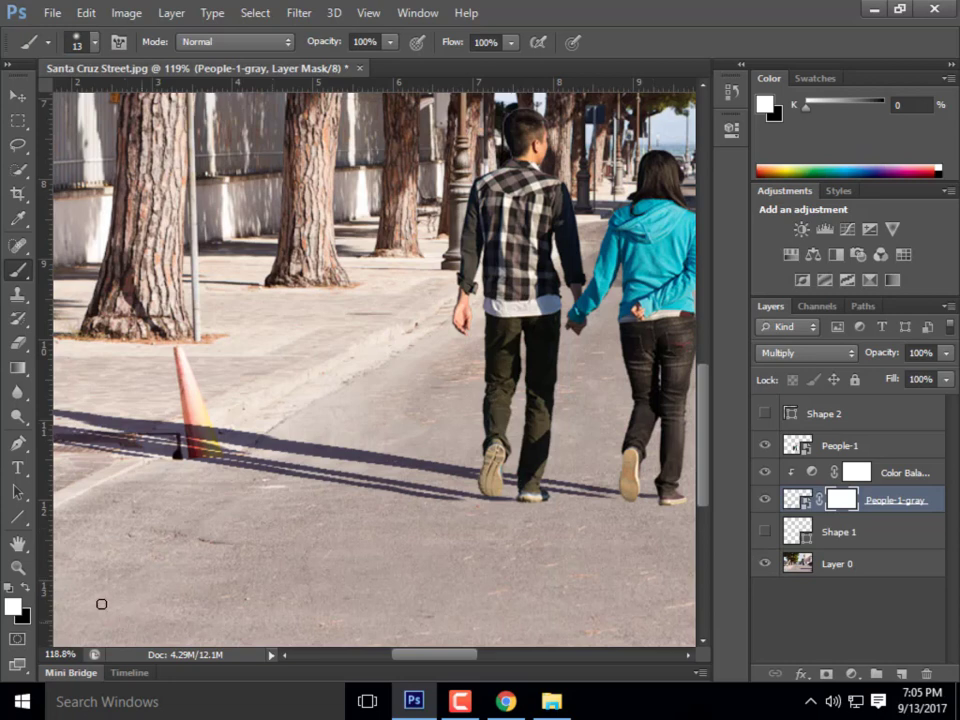
Make black the painting colour and pick the Soft Round brush tip
click(28, 588)
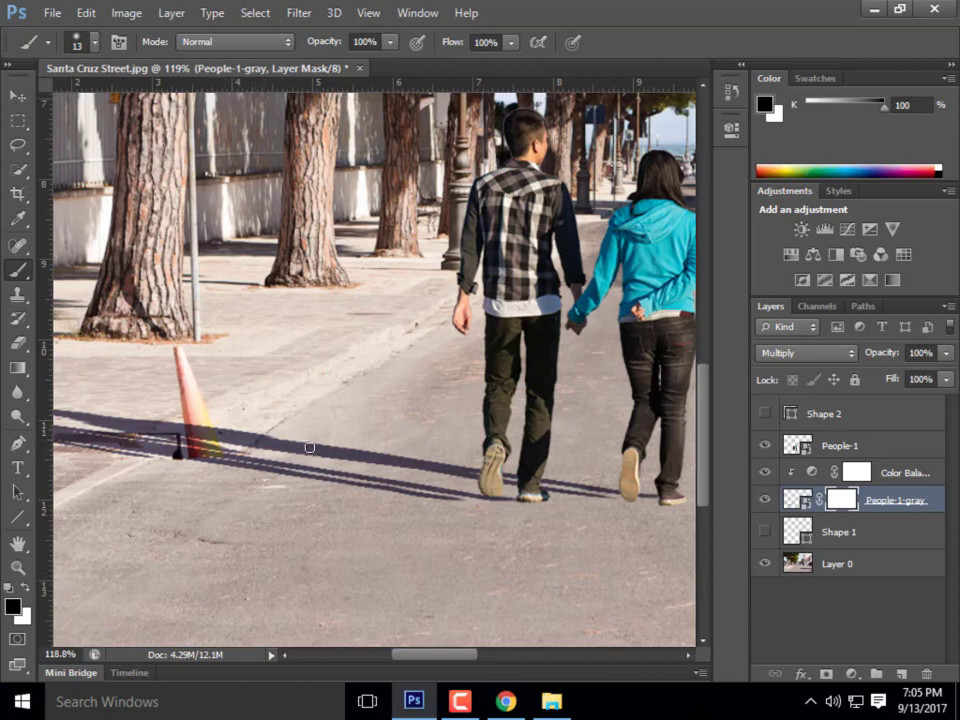
click(95, 42)
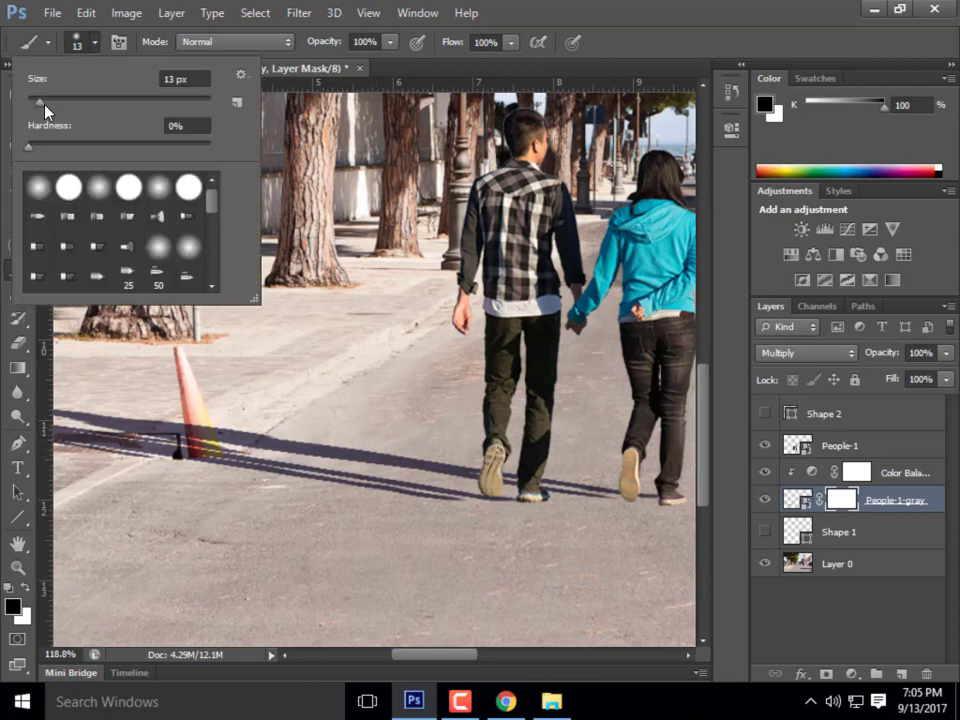
drag(39, 102, 62, 103)
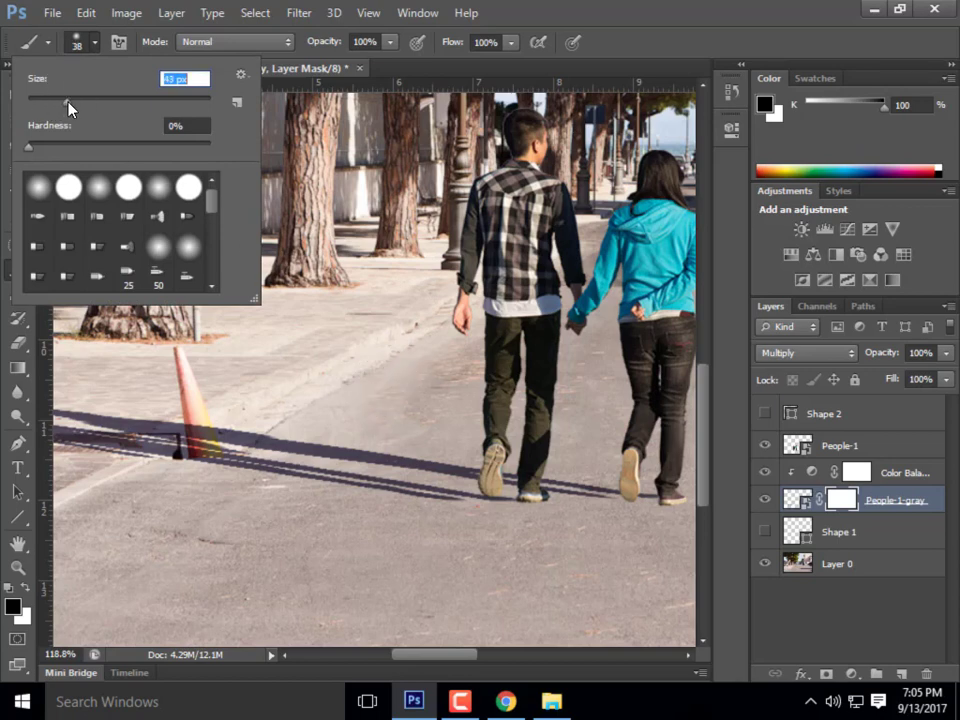
drag(68, 102, 71, 102)
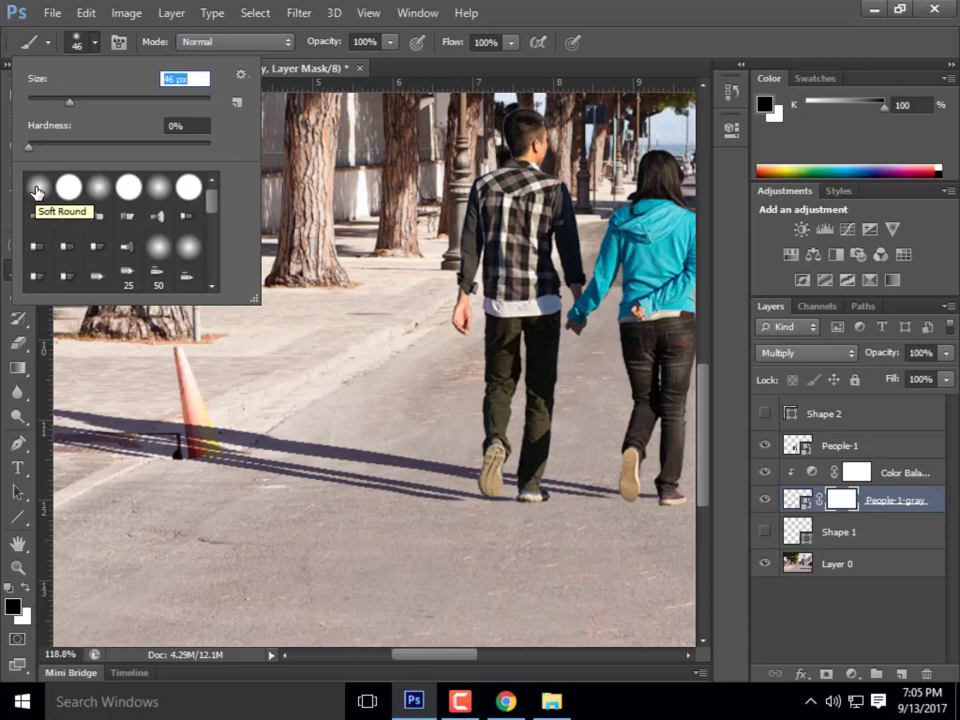
click(36, 188)
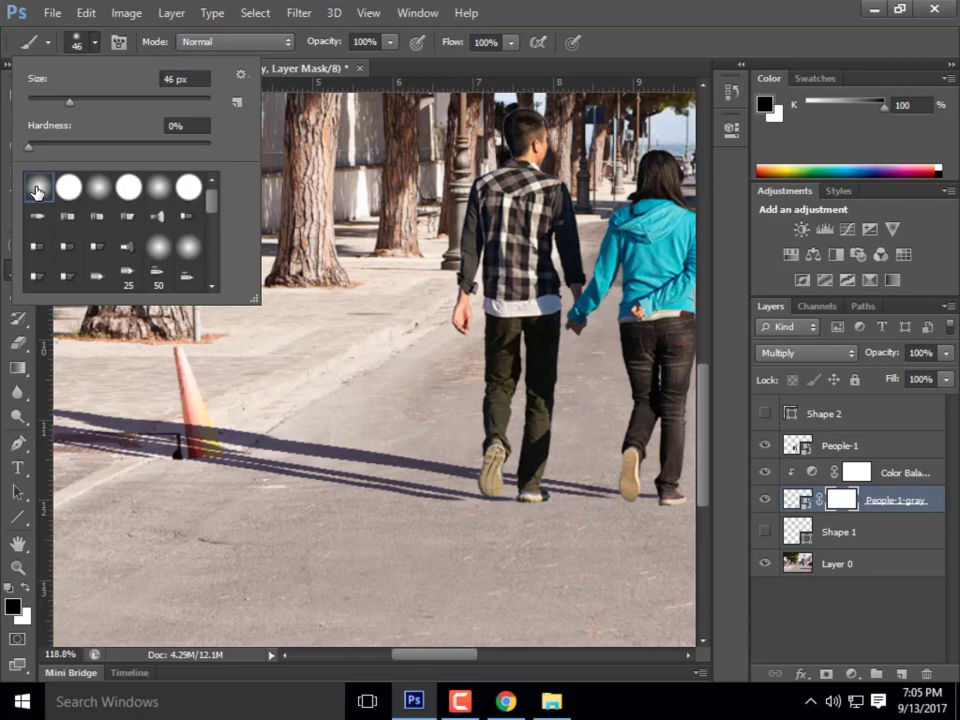
click(590, 8)
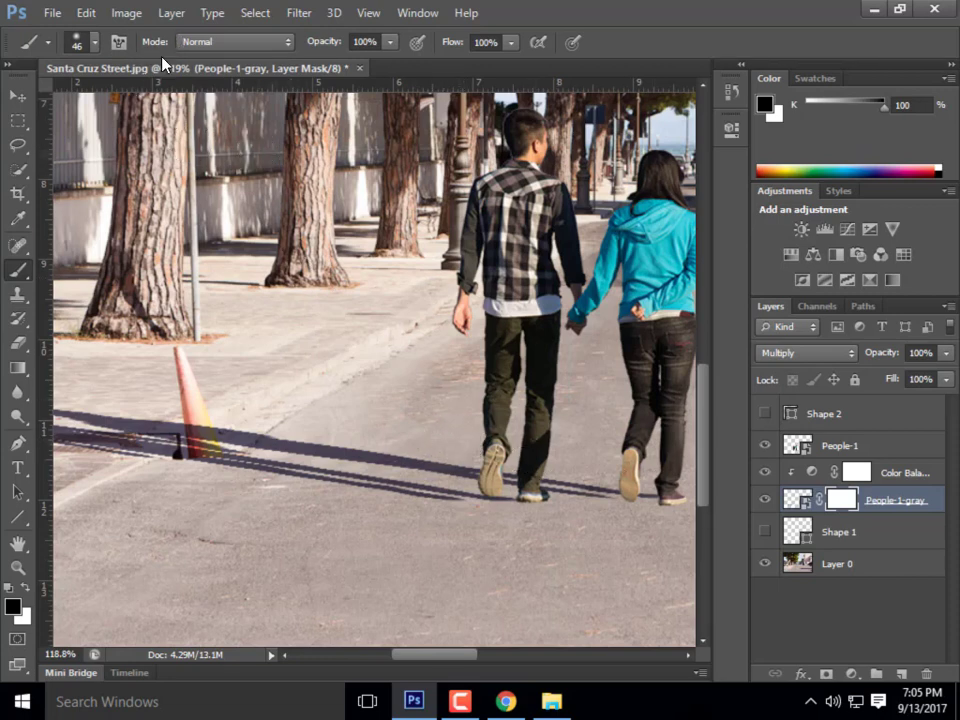
Set the brush size to 30 px and hardness to about 26%
click(95, 42)
drag(47, 100, 54, 100)
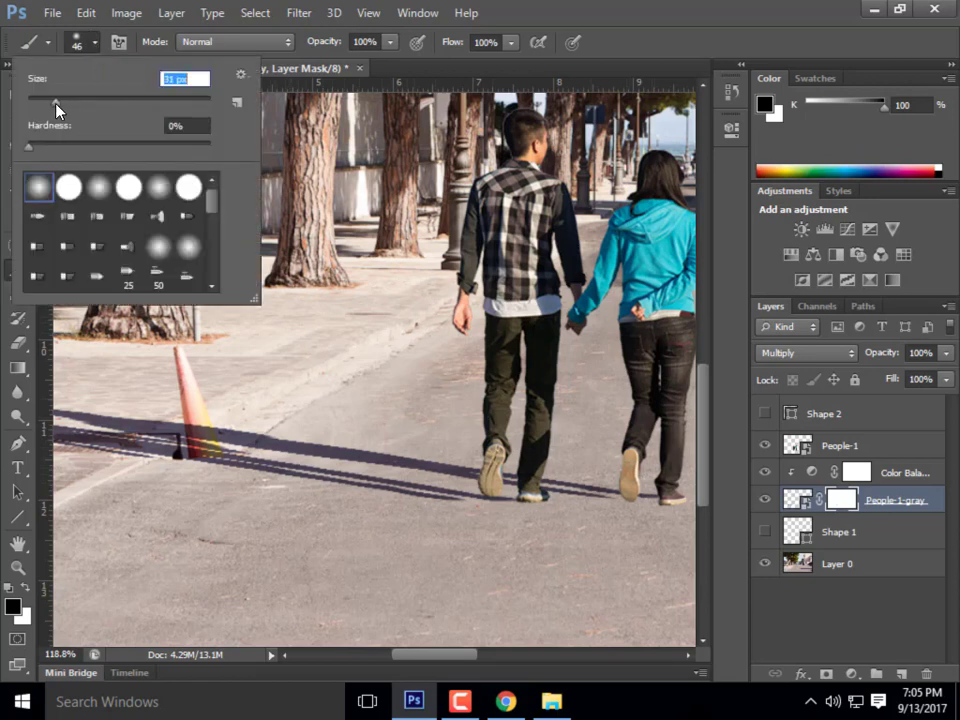
click(517, 7)
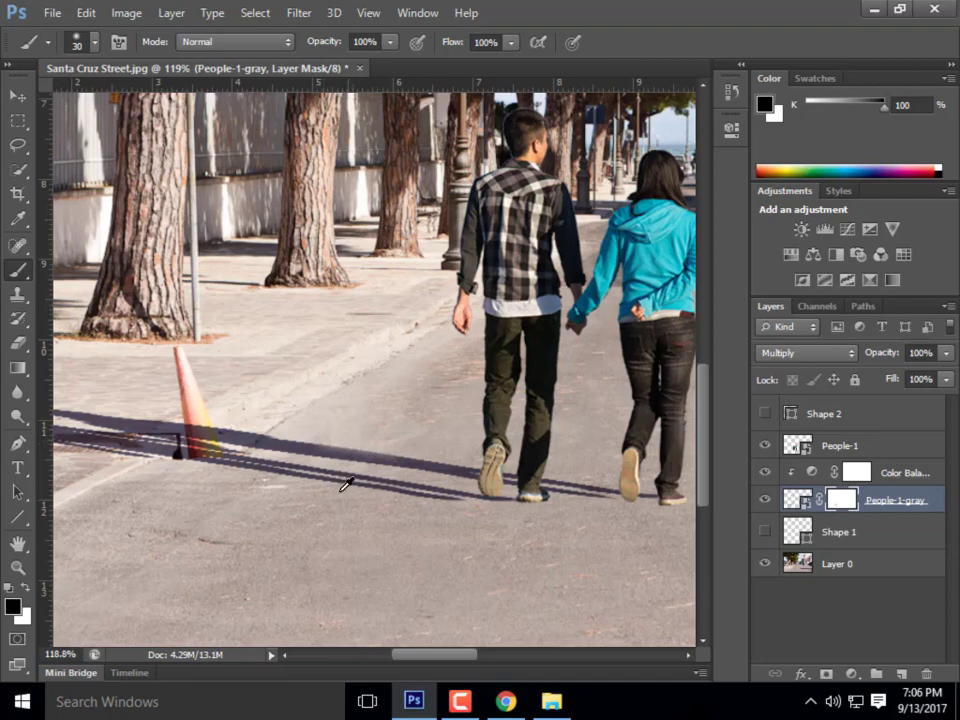
scroll(340, 440, up, 3)
scroll(366, 450, up, 2)
click(71, 38)
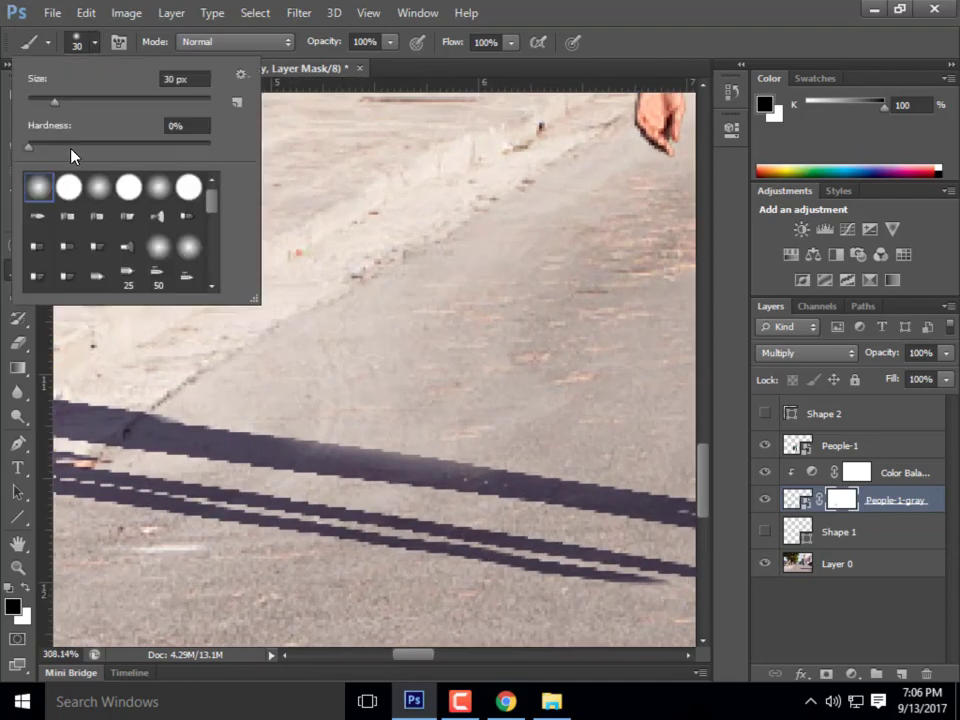
click(38, 150)
drag(39, 153, 78, 153)
click(519, 433)
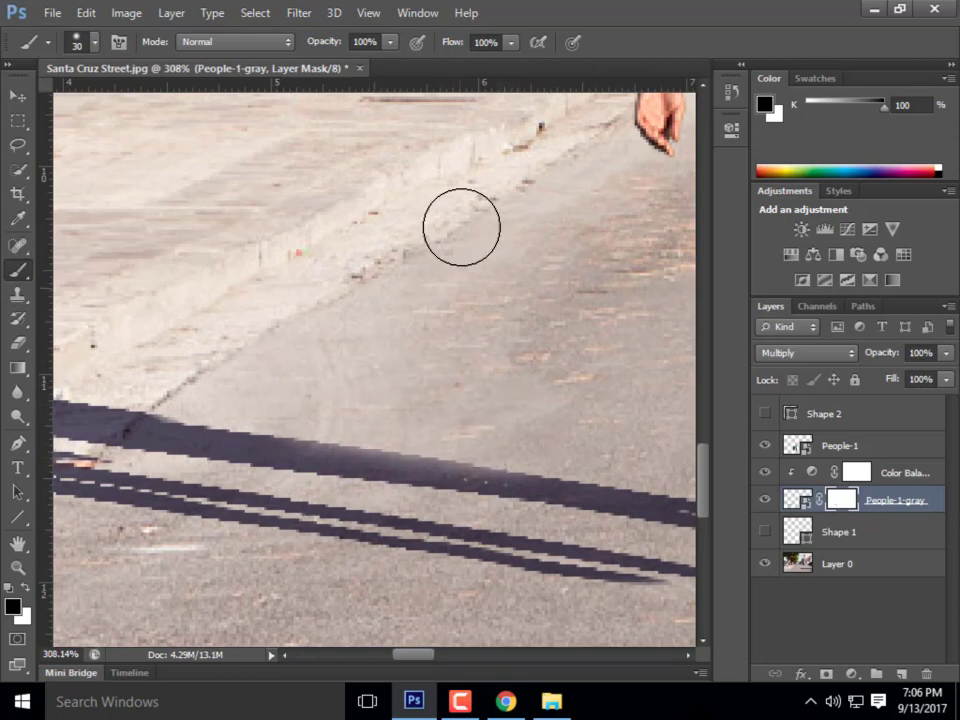
Lower the People-1-gray shadow layer's opacity to 84% so the road shadow lightens slightly
click(945, 352)
mouse_move(943, 375)
mouse_down()
mouse_move(918, 381)
mouse_move(929, 382)
mouse_up()
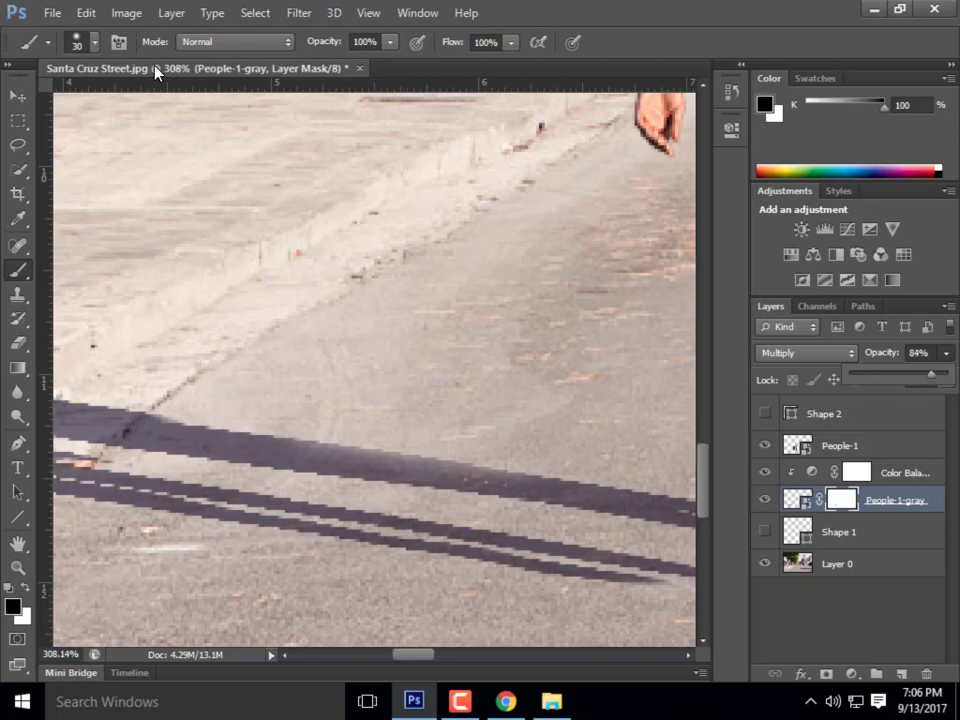
Set the black mask brush's painting opacity to 72% in the options bar
click(95, 43)
click(93, 42)
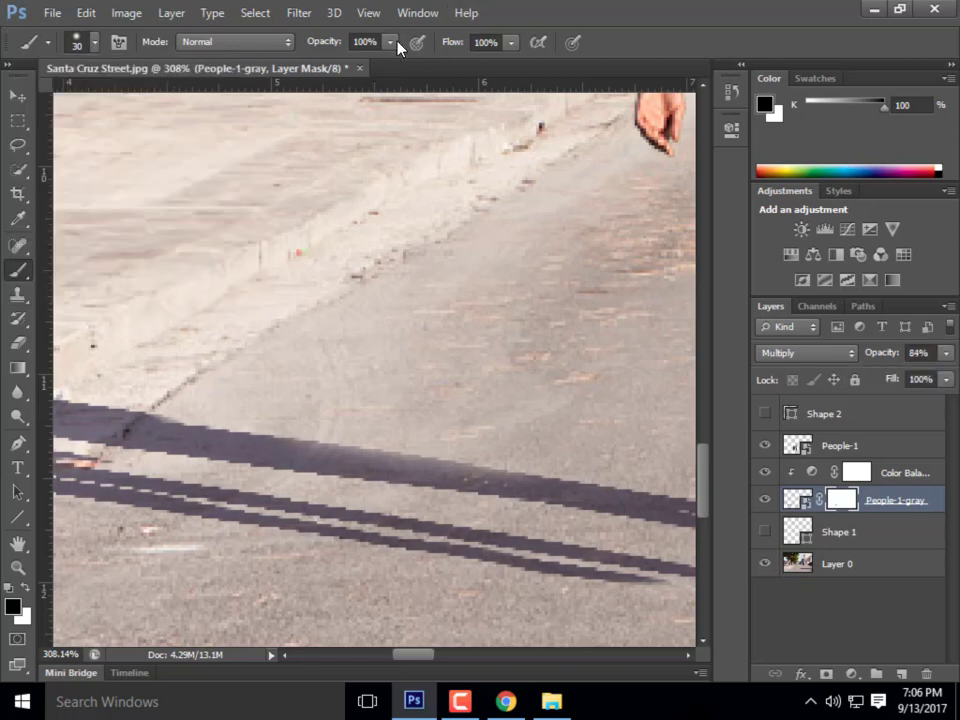
click(389, 46)
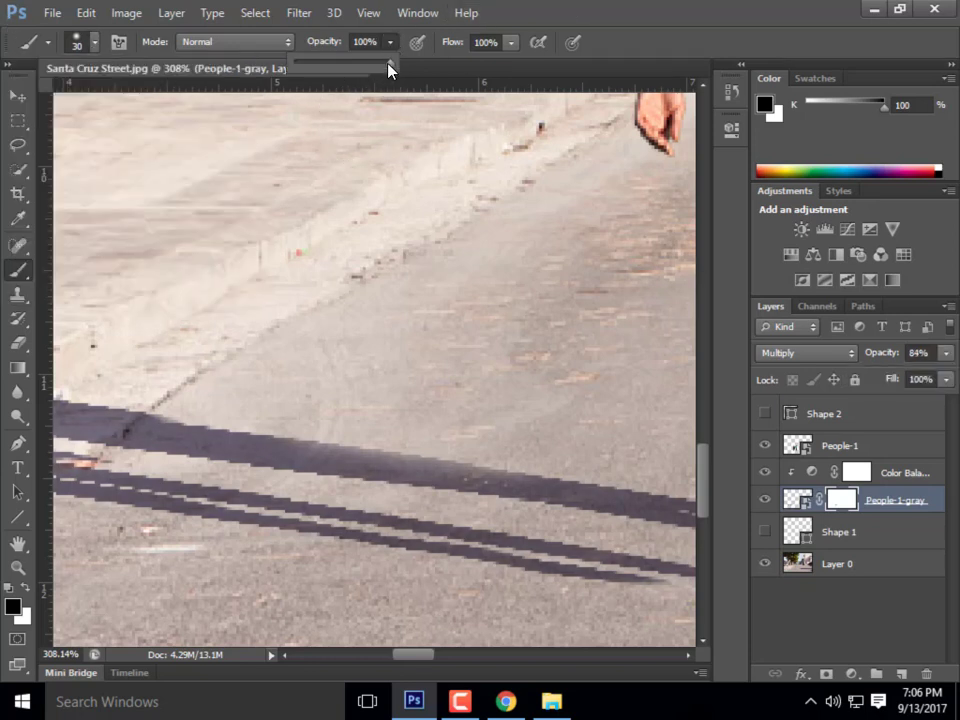
click(618, 3)
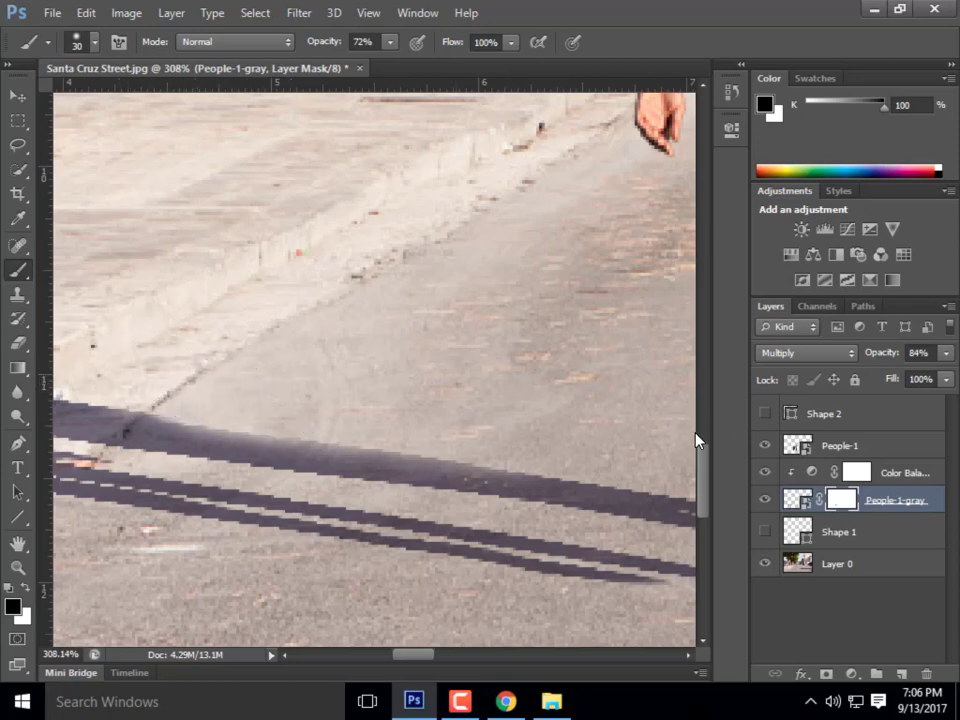
scroll(508, 343, down, 3)
scroll(321, 349, up, 5)
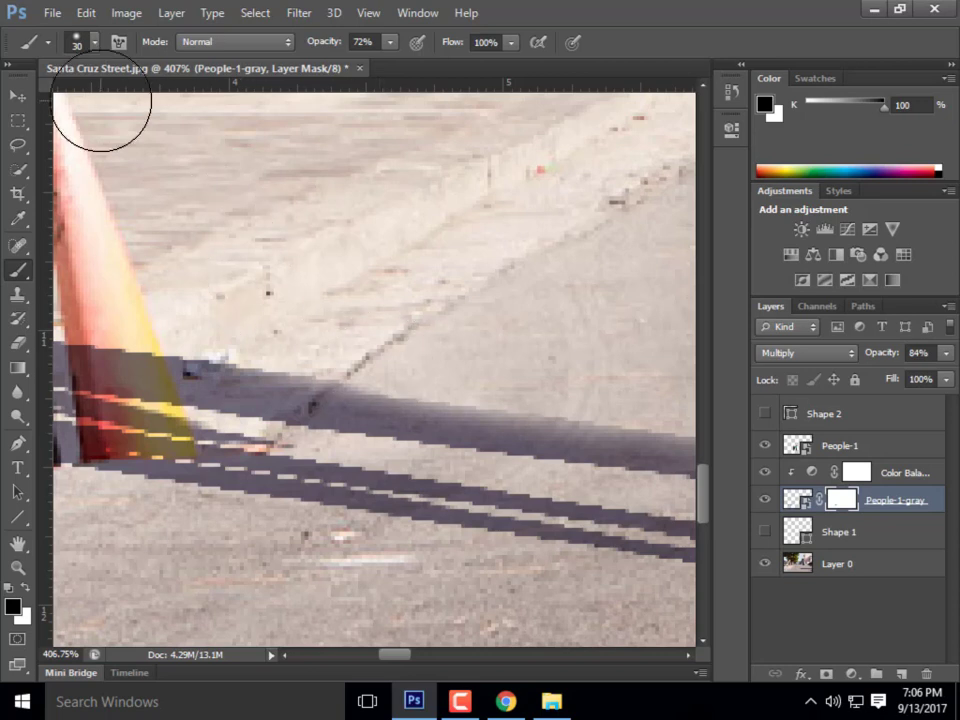
click(93, 43)
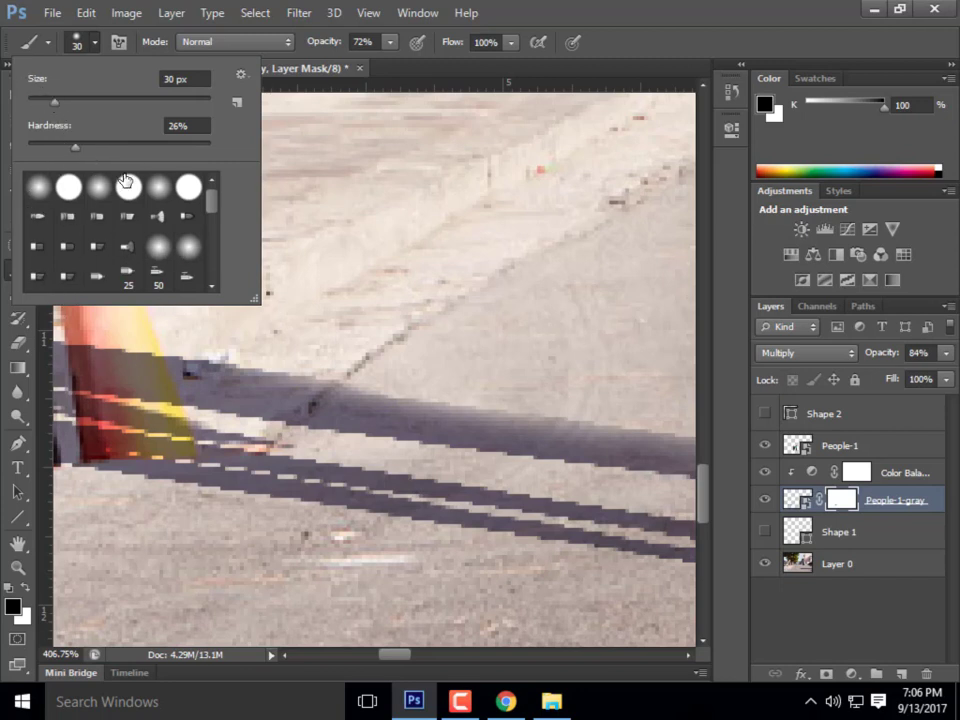
click(623, 3)
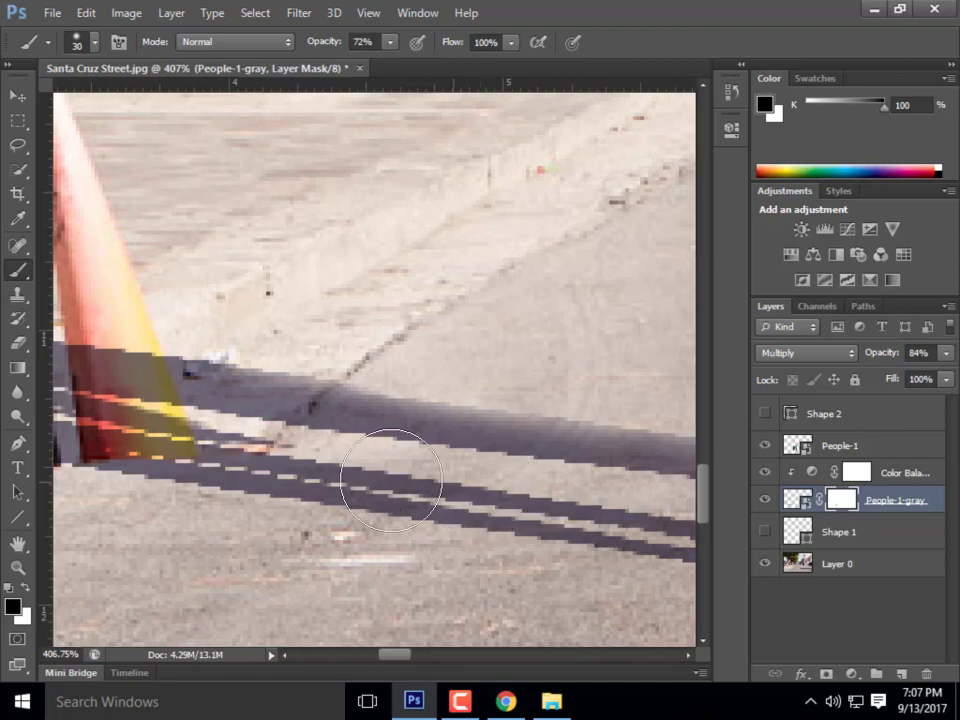
scroll(215, 325, down, 5)
scroll(215, 325, down, 3)
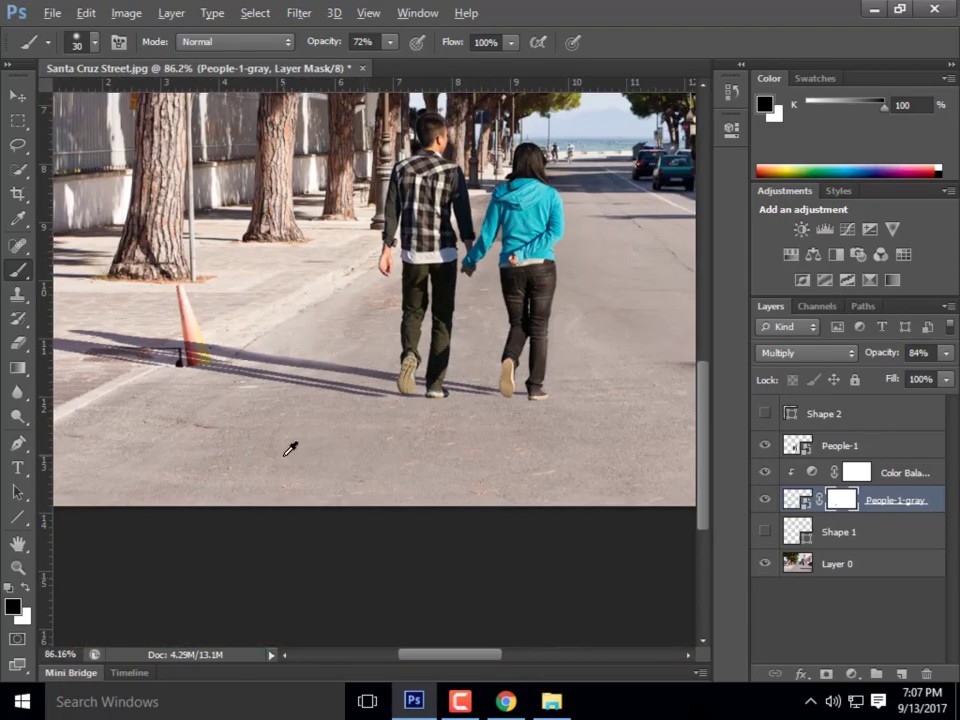
scroll(289, 448, down, 2)
scroll(324, 465, down, 2)
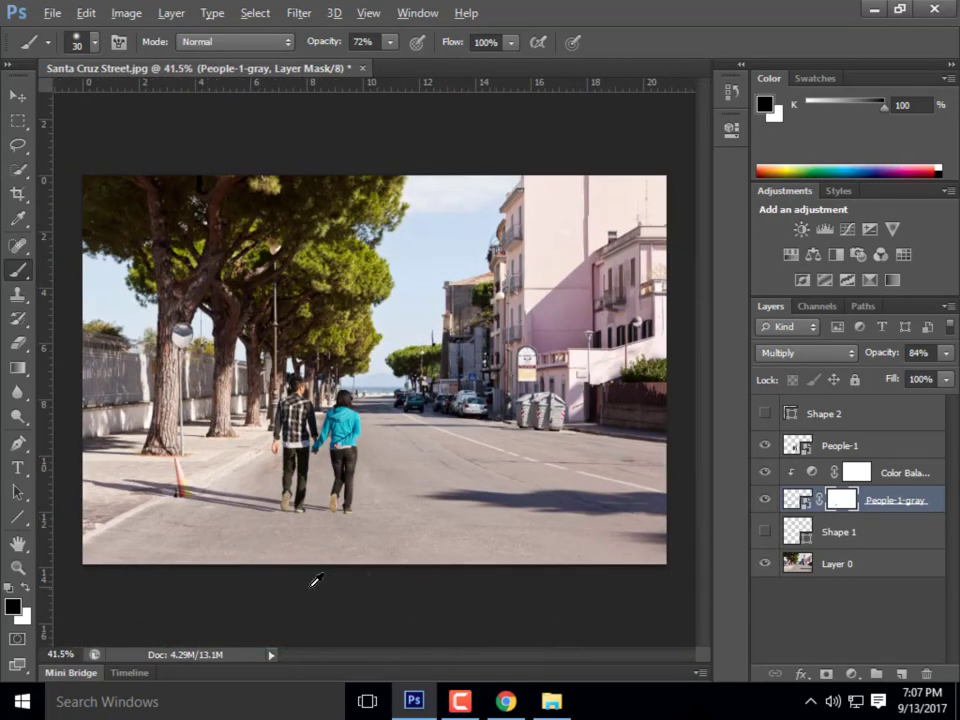
scroll(240, 500, up, 2)
scroll(232, 530, up, 1)
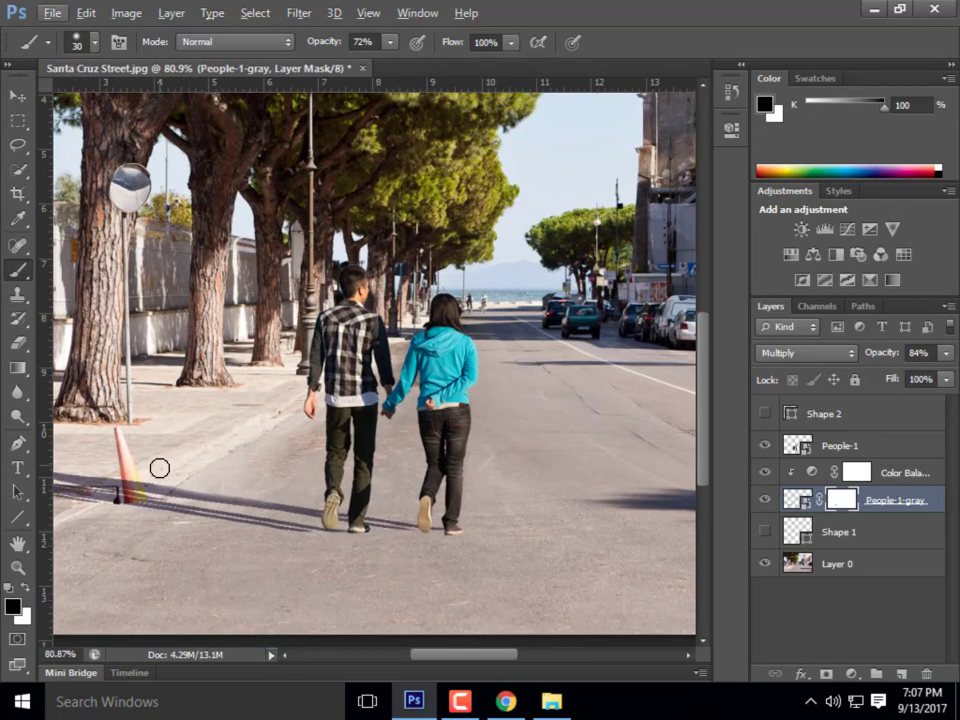
mouse_move(506, 702)
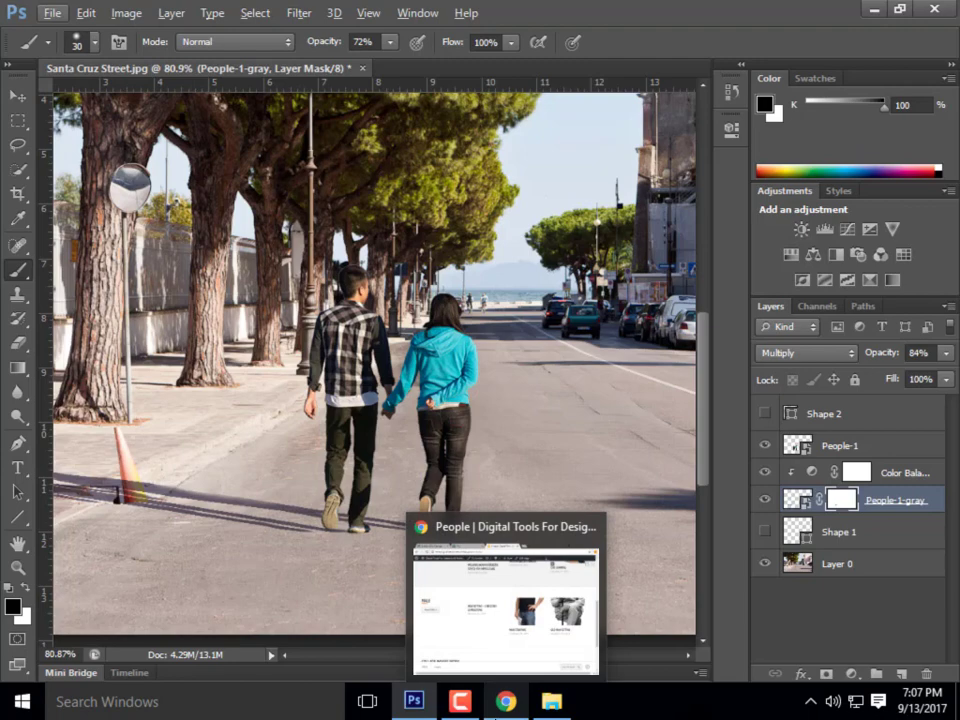
scroll(430, 428, down, 1)
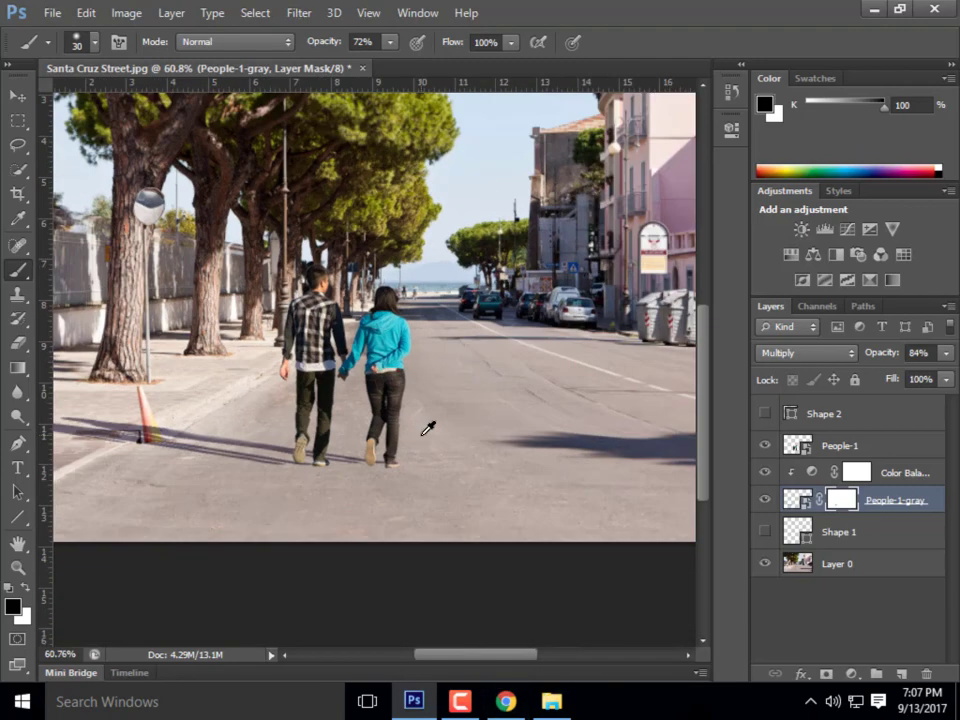
scroll(100, 409, down, 1)
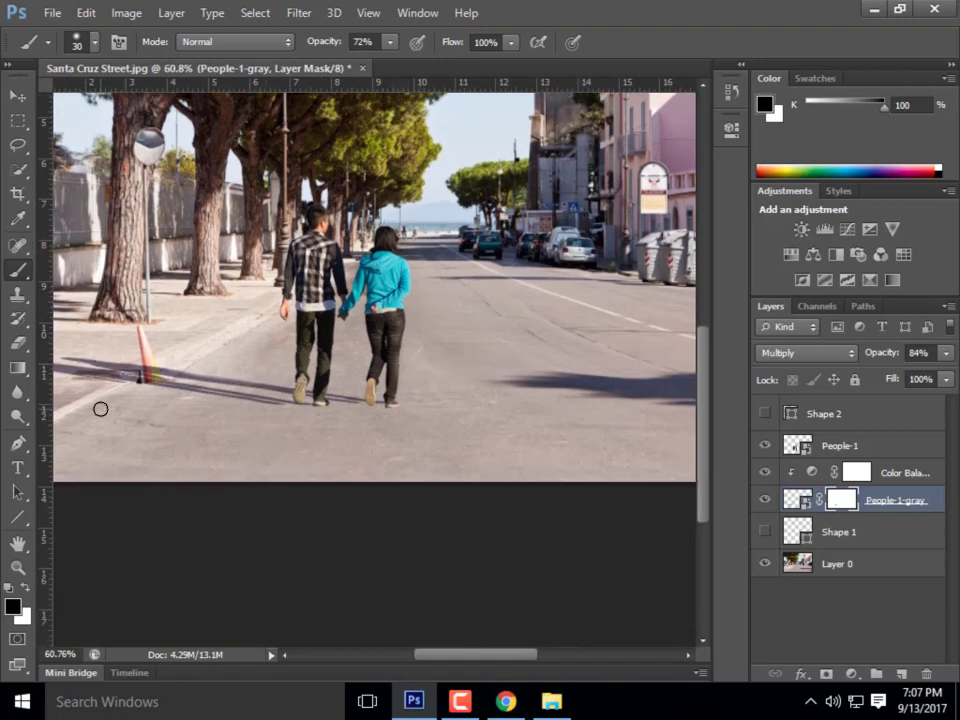
scroll(193, 366, down, 1)
scroll(424, 510, down, 1)
scroll(512, 551, up, 1)
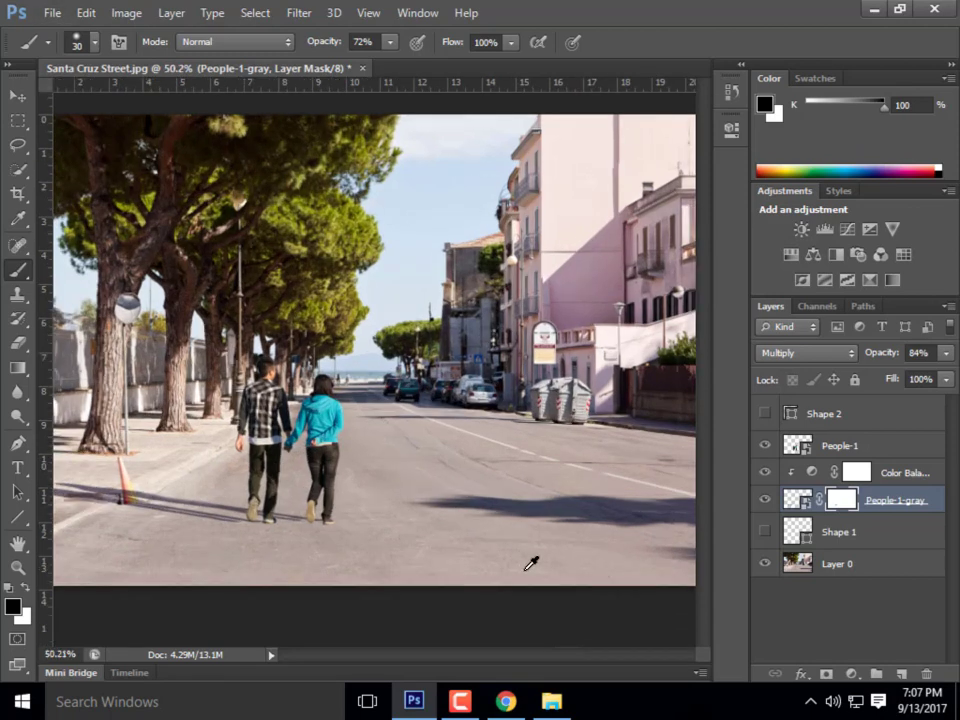
scroll(531, 564, up, 2)
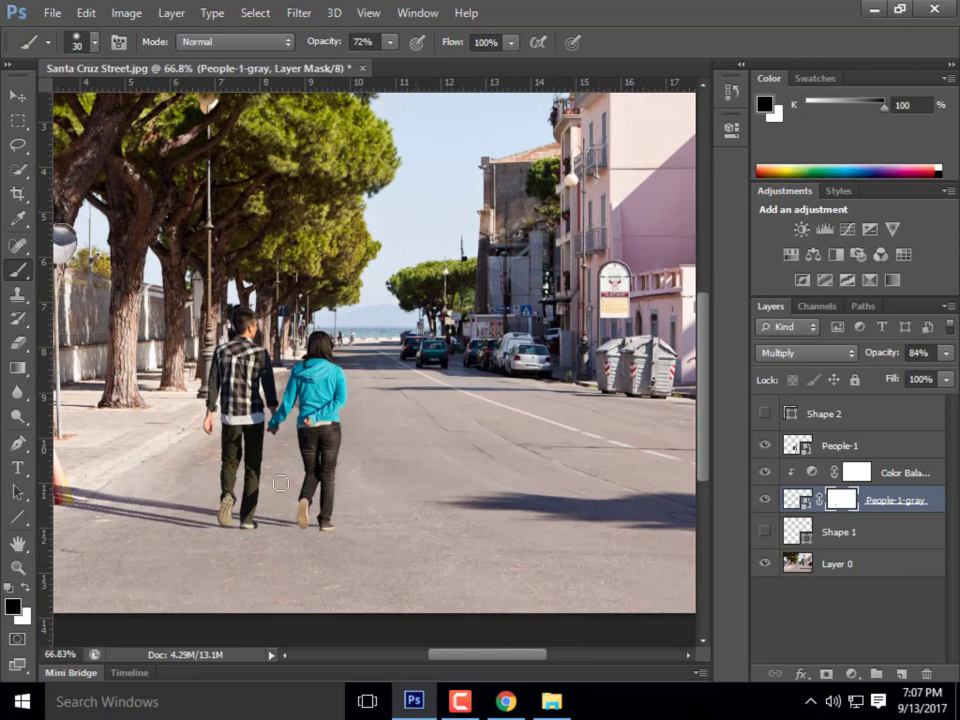
scroll(249, 425, down, 2)
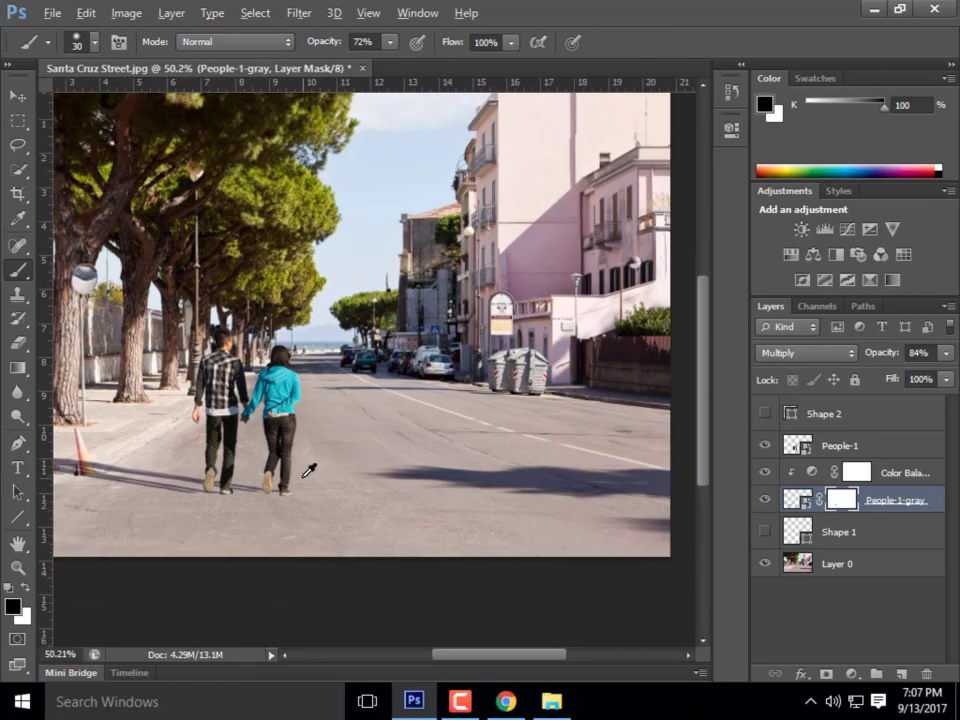
key(alt)
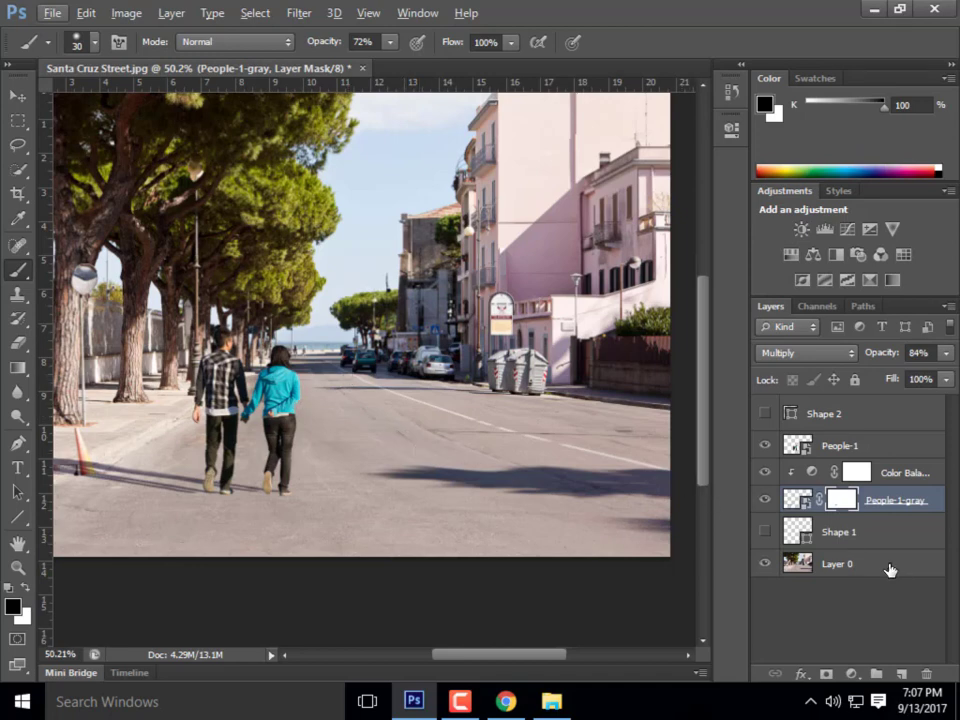
Select People-1 and add a new Hue/Saturation adjustment layer above it
click(847, 448)
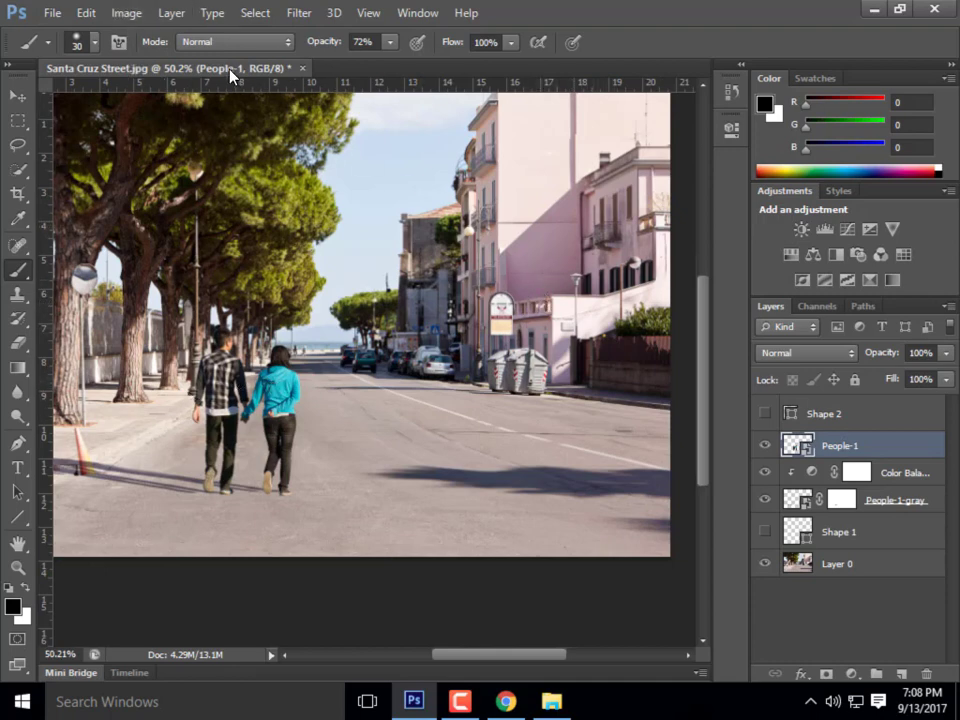
click(170, 14)
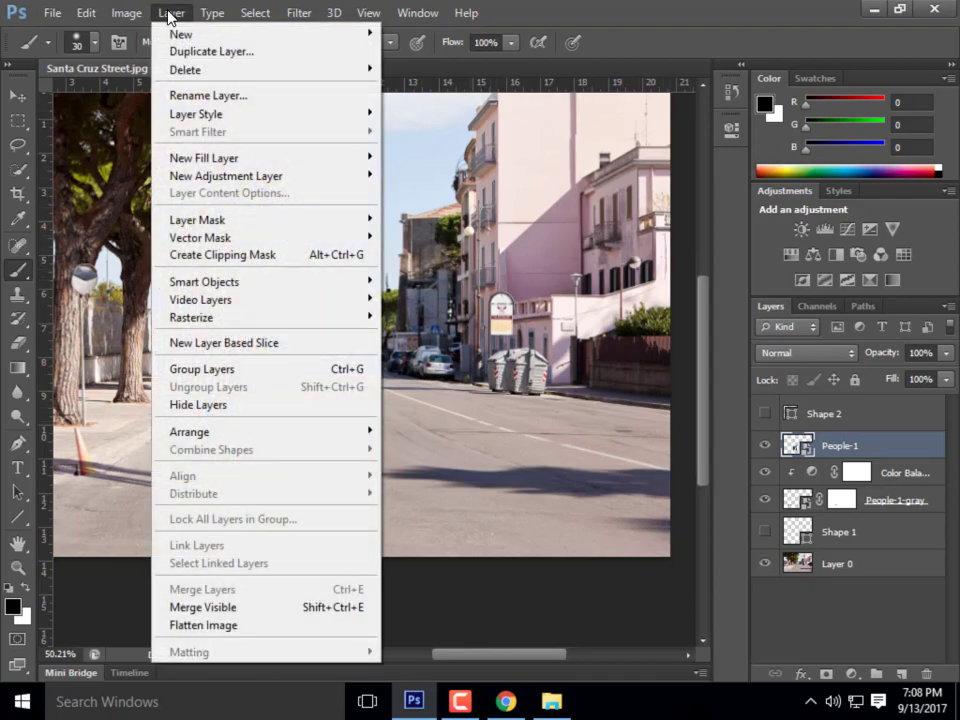
mouse_move(262, 176)
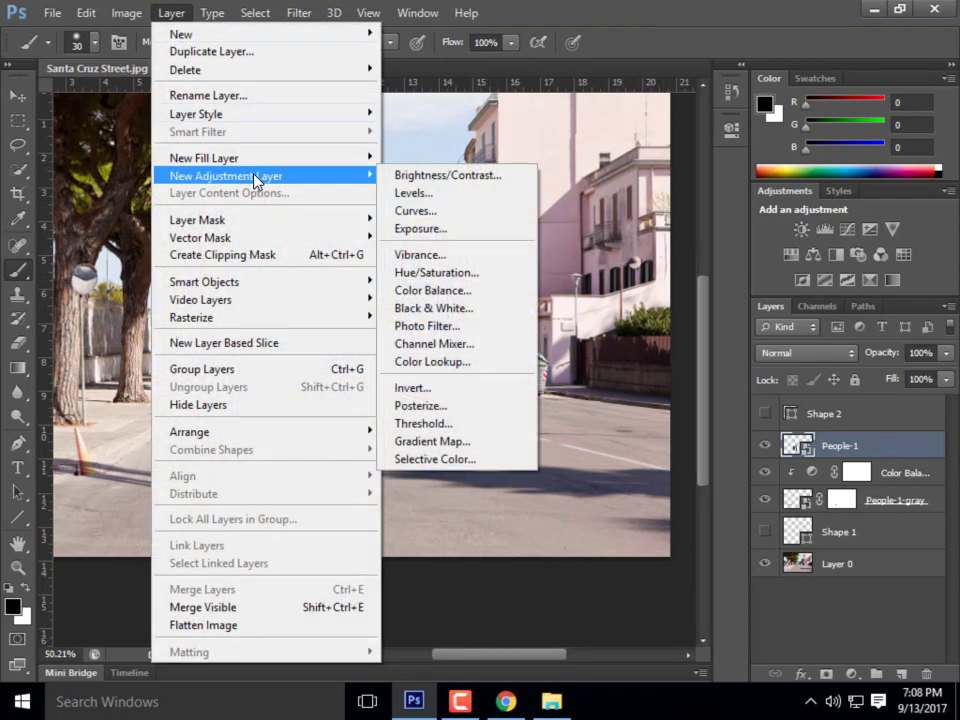
click(469, 272)
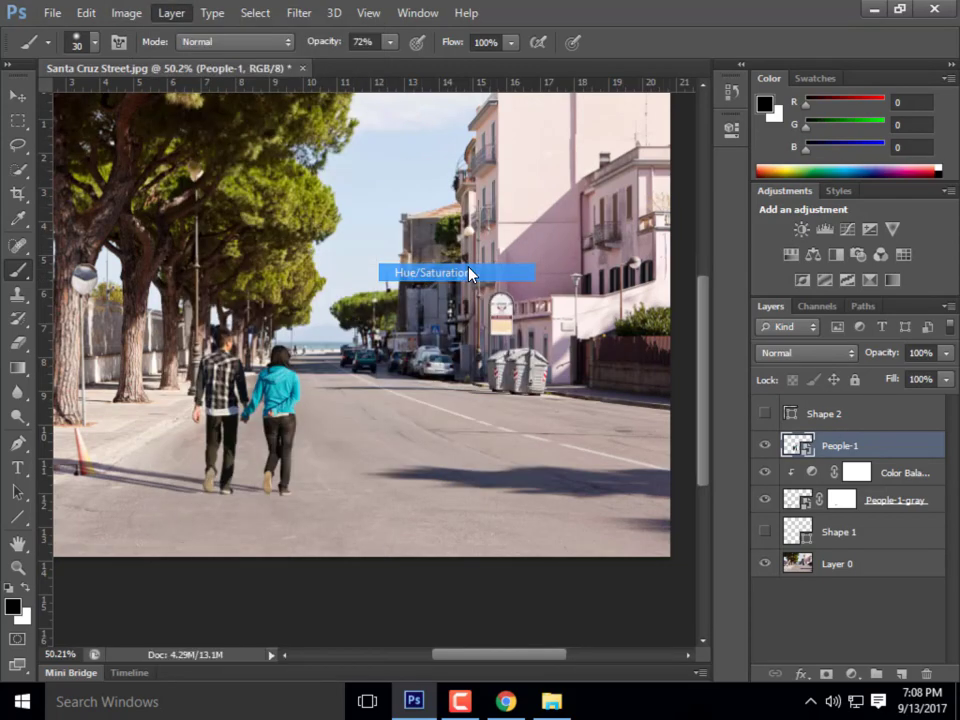
click(638, 220)
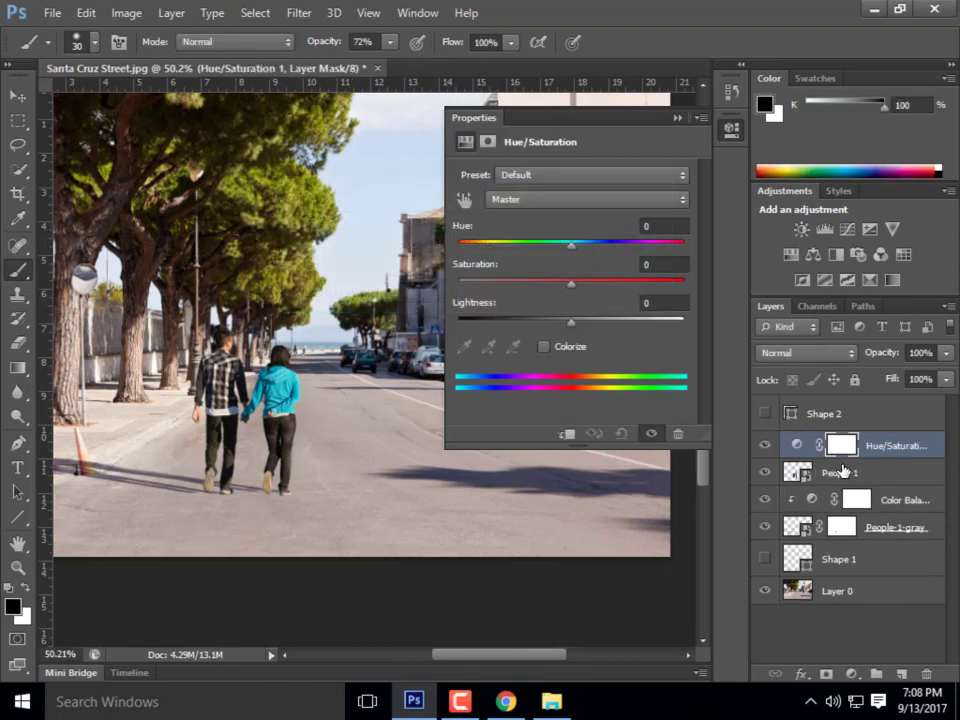
Lower Saturation to -11 and clip the adjustment to People-1 with Alt+Ctrl+G
click(568, 290)
drag(567, 290, 560, 291)
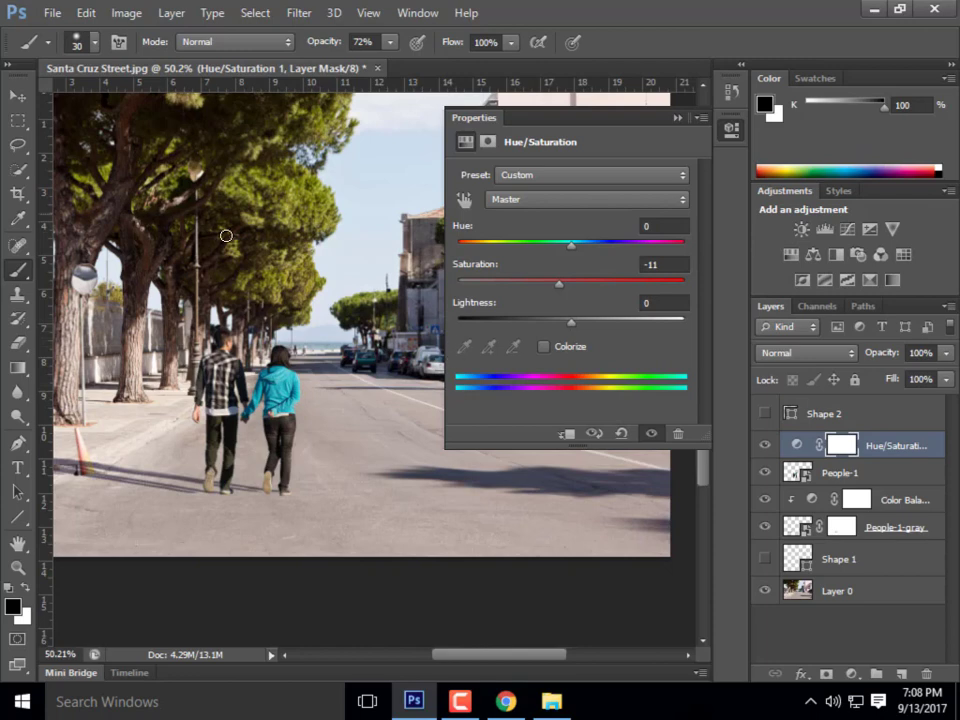
click(677, 119)
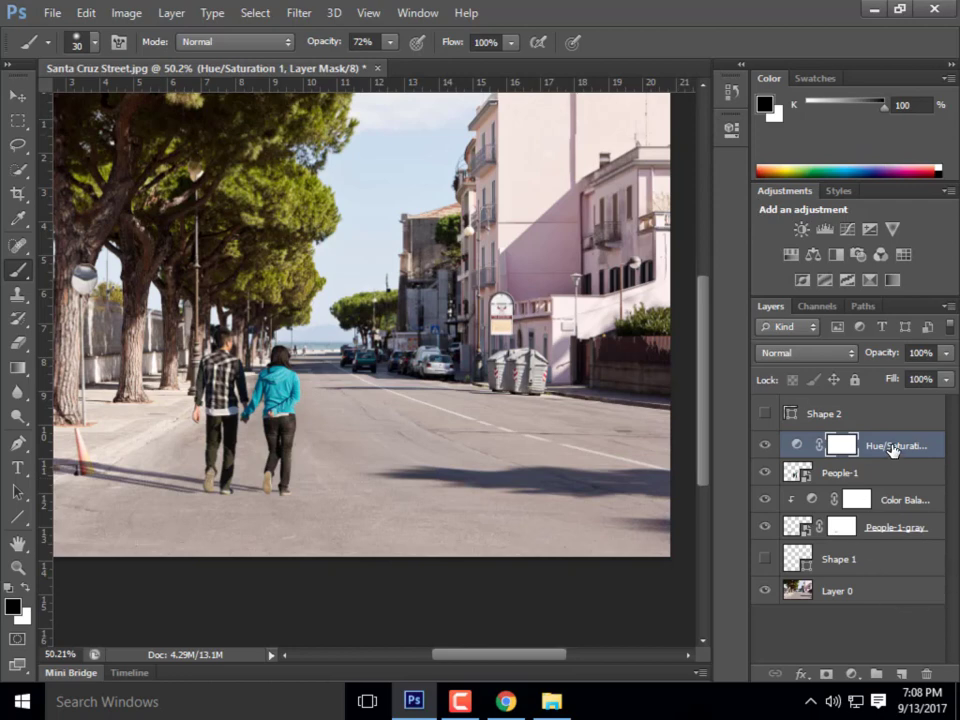
key(ctrl+alt+g)
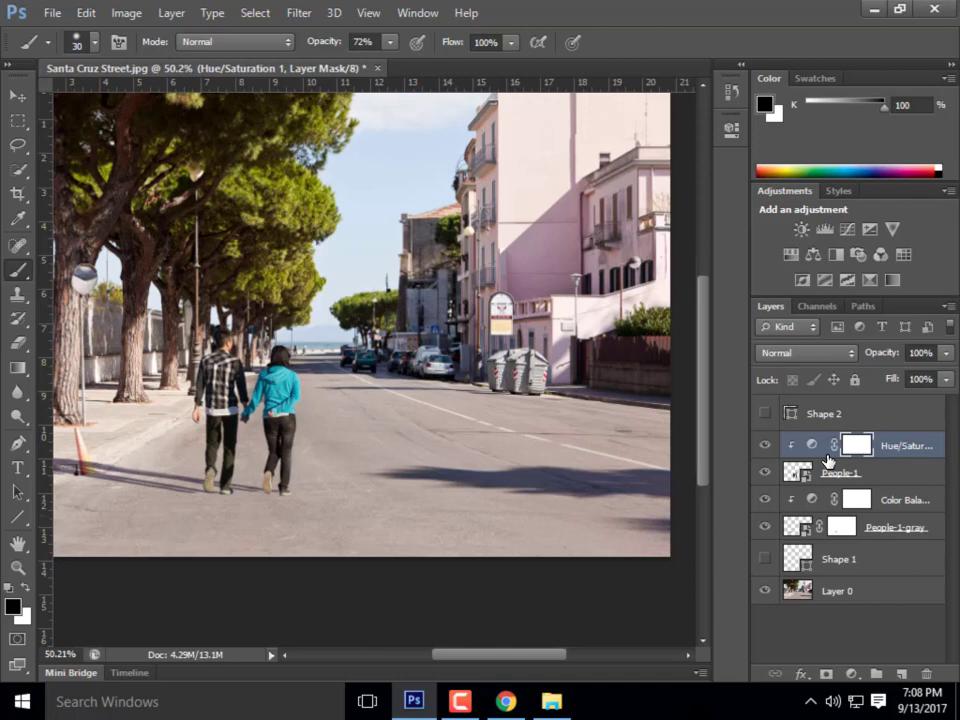
Create Layer 1 in Overlay mode filled with 50% gray, placed below Hue/Saturation 1
click(168, 12)
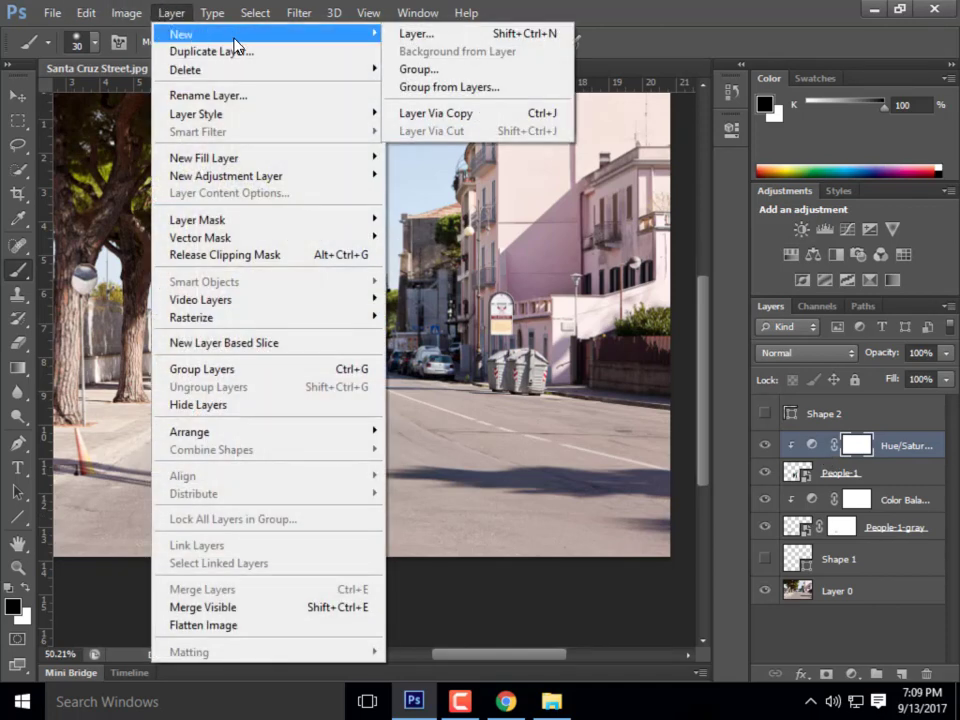
mouse_move(240, 34)
click(406, 42)
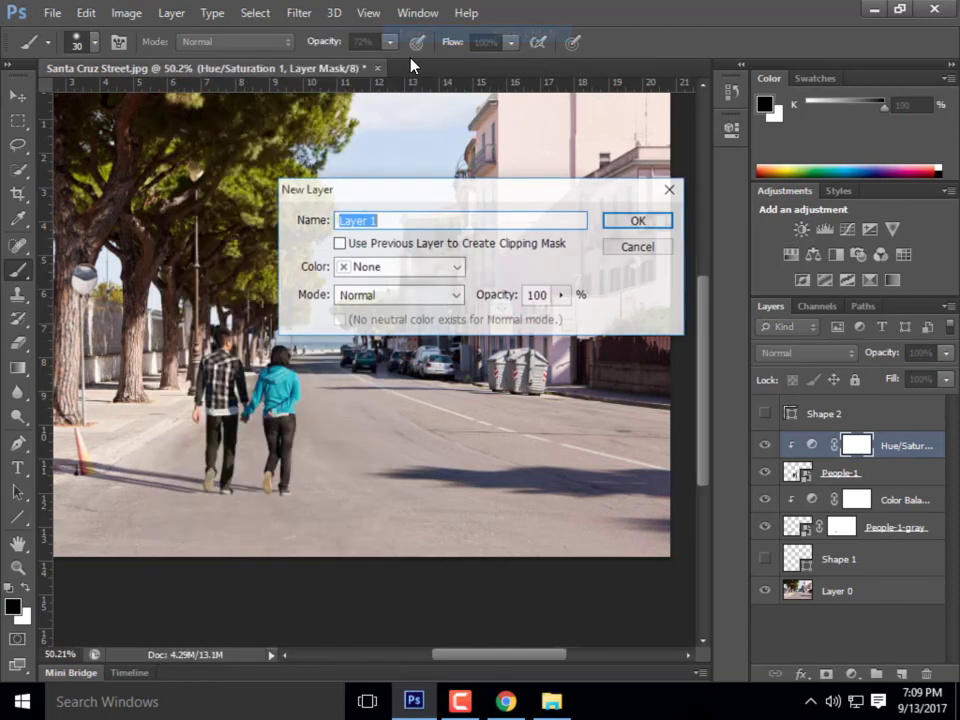
click(456, 296)
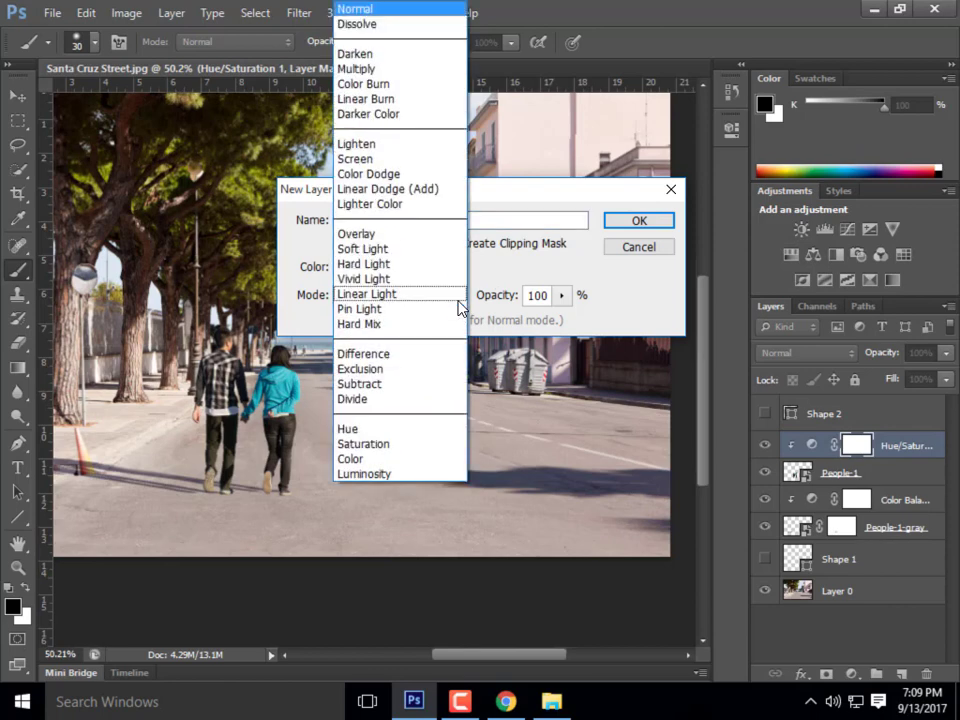
click(406, 235)
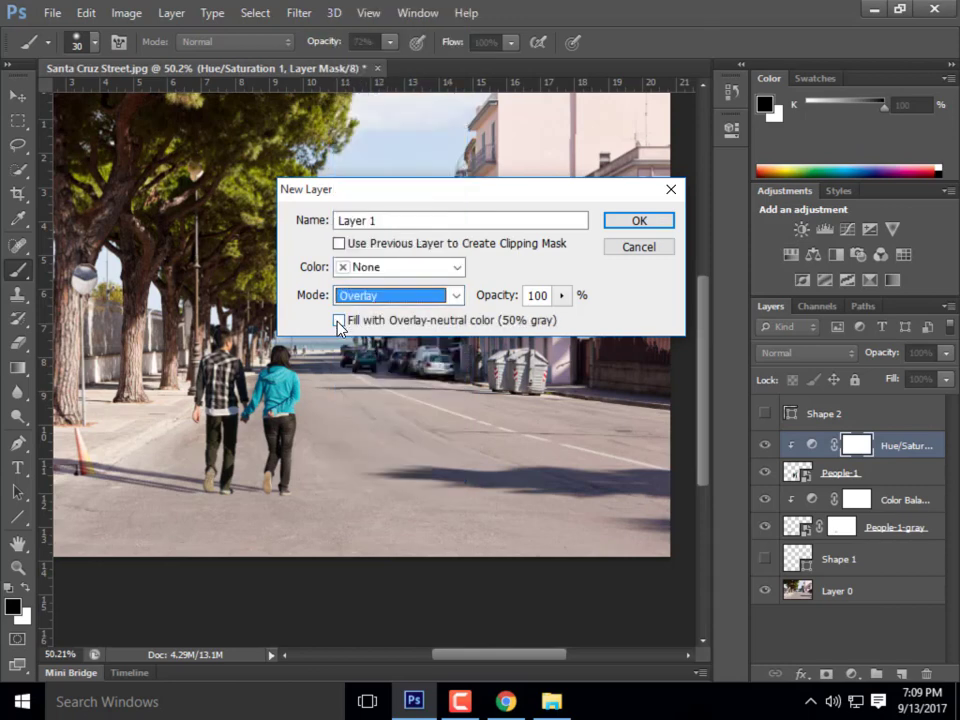
click(338, 321)
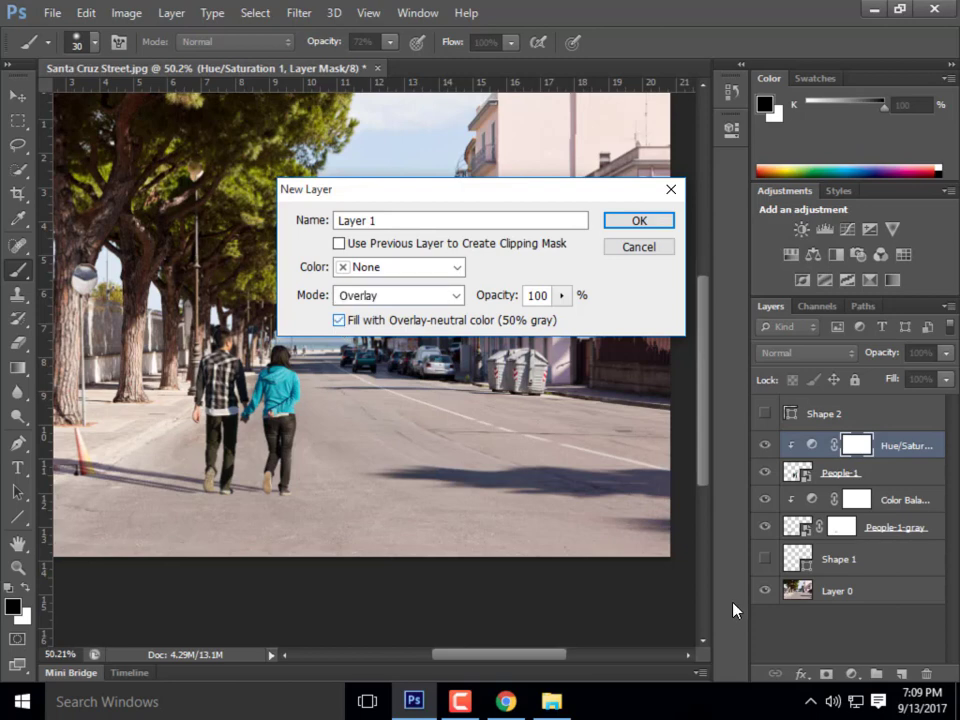
click(660, 222)
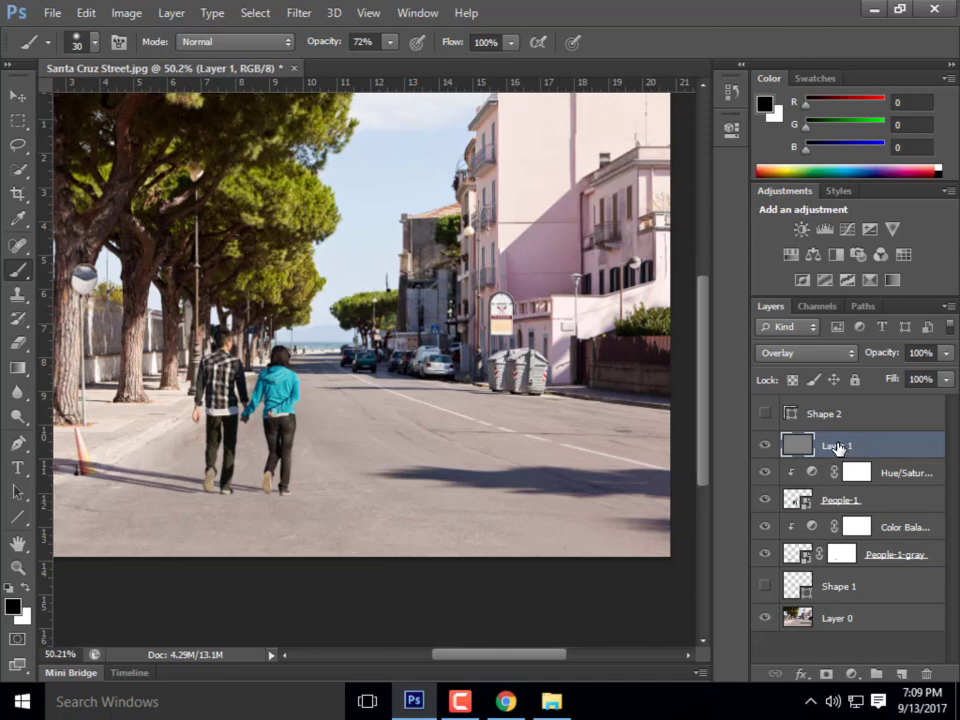
drag(838, 448, 848, 484)
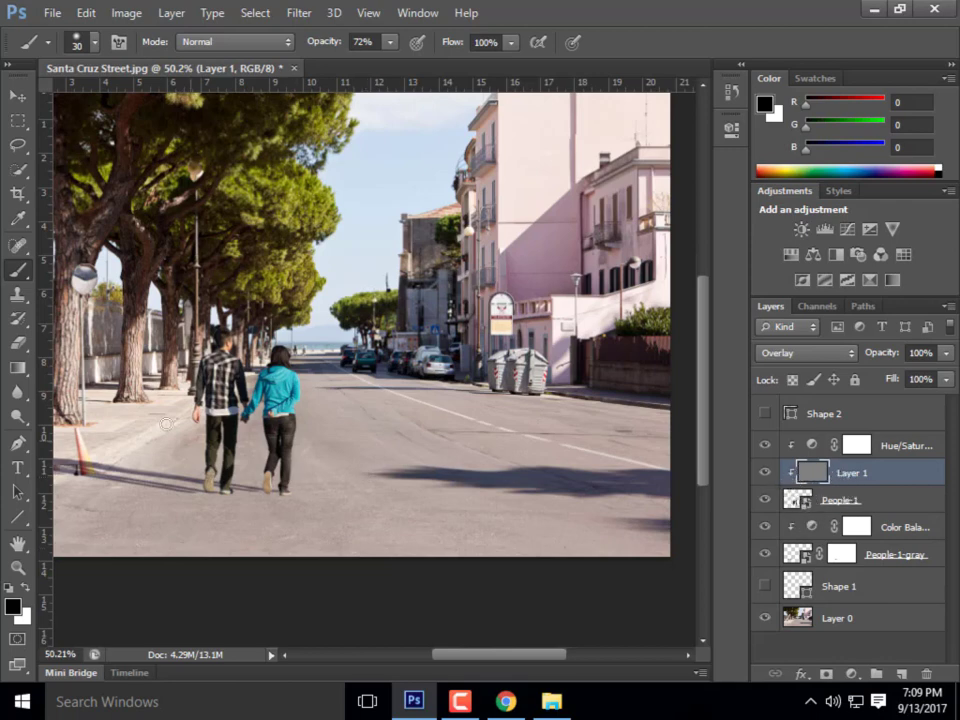
Using the Burn Tool on Layer 1, darken the hoodie's left side and the man's left side and sleeve
scroll(258, 450, up, 10)
scroll(330, 425, up, 3)
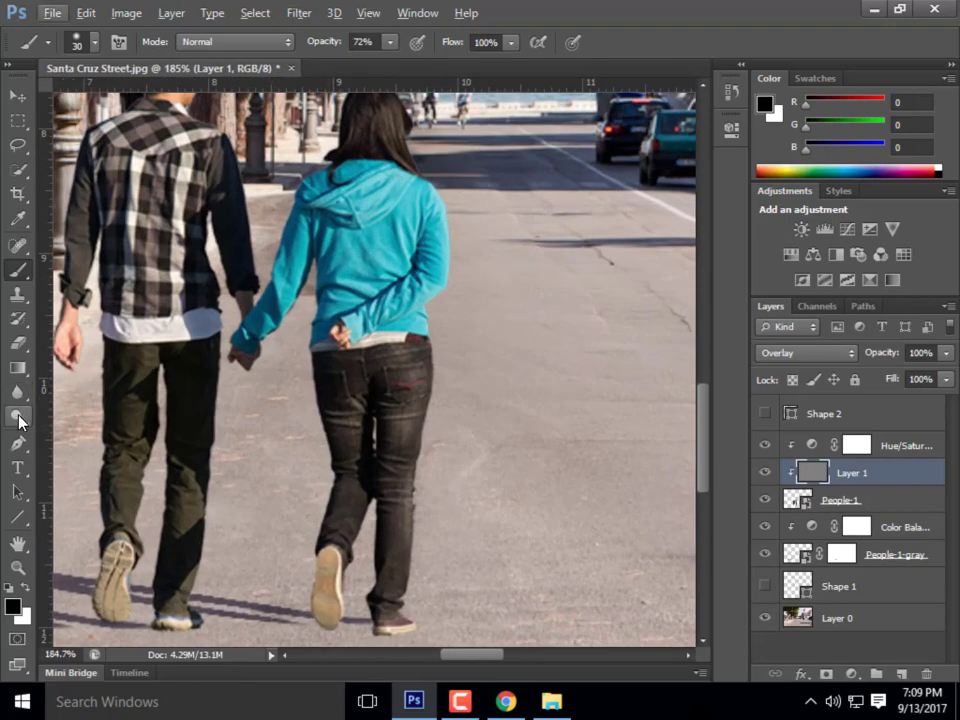
click(17, 423)
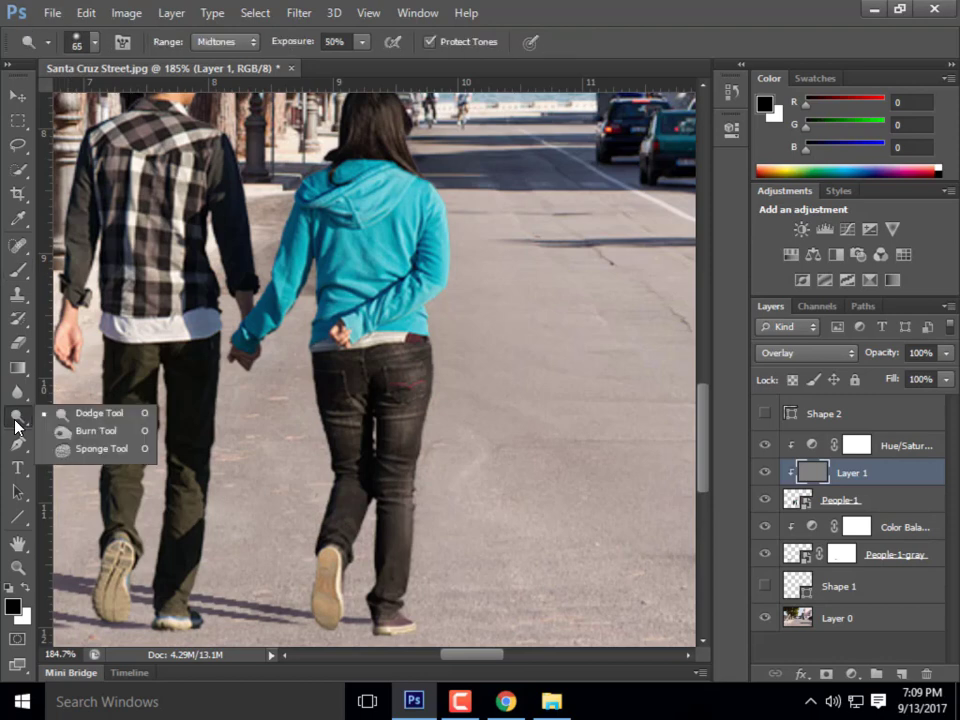
click(72, 432)
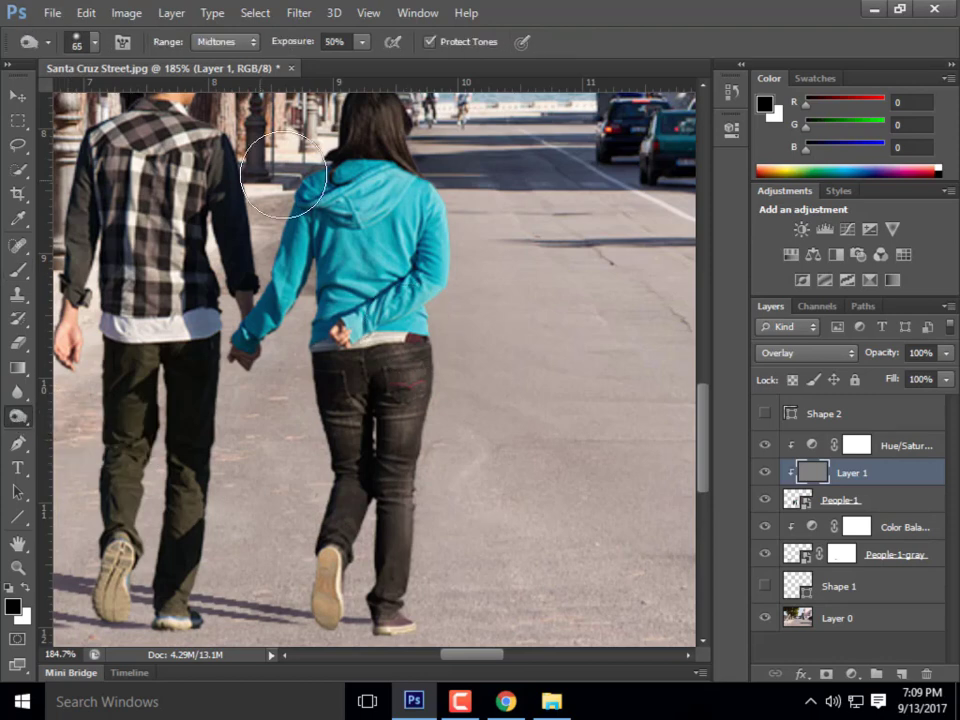
drag(302, 186, 312, 284)
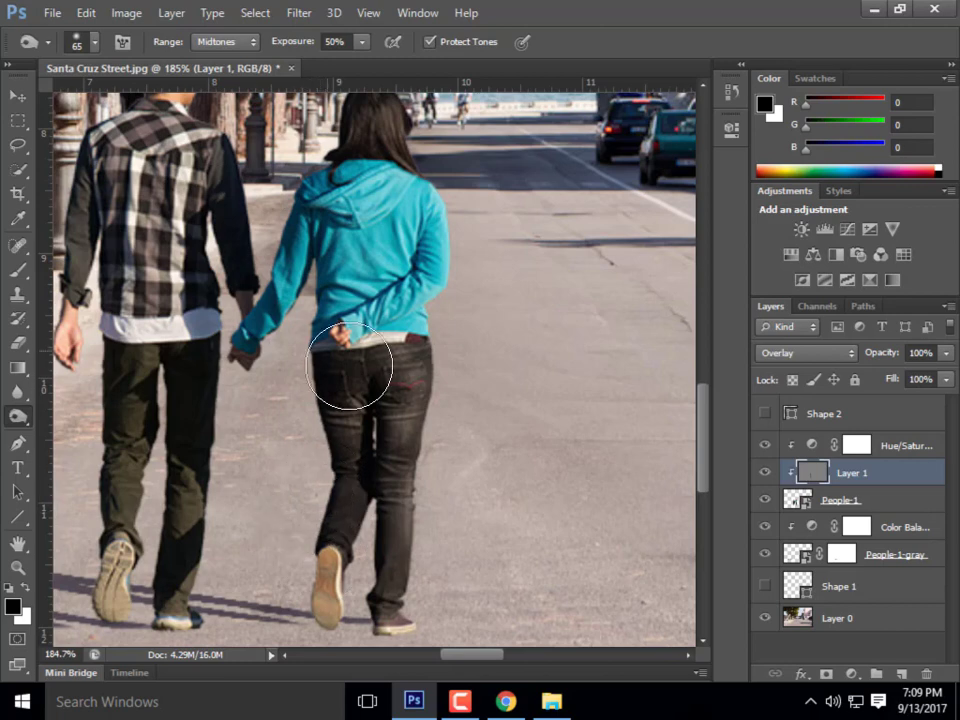
scroll(578, 418, down, 2)
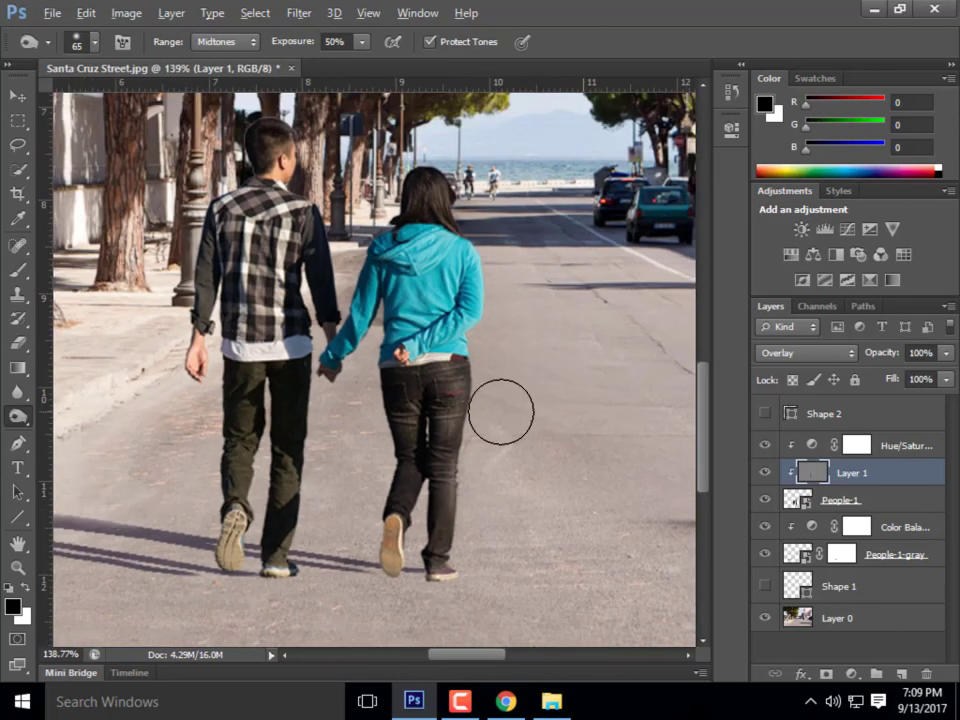
mouse_move(208, 211)
mouse_down()
mouse_move(218, 235)
mouse_move(204, 474)
mouse_move(220, 511)
mouse_up()
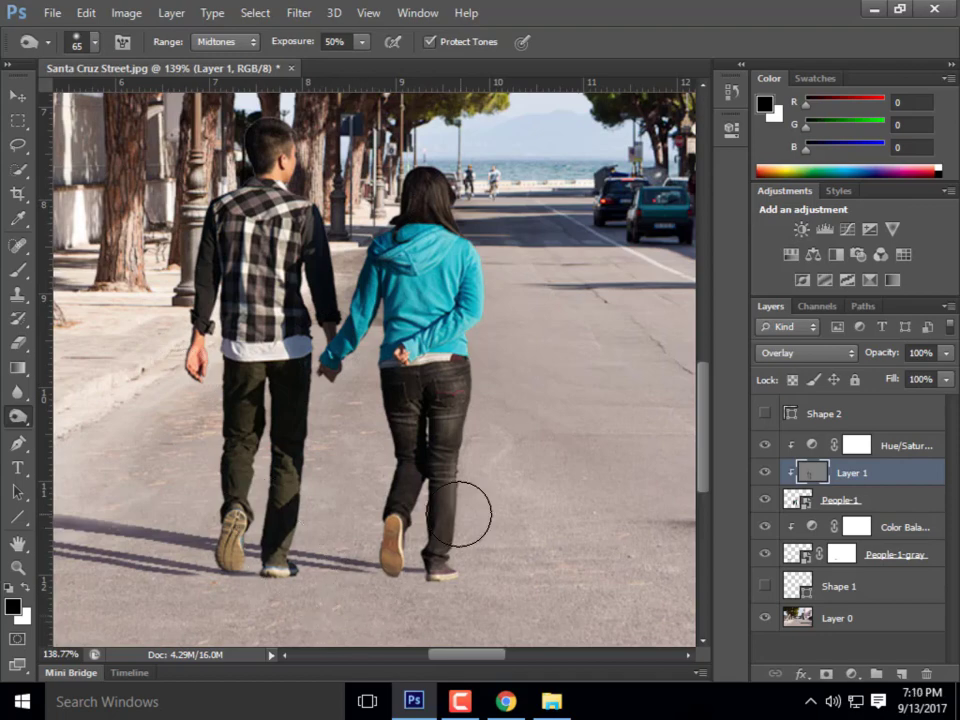
scroll(296, 288, down, 5)
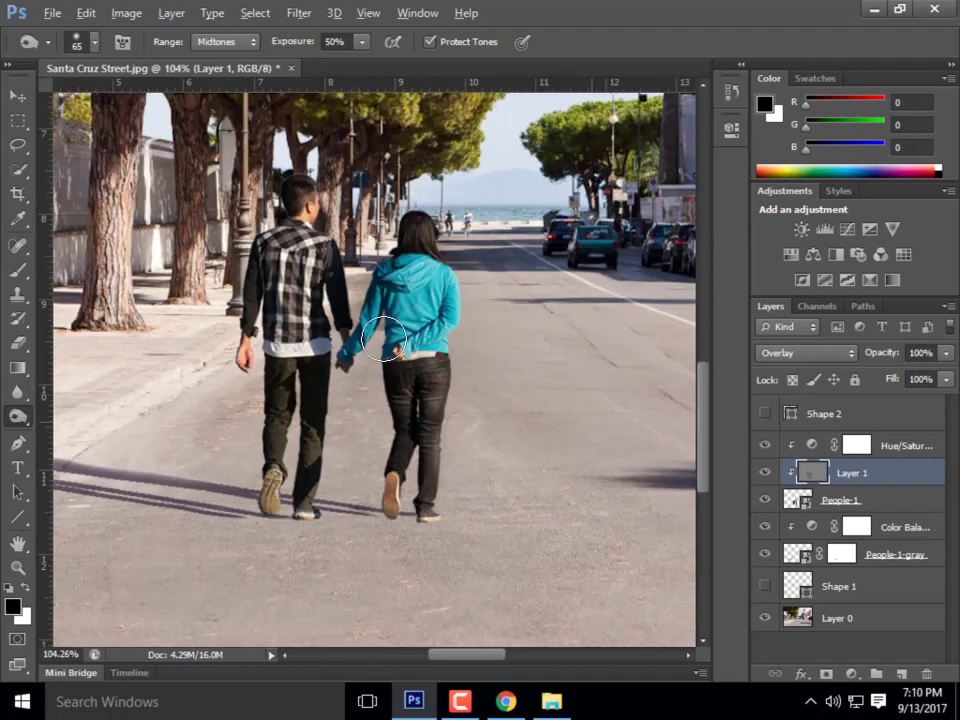
scroll(296, 288, down, 1)
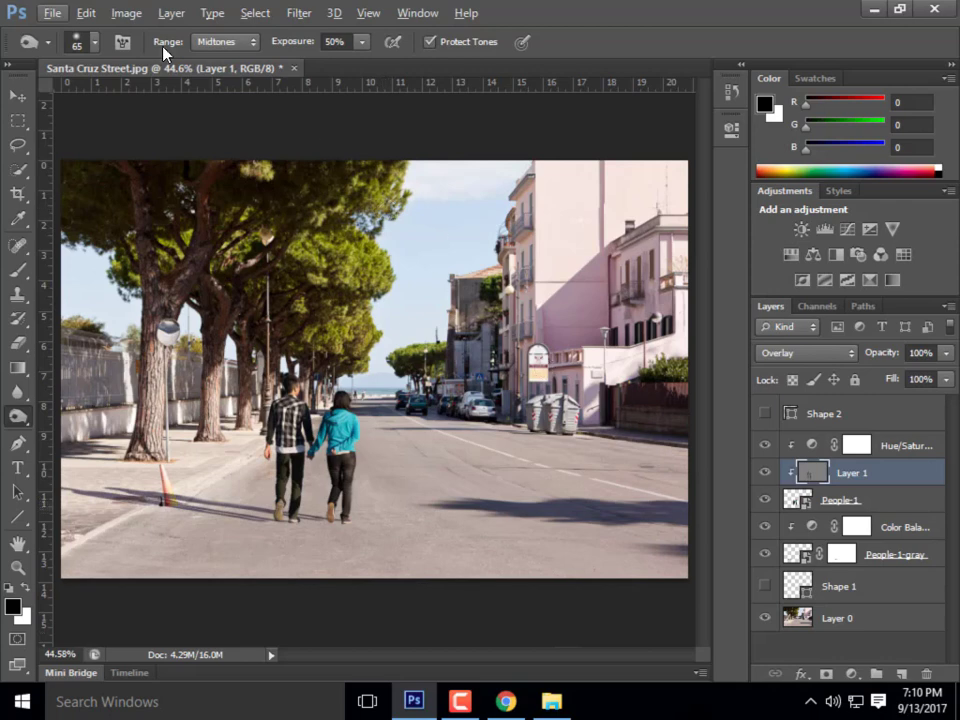
Open the File menu to begin opening another image
click(48, 14)
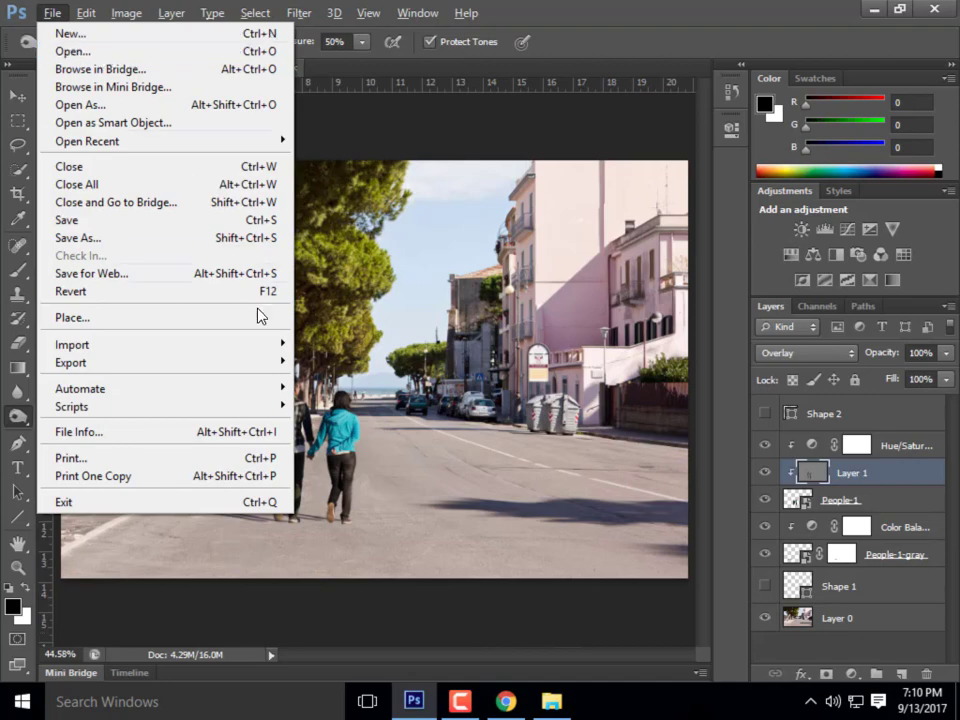
Open SF Street.jpg from Week 5B-Content > Background Images and fit it in view
click(113, 55)
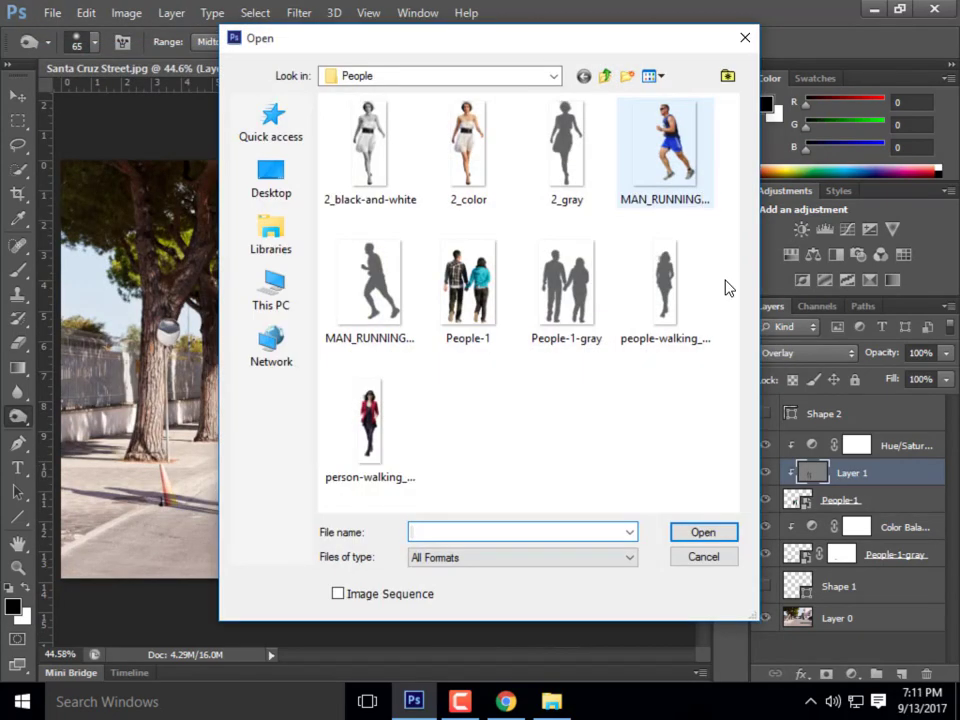
click(555, 77)
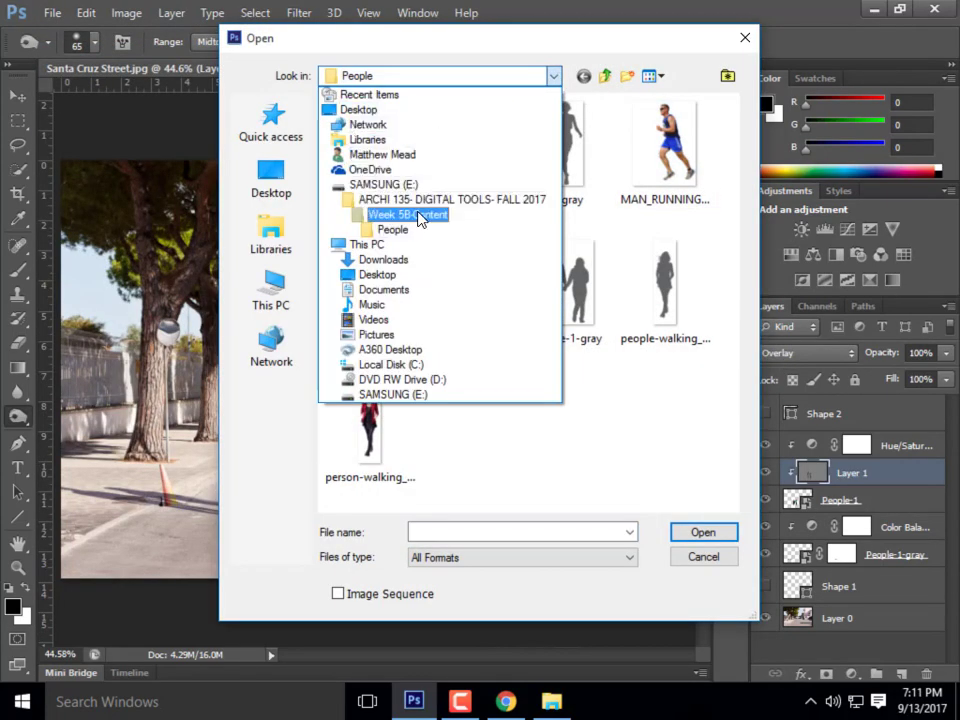
click(418, 218)
double_click(386, 133)
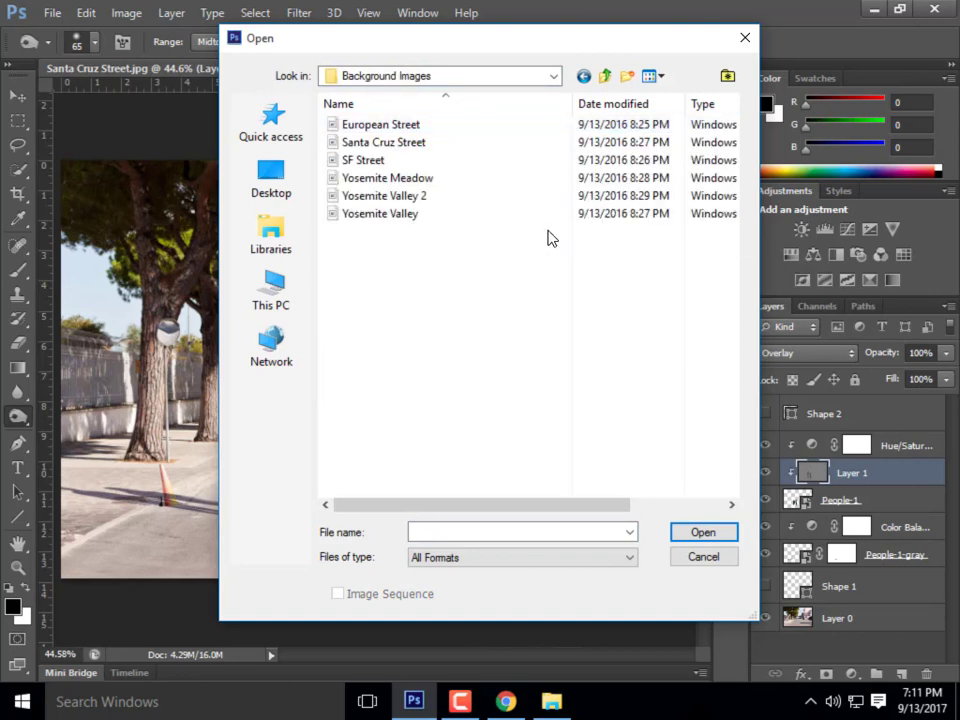
double_click(396, 163)
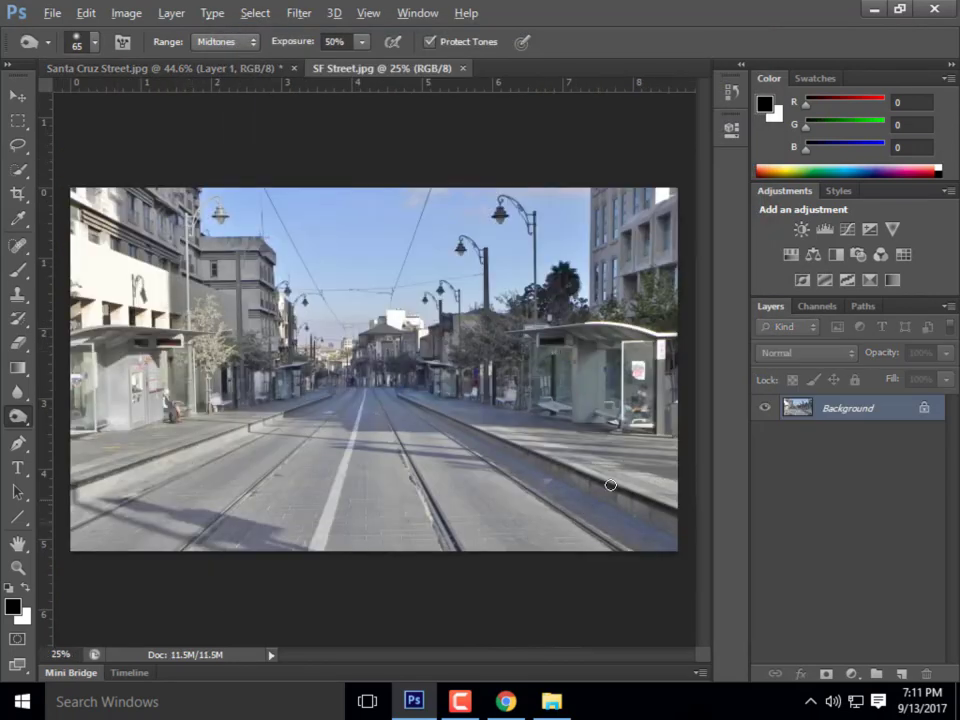
scroll(205, 495, up, 1)
scroll(205, 495, up, 1)
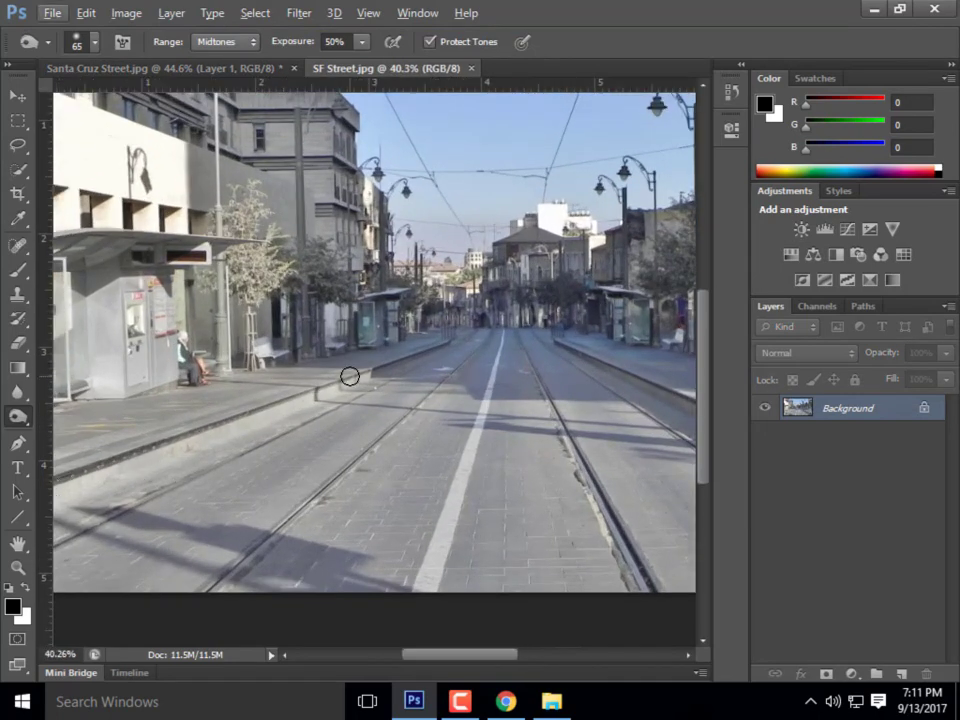
scroll(204, 441, down, 2)
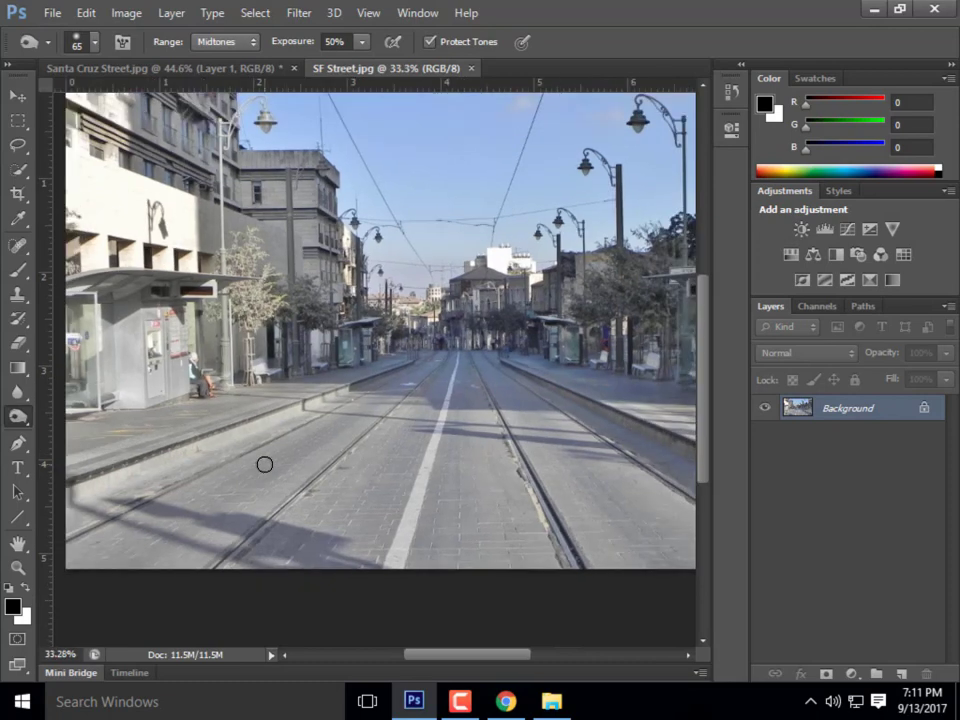
scroll(264, 464, down, 1)
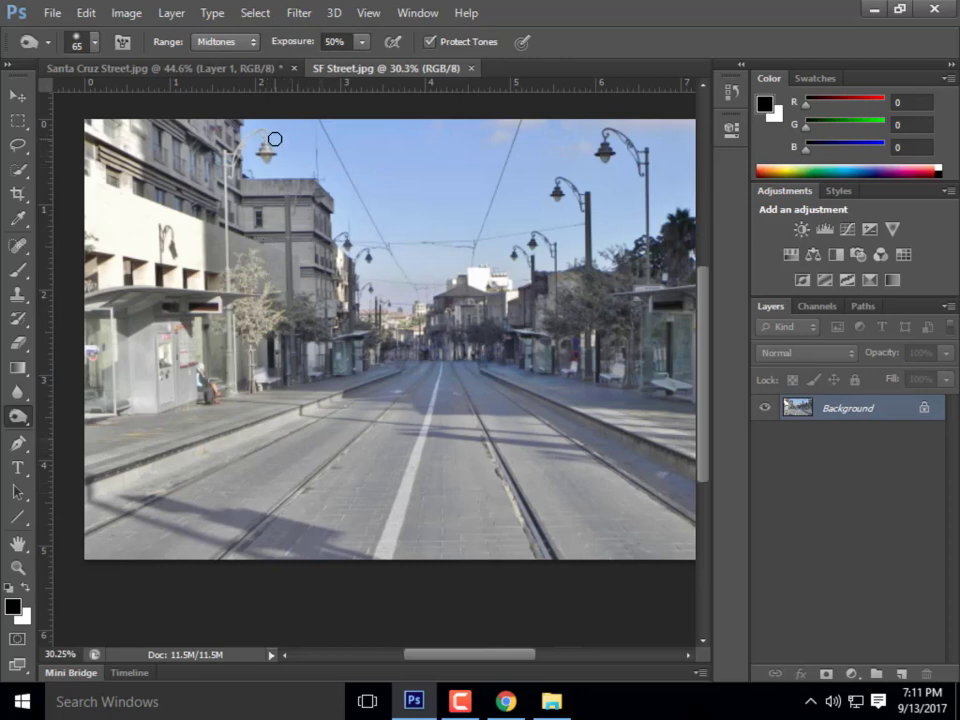
click(50, 13)
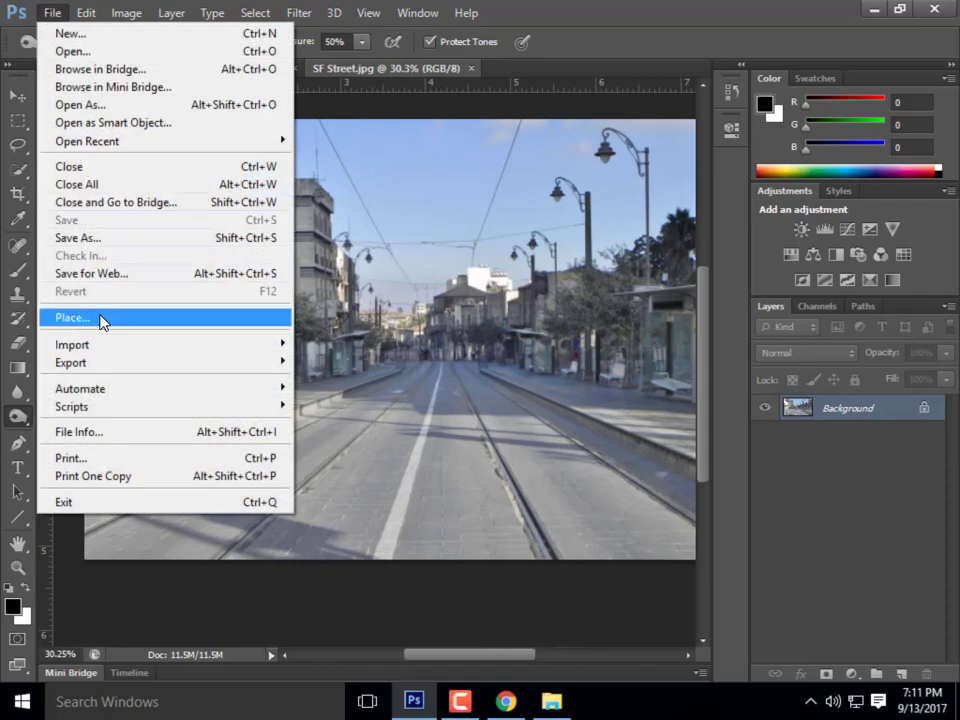
click(657, 20)
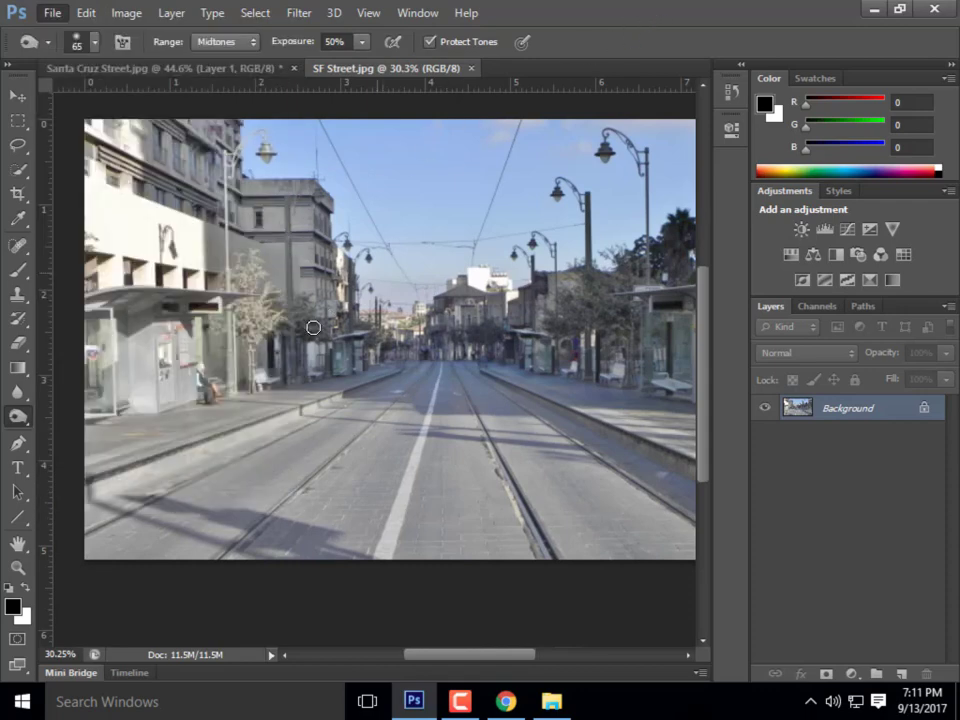
scroll(171, 388, down, 2)
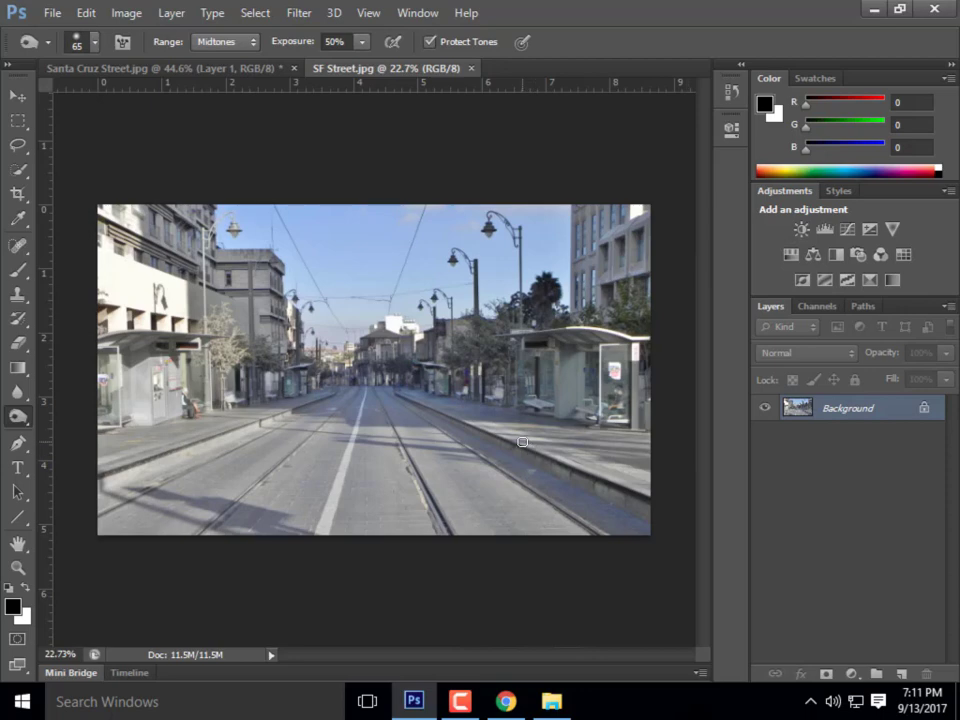
Convert the Background into Layer 0, then draw, move and delete a test line
double_click(924, 409)
click(651, 220)
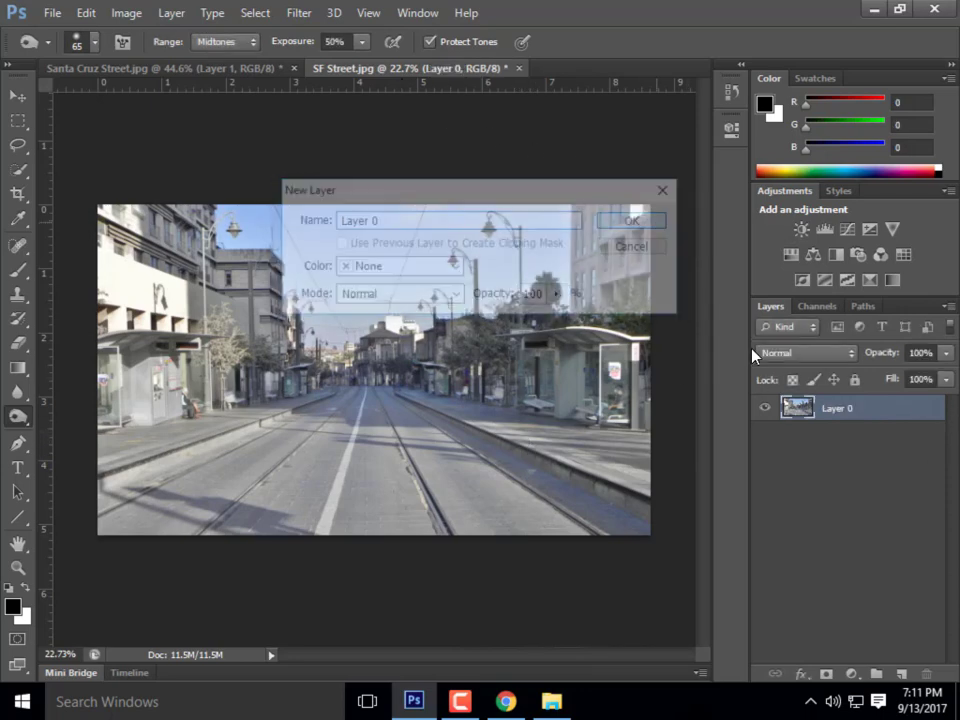
click(17, 518)
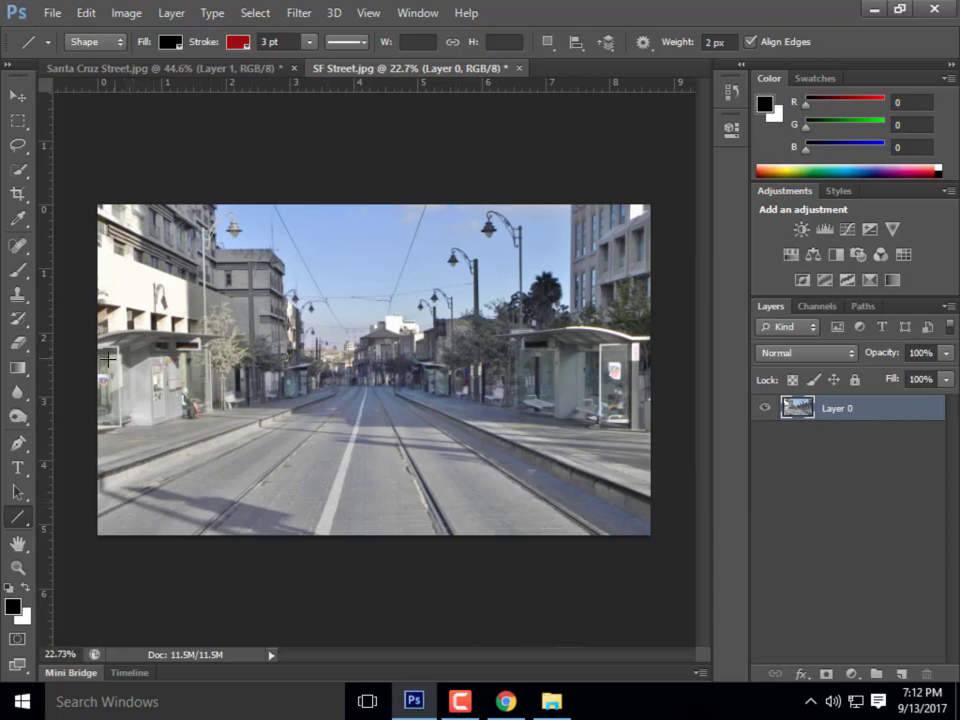
drag(95, 364, 667, 363)
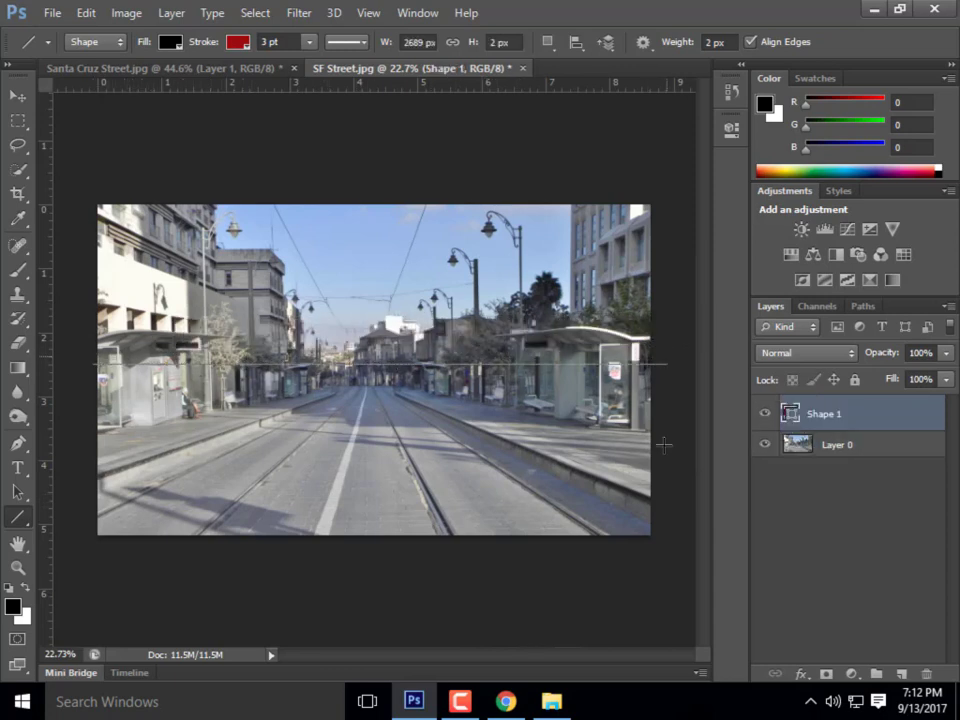
click(14, 97)
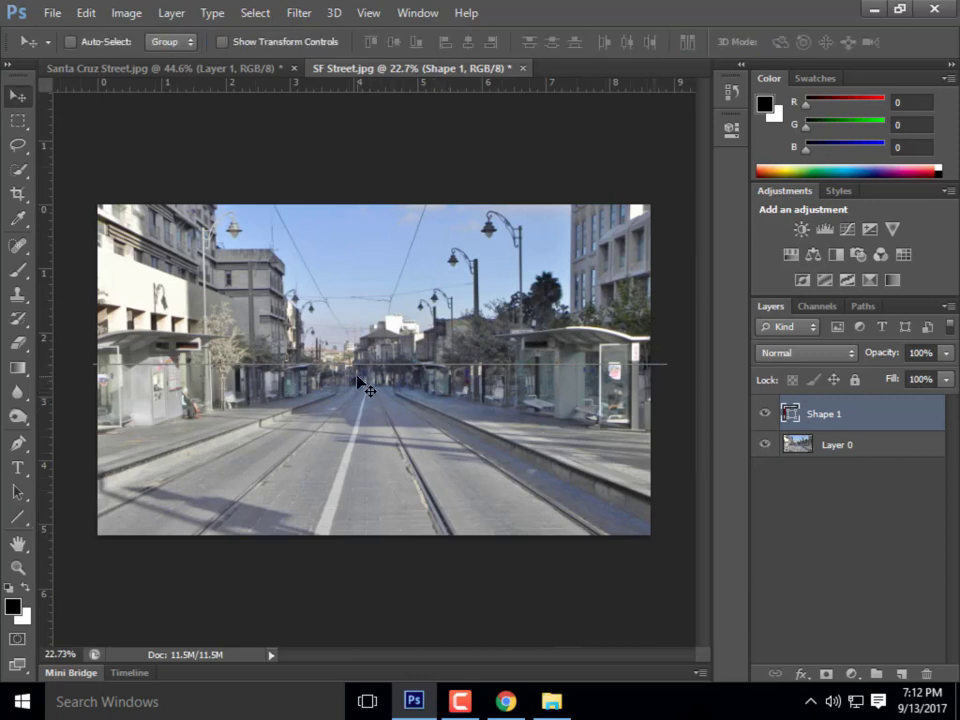
drag(362, 382, 357, 375)
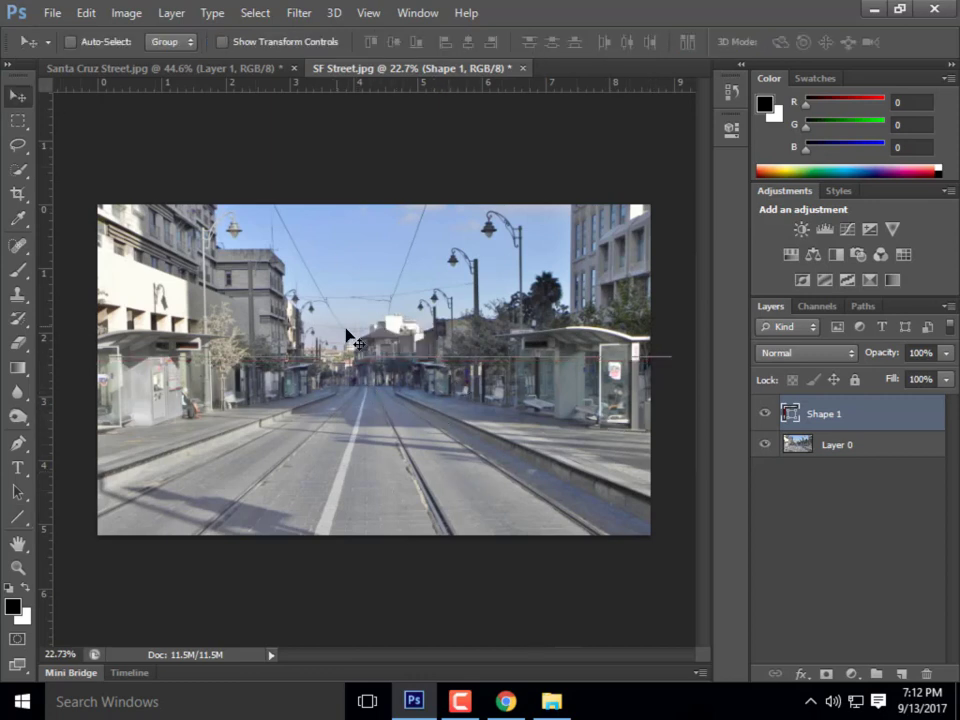
key(Delete)
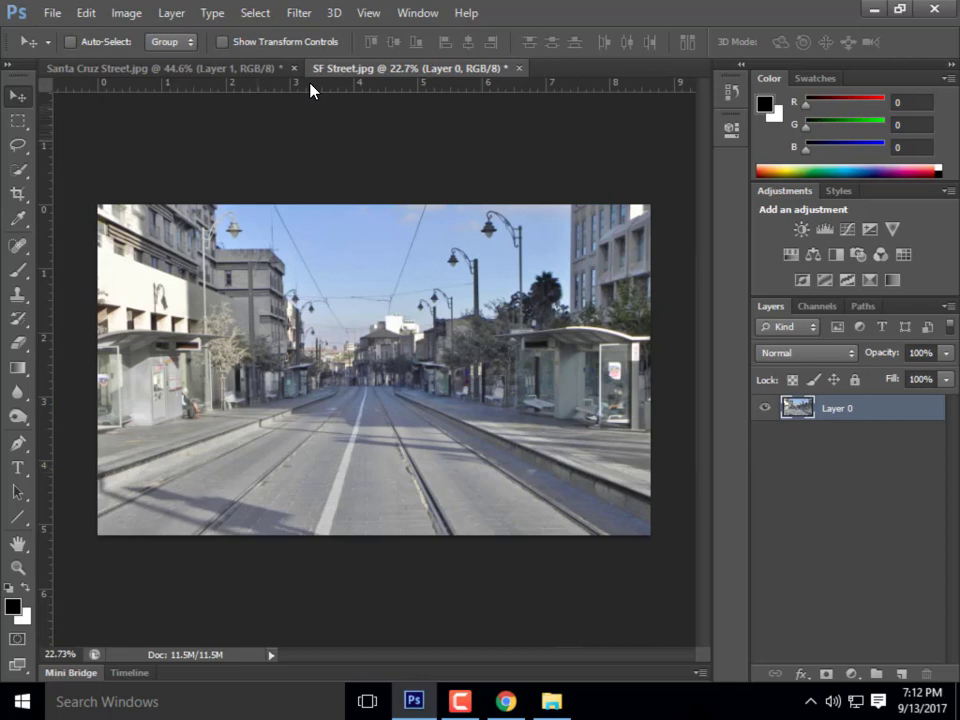
Add a horizontal guide at the horizon and two vertical guides, undoing an extra horizontal one
drag(310, 90, 384, 357)
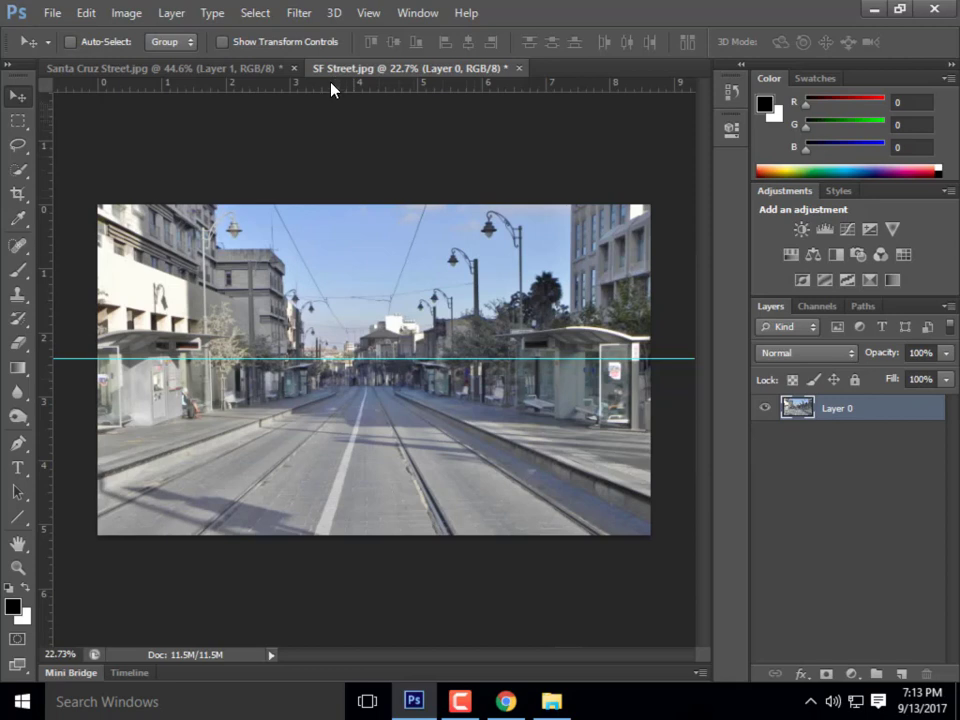
drag(332, 86, 320, 343)
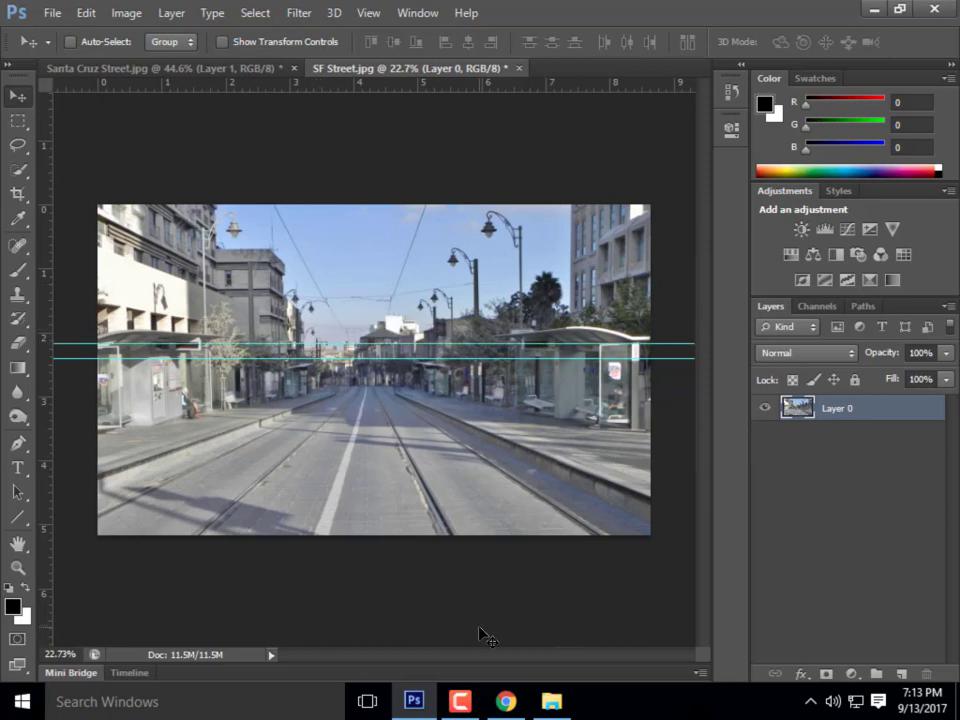
key(ctrl+z)
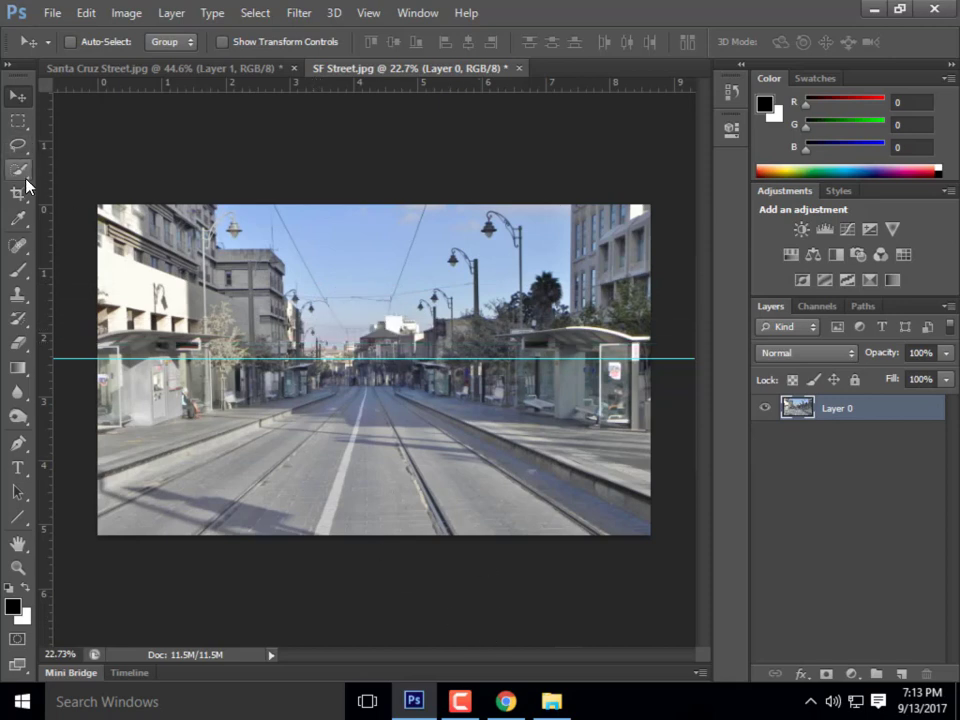
drag(40, 188, 259, 172)
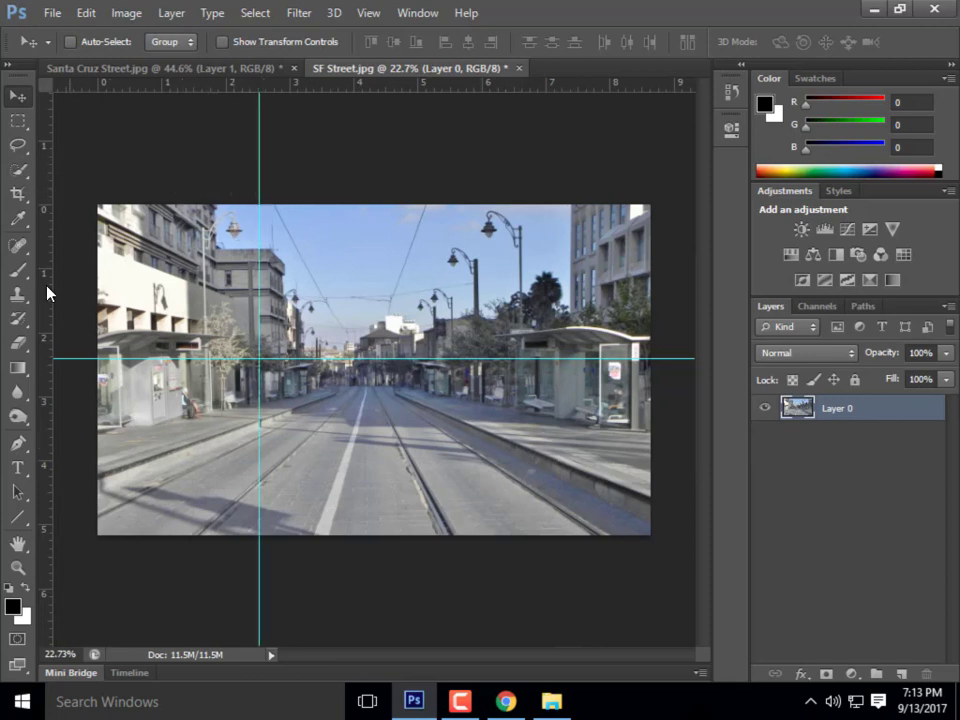
drag(47, 300, 464, 305)
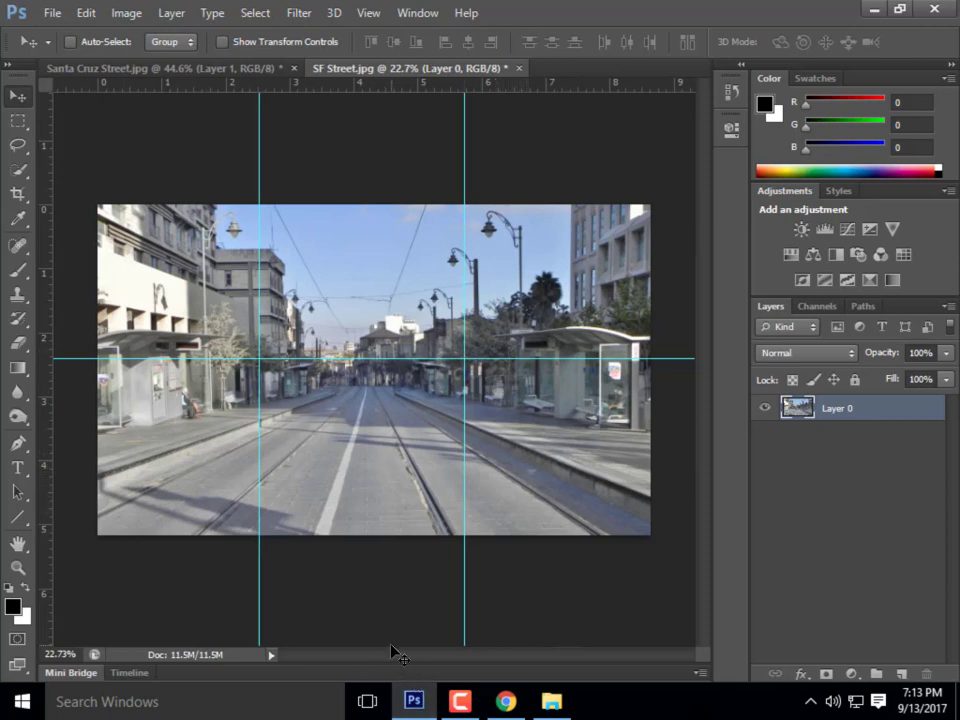
click(18, 518)
mouse_move(118, 493)
mouse_down()
mouse_move(322, 381)
mouse_move(366, 386)
mouse_up()
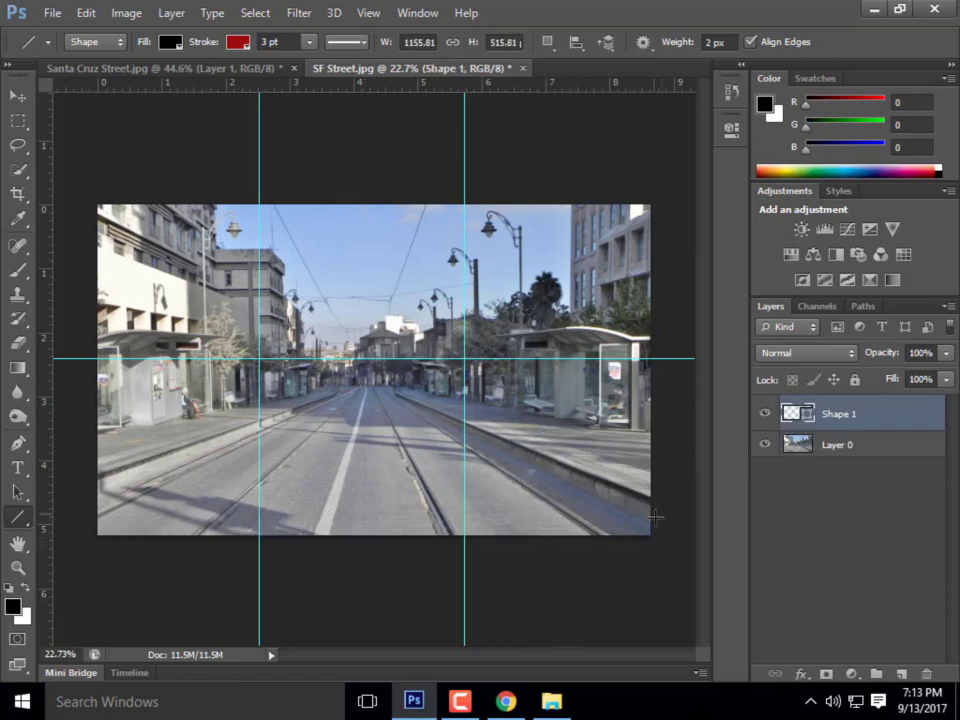
drag(655, 516, 372, 383)
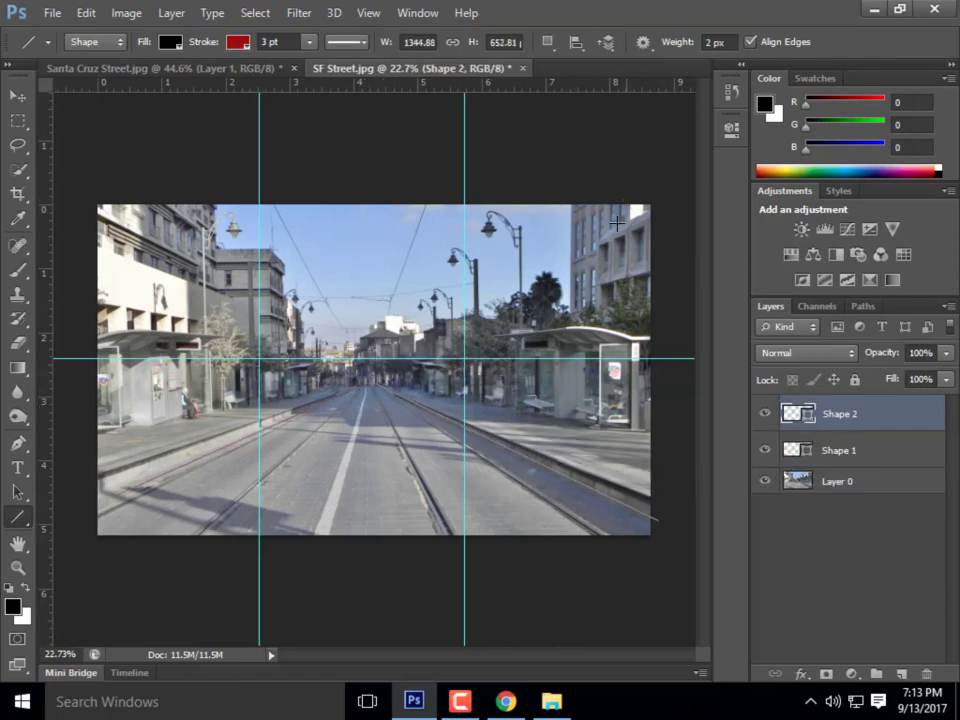
drag(524, 227, 381, 381)
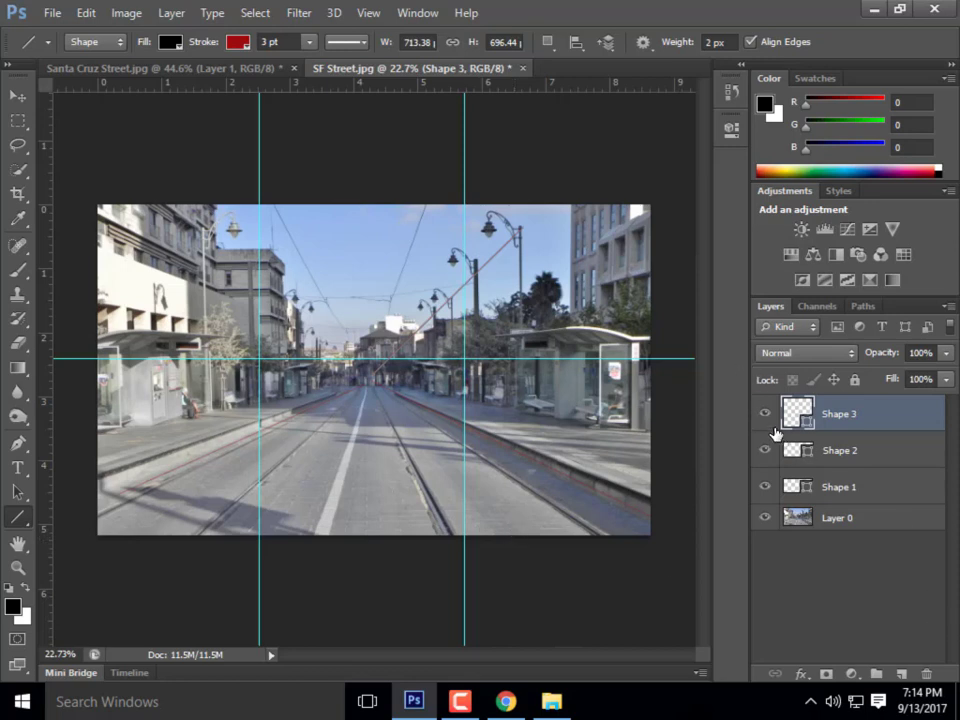
key(Delete)
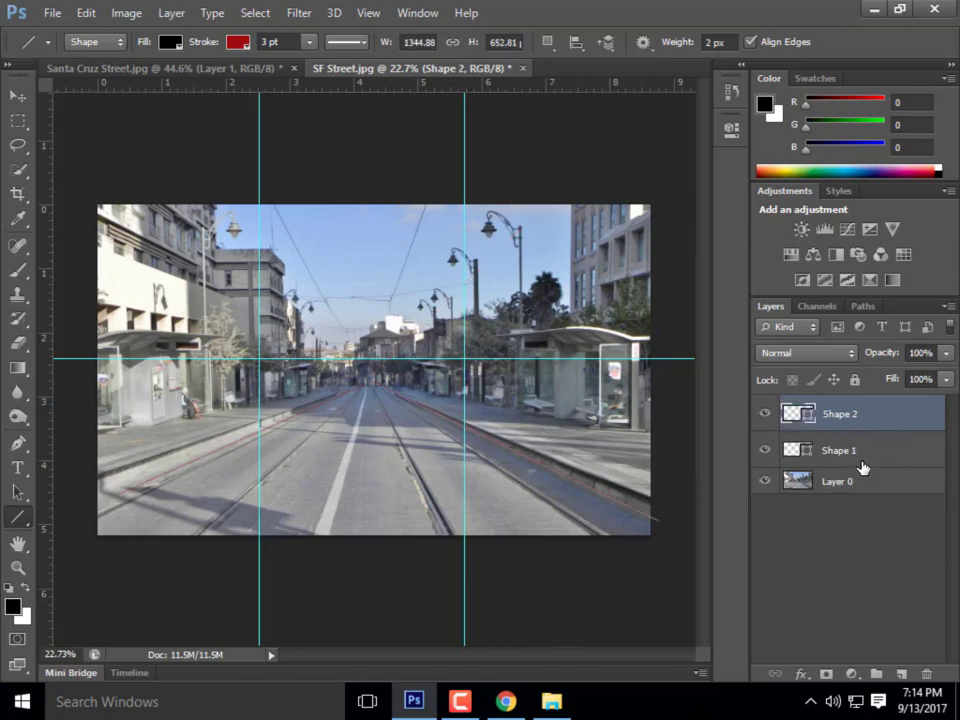
key(Delete)
key(Delete)
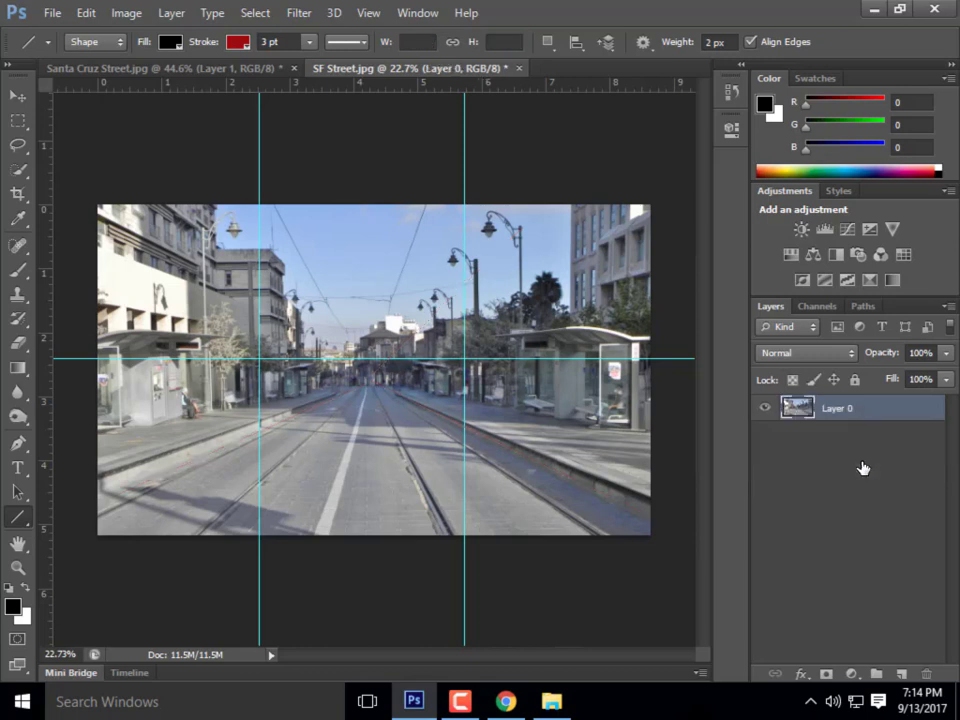
Place person-walking_color from Week 5B-Content > People into the street photo
click(50, 12)
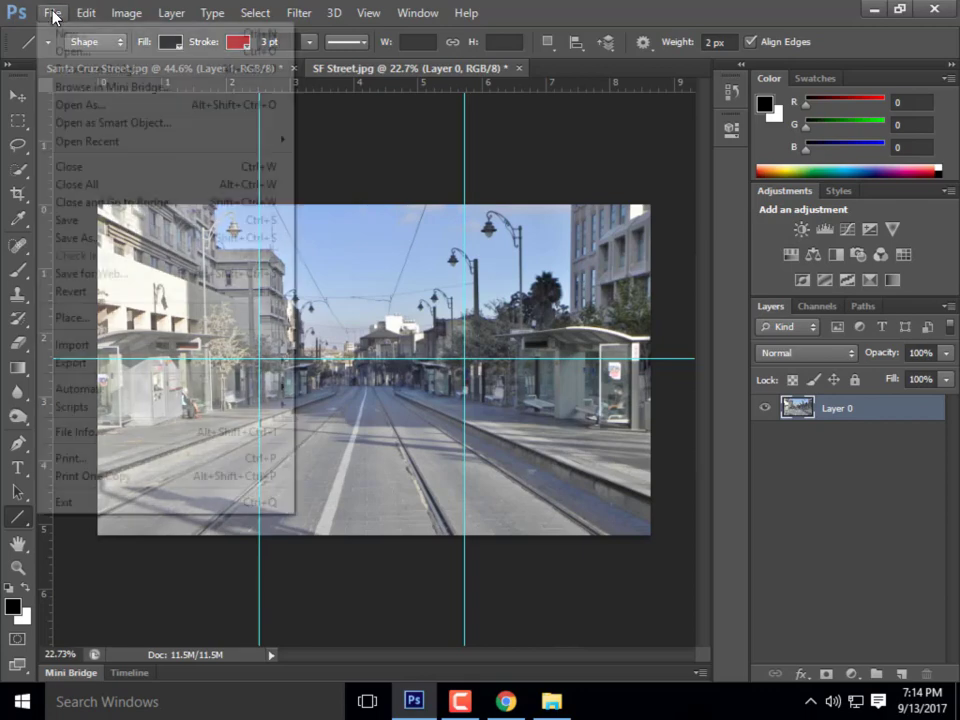
click(105, 316)
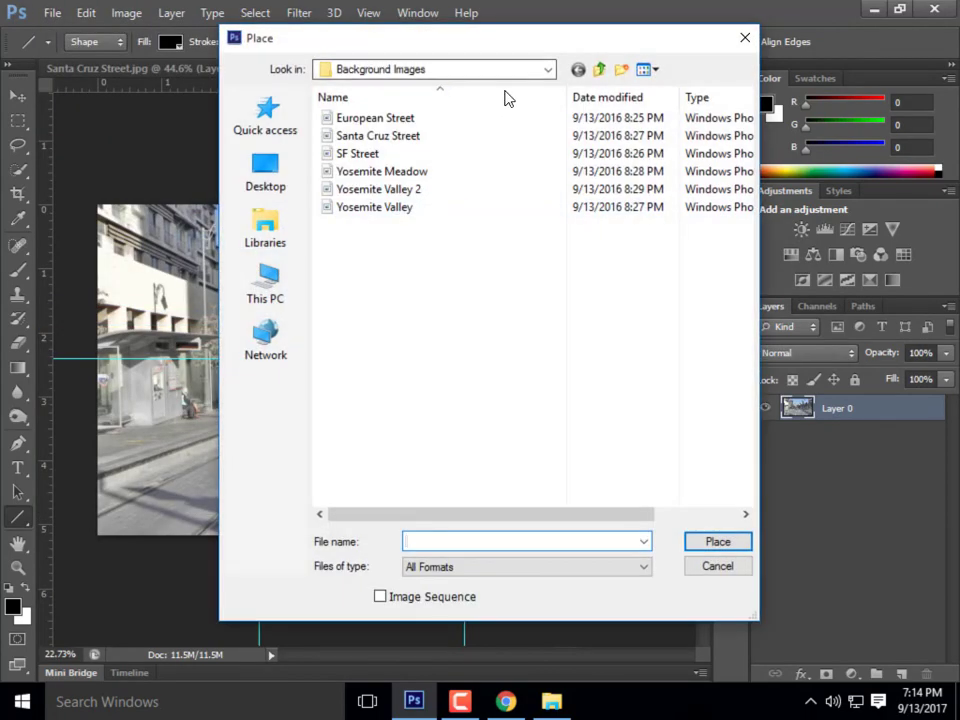
click(545, 70)
click(402, 207)
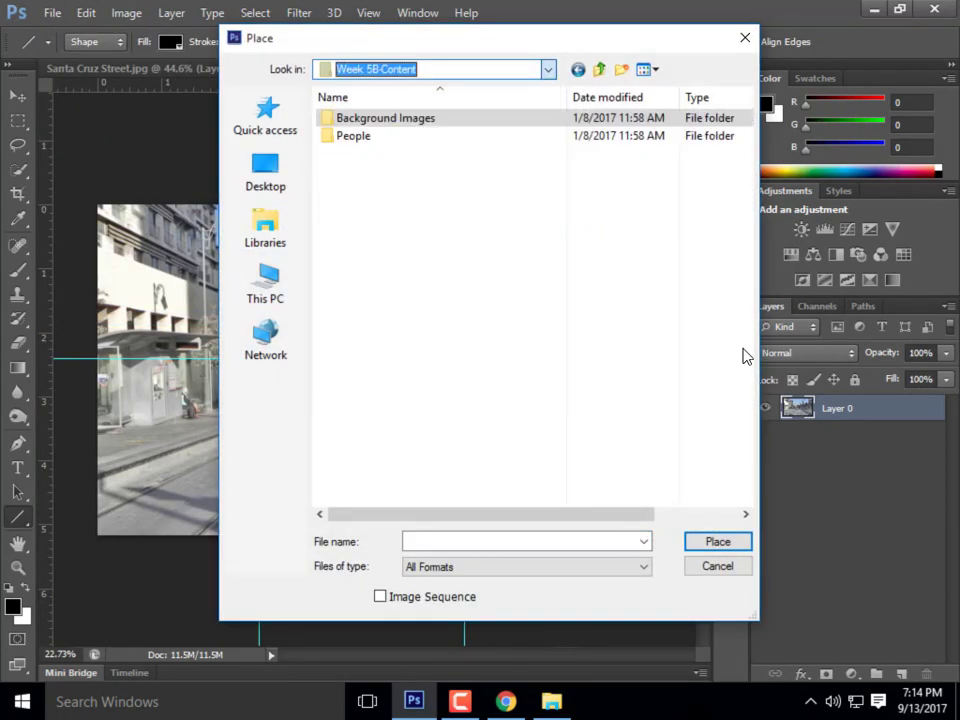
double_click(345, 137)
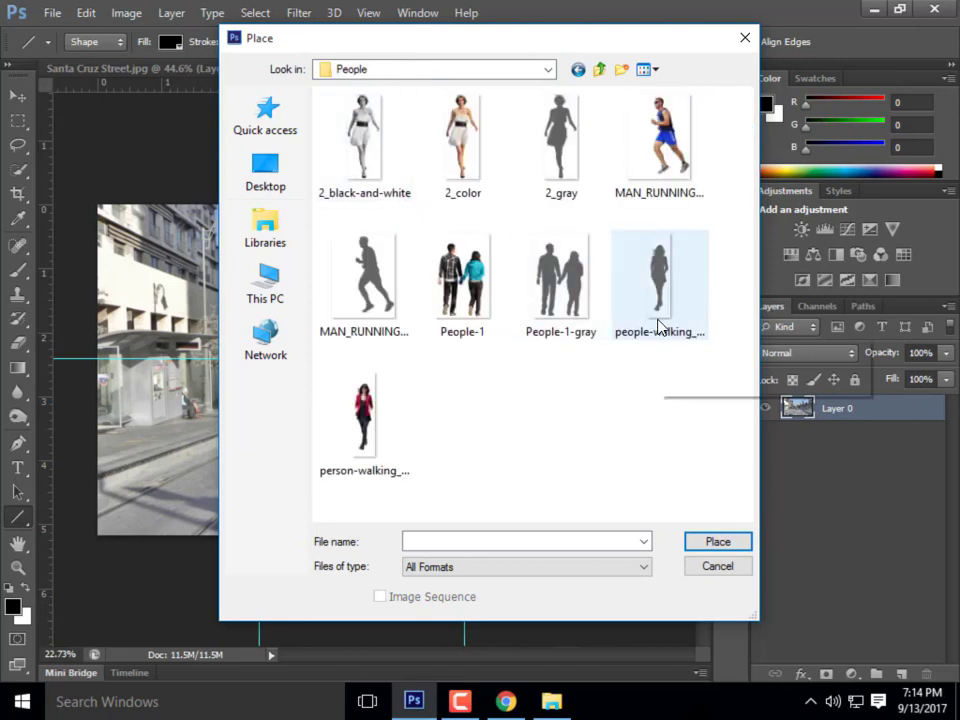
click(364, 420)
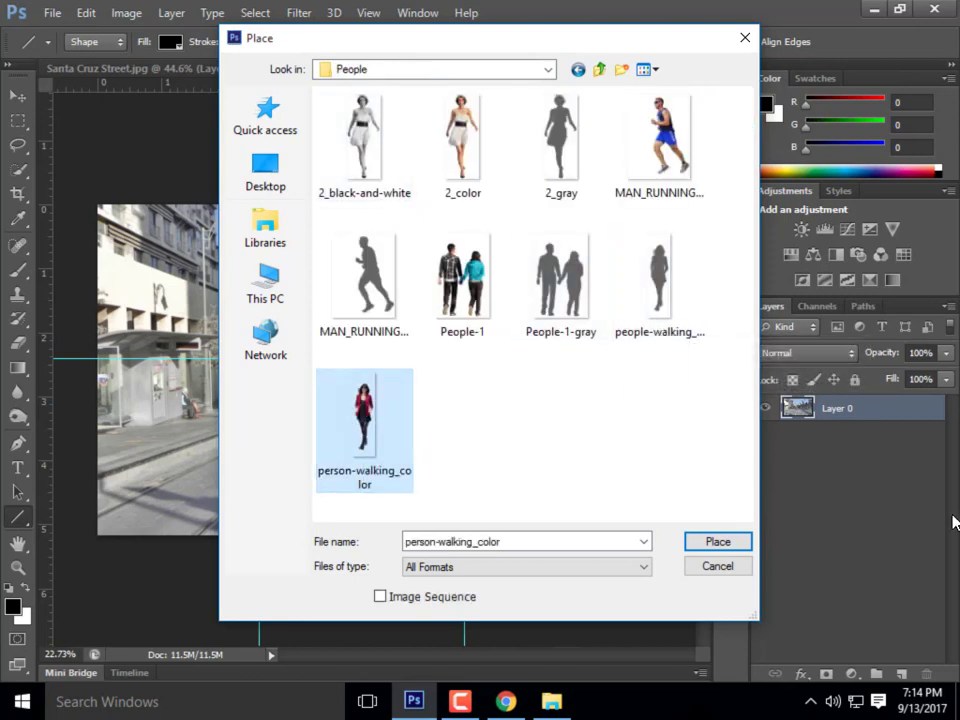
click(726, 543)
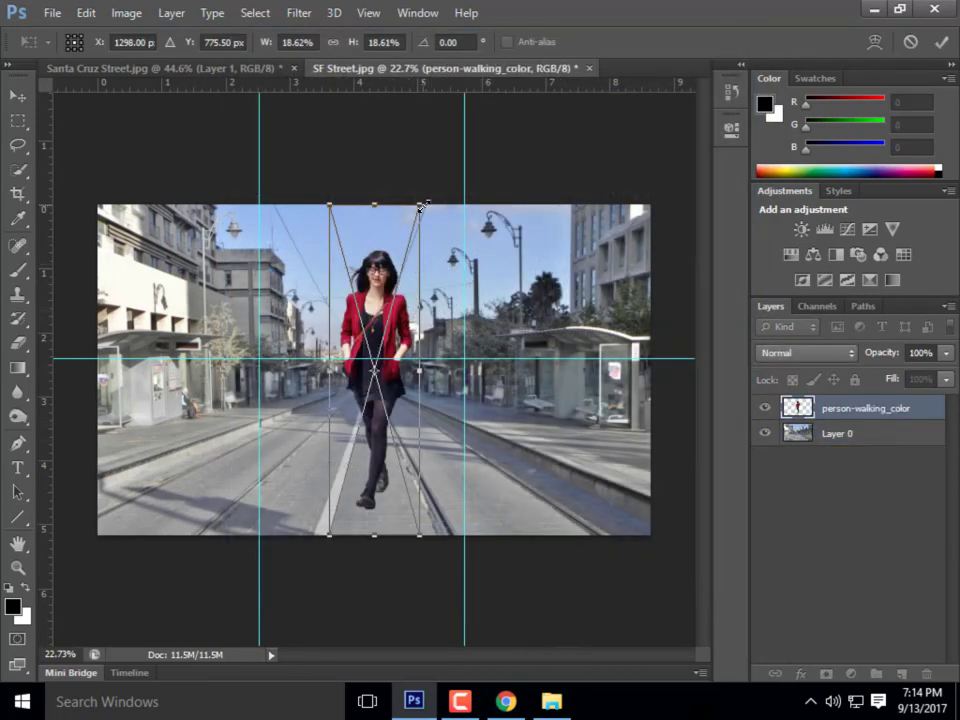
Scale the walking woman to about 8% and move her onto the left track
drag(421, 206, 341, 361)
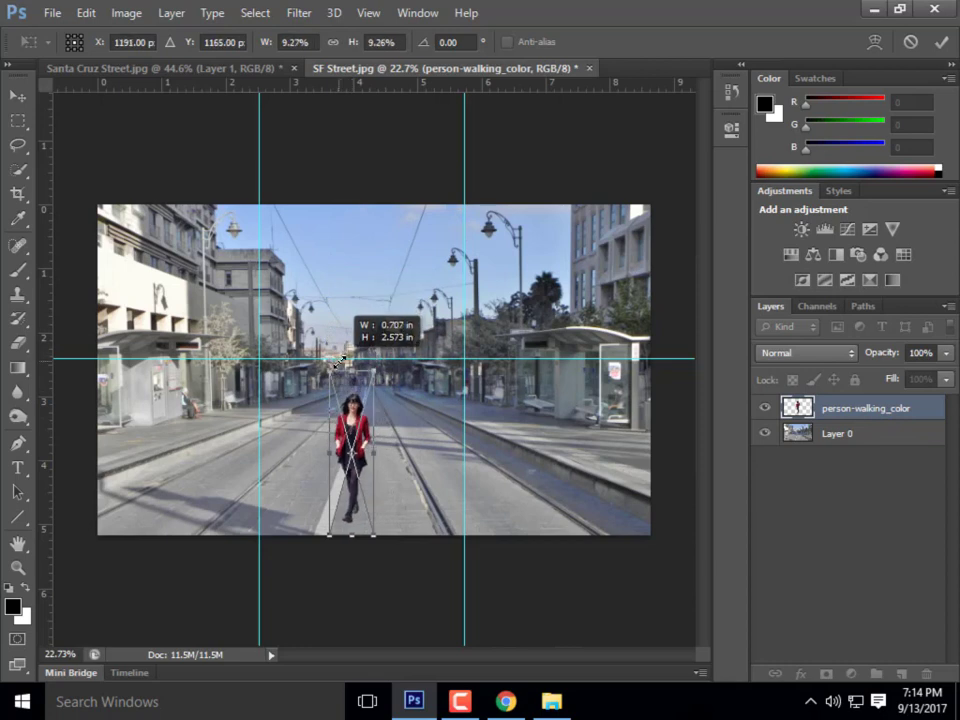
drag(362, 450, 280, 405)
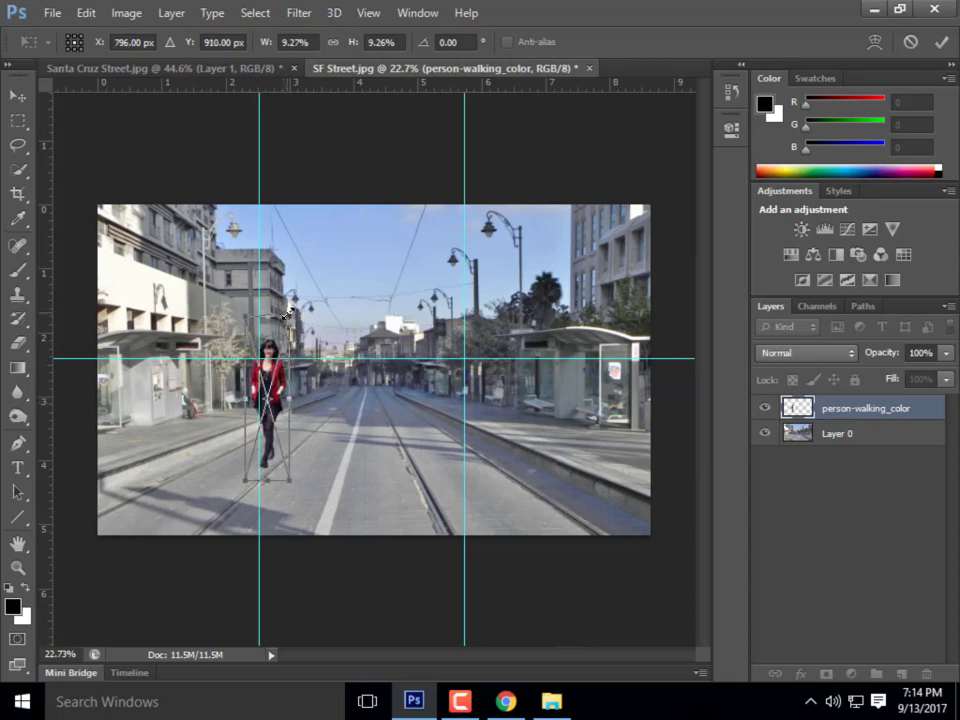
drag(286, 314, 279, 321)
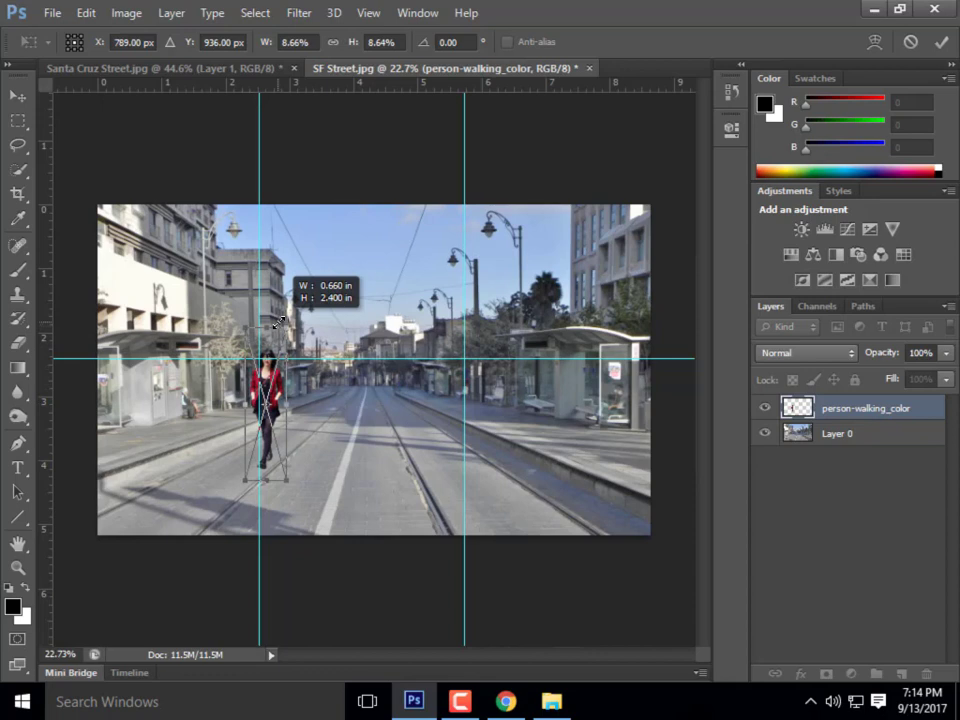
drag(279, 322, 278, 333)
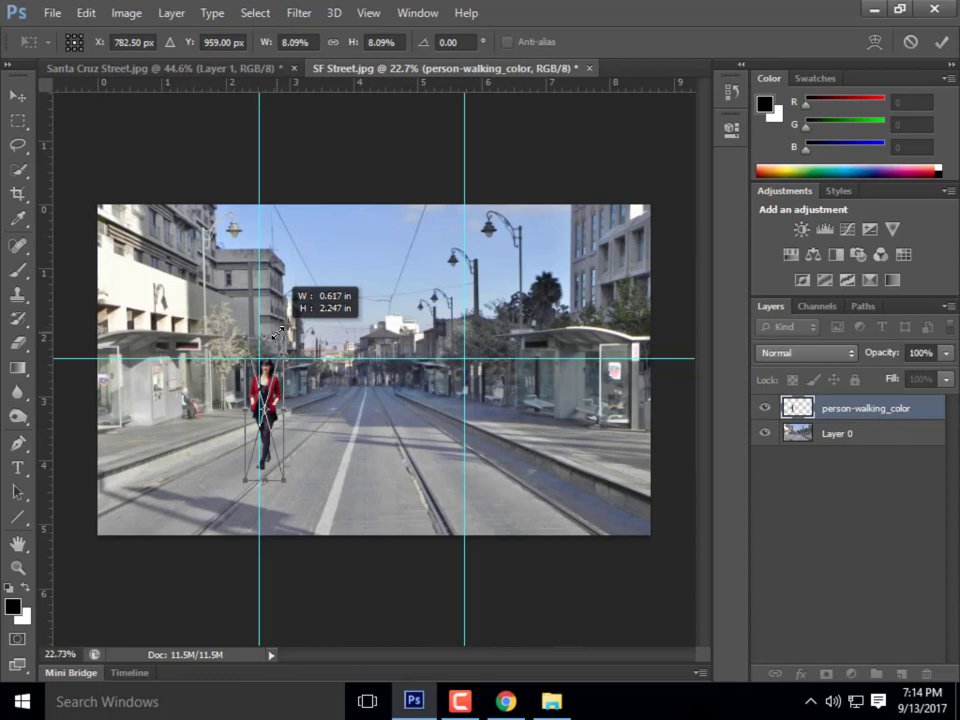
drag(280, 333, 280, 333)
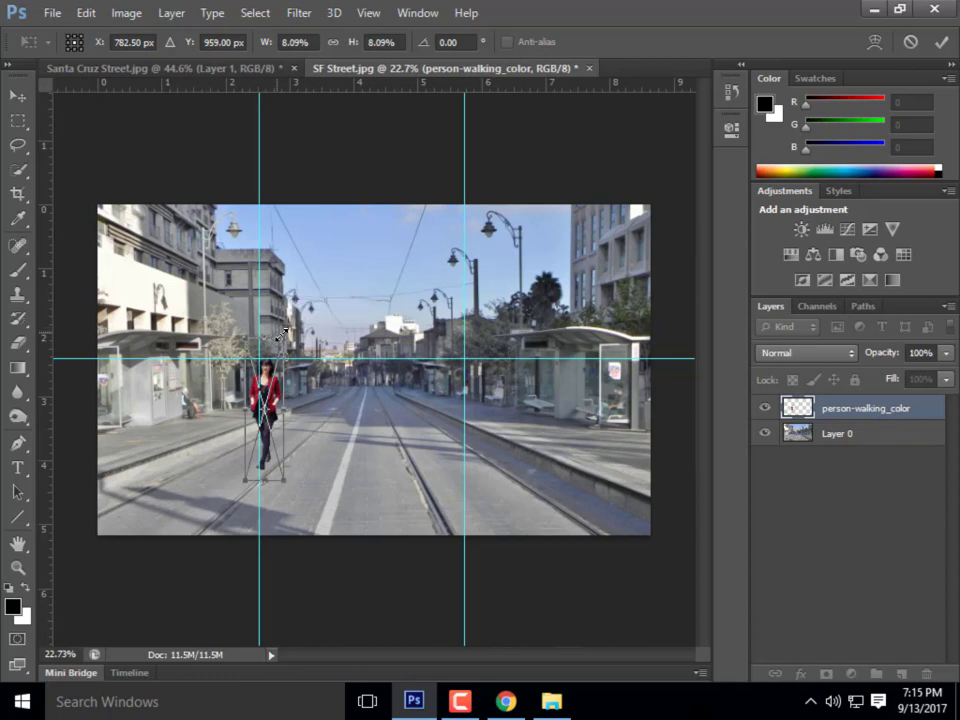
click(18, 95)
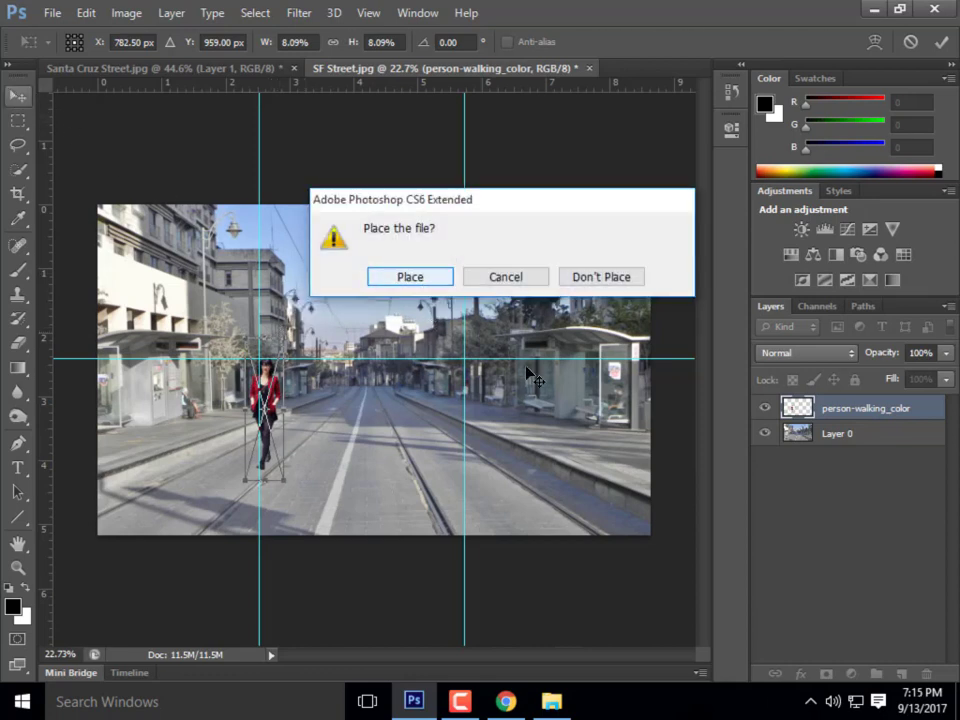
Commit the placed woman, lower the horizontal guide to 2.585 in, and switch to Chrome
click(394, 275)
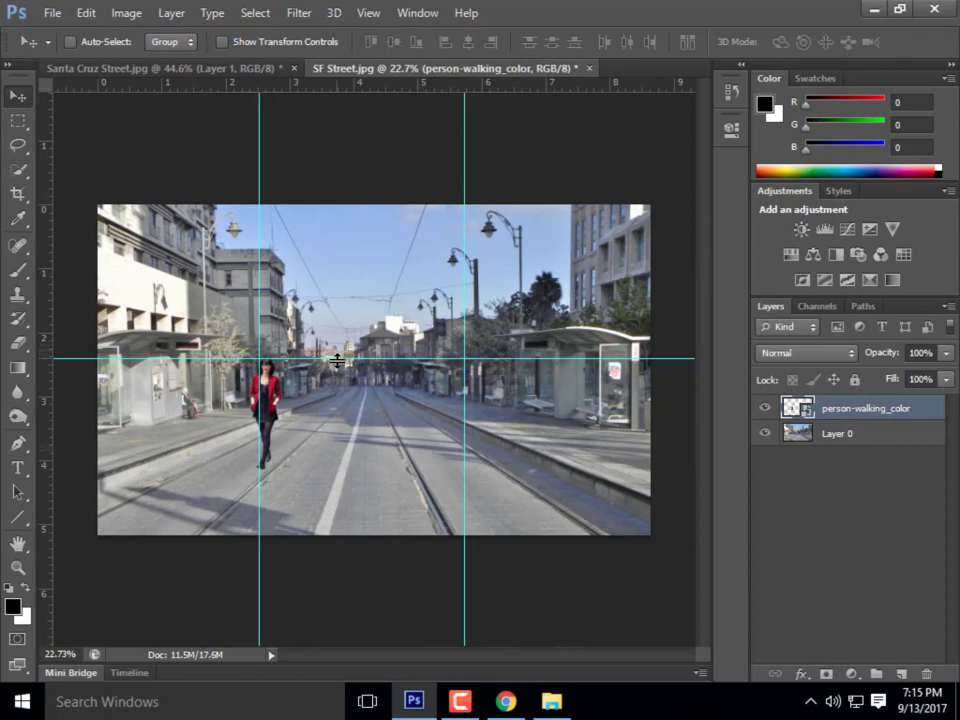
drag(337, 361, 337, 370)
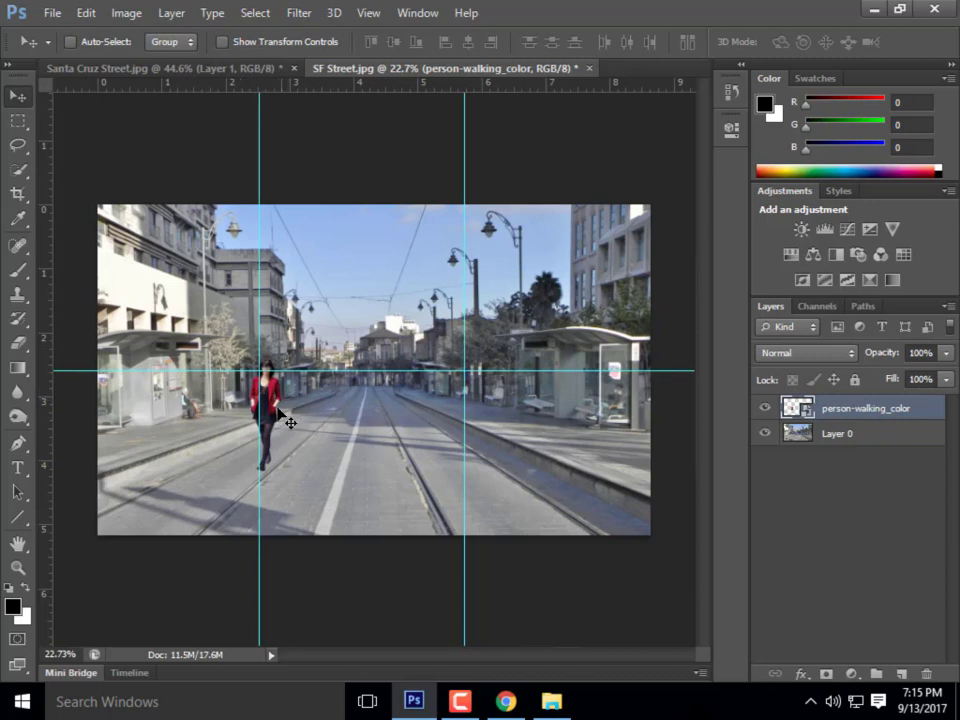
mouse_move(515, 715)
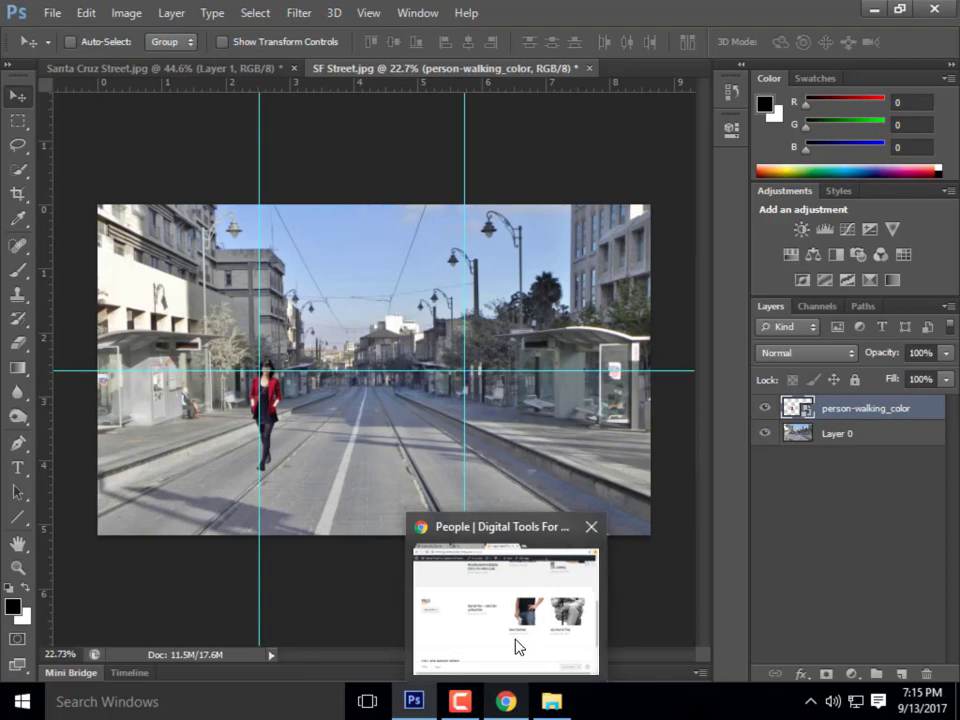
click(514, 643)
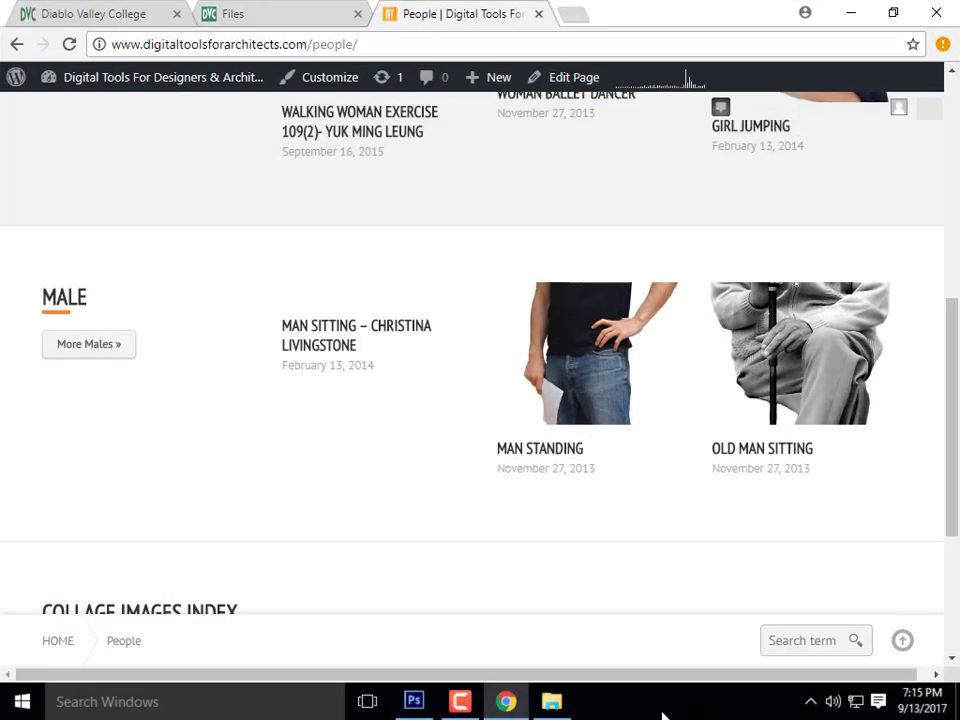
Scroll up to the Female cutouts on the People page, then minimize Chrome
scroll(300, 343, up, 4)
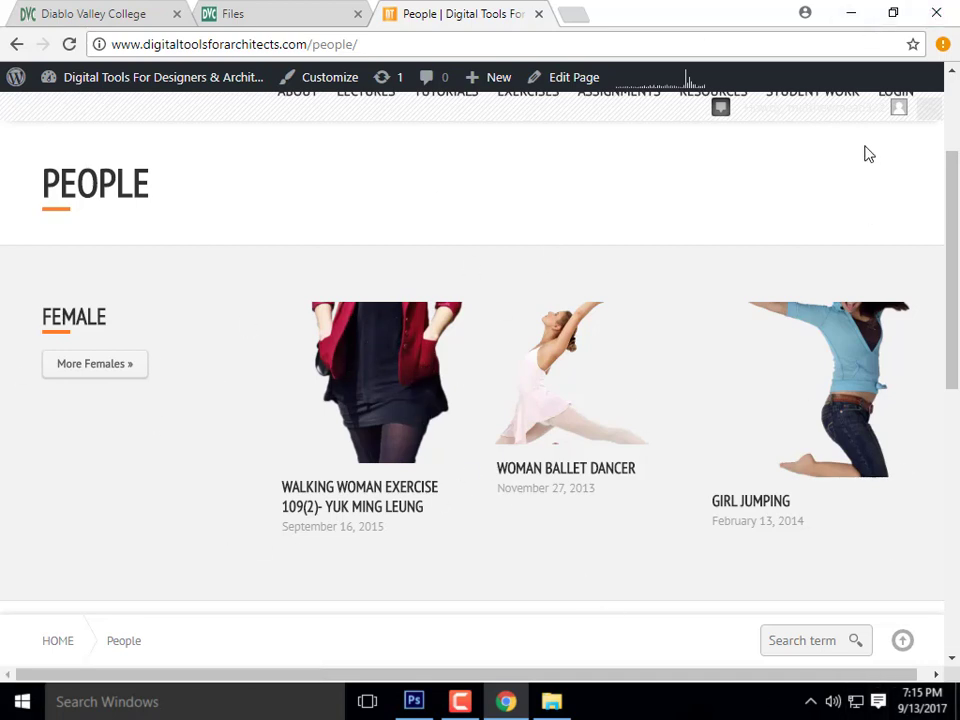
click(851, 13)
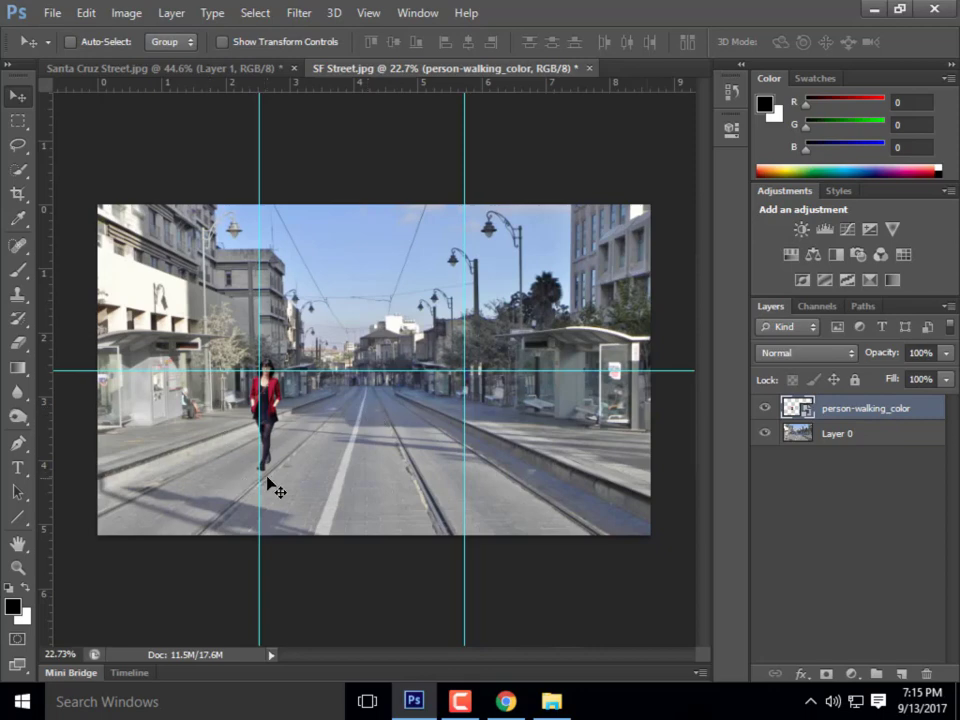
Rescale the walking woman to about 7.26% with Ctrl+T and commit it
scroll(262, 448, up, 3)
scroll(336, 467, down, 2)
scroll(306, 474, up, 2)
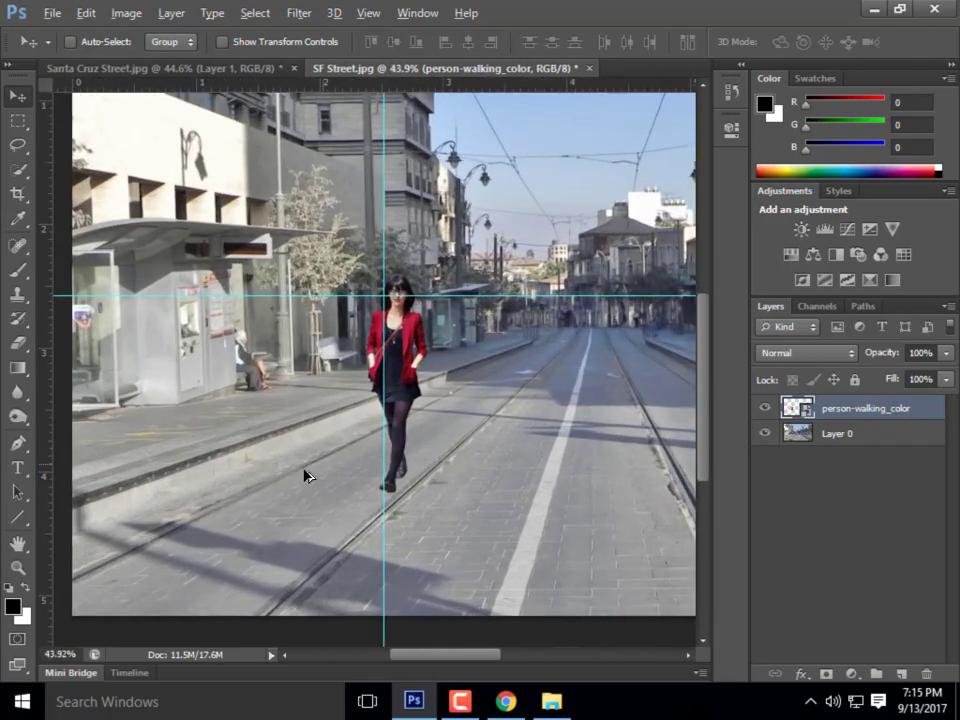
scroll(159, 452, down, 2)
scroll(159, 452, down, 1)
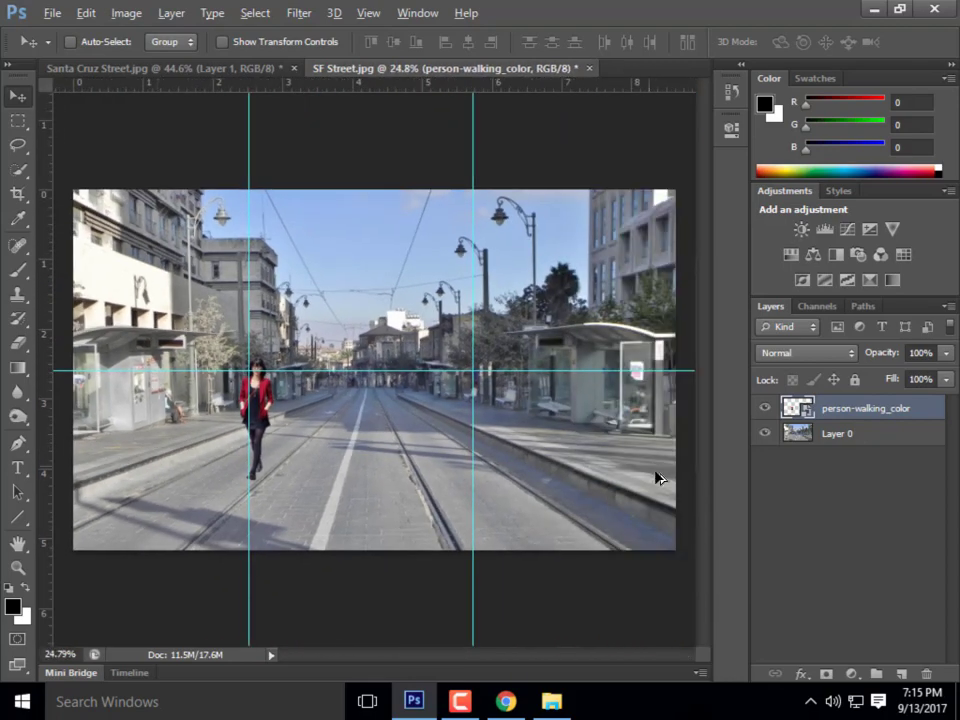
scroll(343, 444, up, 3)
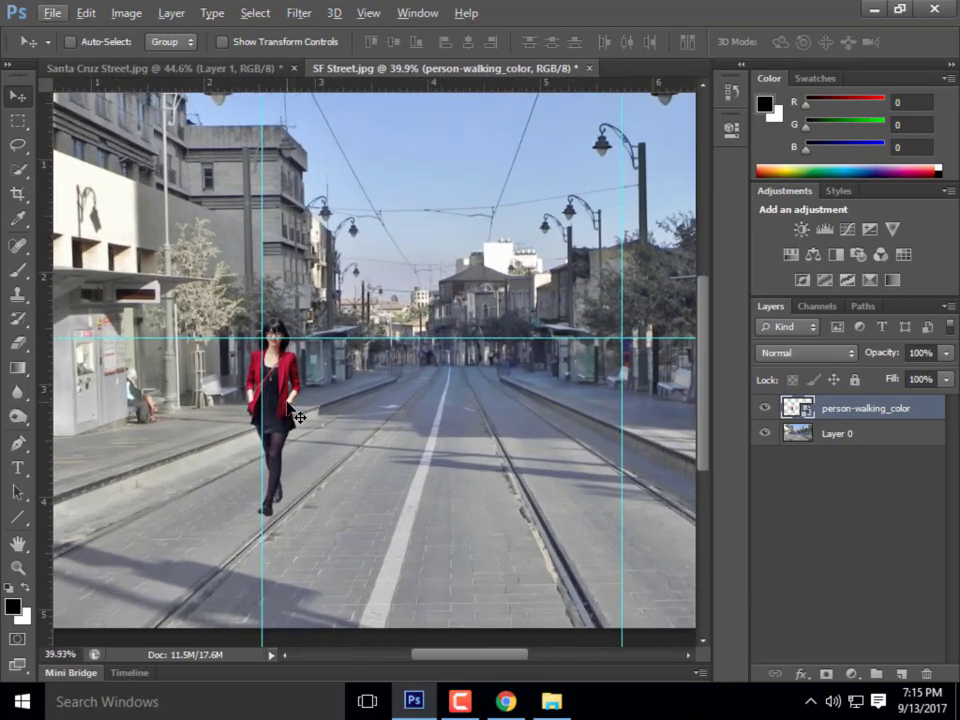
key(ctrl+t)
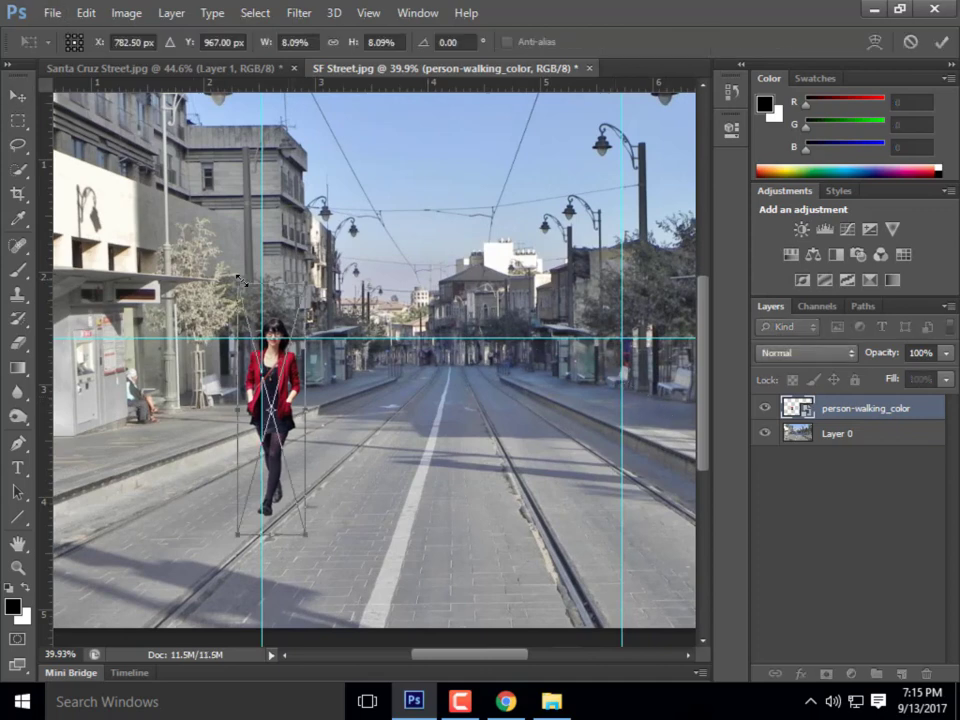
drag(300, 297, 288, 311)
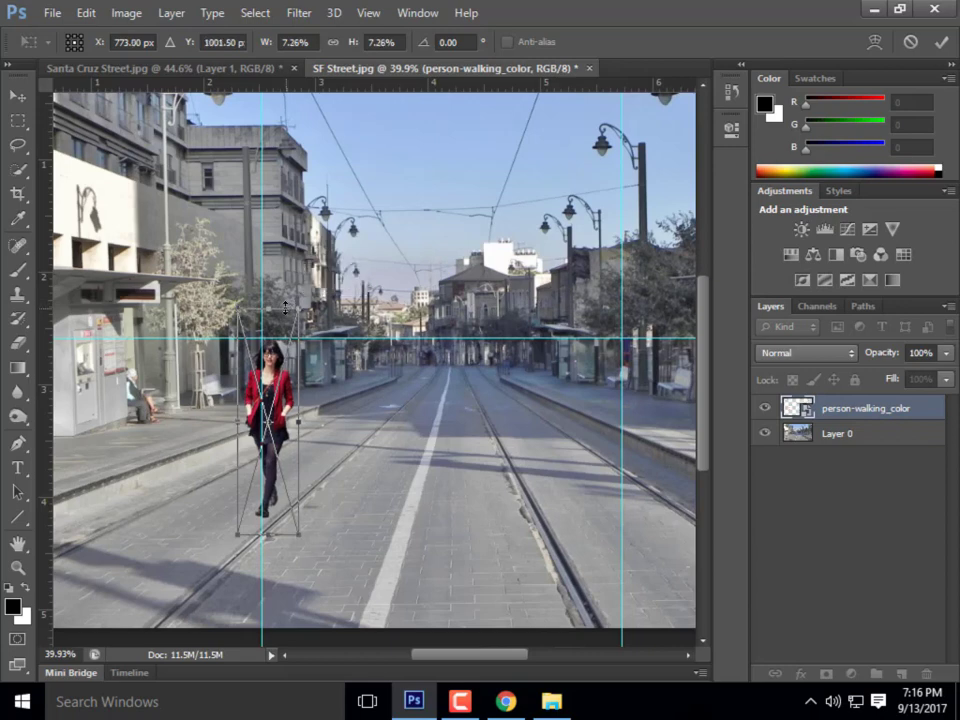
click(18, 95)
click(410, 277)
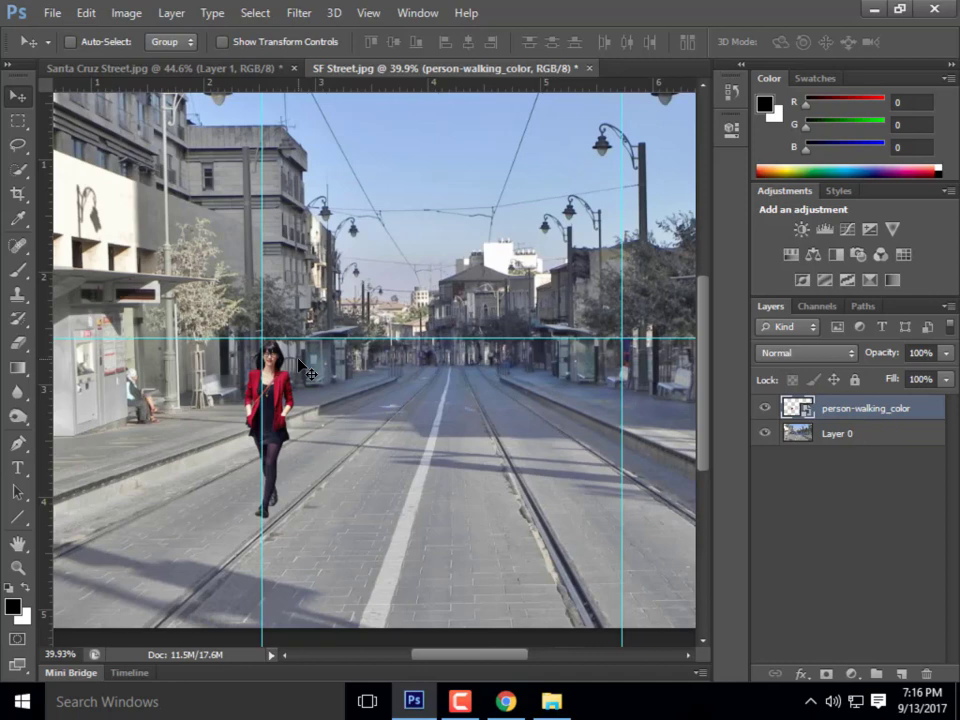
Reopen Free Transform on the woman and commit it unchanged
scroll(413, 300, down, 3)
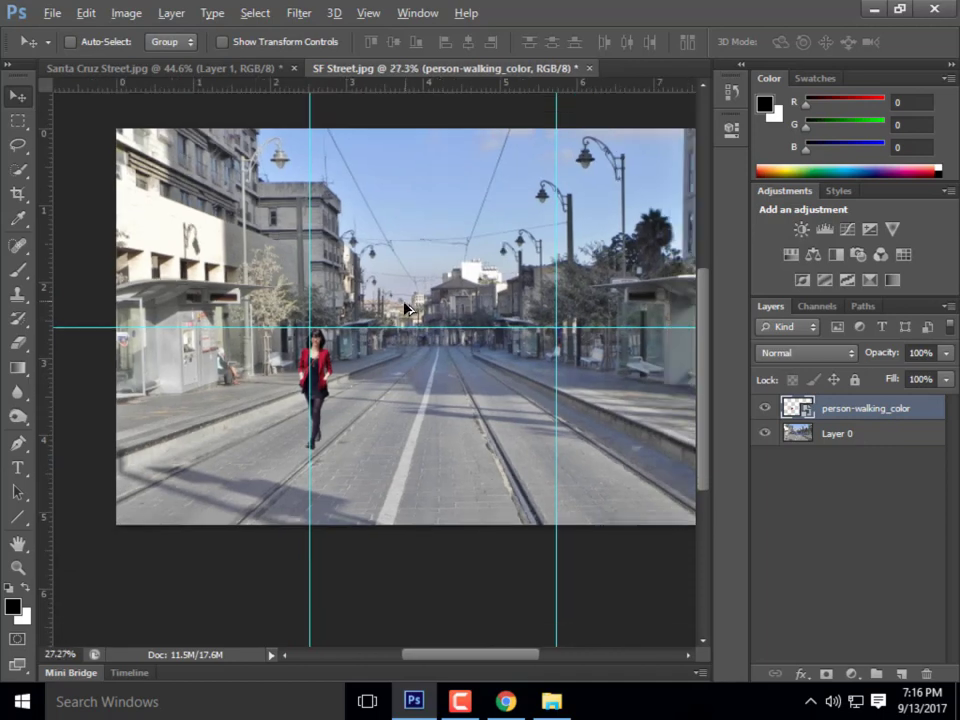
scroll(305, 383, up, 2)
scroll(305, 383, up, 1)
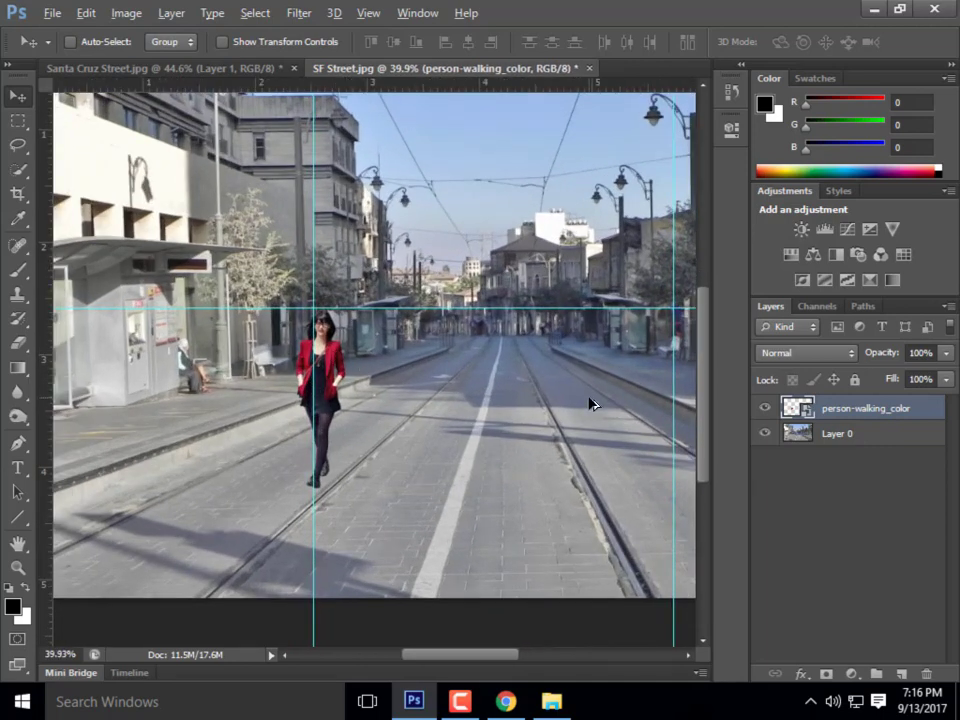
key(alt)
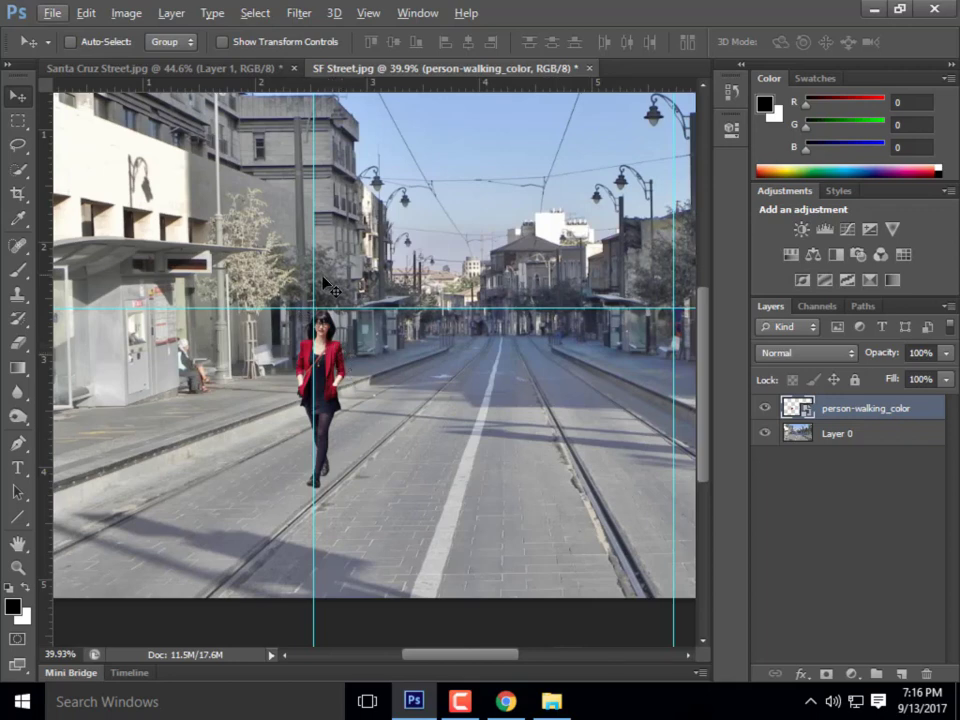
key(ctrl+t)
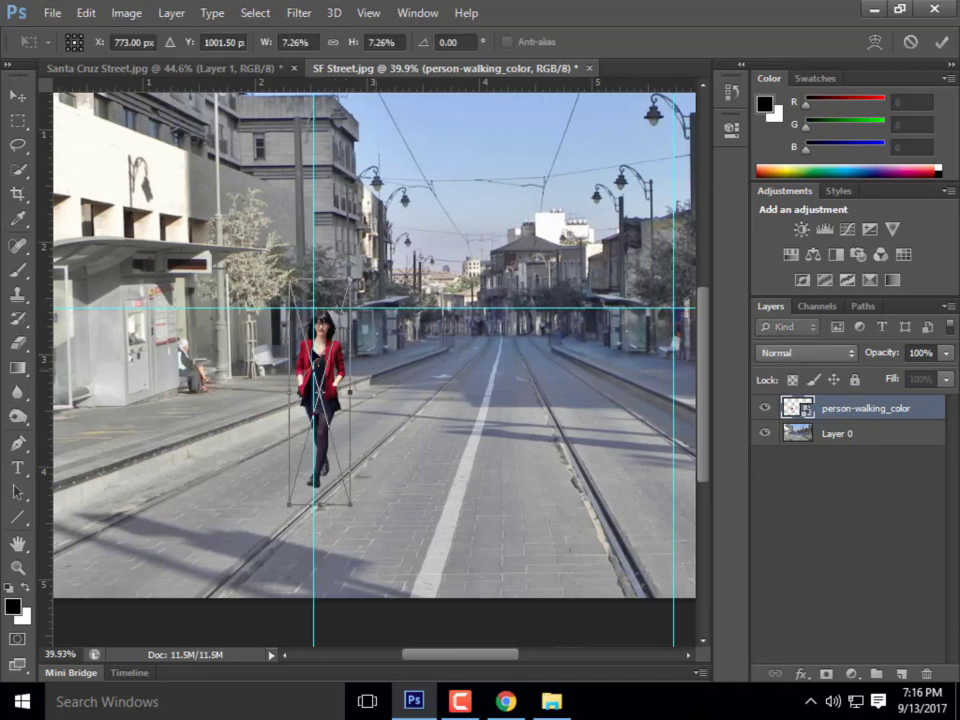
click(18, 95)
click(385, 272)
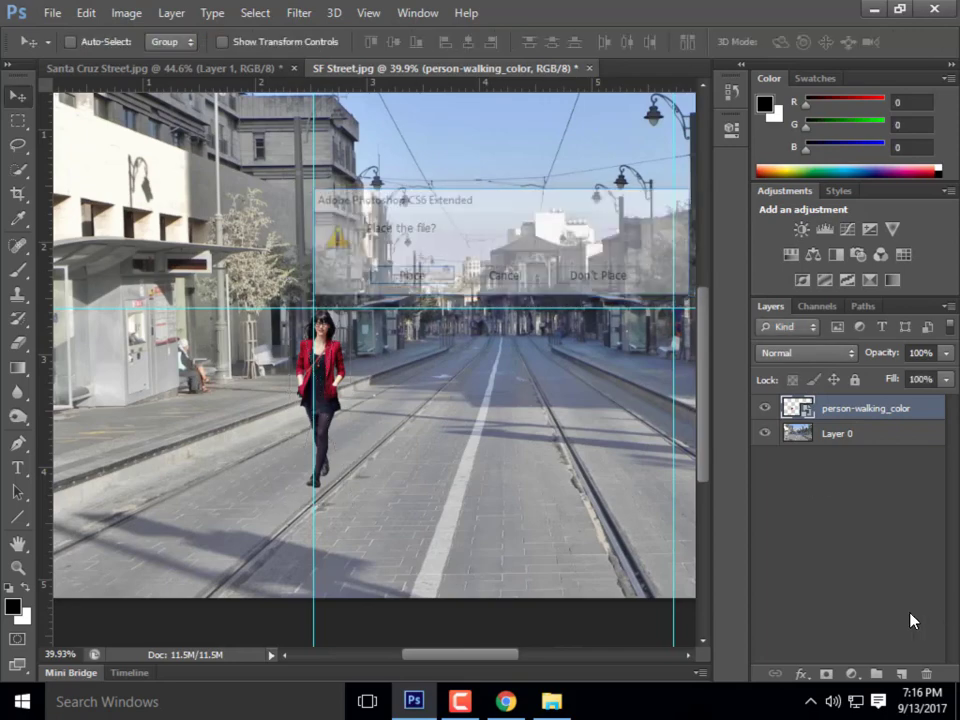
scroll(343, 392, down, 2)
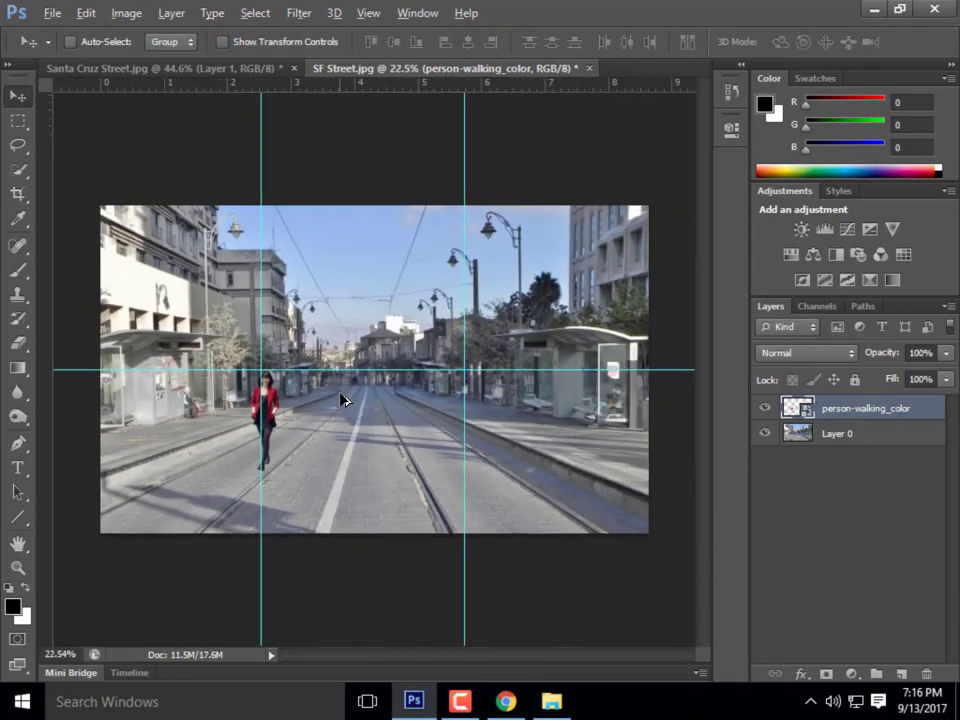
scroll(343, 400, up, 3)
scroll(341, 440, down, 1)
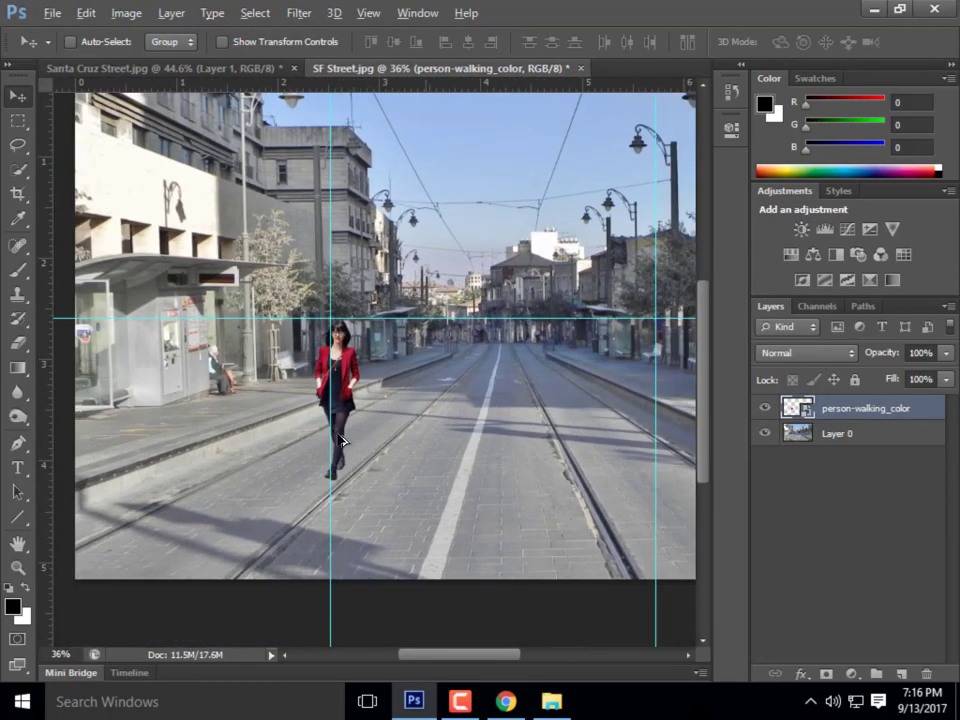
scroll(519, 388, up, 1)
scroll(489, 347, down, 3)
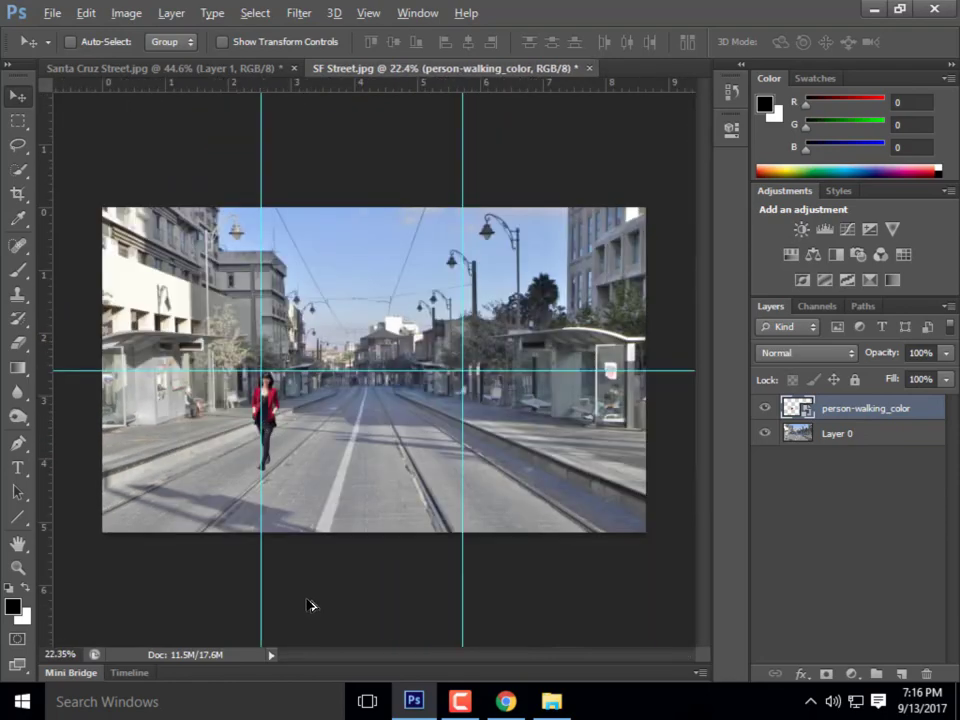
scroll(300, 420, up, 2)
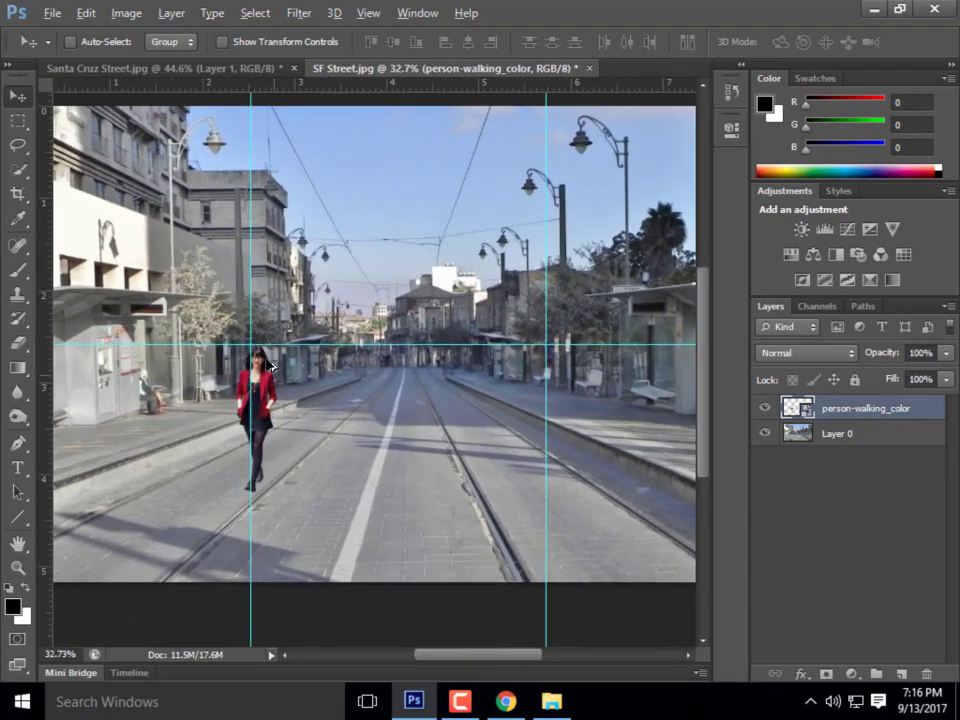
scroll(215, 450, down, 1)
scroll(215, 450, up, 2)
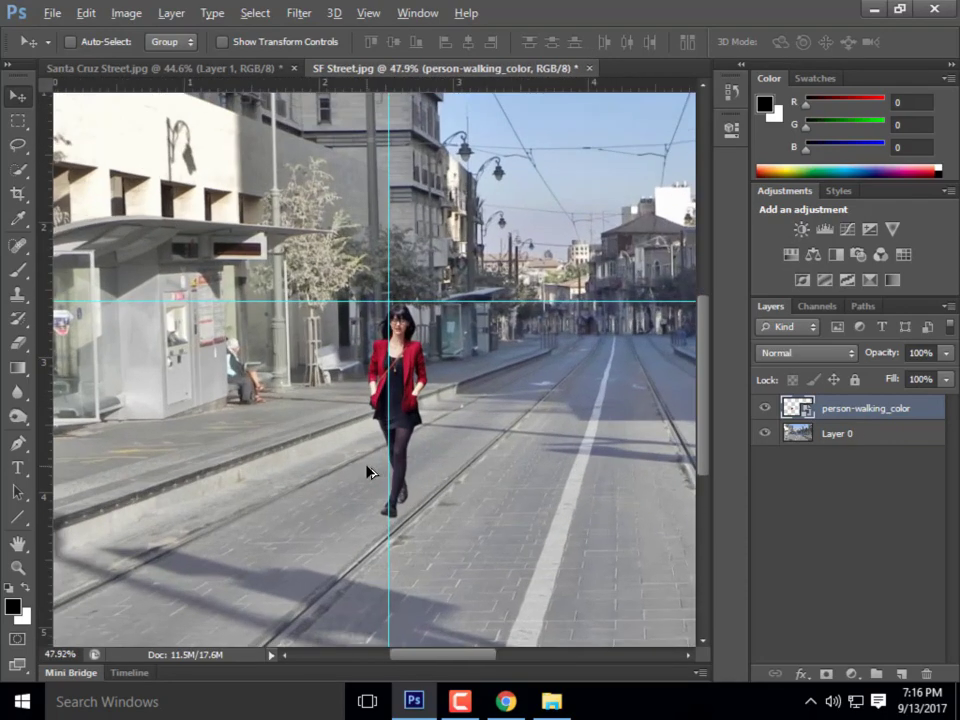
Place the people-walking_gray silhouette image into the street photo
click(52, 13)
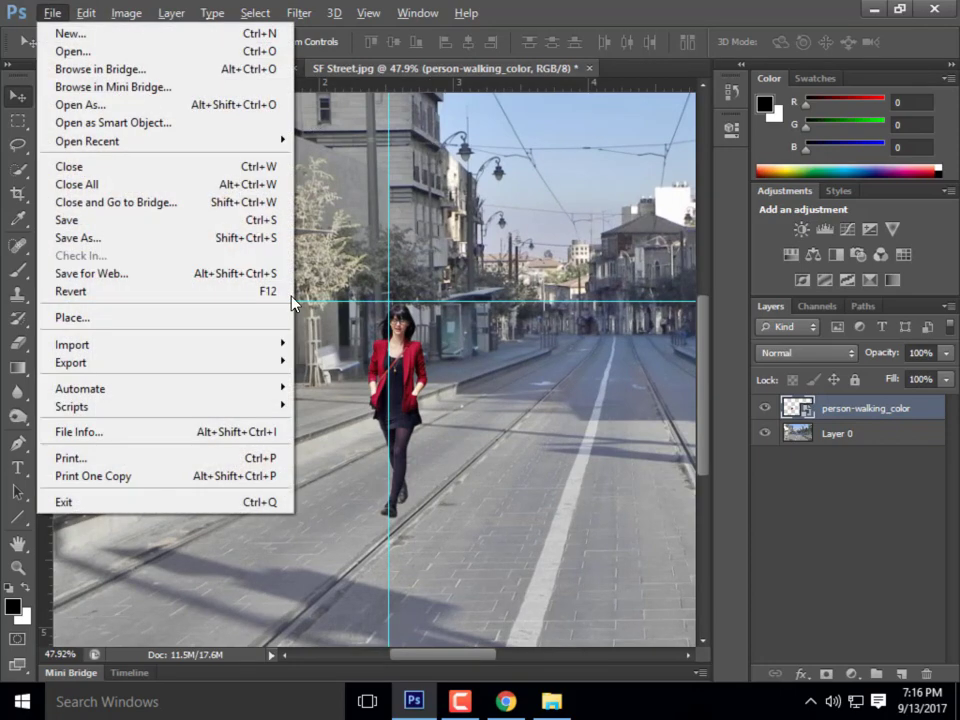
click(115, 317)
click(632, 313)
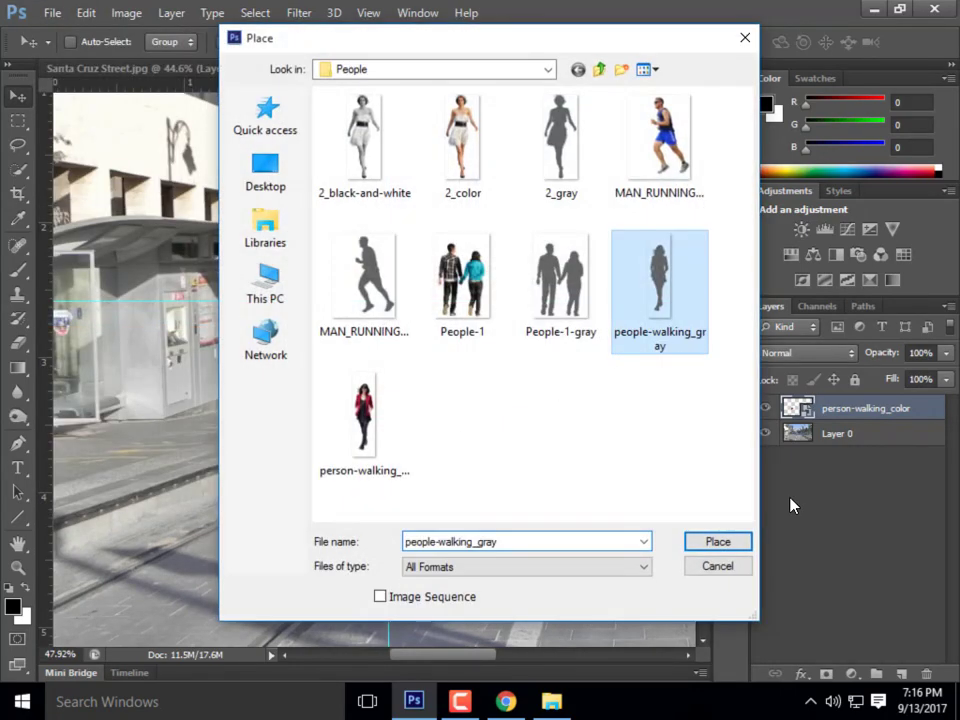
click(718, 542)
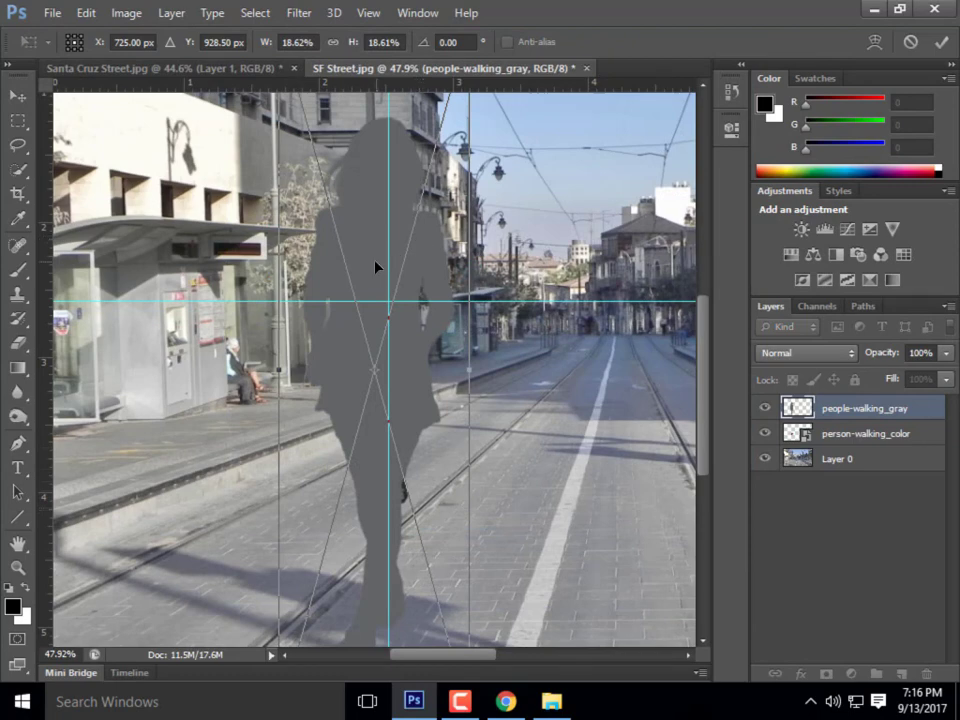
Scale the grey silhouette down to about 7.5% and apply it
scroll(375, 267, right, 1)
scroll(405, 262, down, 4)
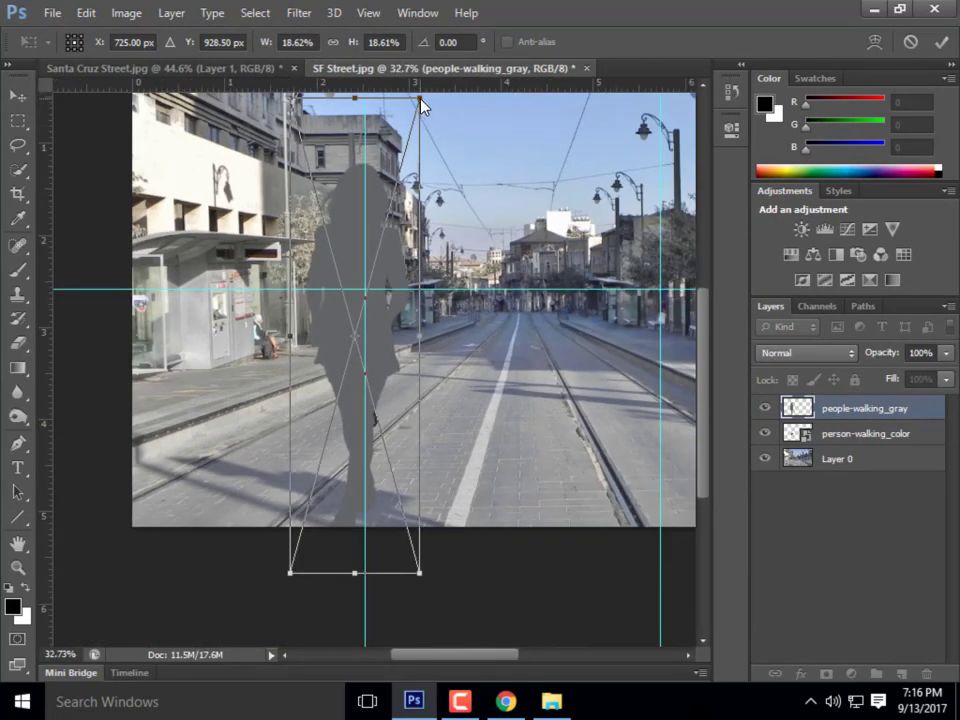
drag(420, 99, 407, 262)
click(17, 95)
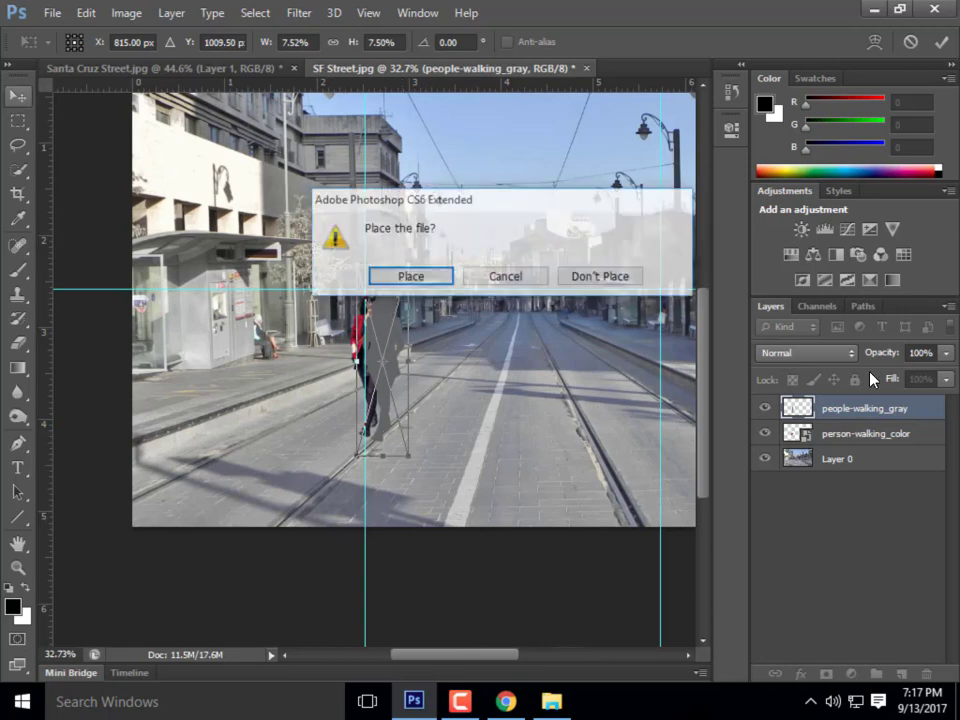
click(418, 277)
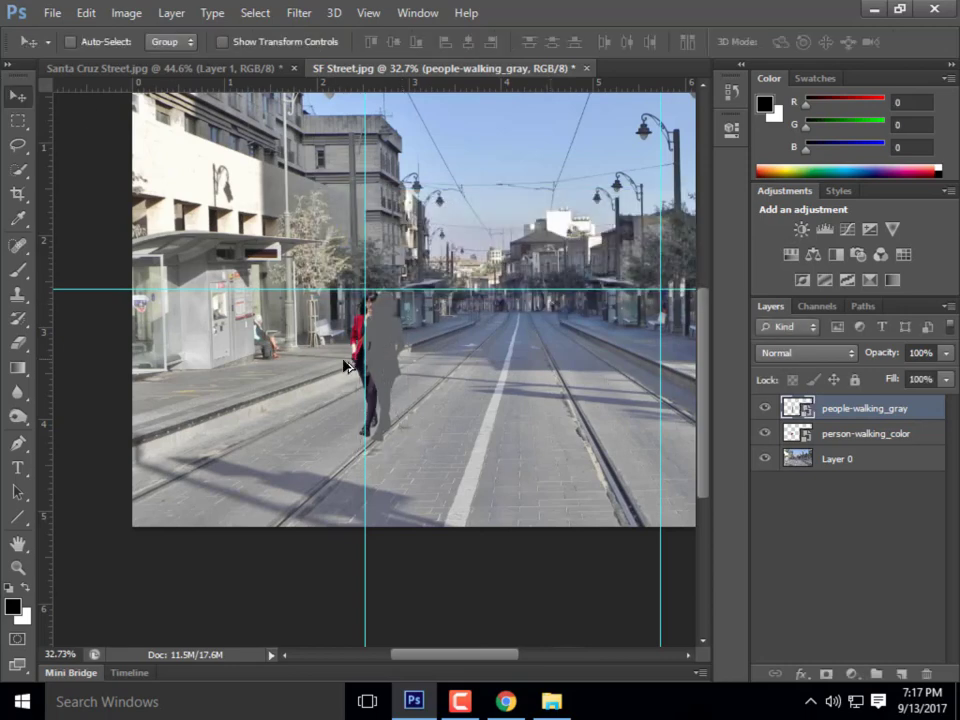
scroll(345, 366, up, 3)
Slide the grey silhouette right of the woman and flip person-walking_color horizontally
drag(403, 360, 519, 349)
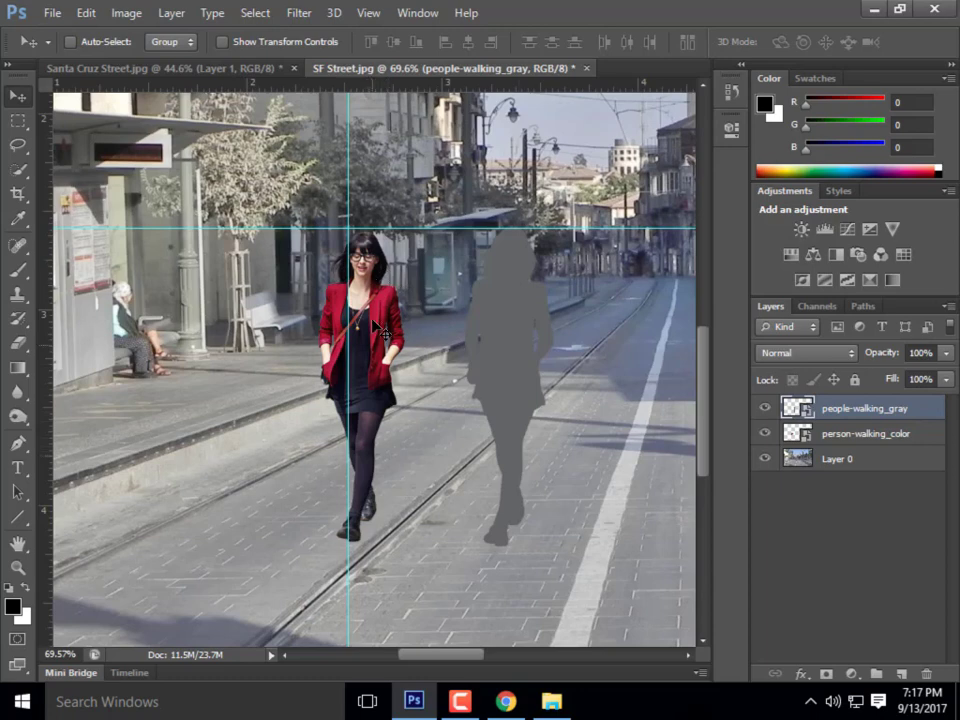
click(843, 444)
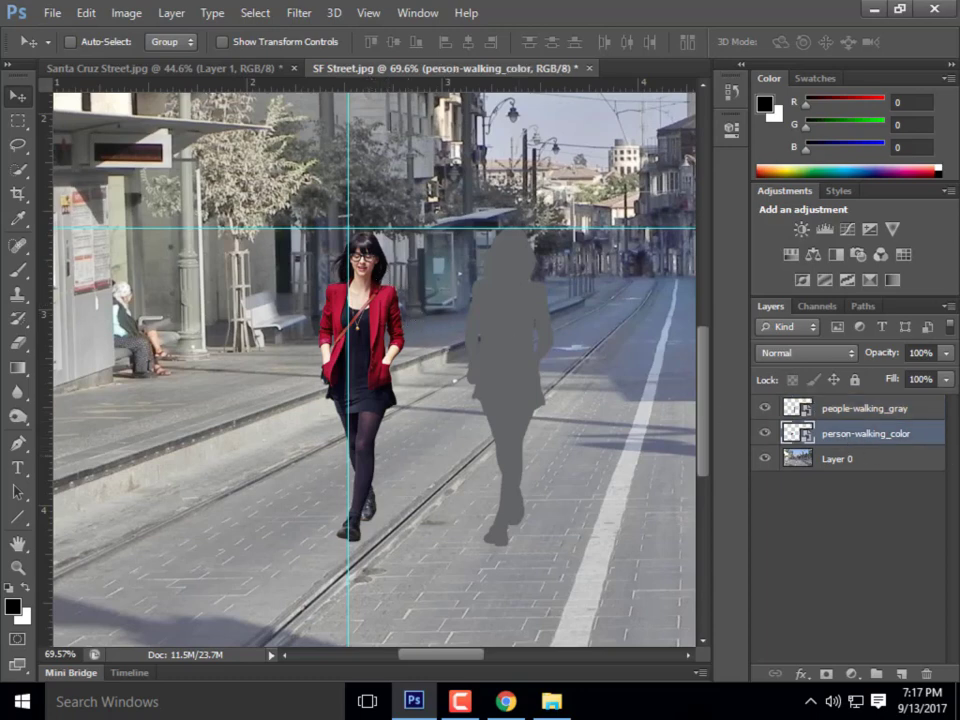
click(86, 13)
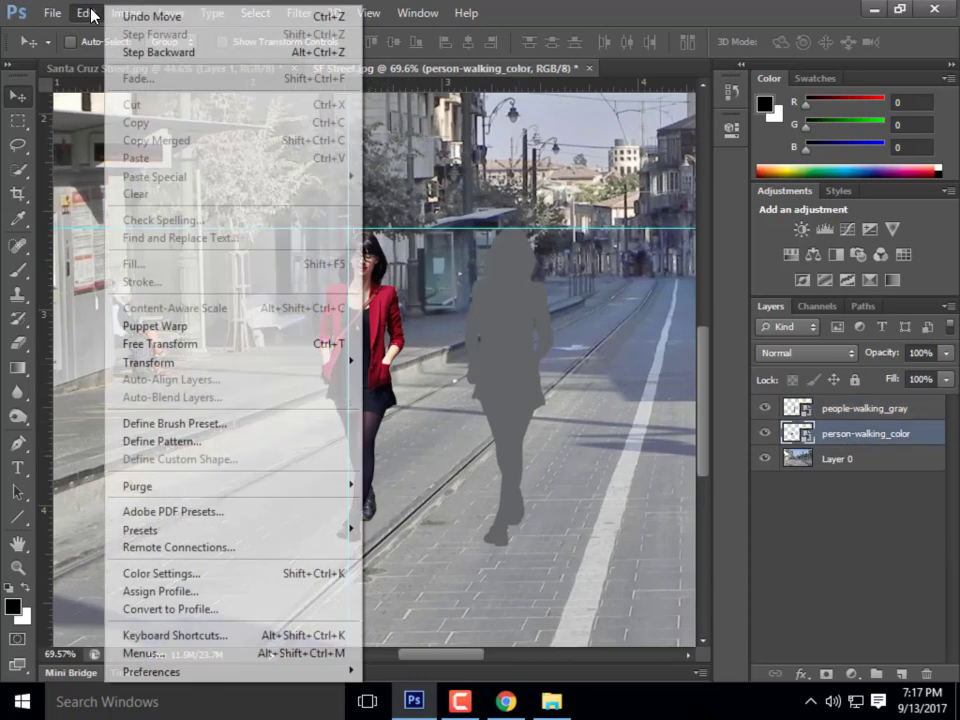
mouse_move(272, 364)
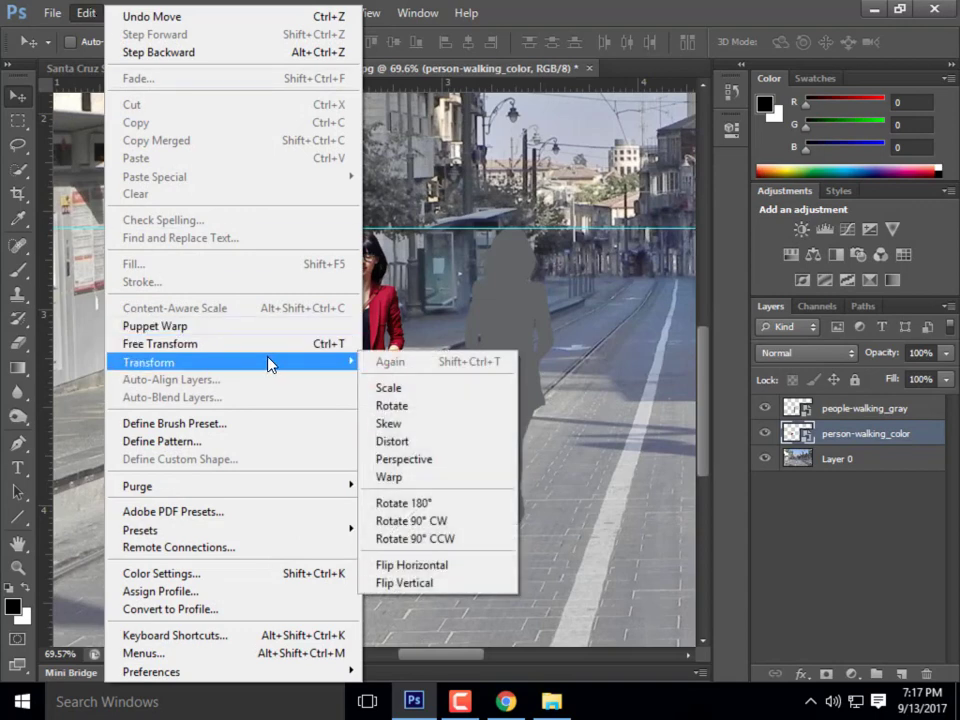
click(422, 565)
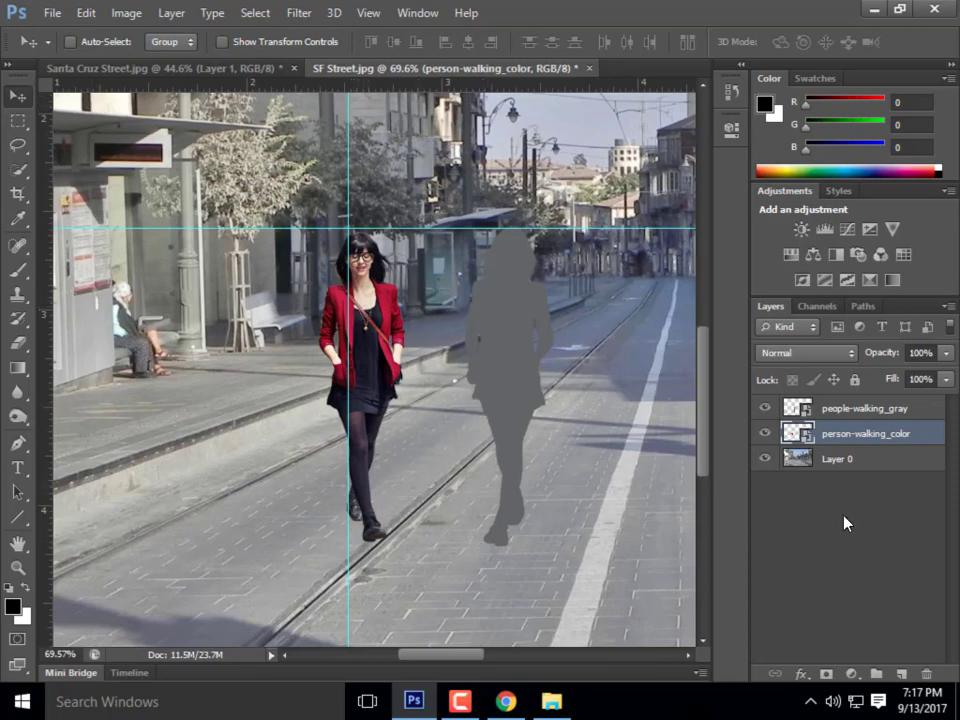
Flip the people-walking_gray silhouette horizontally and drag it left onto the woman
click(866, 410)
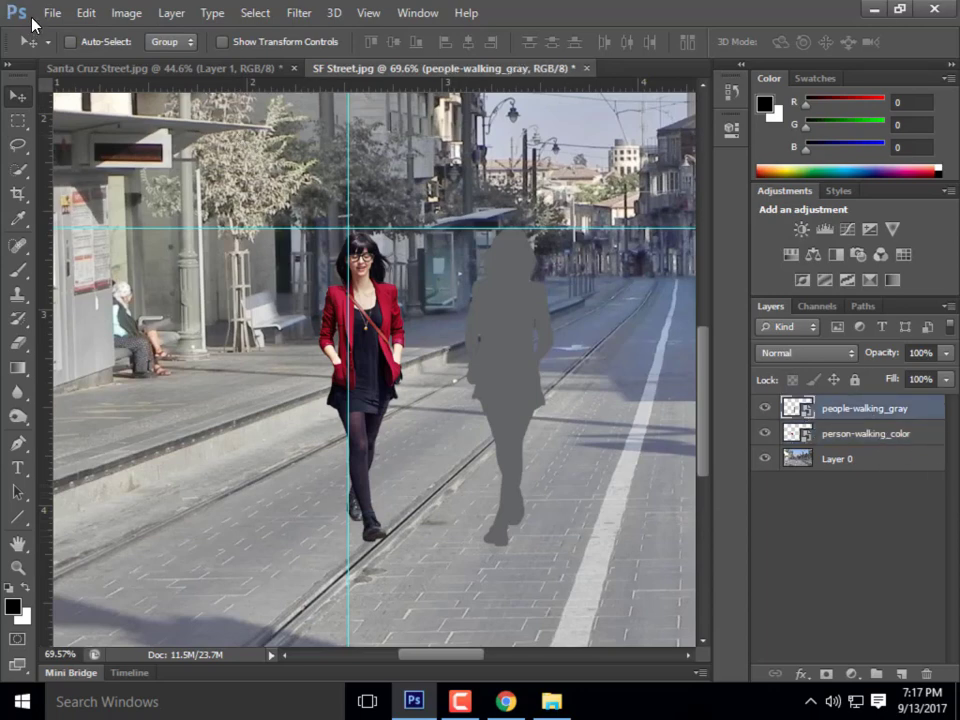
click(84, 13)
mouse_move(214, 365)
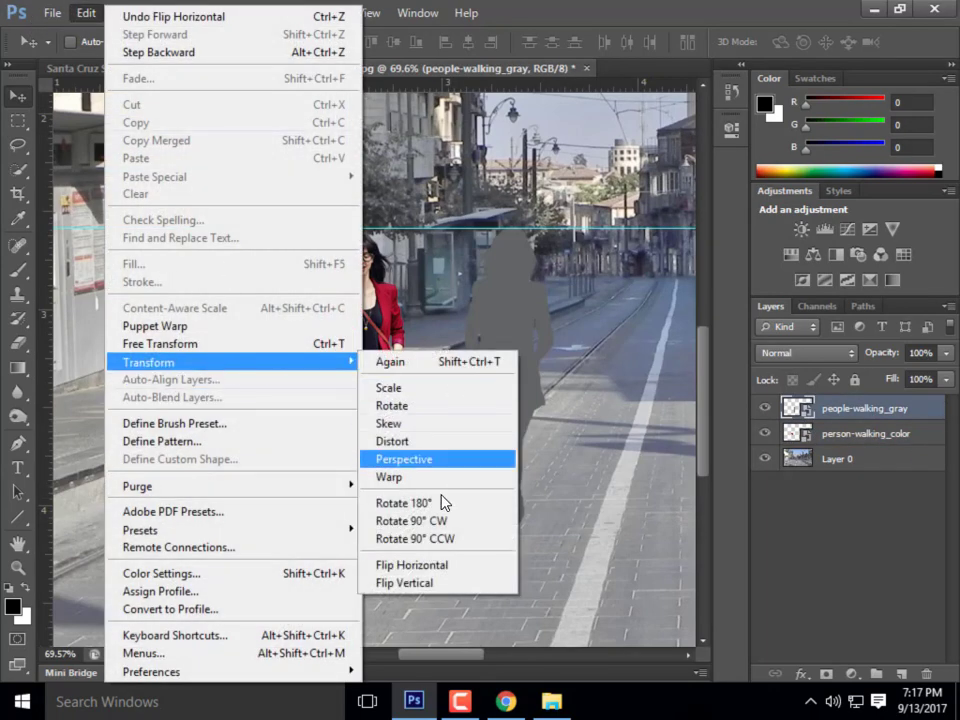
click(418, 565)
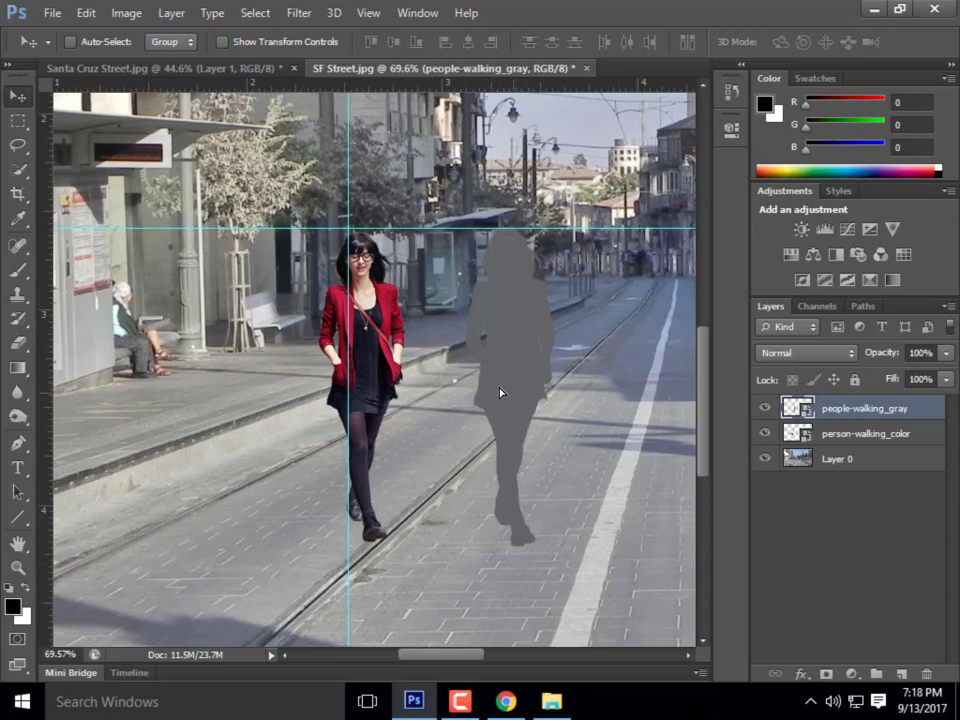
drag(500, 392, 339, 392)
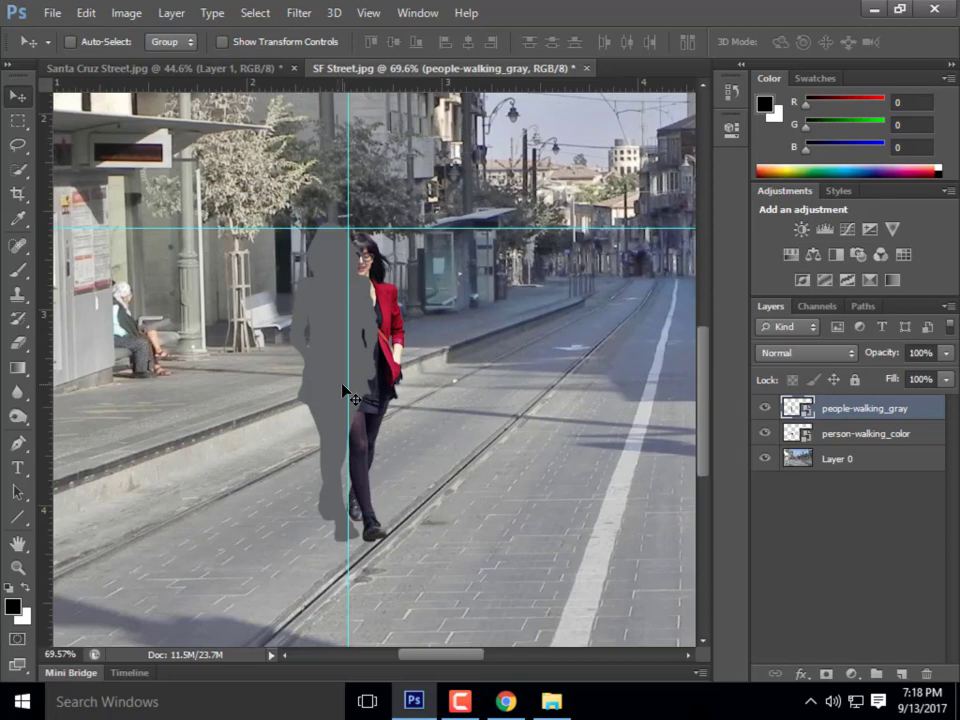
Scale the silhouette down slightly to about 7.34% and commit the transform
key(ctrl+t)
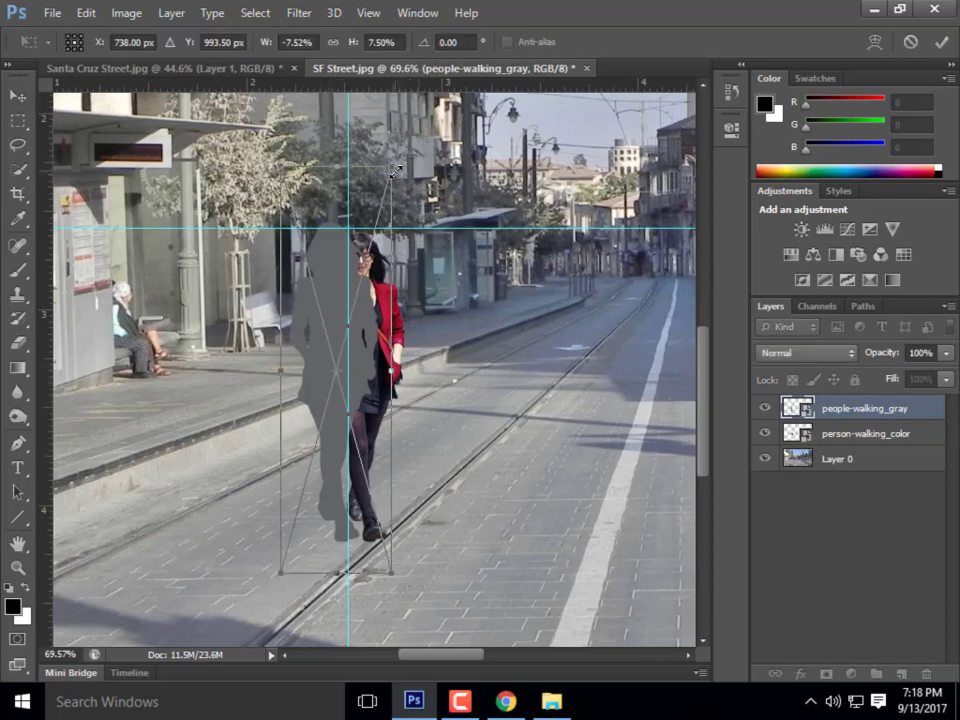
mouse_move(392, 165)
mouse_down()
mouse_move(391, 183)
mouse_move(391, 174)
mouse_up()
click(26, 100)
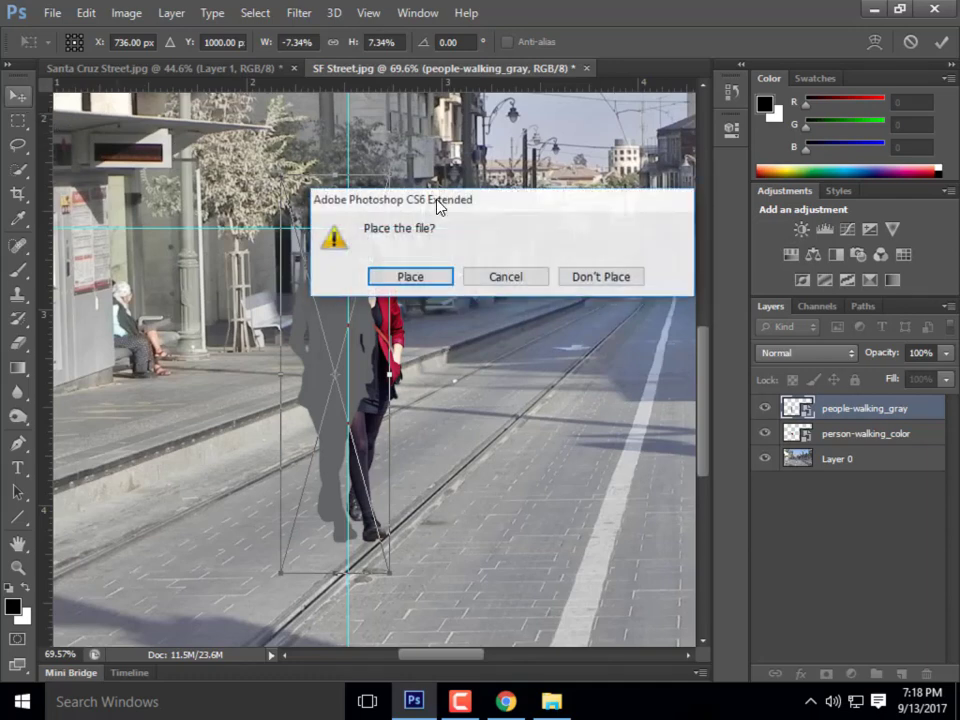
click(422, 279)
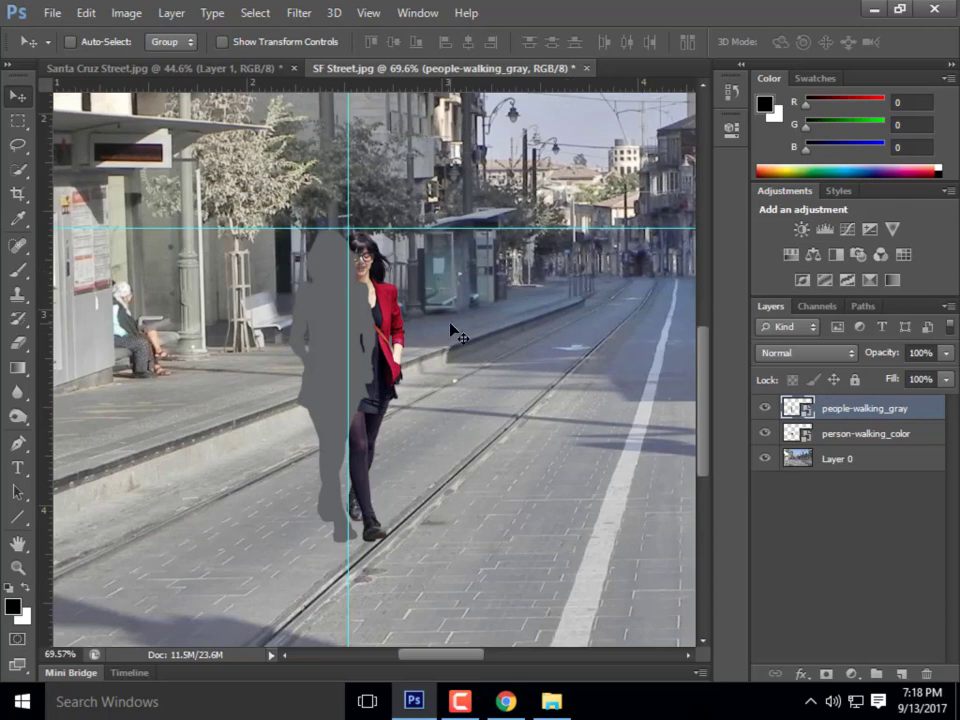
Skew the silhouette down onto the ground, its base meeting the woman's feet
key(ctrl+t)
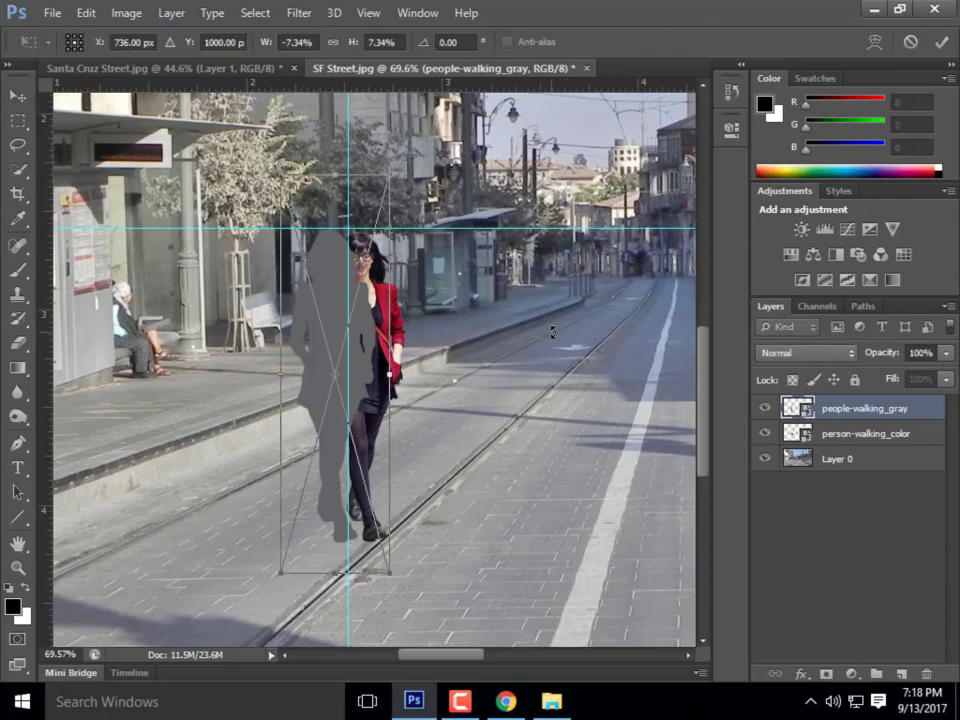
scroll(593, 320, down, 2)
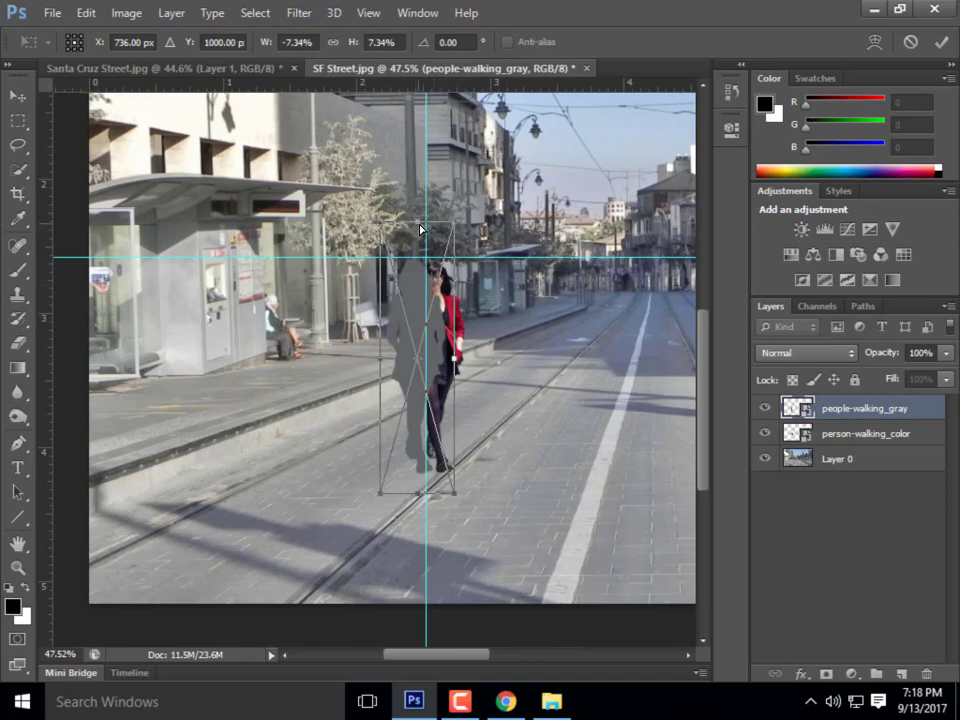
drag(420, 229, 184, 410)
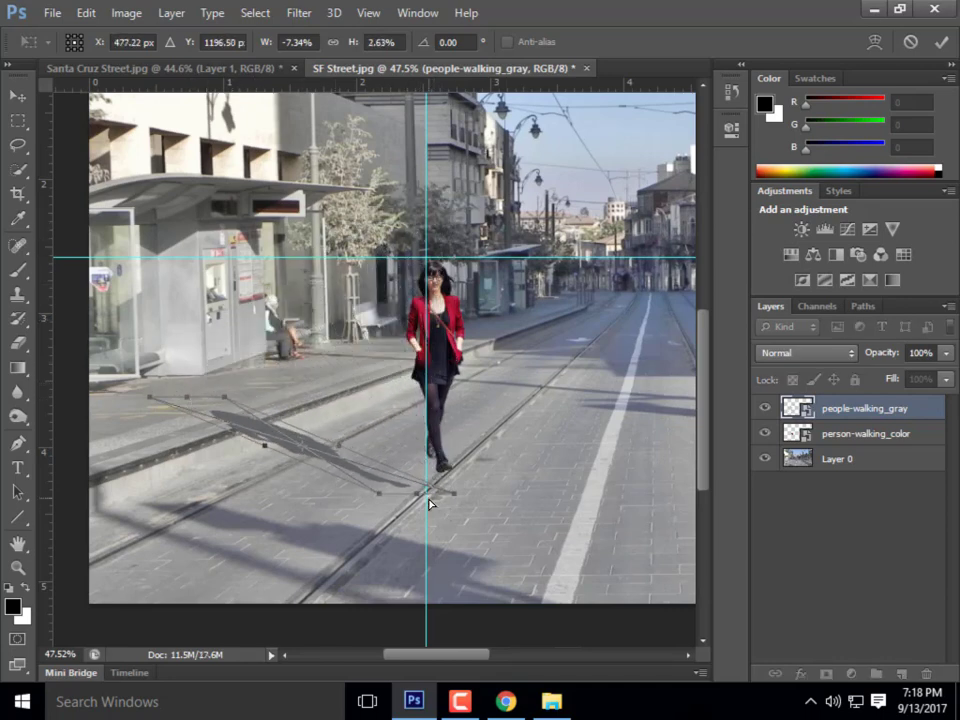
drag(420, 502, 437, 460)
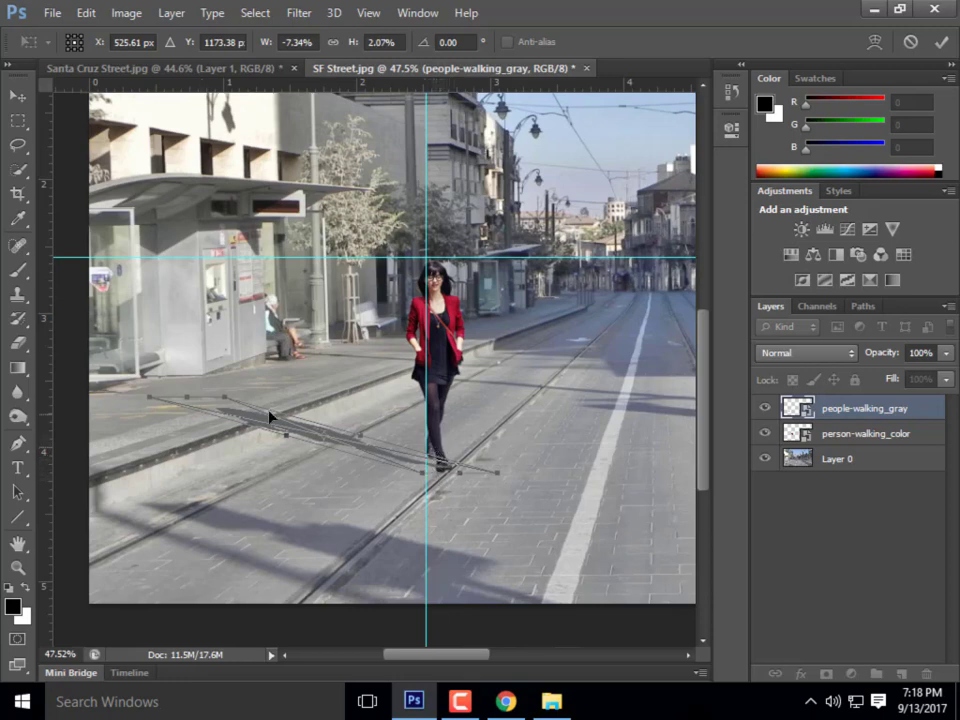
scroll(594, 412, down, 2)
scroll(308, 432, up, 1)
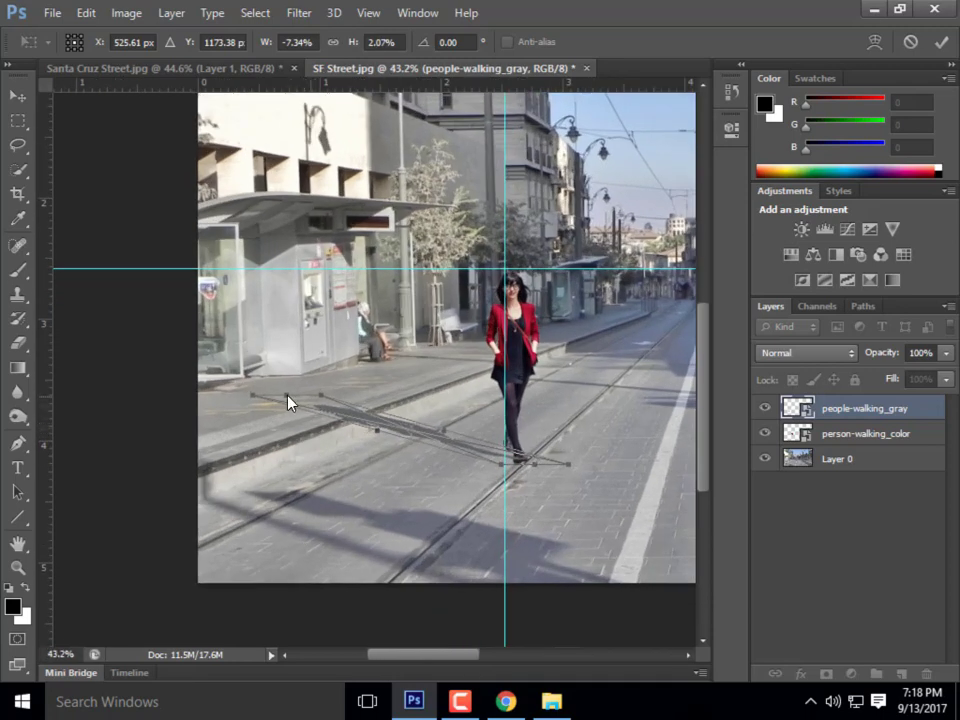
drag(287, 402, 244, 390)
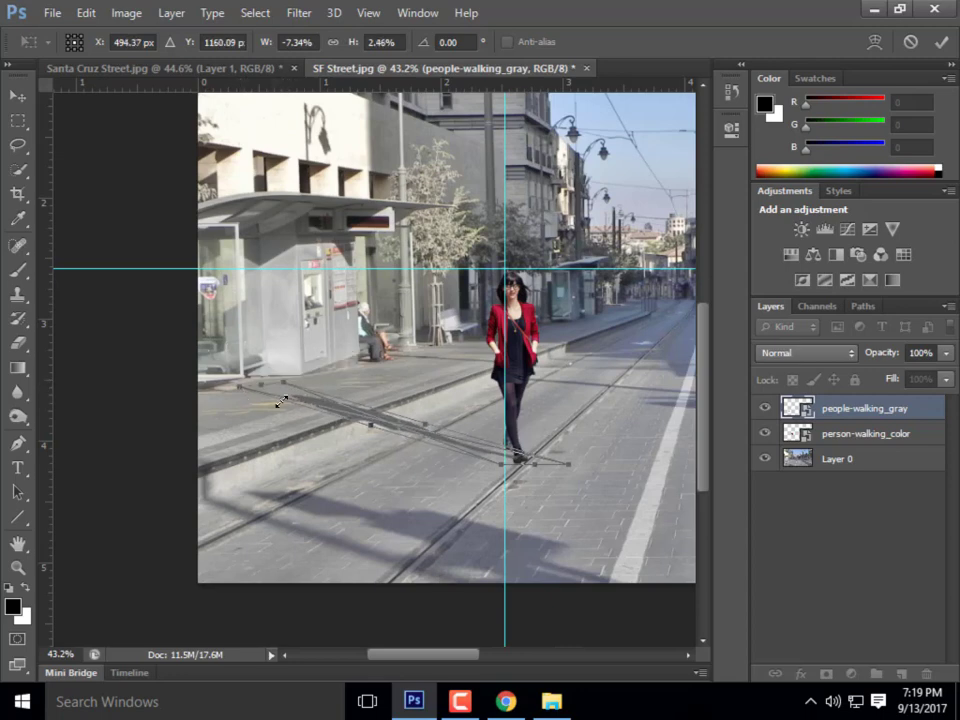
Flatten the shadow further, commit it, and move its layer beneath person-walking_color
scroll(310, 360, down, 1)
scroll(310, 360, down, 3)
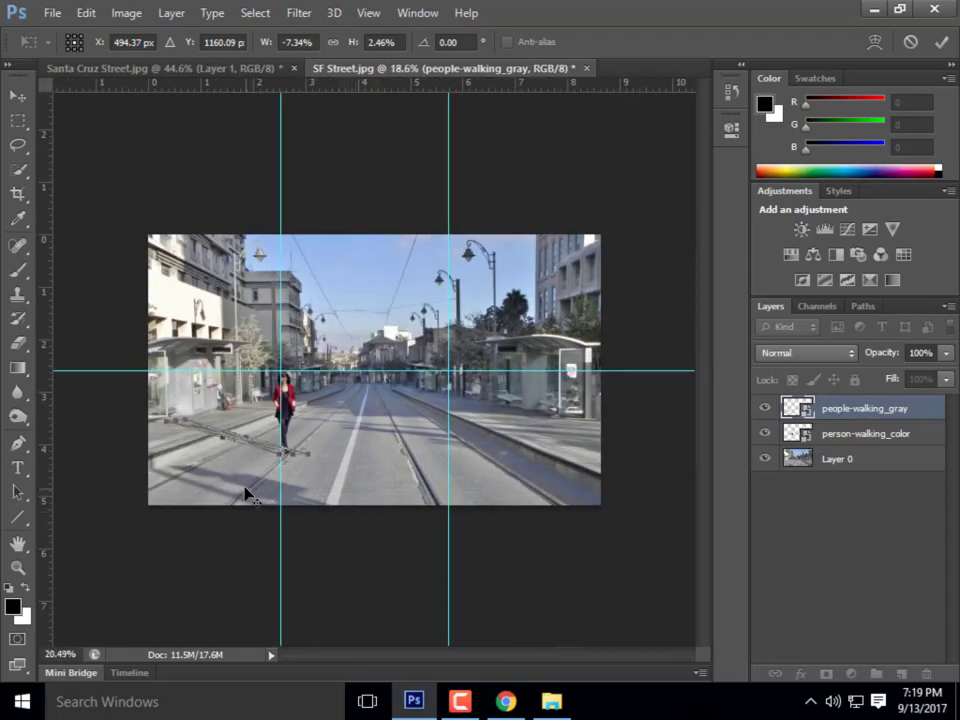
scroll(248, 493, up, 1)
scroll(101, 467, up, 3)
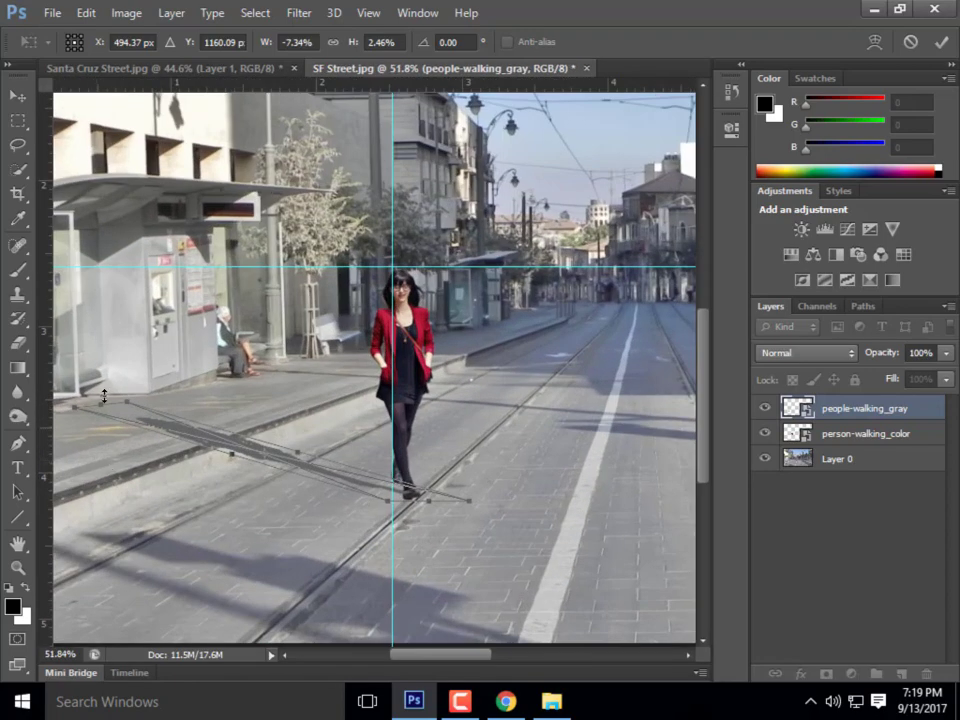
drag(101, 410, 102, 413)
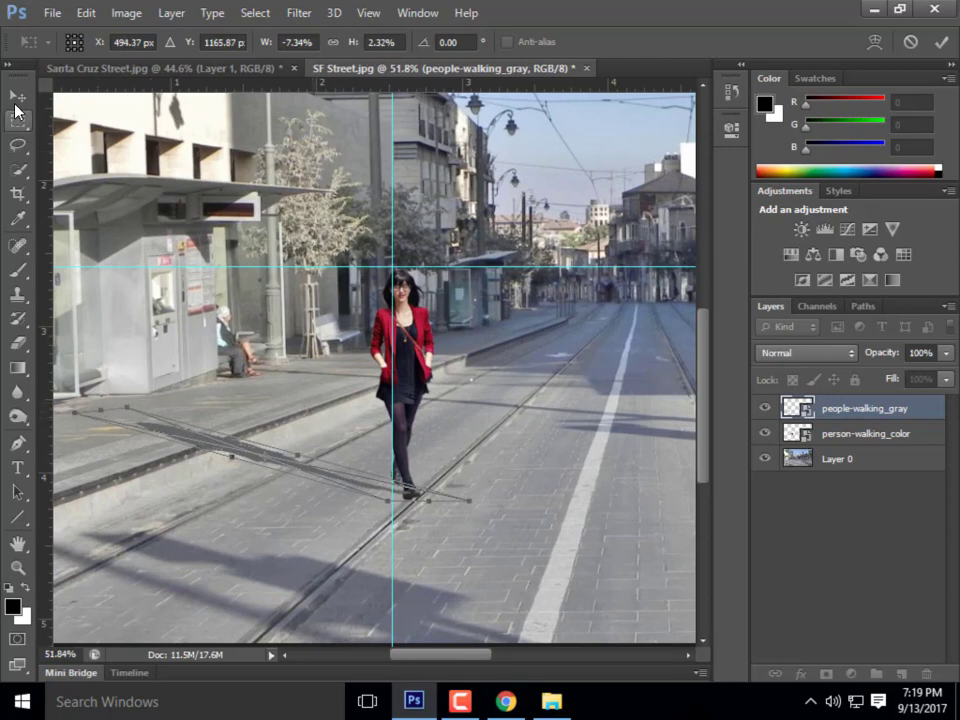
click(944, 44)
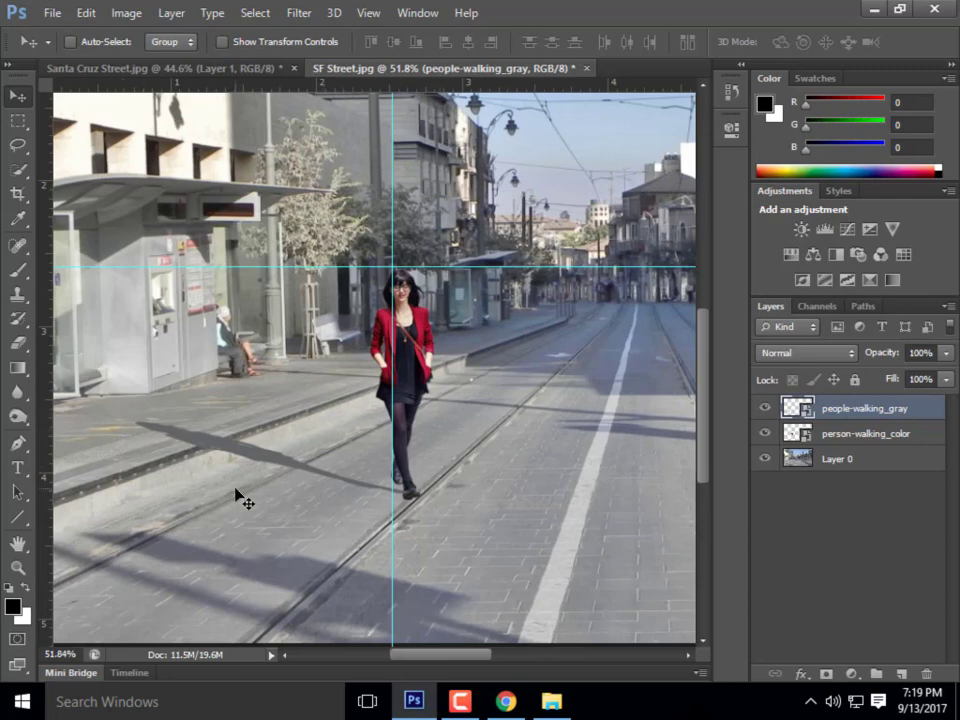
drag(866, 418, 866, 436)
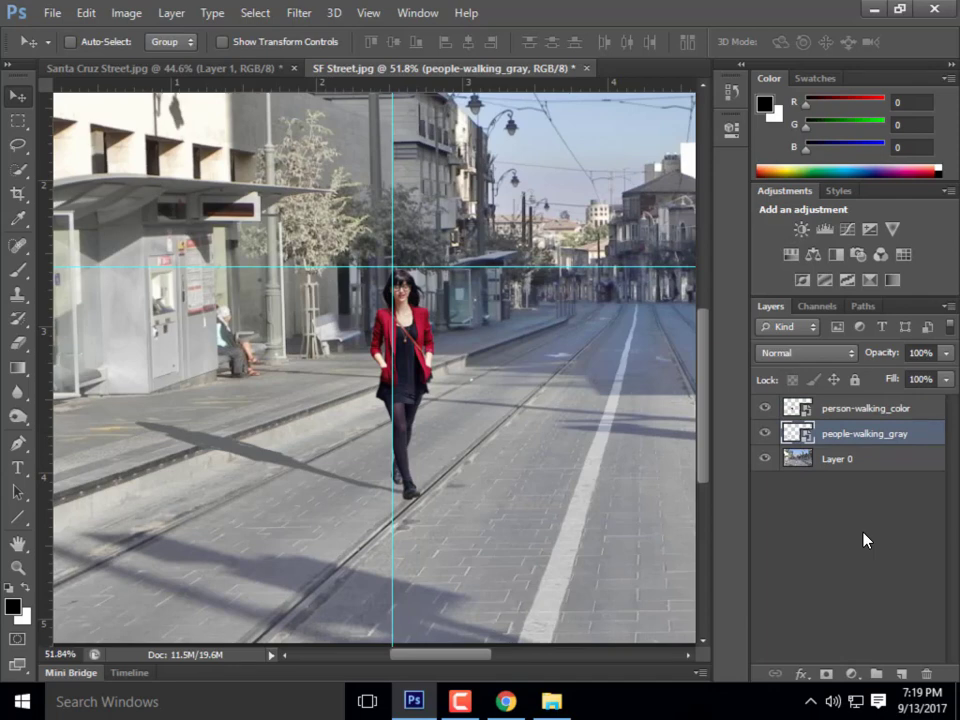
Set the people-walking_gray layer to Multiply blending and rasterize it
click(800, 353)
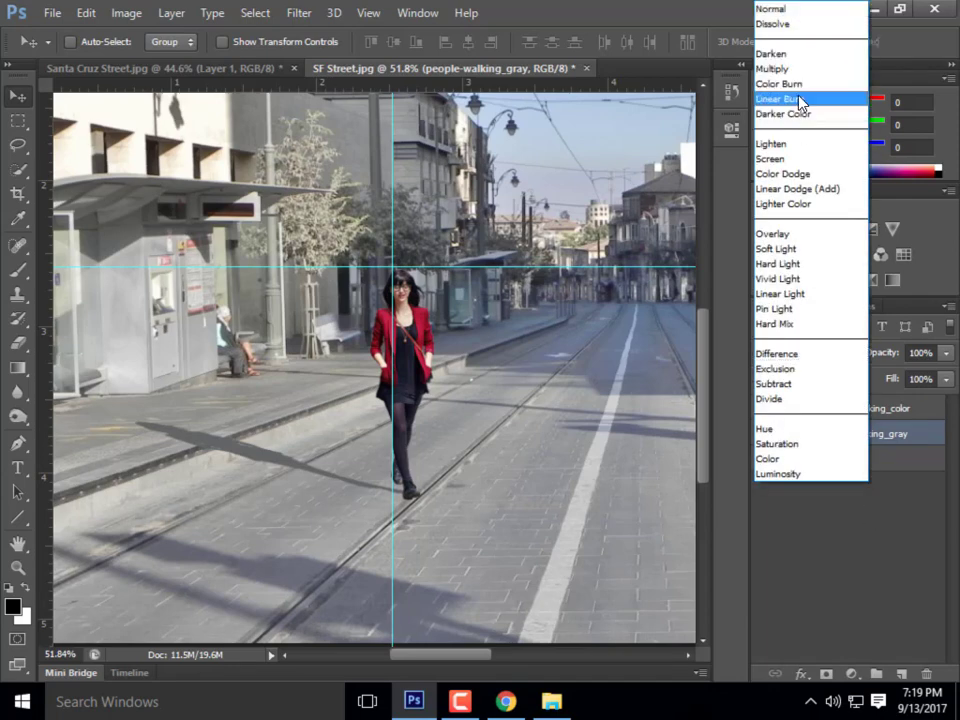
click(800, 69)
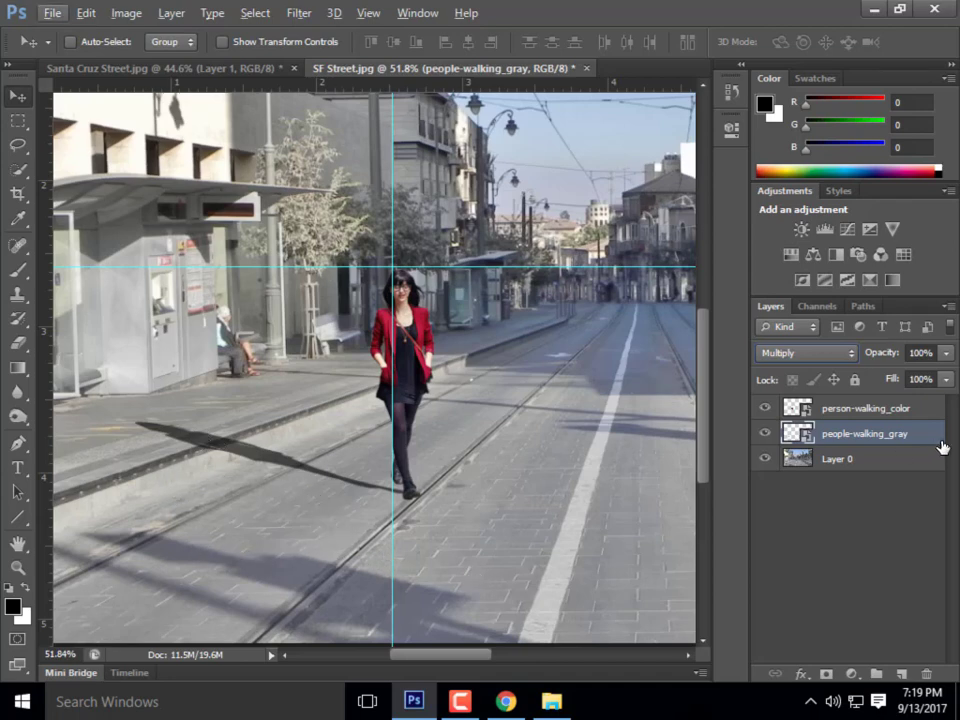
right_click(843, 437)
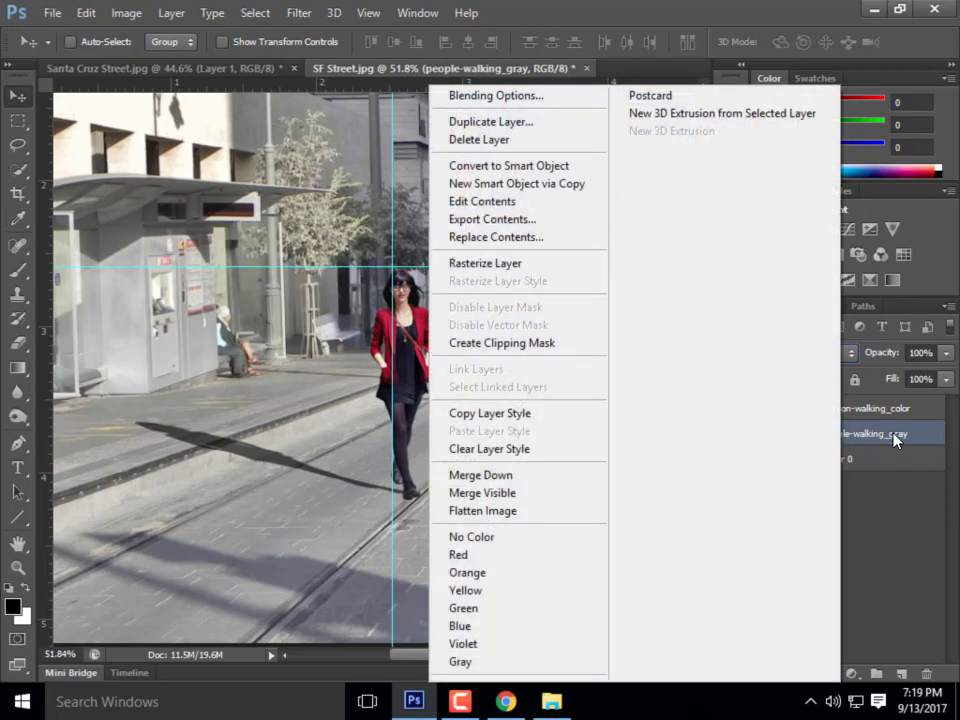
click(493, 273)
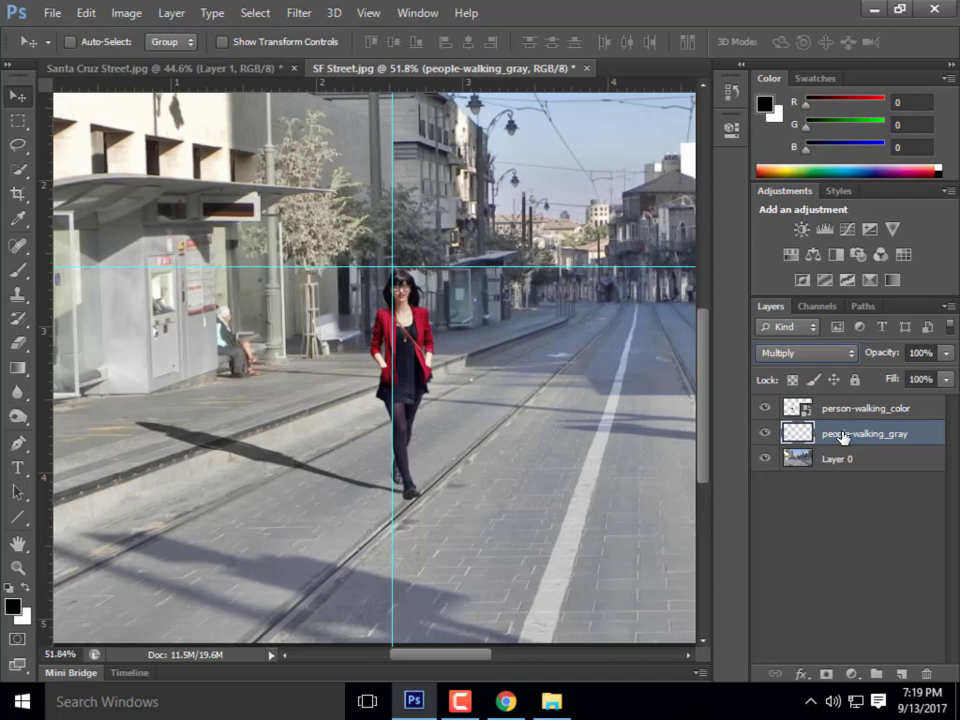
Try a freehand lasso around the platform shadow, then discard that selection
click(20, 148)
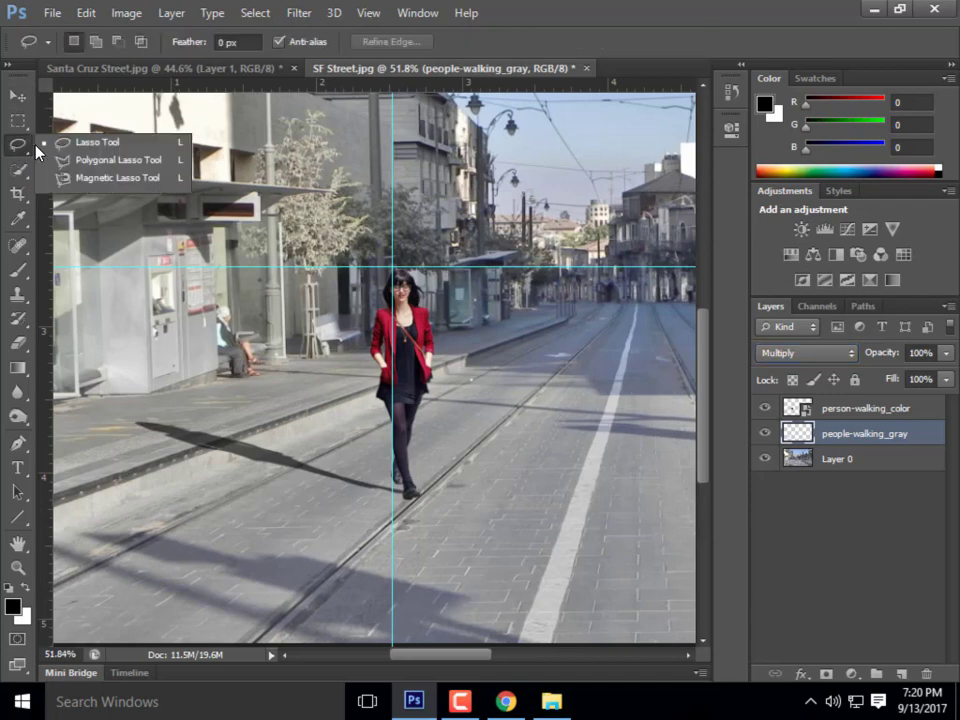
click(107, 145)
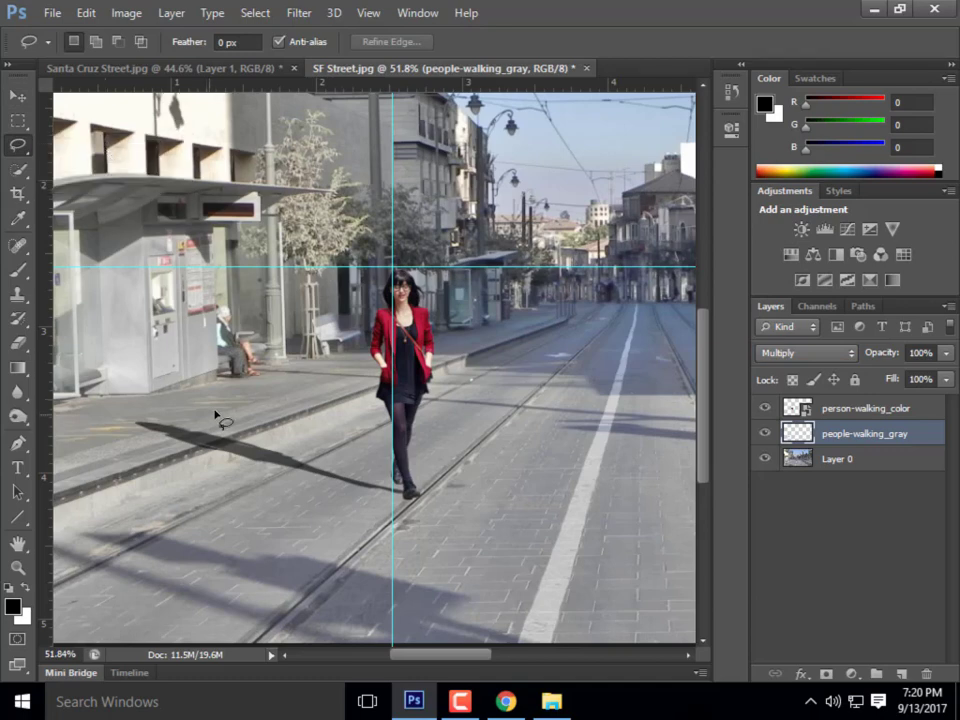
mouse_move(203, 405)
mouse_down()
mouse_move(173, 393)
mouse_move(125, 403)
mouse_move(94, 430)
mouse_move(94, 457)
mouse_move(111, 476)
mouse_move(198, 477)
mouse_move(279, 444)
mouse_move(275, 412)
mouse_move(203, 405)
mouse_up()
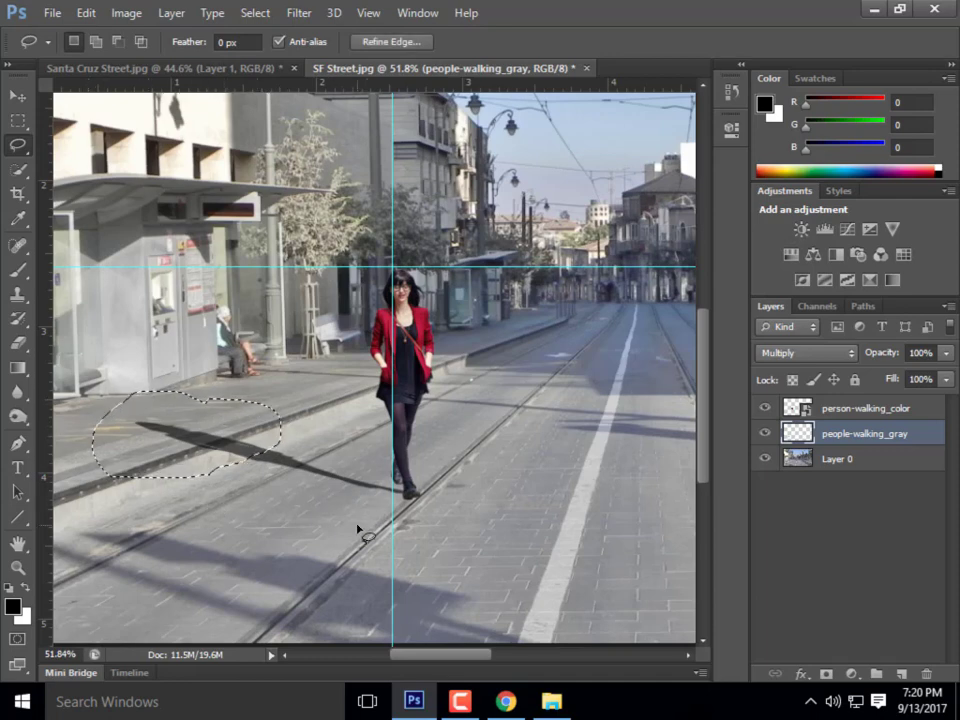
key(ctrl+d)
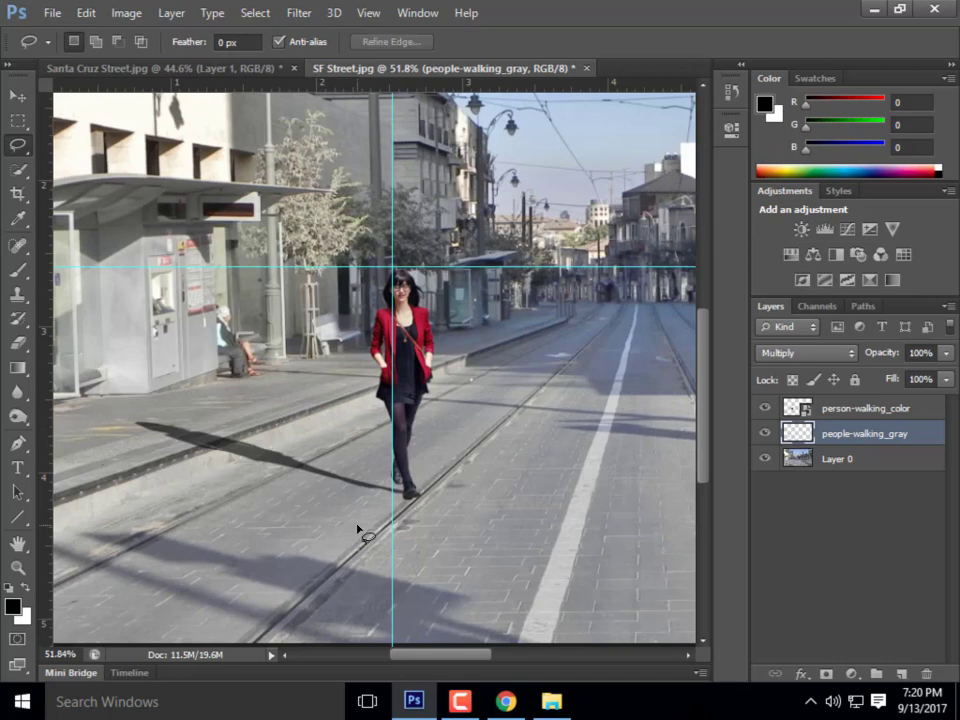
Enclose the shadow's platform end with a four-corner Polygonal Lasso selection
right_click(14, 149)
click(110, 160)
click(181, 484)
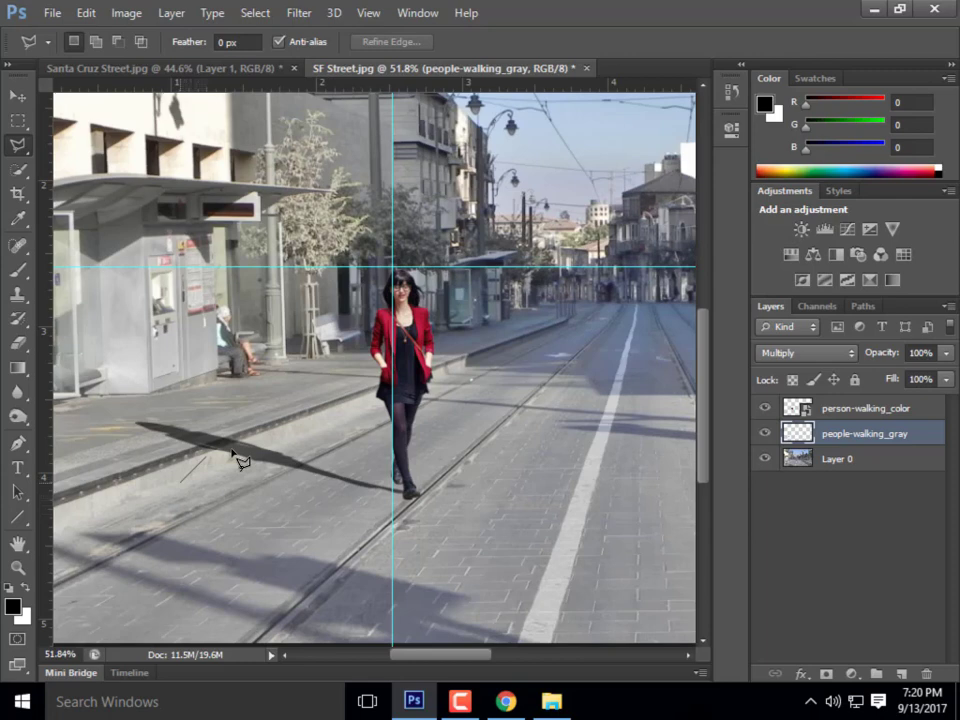
click(294, 438)
click(231, 386)
click(100, 430)
click(182, 486)
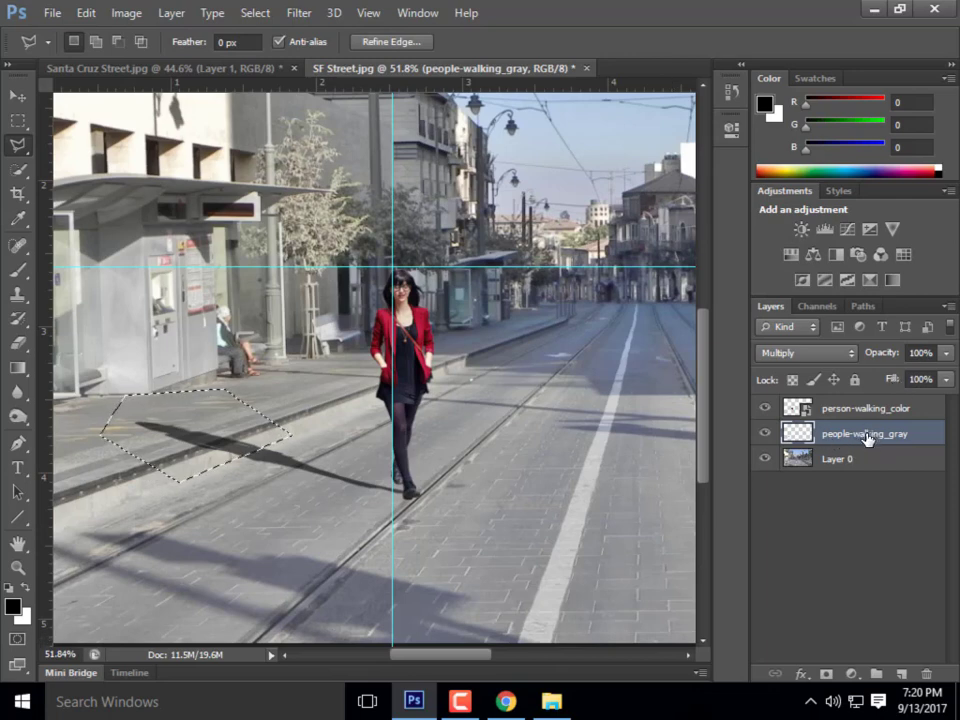
click(20, 98)
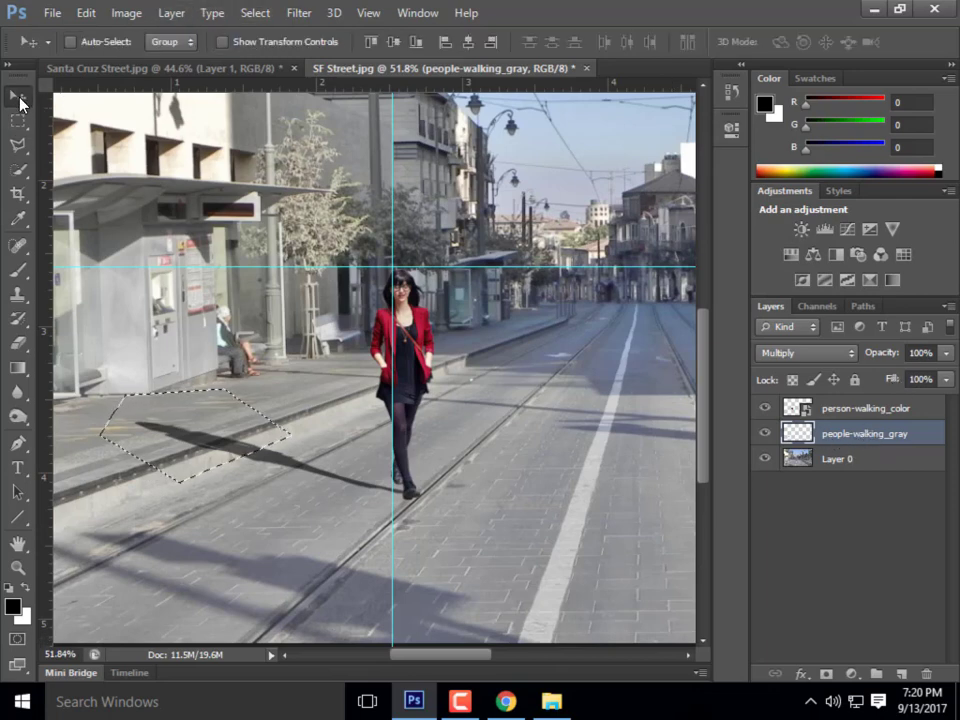
Drag the selected shadow piece up onto the raised platform, inspect it zoomed in, and deselect
mouse_move(208, 420)
mouse_down()
mouse_move(190, 395)
mouse_move(204, 394)
mouse_move(208, 381)
mouse_up()
scroll(215, 508, up, 3)
scroll(283, 368, up, 4)
scroll(467, 407, down, 5)
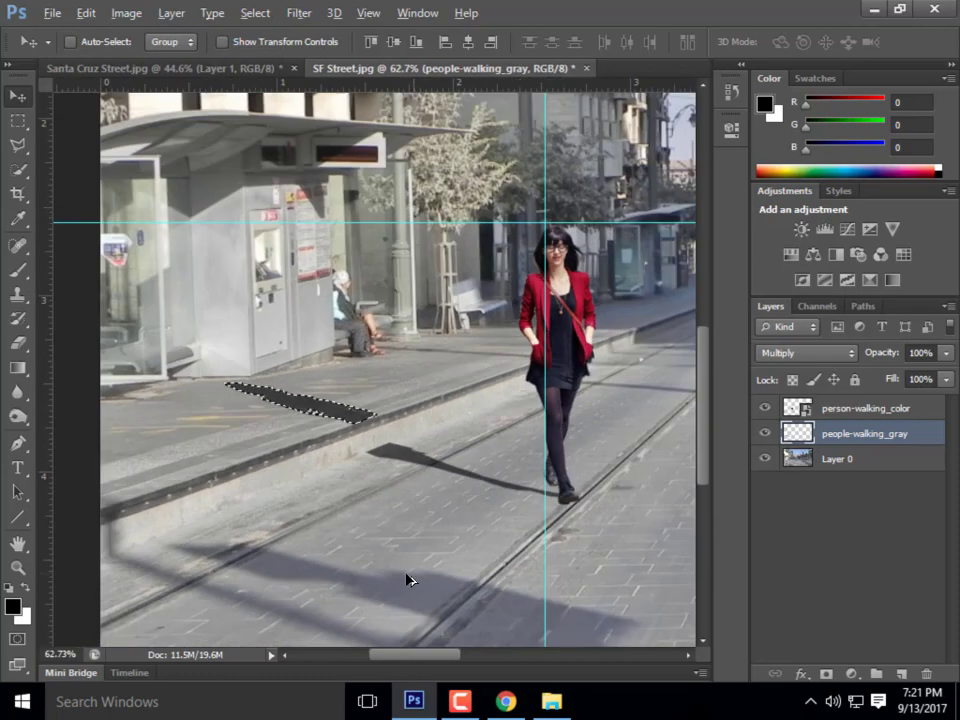
scroll(383, 430, up, 3)
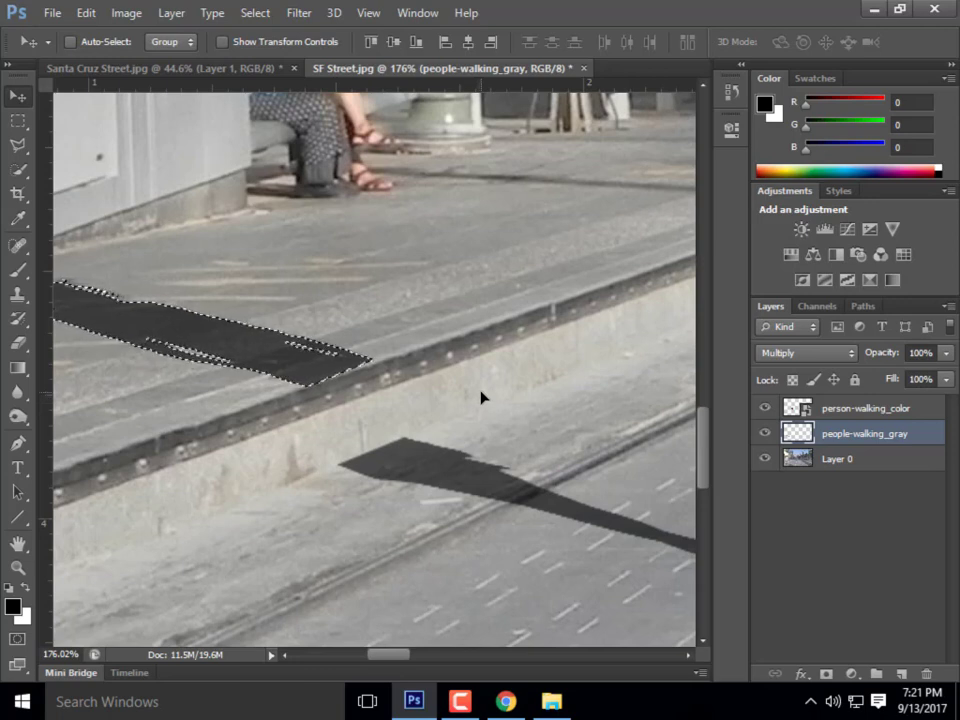
key(ctrl+d)
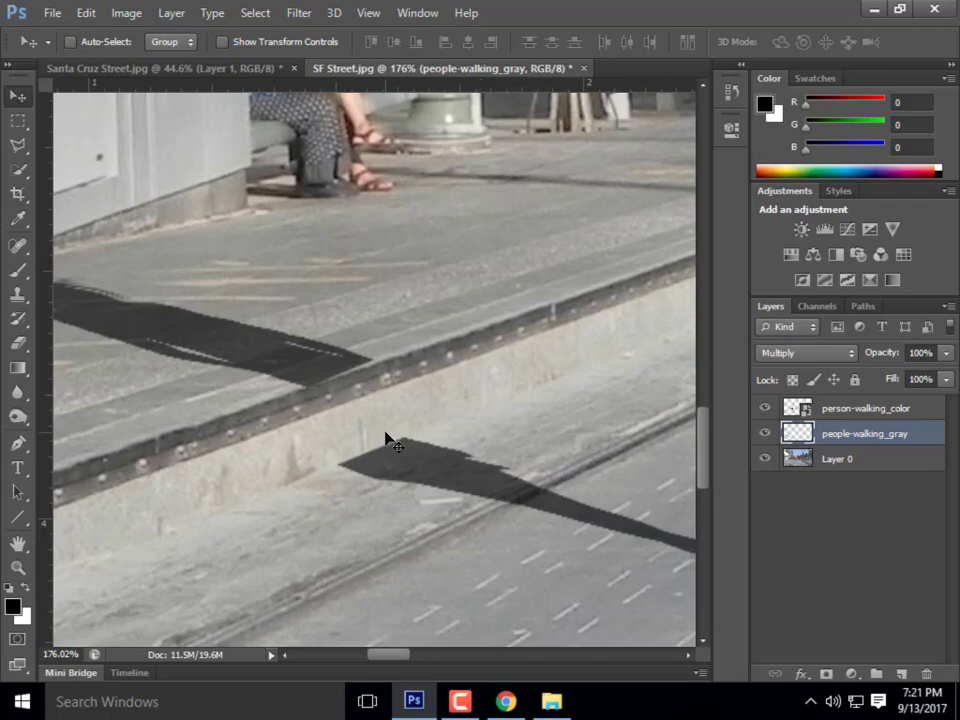
scroll(386, 439, down, 5)
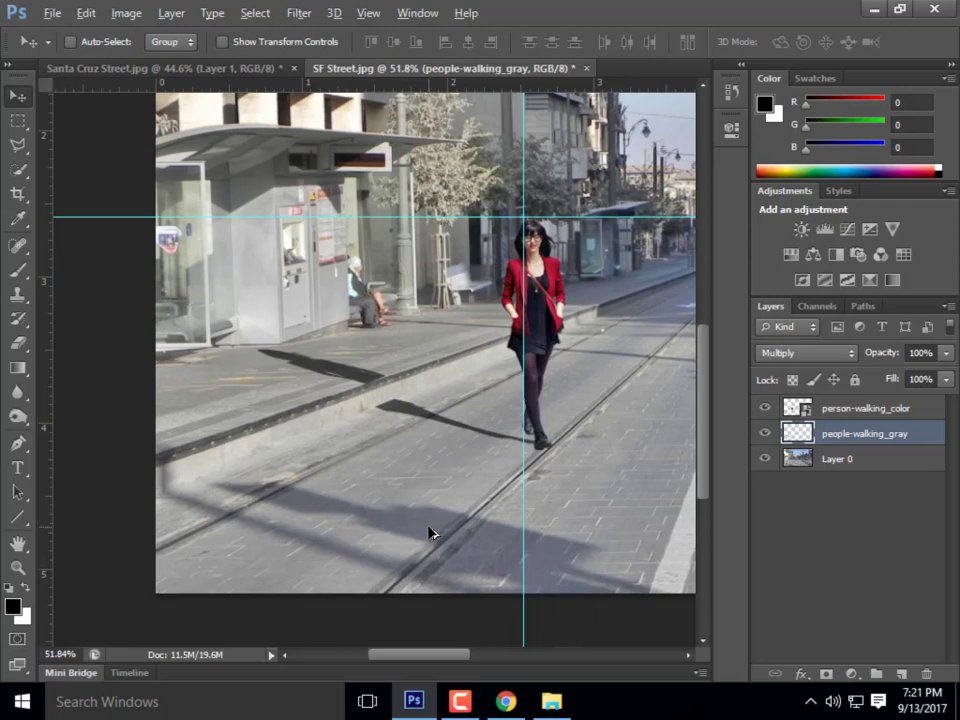
key(alt)
Undo the shadow shift and skew the silhouette down-left, pulling its base to her feet
key(ctrl+alt+z)
key(ctrl+alt+z)
key(ctrl+alt+z)
key(ctrl+alt+z)
key(ctrl+alt+z)
key(ctrl+alt+z)
key(ctrl+alt+z)
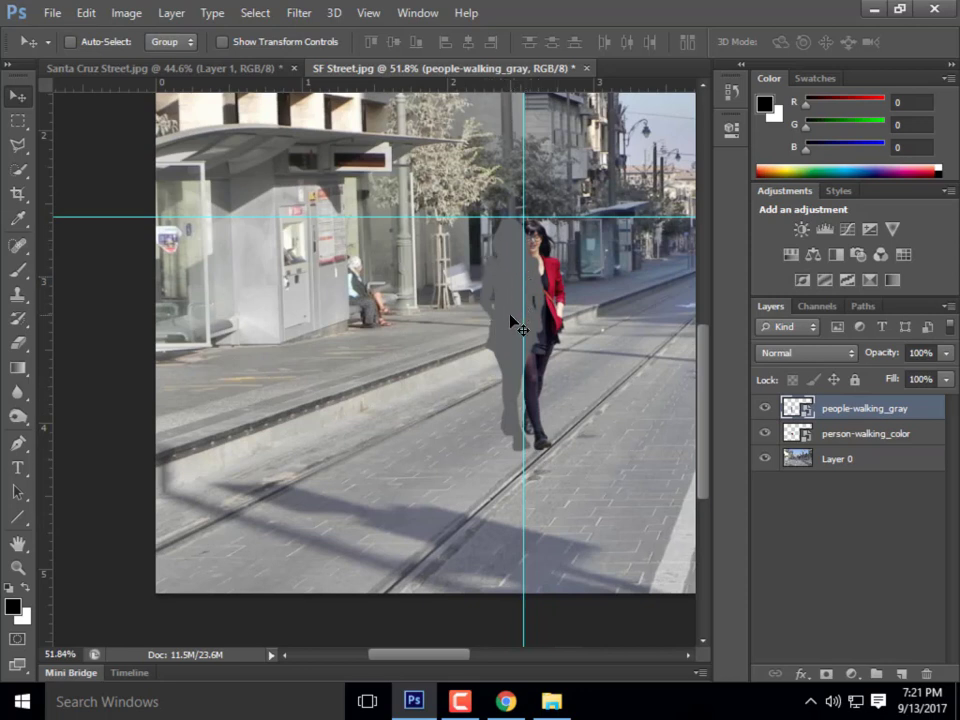
key(ctrl+t)
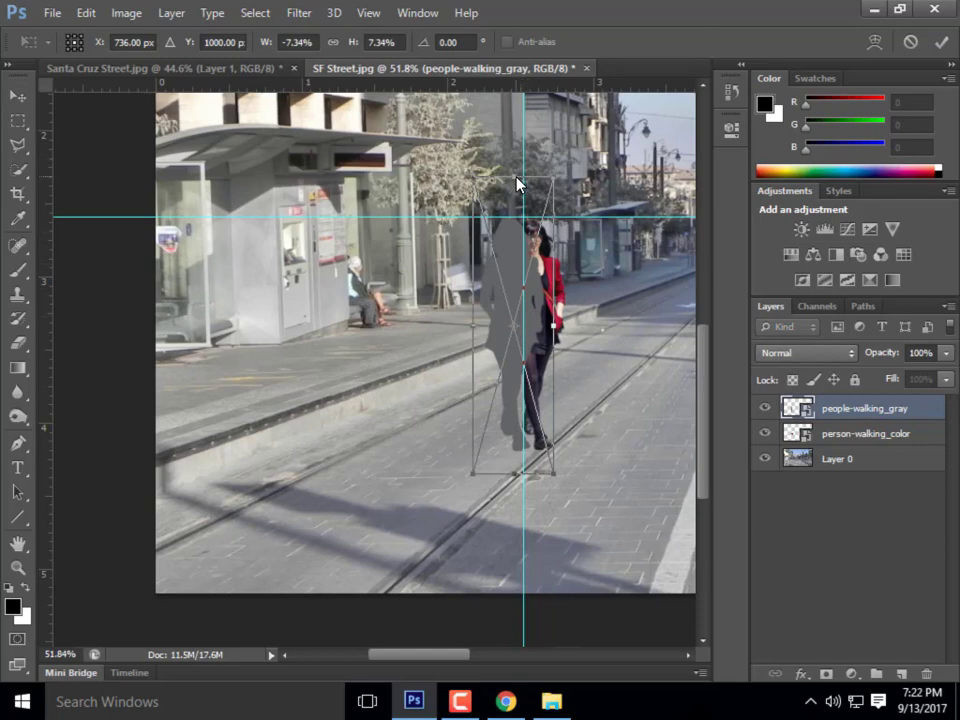
drag(516, 184, 217, 350)
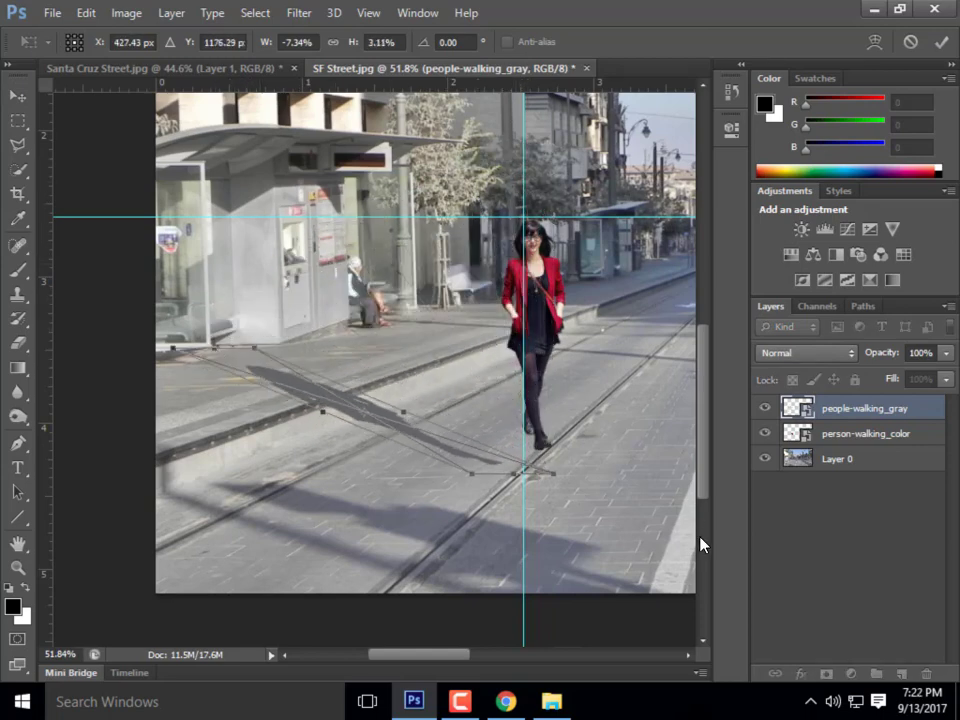
drag(517, 480, 567, 460)
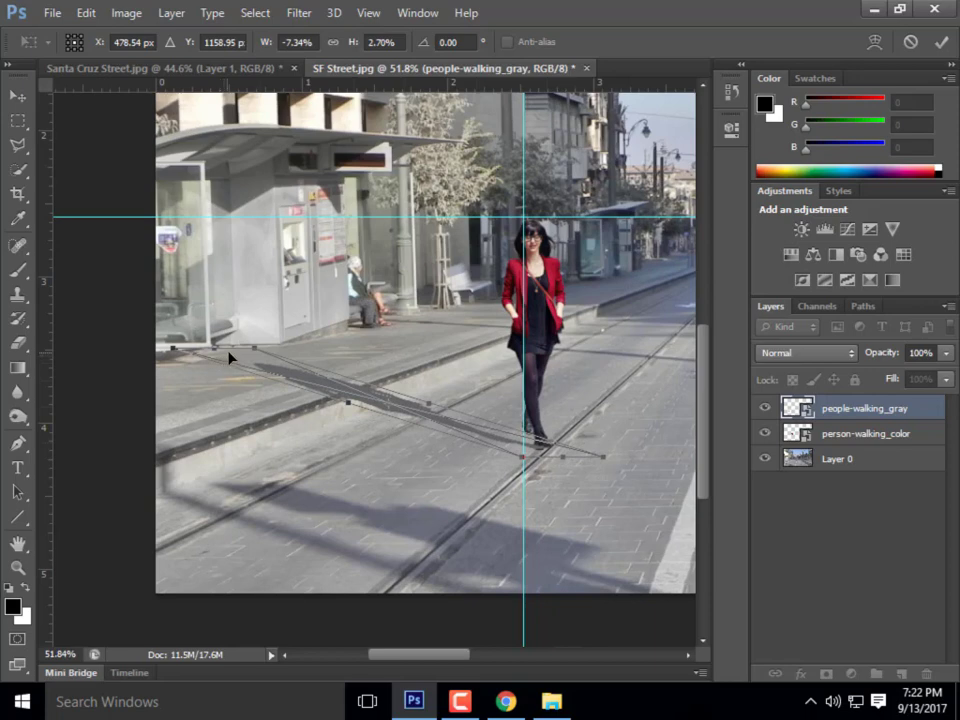
Adjust the shadow's far end and near corner, then commit the distortion
drag(173, 353, 258, 357)
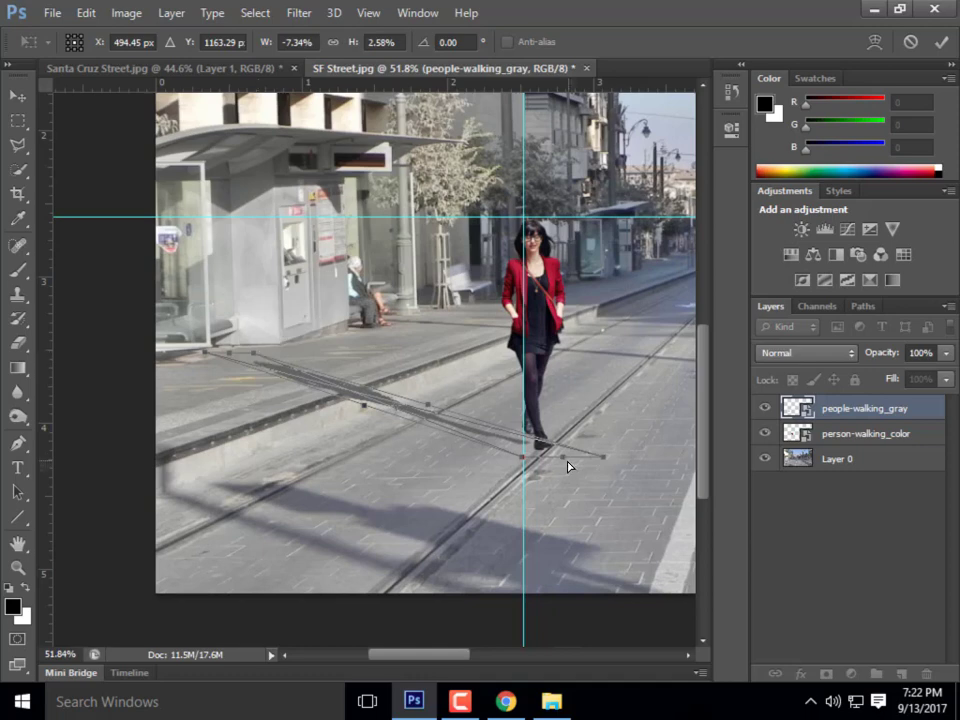
drag(567, 466, 583, 465)
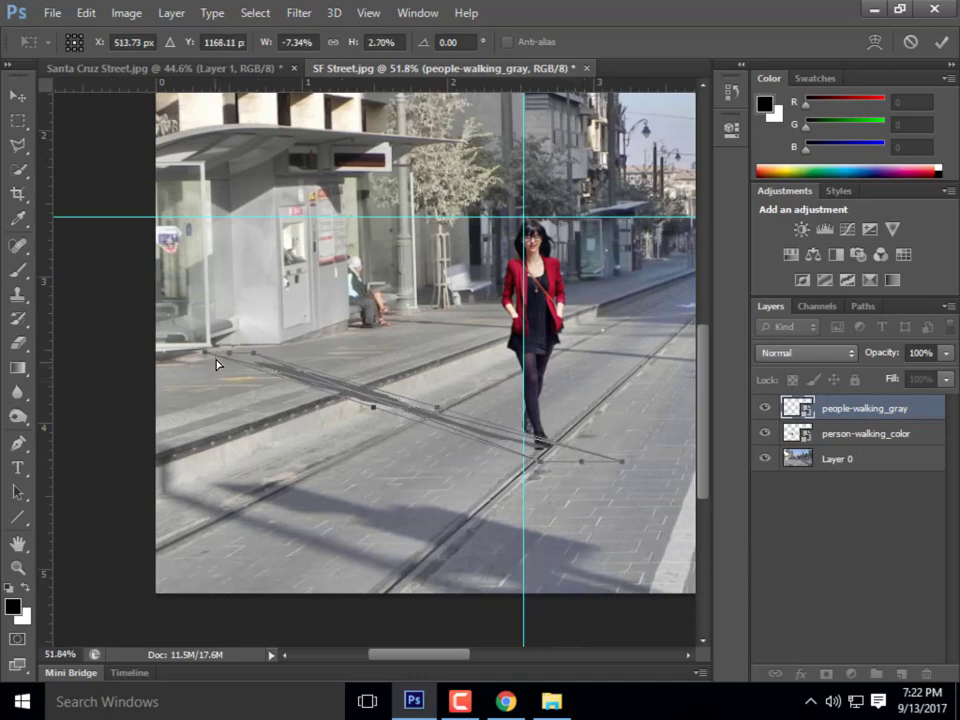
click(18, 97)
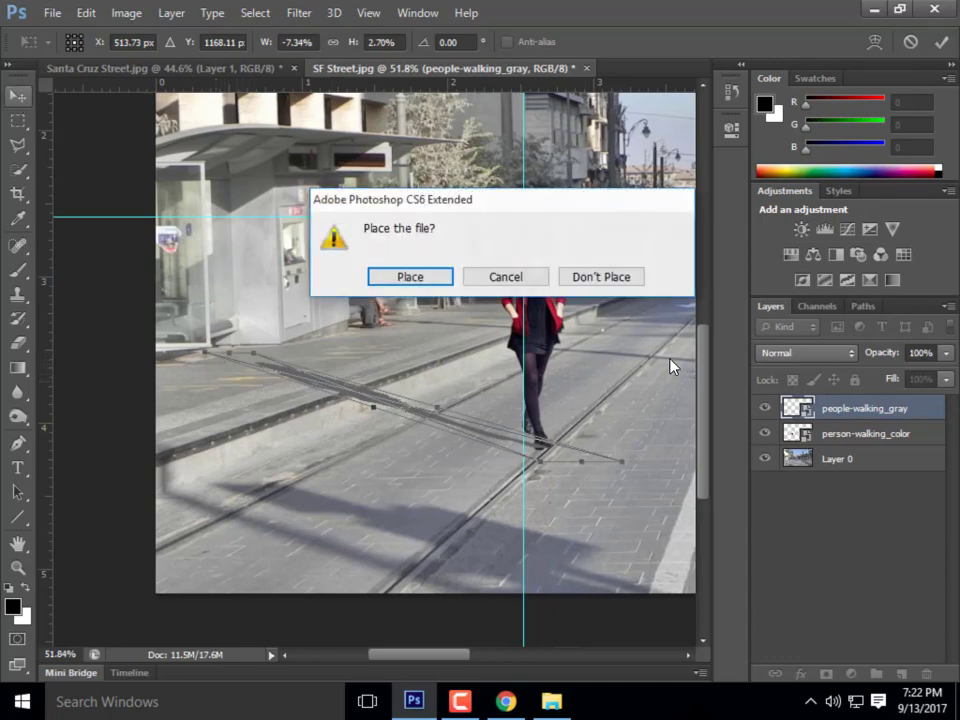
click(405, 274)
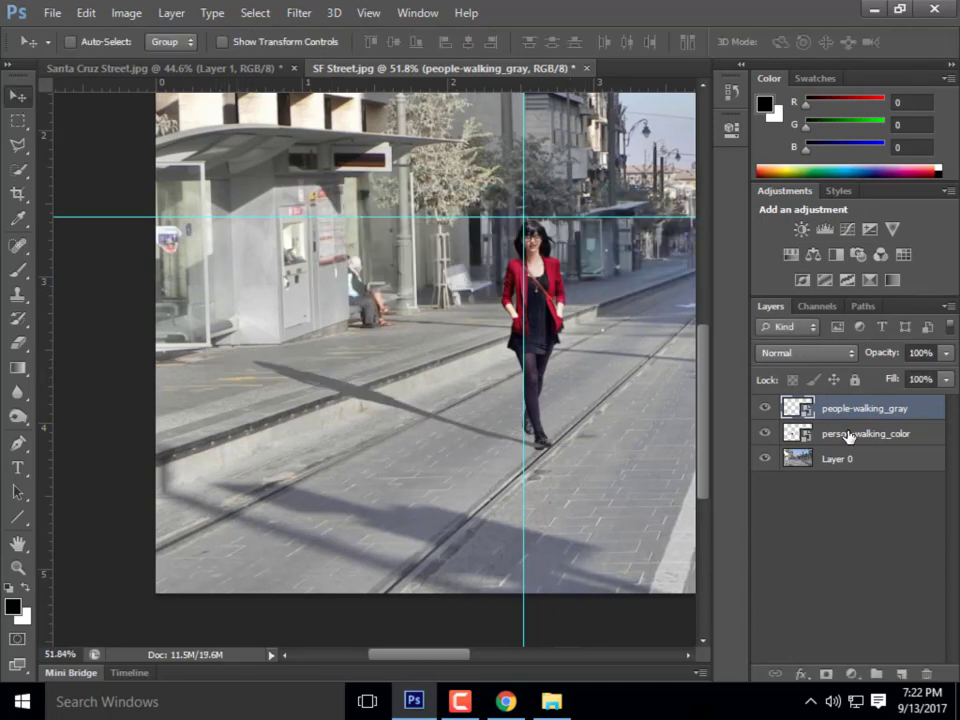
Move people-walking_gray below person-walking_color and set it to Multiply
drag(849, 416, 857, 446)
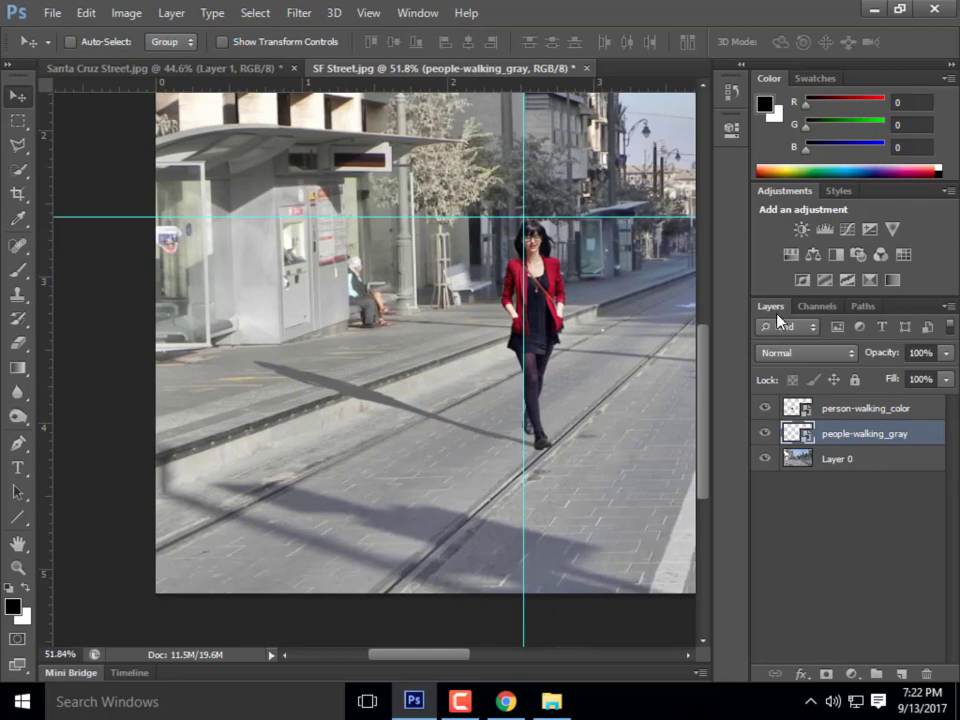
click(805, 353)
click(775, 66)
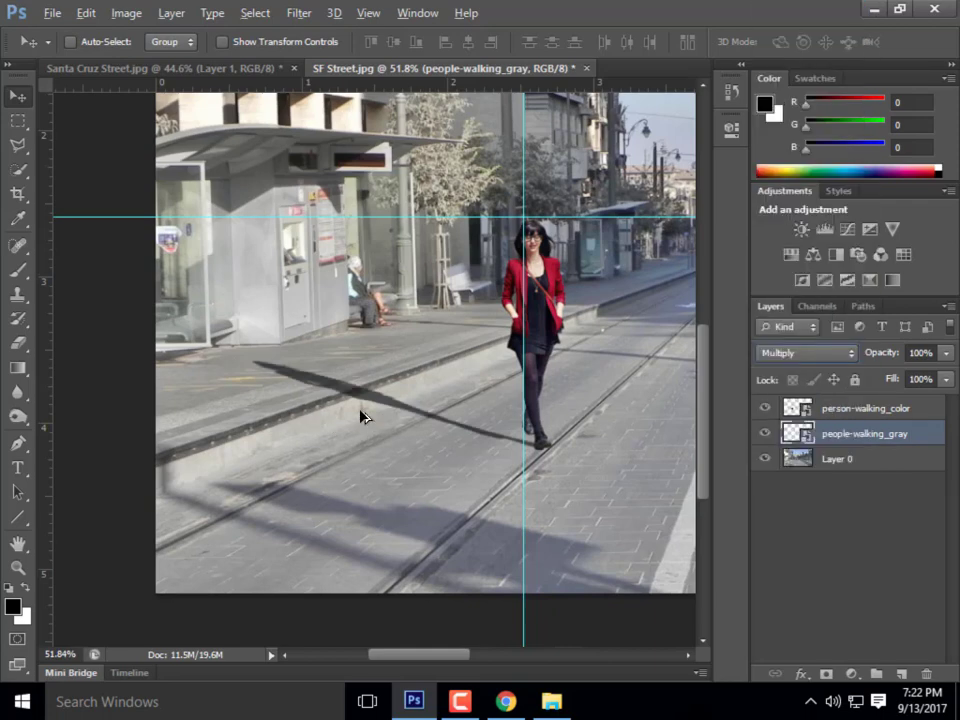
Enclose the shadow section on the raised platform with a five-corner polygonal selection
click(18, 145)
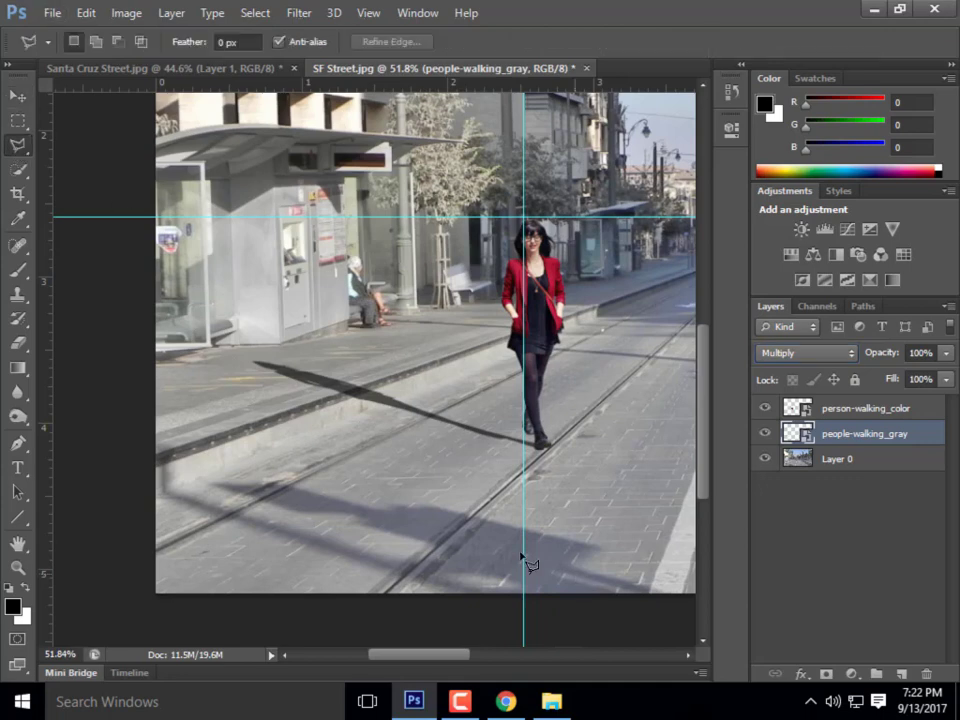
scroll(355, 428, up, 4)
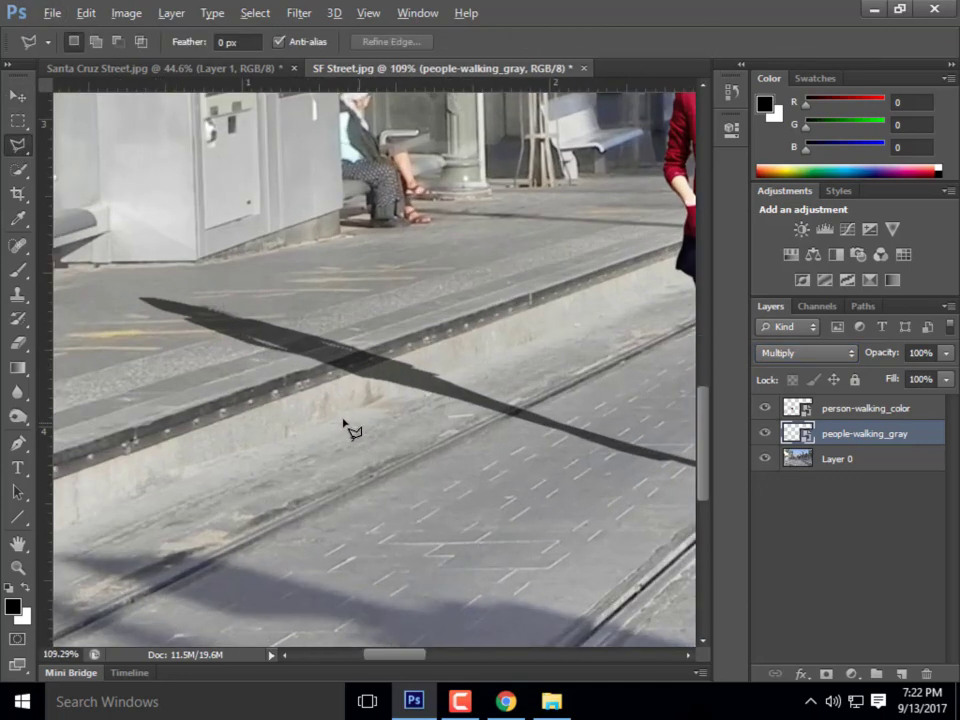
click(295, 436)
click(508, 353)
click(338, 237)
click(98, 236)
click(103, 335)
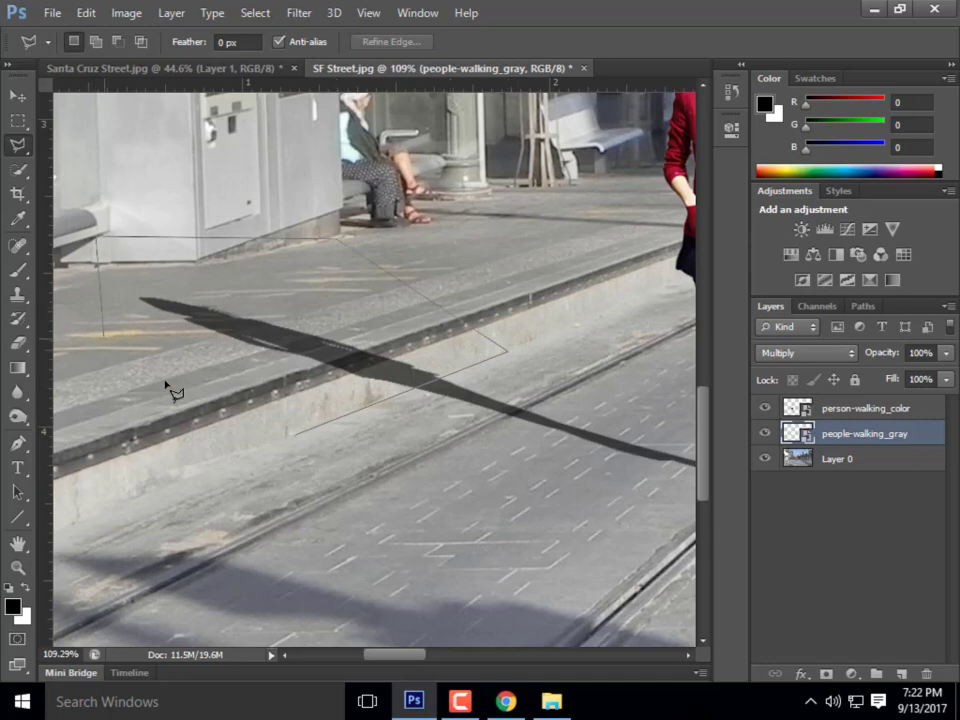
click(295, 437)
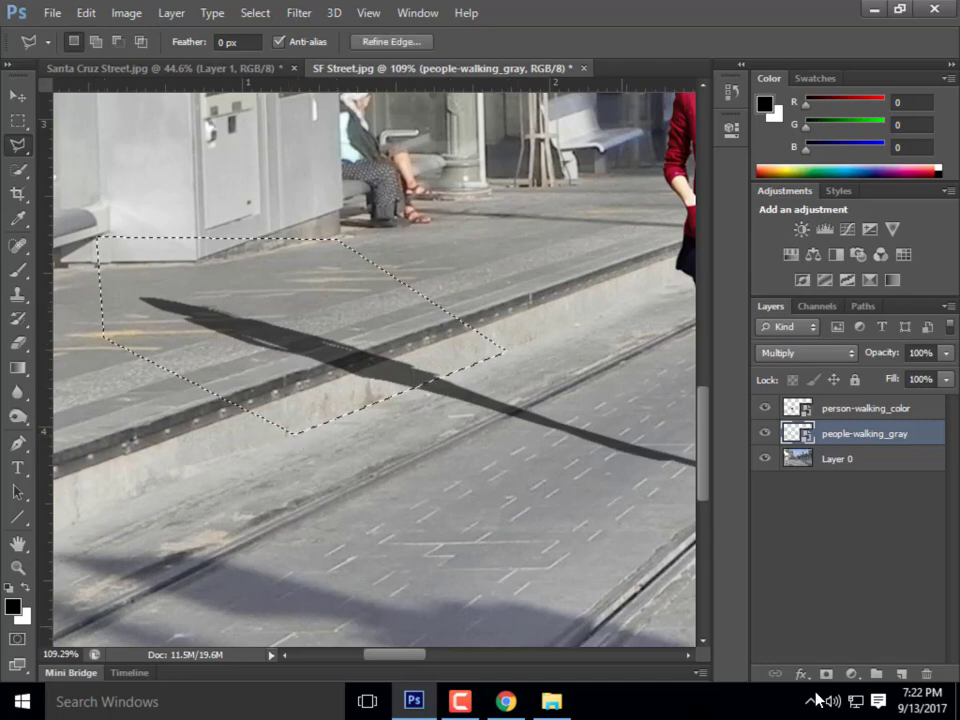
Rasterize the shadow layer for pixel editing
right_click(826, 440)
click(521, 263)
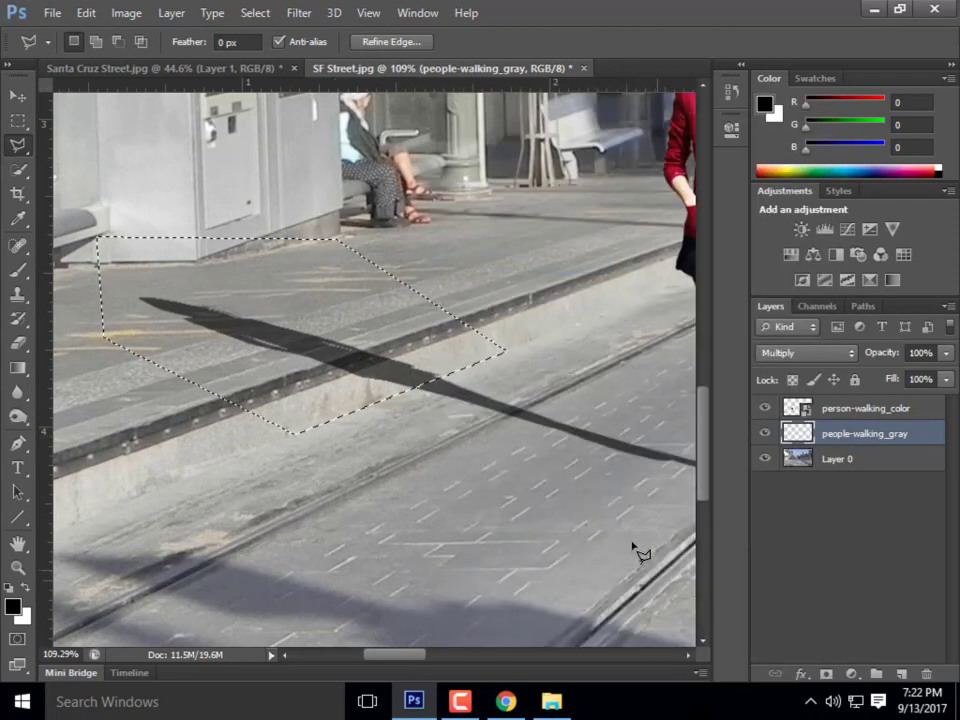
click(18, 97)
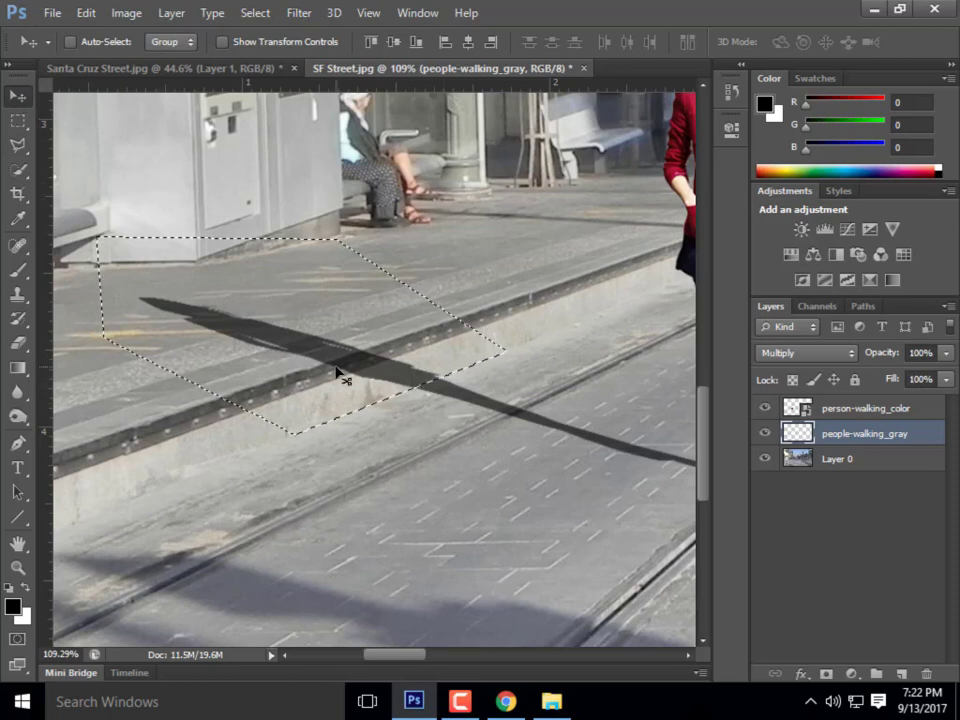
Shift the platform shadow piece up-left, then trial-select and drop the gap between pieces
drag(338, 376, 307, 325)
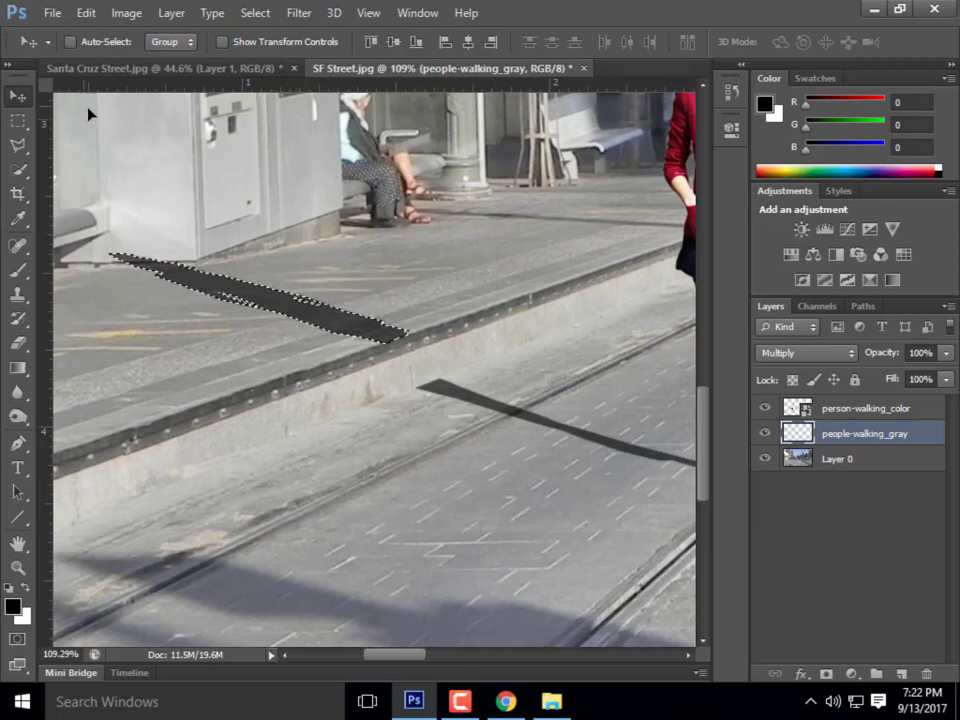
key(ctrl+d)
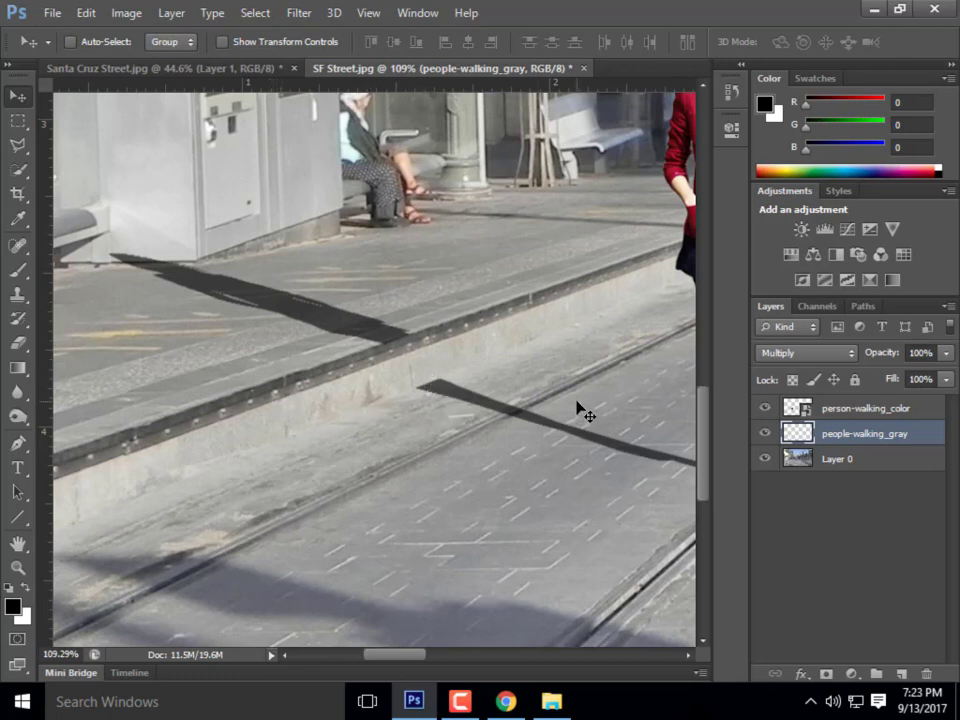
click(17, 146)
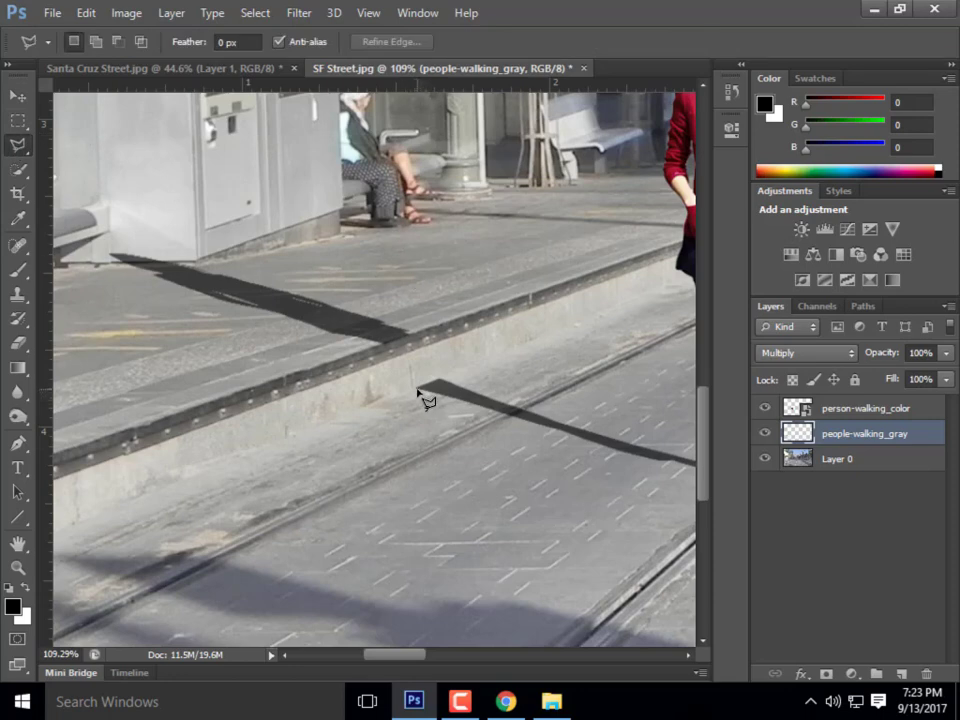
scroll(417, 390, up, 4)
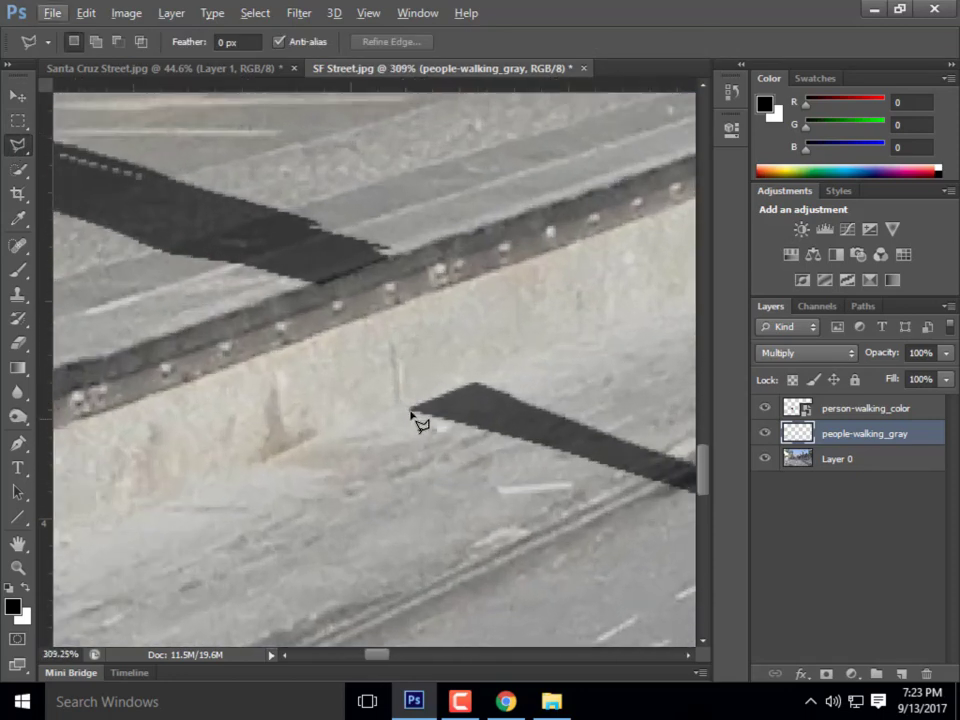
click(411, 409)
click(322, 284)
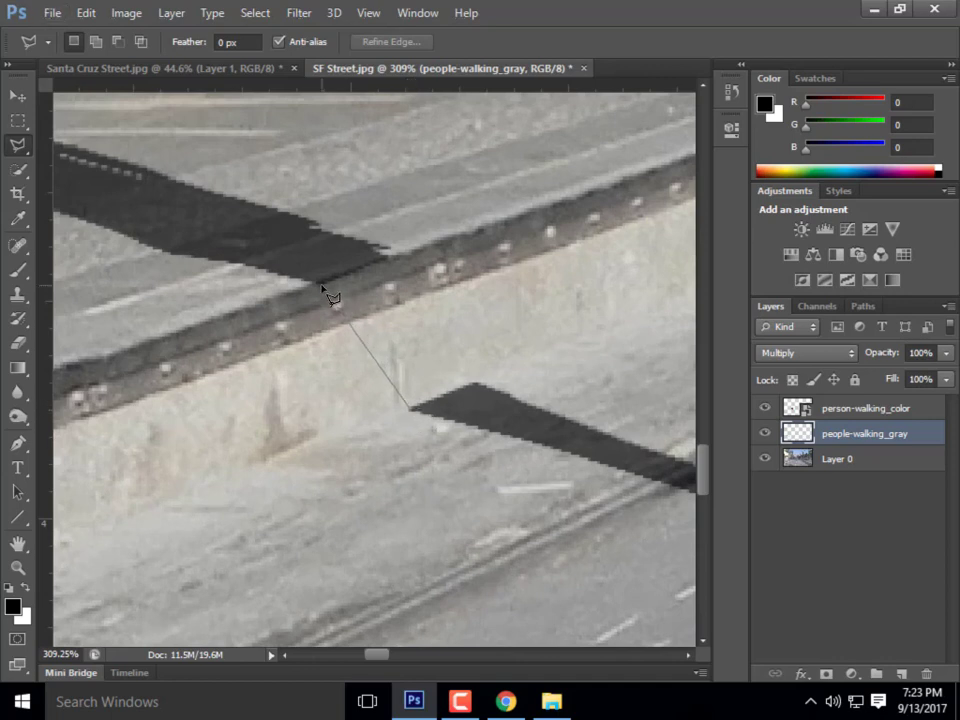
click(388, 260)
click(475, 385)
click(413, 413)
scroll(330, 373, down, 5)
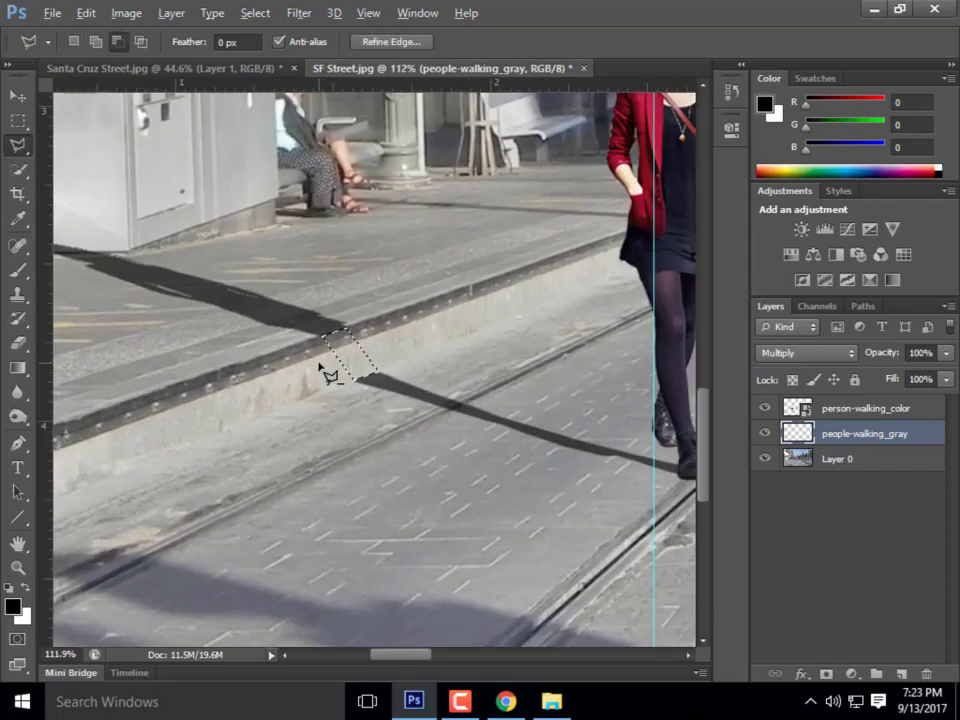
key(ctrl+d)
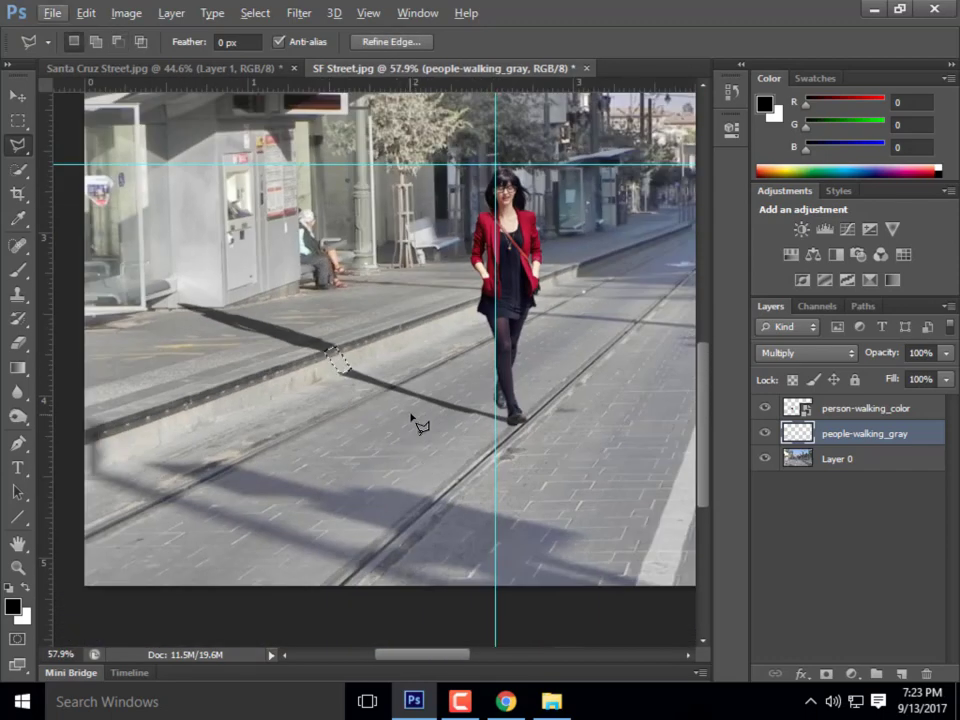
Step back to the untransformed shadow, skew it to a new angle, and apply
key(ctrl+alt+z)
key(ctrl+alt+z)
key(ctrl+alt+z)
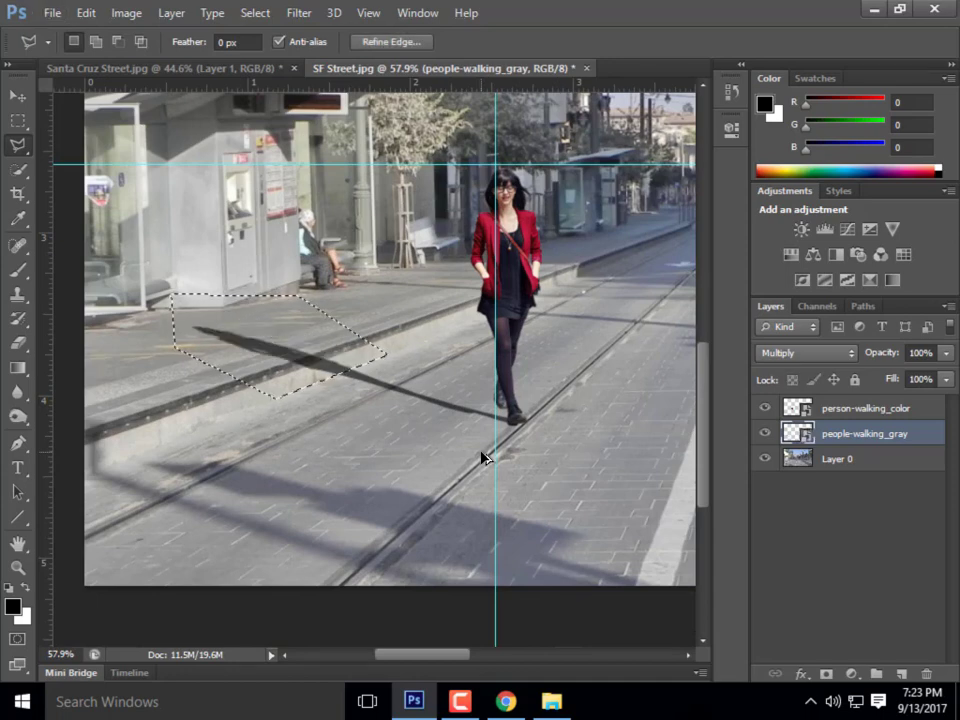
key(ctrl+d)
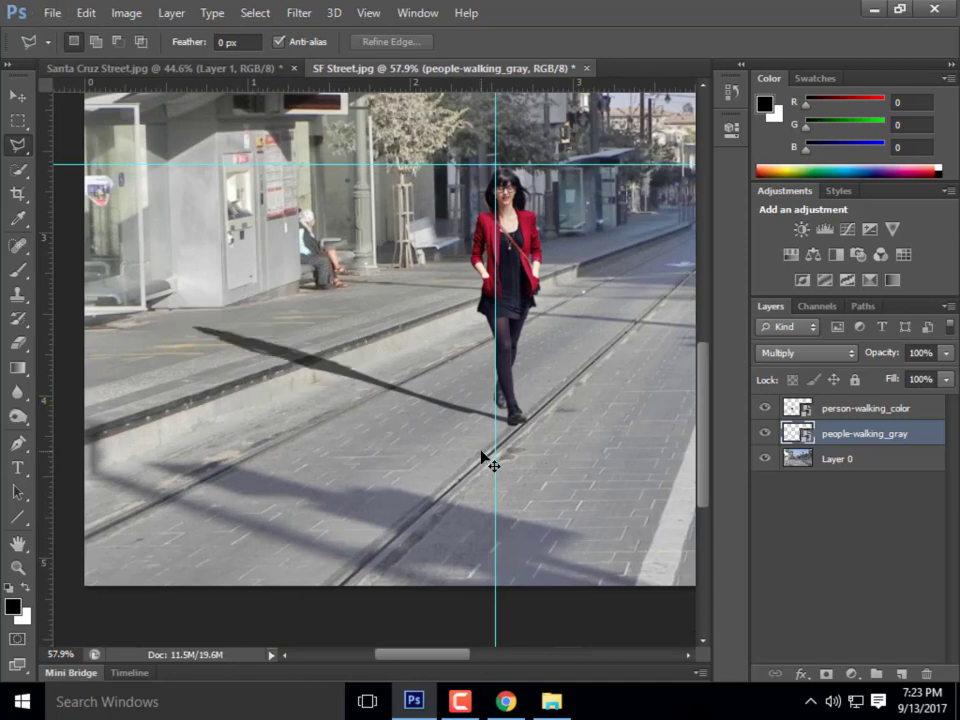
key(ctrl+alt+z)
key(ctrl+alt+z)
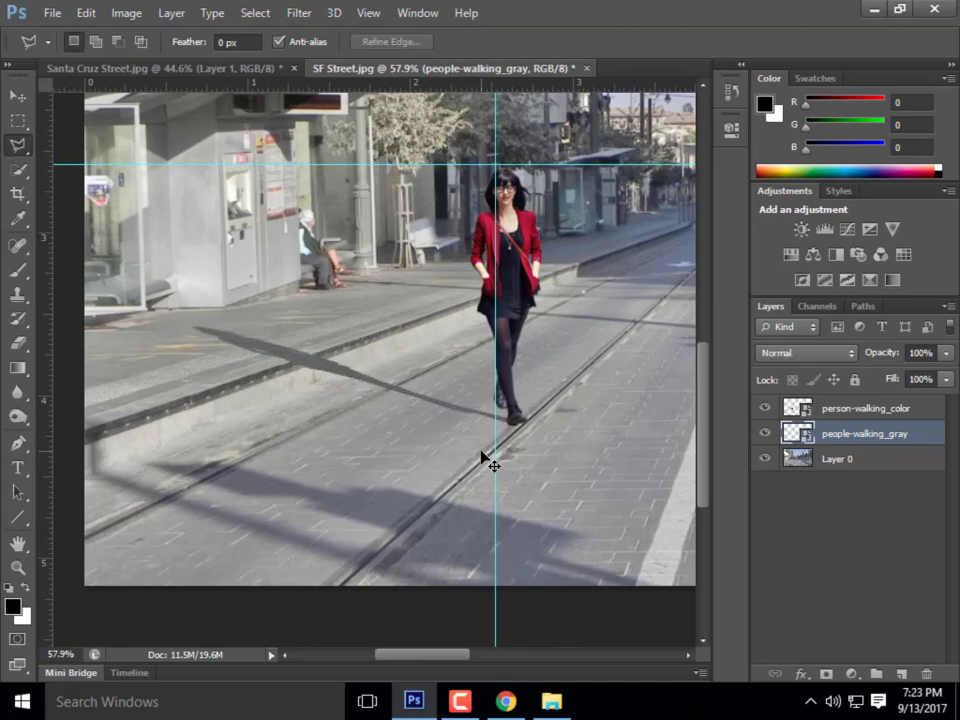
key(ctrl+t)
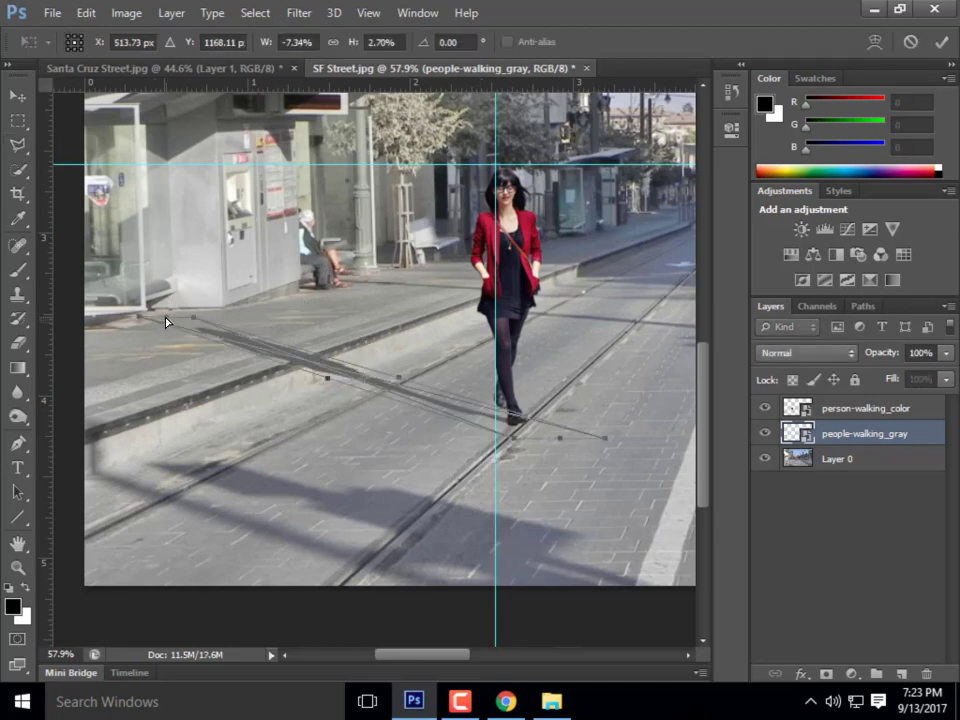
drag(166, 318, 211, 320)
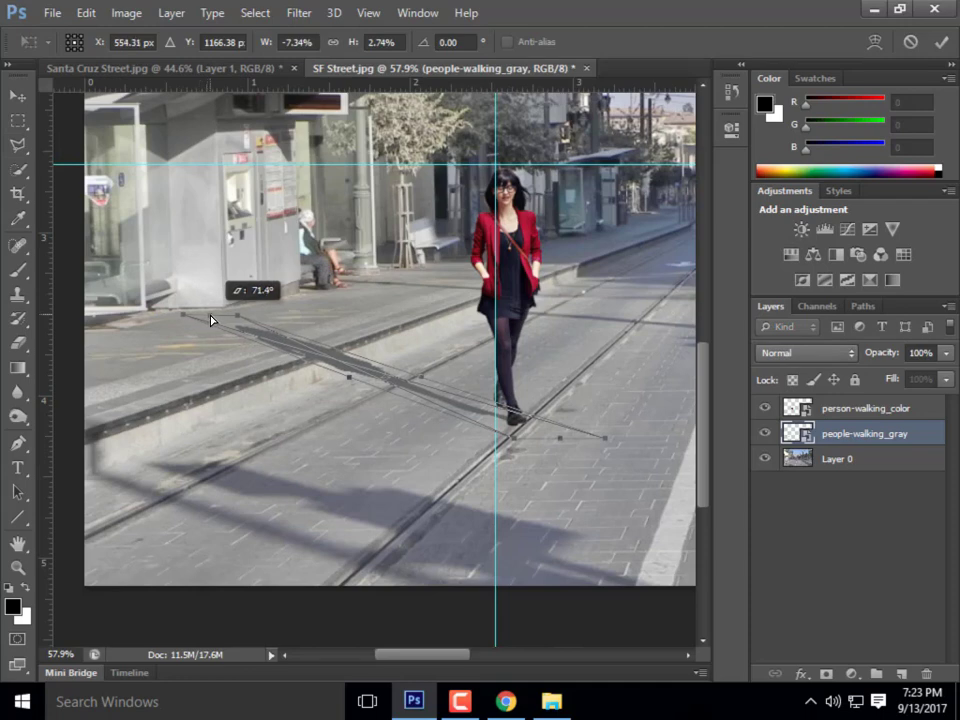
click(17, 94)
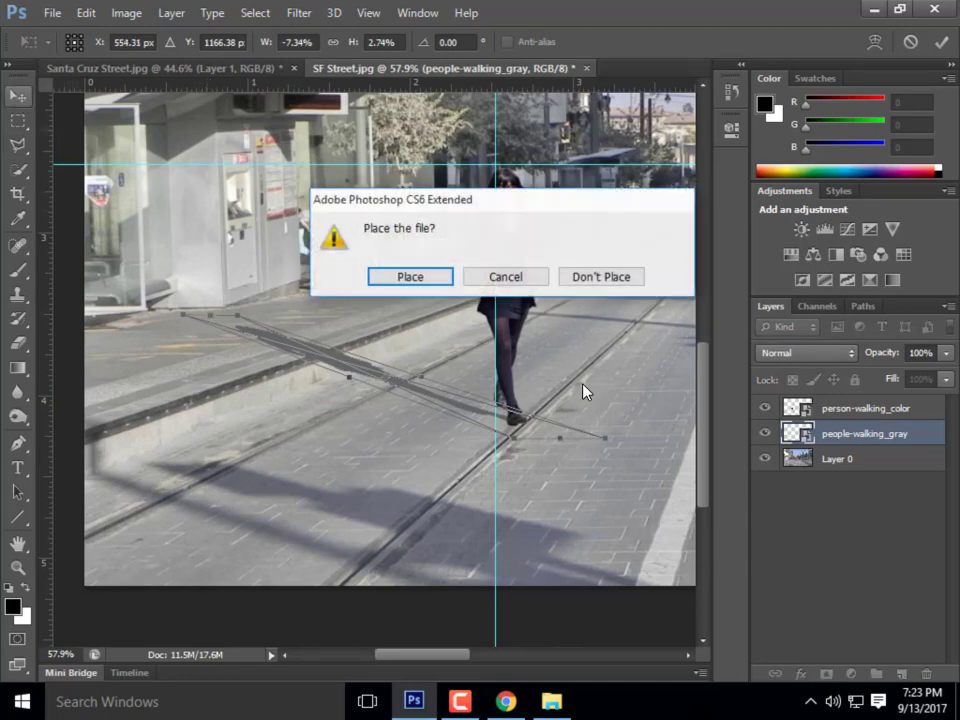
key(Return)
Set the shadow layer back to Multiply blending and rasterize it
click(792, 355)
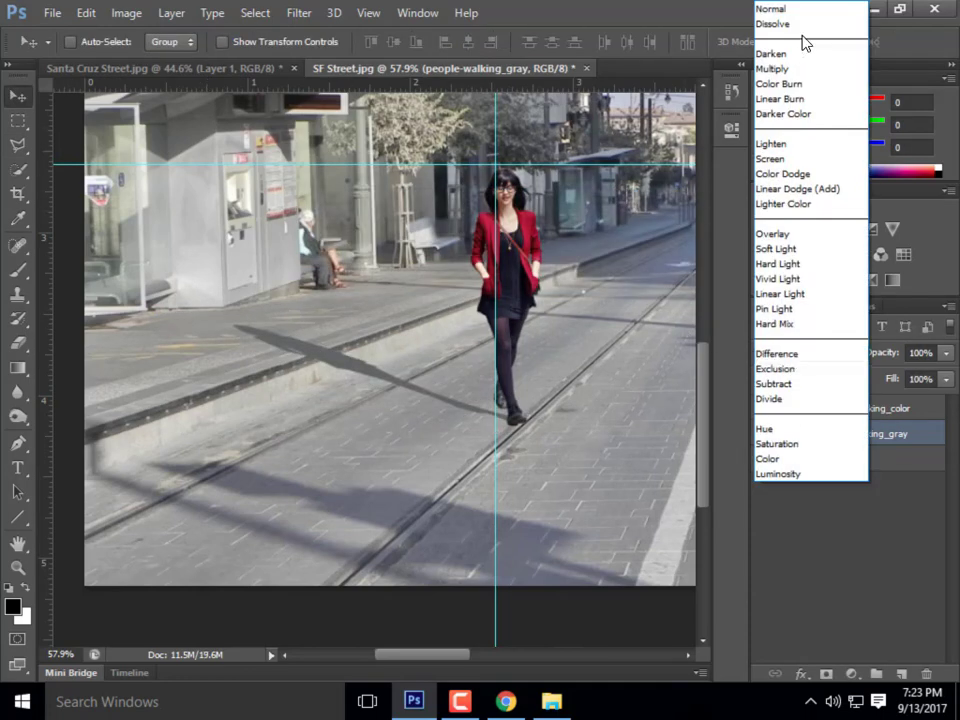
click(793, 66)
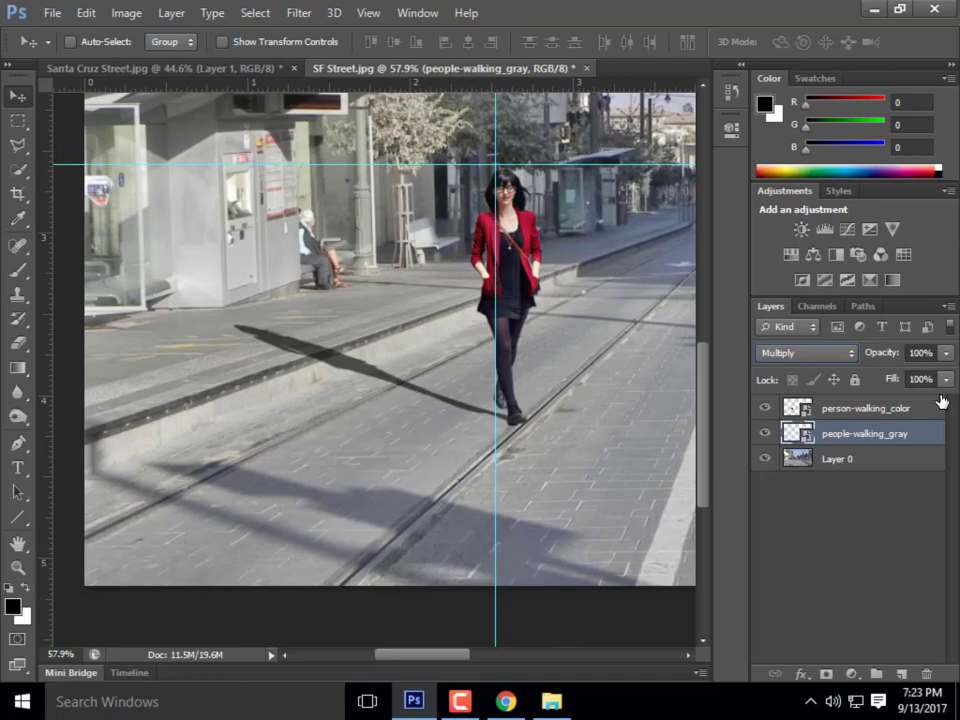
right_click(855, 441)
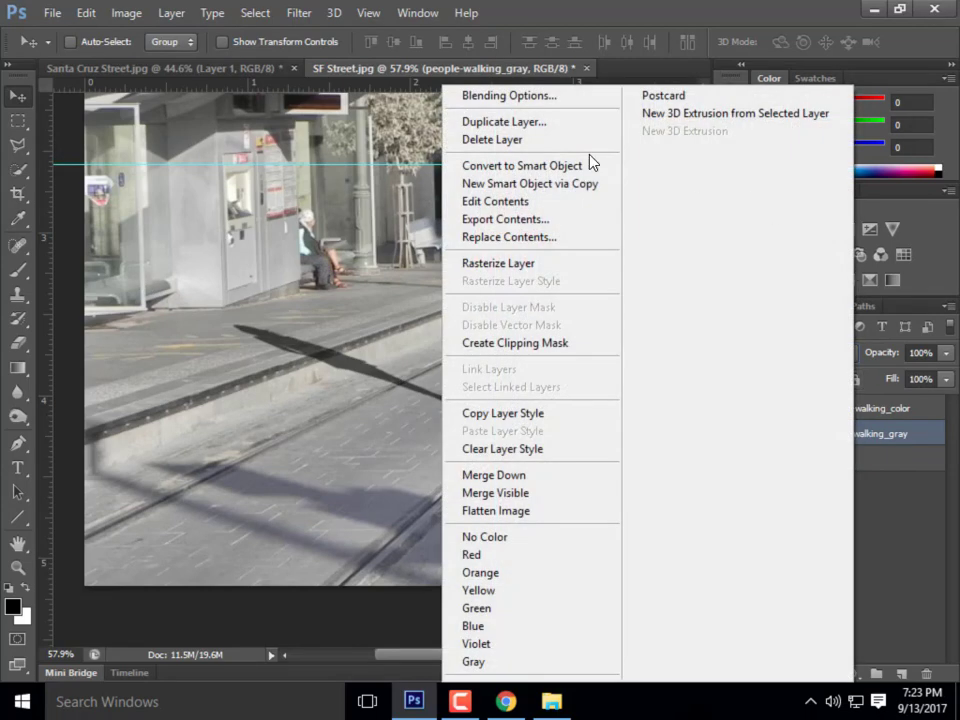
click(495, 262)
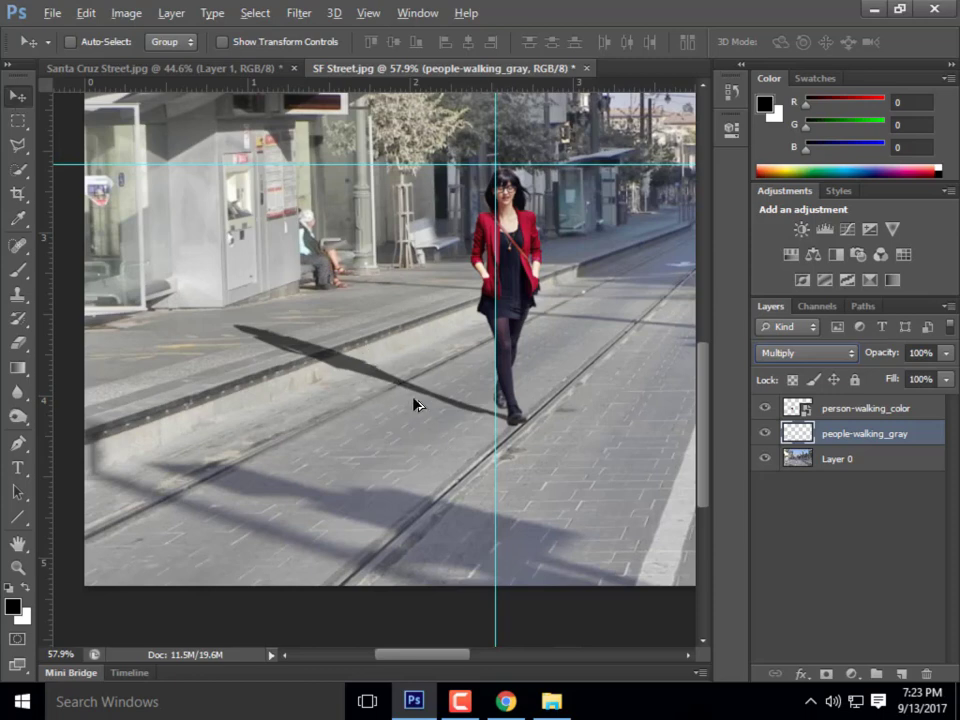
Enclose the platform part of the shadow with a five-corner polygonal selection
scroll(365, 390, up, 6)
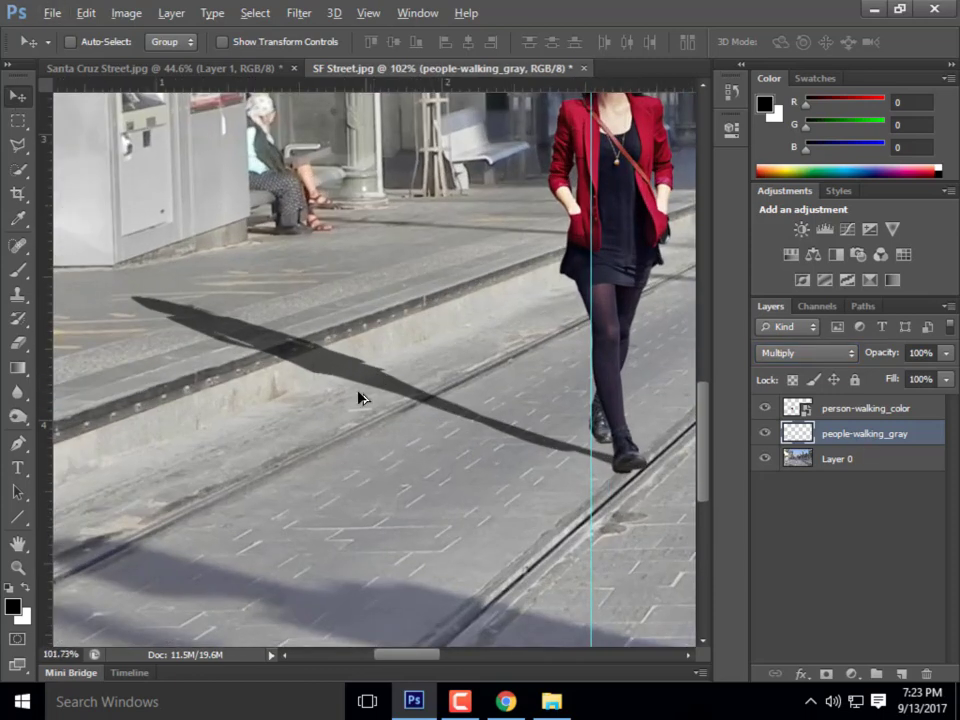
scroll(447, 363, down, 2)
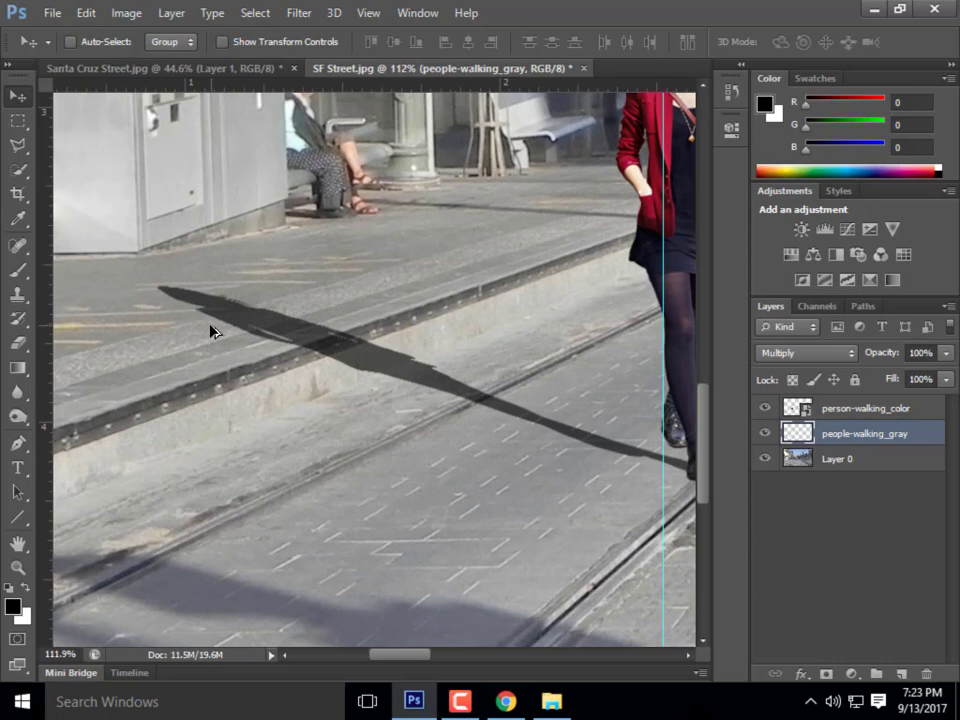
click(18, 145)
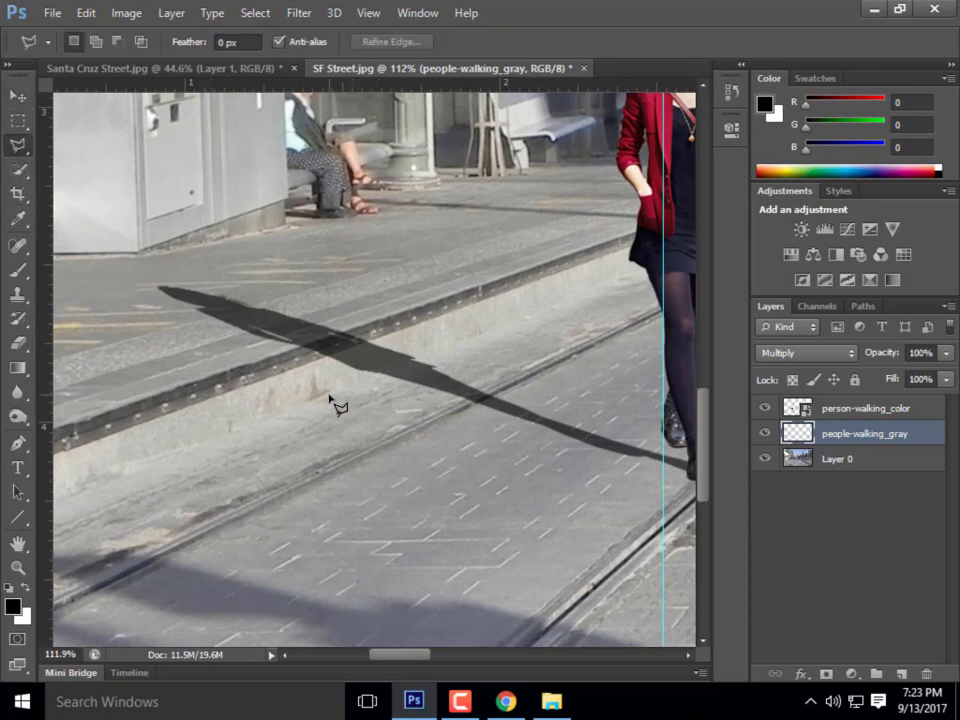
click(336, 383)
click(456, 343)
click(320, 265)
click(129, 252)
click(129, 312)
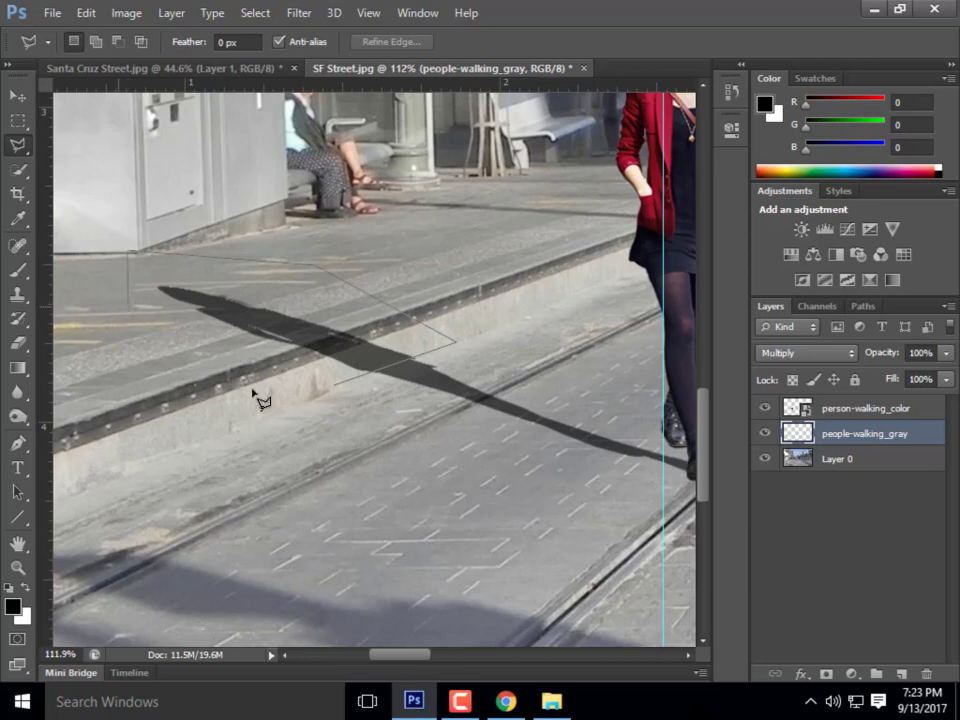
click(337, 387)
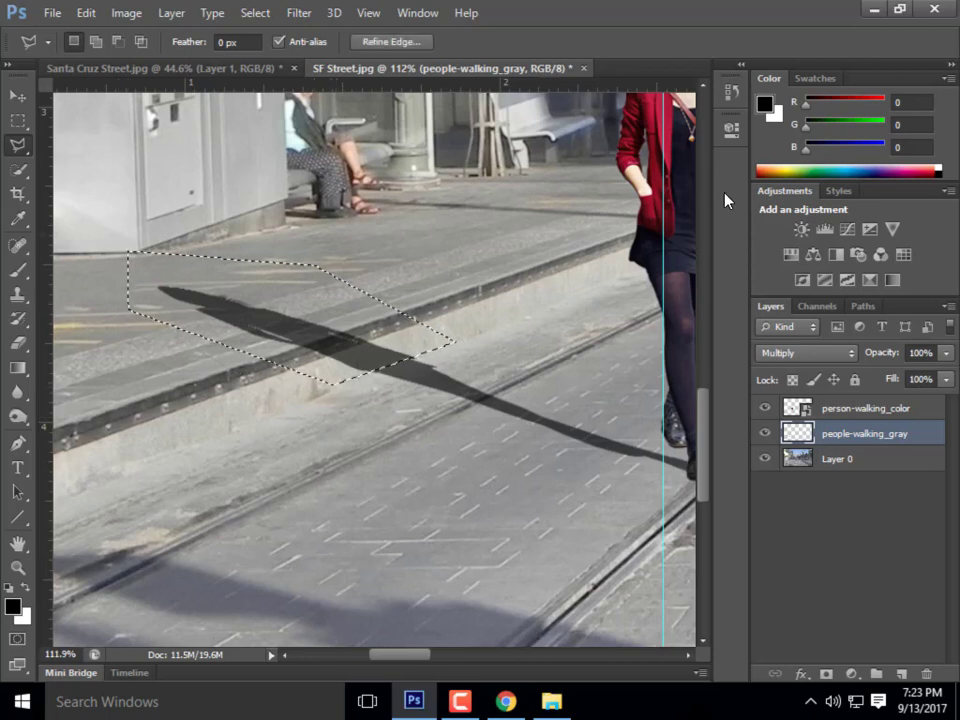
Drag the selected shadow piece up and left onto the step and deselect
click(16, 94)
drag(331, 366, 375, 310)
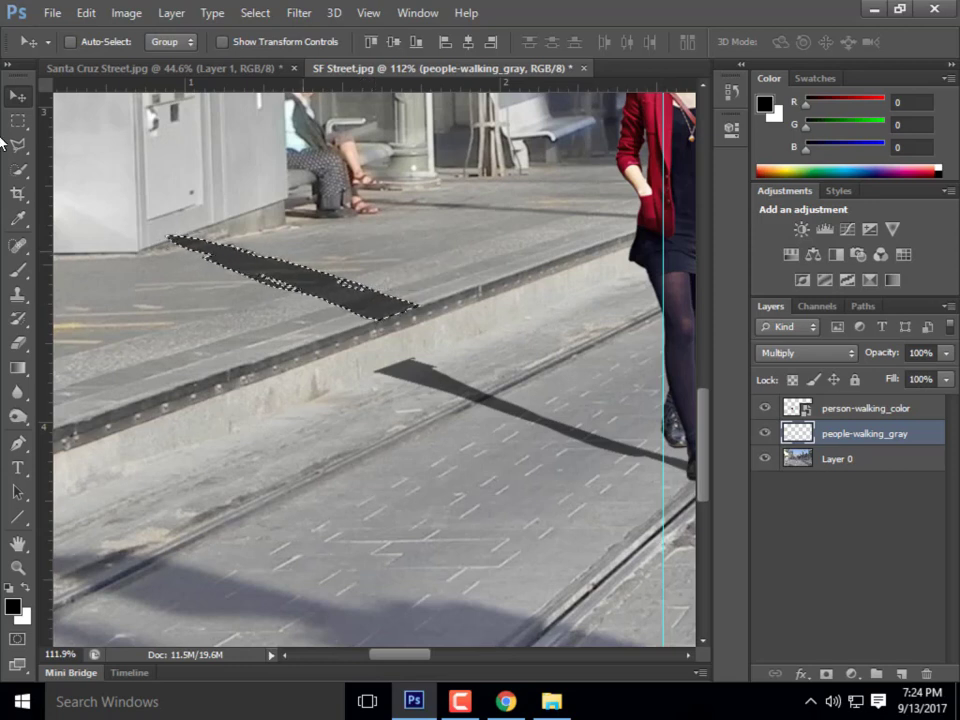
key(ctrl+d)
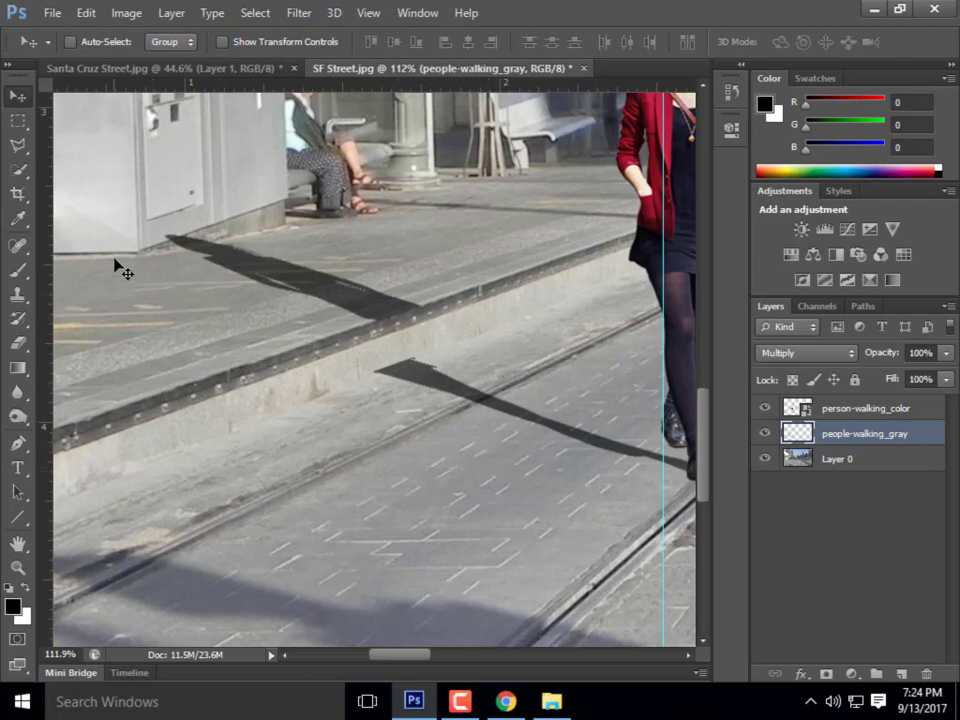
Draw a four-corner polygonal selection over the kerb face joining the two shadow pieces
click(17, 145)
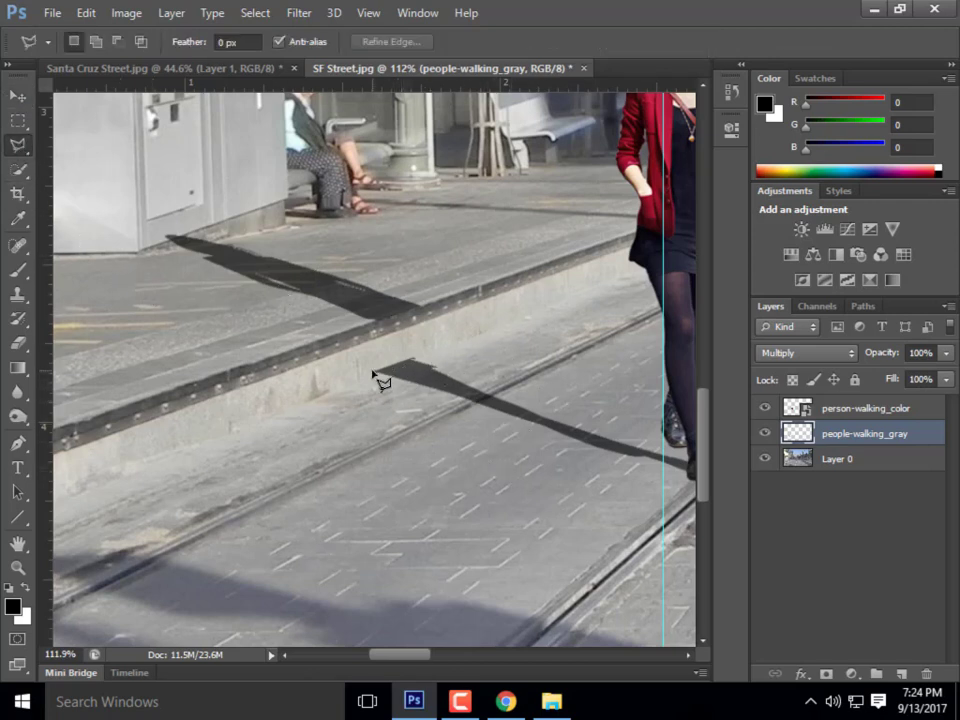
scroll(375, 378, up, 5)
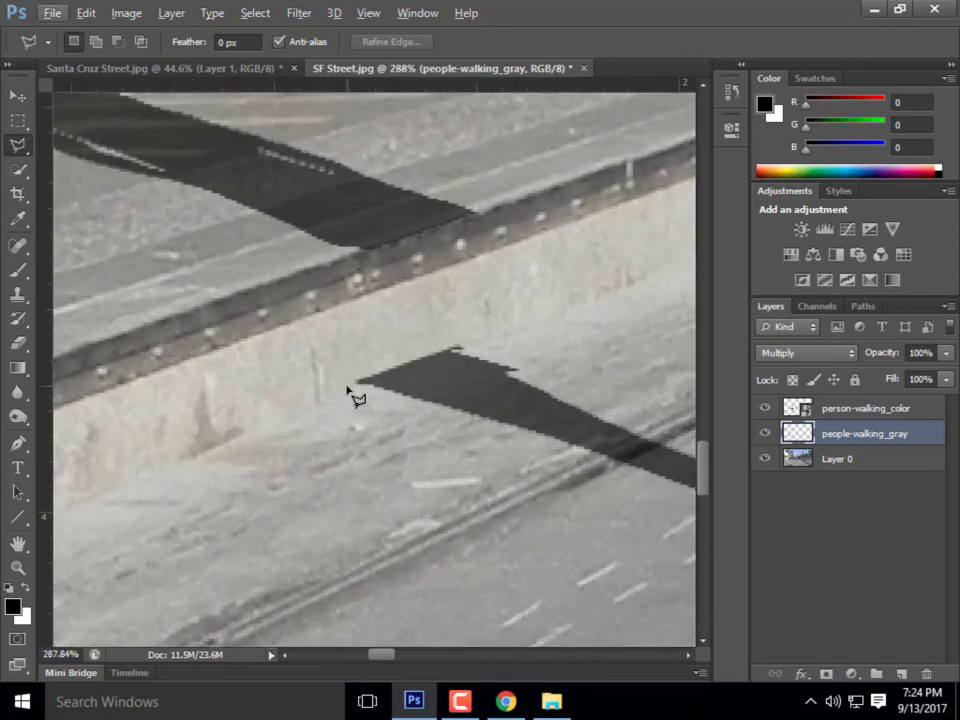
click(358, 381)
click(364, 248)
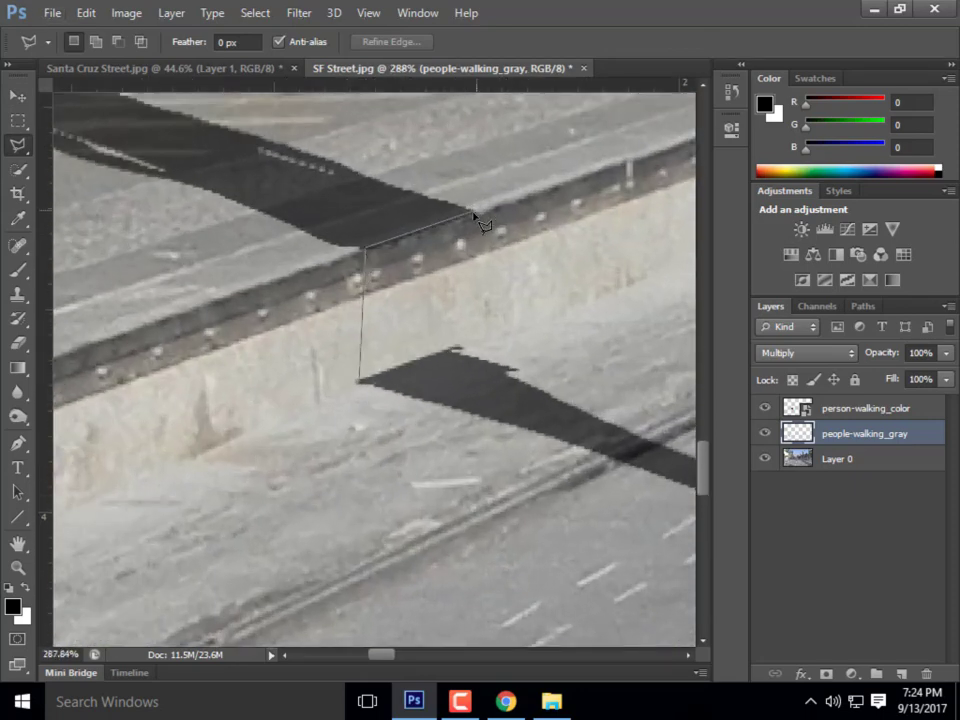
click(477, 214)
click(461, 348)
click(359, 381)
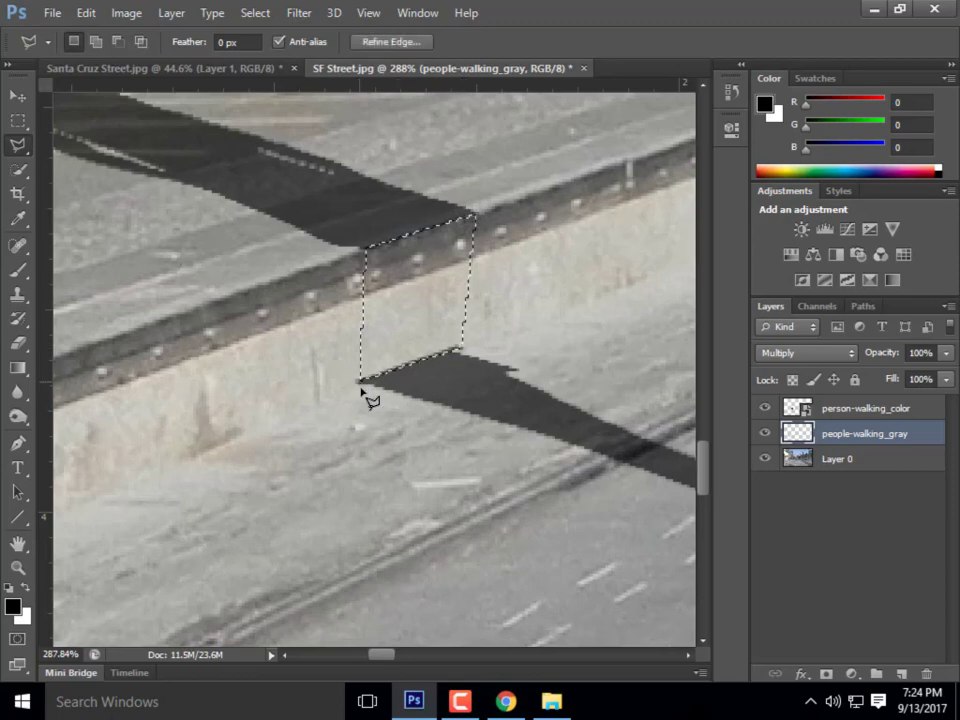
scroll(454, 439, down, 5)
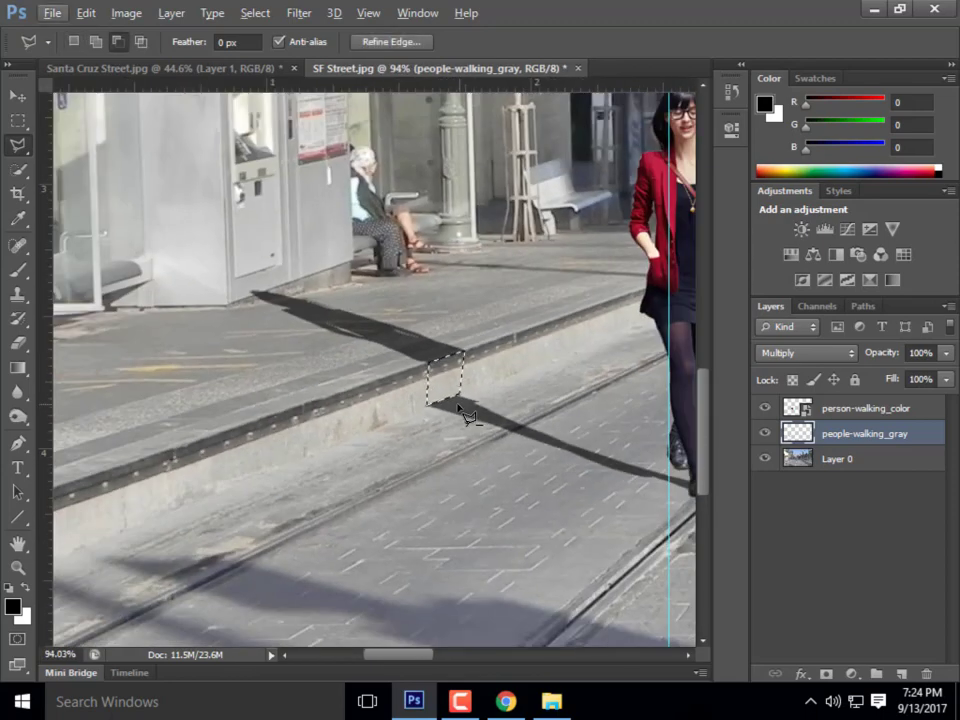
click(15, 273)
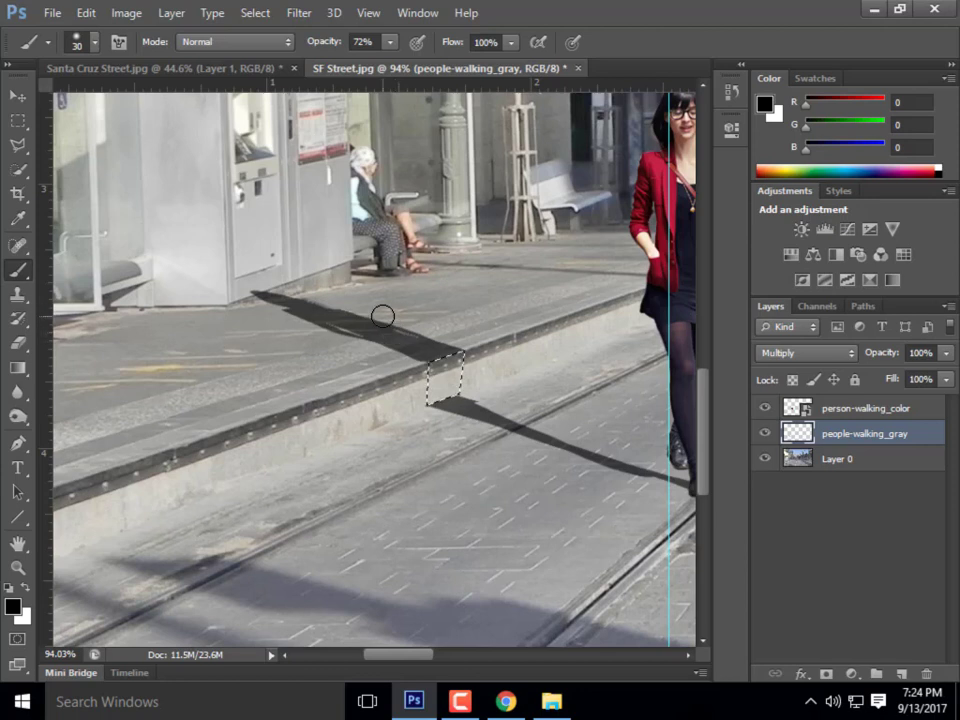
Sample the shadow's dark grey (63,63,64) and paint the kerb face on the people-walking_gray layer
key(alt)
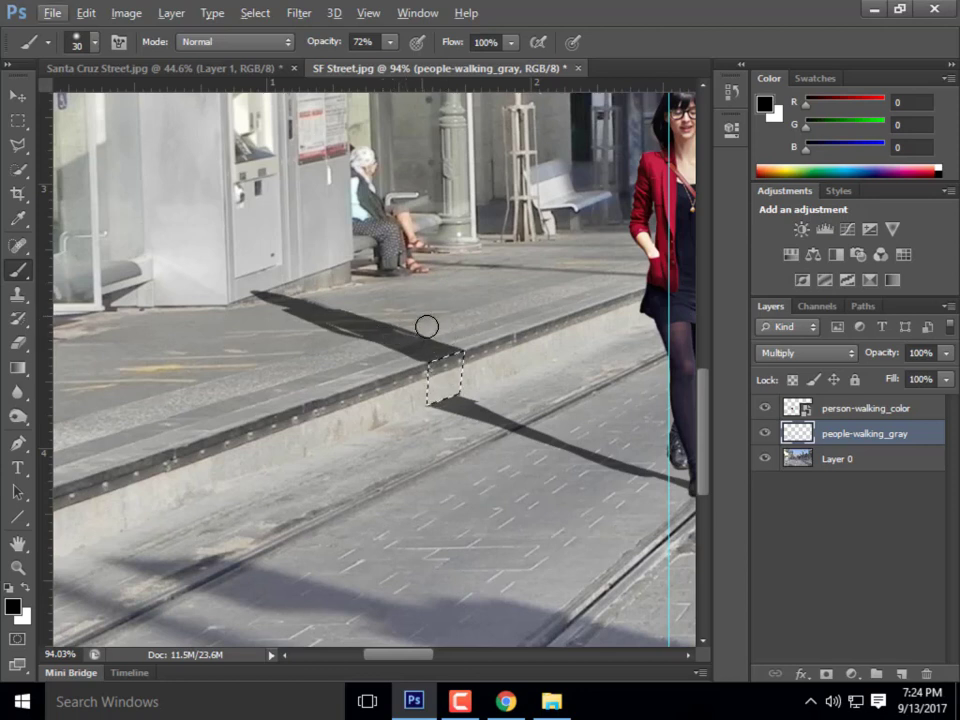
key(alt)
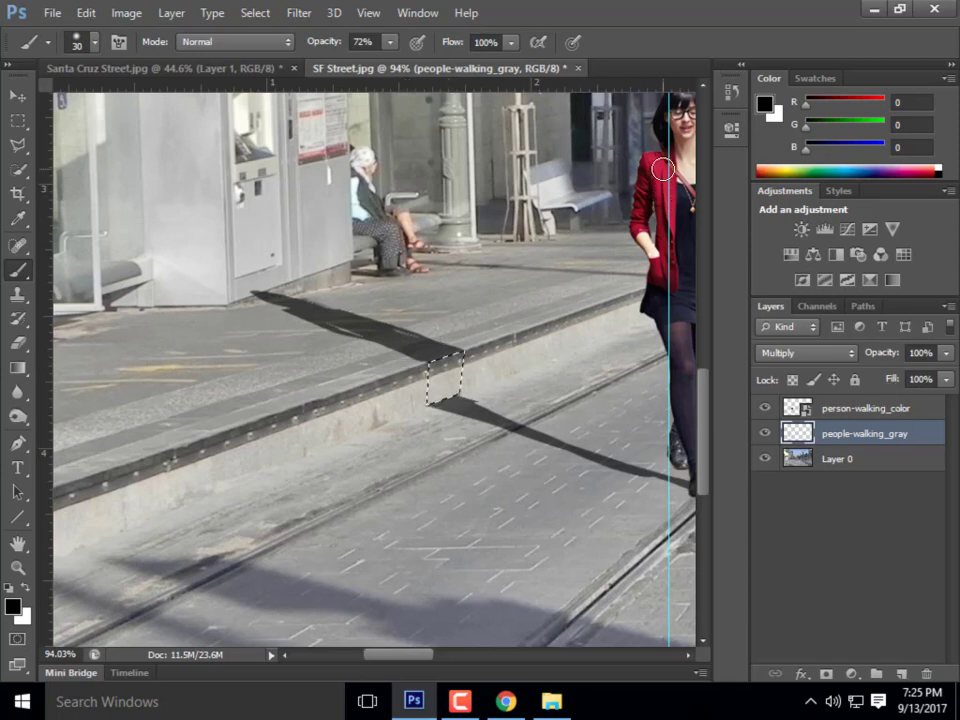
click(870, 416)
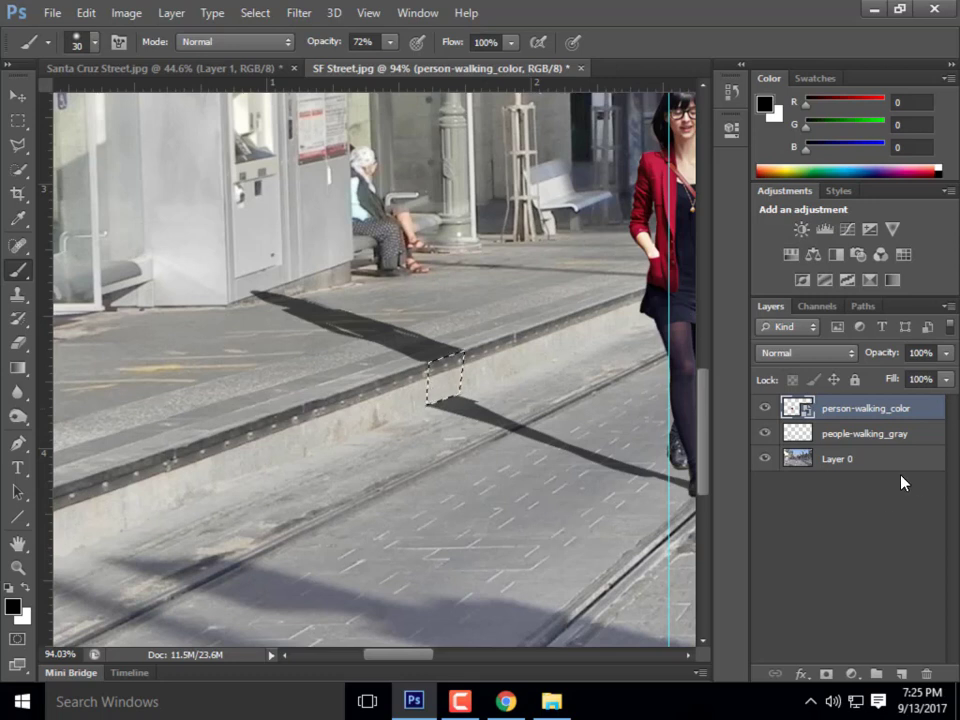
click(846, 436)
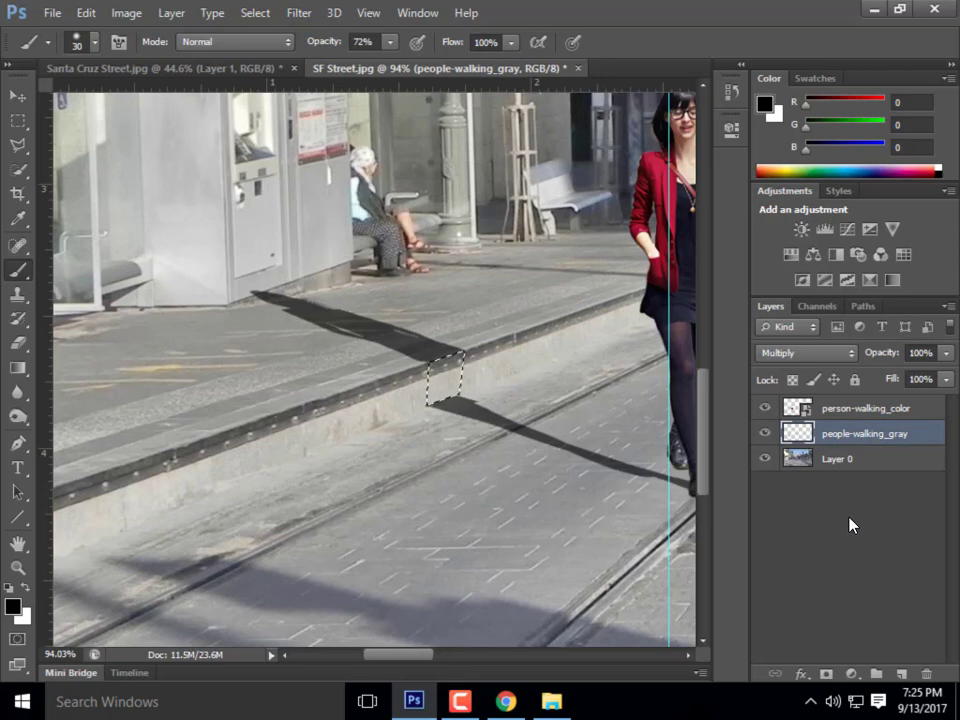
alt+click(418, 336)
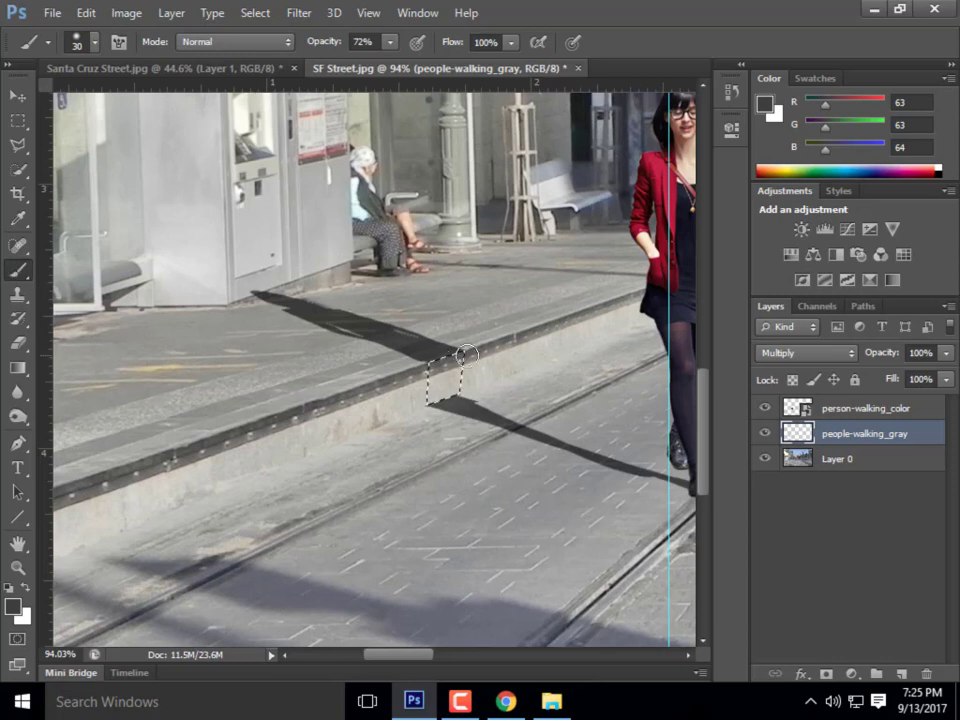
drag(438, 378, 463, 381)
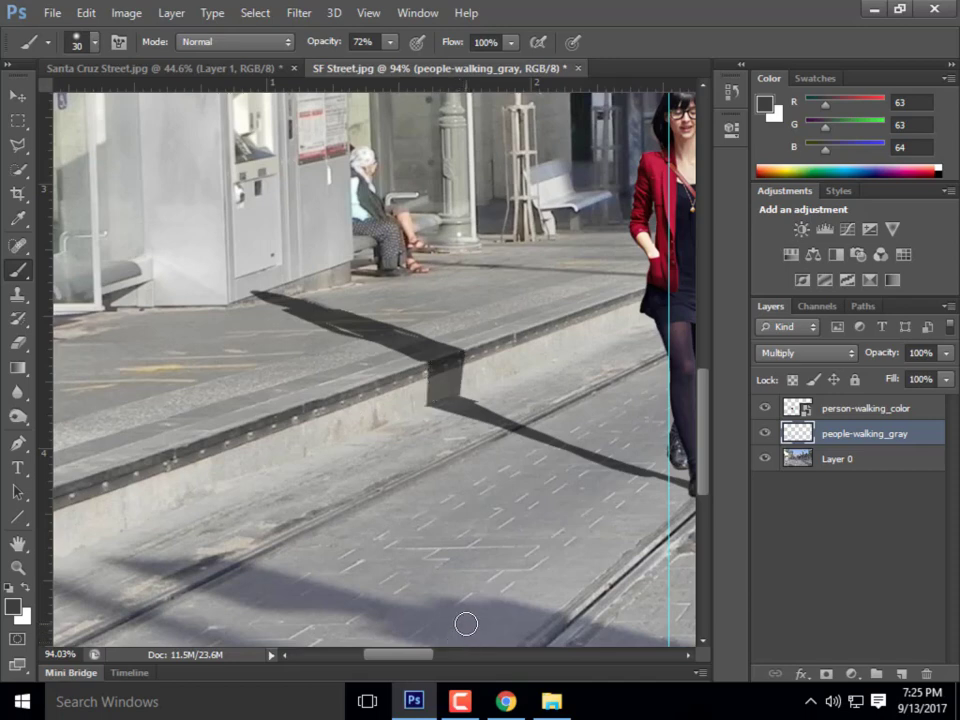
scroll(279, 375, down, 4)
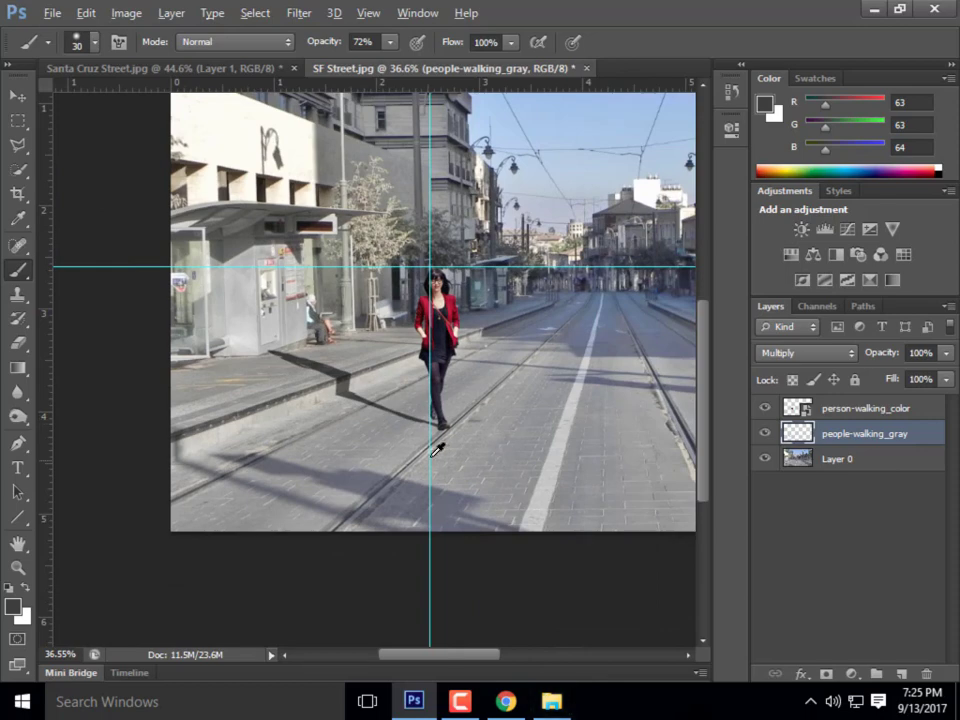
key(alt)
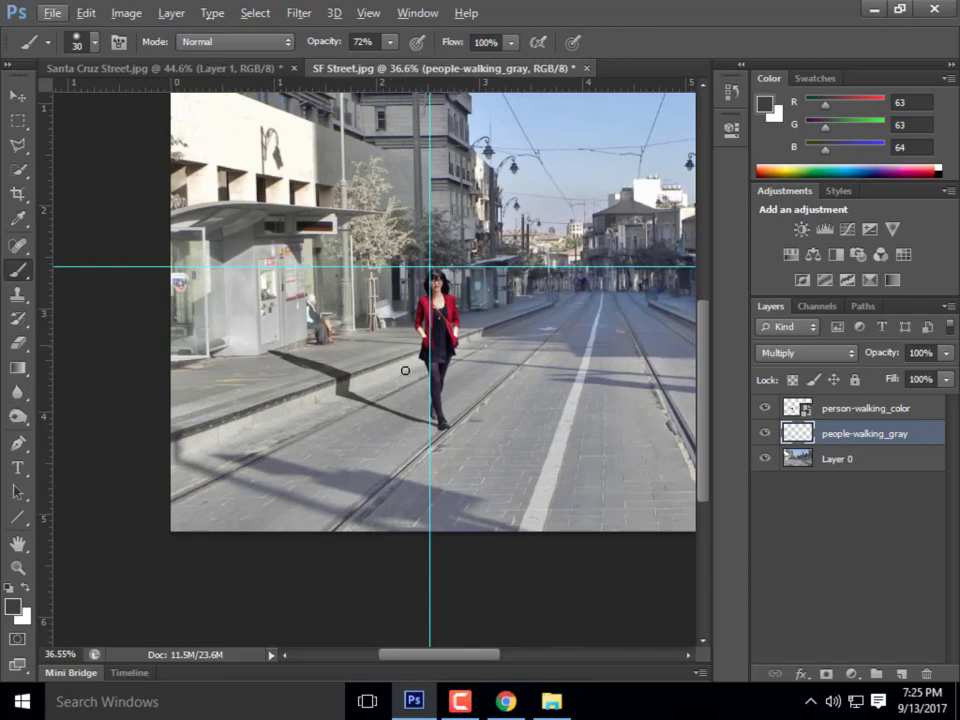
scroll(150, 369, down, 2)
scroll(178, 489, up, 2)
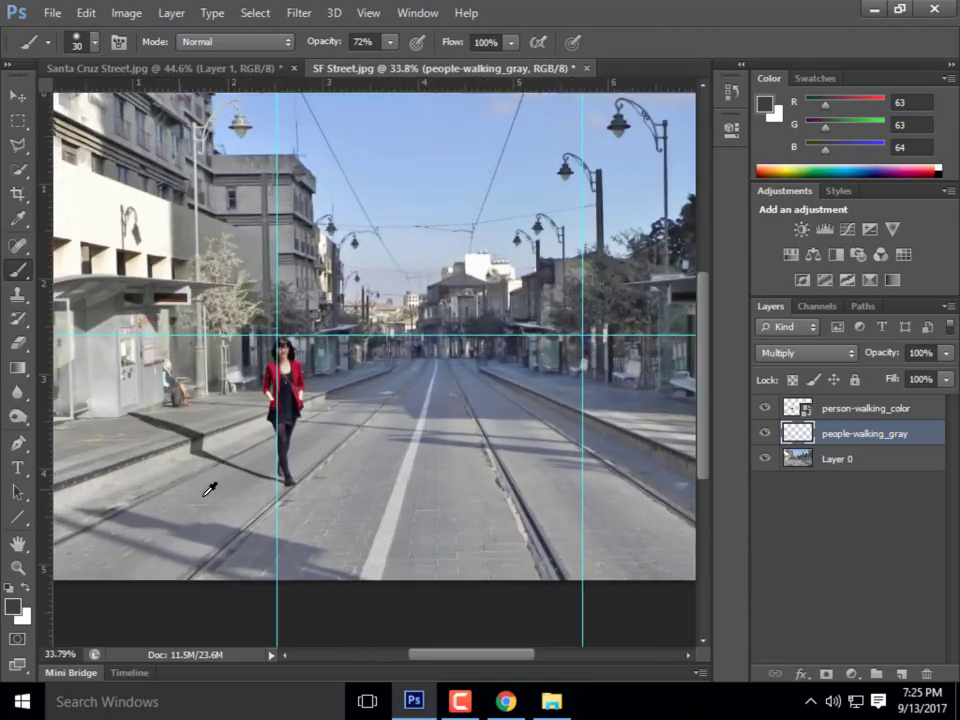
scroll(208, 486, down, 1)
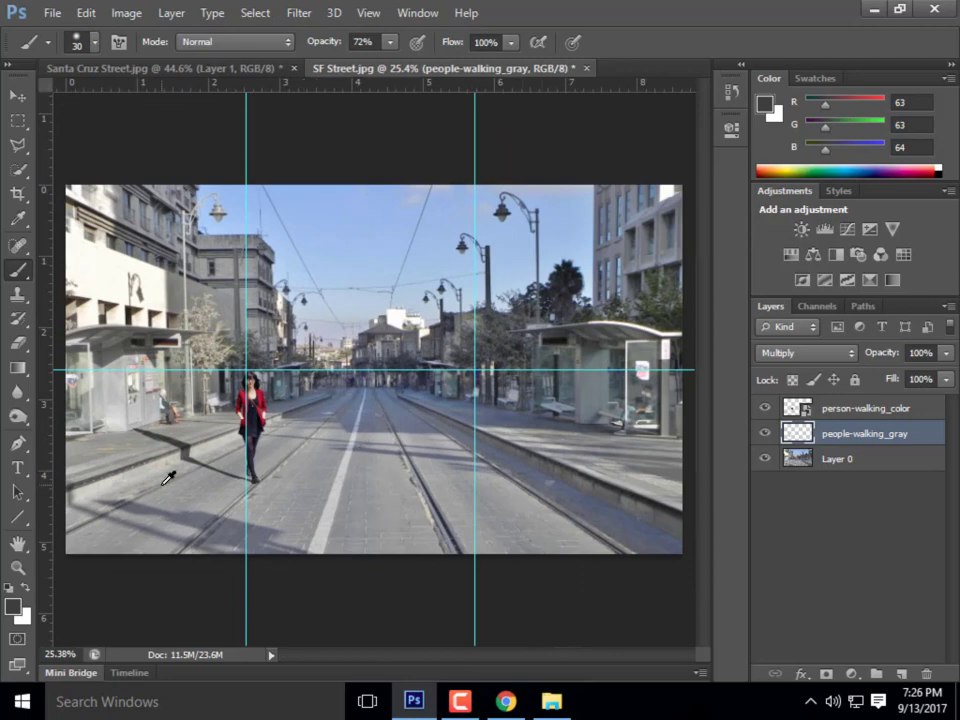
scroll(165, 472, up, 3)
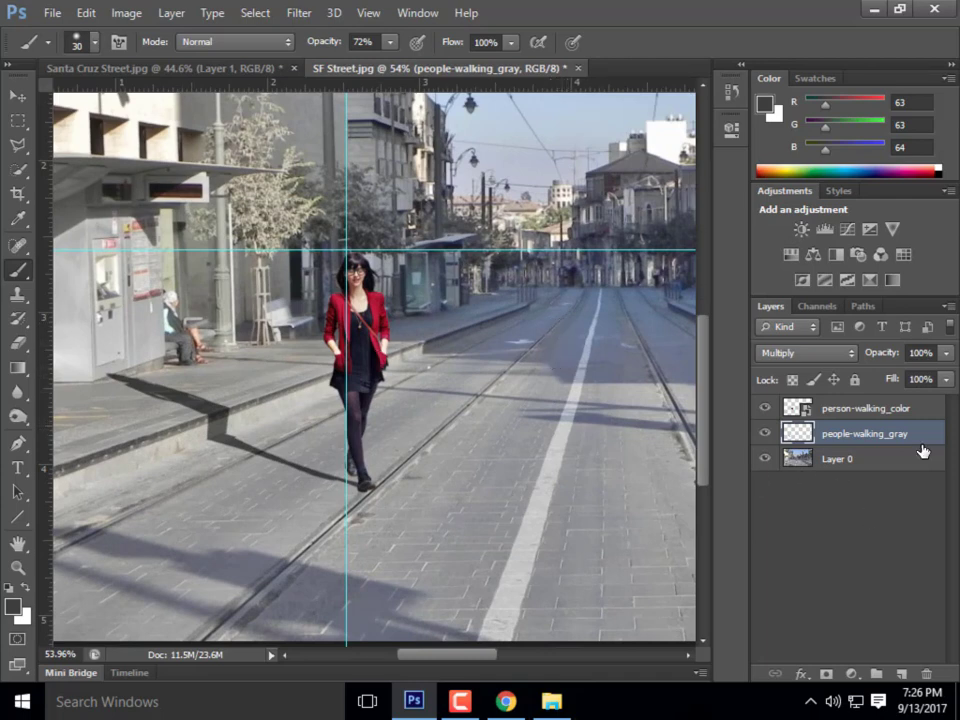
Set the people-walking_gray layer's opacity to 80%, then lower it further to 72%
click(920, 353)
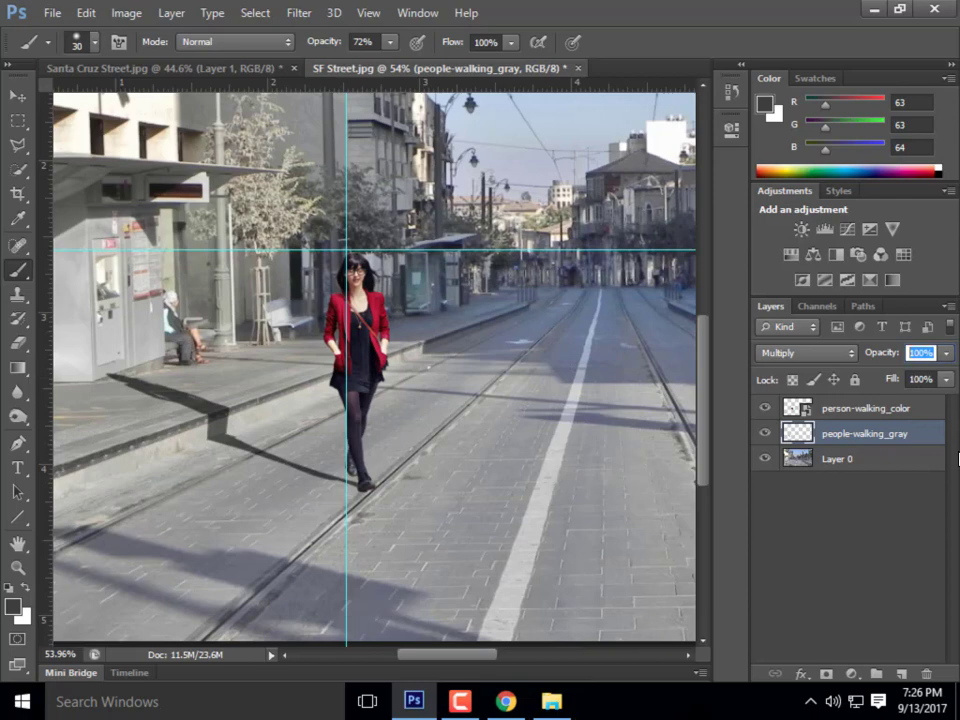
text(80)
key(Return)
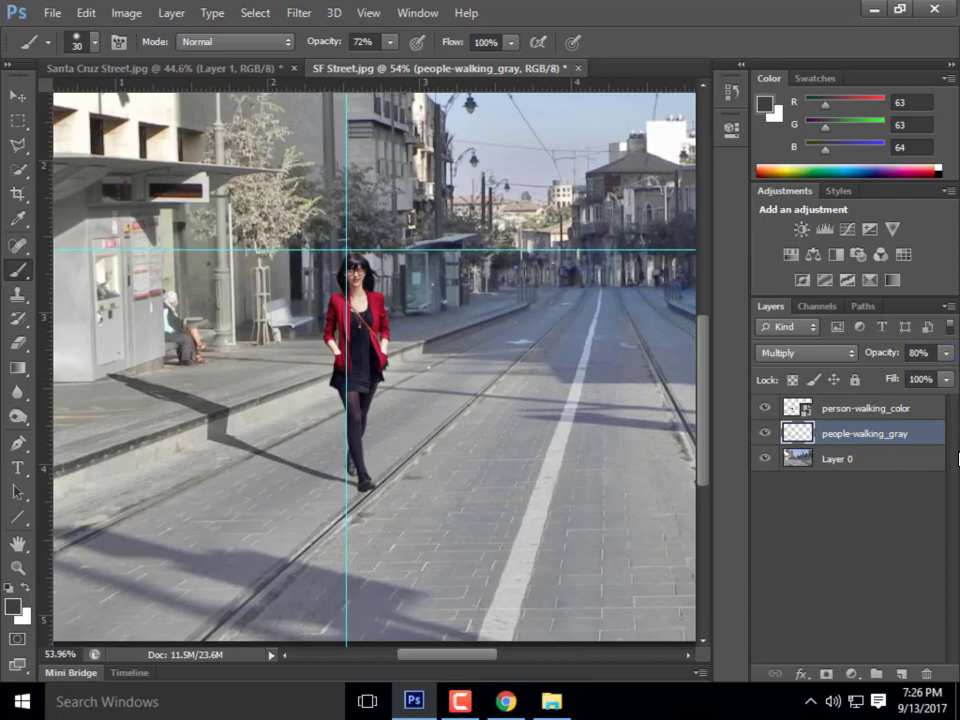
click(946, 353)
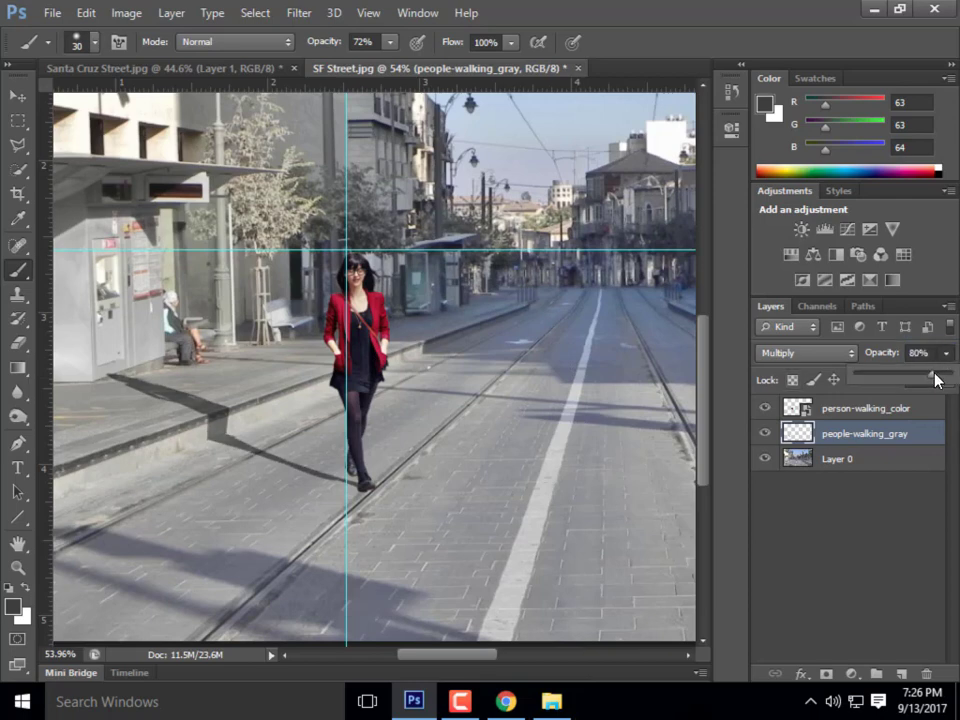
drag(938, 378, 922, 380)
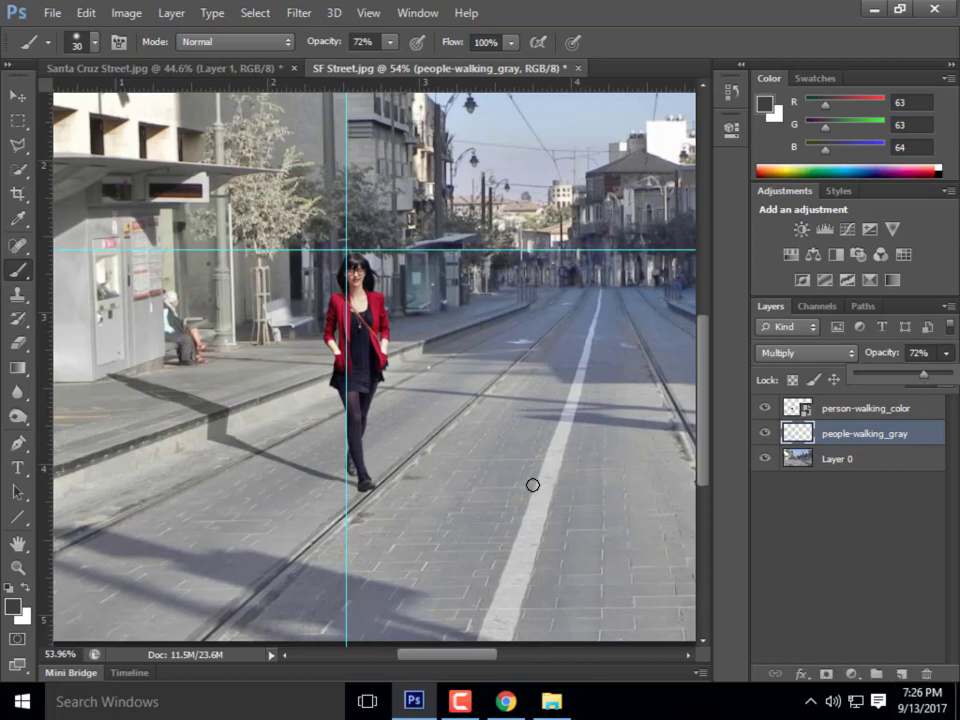
Add a Color Balance 1 adjustment layer with midtones shifted toward blue, about +13
click(126, 13)
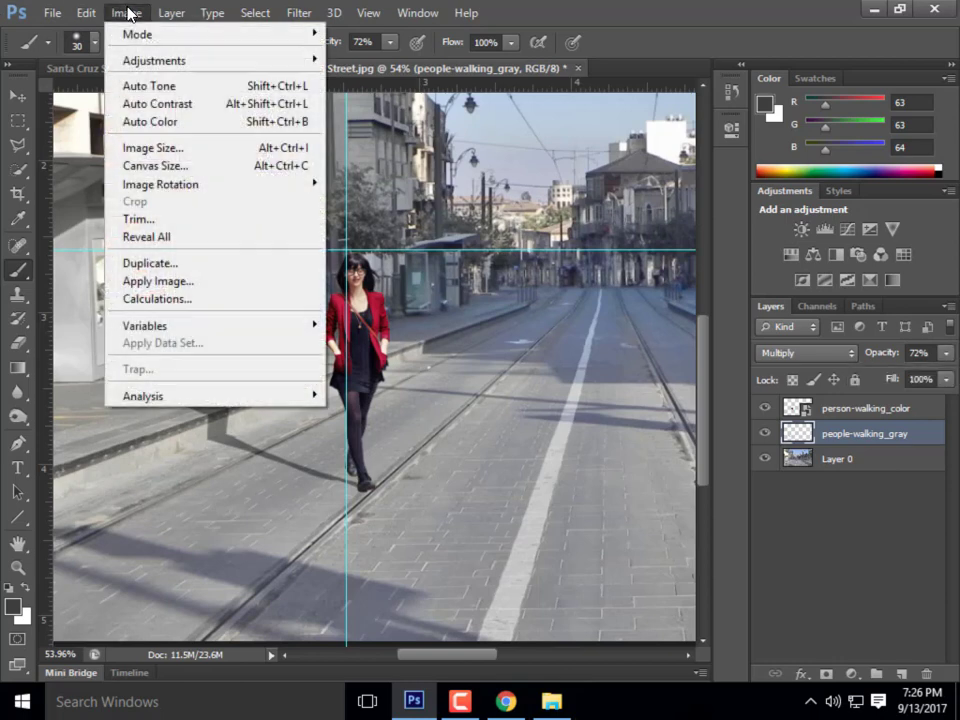
mouse_move(165, 7)
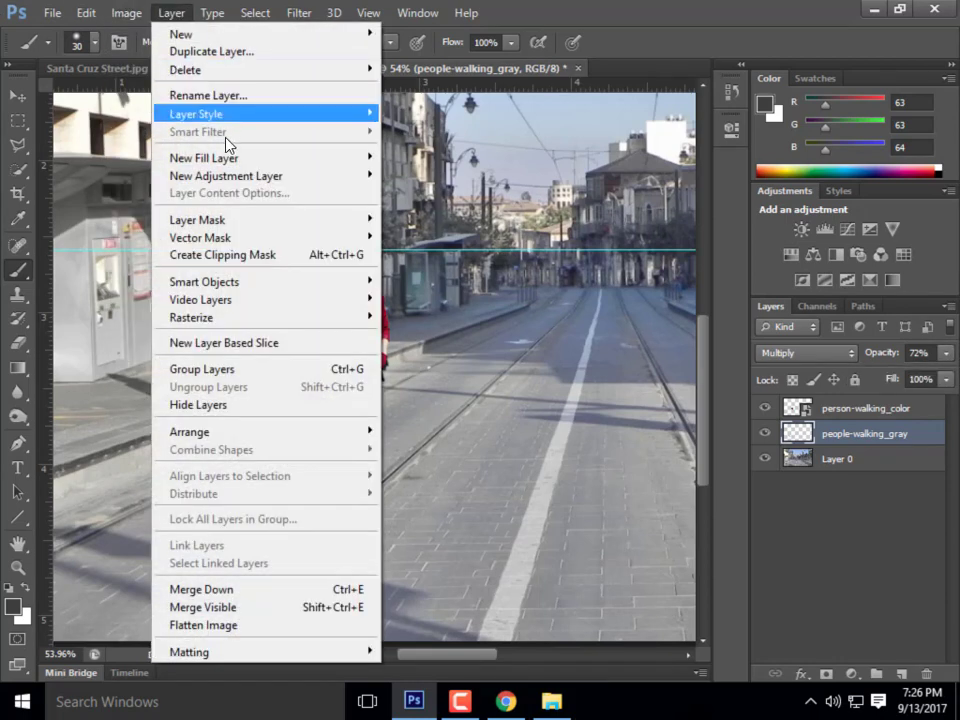
mouse_move(240, 176)
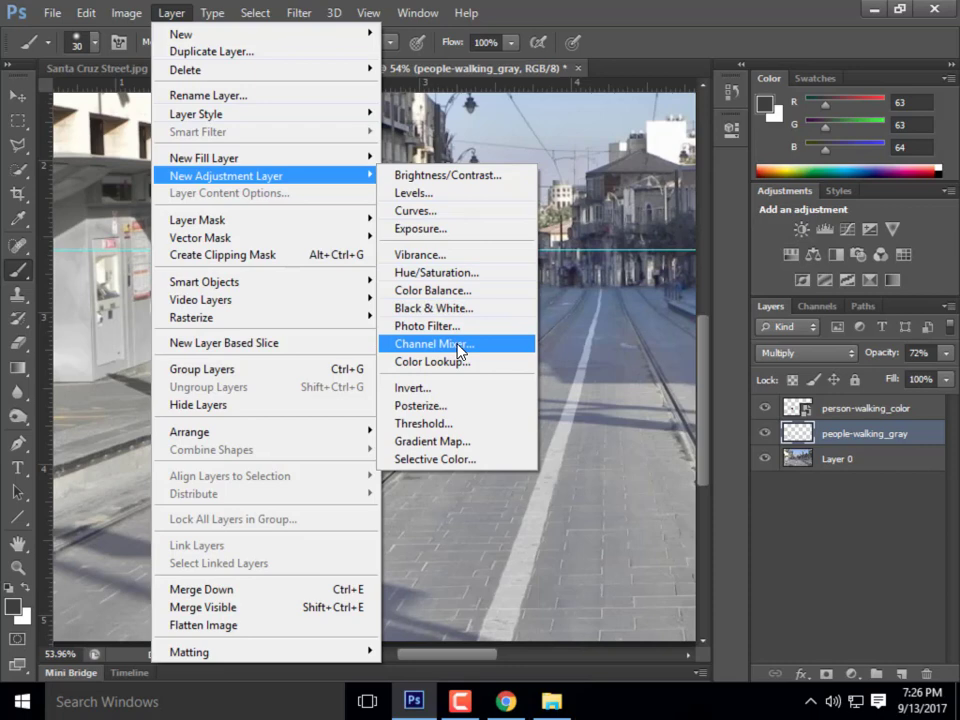
click(456, 291)
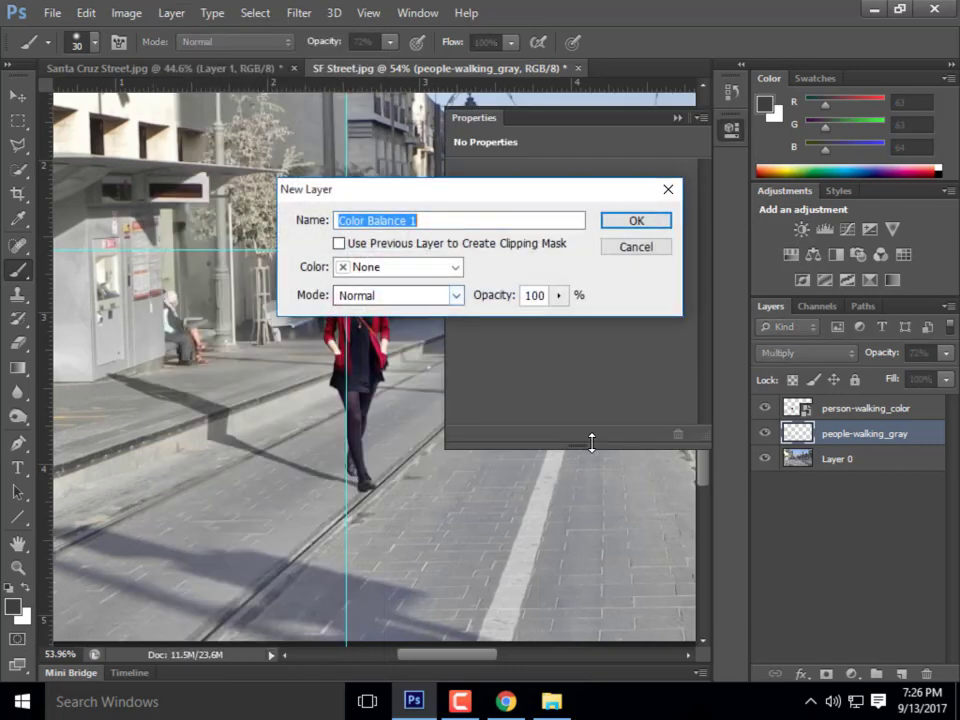
click(624, 224)
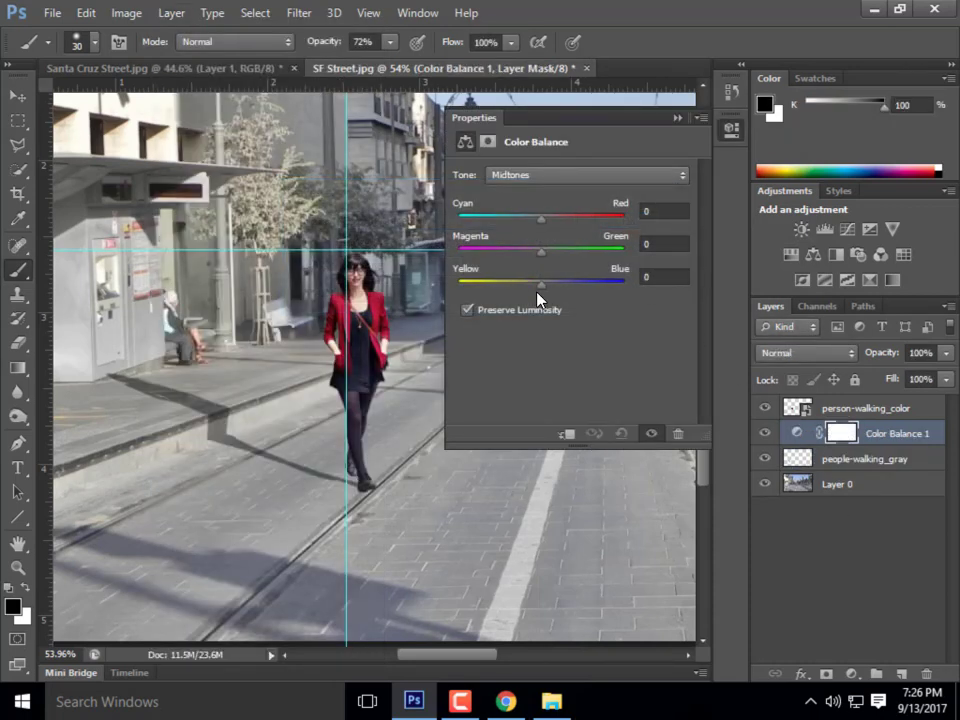
drag(543, 287, 537, 260)
click(677, 118)
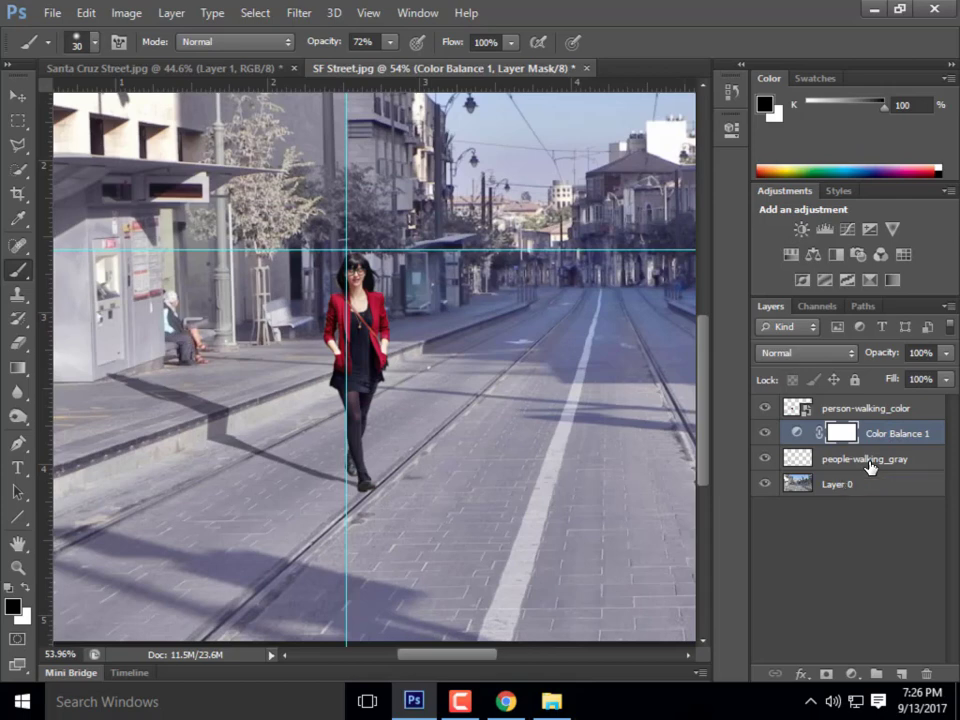
Clip Color Balance 1 to people-walking_gray and push its midtones to +33 blue
key(ctrl+alt+g)
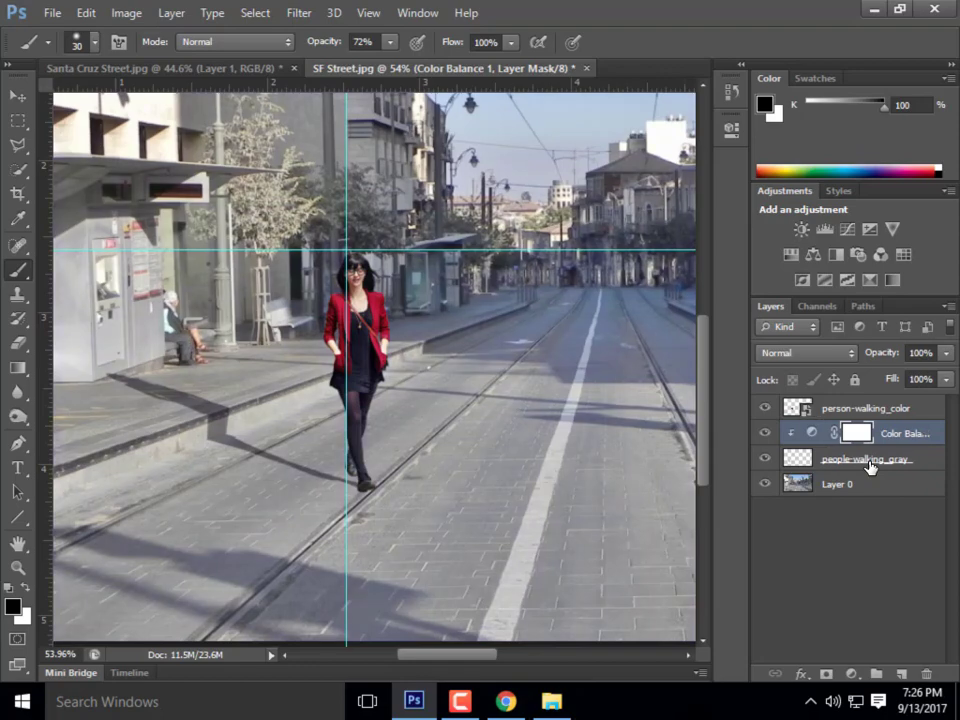
scroll(237, 501, down, 4)
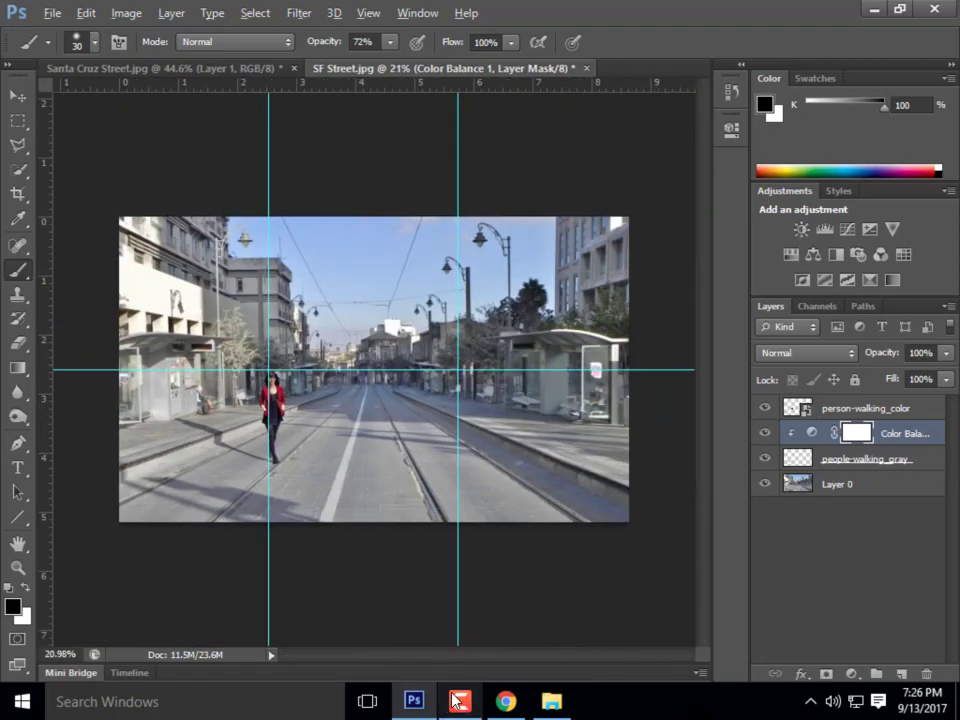
scroll(237, 501, up, 2)
scroll(237, 501, up, 3)
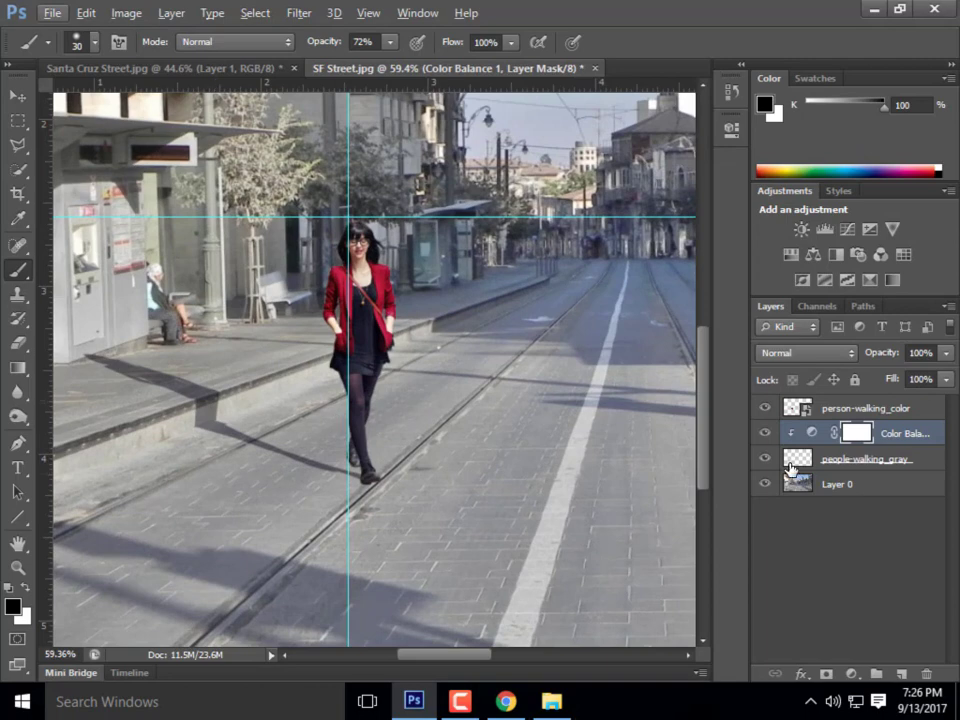
double_click(818, 435)
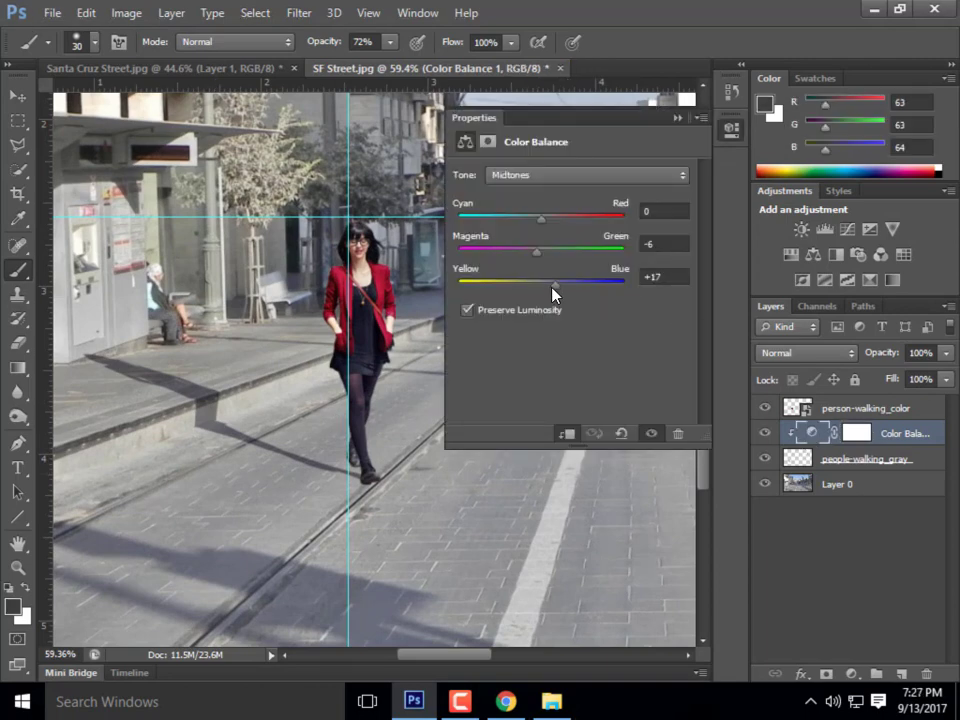
drag(555, 293, 532, 262)
click(677, 119)
Shift the Color Balance midtones slightly toward cyan, to about -10
double_click(815, 434)
drag(540, 218, 531, 223)
click(676, 119)
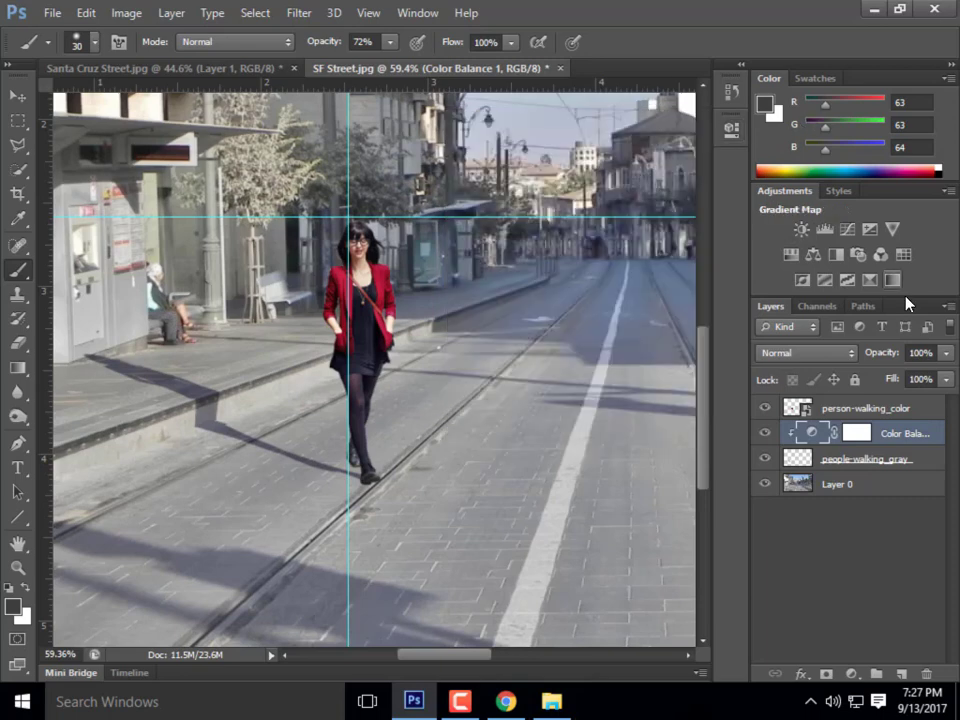
click(876, 457)
Drop the people-walking_gray layer to 59% opacity and zoom around to review the shadow
click(917, 353)
click(945, 353)
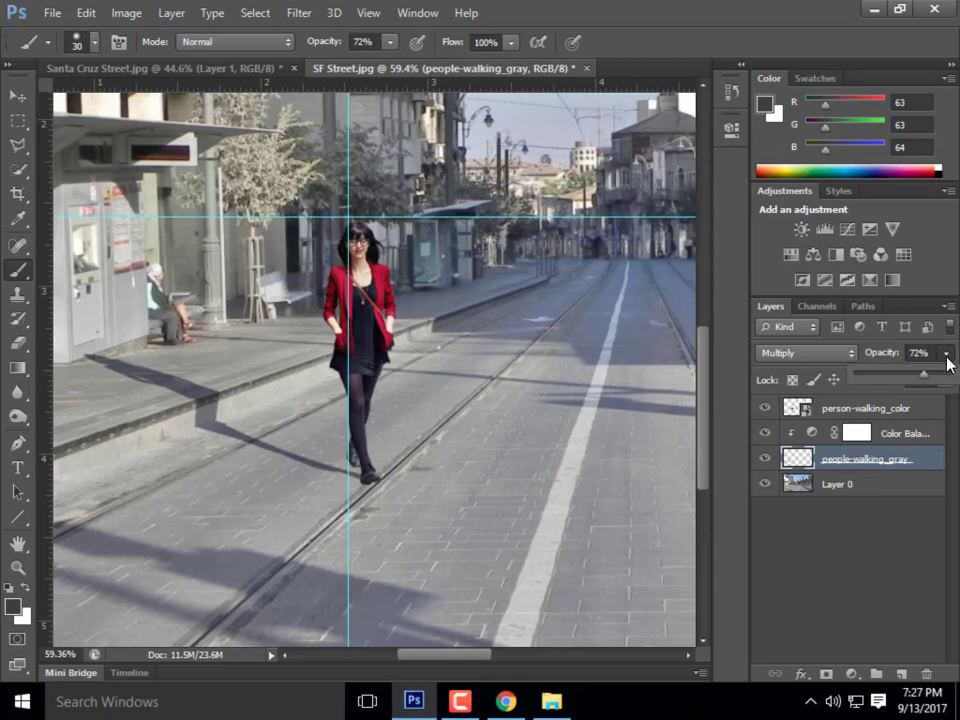
drag(923, 378, 913, 382)
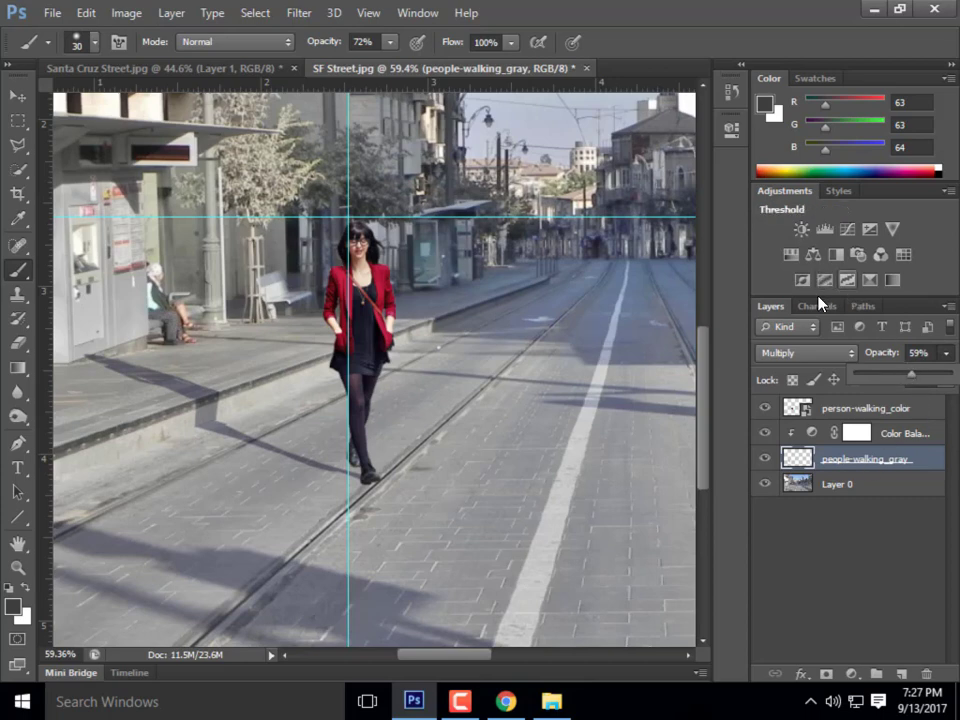
click(779, 274)
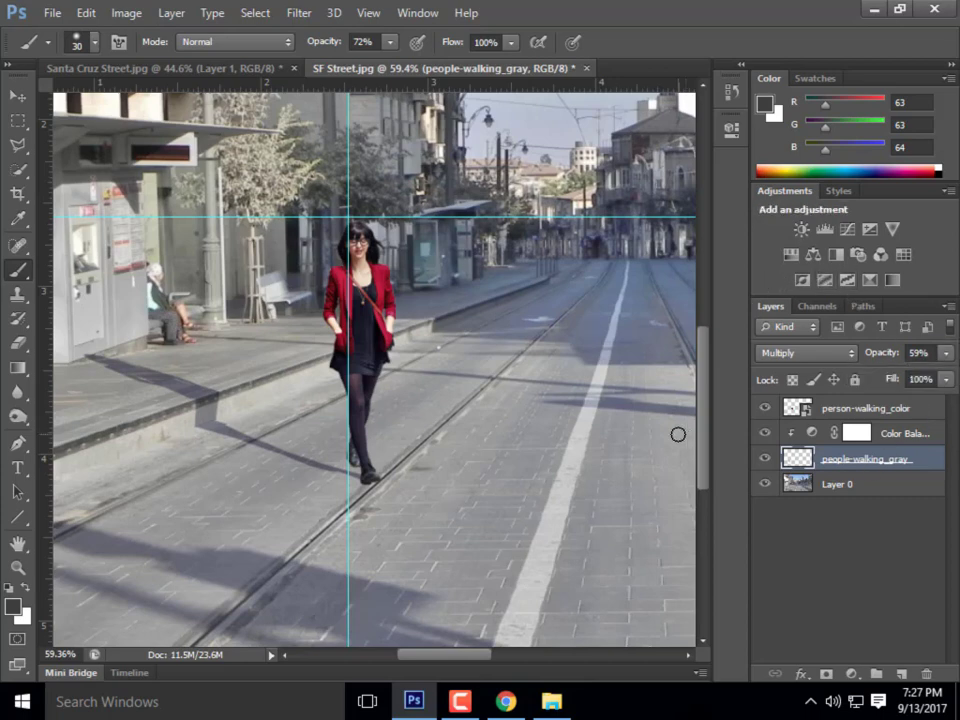
scroll(274, 450, down, 5)
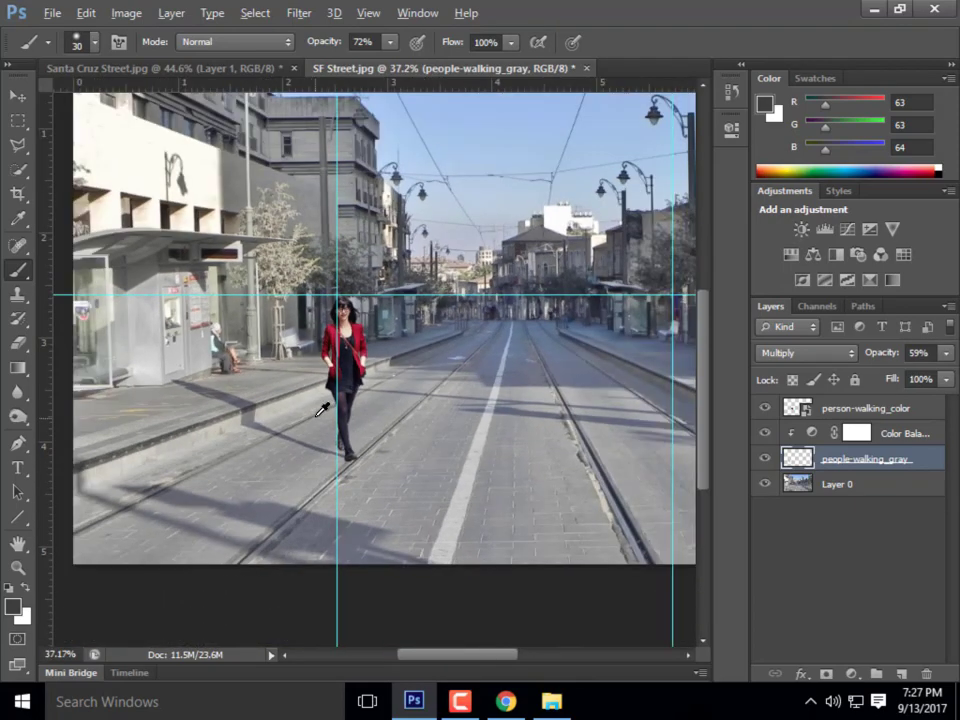
key(alt)
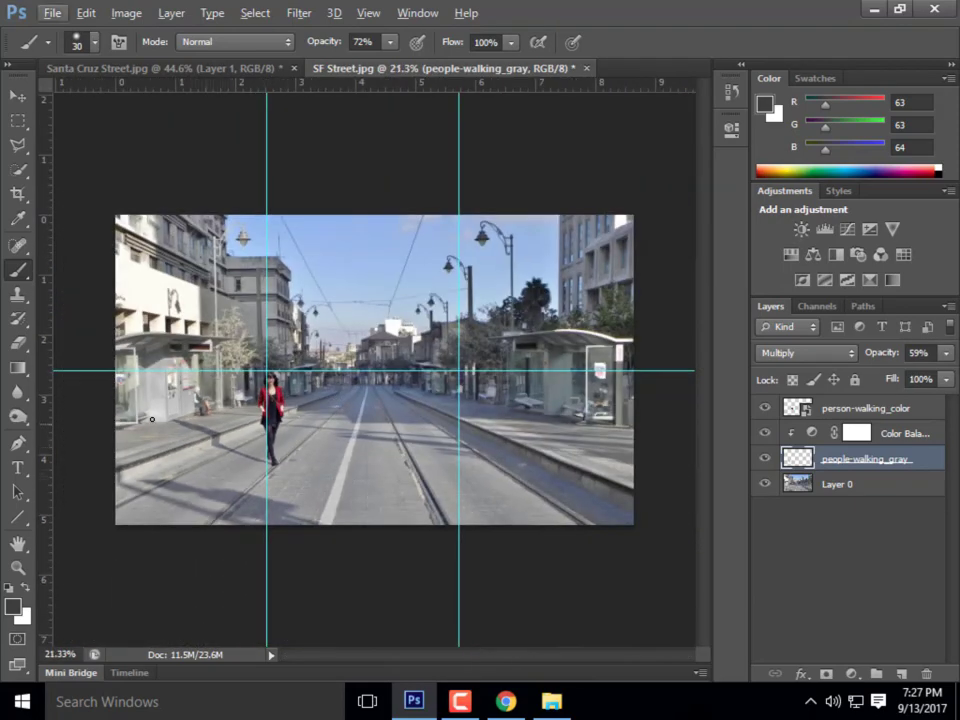
scroll(195, 507, up, 5)
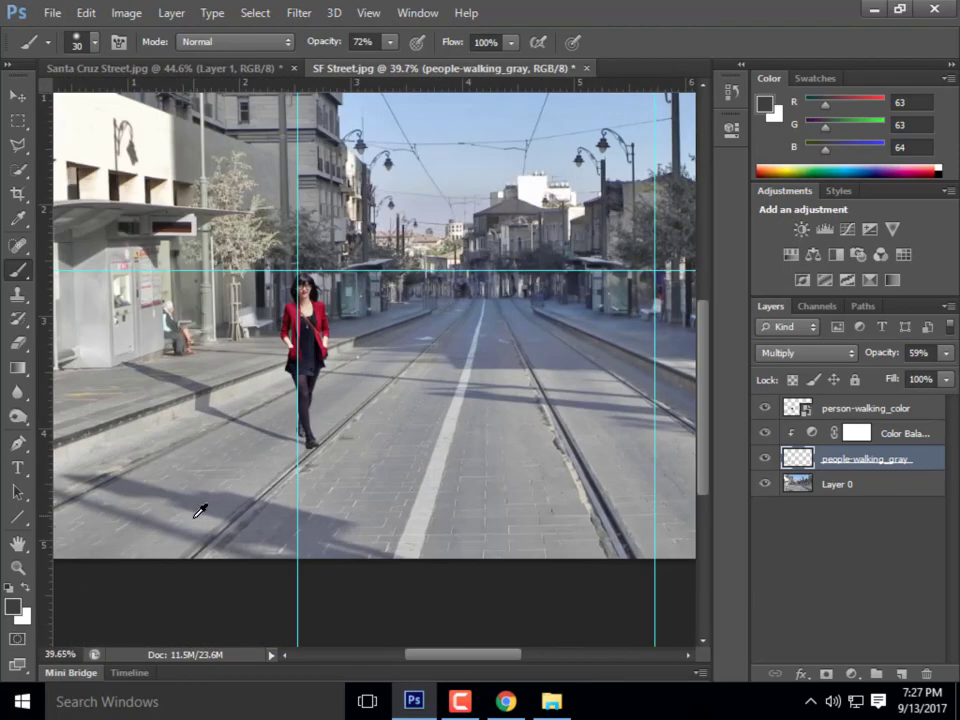
scroll(181, 511, up, 2)
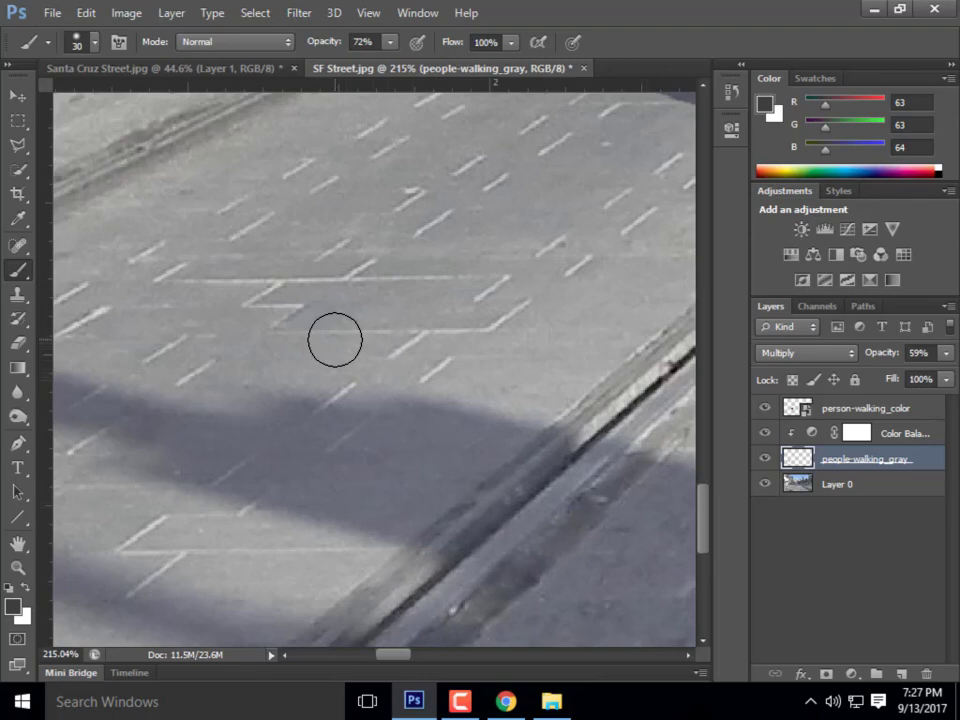
scroll(335, 340, down, 10)
scroll(440, 468, up, 3)
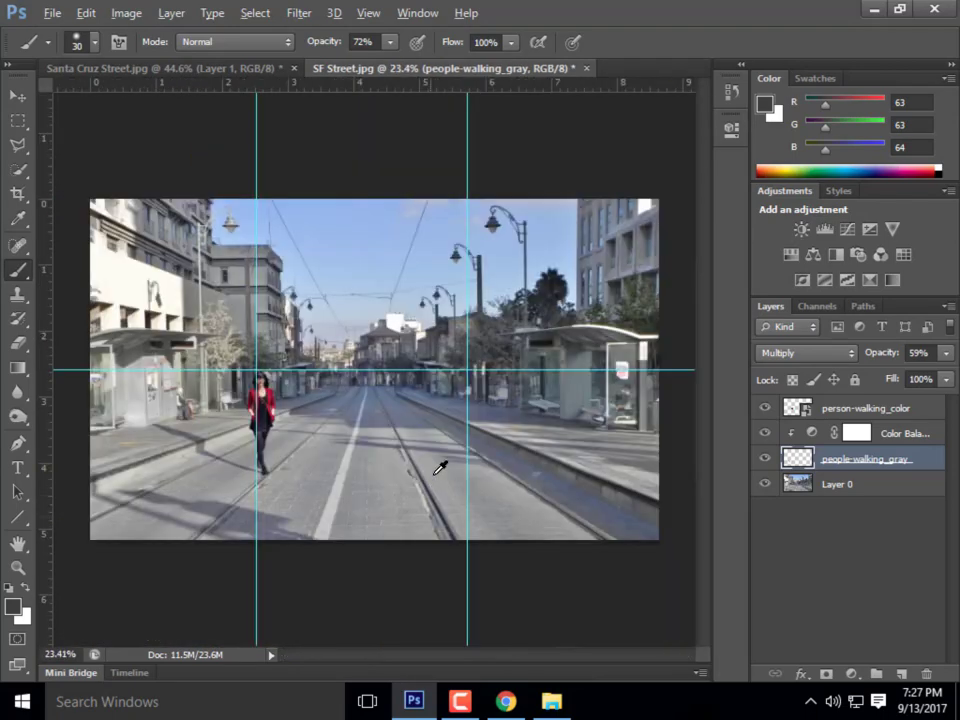
scroll(440, 468, up, 4)
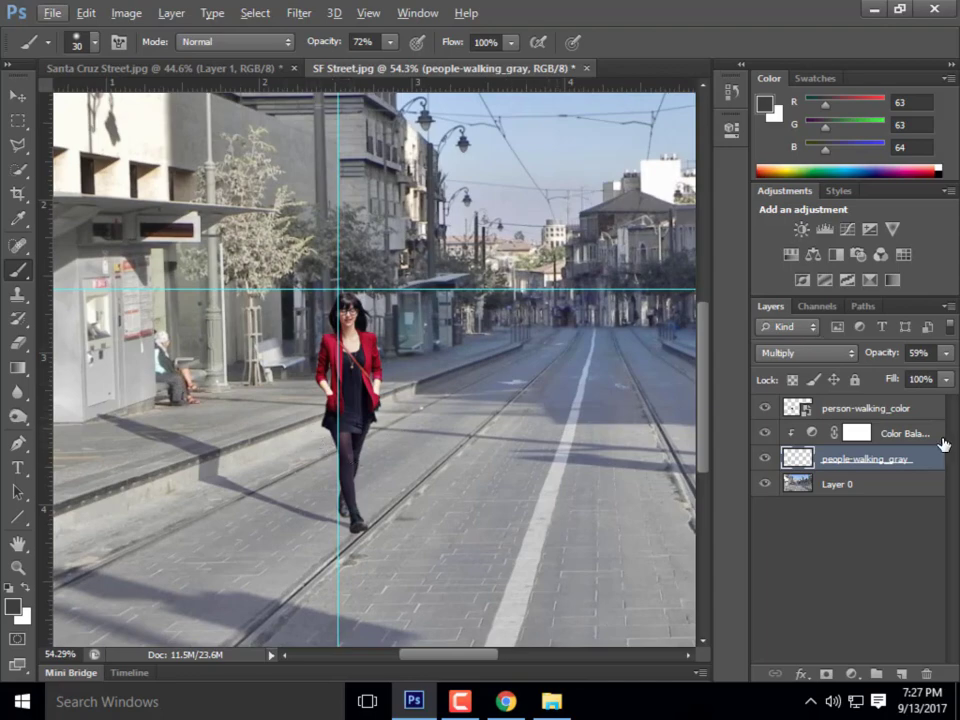
Add a Hue/Saturation 1 adjustment layer above the person-walking_color layer
click(878, 412)
click(84, 12)
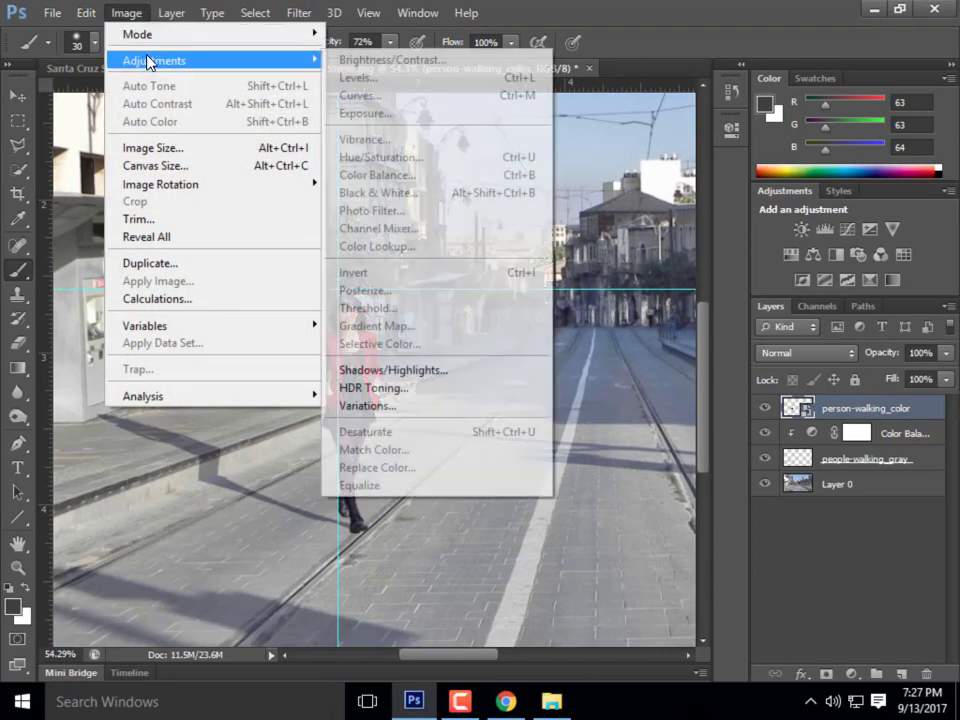
mouse_move(183, 16)
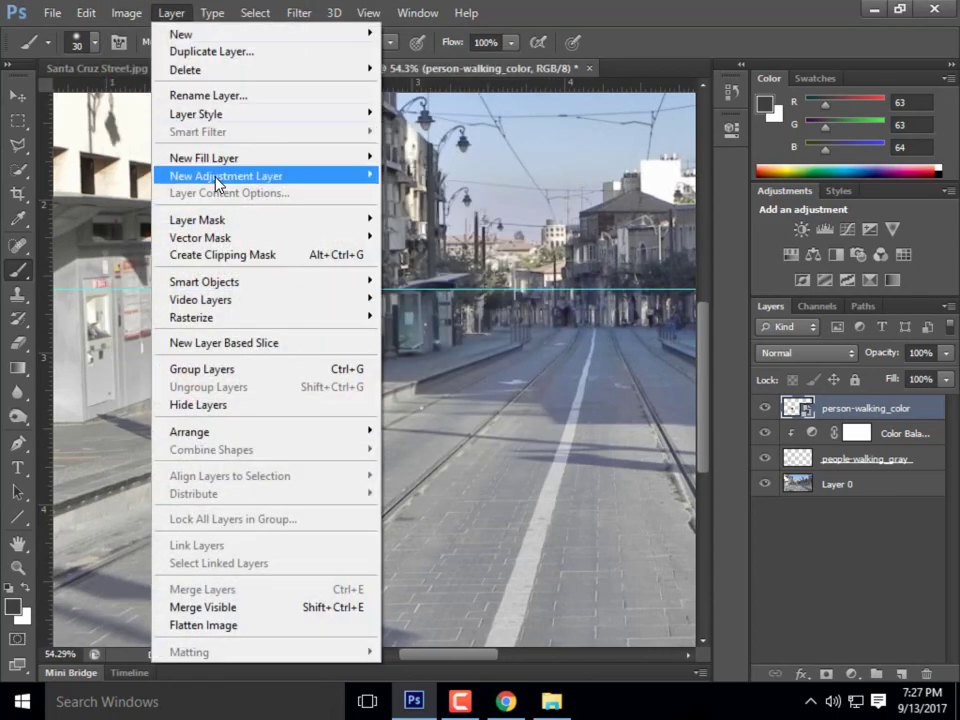
mouse_move(372, 176)
click(455, 272)
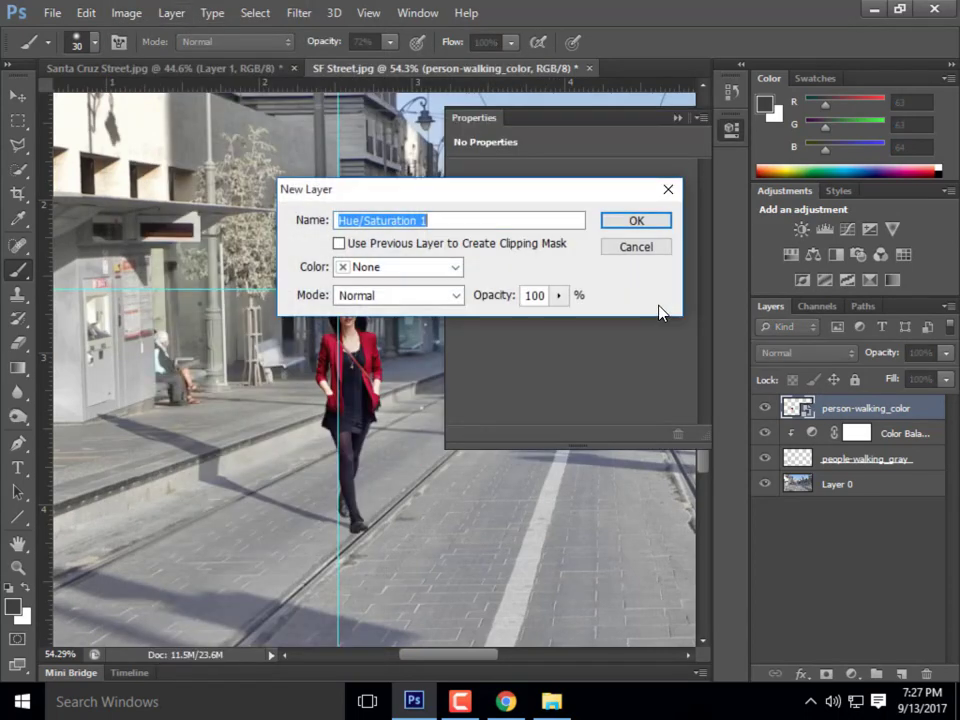
click(655, 222)
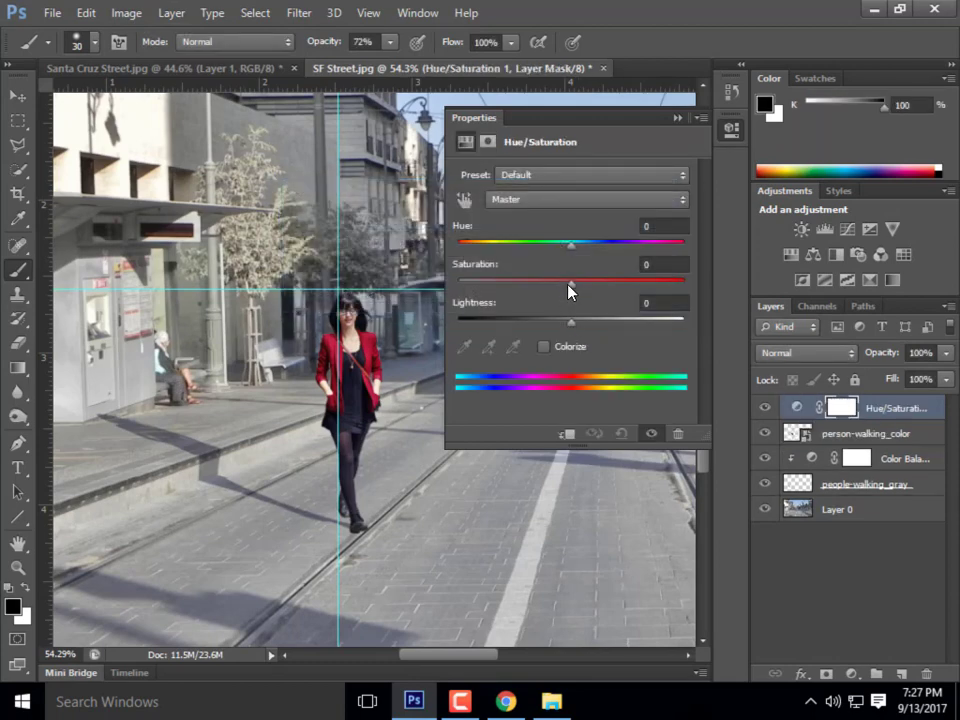
Lower the Hue/Saturation saturation to -24 and zoom out to view the whole image
drag(570, 285, 553, 293)
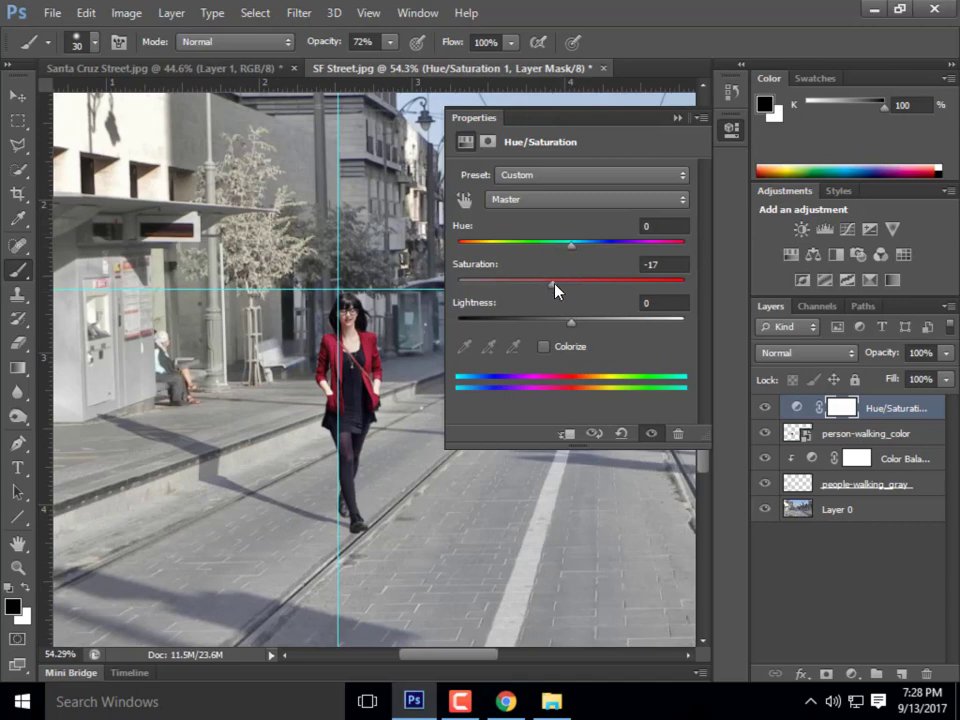
drag(555, 288, 536, 284)
click(678, 118)
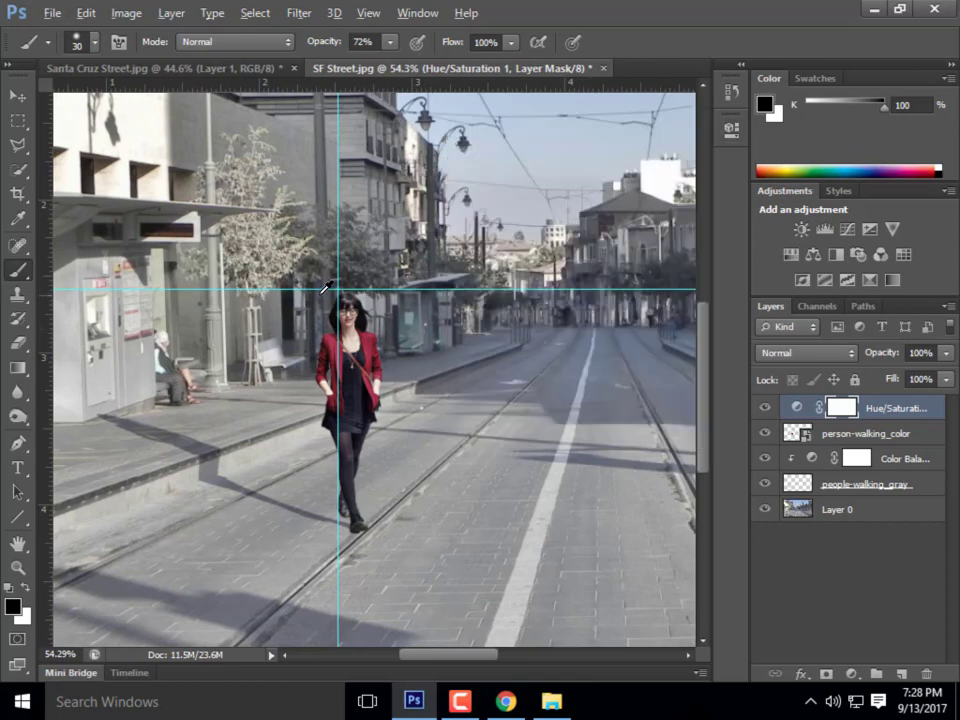
scroll(316, 289, down, 5)
scroll(316, 289, down, 2)
scroll(381, 484, up, 2)
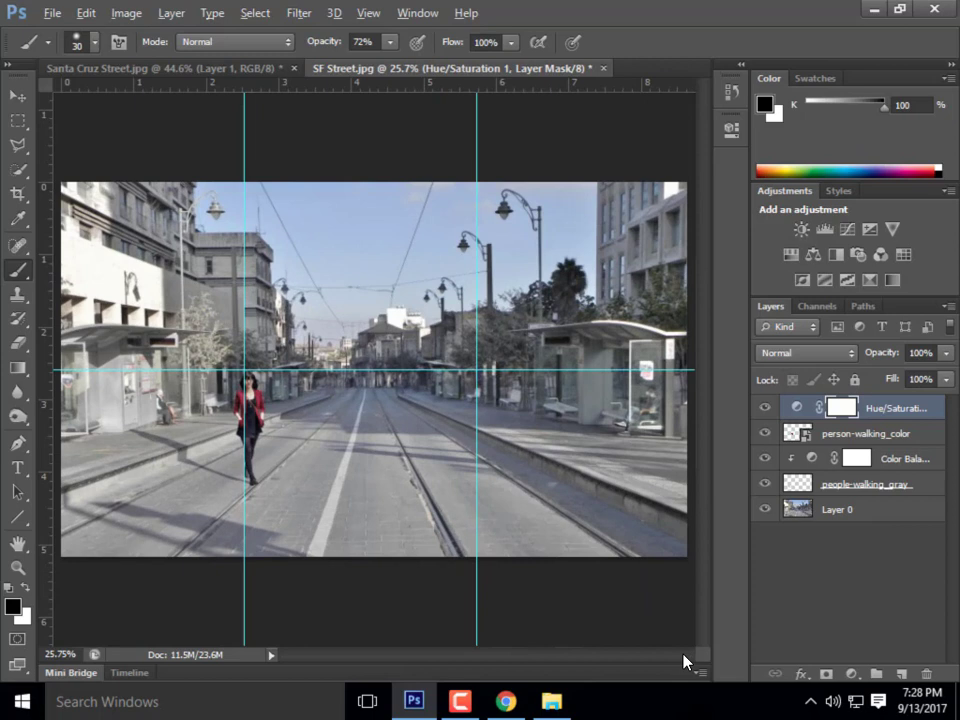
key(alt)
Open Yosemite Valley 2 from Week 5B-Content > Background Images, browsing with extra large icons
click(53, 12)
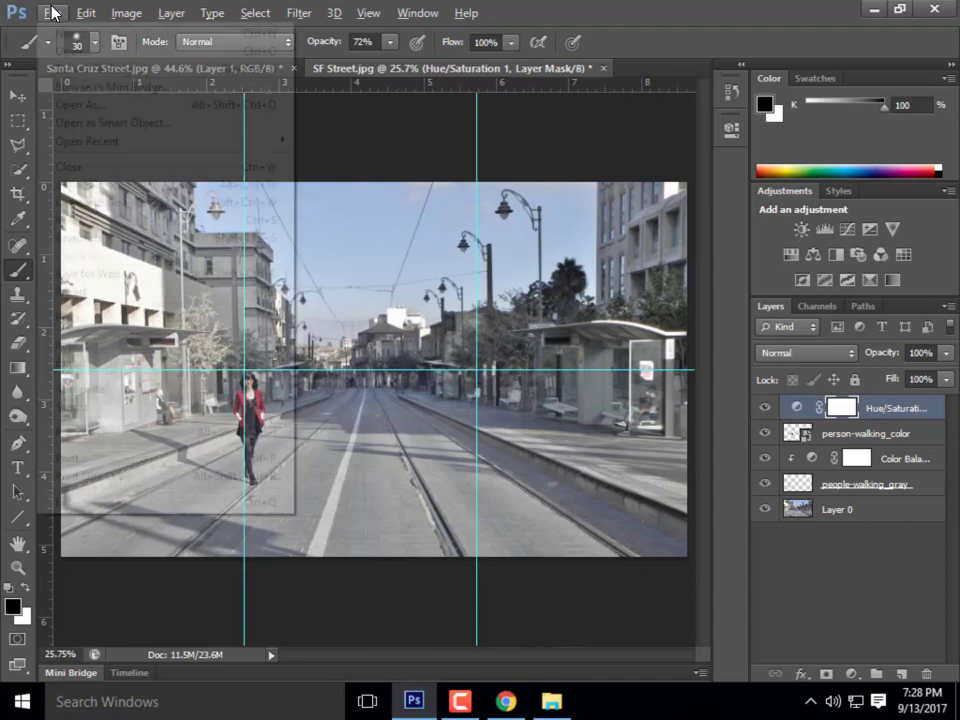
click(110, 53)
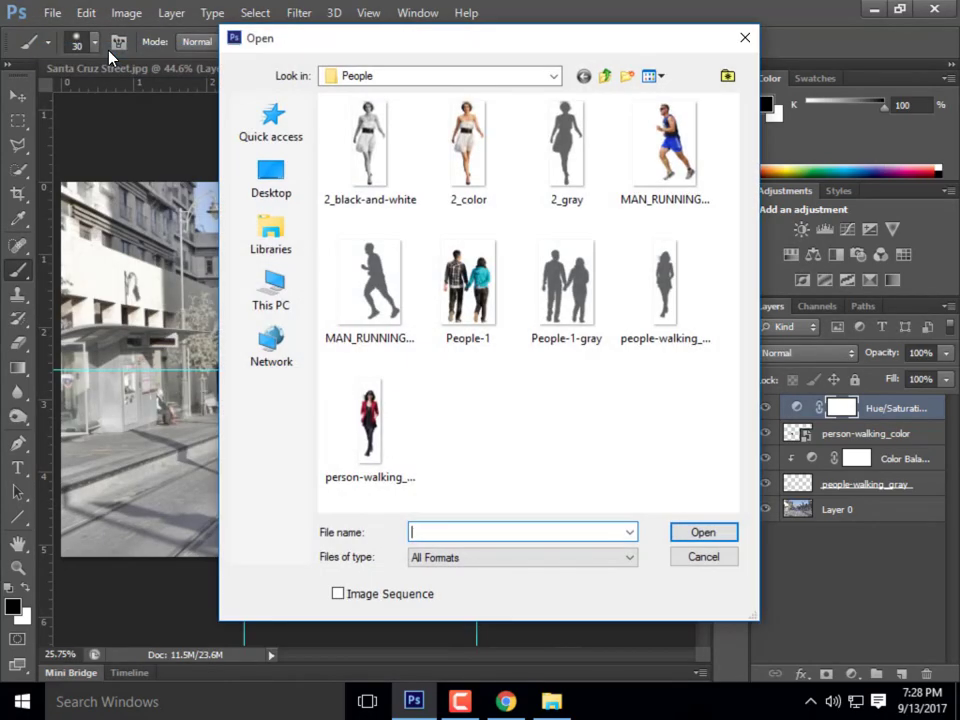
click(553, 76)
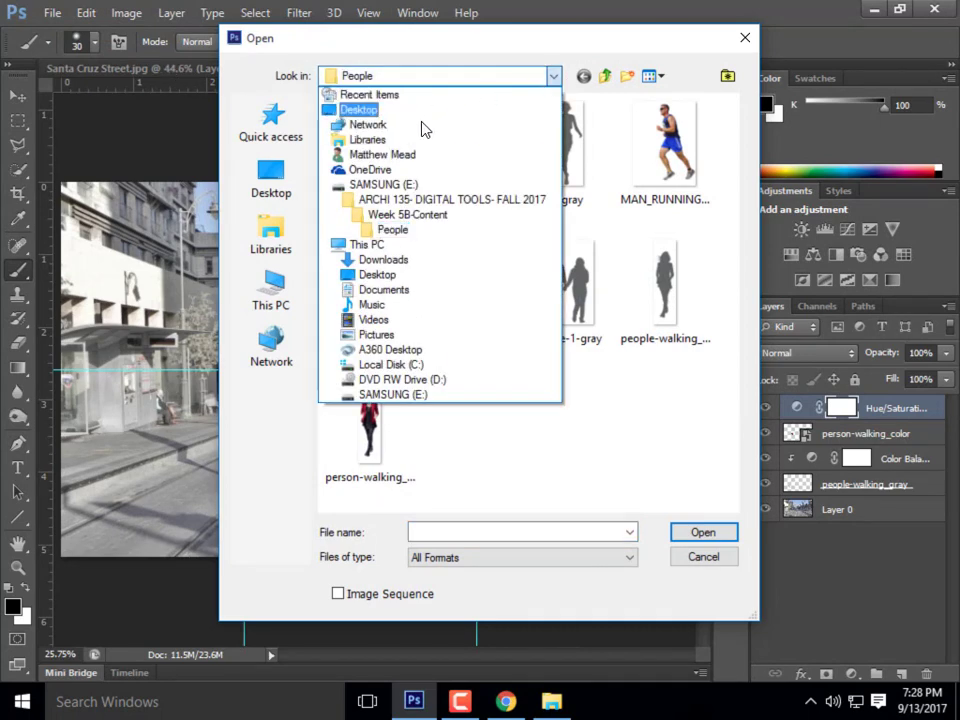
click(490, 223)
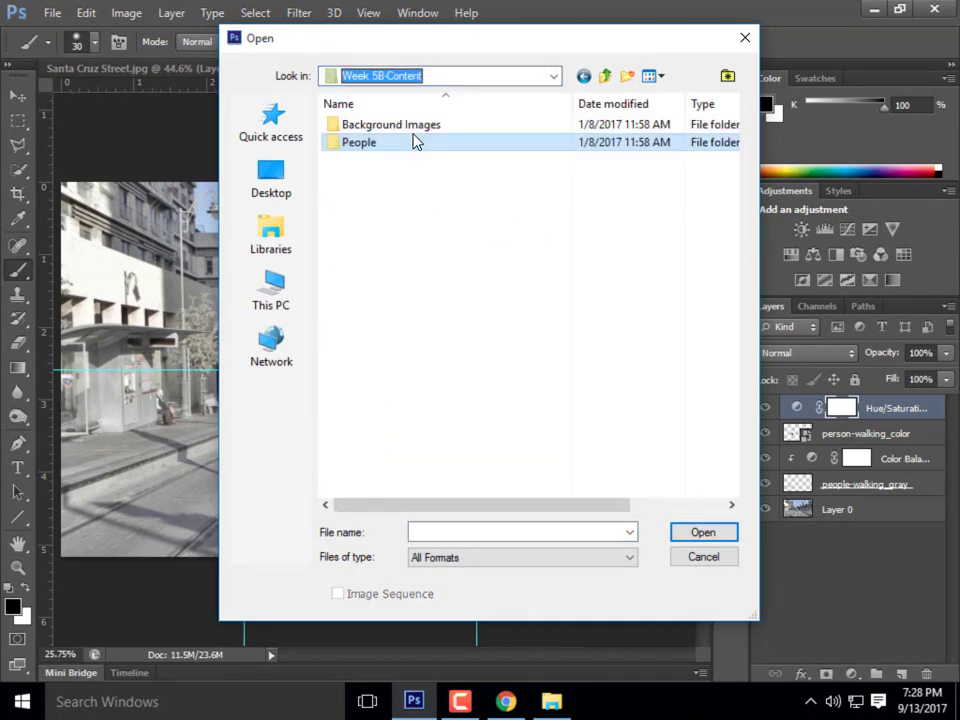
double_click(385, 124)
click(395, 214)
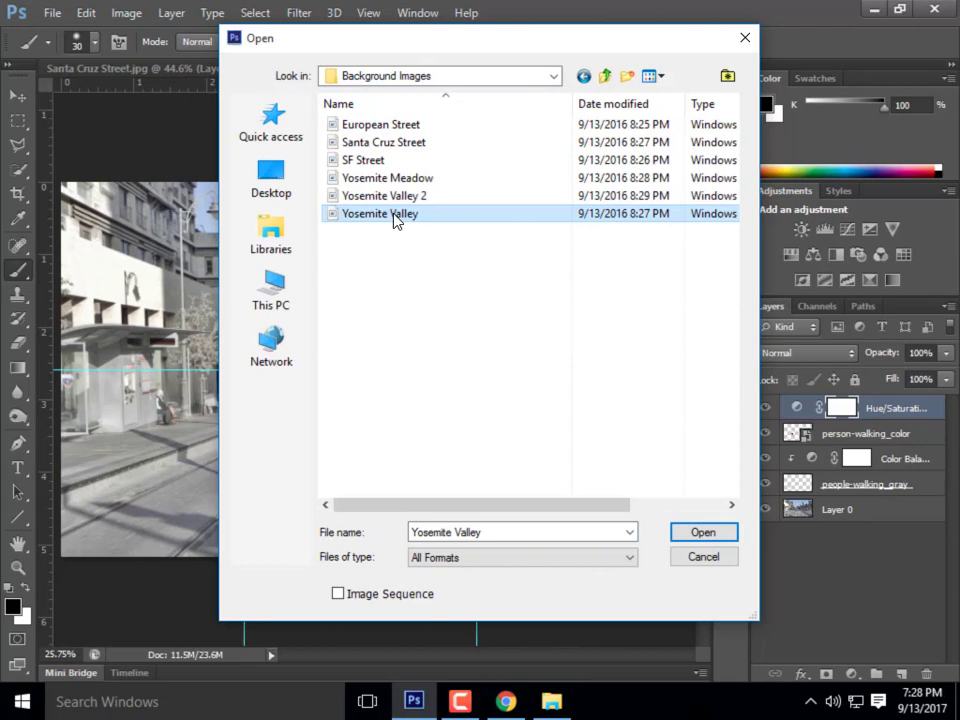
click(652, 77)
click(681, 104)
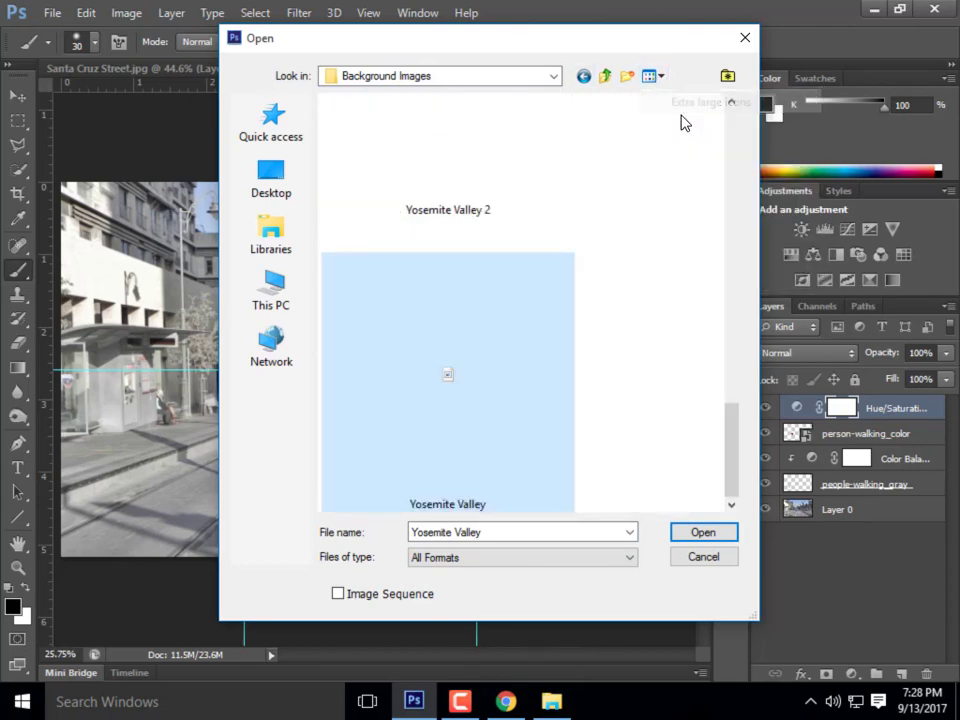
click(455, 182)
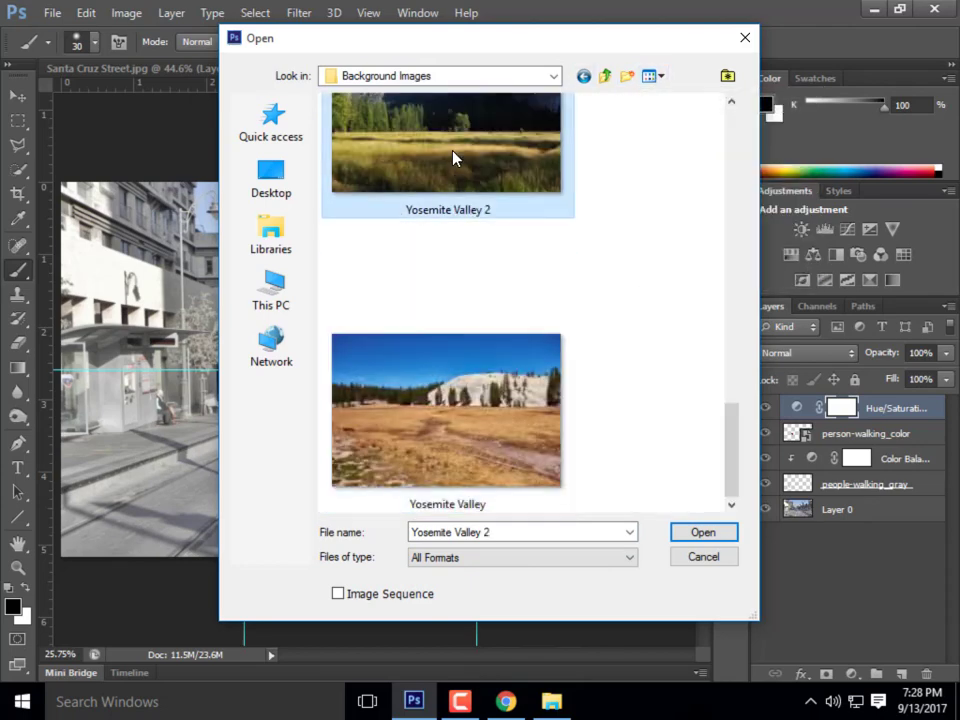
click(701, 540)
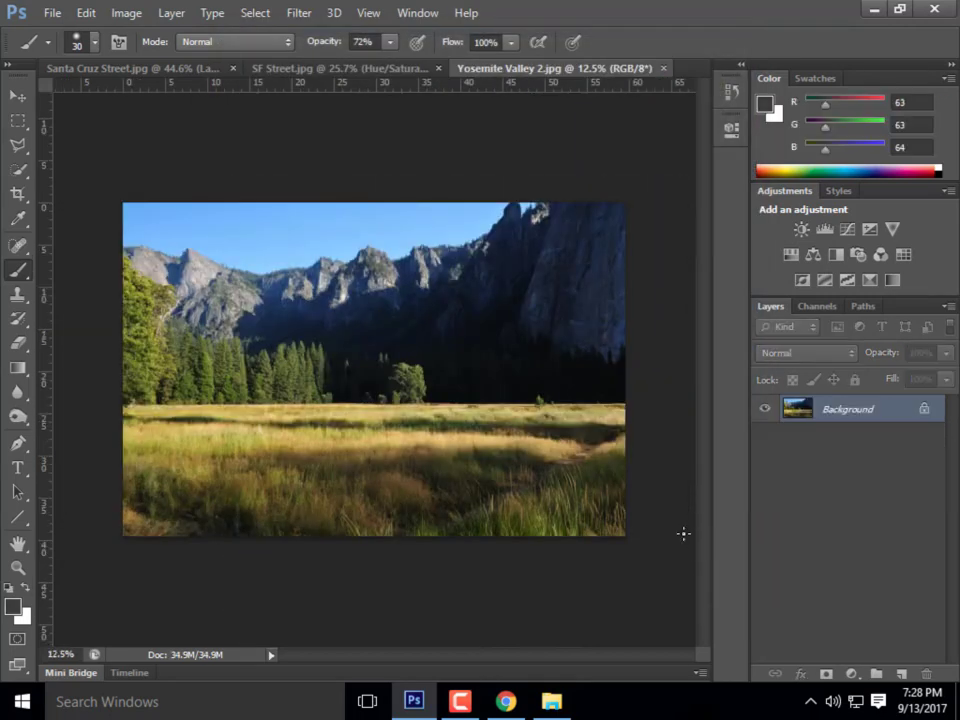
scroll(396, 435, up, 3)
scroll(427, 443, down, 2)
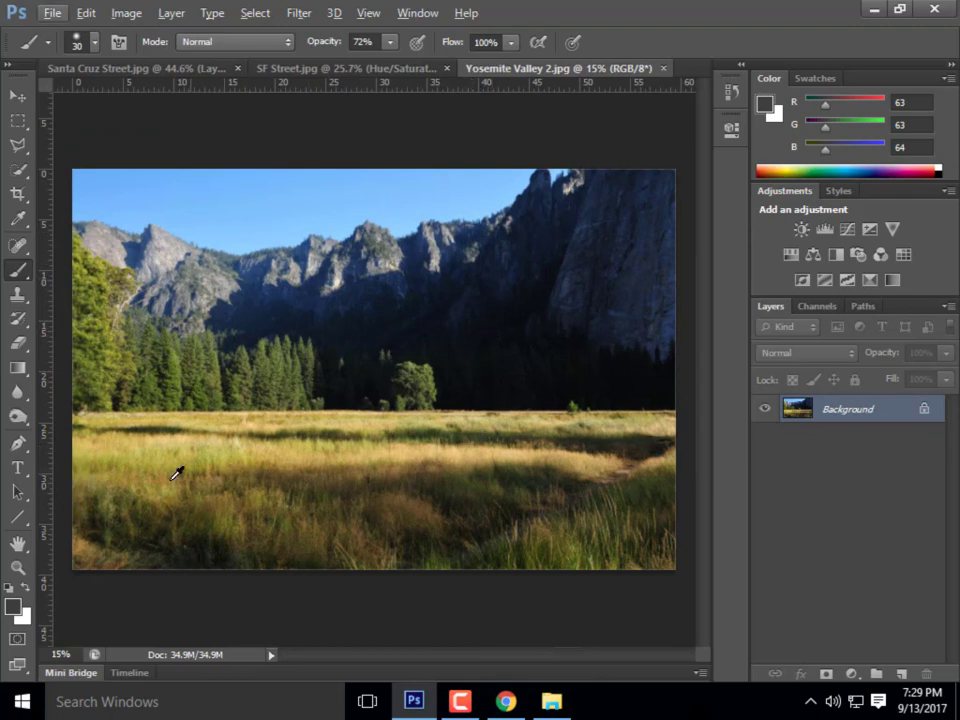
Place MAN_RUNNING_1_COLOR from Week 5B-Content > People into the Yosemite meadow photo
scroll(332, 463, up, 1)
scroll(418, 487, up, 1)
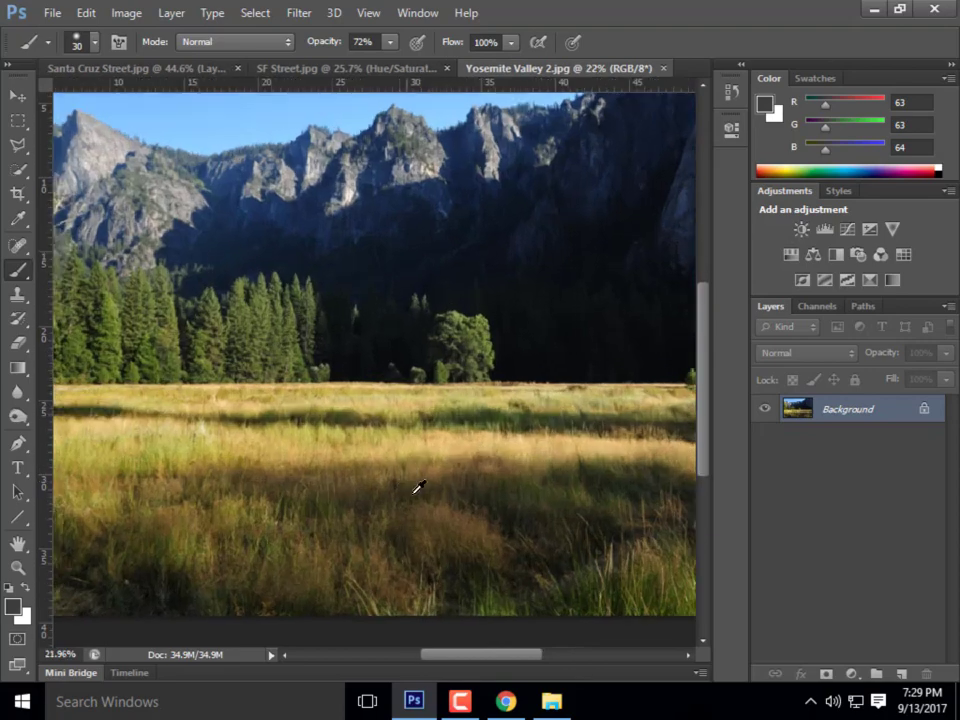
click(55, 10)
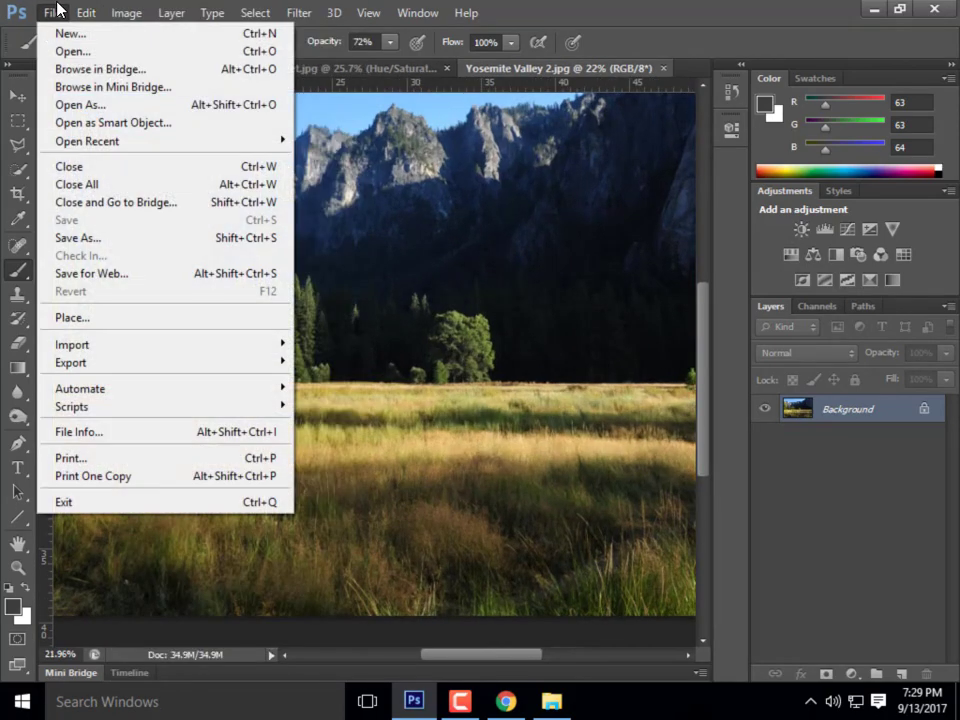
click(122, 319)
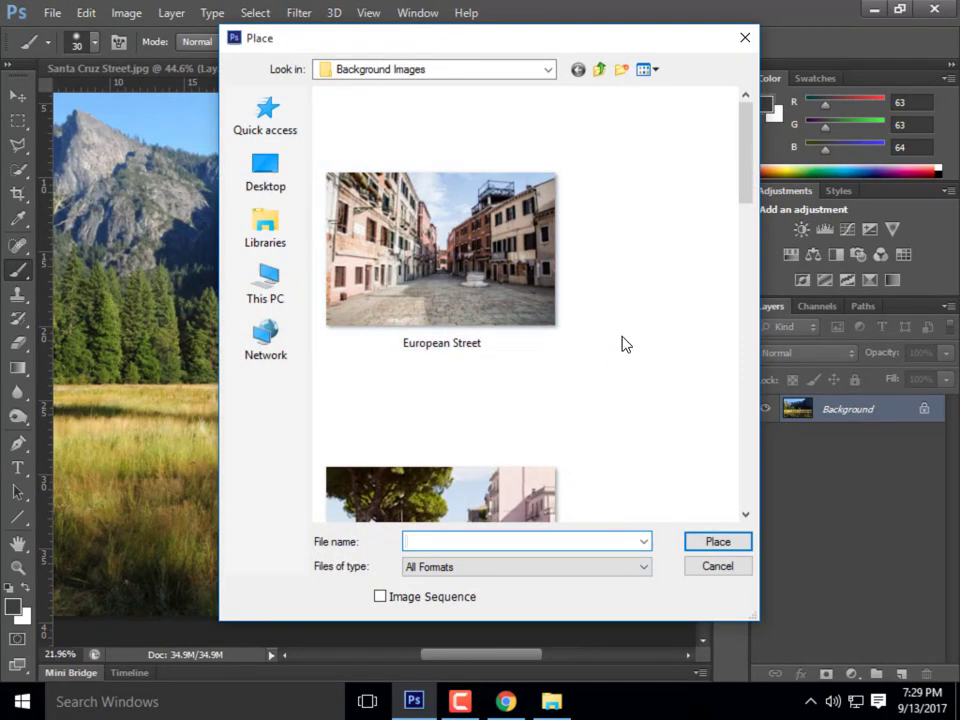
scroll(622, 344, down, 5)
click(548, 69)
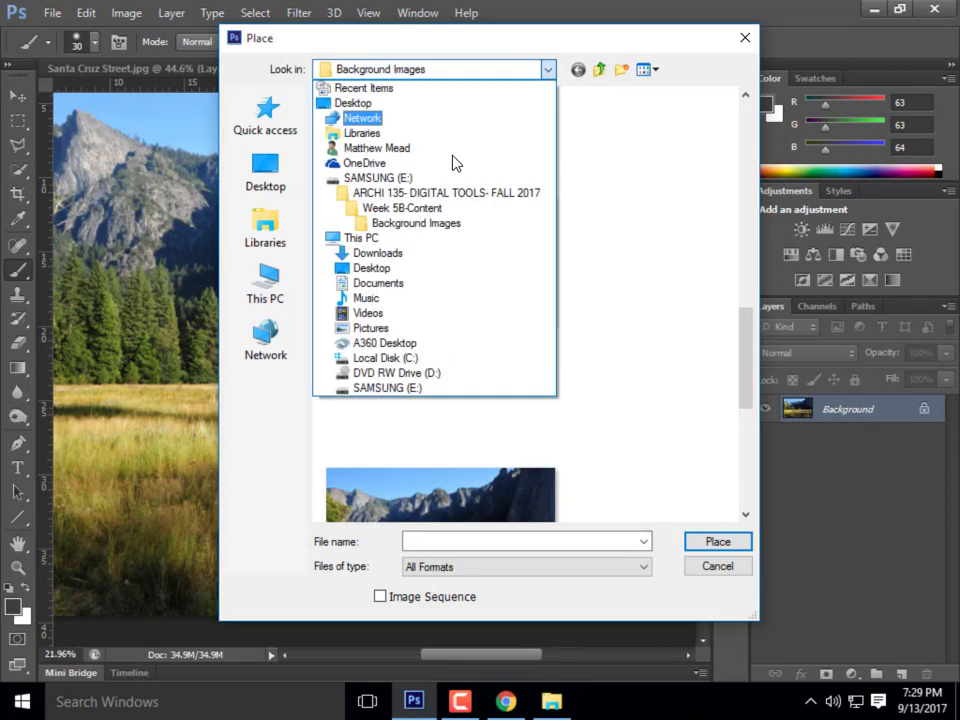
click(413, 215)
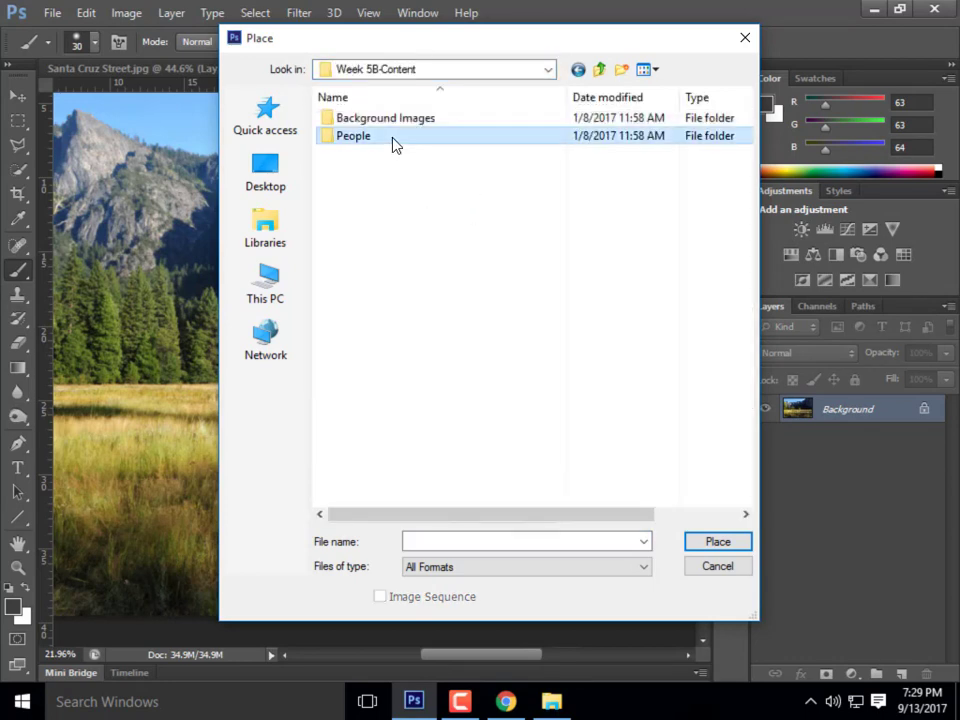
double_click(392, 140)
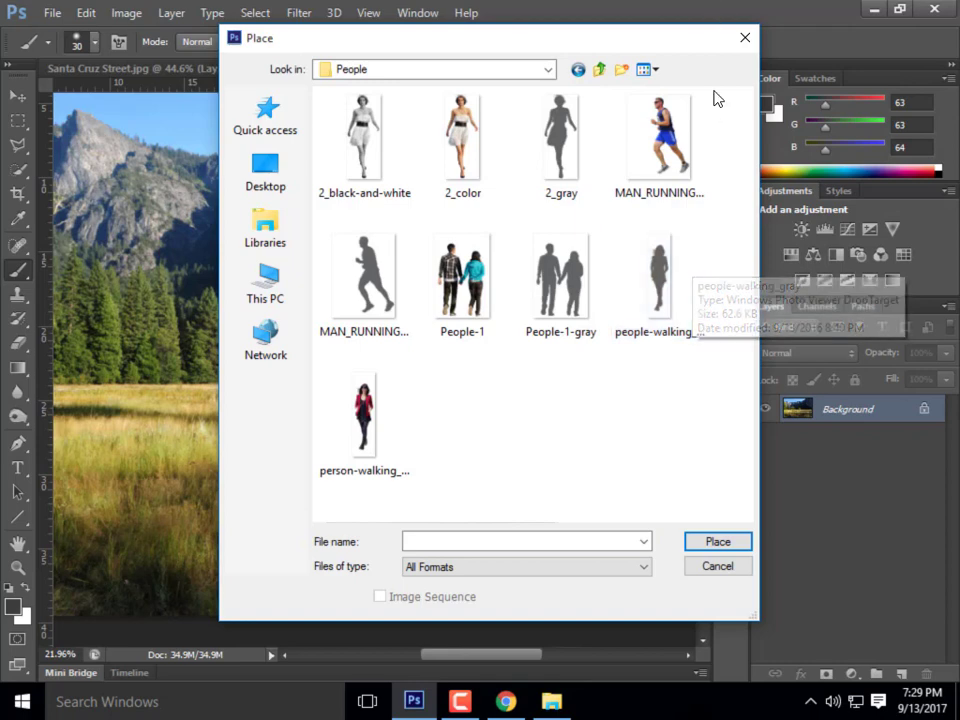
click(648, 157)
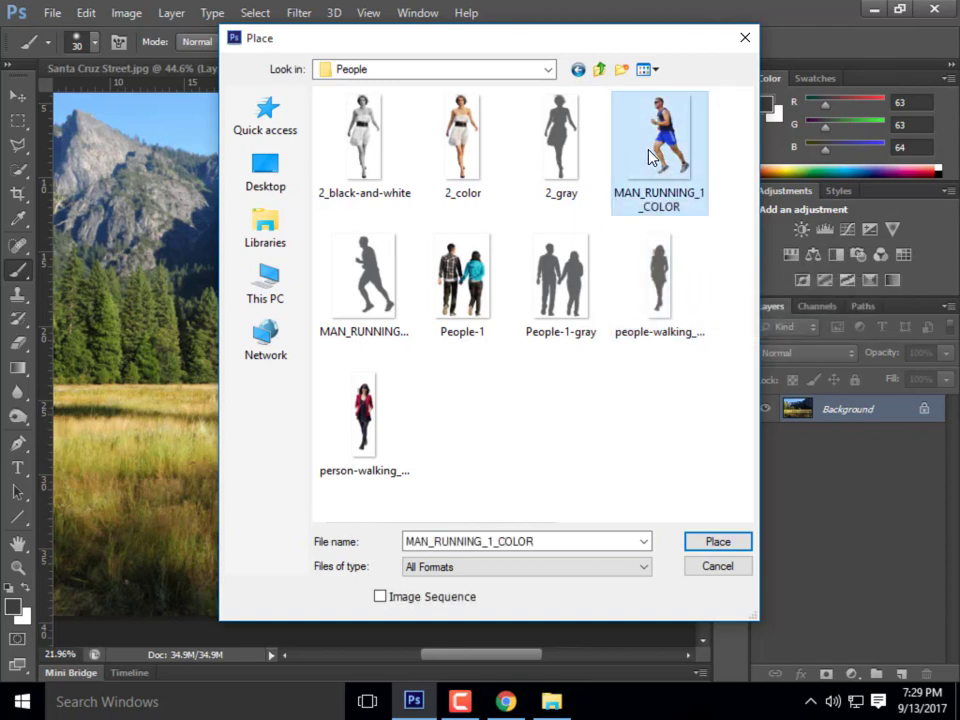
click(720, 544)
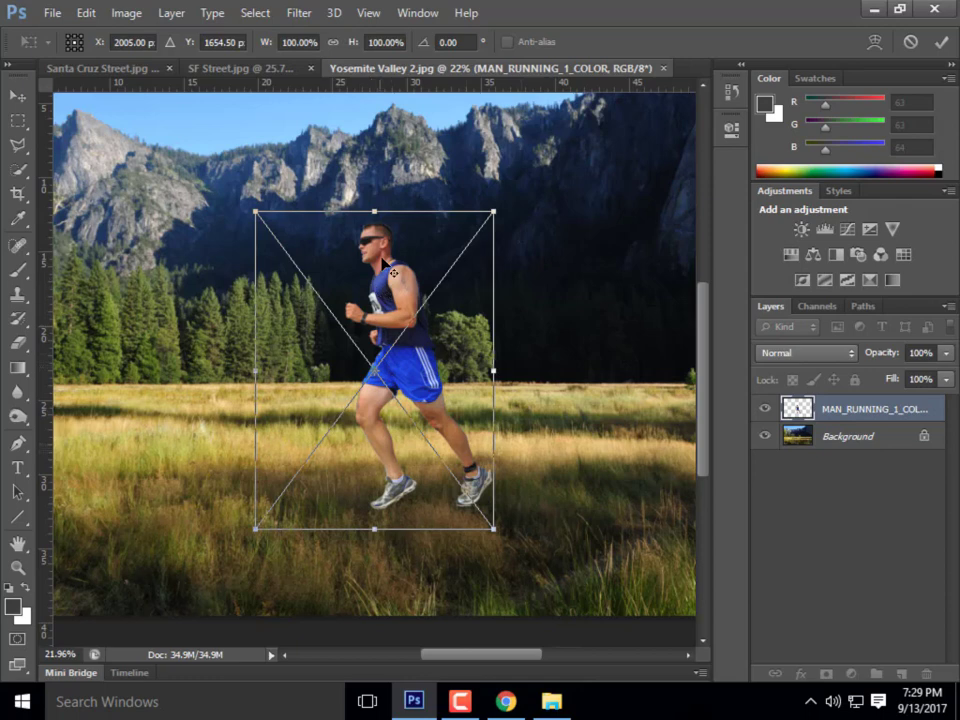
Zoom in on the placed runner and commit him as a layer at 100%
key(ctrl+minus)
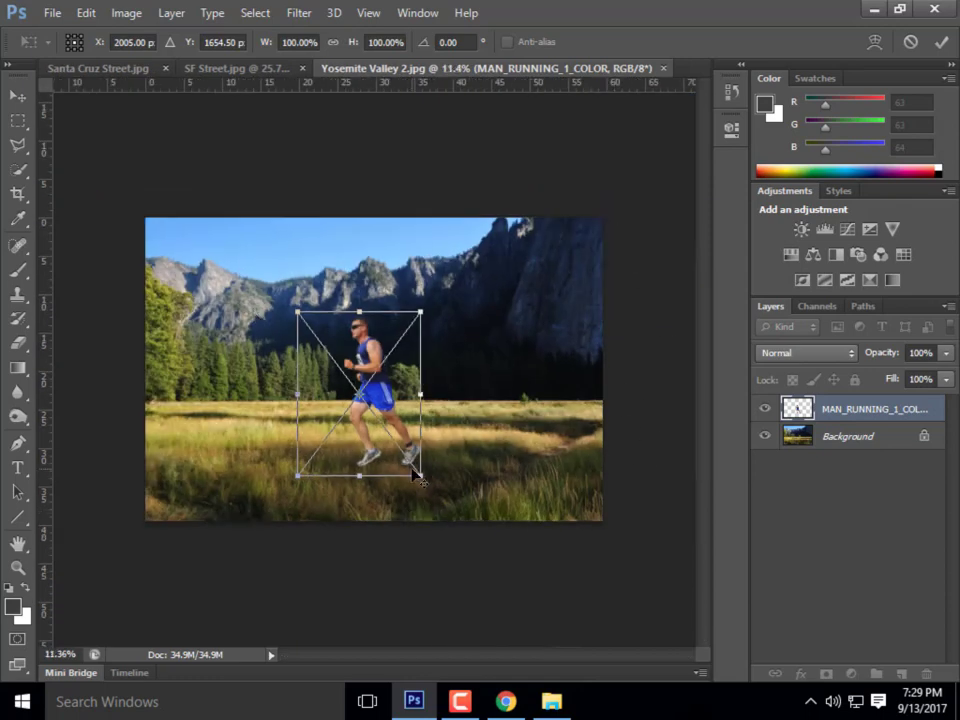
scroll(383, 492, up, 3)
scroll(383, 492, up, 1)
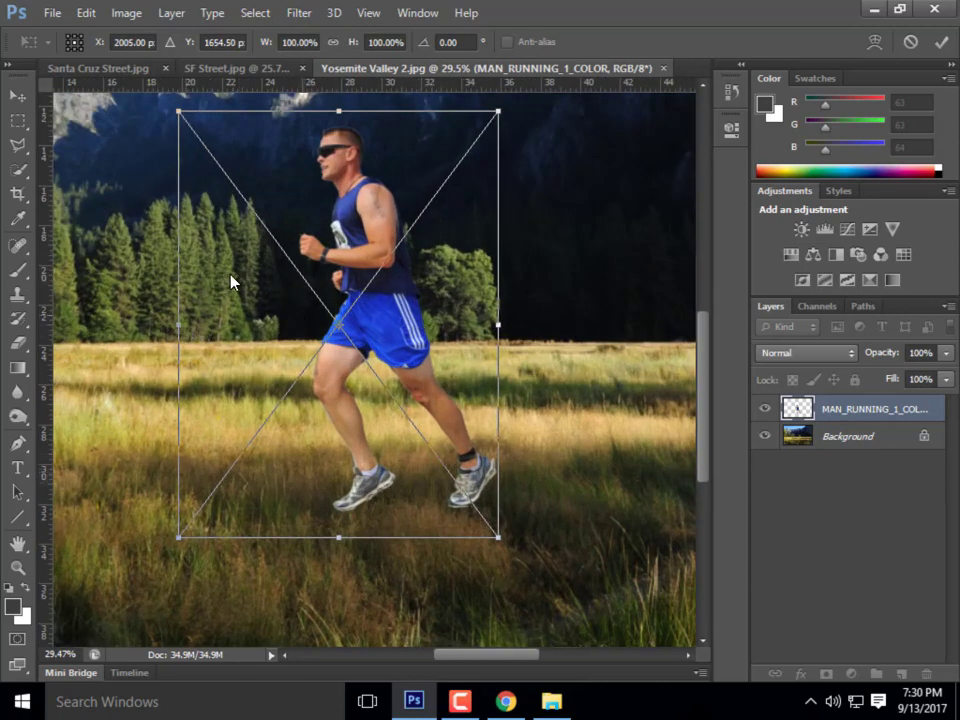
click(17, 97)
click(424, 279)
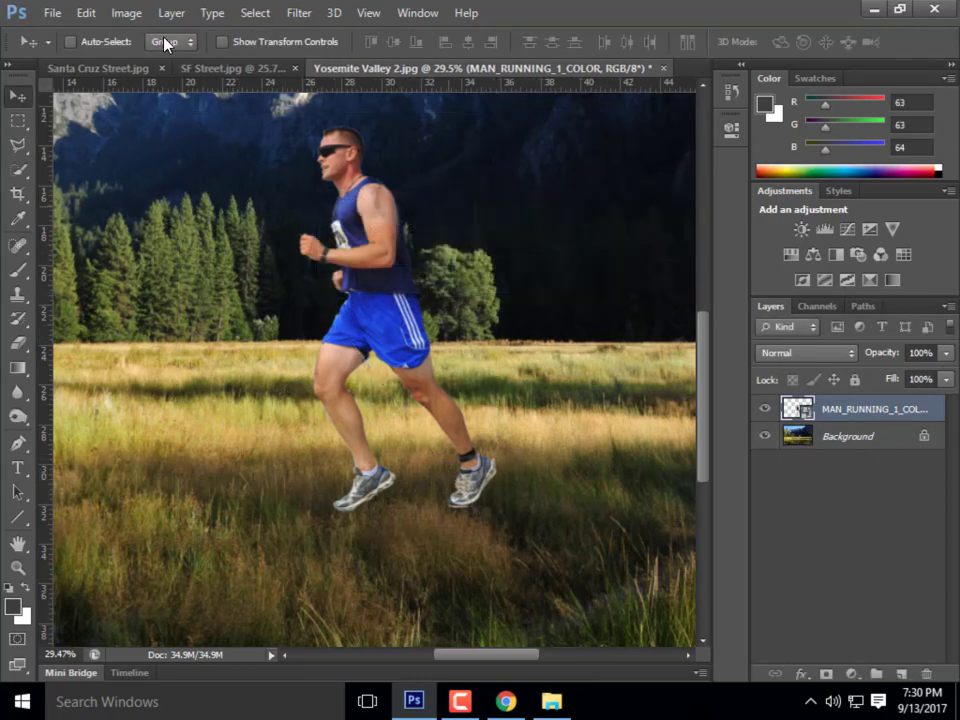
click(88, 14)
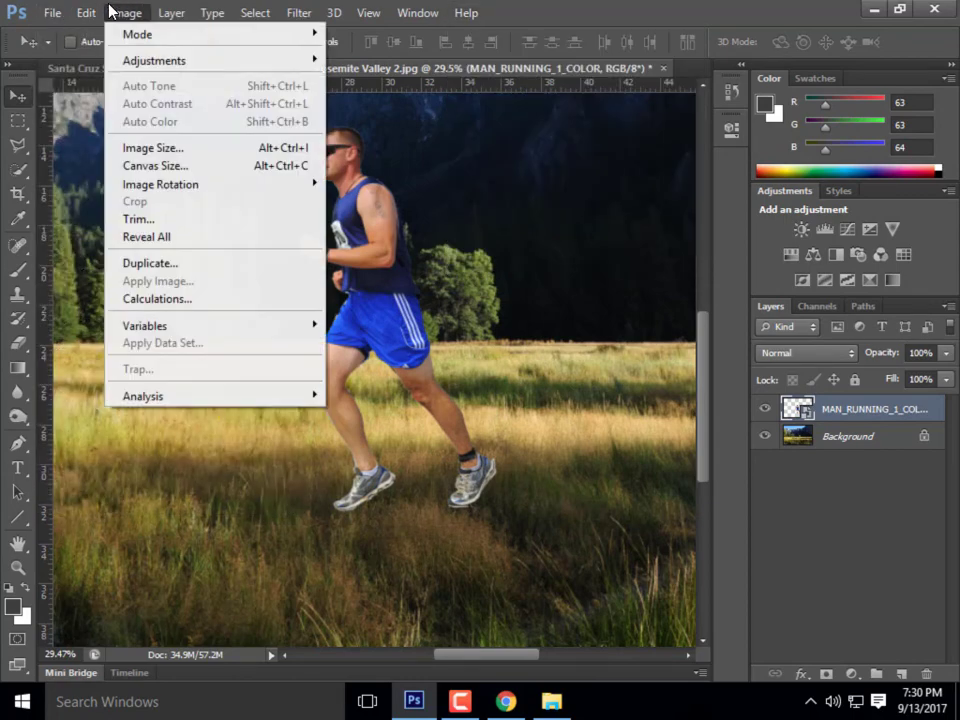
Try flipping the runner horizontally, then revert so he faces left again
mouse_move(84, 12)
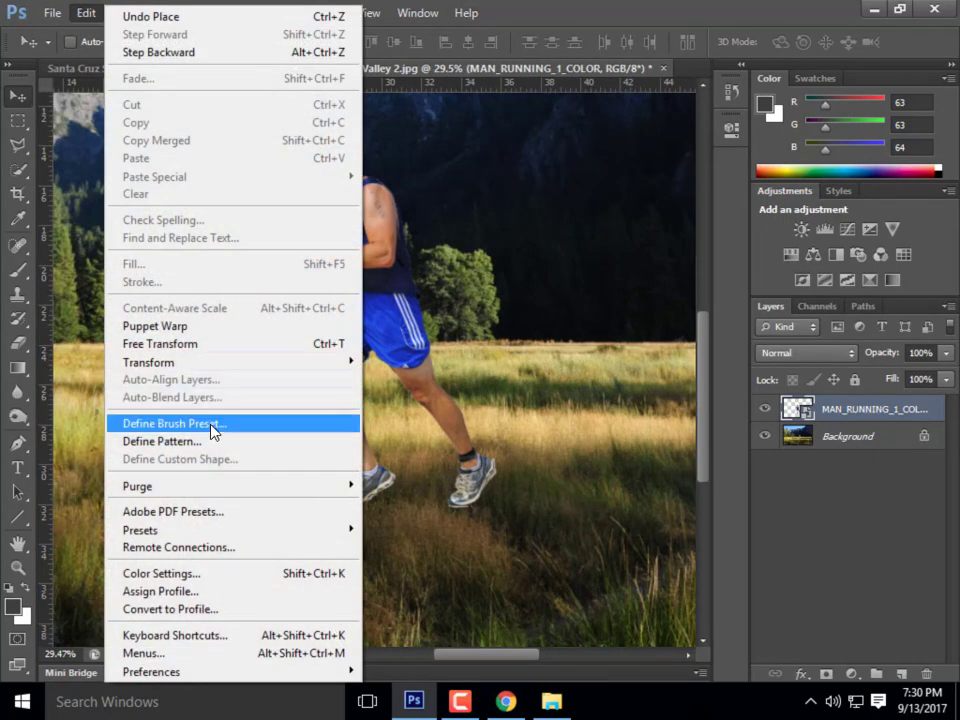
mouse_move(193, 362)
click(437, 566)
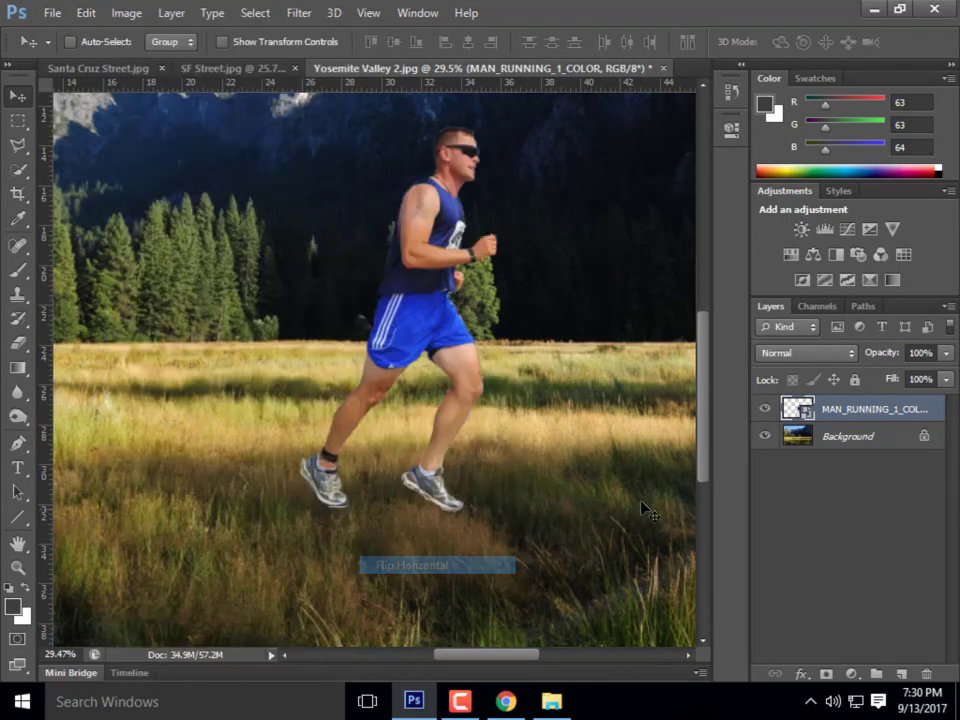
scroll(193, 418, down, 2)
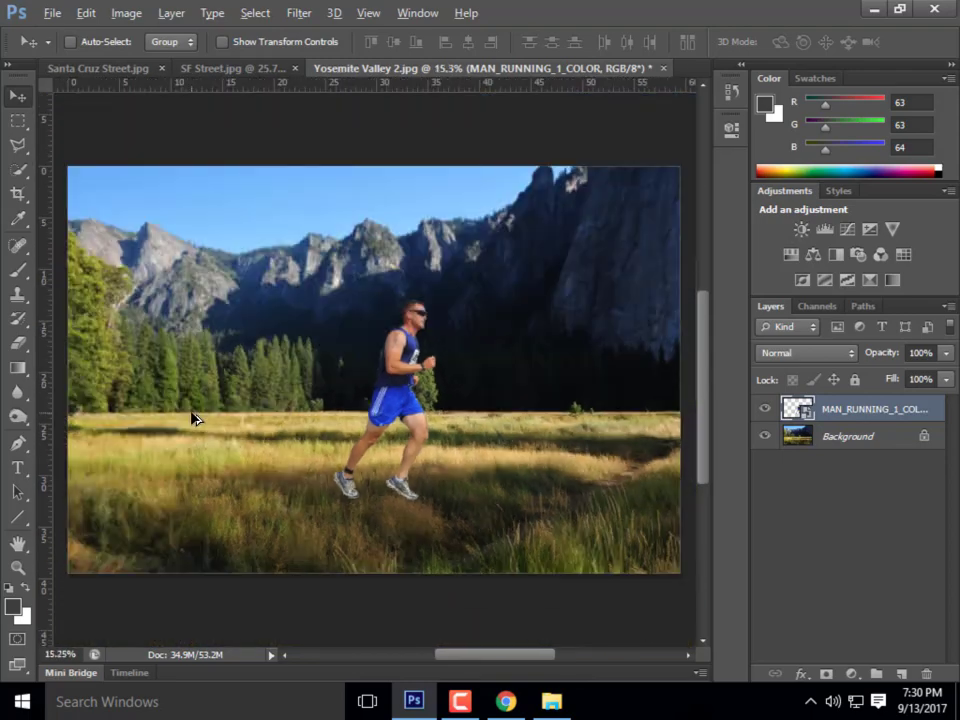
scroll(193, 418, down, 1)
scroll(468, 403, up, 3)
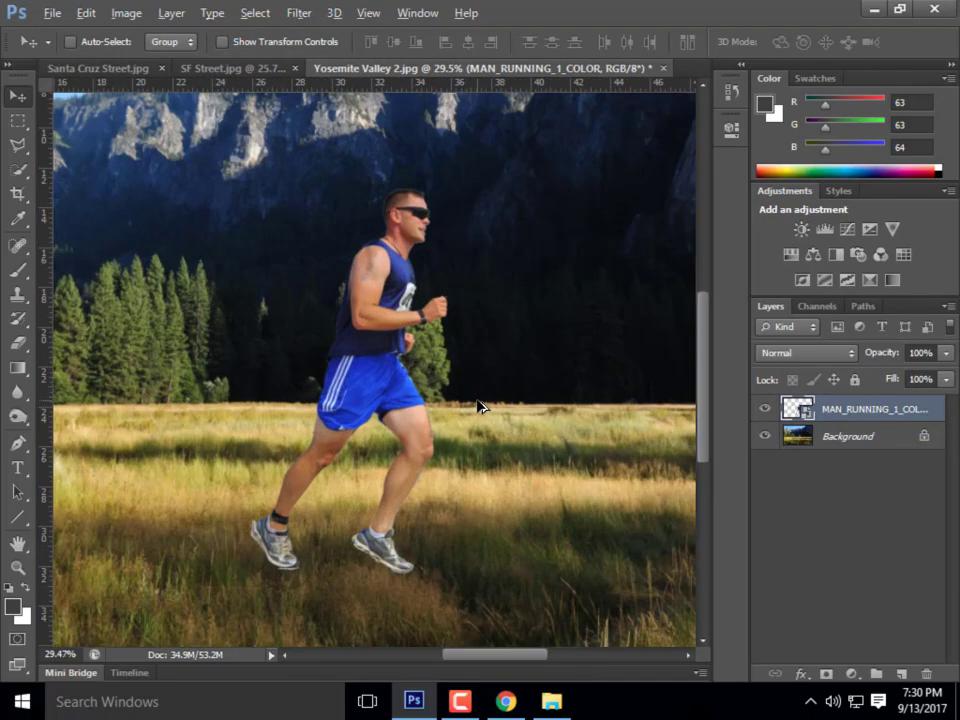
key(alt+e)
key(a)
key(h)
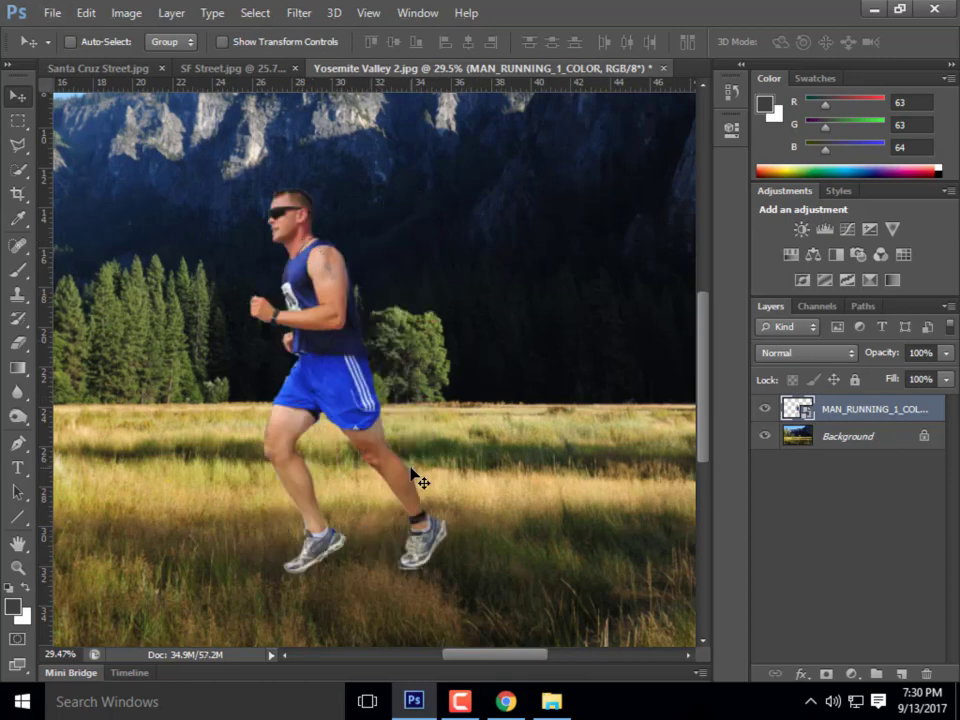
Drag the runner right of centre across the middle of the meadow
scroll(372, 284, down, 3)
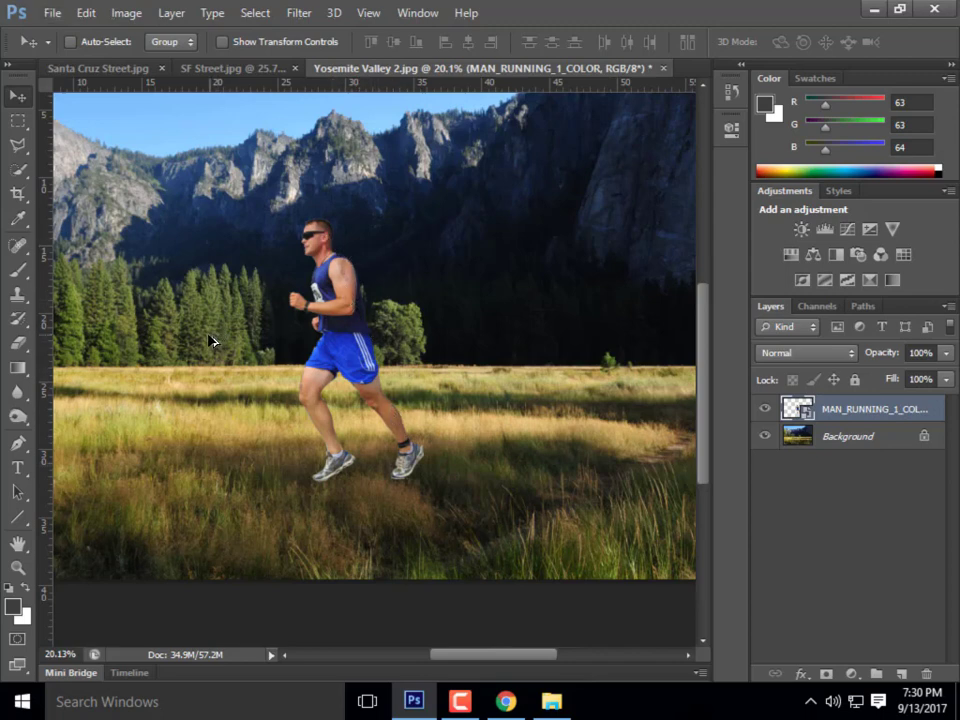
scroll(210, 338, down, 2)
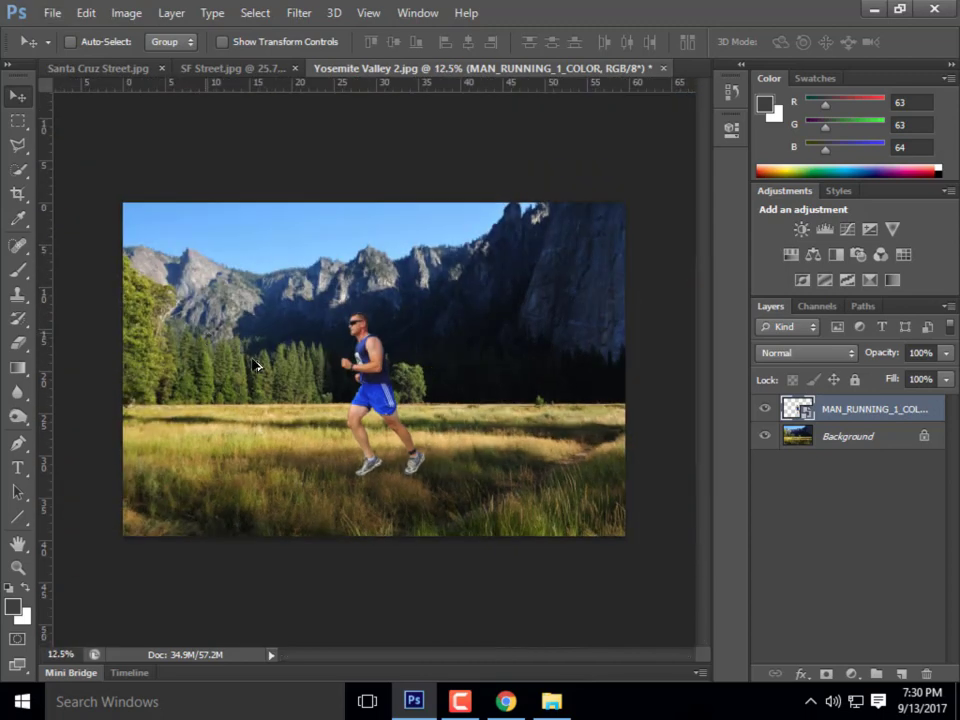
scroll(533, 536, up, 2)
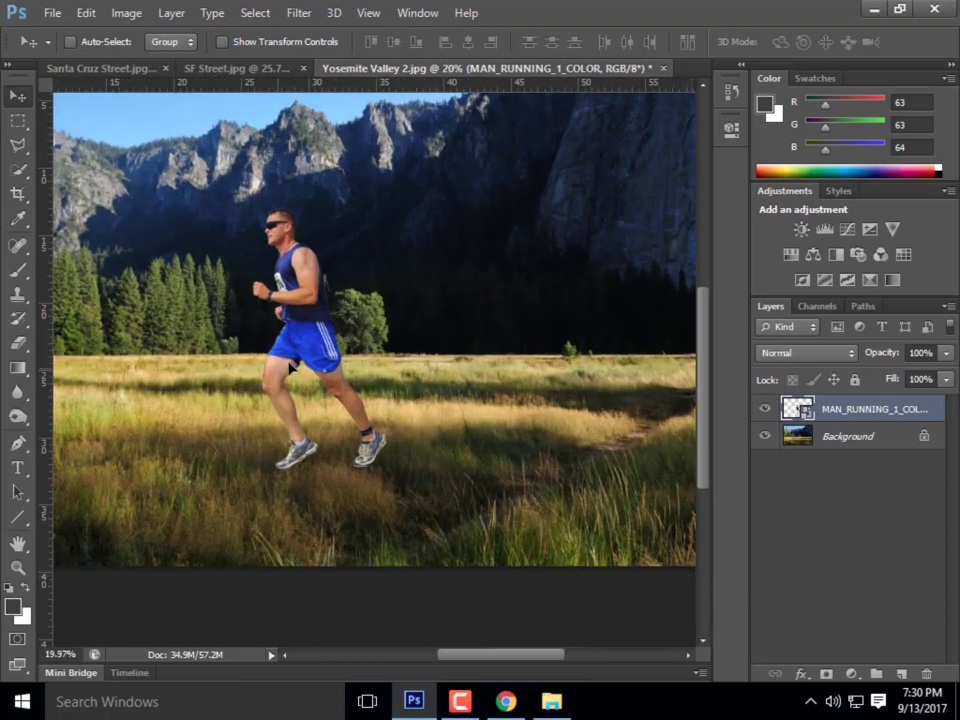
drag(279, 368, 440, 360)
scroll(365, 385, down, 2)
scroll(597, 458, up, 1)
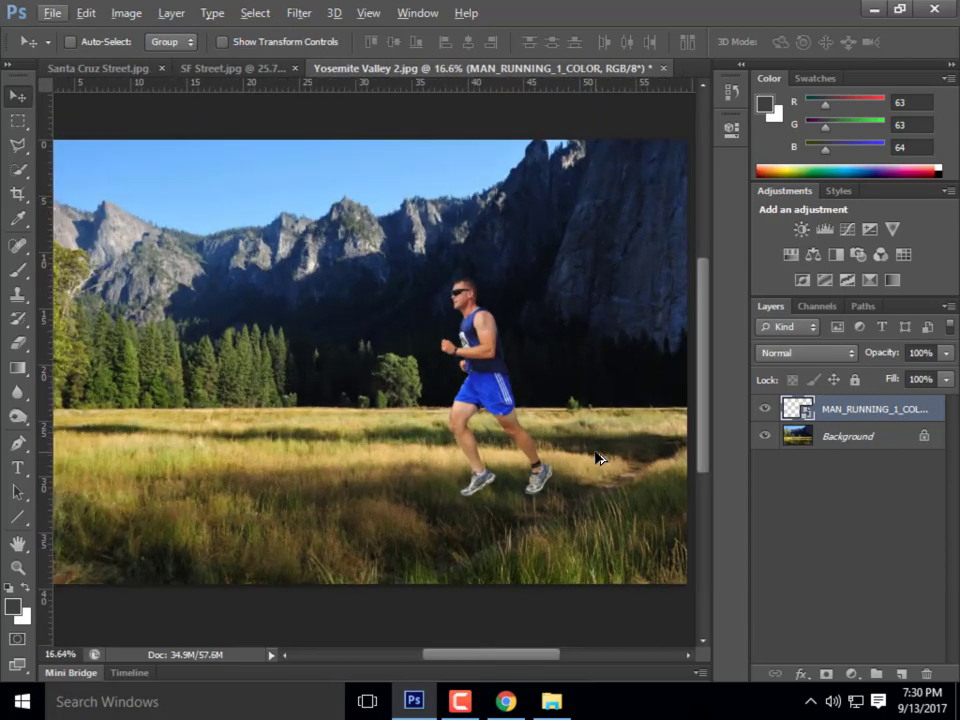
Scale the running man down to about 64% and move him left across the meadow
key(ctrl+t)
drag(379, 278, 440, 357)
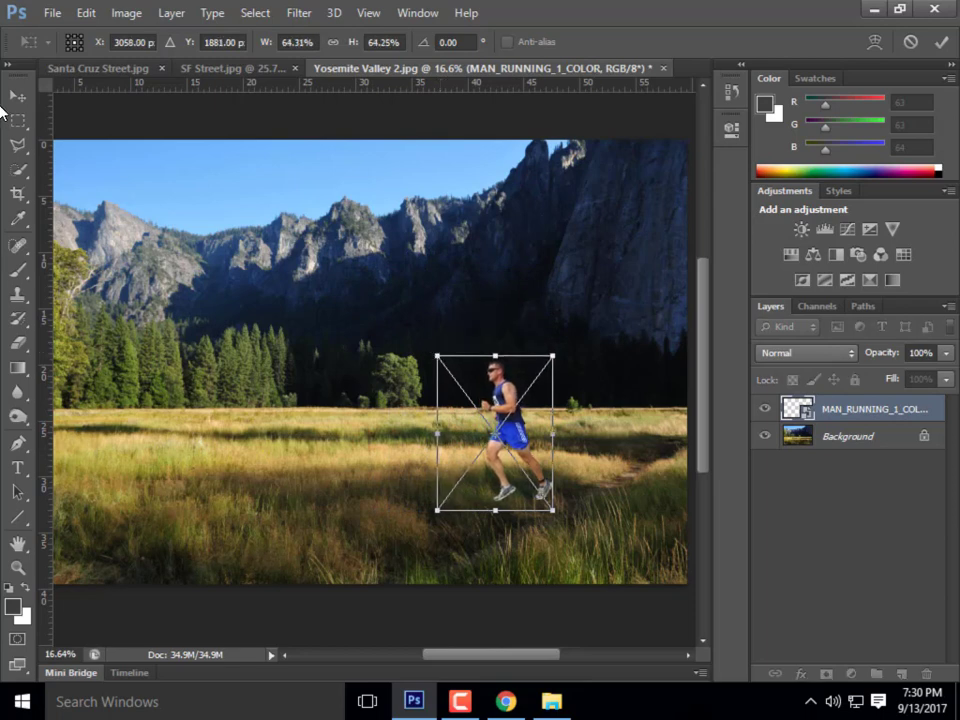
click(17, 95)
key(Return)
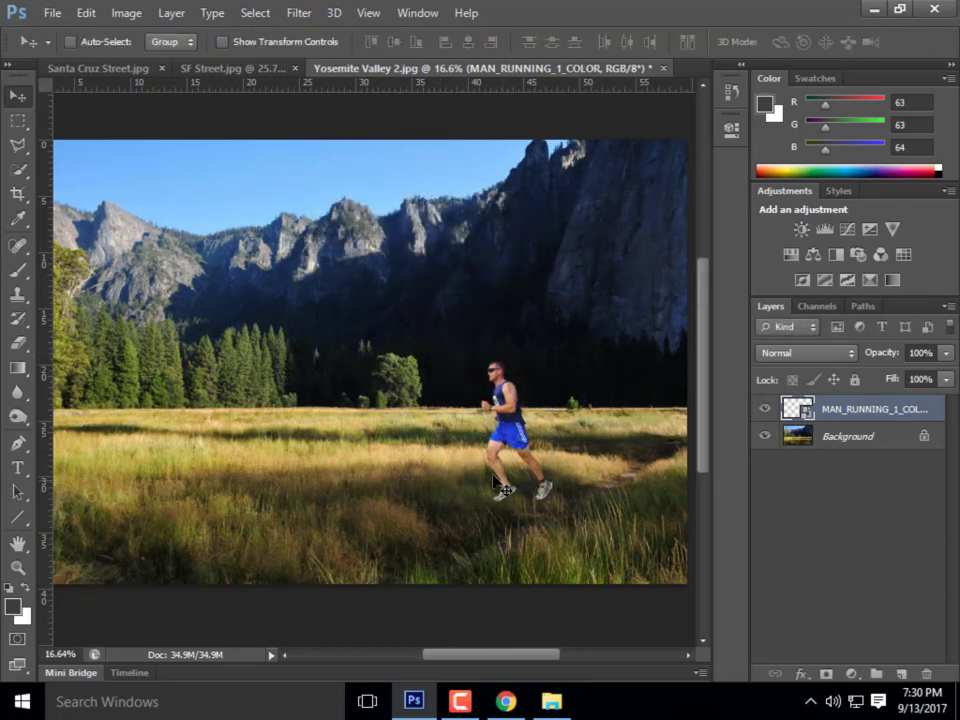
drag(518, 478, 329, 470)
Nudge the runner slightly right and up in the meadow
scroll(351, 495, up, 3)
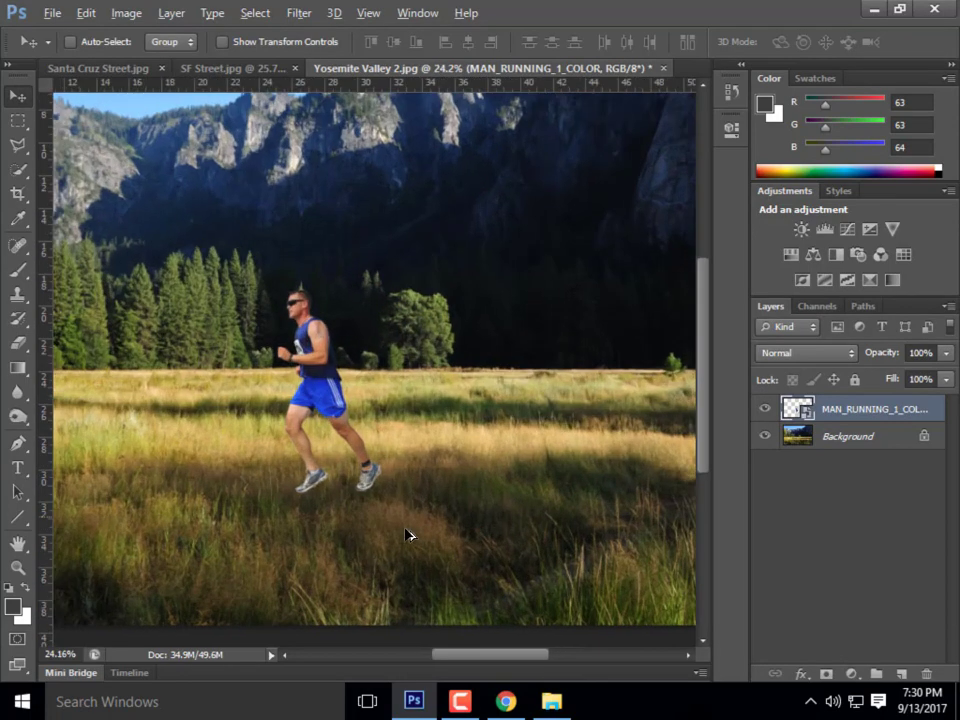
mouse_move(525, 658)
mouse_down()
mouse_move(480, 658)
mouse_move(527, 657)
mouse_up()
scroll(489, 482, up, 1)
scroll(551, 536, down, 3)
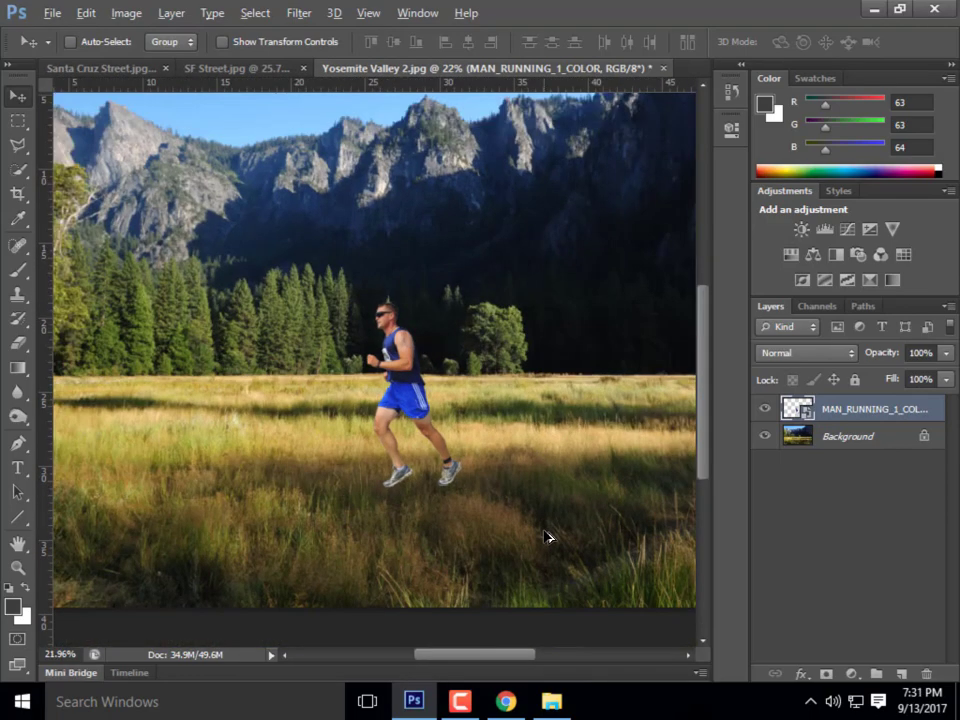
scroll(425, 490, up, 2)
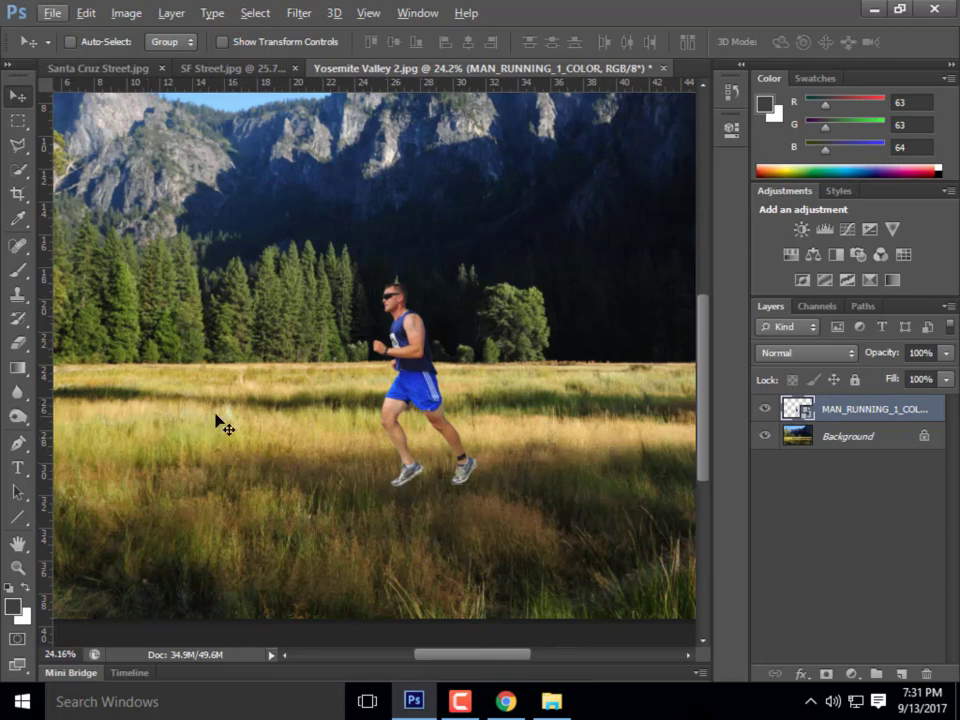
scroll(407, 287, down, 2)
scroll(406, 286, down, 1)
scroll(365, 495, up, 5)
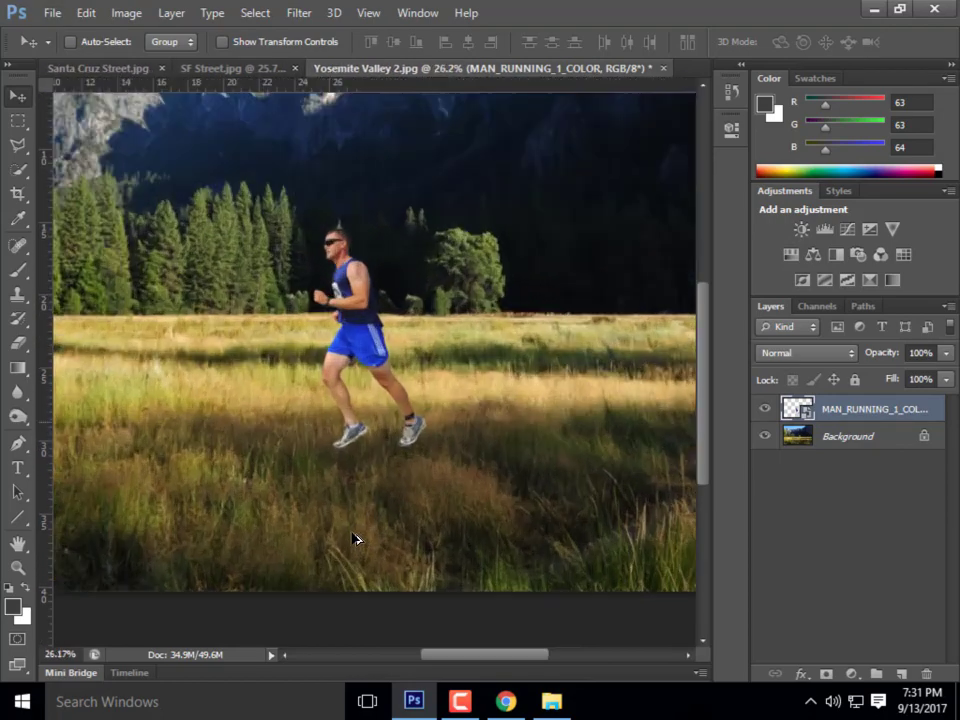
drag(416, 312, 430, 300)
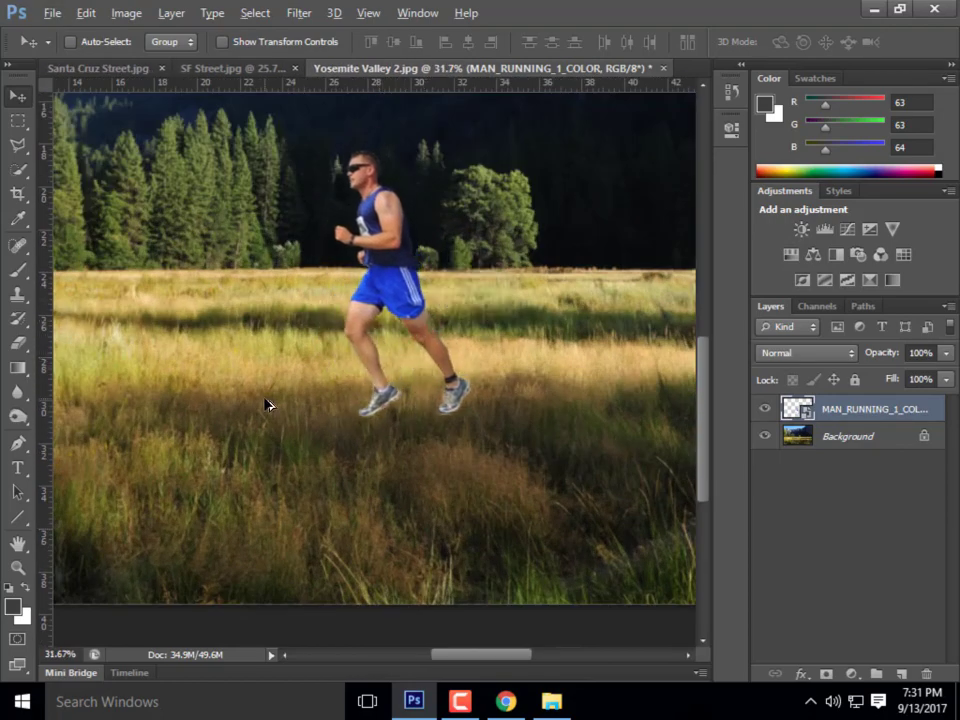
scroll(285, 445, down, 3)
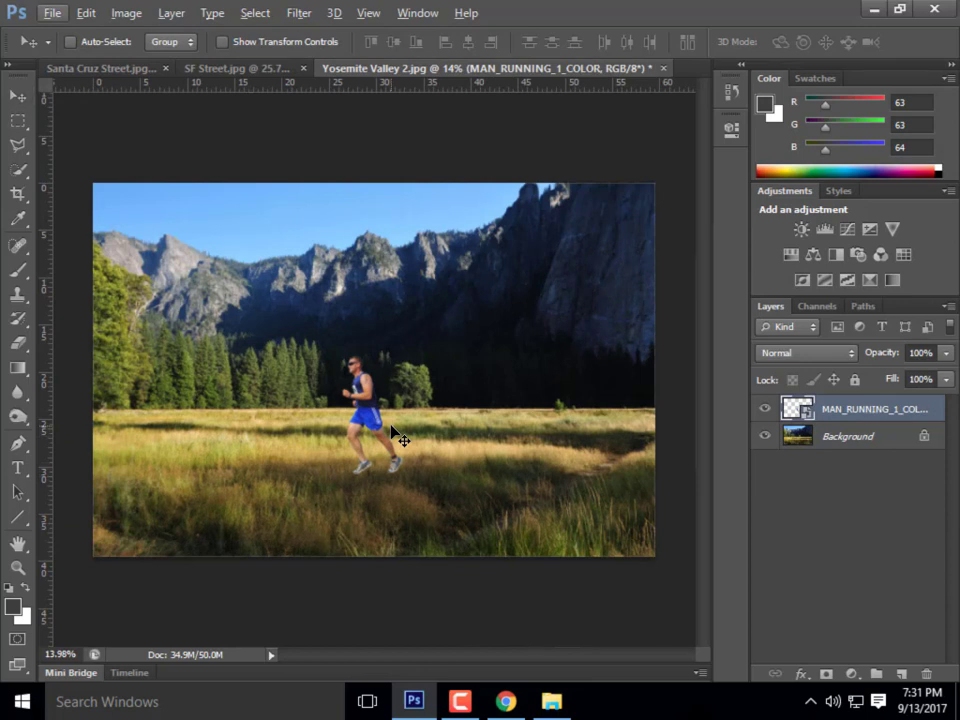
Shrink the runner again, to about 43% overall, and settle him farther left in the grass
key(ctrl+t)
drag(307, 352, 323, 376)
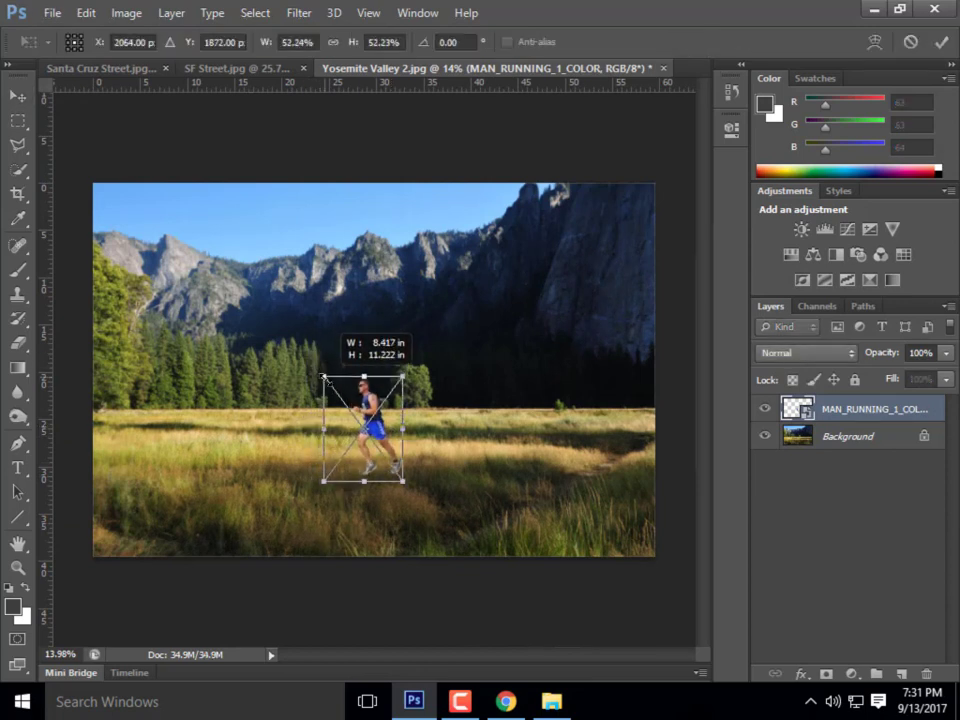
drag(372, 407, 334, 397)
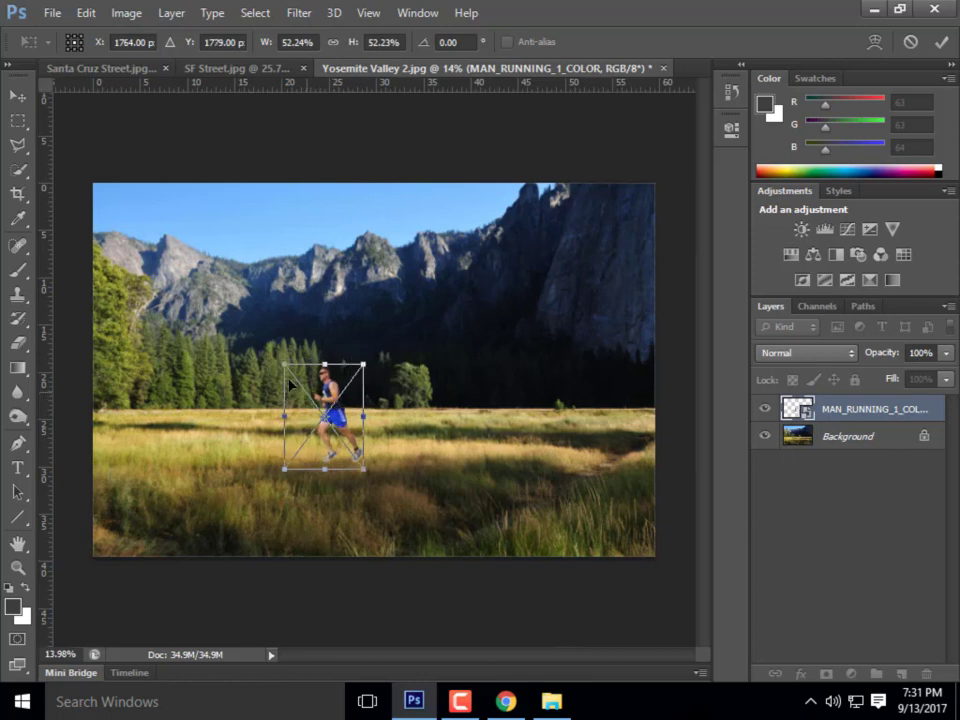
drag(283, 361, 298, 382)
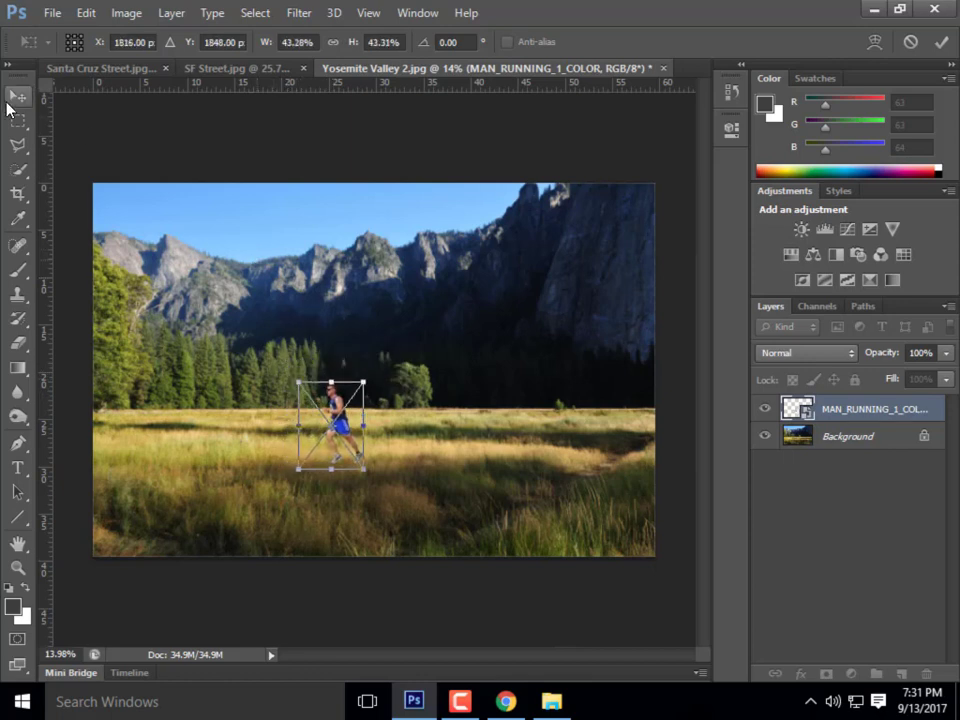
click(17, 91)
key(Return)
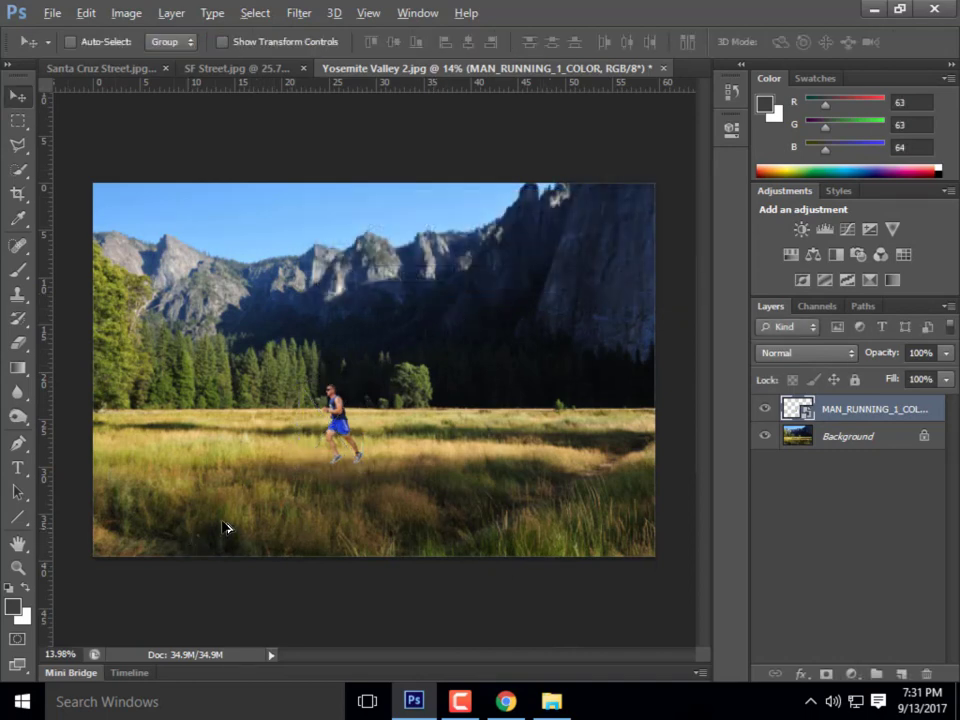
scroll(240, 510, up, 3)
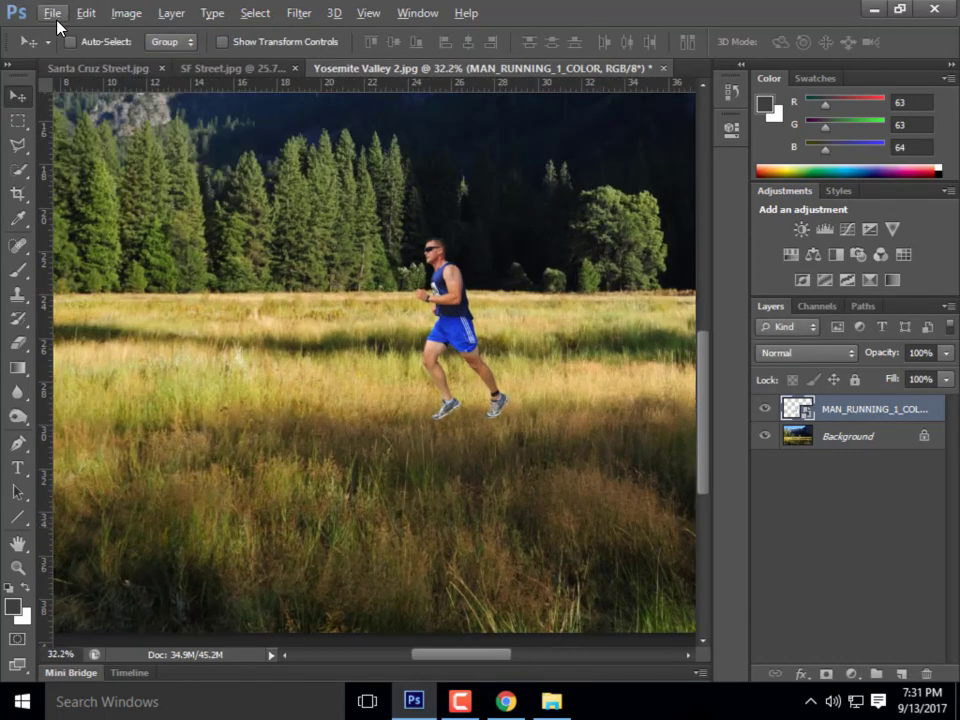
Place MAN_RUNNING_1_GREY over the runner, scaled to about 78%
click(57, 20)
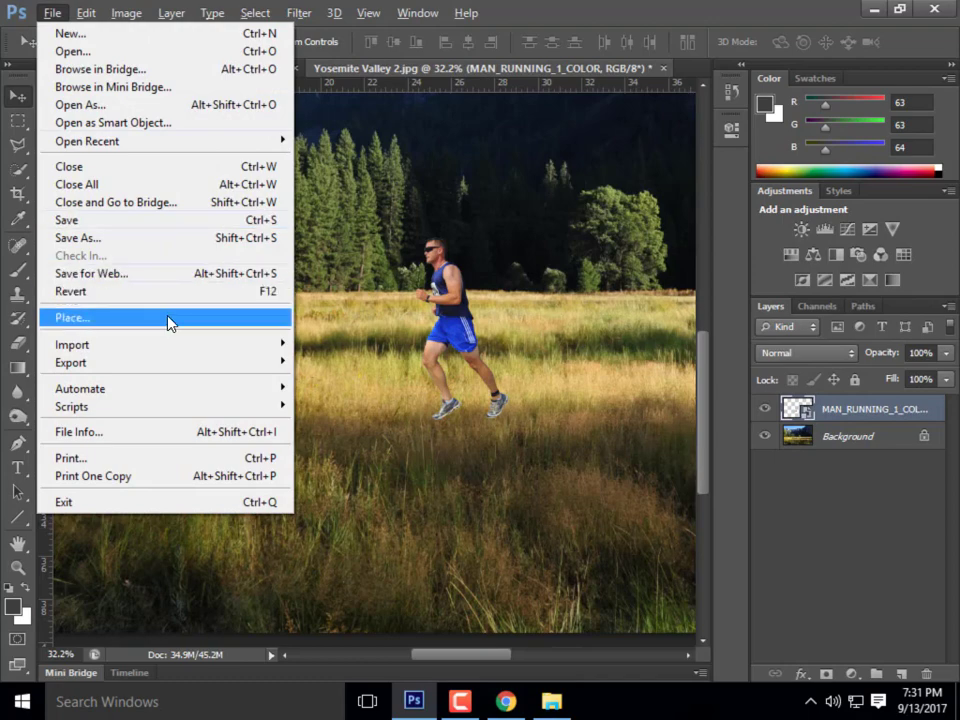
click(169, 318)
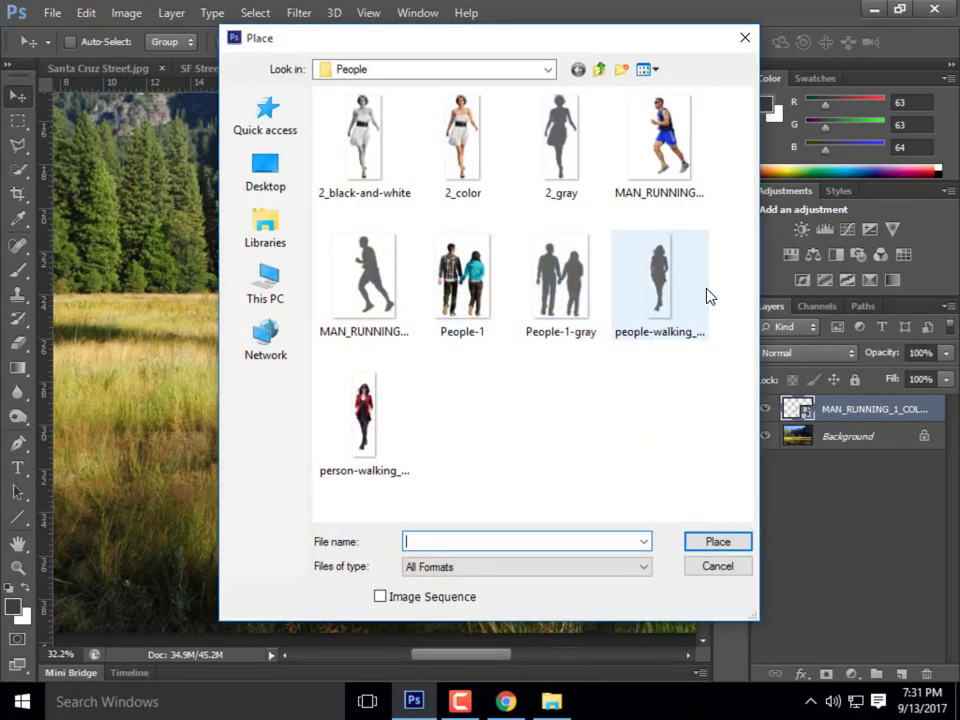
click(364, 285)
click(733, 542)
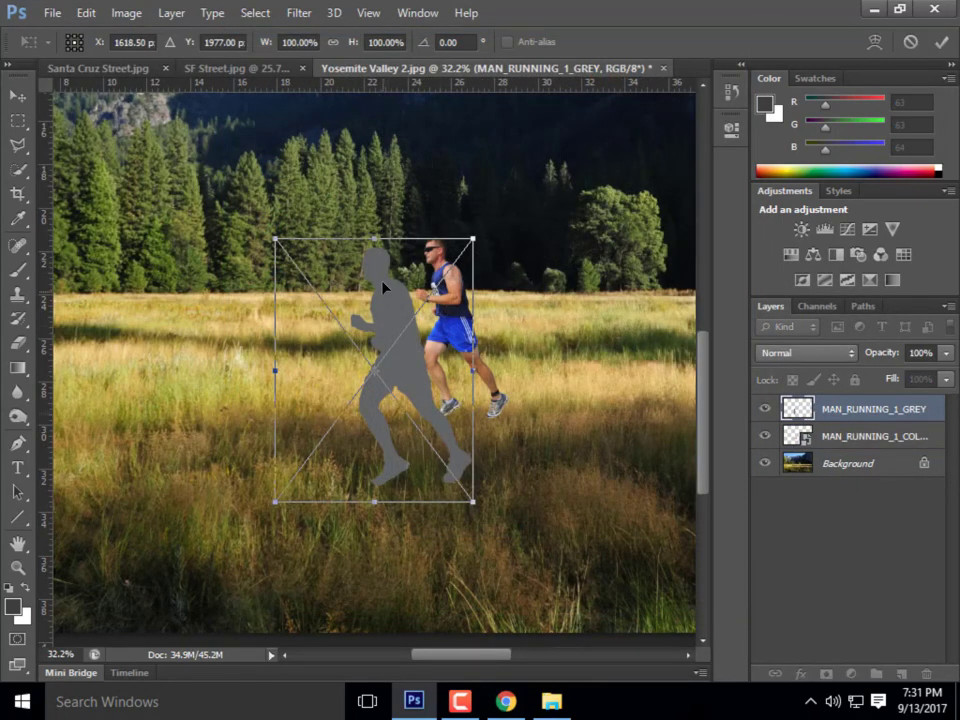
drag(390, 298, 451, 231)
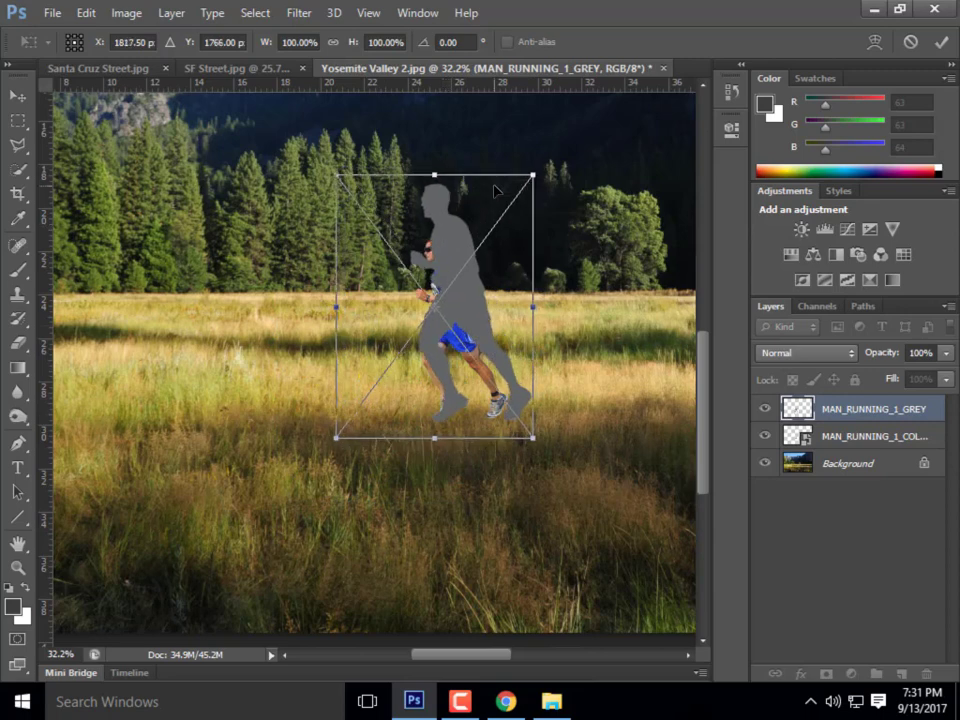
drag(537, 173, 504, 240)
click(16, 95)
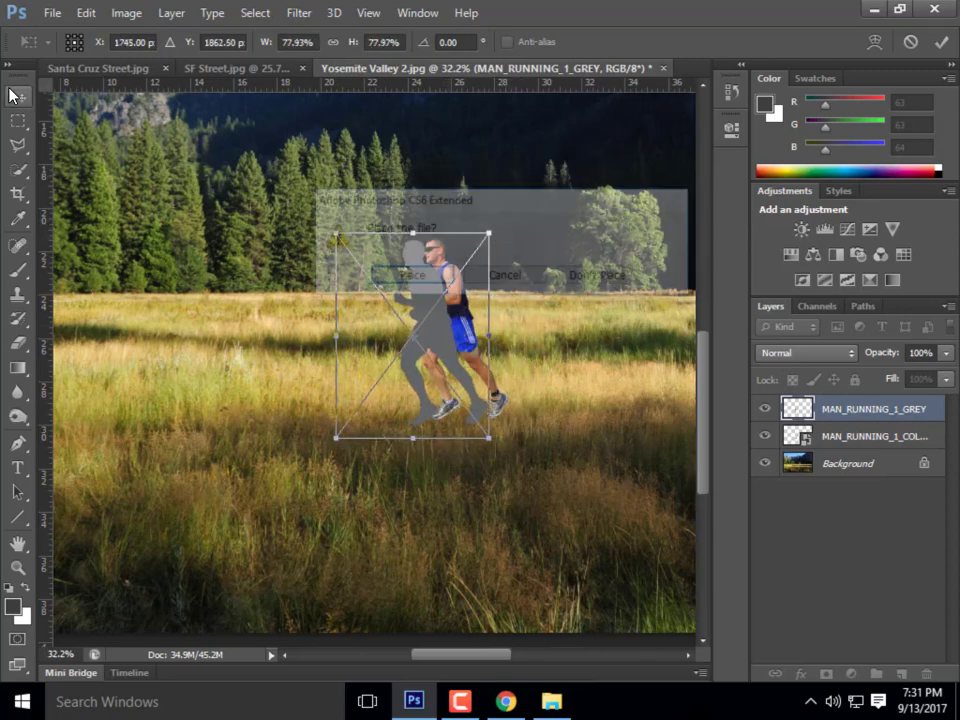
click(432, 283)
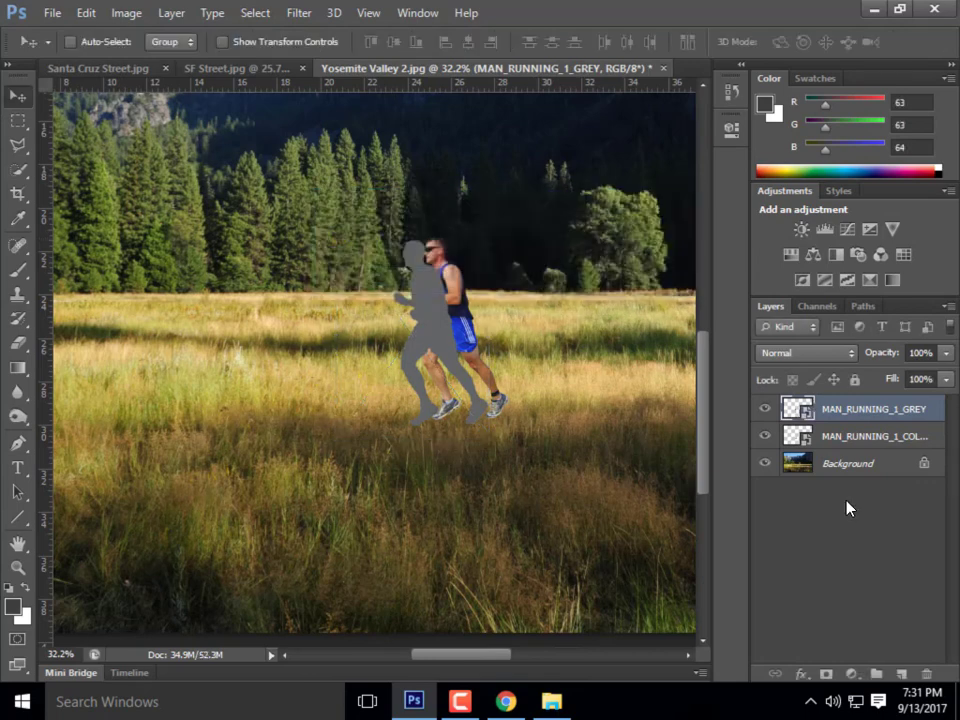
Skew and flatten the grey silhouette into a long shadow trailing left from the runner's feet
key(ctrl+t)
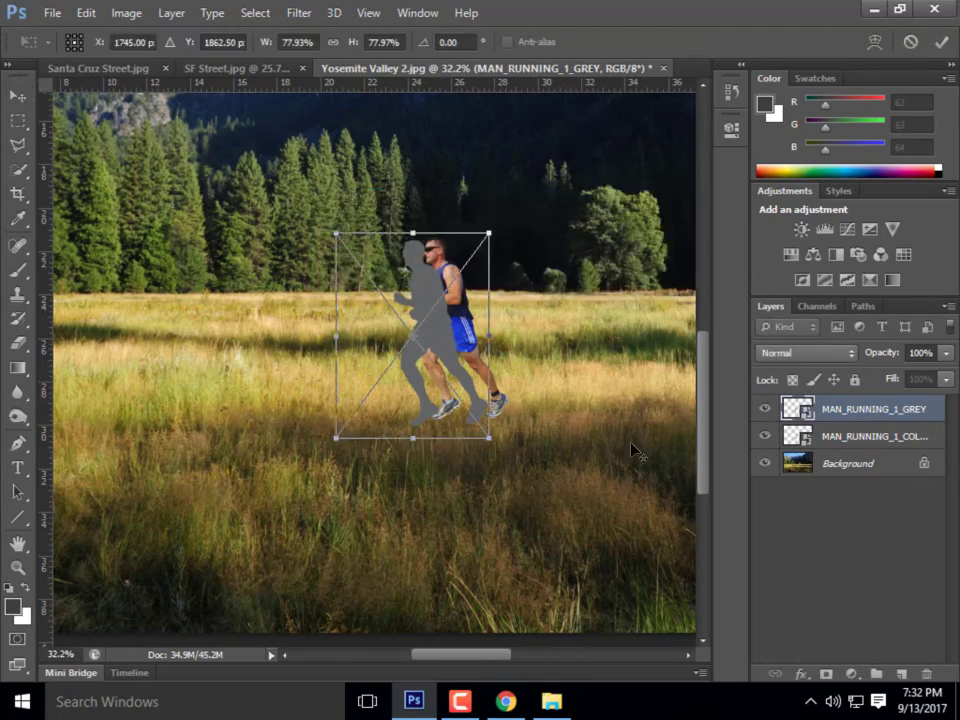
drag(412, 236, 275, 366)
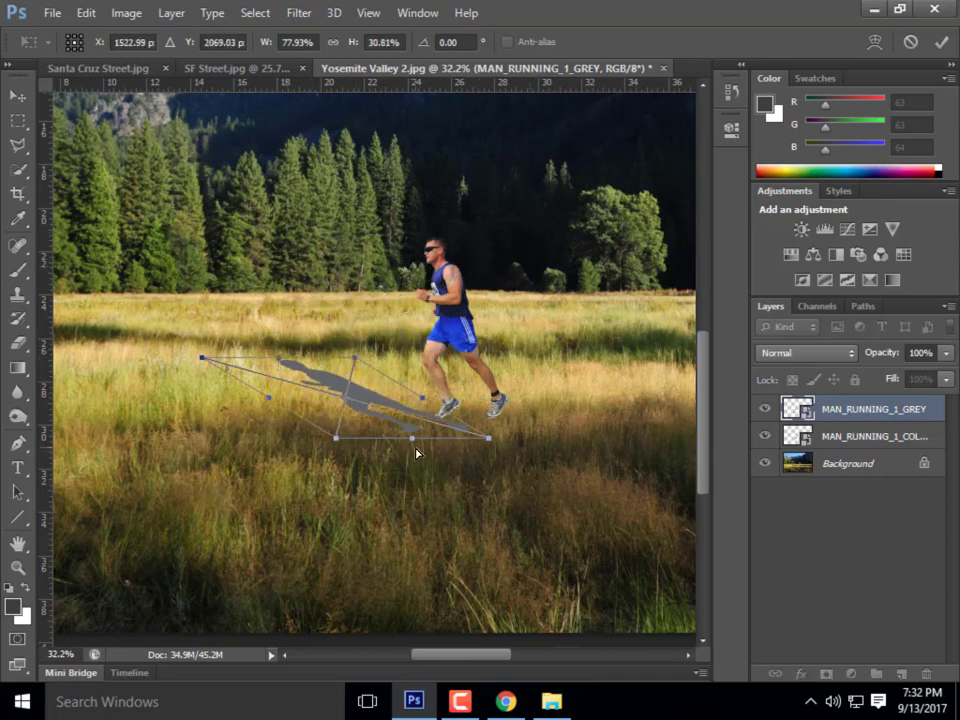
drag(417, 444, 439, 423)
drag(281, 357, 269, 358)
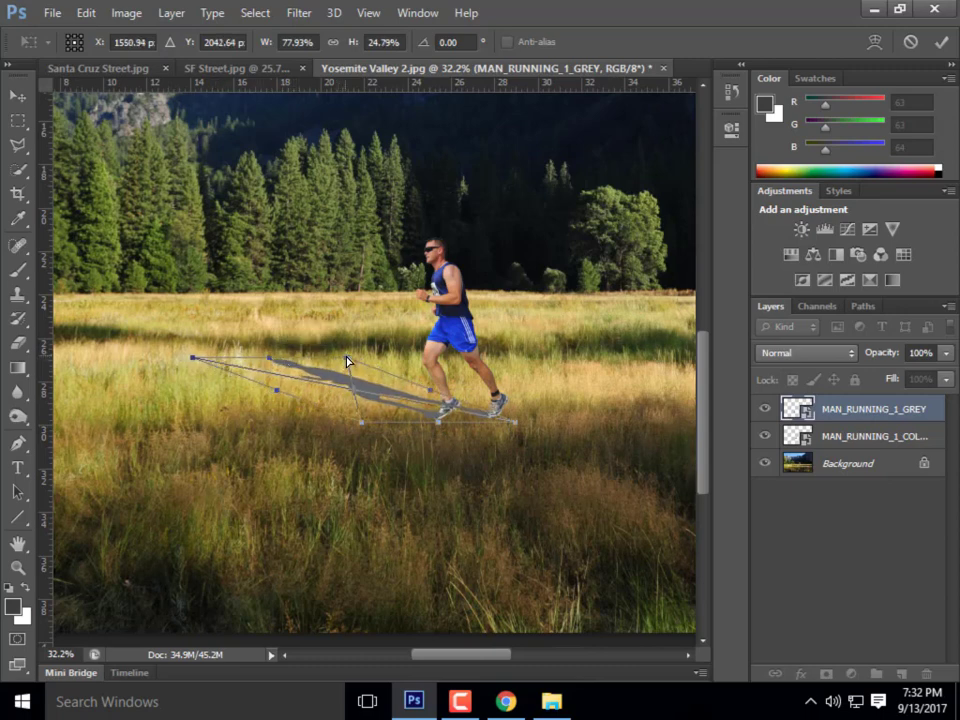
drag(347, 360, 302, 366)
drag(193, 357, 221, 377)
scroll(204, 414, down, 5)
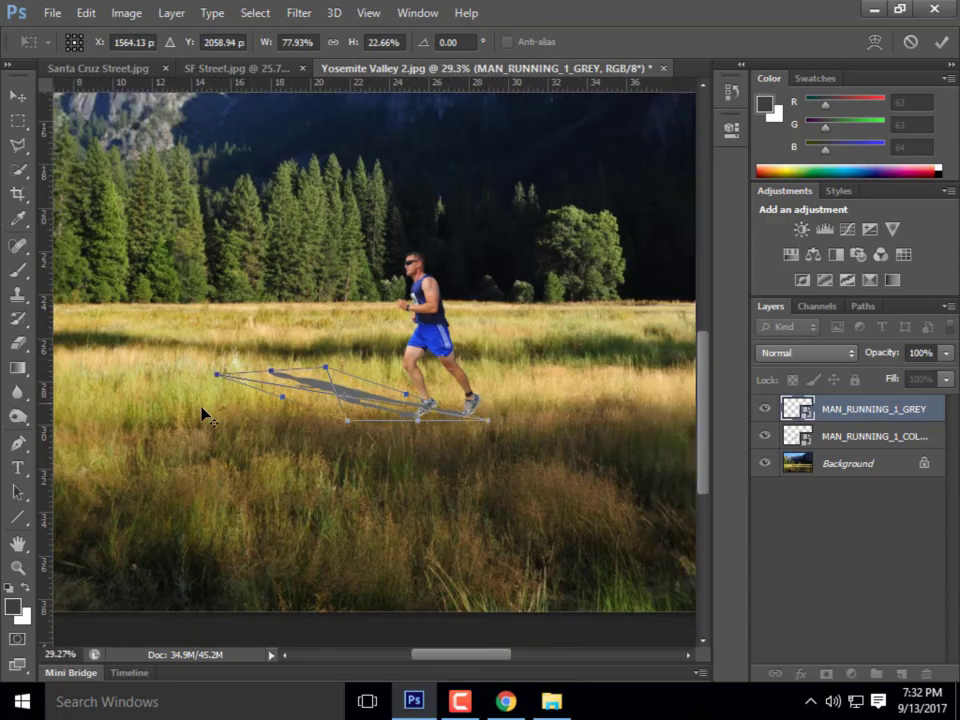
scroll(324, 499, up, 5)
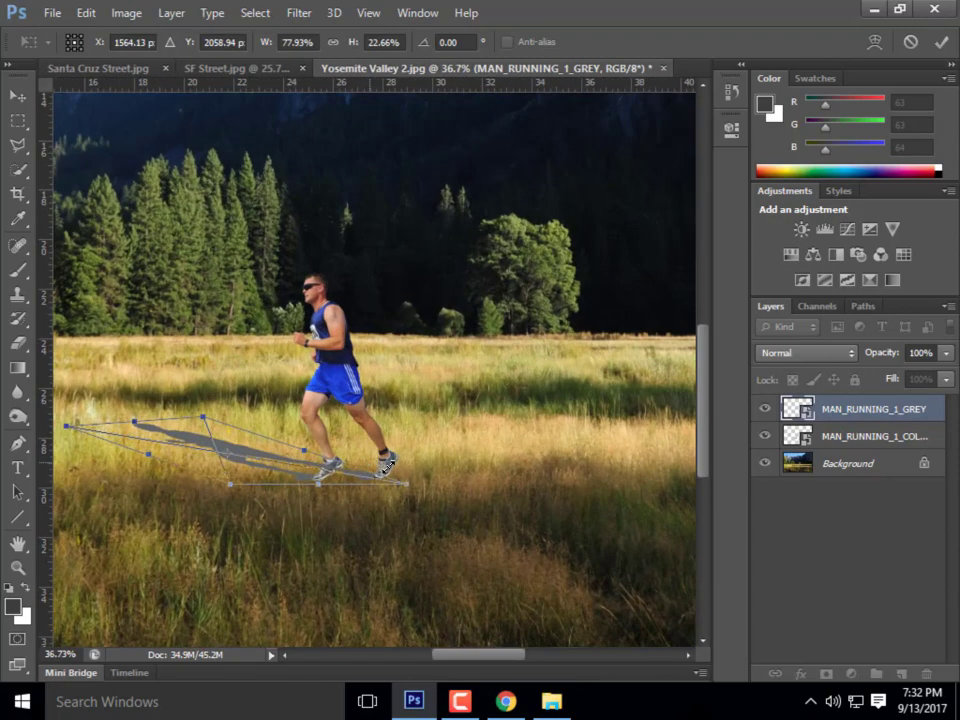
click(18, 96)
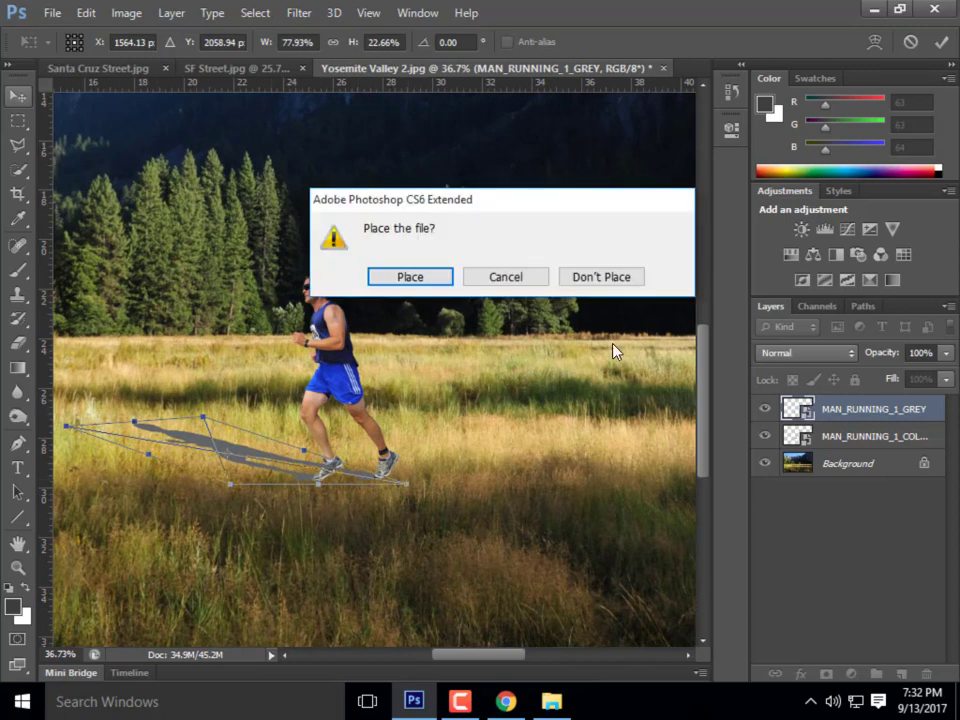
click(430, 287)
scroll(450, 381, up, 3)
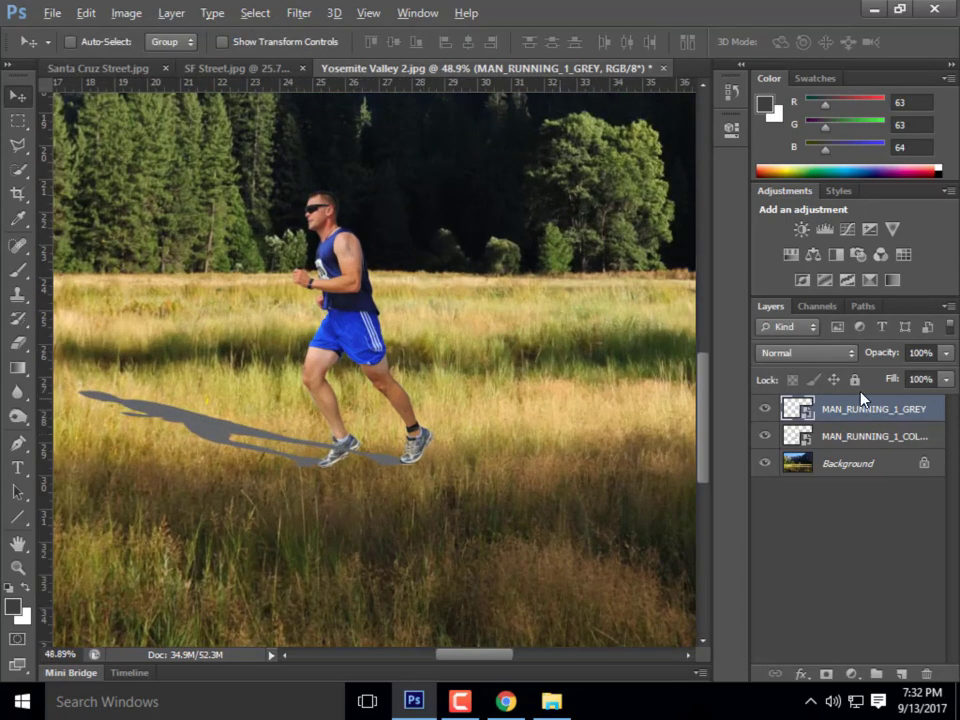
Move the MAN_RUNNING_1_GREY layer below the coloured runner and set its blend mode to Multiply
drag(862, 414, 858, 440)
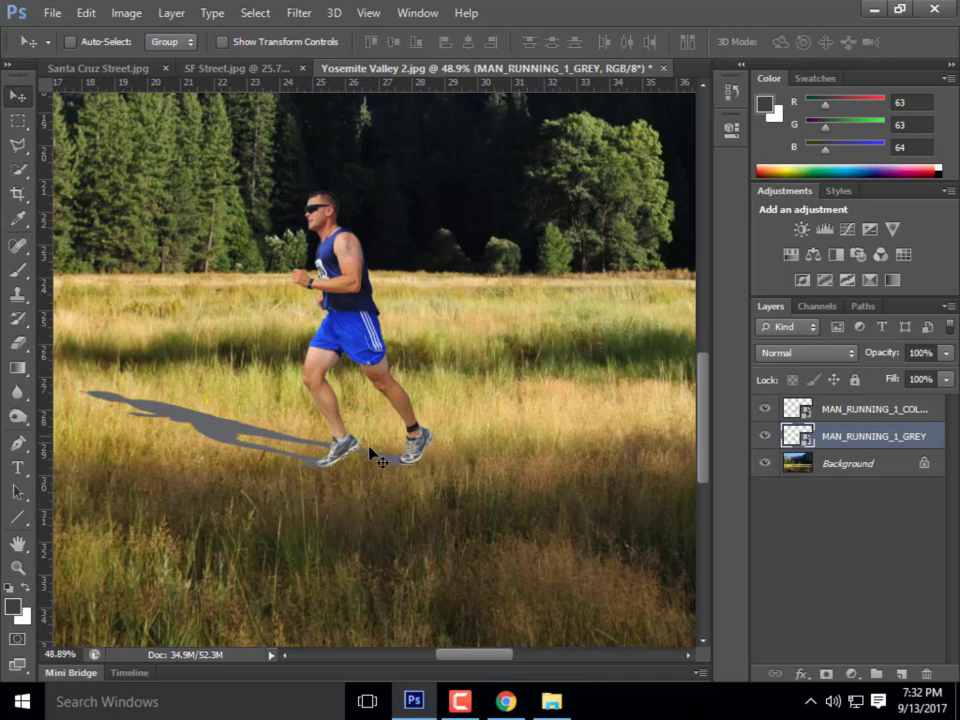
click(827, 355)
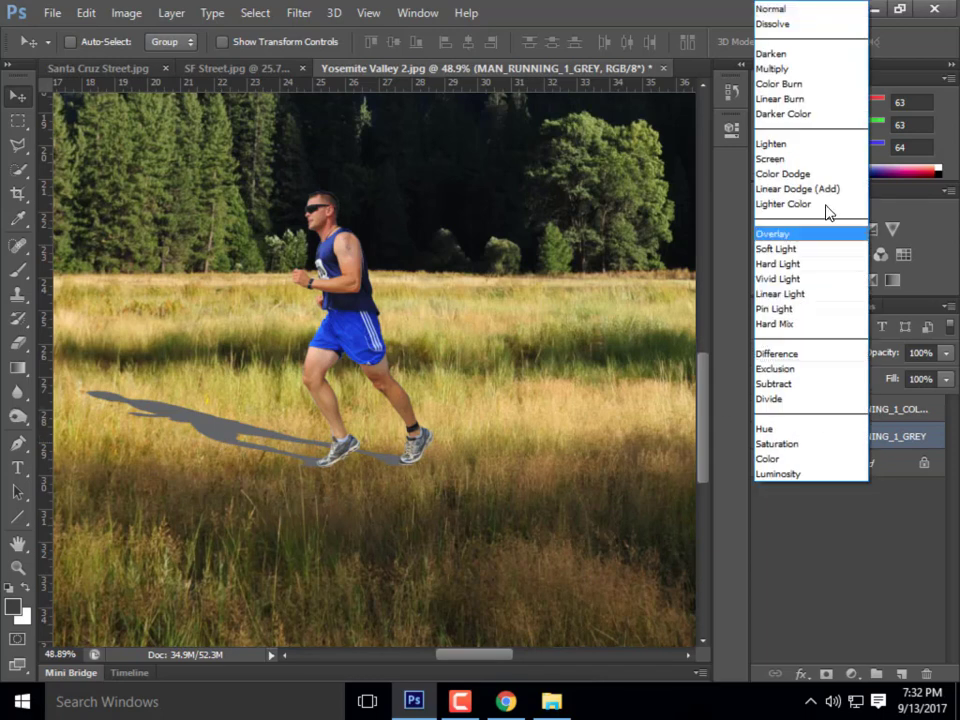
click(789, 69)
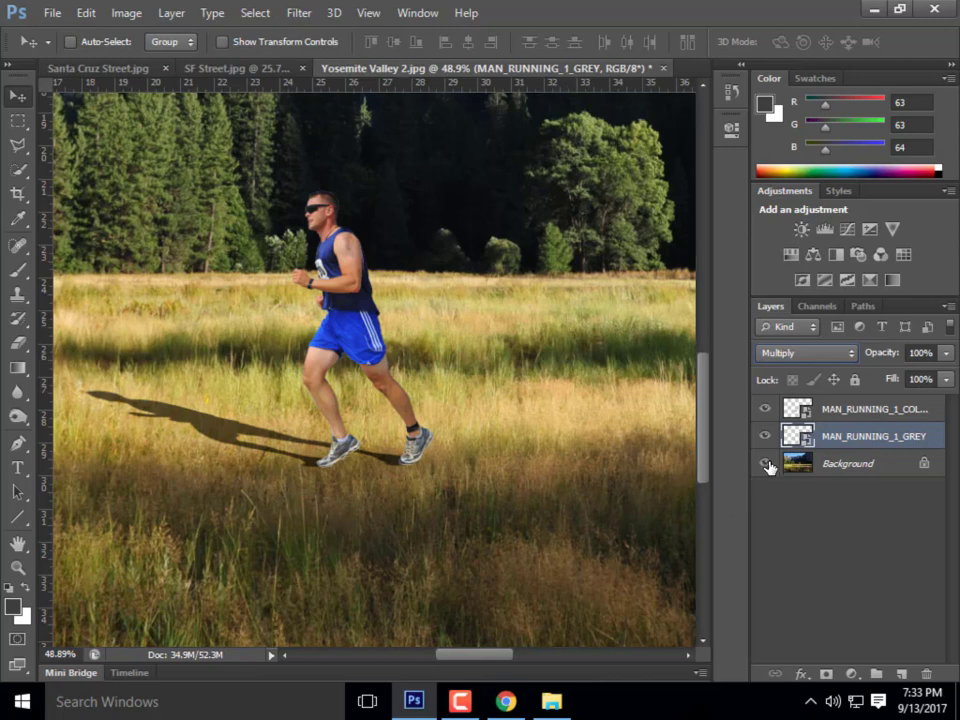
Convert the Yosemite Valley 2.jpg Background into an unlocked Layer 0 via the New Layer dialog
click(852, 468)
double_click(924, 466)
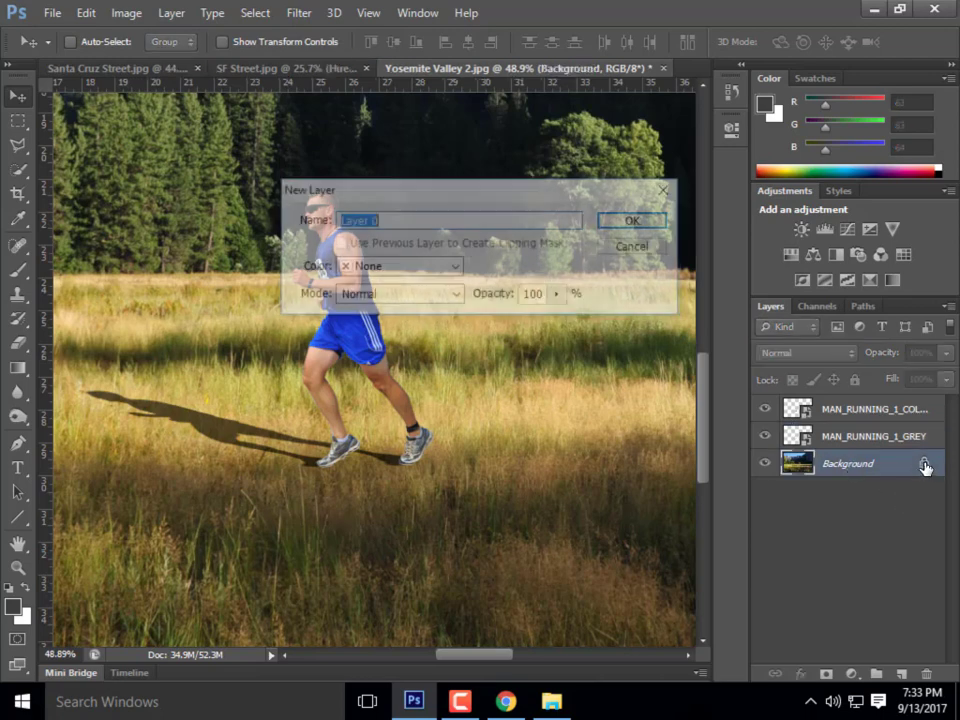
click(638, 224)
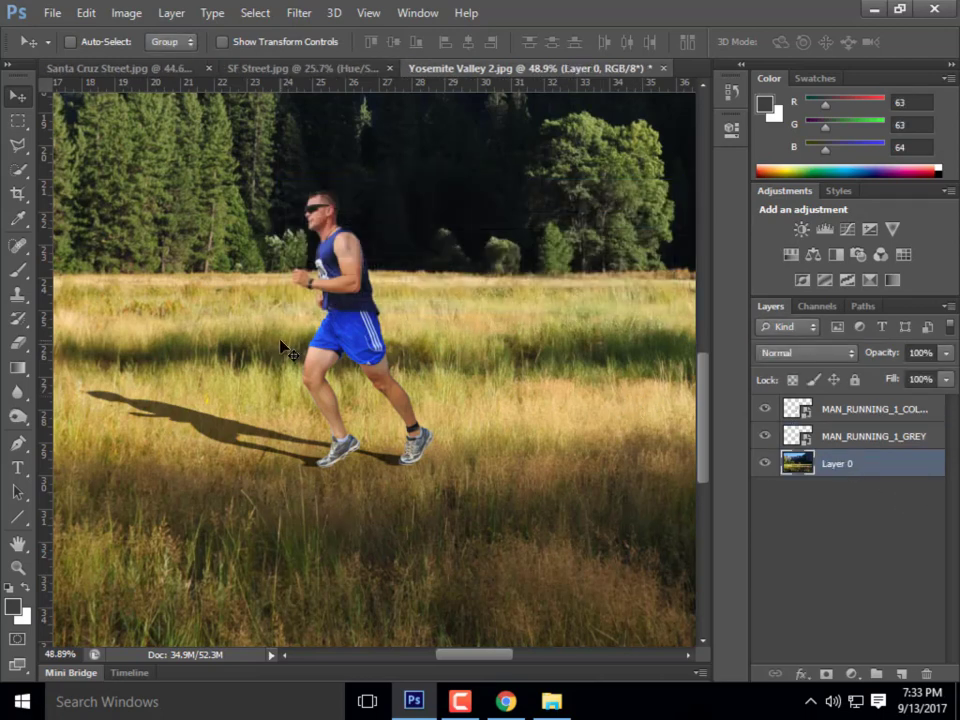
click(20, 121)
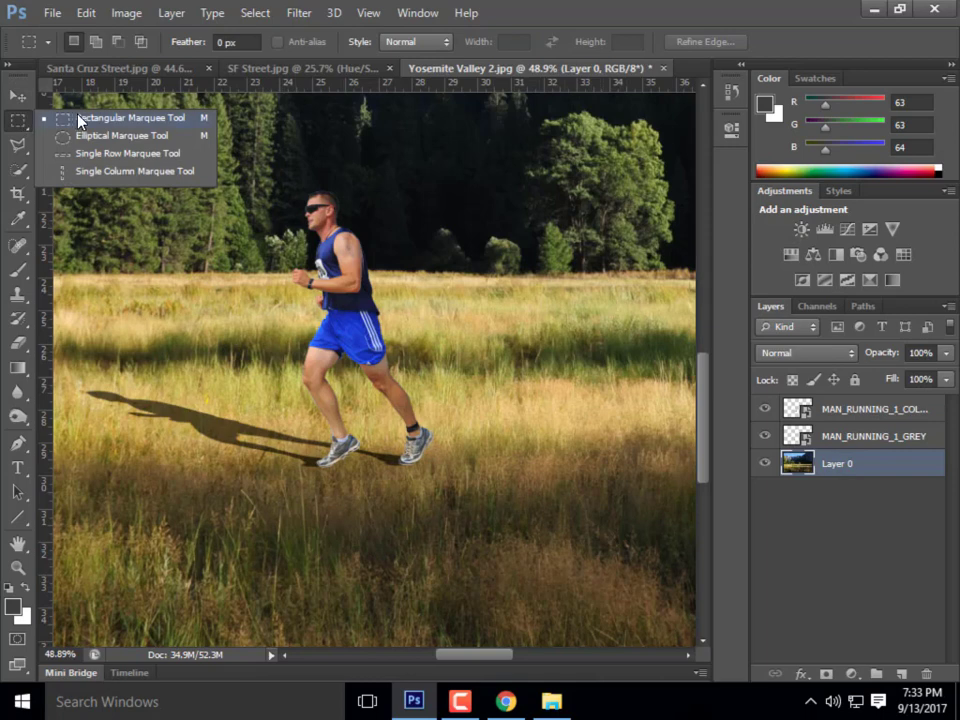
Copy a rectangle of grass around the runner's feet onto a new Layer 1
click(91, 119)
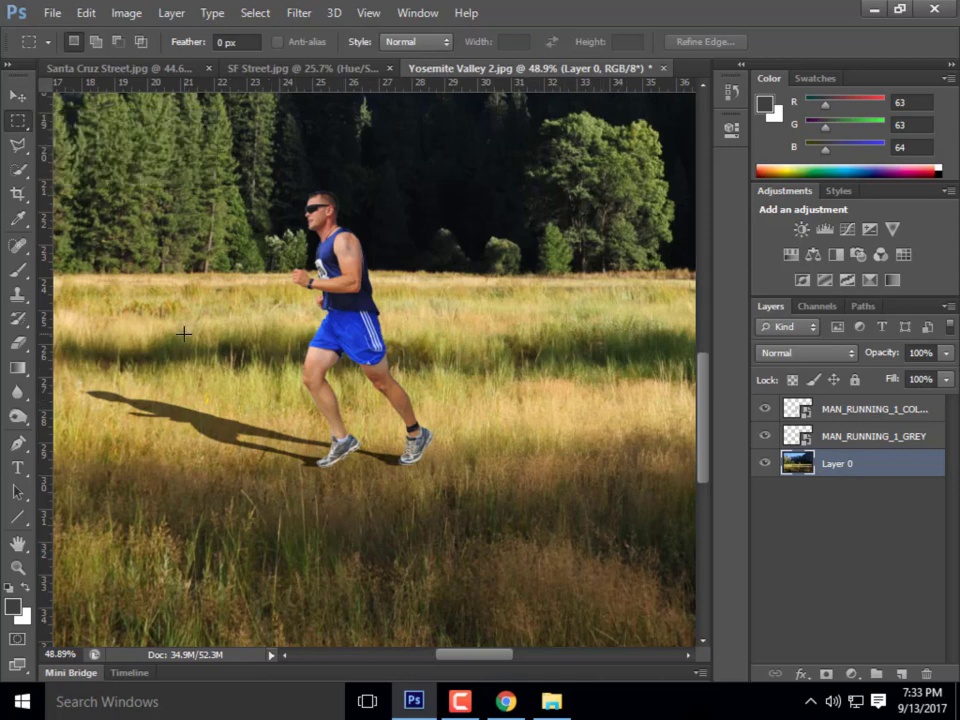
drag(177, 336, 573, 577)
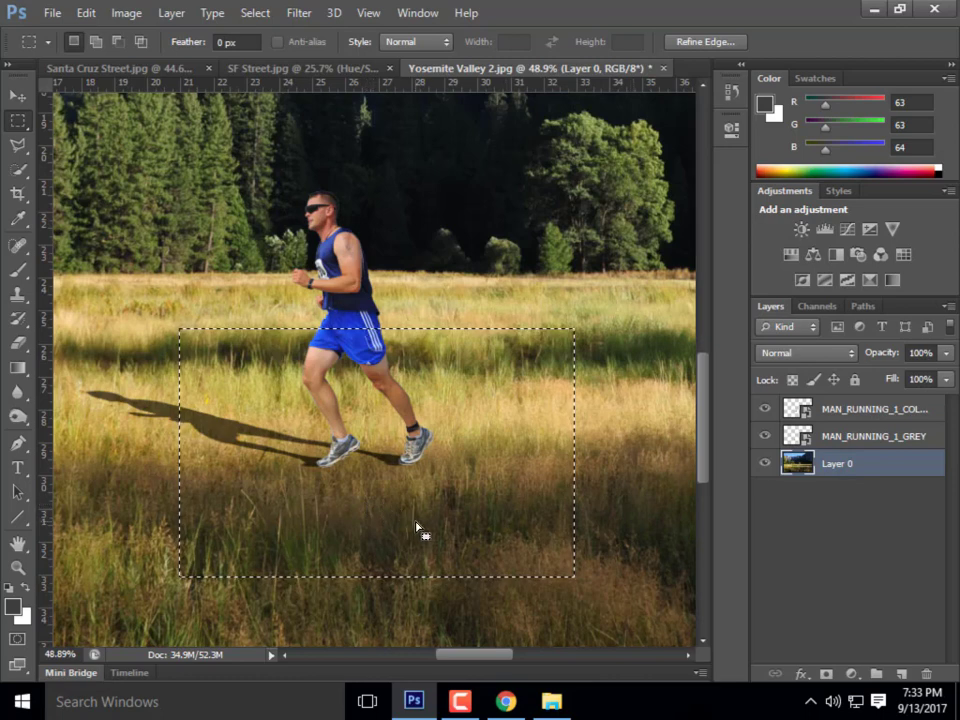
key(ctrl+j)
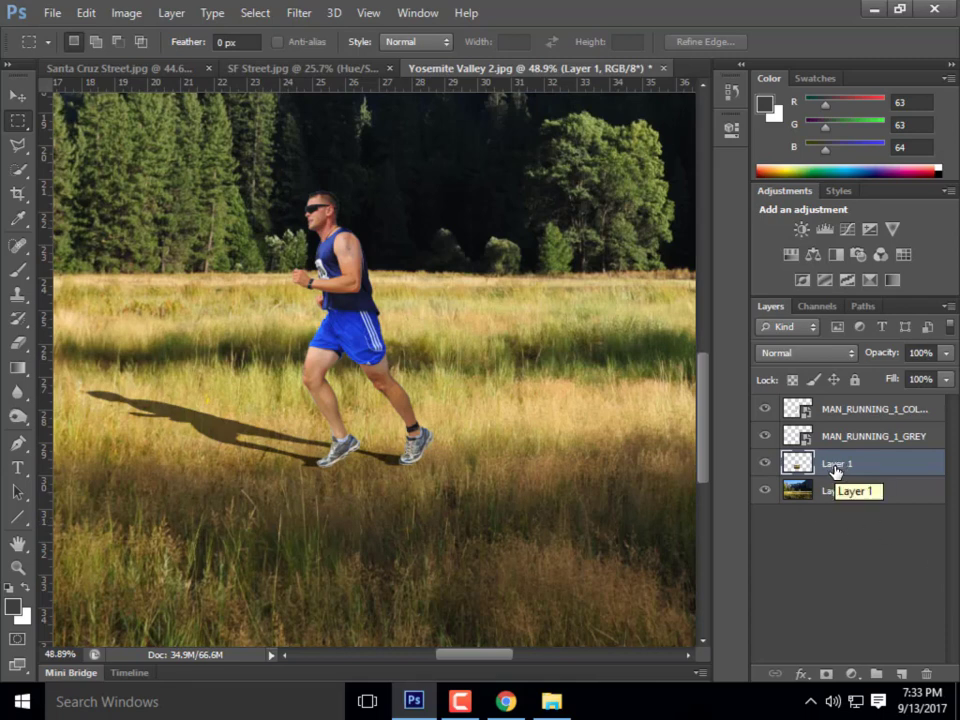
Hide the background and grey runner layers, keeping the colour runner visible over the grass
click(765, 490)
click(765, 436)
click(766, 409)
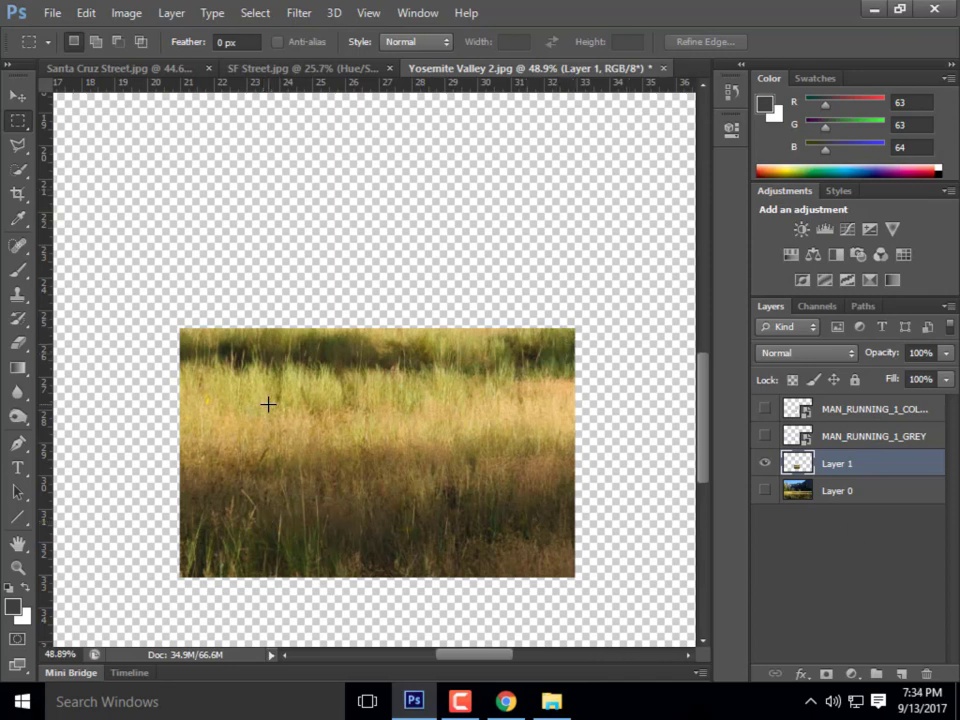
click(764, 411)
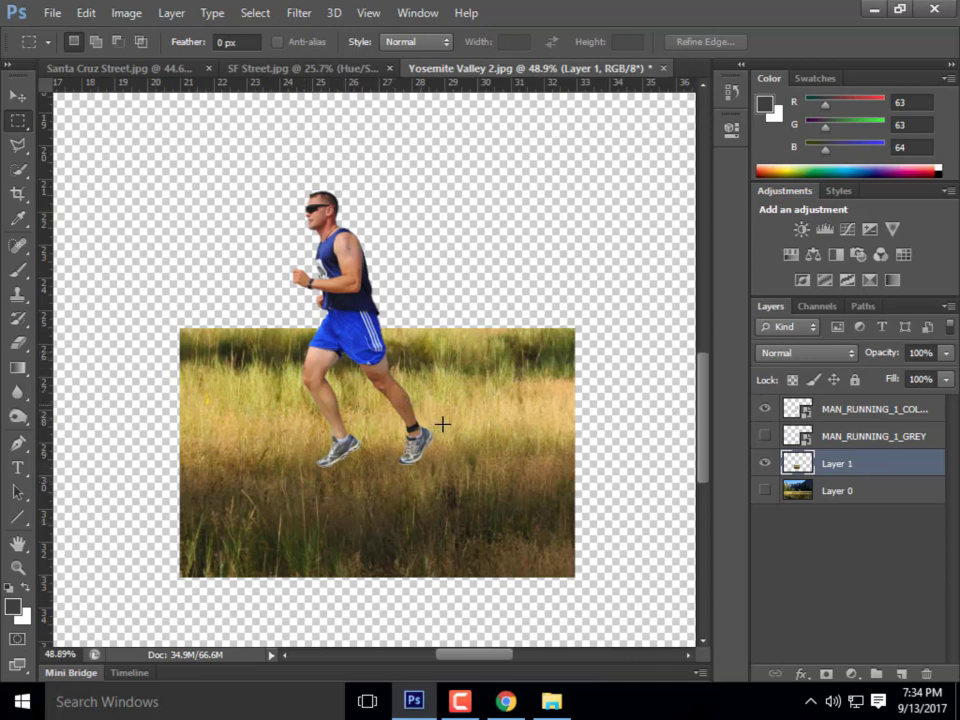
Magic-wand the transparent area around the colour runner, leaving Layer 1's grass intact after a test delete
click(864, 412)
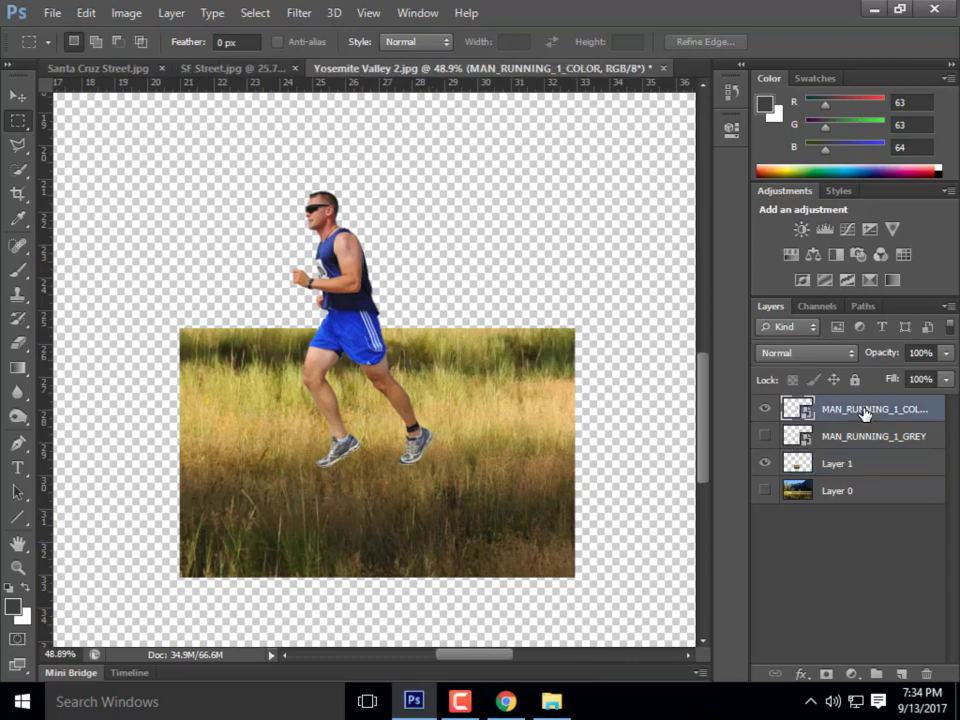
click(19, 172)
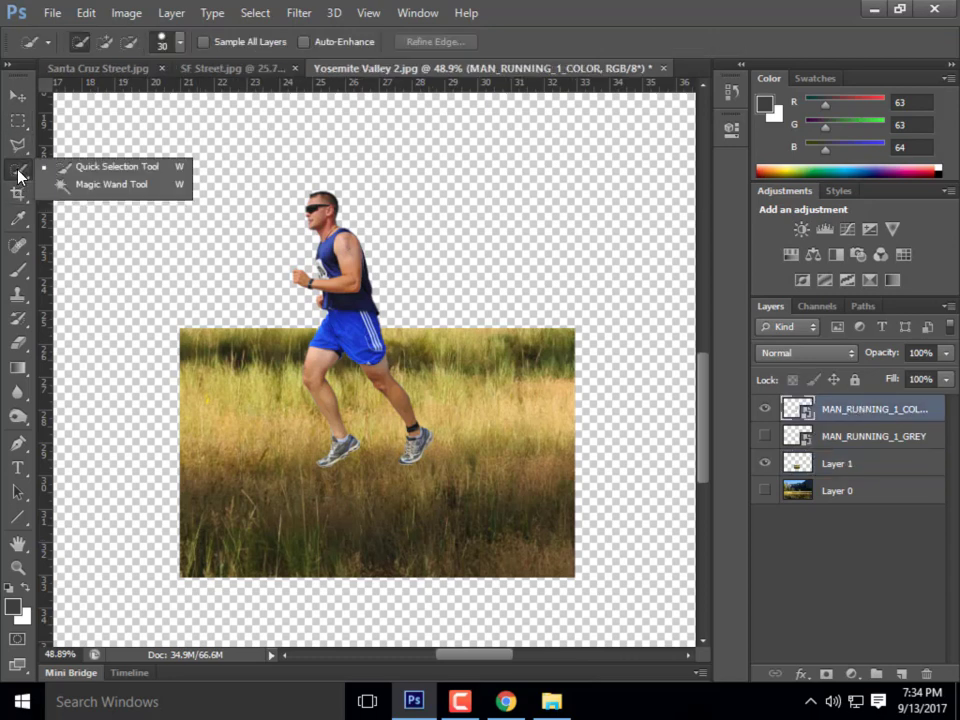
click(76, 189)
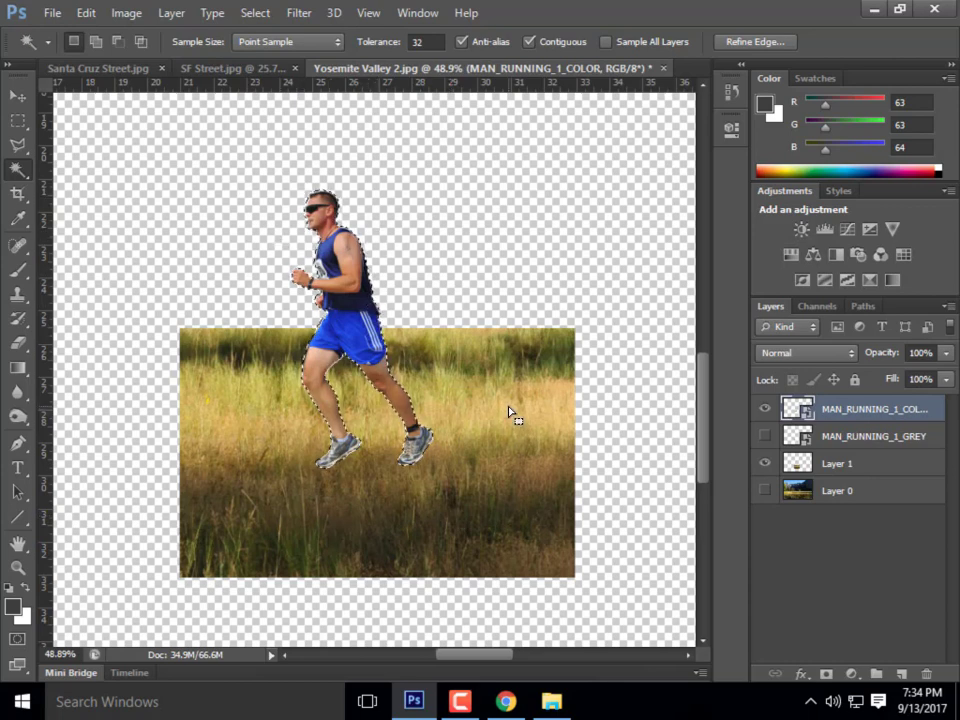
click(840, 468)
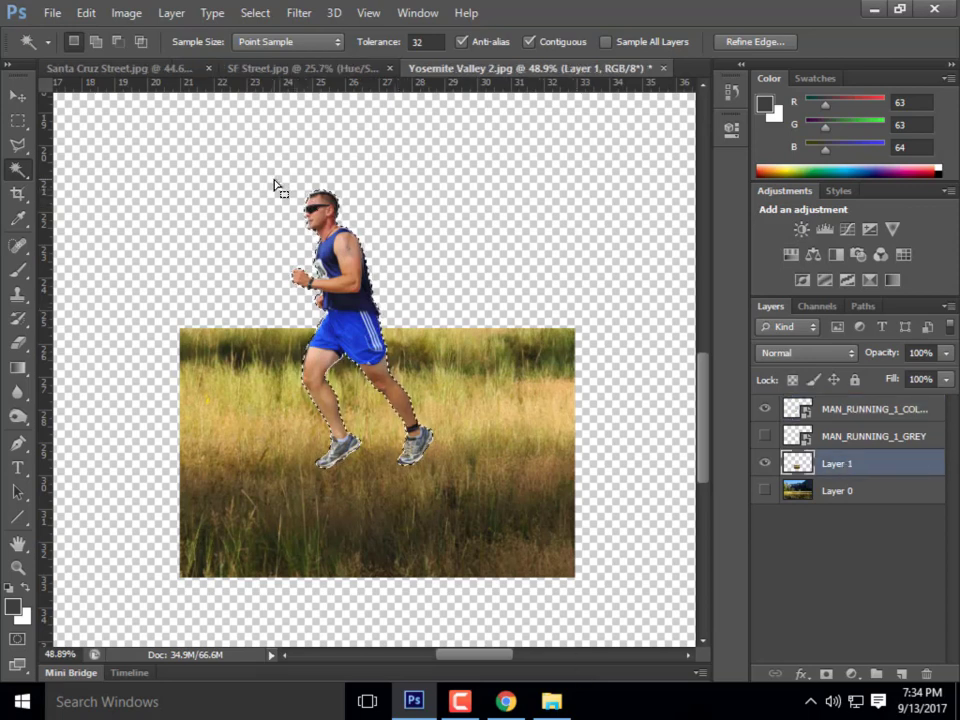
key(Delete)
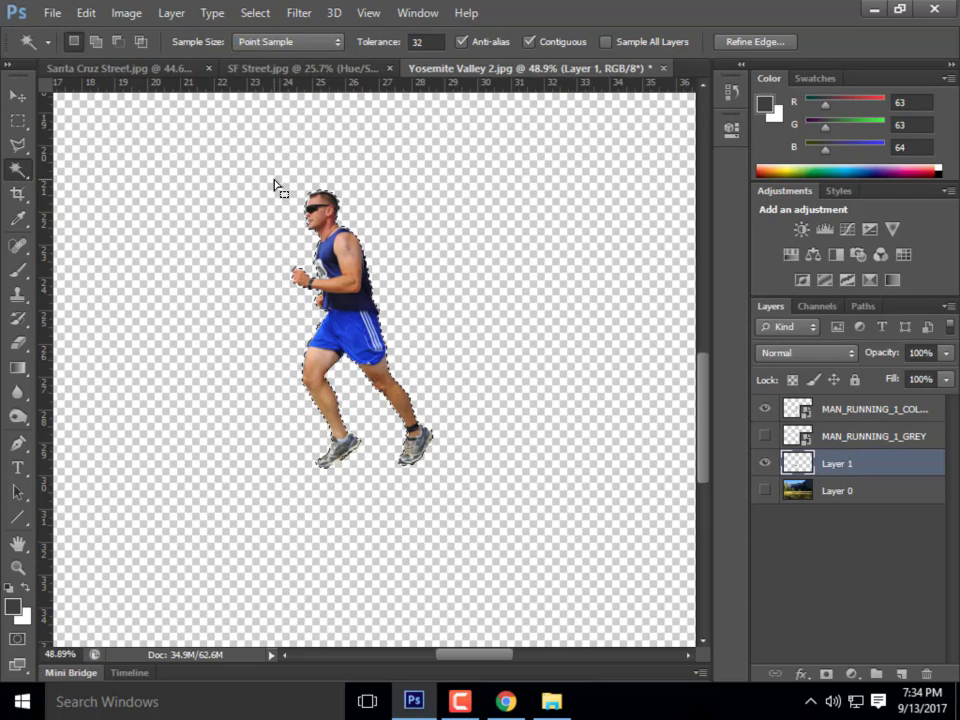
key(ctrl+z)
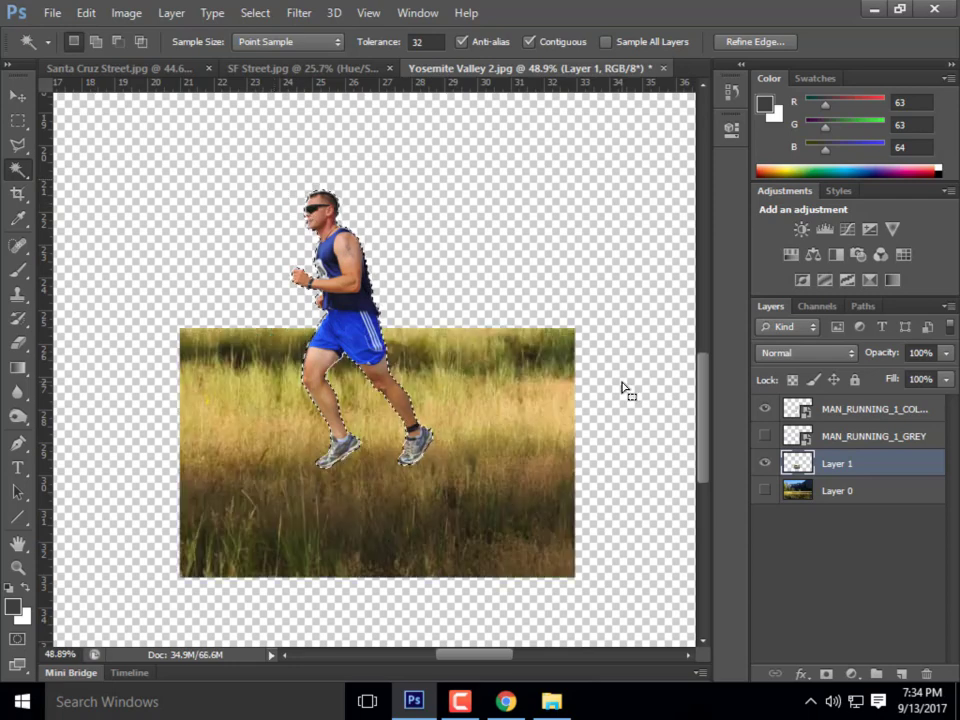
Invert the selection so it covers the colour runner's silhouette
click(836, 412)
click(170, 13)
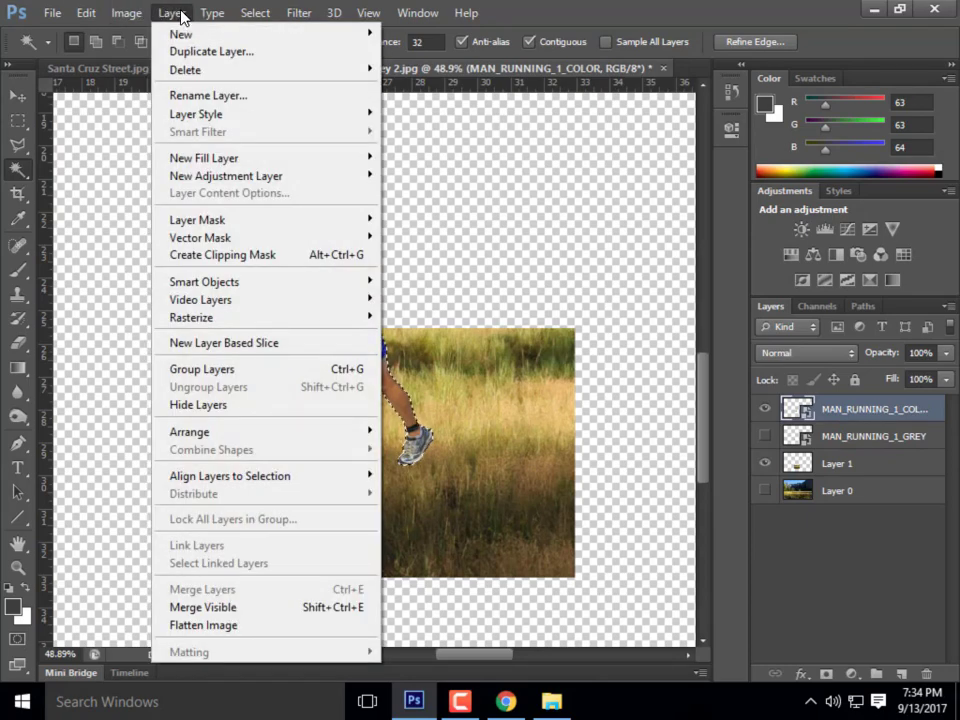
mouse_move(129, 15)
mouse_move(264, 15)
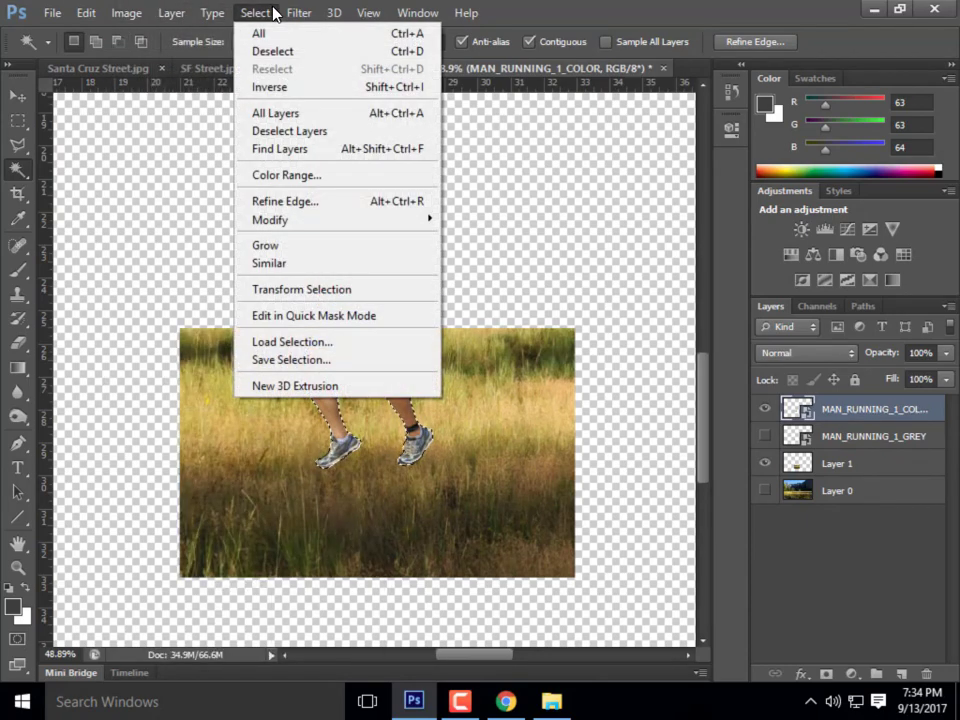
click(279, 88)
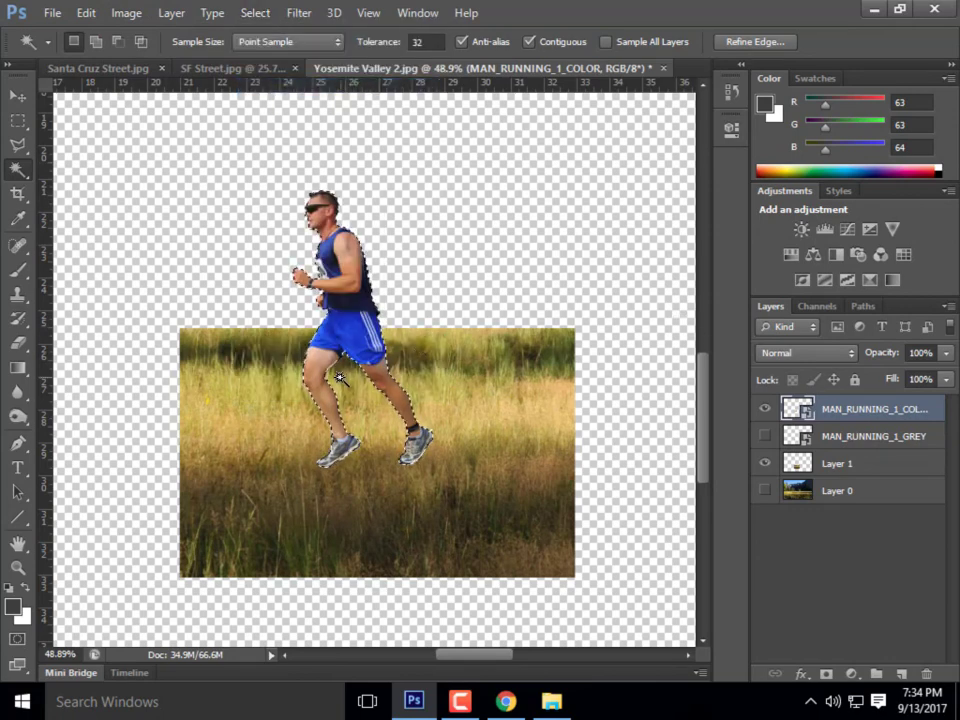
scroll(340, 376, down, 8)
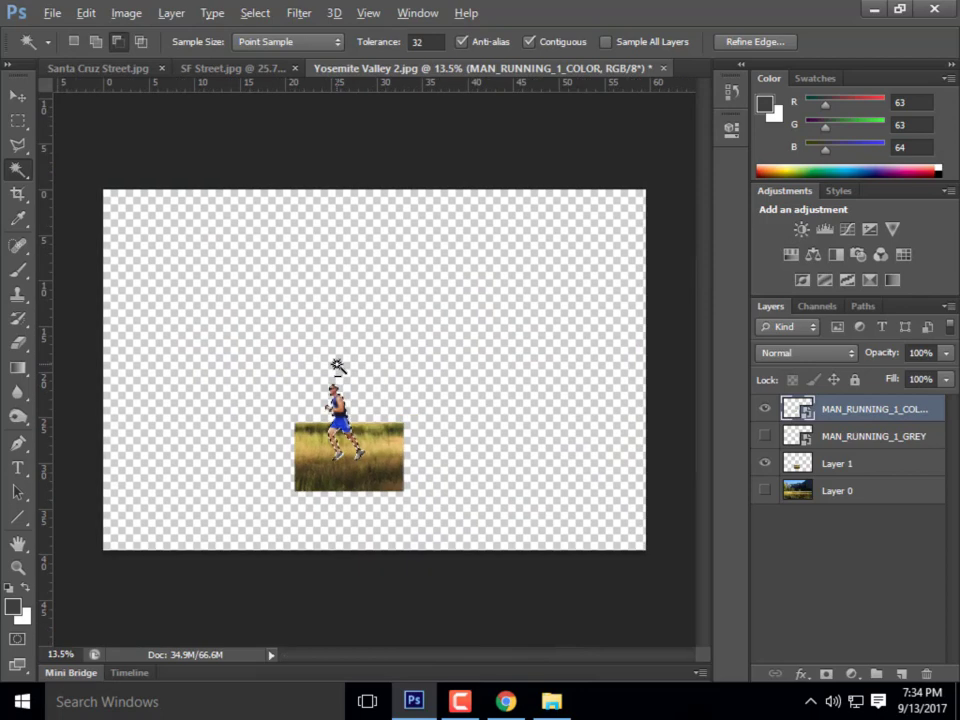
scroll(338, 367, up, 9)
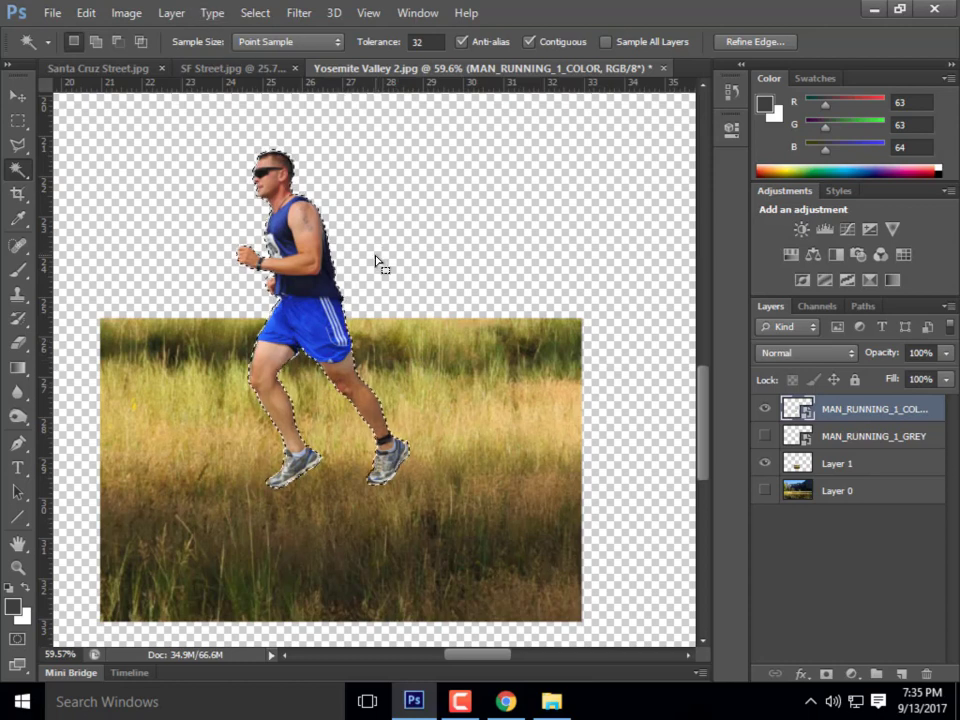
scroll(376, 262, down, 9)
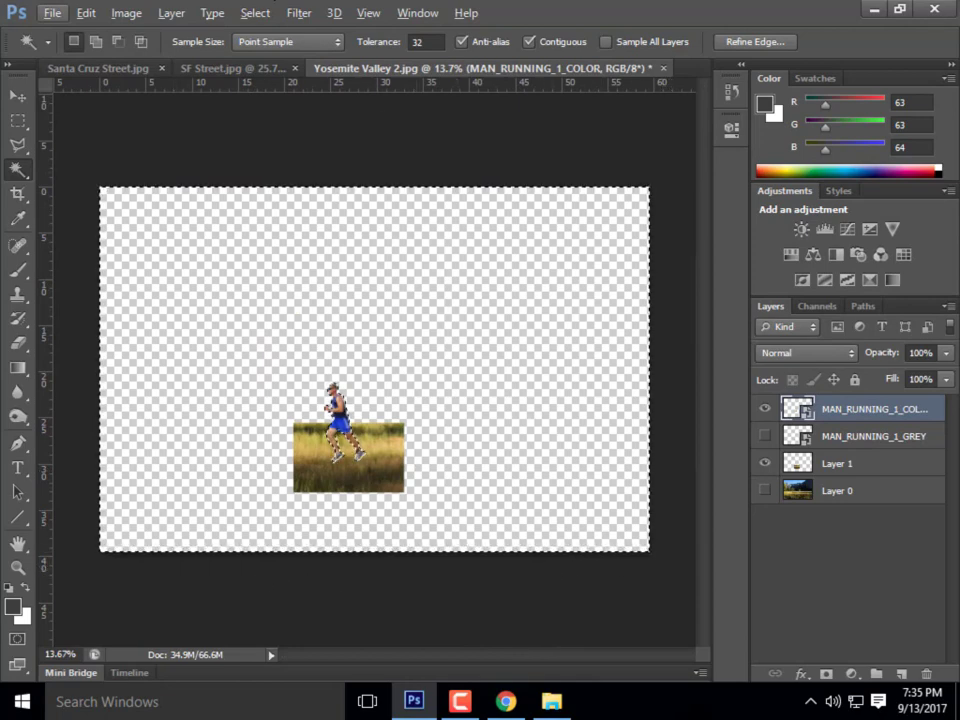
Invert the selection back, zoom in, and deselect with the grass Layer 1 active
click(214, 13)
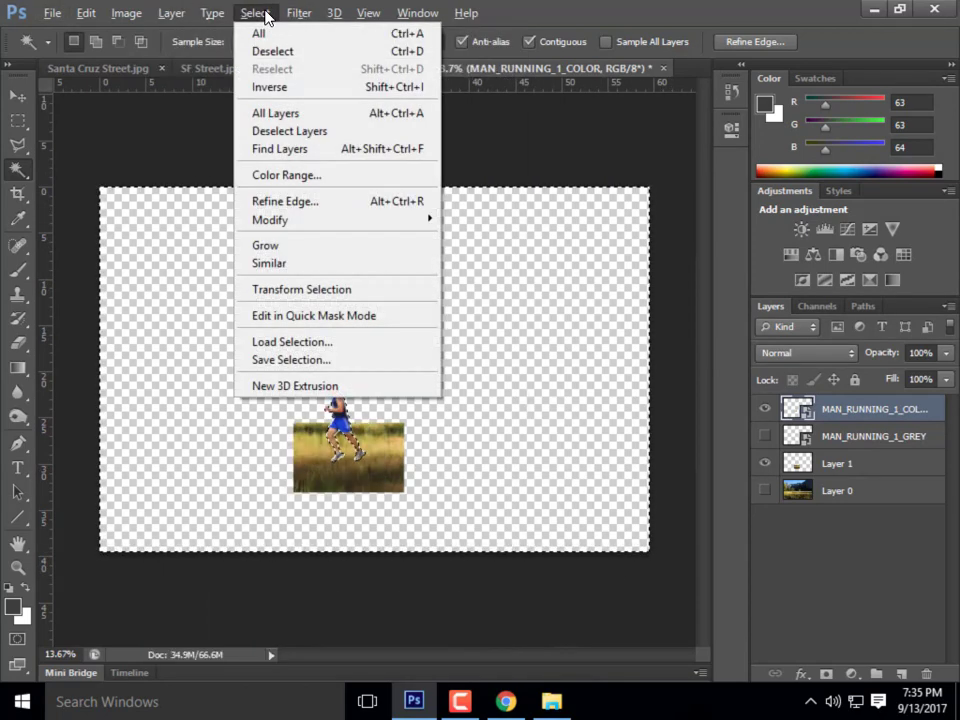
click(276, 87)
key(ctrl+plus)
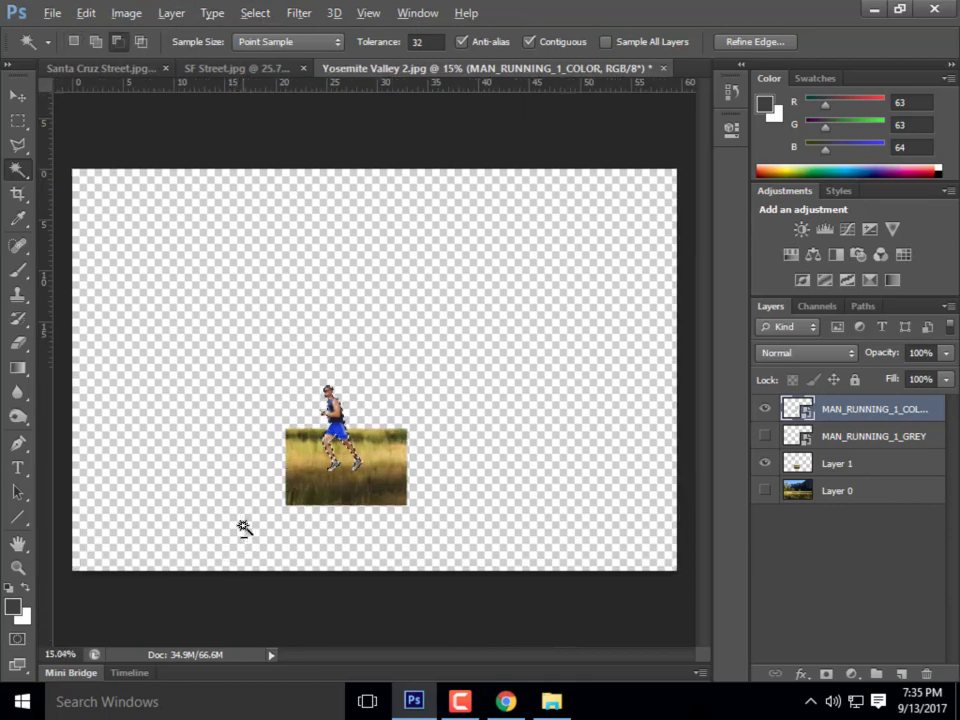
scroll(250, 520, up, 5)
scroll(482, 456, down, 3)
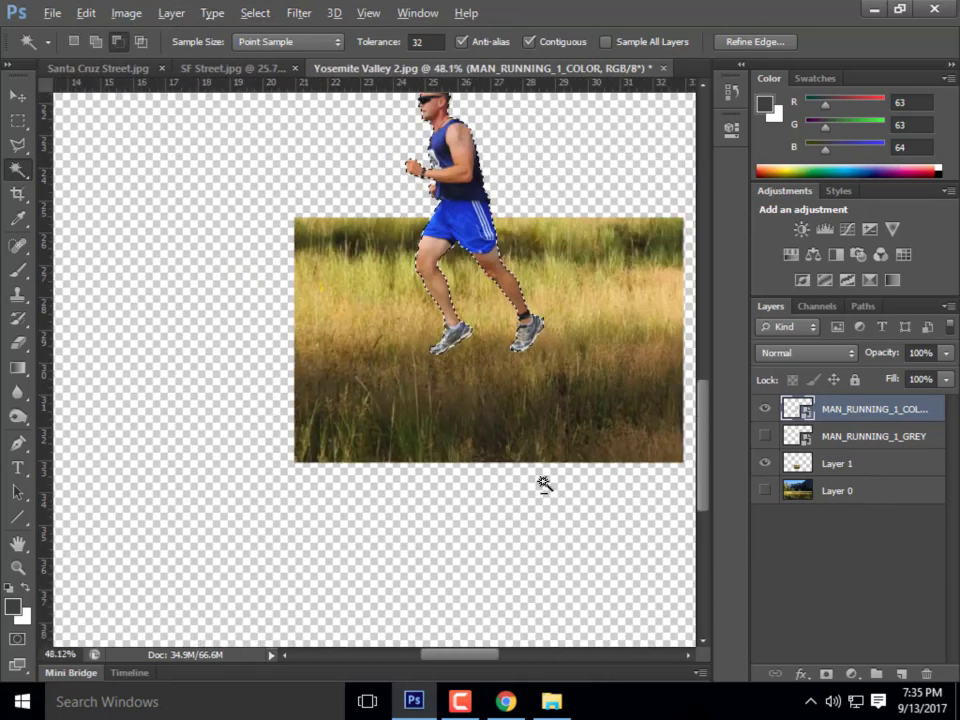
click(843, 467)
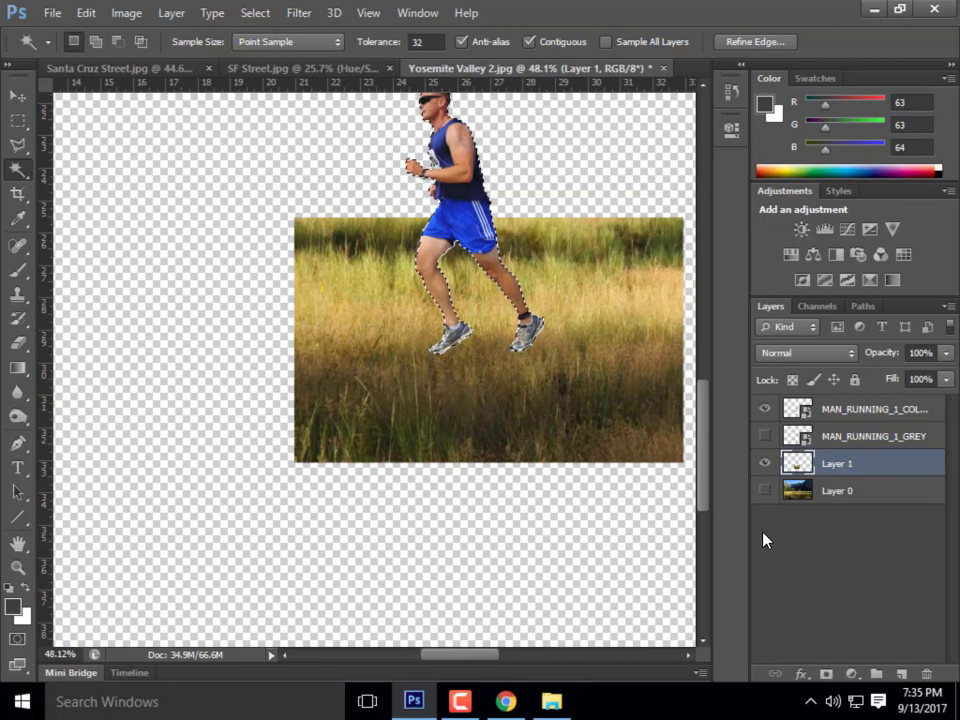
key(ctrl+d)
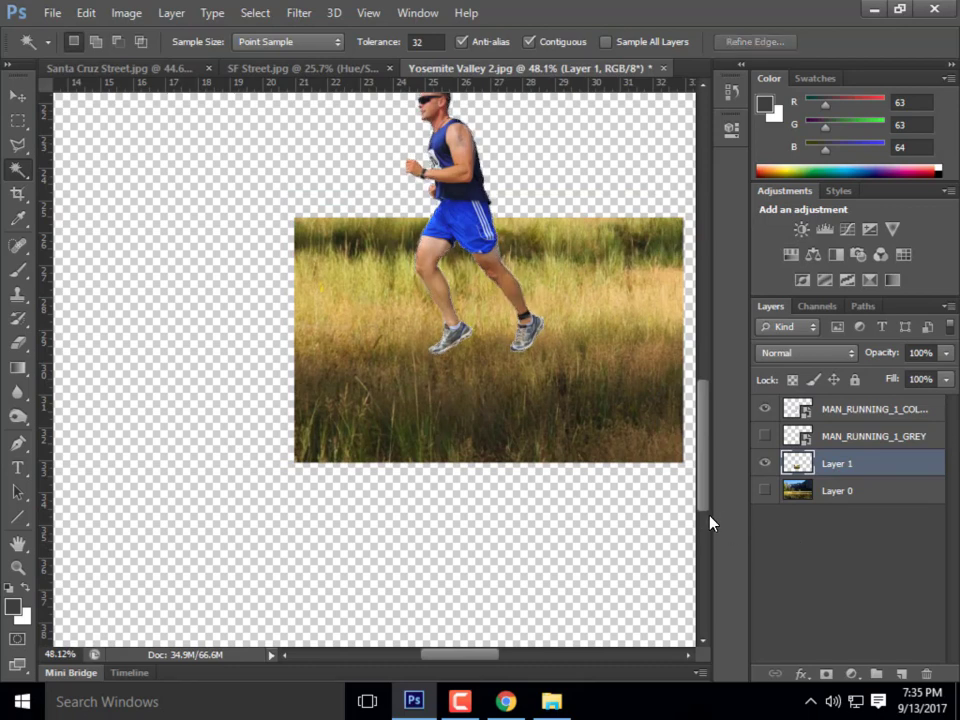
Nudge the colour runner up-right, then undo so he sits back over the cutout
click(821, 416)
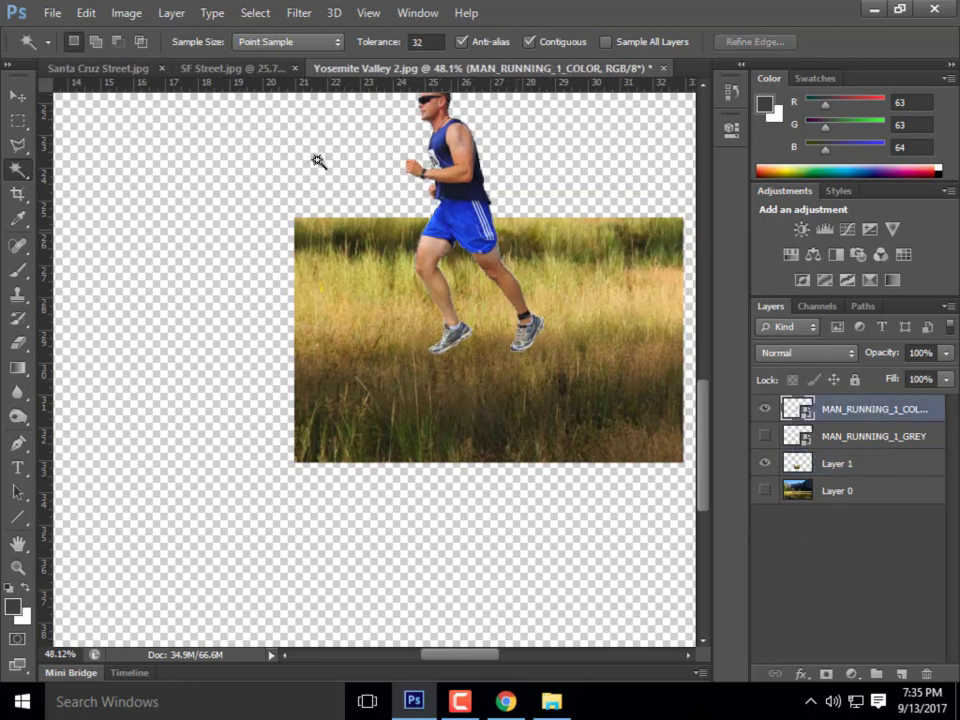
click(17, 97)
drag(531, 225, 554, 172)
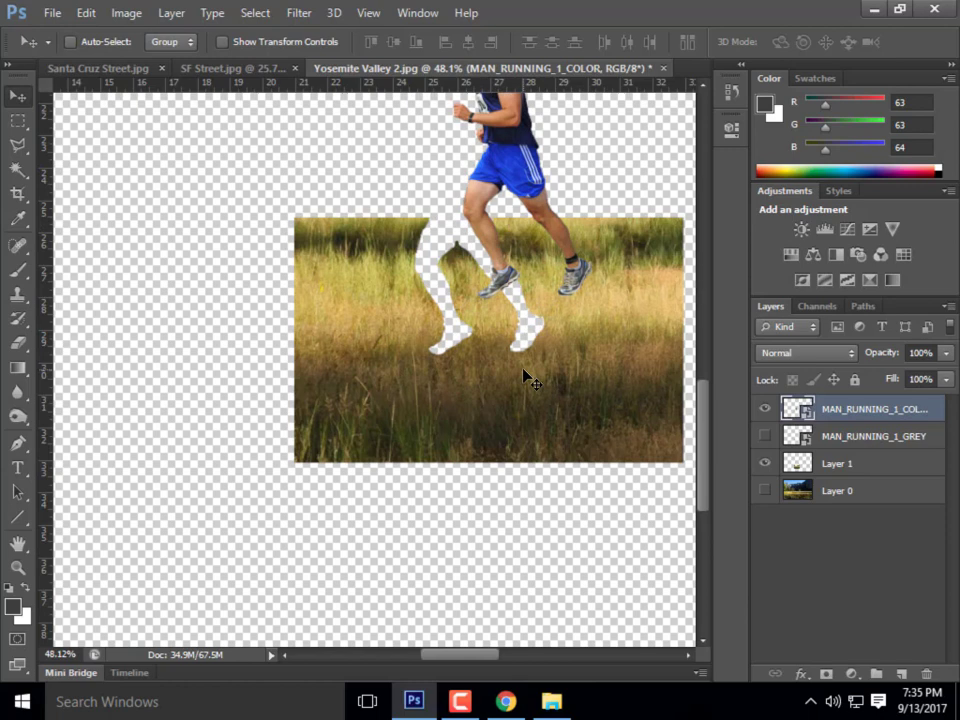
key(ctrl+z)
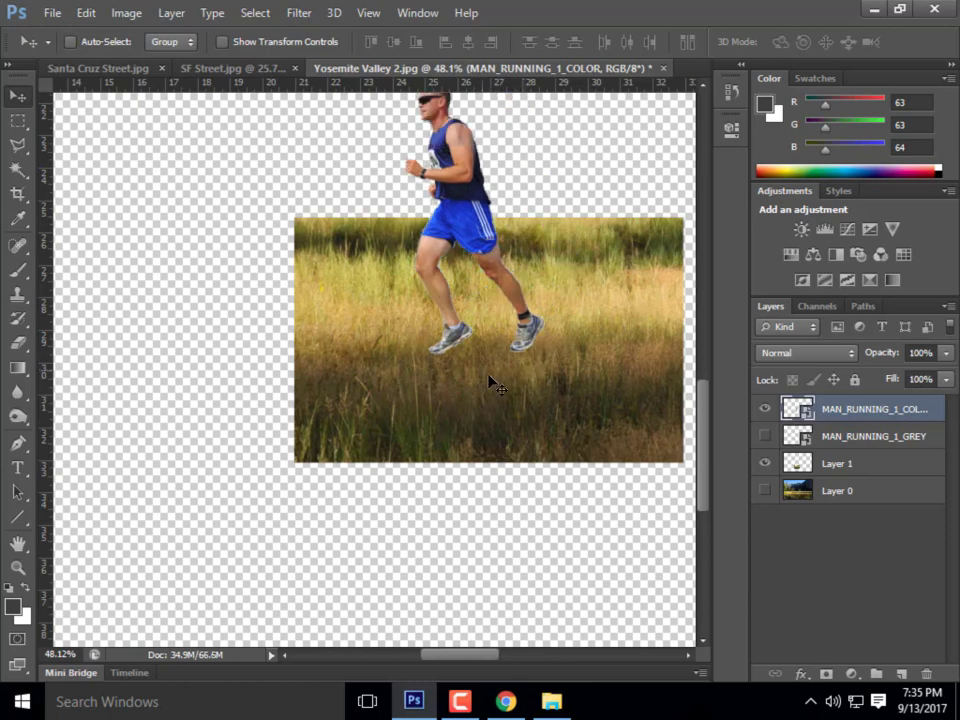
scroll(620, 401, up, 1)
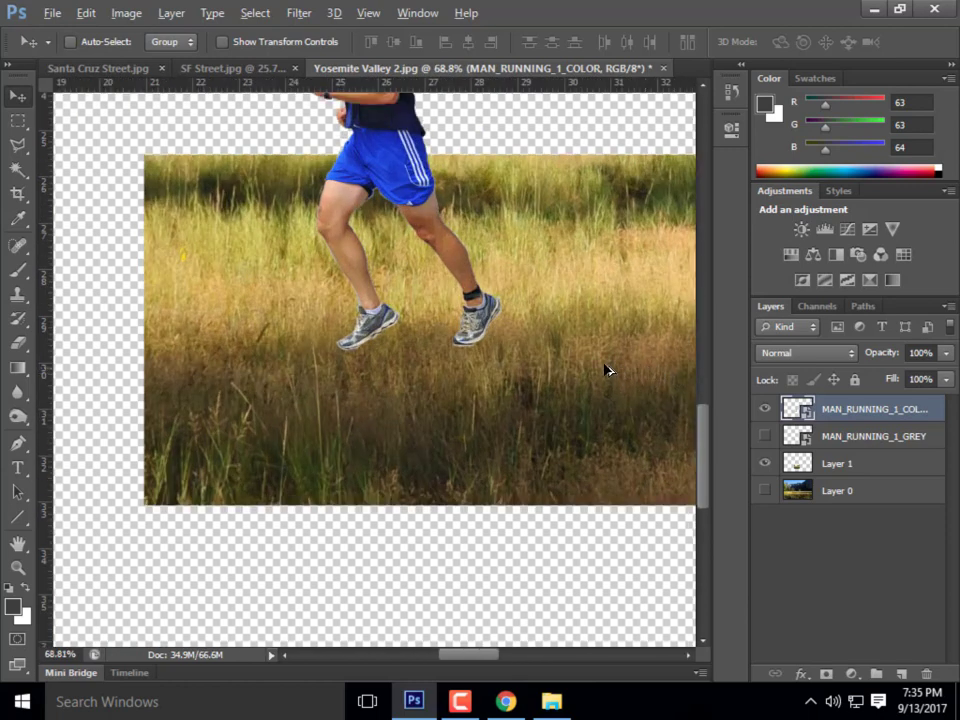
scroll(606, 369, up, 1)
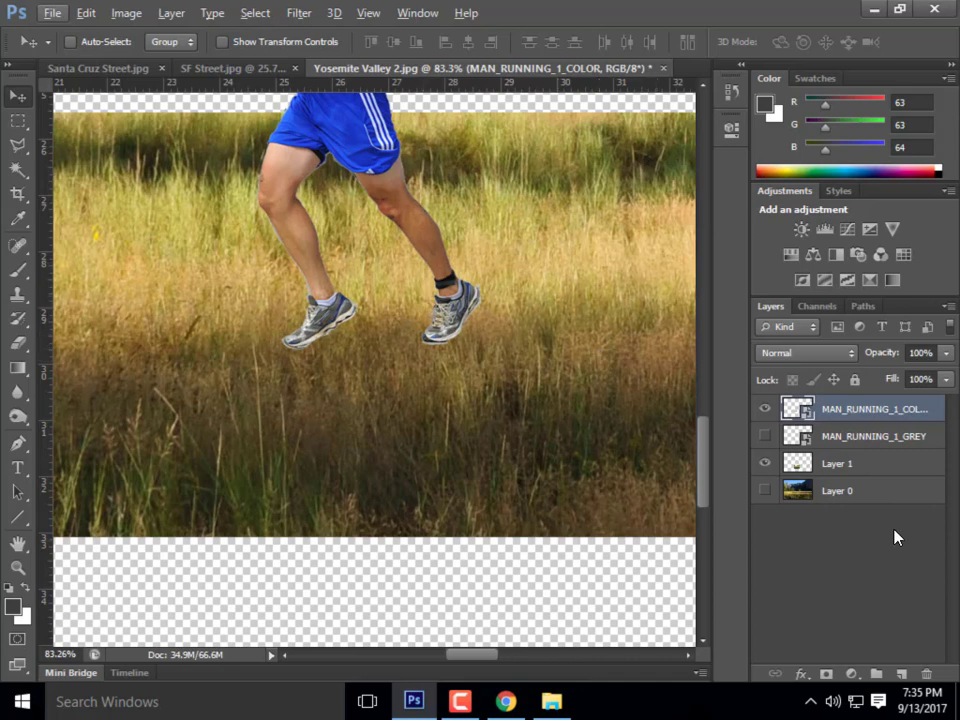
Choose the Clone Stamp on Layer 1 with the 134 px grass-blade brush preset
click(838, 464)
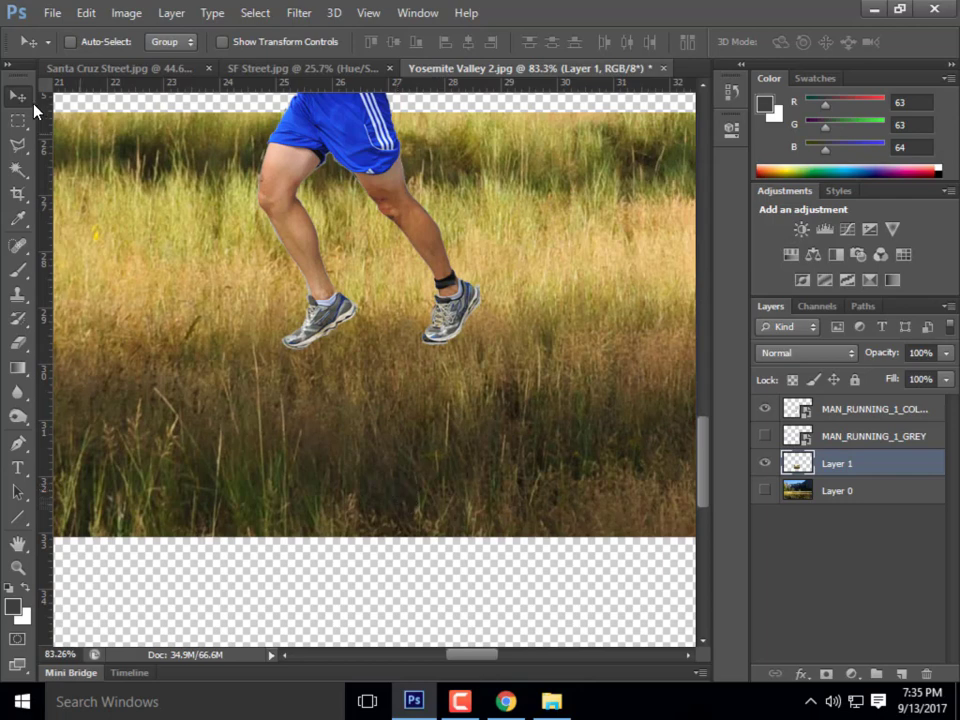
click(17, 298)
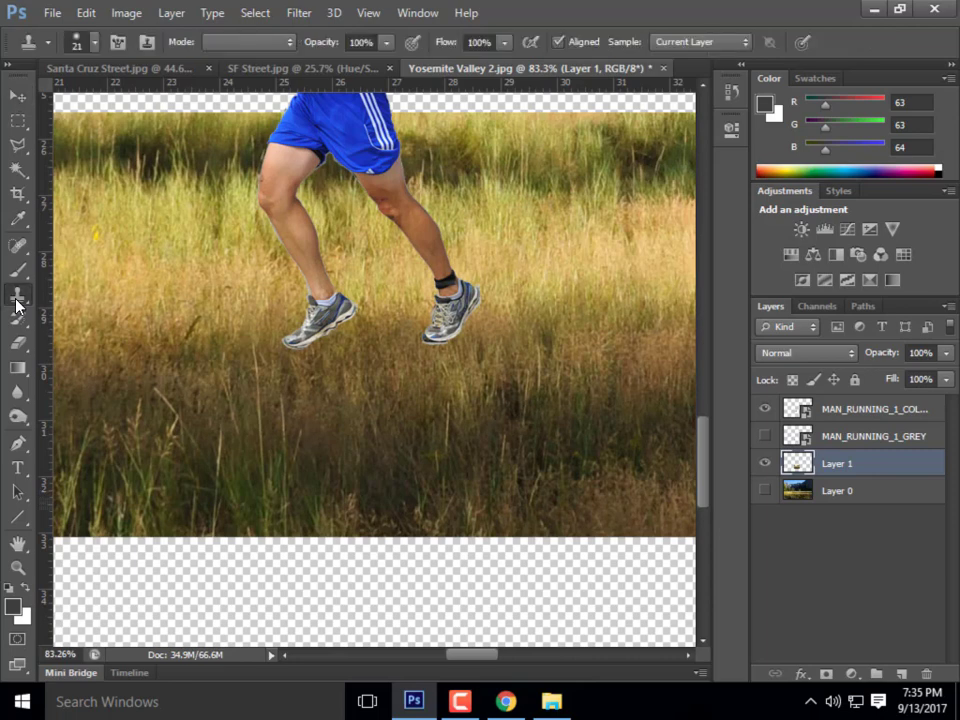
click(95, 43)
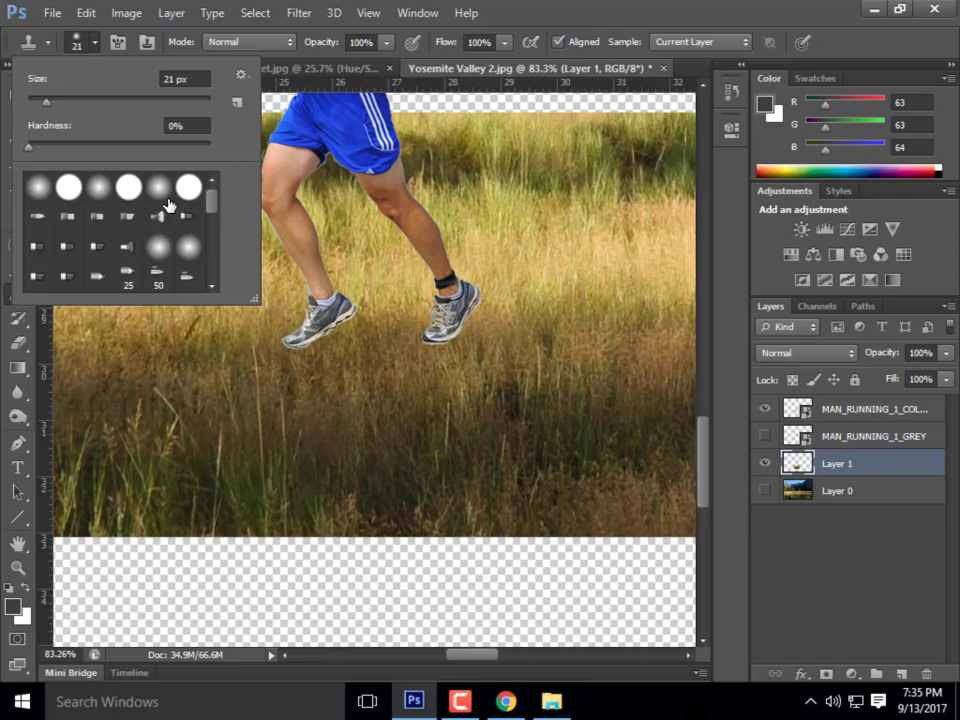
drag(213, 200, 216, 254)
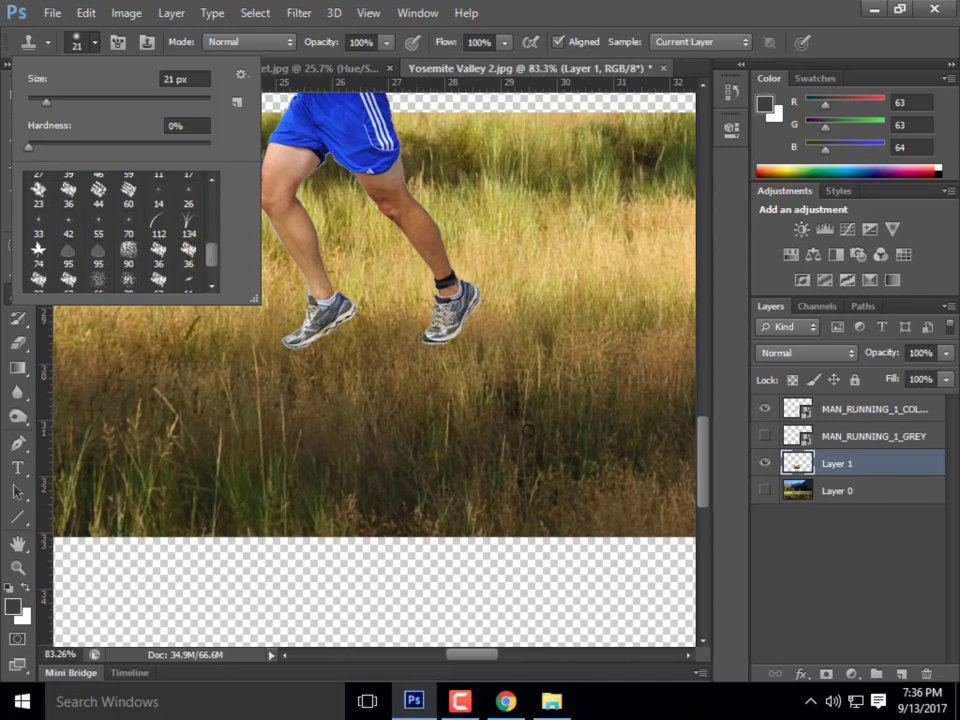
click(186, 228)
click(528, 16)
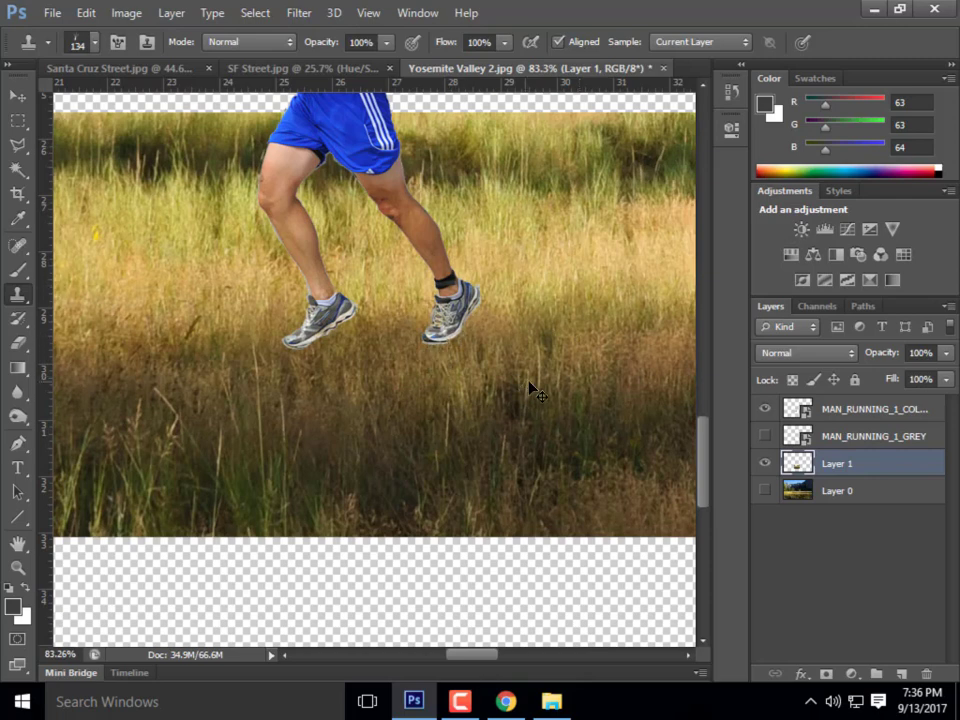
Reduce the grass-blade brush size to 64 px
click(97, 43)
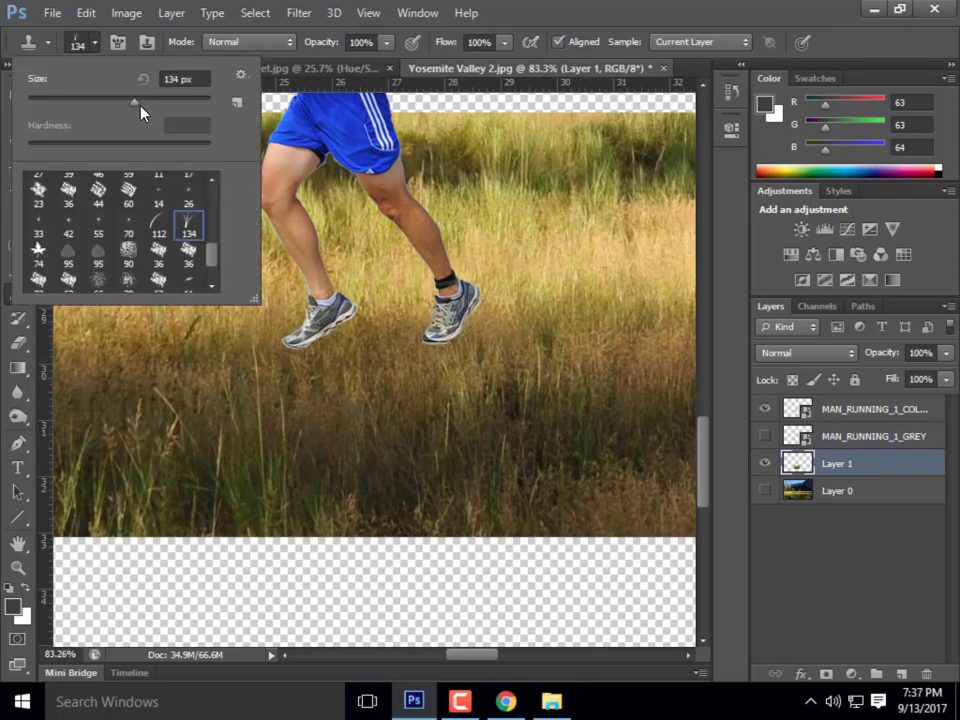
drag(141, 106, 85, 103)
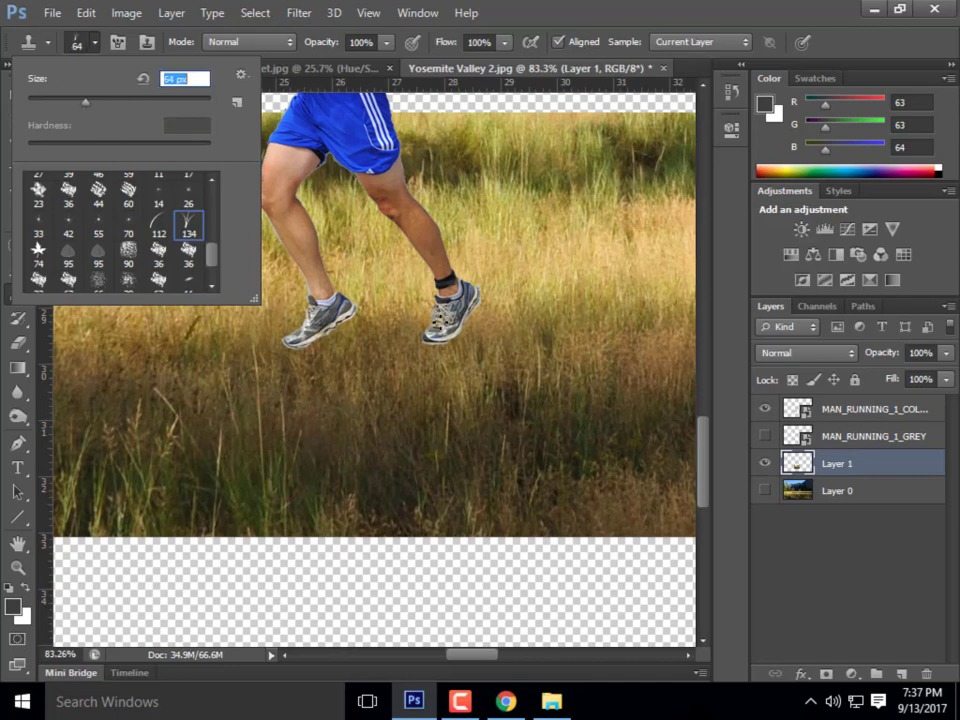
click(409, 5)
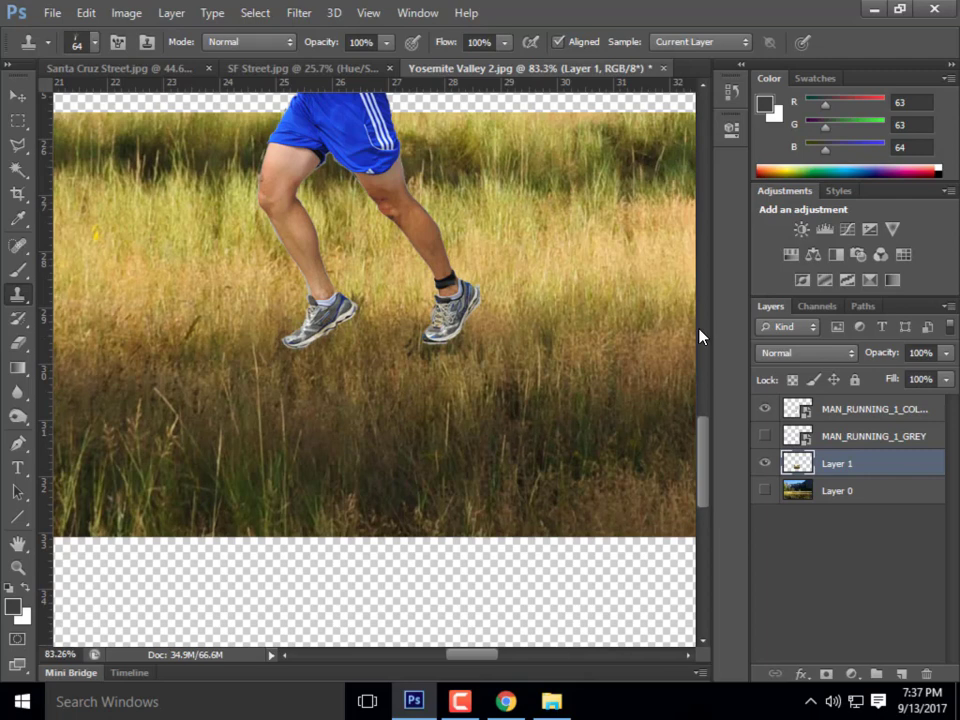
click(17, 95)
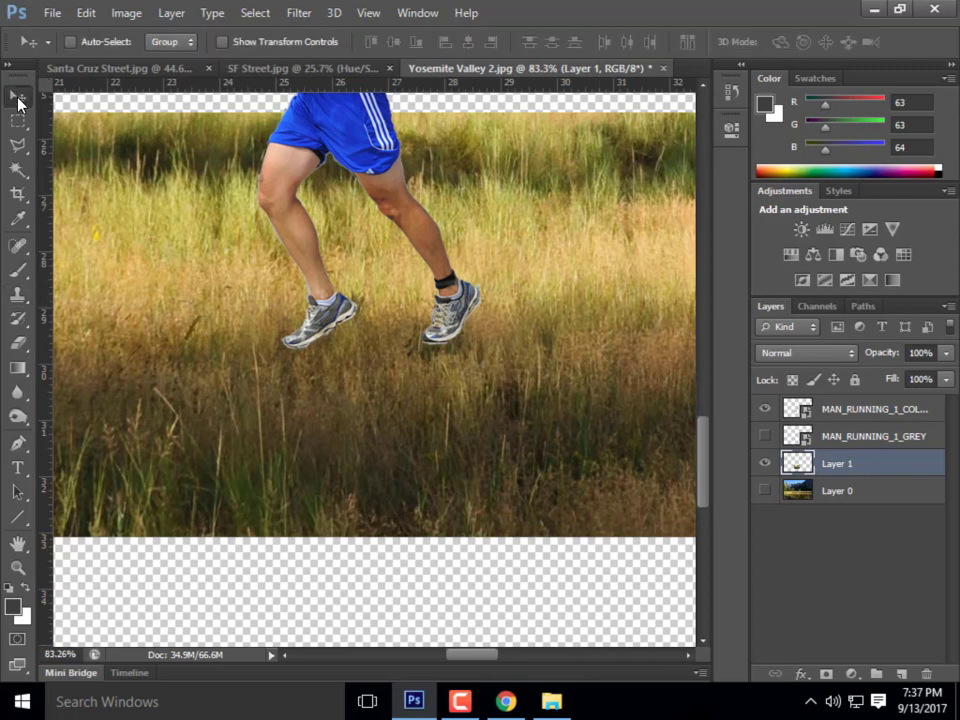
Move MAN_RUNNING_1_COLOR below the grass Layer 1 so blades overlap his shoes
click(851, 436)
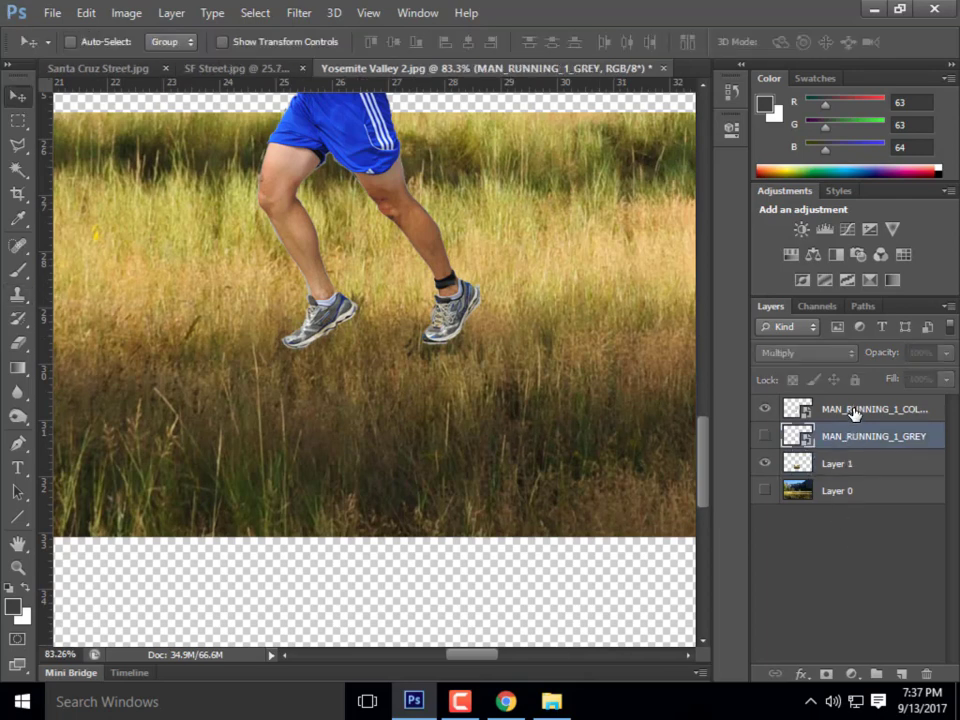
click(856, 410)
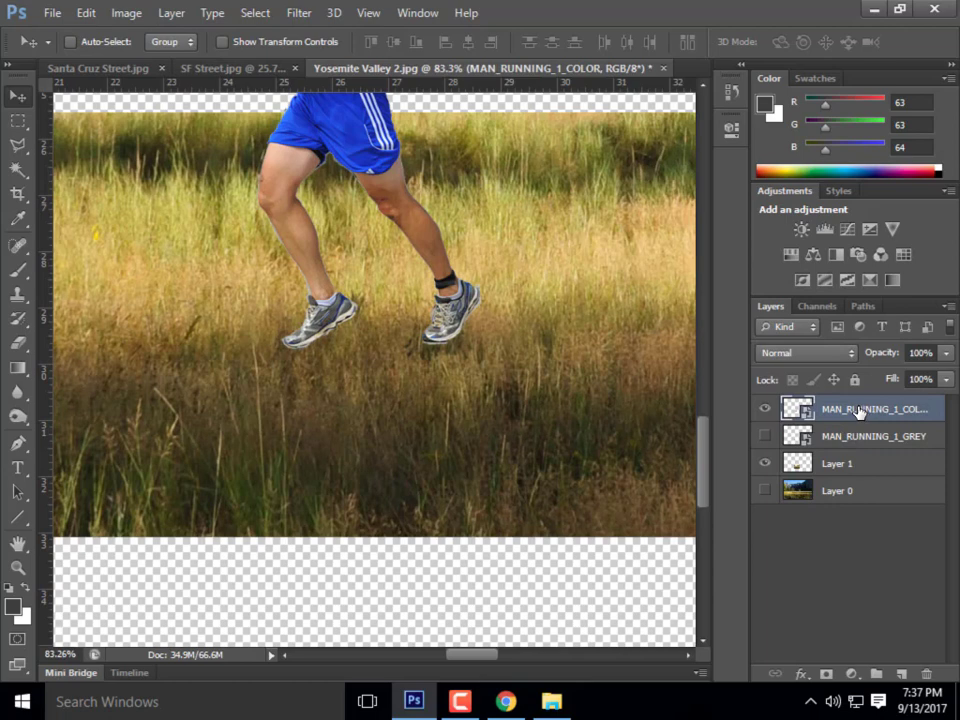
drag(858, 411, 858, 469)
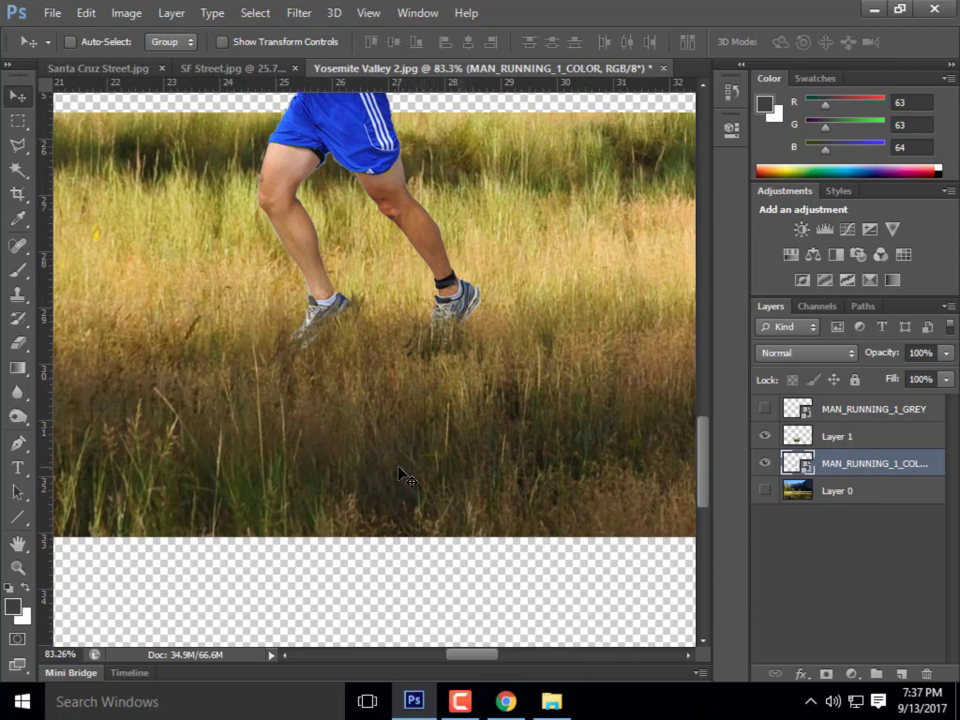
Reselect Clone Stamp on the grass layer and make Layer 0 visible again
click(19, 296)
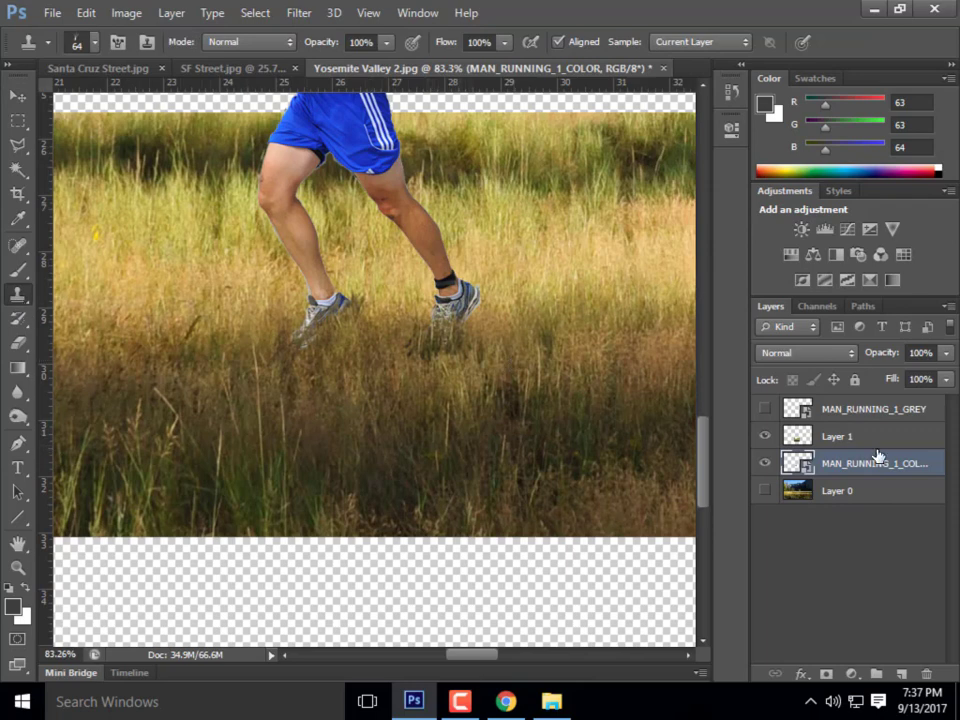
click(845, 438)
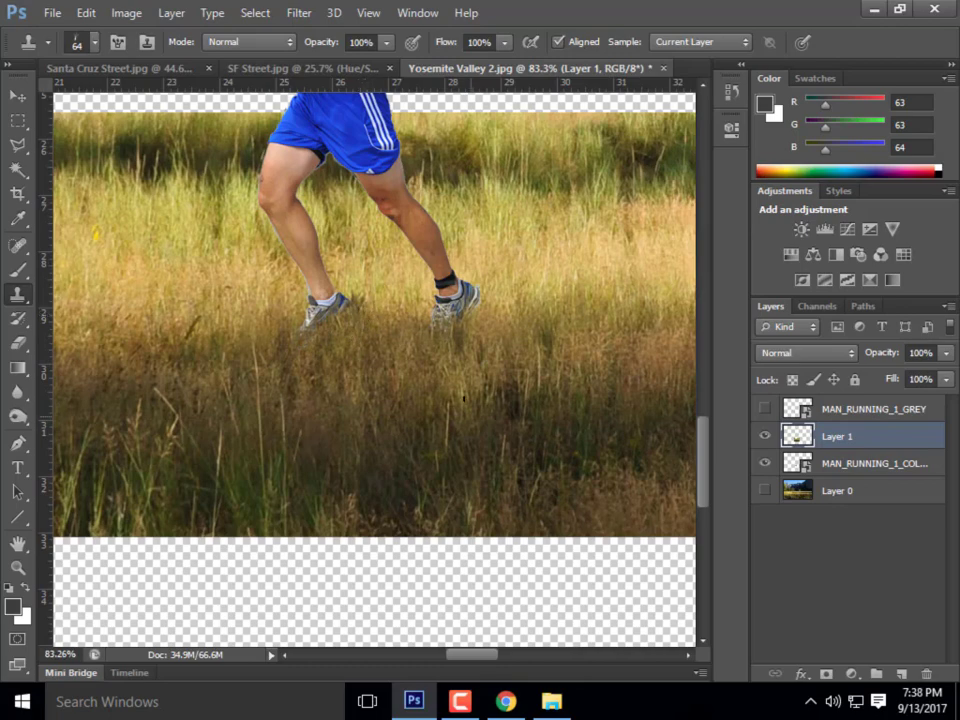
scroll(480, 380, down, 5)
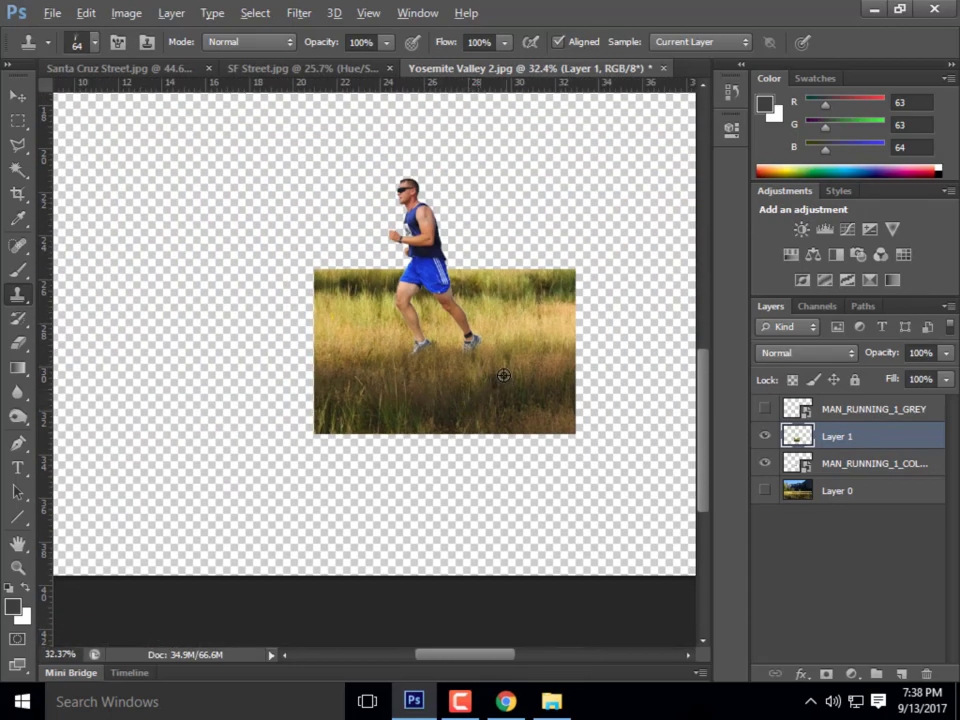
scroll(495, 375, up, 3)
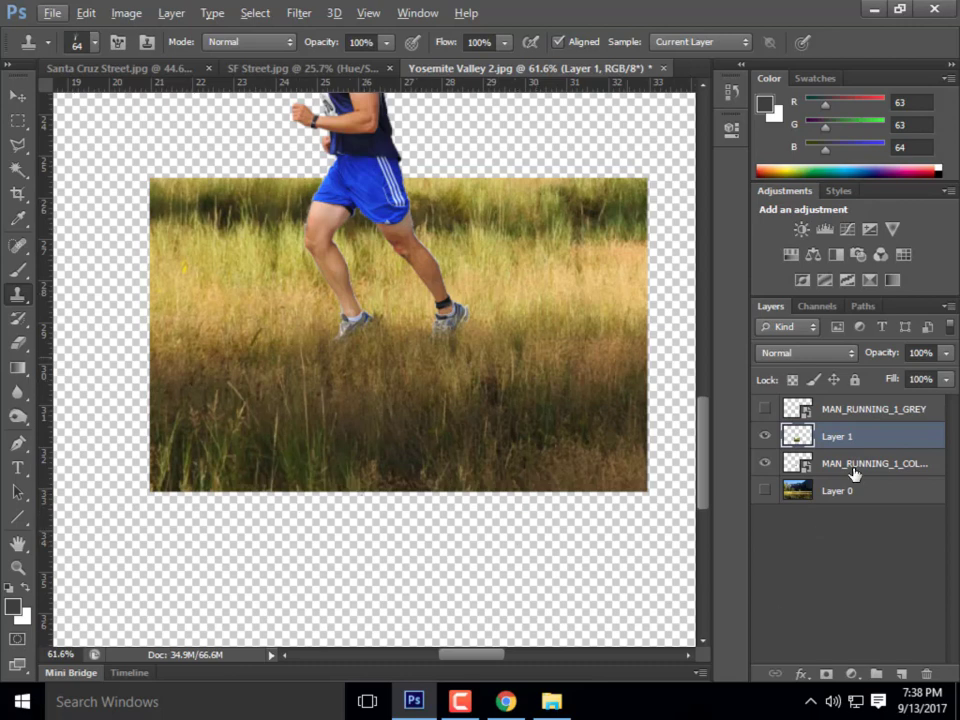
click(765, 490)
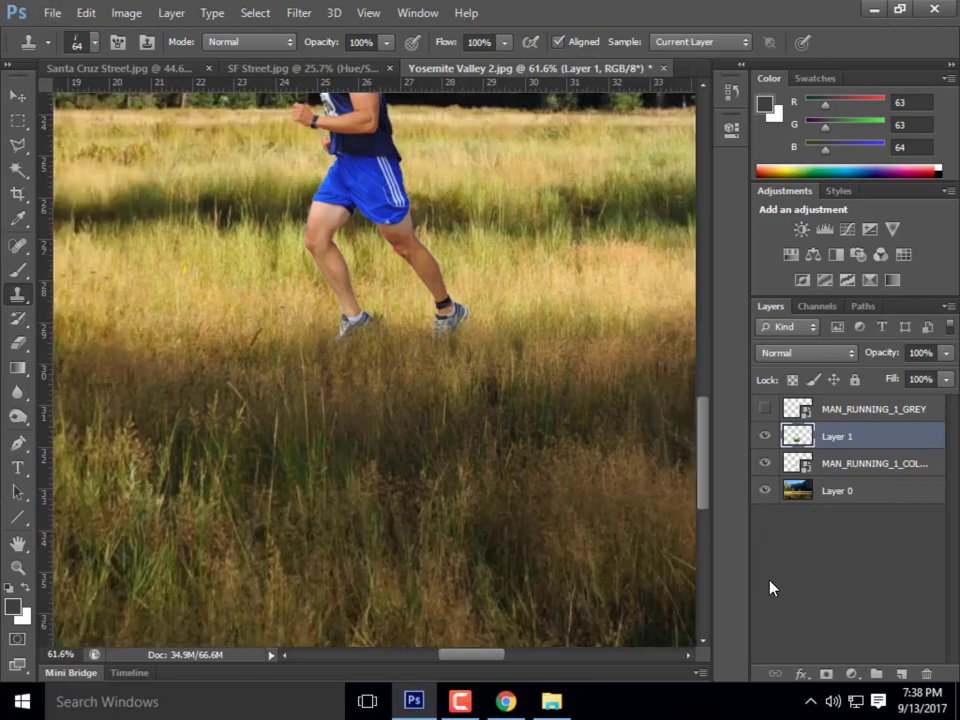
Show the MAN_RUNNING_1_GREY shadow layer and hide the Layer 0 meadow
scroll(458, 335, down, 4)
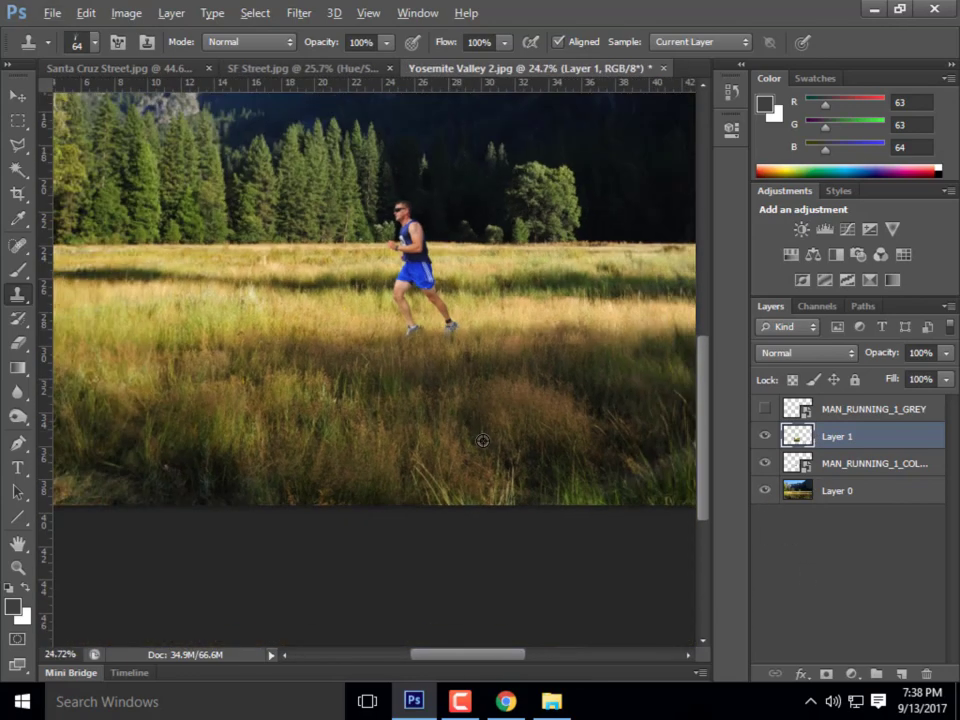
scroll(471, 345, up, 3)
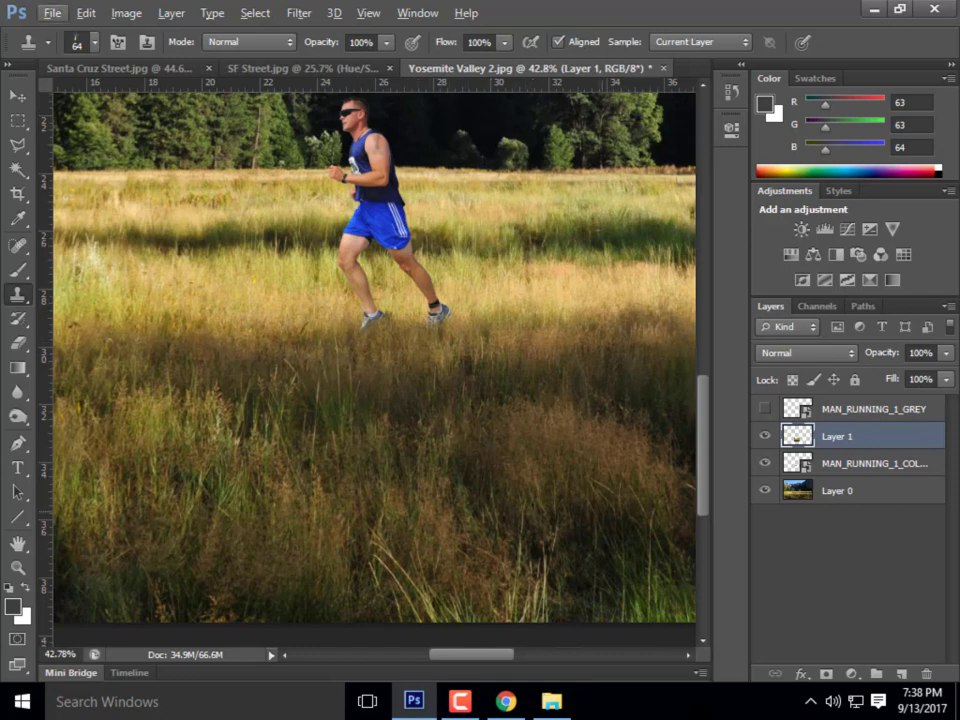
click(765, 411)
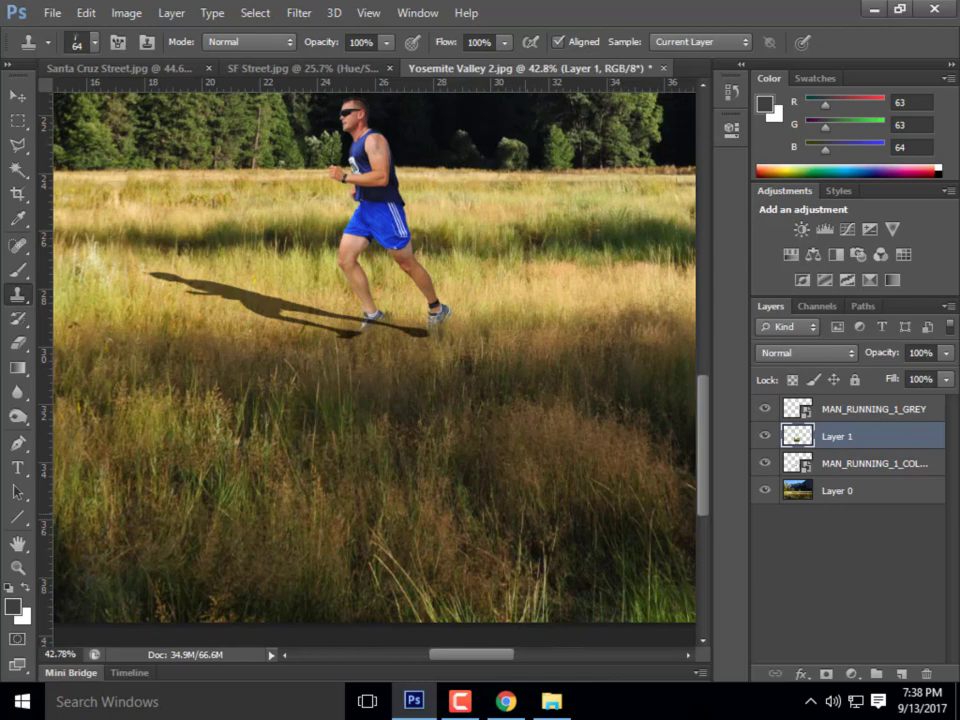
click(765, 491)
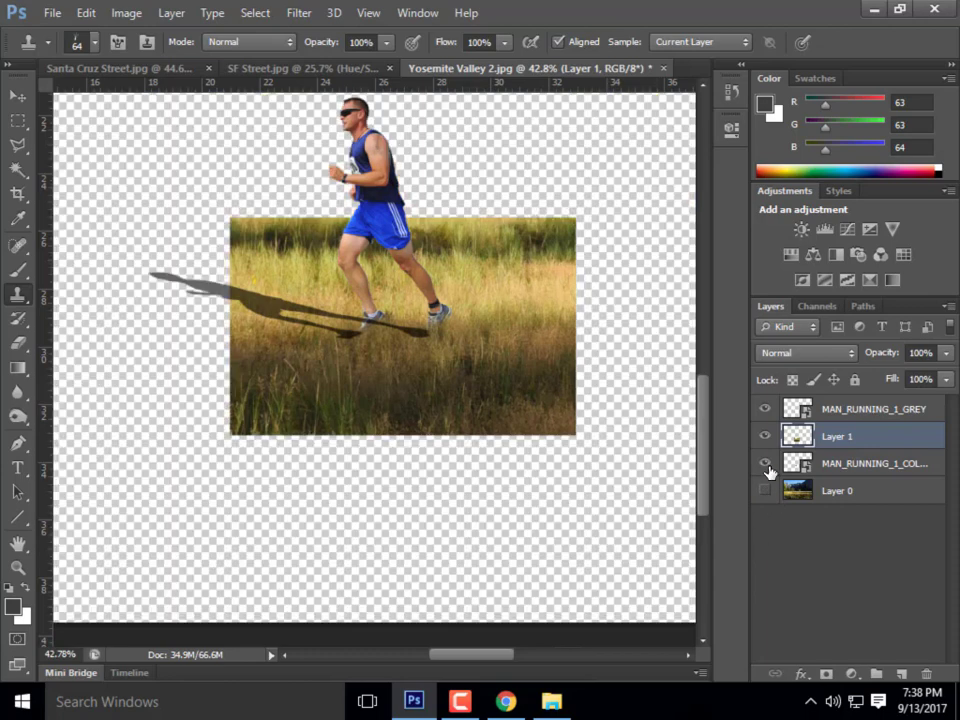
Hide the colour runner and grass layers so only the grey shadow remains visible
click(765, 463)
click(765, 409)
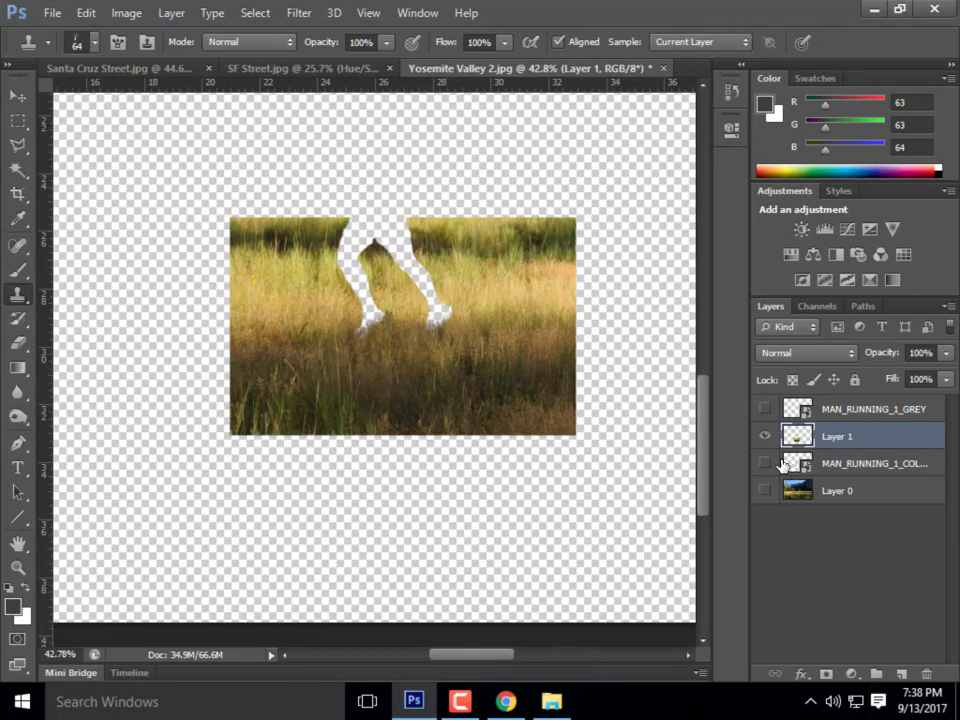
click(765, 409)
click(765, 436)
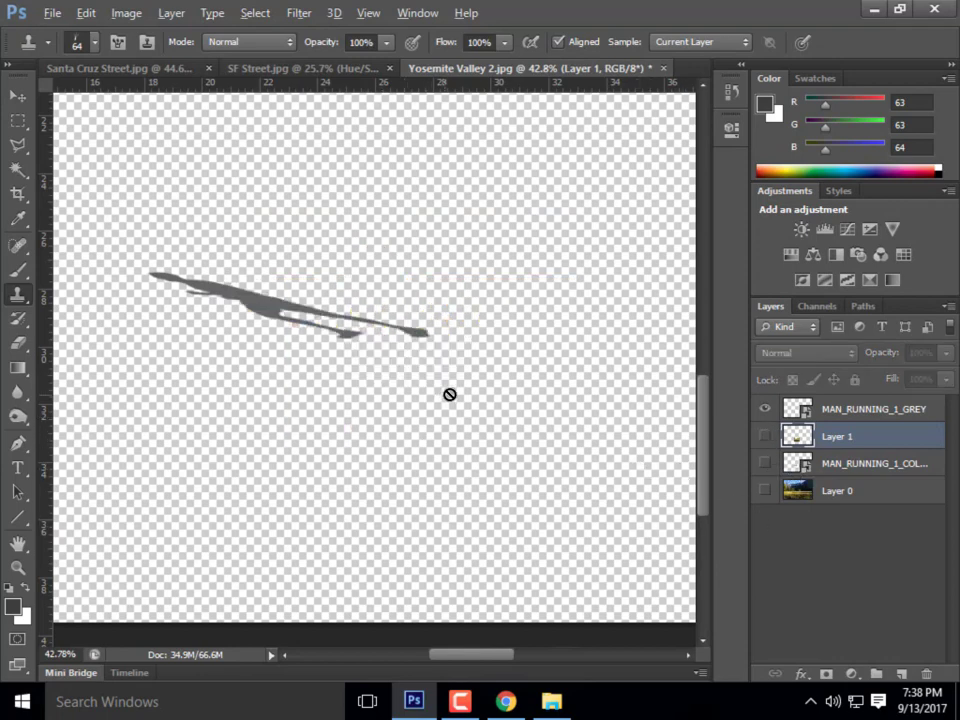
scroll(195, 294, up, 3)
scroll(298, 312, up, 1)
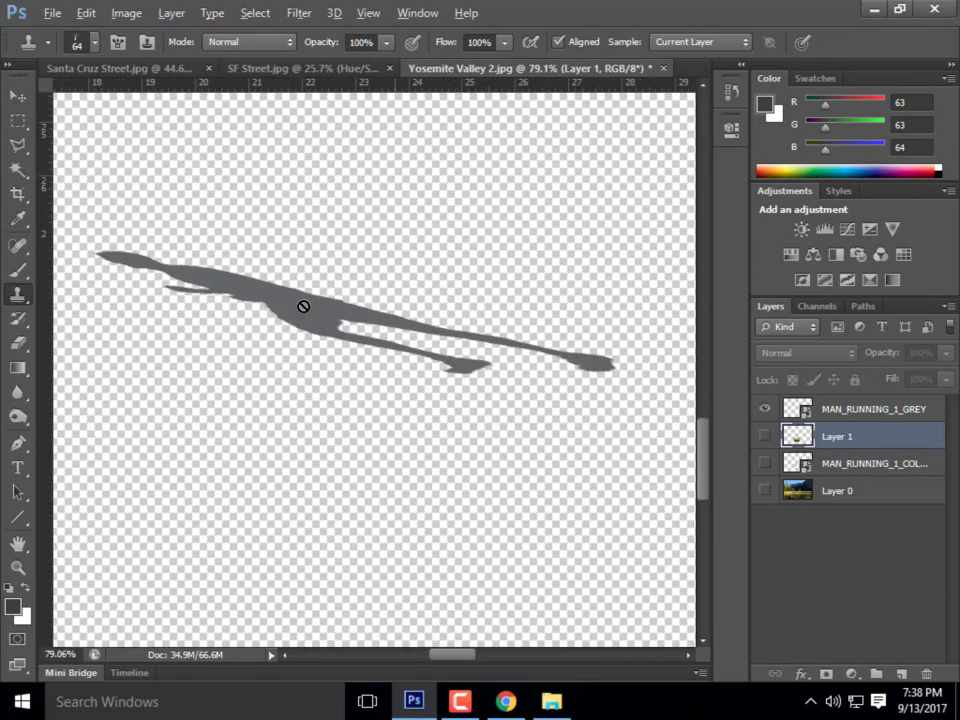
scroll(300, 351, down, 3)
scroll(251, 293, up, 3)
scroll(251, 293, up, 1)
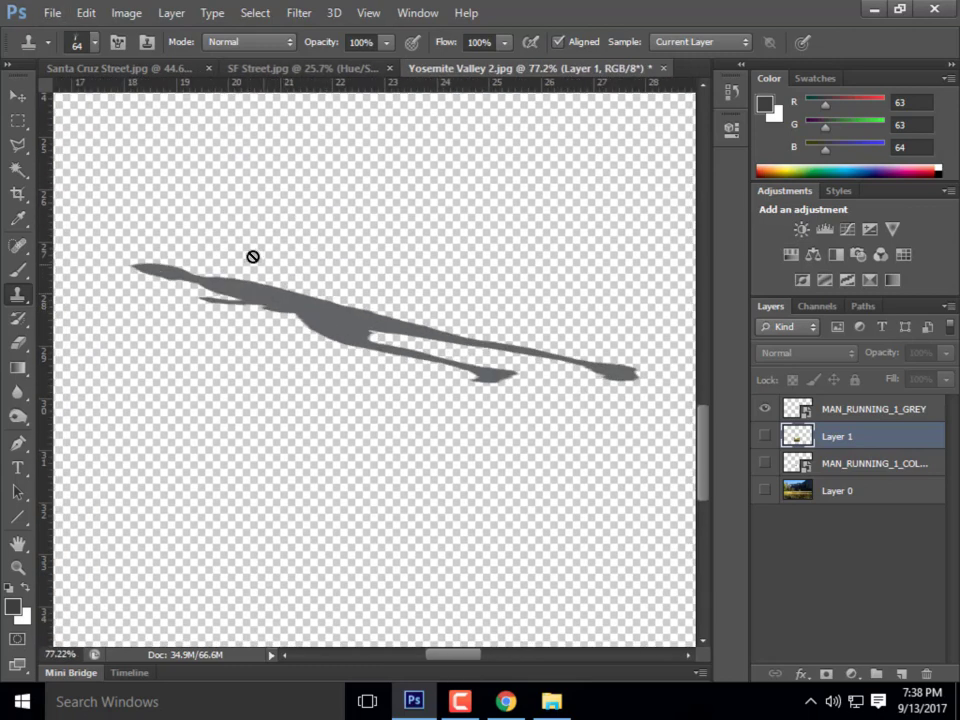
Keep Clone Stamp active with its grass brush and make MAN_RUNNING_1_GREY the editing layer
right_click(19, 294)
click(83, 293)
click(95, 45)
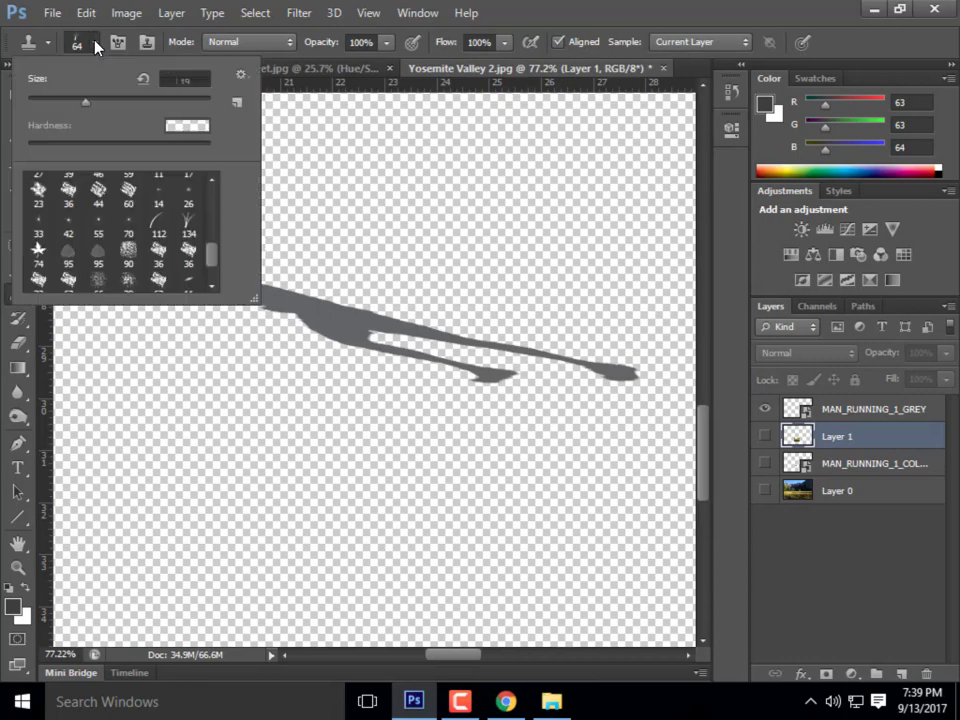
click(232, 227)
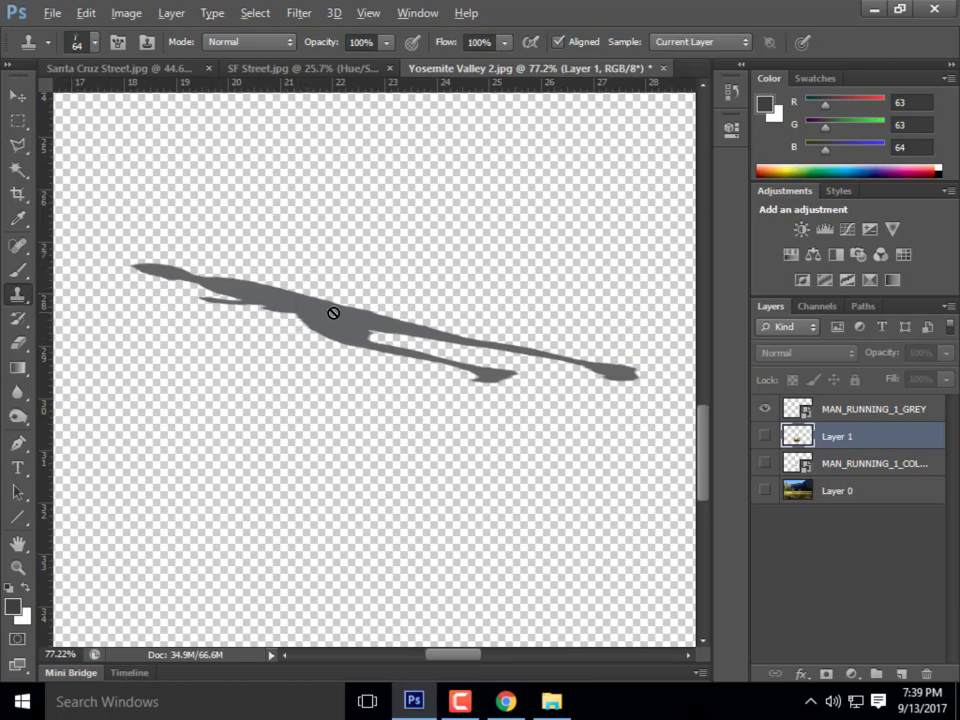
key(alt)
click(850, 412)
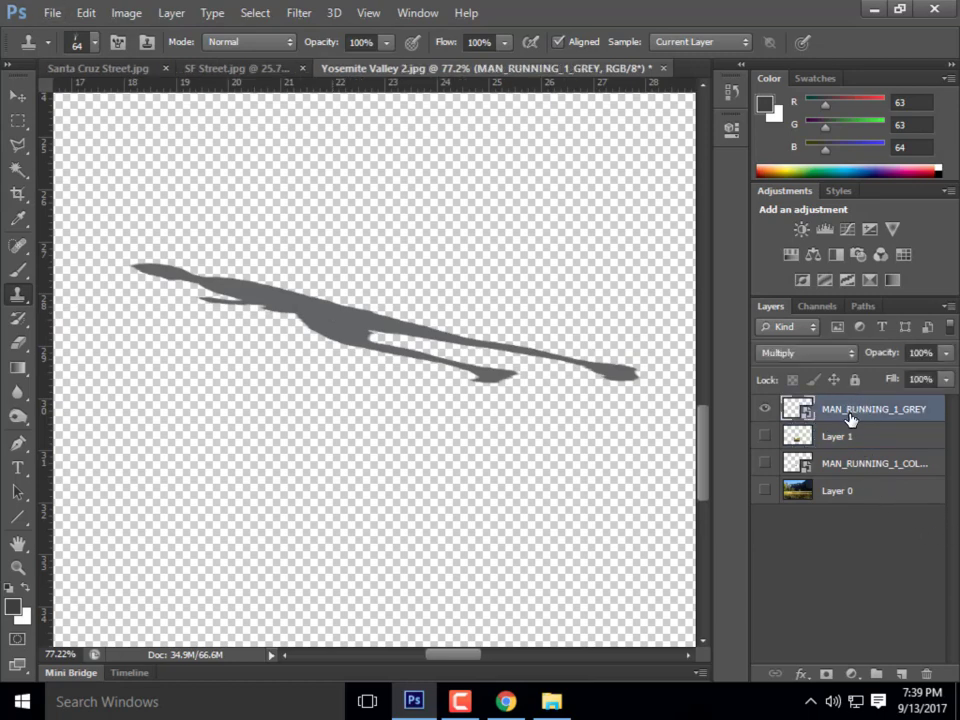
Rasterize the MAN_RUNNING_1_GREY shadow layer
right_click(850, 413)
click(568, 264)
scroll(335, 318, up, 5)
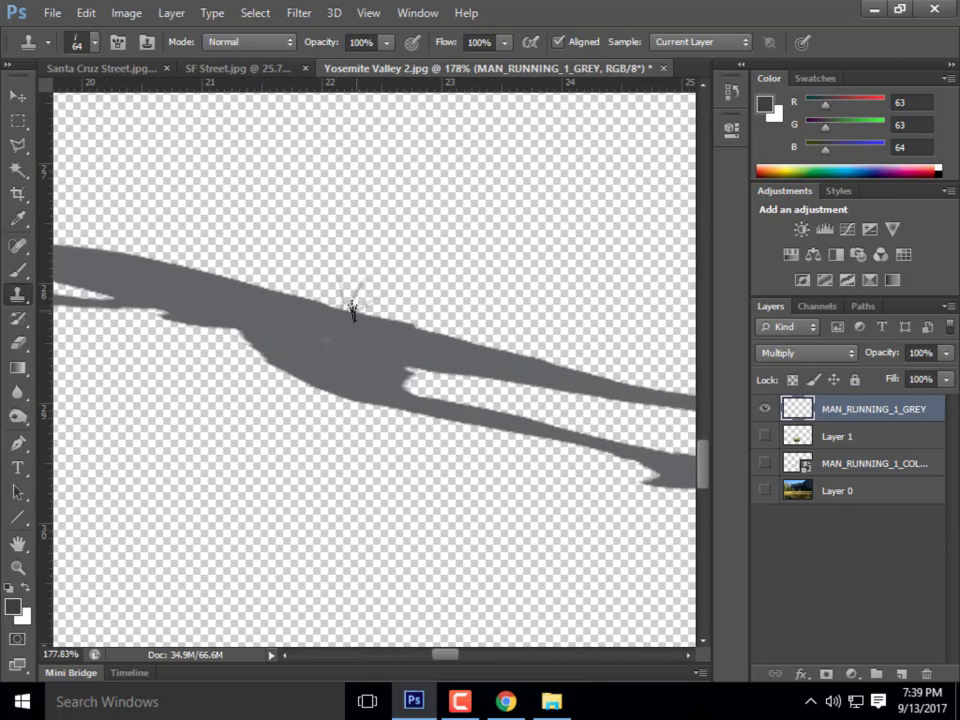
Clone grass tufts along the shadow's top edge, undoing one stray patch above it
mouse_move(352, 310)
mouse_down()
mouse_move(441, 326)
mouse_move(367, 318)
mouse_move(288, 298)
mouse_up()
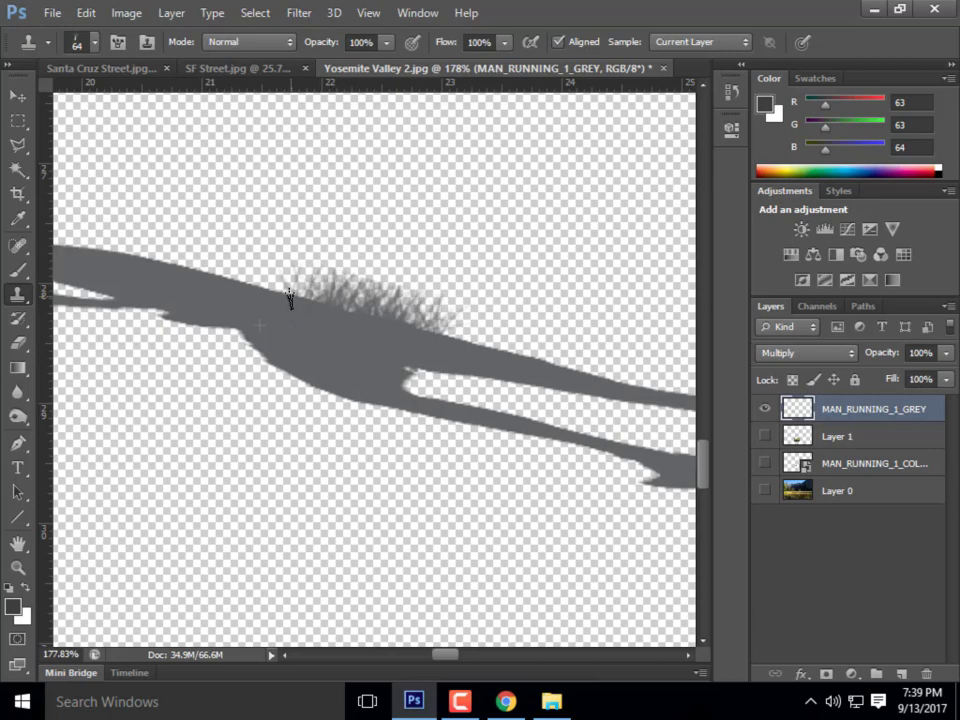
drag(290, 298, 298, 296)
mouse_move(298, 296)
mouse_down()
mouse_move(196, 268)
mouse_move(381, 318)
mouse_up()
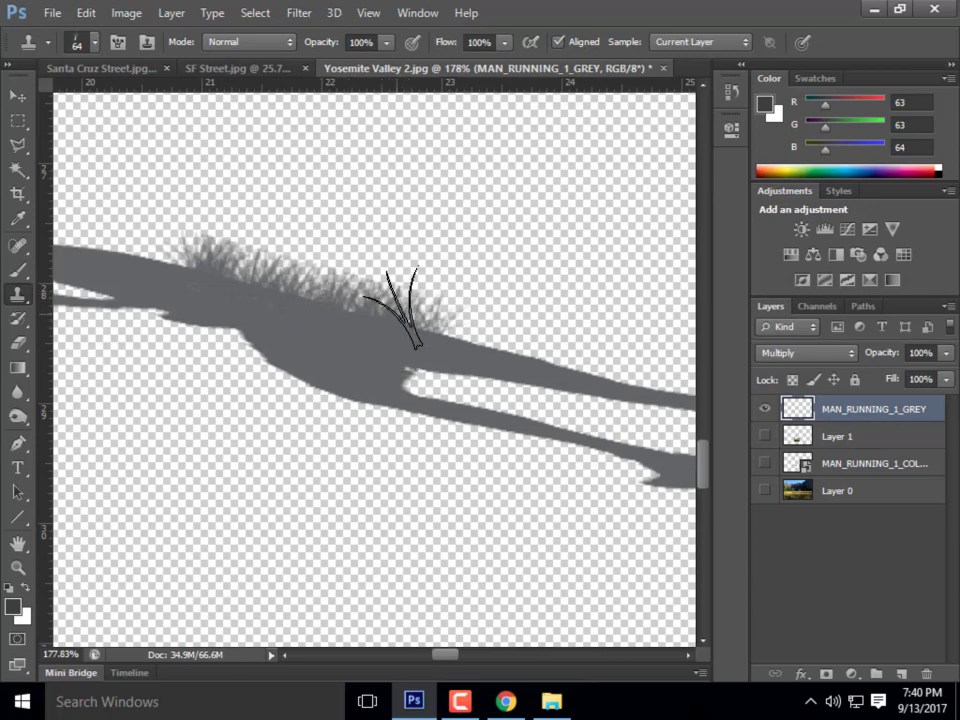
mouse_move(405, 241)
mouse_down()
mouse_move(410, 219)
mouse_move(449, 212)
mouse_move(480, 174)
mouse_move(512, 171)
mouse_move(482, 218)
mouse_move(486, 203)
mouse_up()
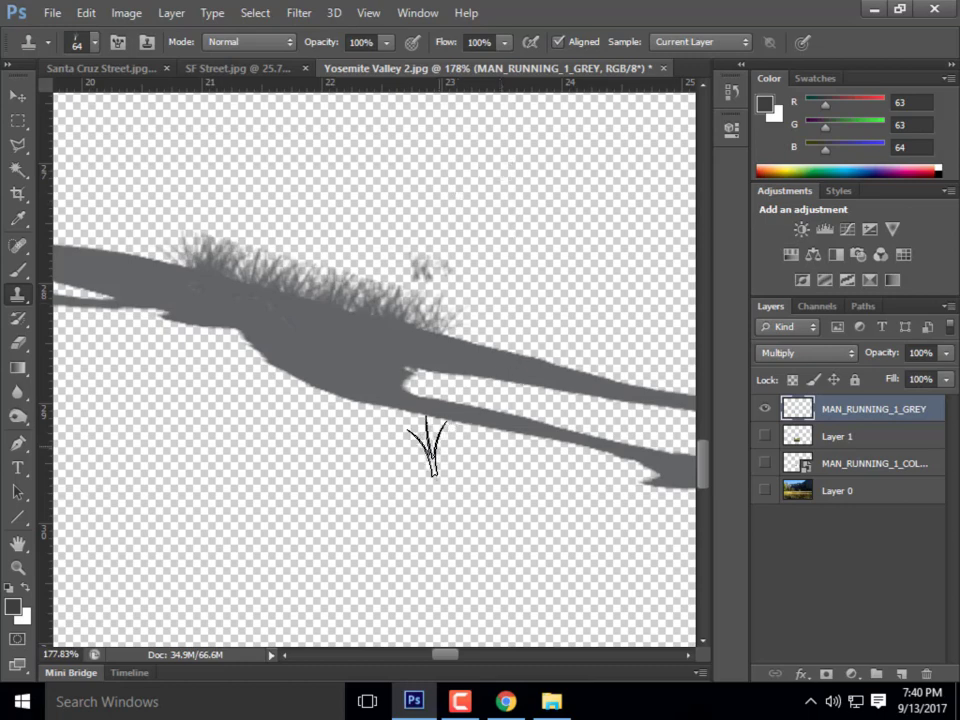
key(ctrl+z)
scroll(422, 227, down, 5)
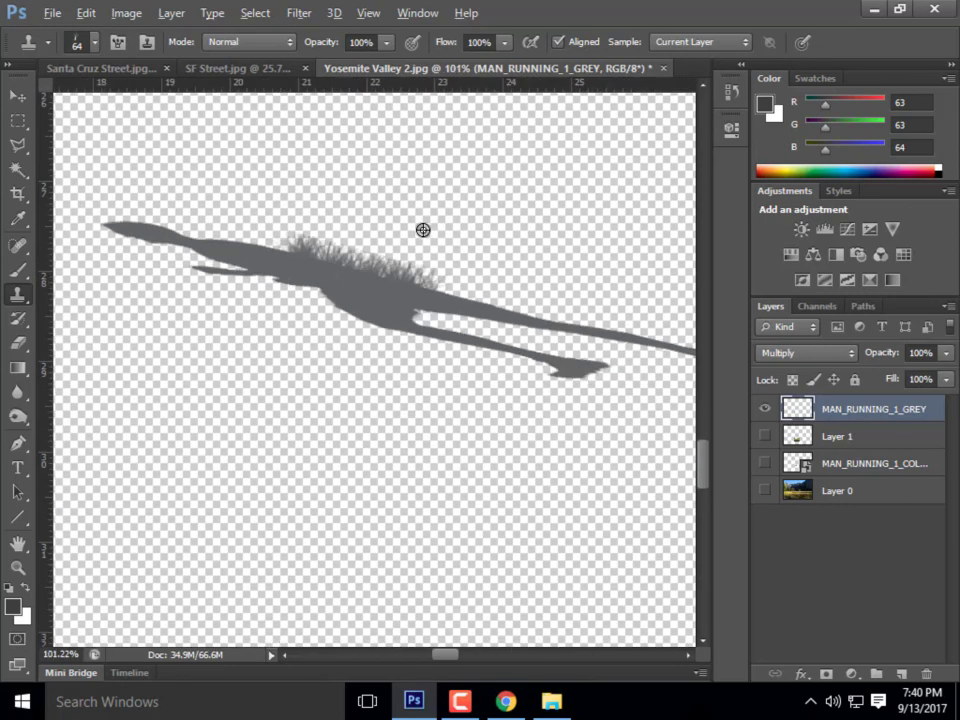
scroll(363, 255, up, 2)
scroll(363, 255, up, 2)
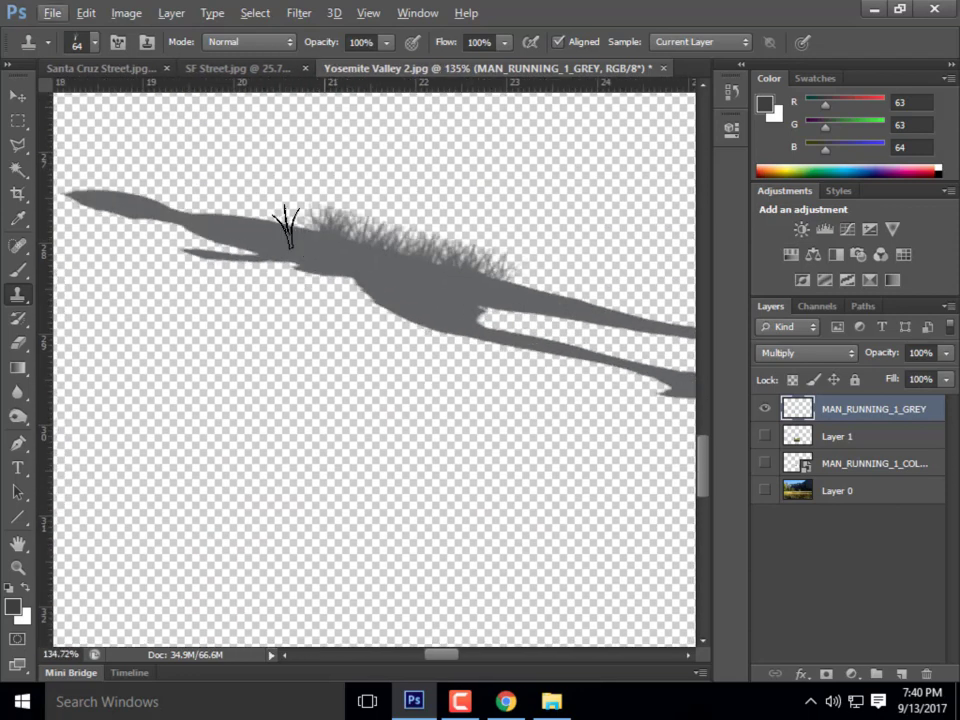
scroll(250, 308, down, 2)
scroll(247, 312, down, 1)
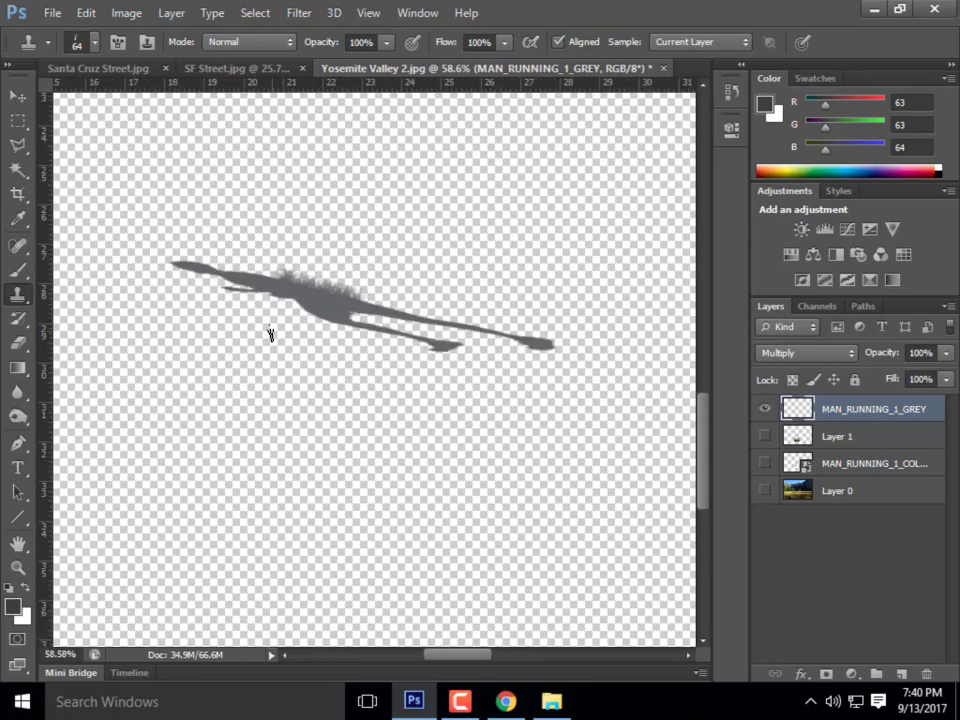
Select a rectangle below the shadow and set the Brush size to 174 px
click(18, 120)
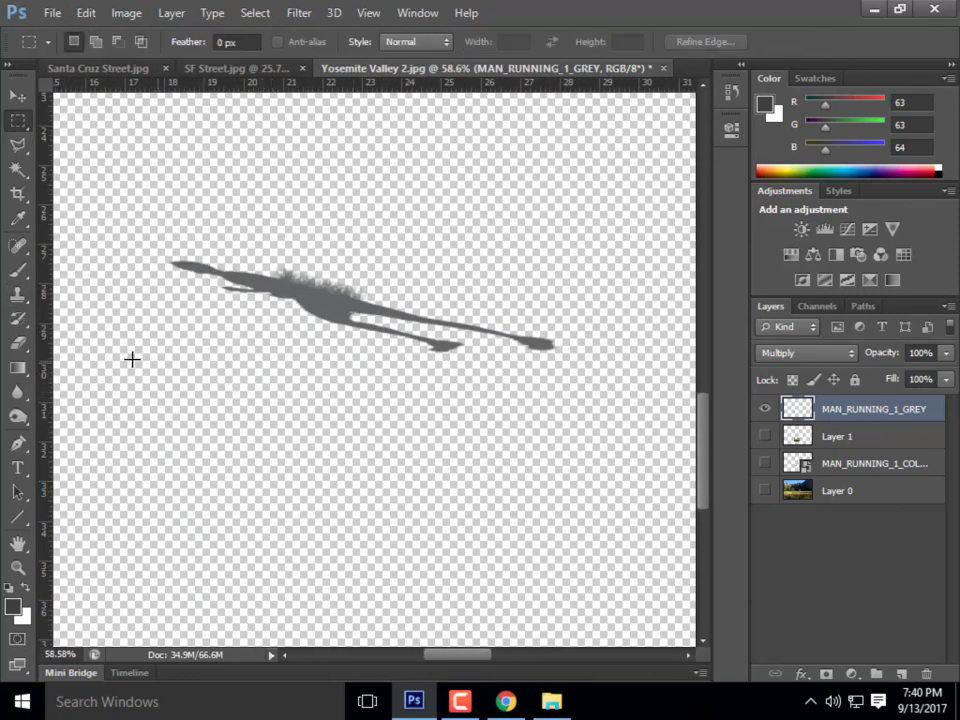
drag(134, 370, 557, 580)
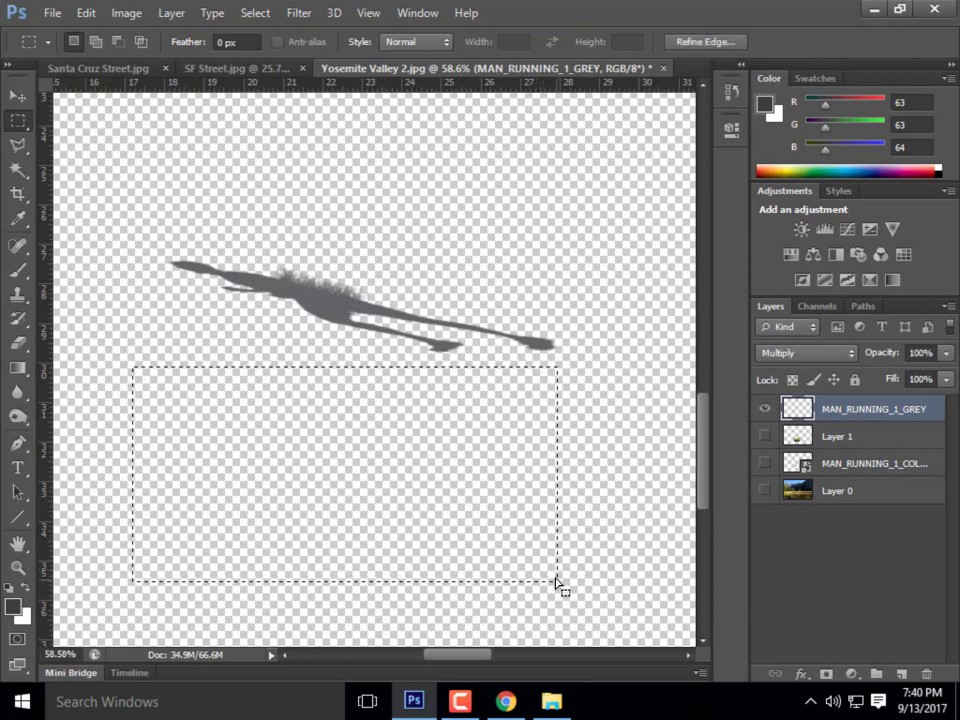
click(18, 269)
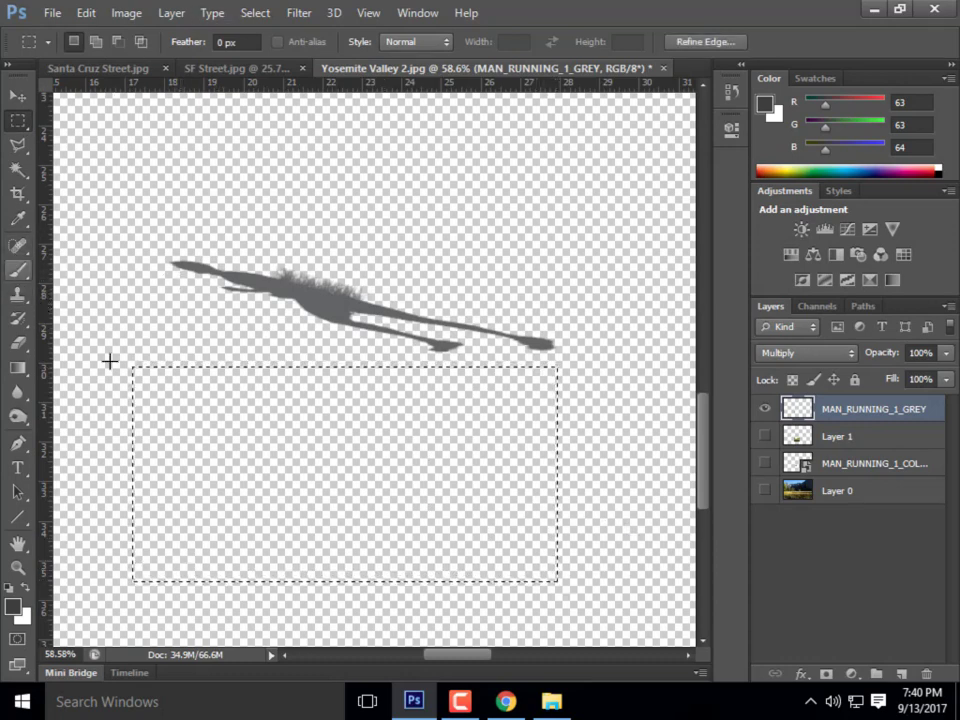
click(18, 269)
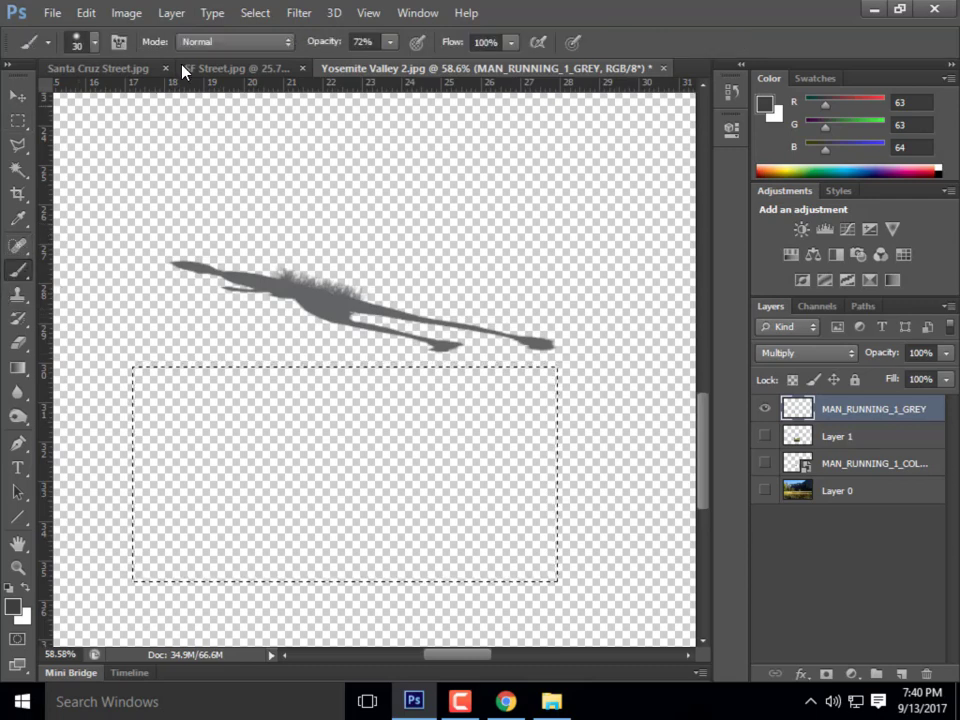
click(95, 42)
drag(87, 104, 152, 104)
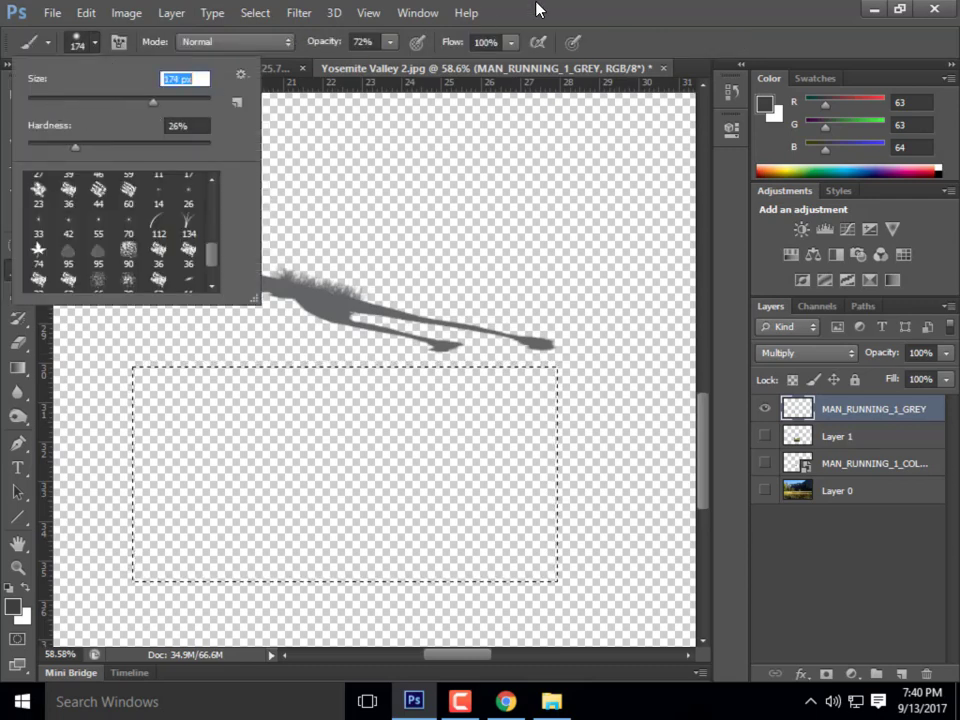
click(400, 135)
Fill the rectangle with the shadow's sampled grey at 100% opacity, then deselect
alt+click(334, 306)
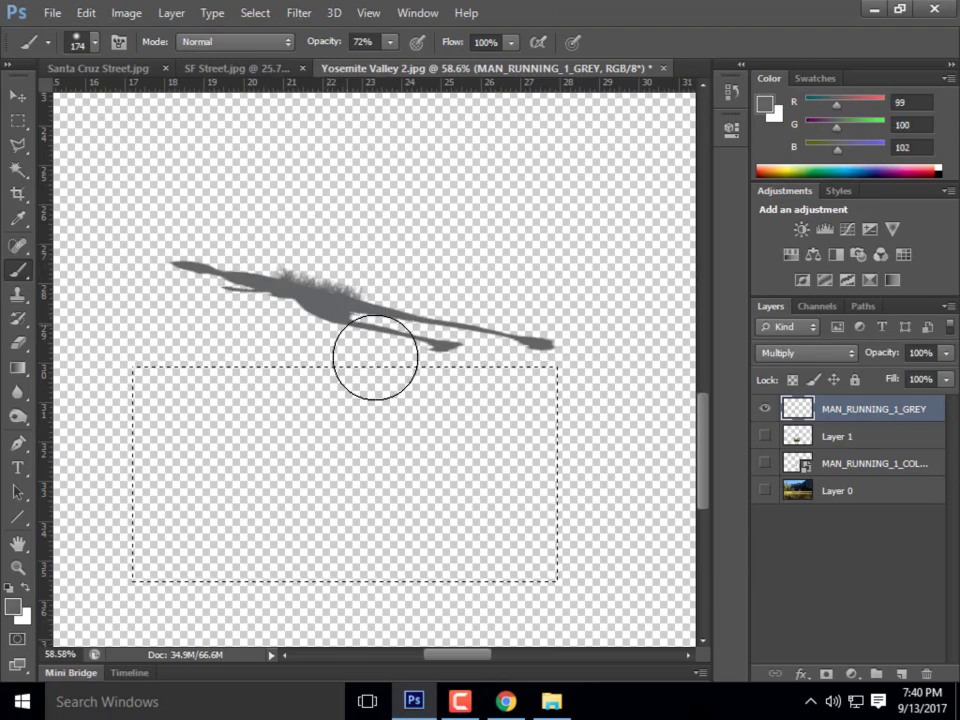
mouse_move(140, 391)
mouse_down()
mouse_move(565, 403)
mouse_move(210, 412)
mouse_up()
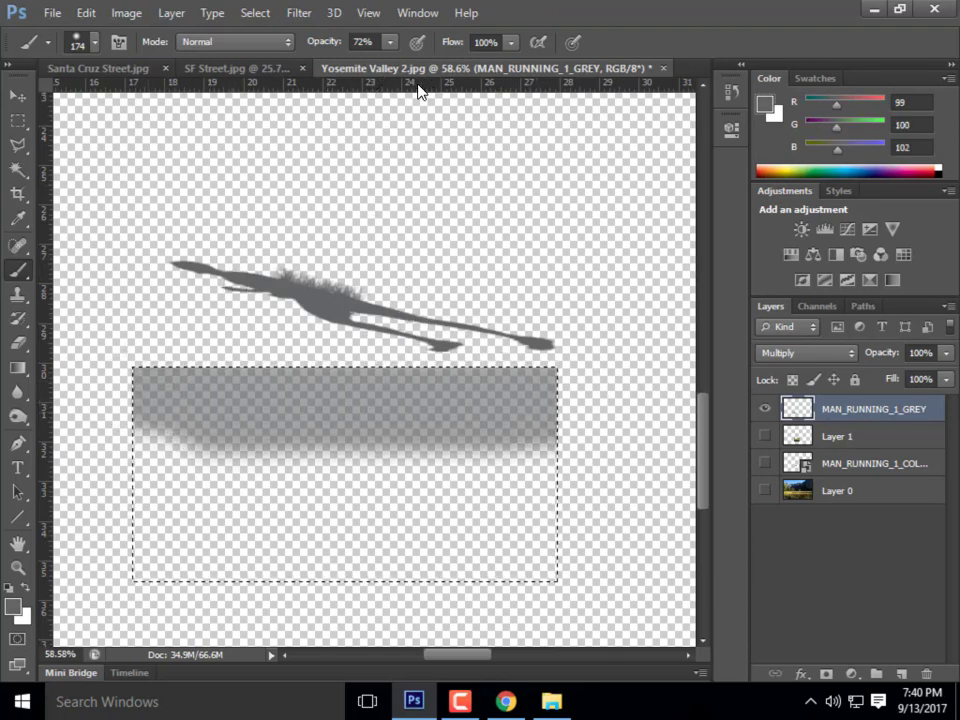
key(ctrl+z)
click(390, 42)
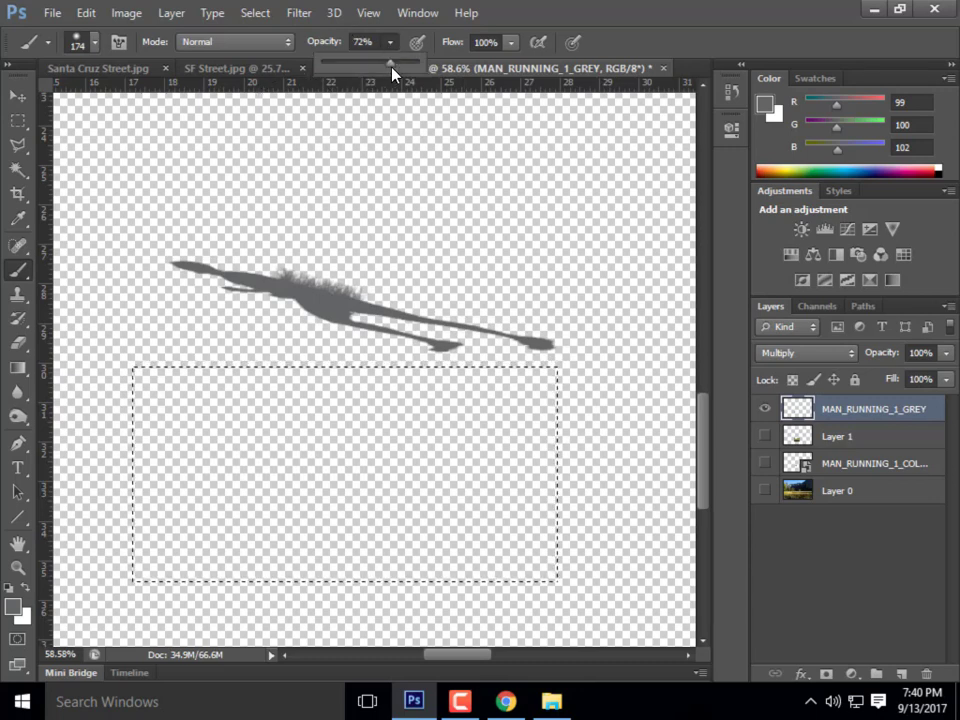
drag(392, 64, 531, 28)
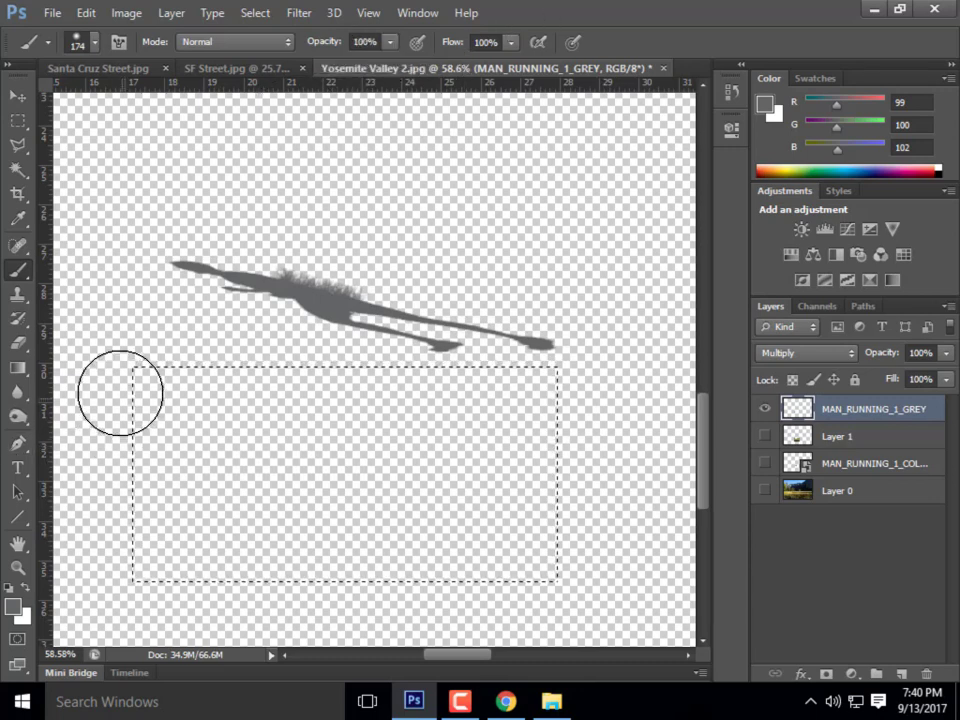
mouse_move(118, 392)
mouse_down()
mouse_move(658, 399)
mouse_move(259, 421)
mouse_move(654, 459)
mouse_move(249, 489)
mouse_move(86, 514)
mouse_move(530, 532)
mouse_move(137, 544)
mouse_up()
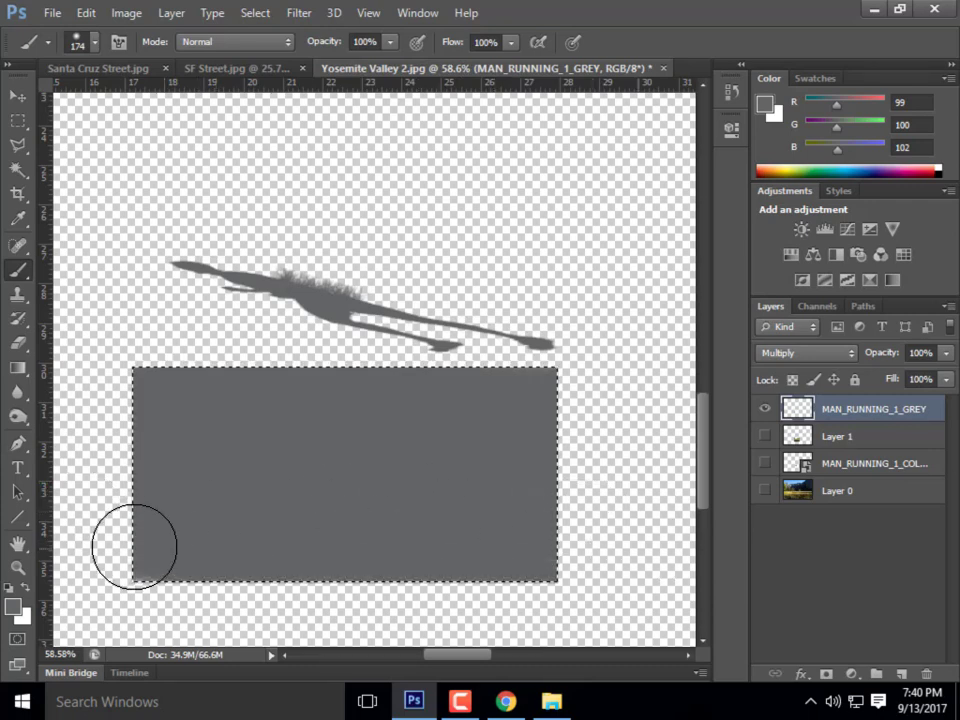
key(ctrl+d)
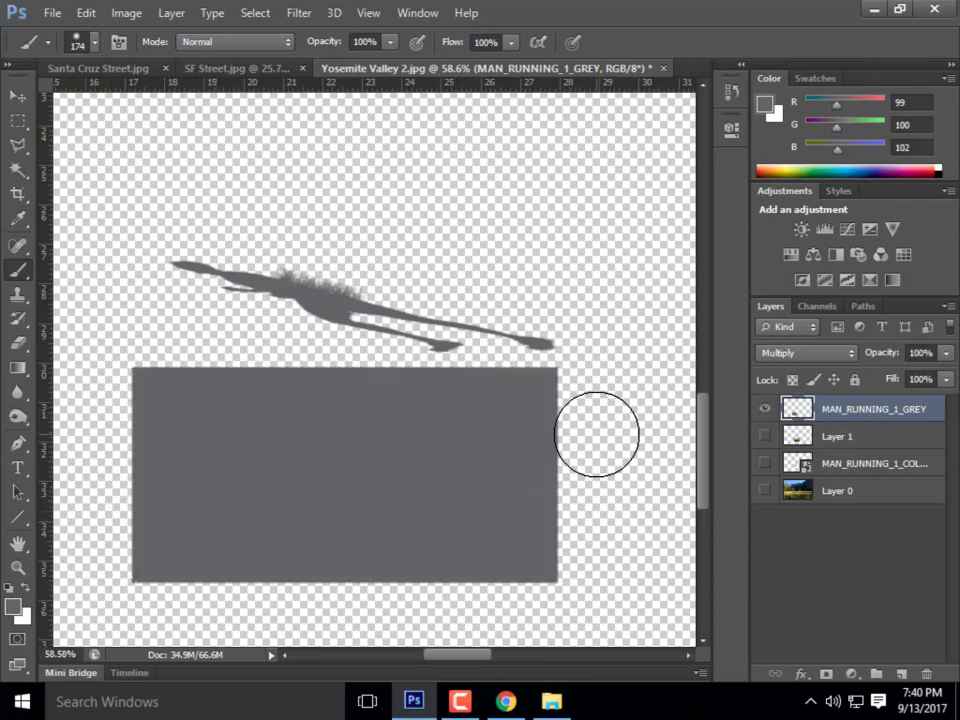
click(17, 295)
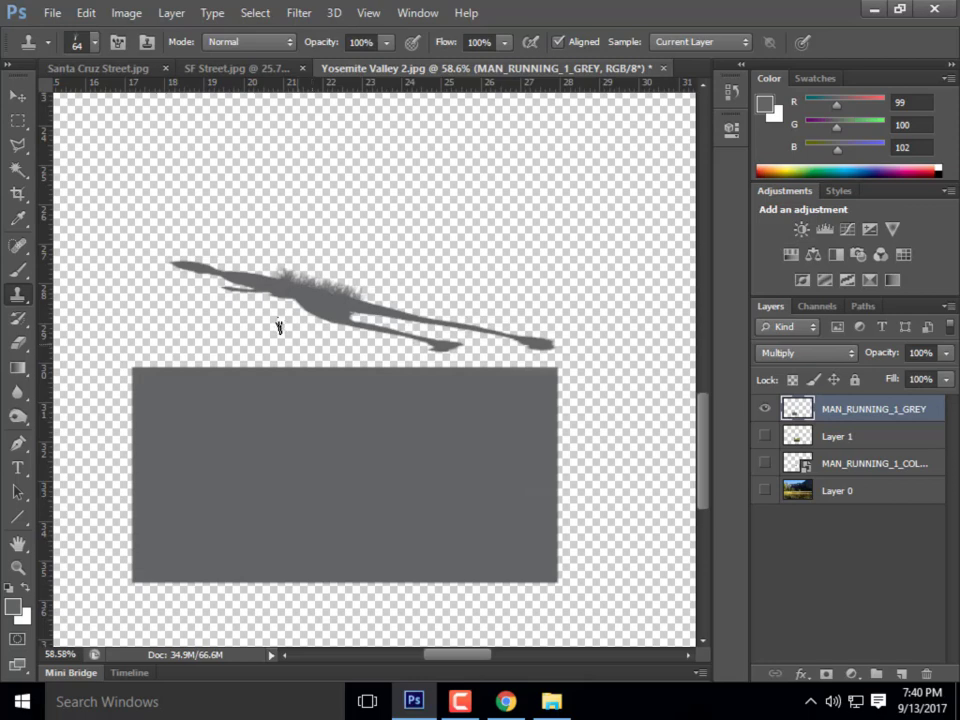
Clone grass blades along the grey shadow's top ridge with the 43 px grass brush
scroll(268, 281, up, 4)
scroll(341, 281, up, 1)
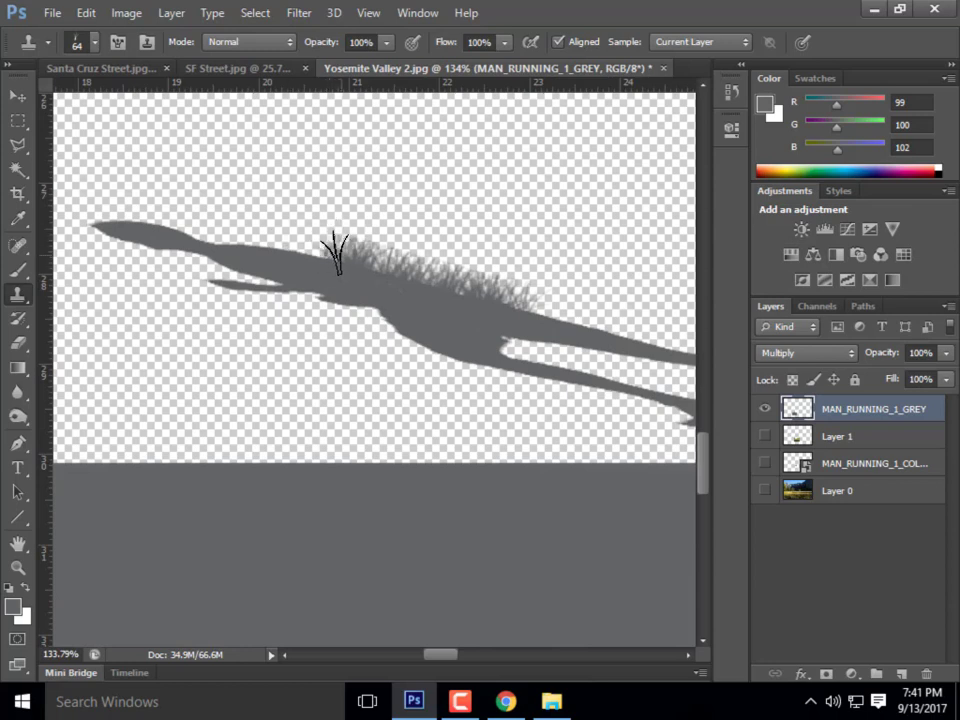
drag(335, 253, 296, 245)
mouse_move(322, 250)
mouse_down()
mouse_move(252, 242)
mouse_move(296, 240)
mouse_move(200, 237)
mouse_move(185, 224)
mouse_move(235, 241)
mouse_move(96, 204)
mouse_move(161, 204)
mouse_move(179, 212)
mouse_move(106, 212)
mouse_move(180, 219)
mouse_move(158, 220)
mouse_move(203, 242)
mouse_move(137, 207)
mouse_move(109, 209)
mouse_move(207, 215)
mouse_move(160, 215)
mouse_move(276, 242)
mouse_move(229, 239)
mouse_move(124, 205)
mouse_move(94, 208)
mouse_move(320, 235)
mouse_move(442, 284)
mouse_move(527, 294)
mouse_move(543, 304)
mouse_move(526, 306)
mouse_move(587, 325)
mouse_move(475, 298)
mouse_move(578, 318)
mouse_move(527, 306)
mouse_up()
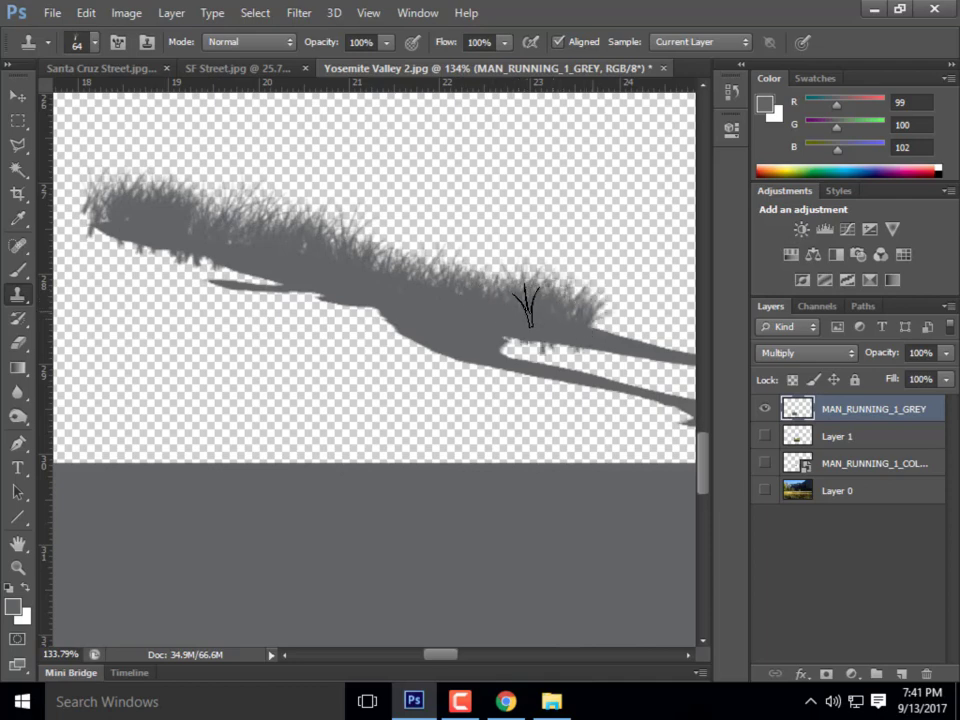
scroll(182, 273, down, 4)
scroll(568, 368, up, 3)
scroll(214, 268, up, 2)
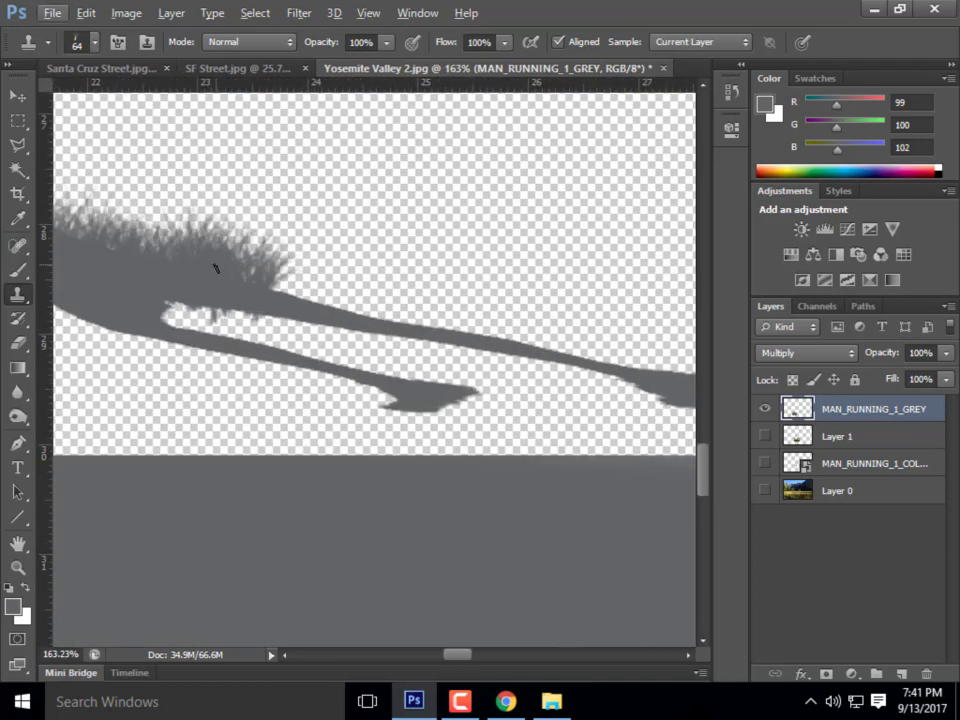
mouse_move(303, 280)
mouse_down()
mouse_move(268, 272)
mouse_move(310, 300)
mouse_move(336, 281)
mouse_move(437, 310)
mouse_move(366, 302)
mouse_move(540, 328)
mouse_move(421, 325)
mouse_up()
Restore the Photoshop window to full screen and clone grass onto the grass edge's right end
click(96, 43)
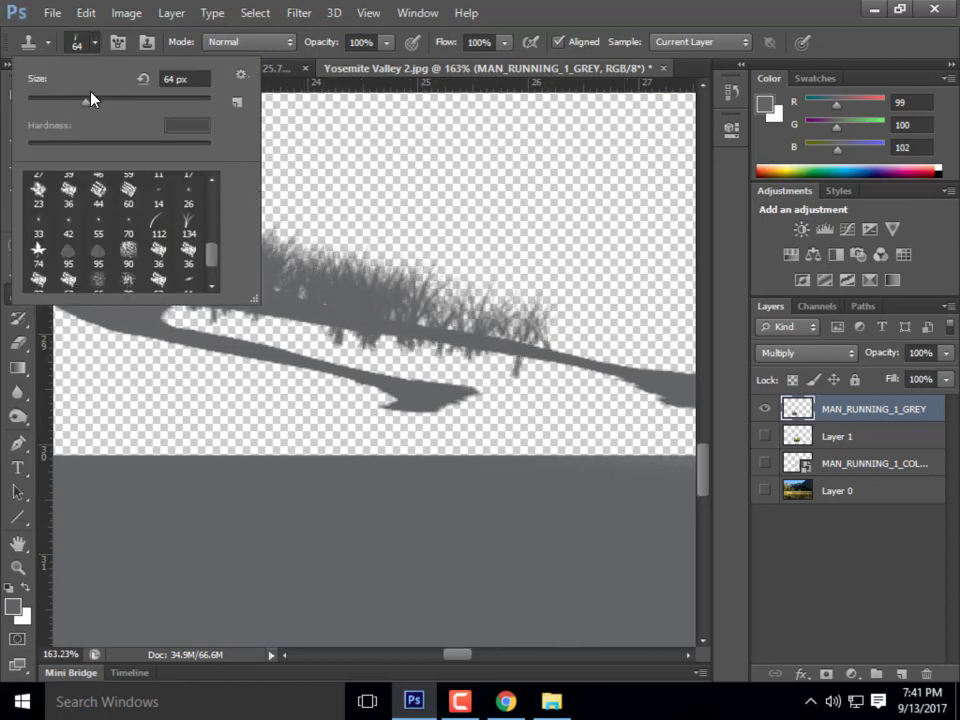
double_click(545, 14)
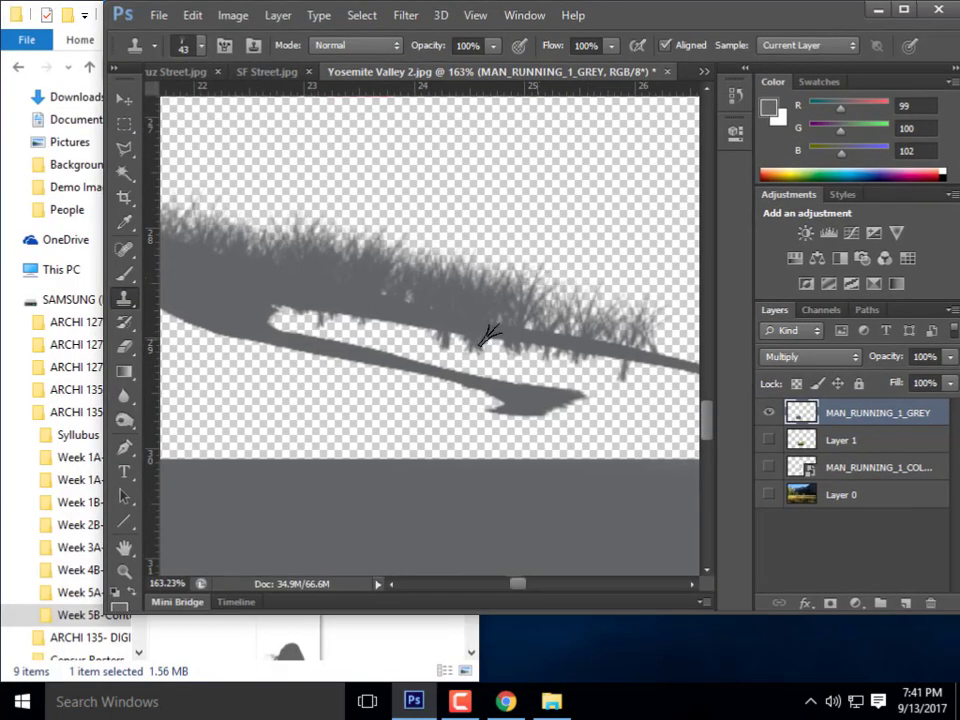
click(905, 10)
scroll(300, 305, down, 3)
scroll(321, 311, up, 4)
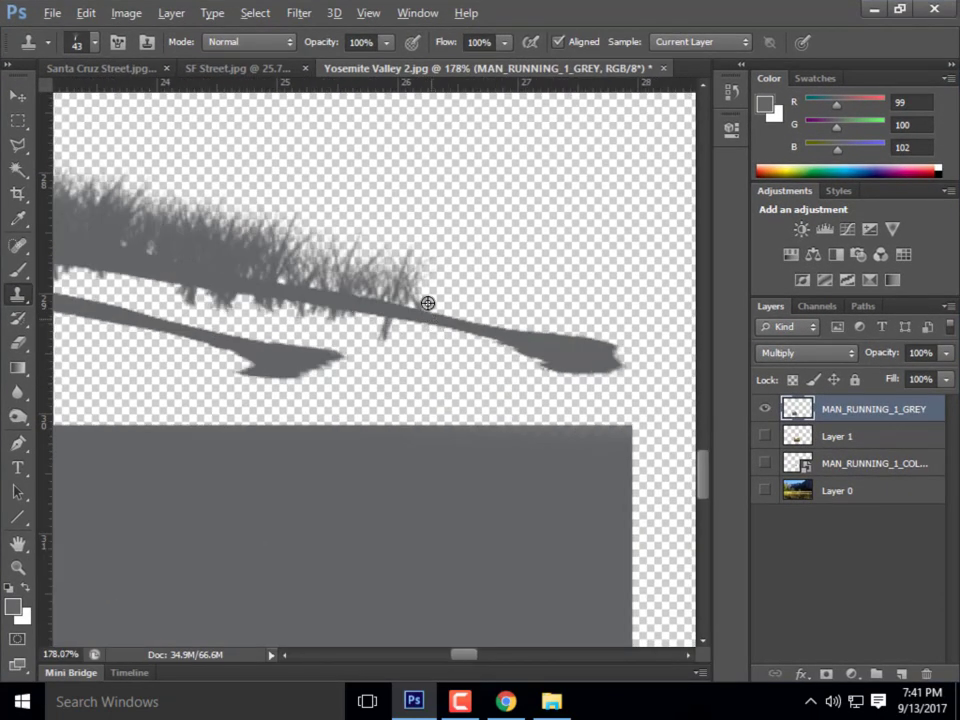
mouse_move(355, 275)
mouse_down()
mouse_move(482, 311)
mouse_move(456, 294)
mouse_move(484, 302)
mouse_move(458, 305)
mouse_up()
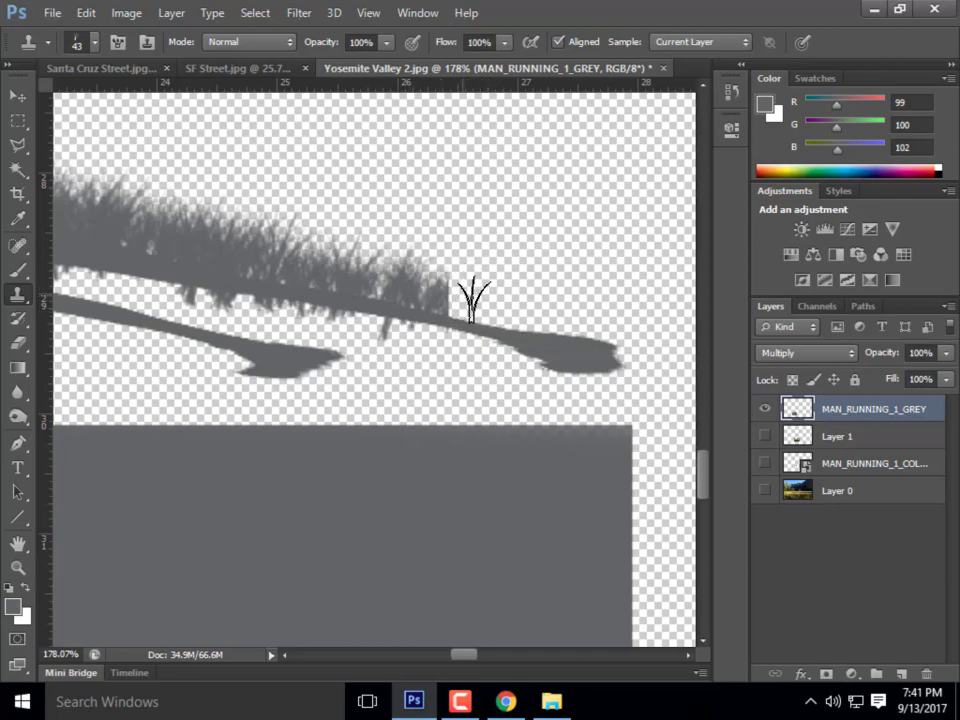
Extend the cloned grass along the ridge and add more near the left leg
scroll(462, 298, down, 1)
scroll(416, 249, down, 4)
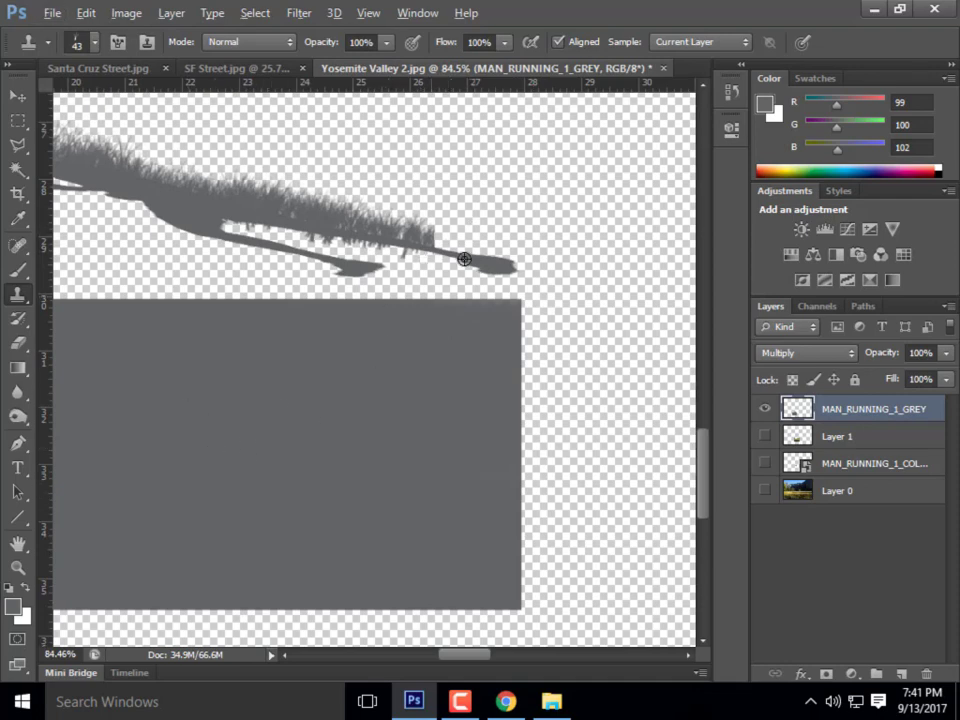
scroll(464, 259, up, 2)
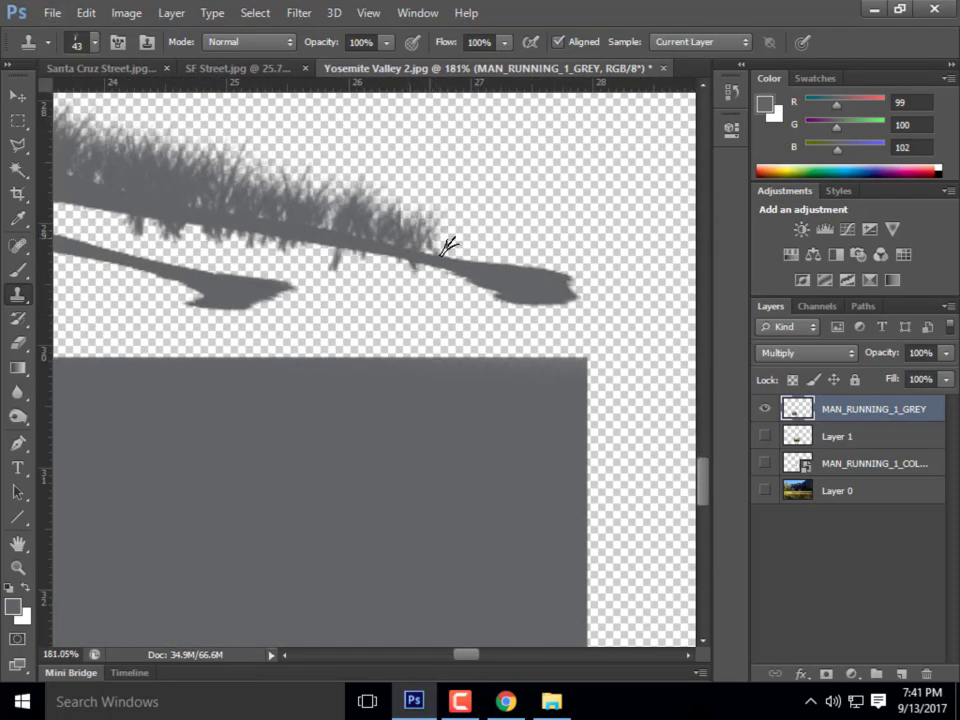
mouse_move(448, 246)
mouse_down()
mouse_move(494, 266)
mouse_move(455, 263)
mouse_move(545, 264)
mouse_move(255, 208)
mouse_up()
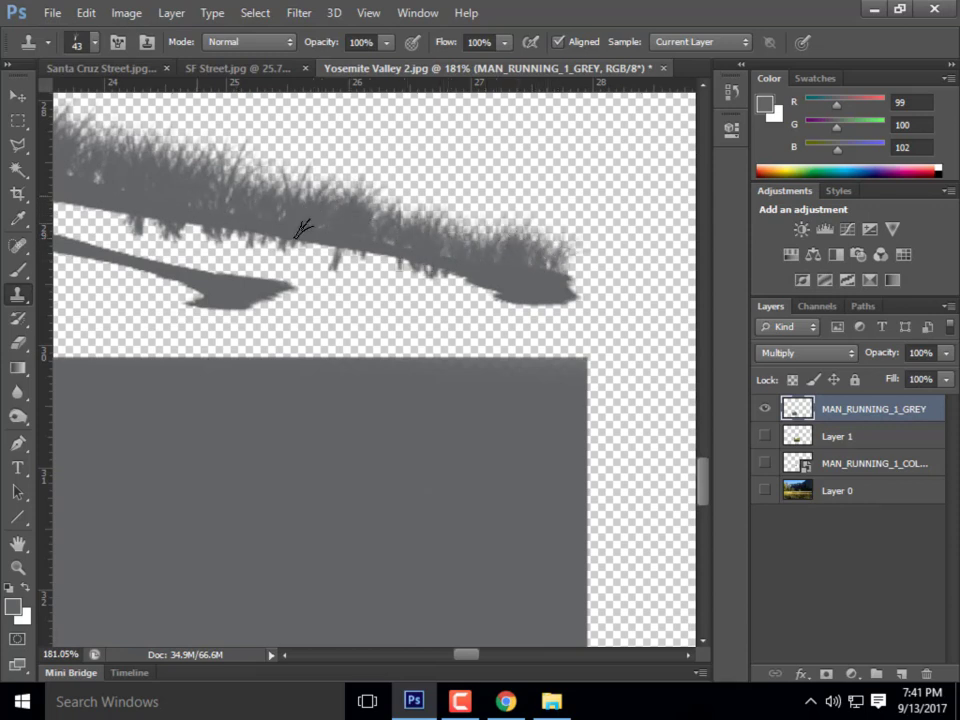
scroll(676, 280, down, 6)
scroll(376, 255, up, 7)
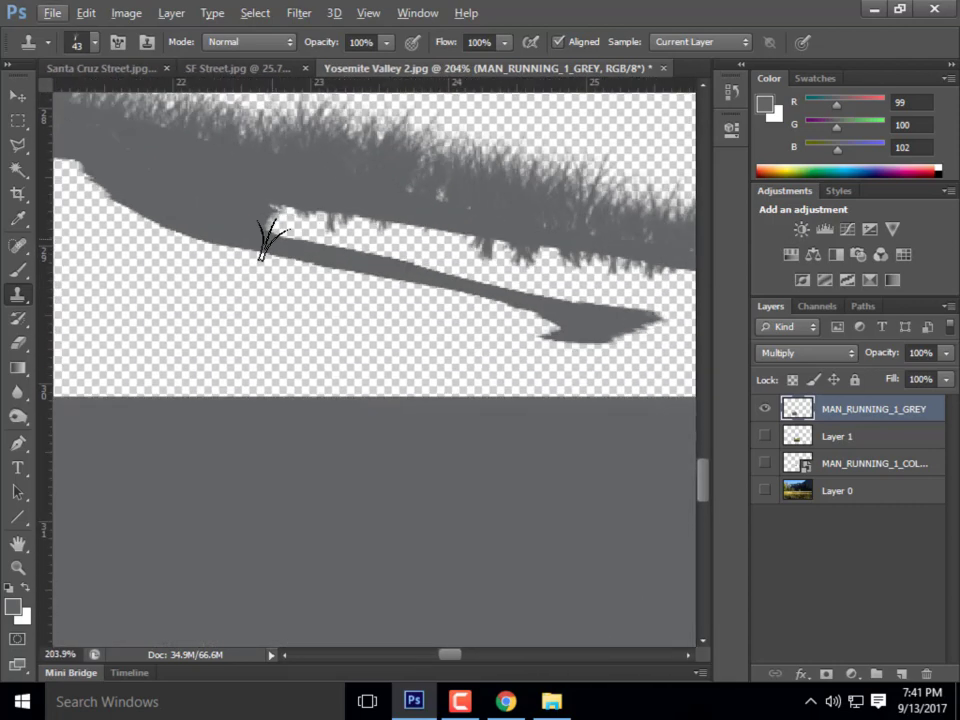
mouse_move(268, 221)
mouse_down()
mouse_move(405, 240)
mouse_move(320, 240)
mouse_move(423, 246)
mouse_move(454, 255)
mouse_move(400, 251)
mouse_move(506, 270)
mouse_move(468, 256)
mouse_move(491, 268)
mouse_move(453, 258)
mouse_move(535, 278)
mouse_move(553, 294)
mouse_move(495, 276)
mouse_move(648, 298)
mouse_move(571, 296)
mouse_move(640, 296)
mouse_up()
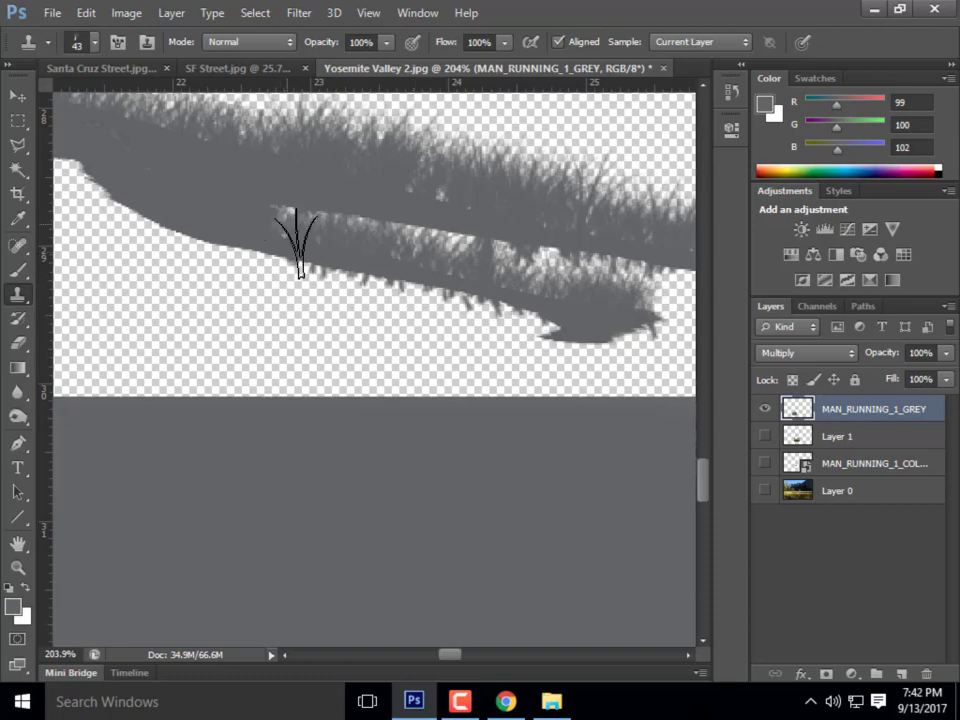
alt+scroll(446, 324, down, 6)
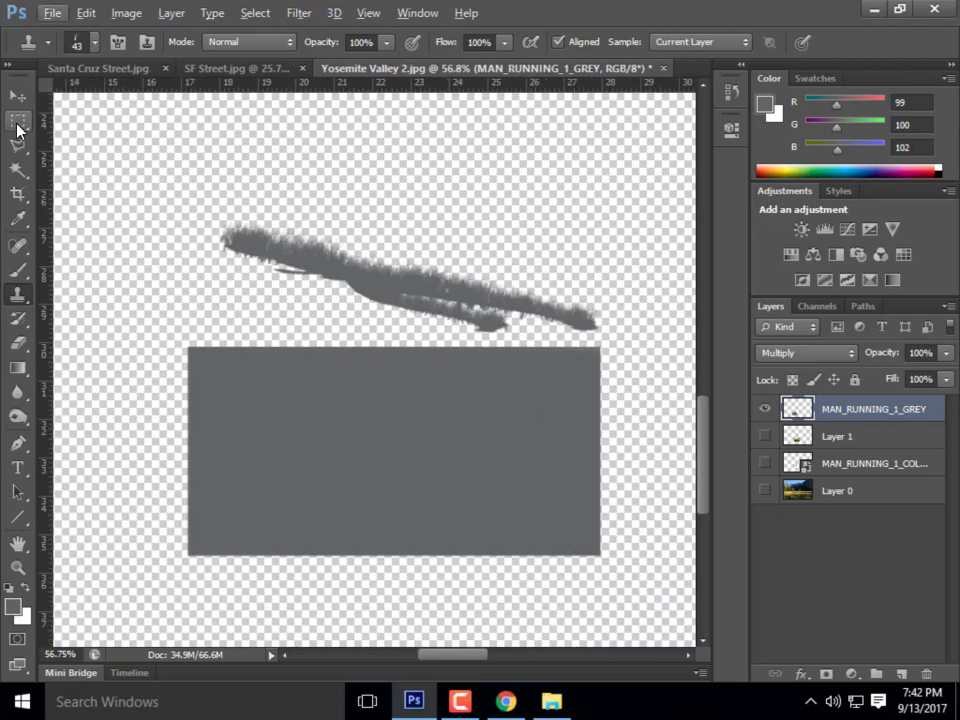
Select the grey rectangle below the shadow with the Rectangular Marquee, delete it, and deselect
click(18, 121)
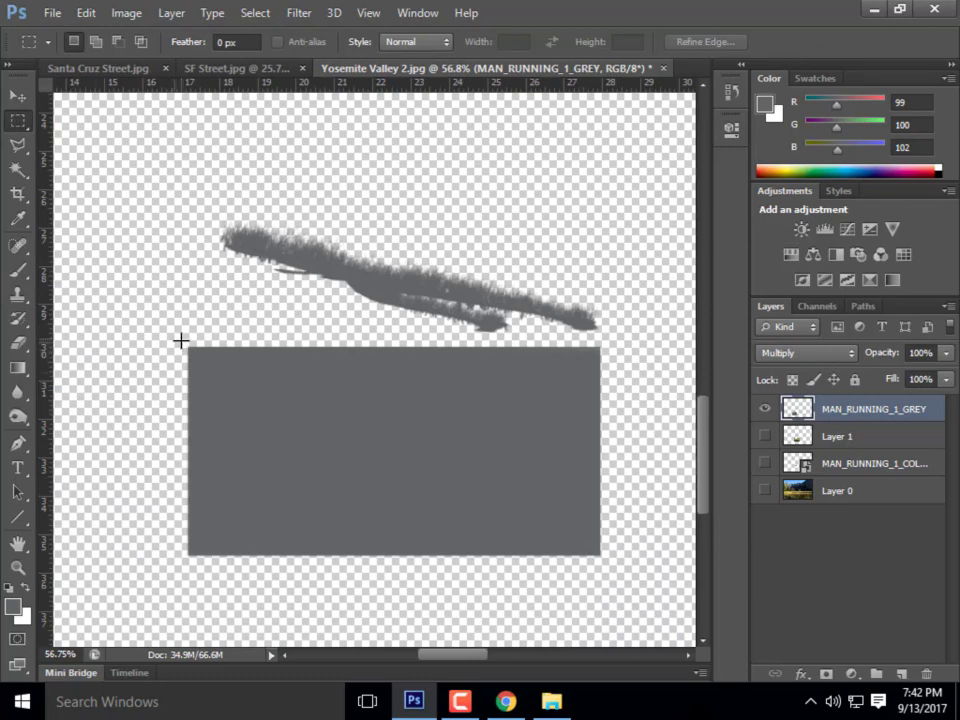
drag(176, 337, 612, 579)
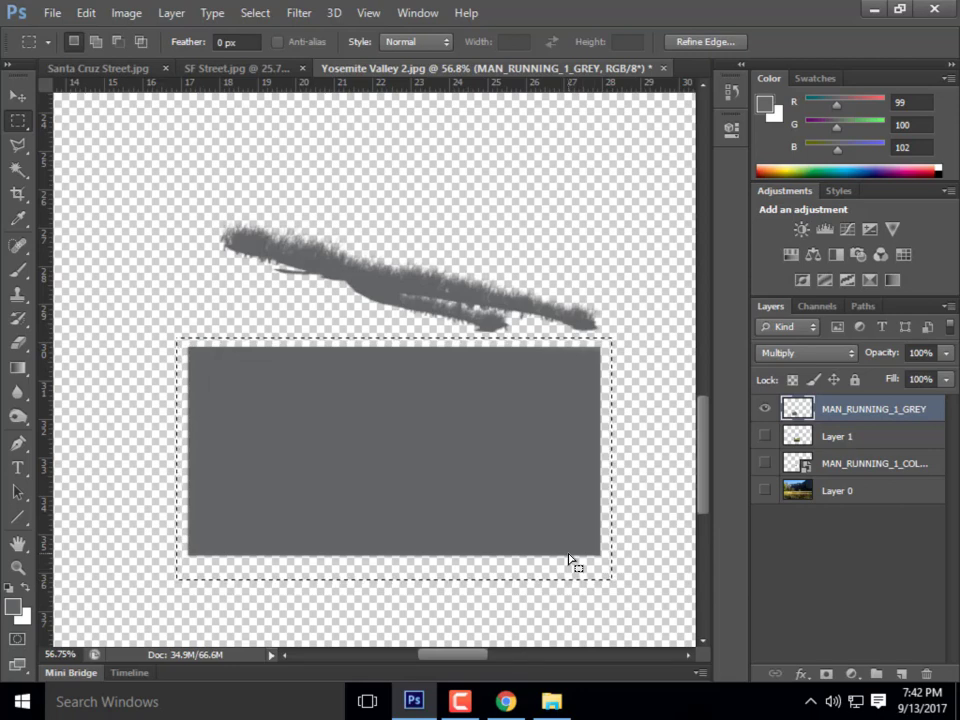
key(Delete)
key(ctrl+d)
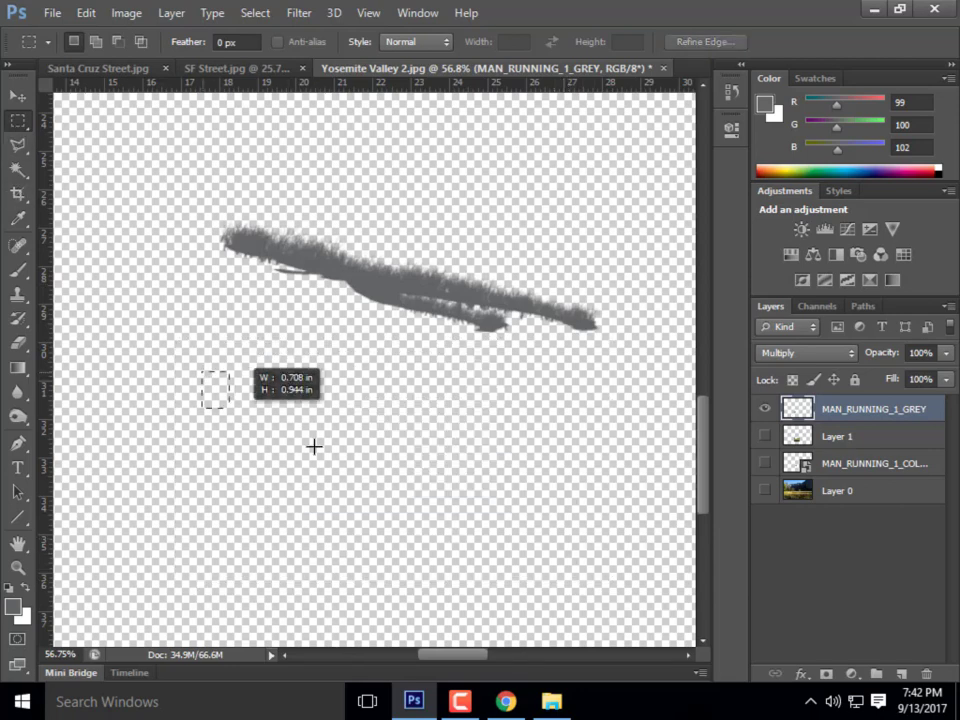
Paint a new rectangle below the shadow near-white (#fefeff) with the Brush, then deselect
drag(314, 446, 610, 578)
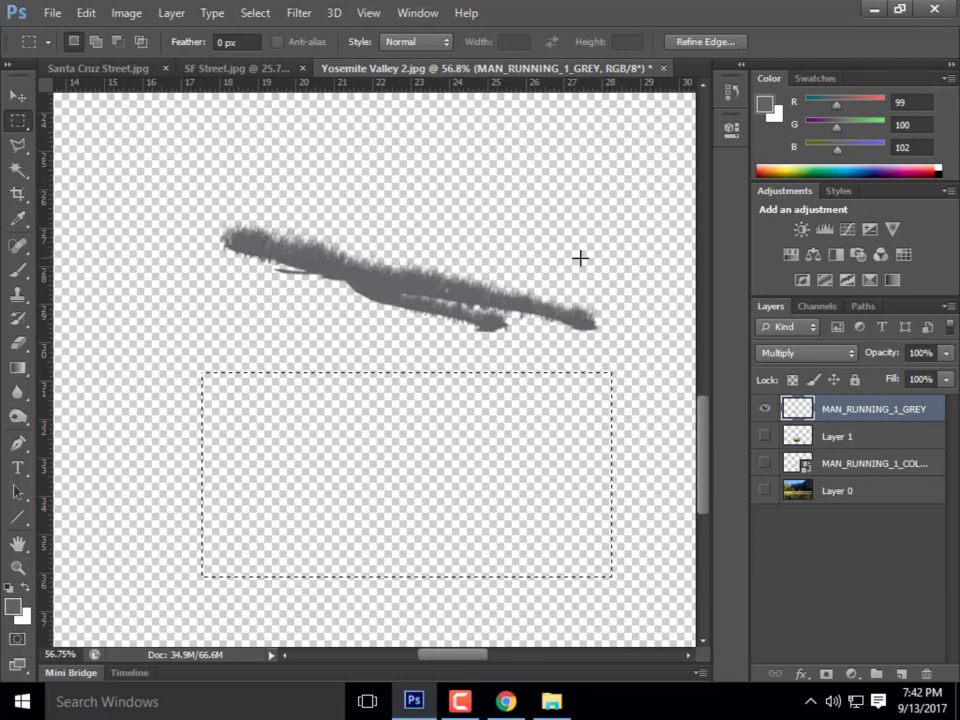
click(12, 606)
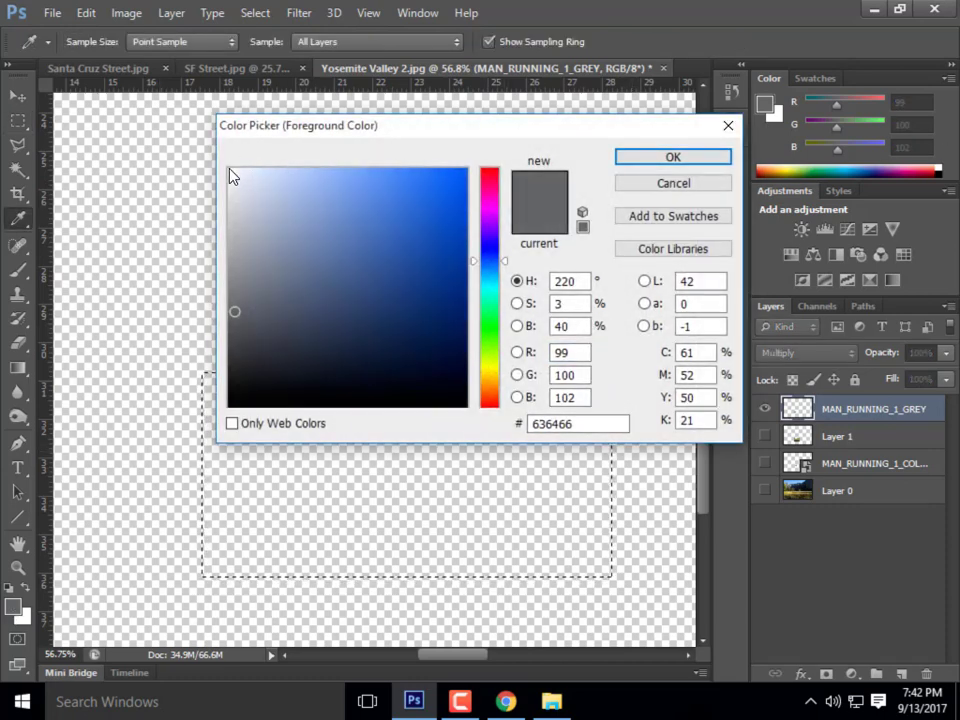
click(230, 171)
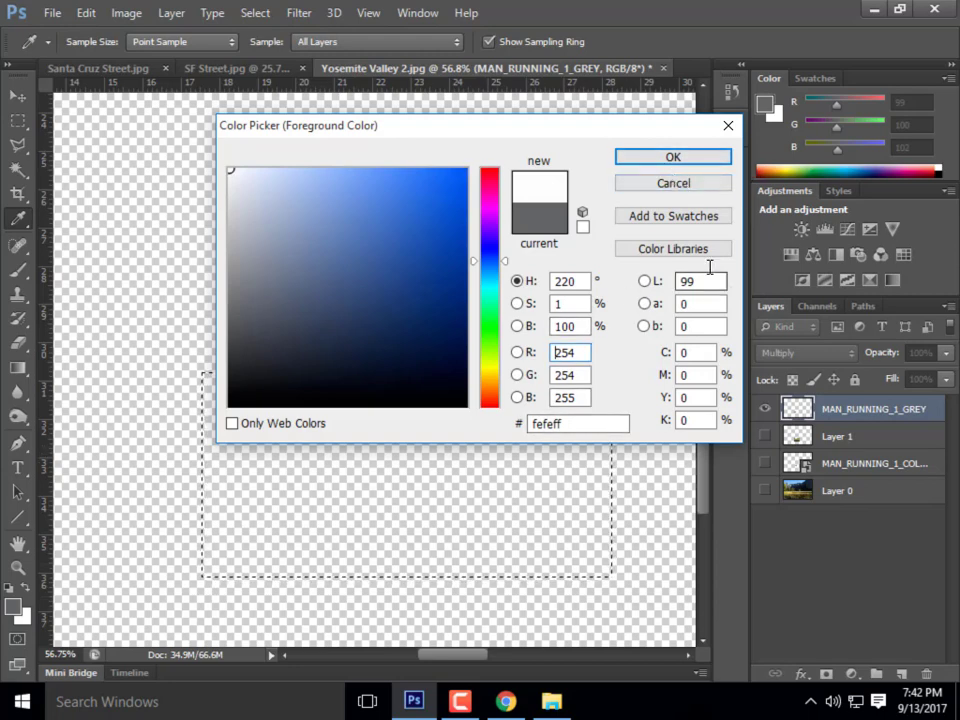
click(673, 160)
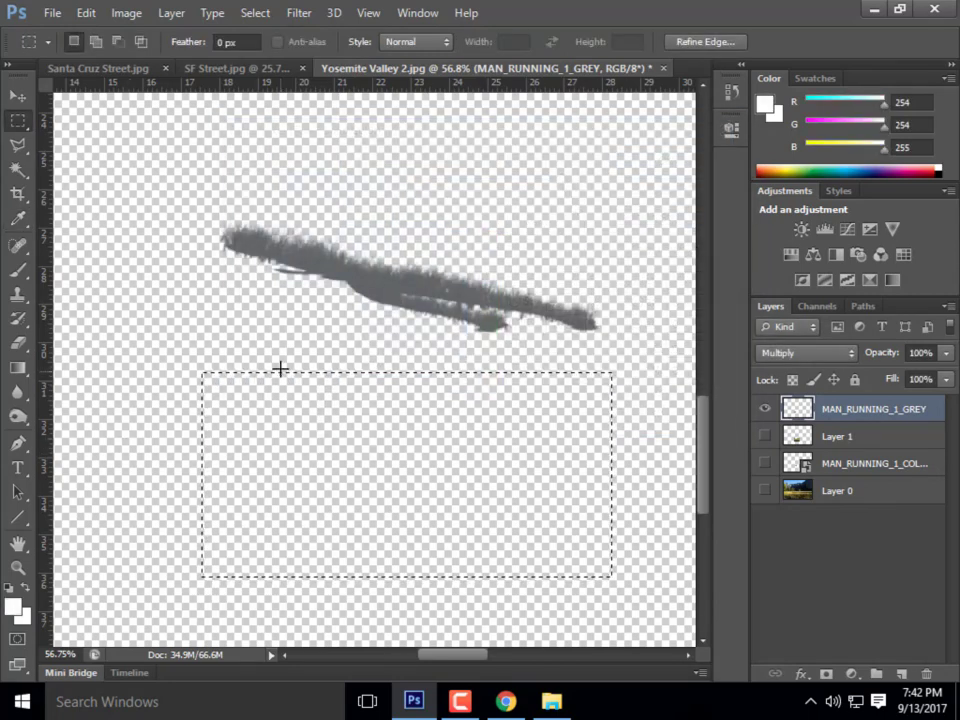
click(17, 270)
mouse_move(213, 386)
mouse_down()
mouse_move(525, 393)
mouse_move(601, 418)
mouse_move(677, 462)
mouse_move(215, 462)
mouse_move(193, 372)
mouse_move(201, 533)
mouse_move(482, 541)
mouse_move(339, 548)
mouse_move(605, 498)
mouse_move(606, 585)
mouse_up()
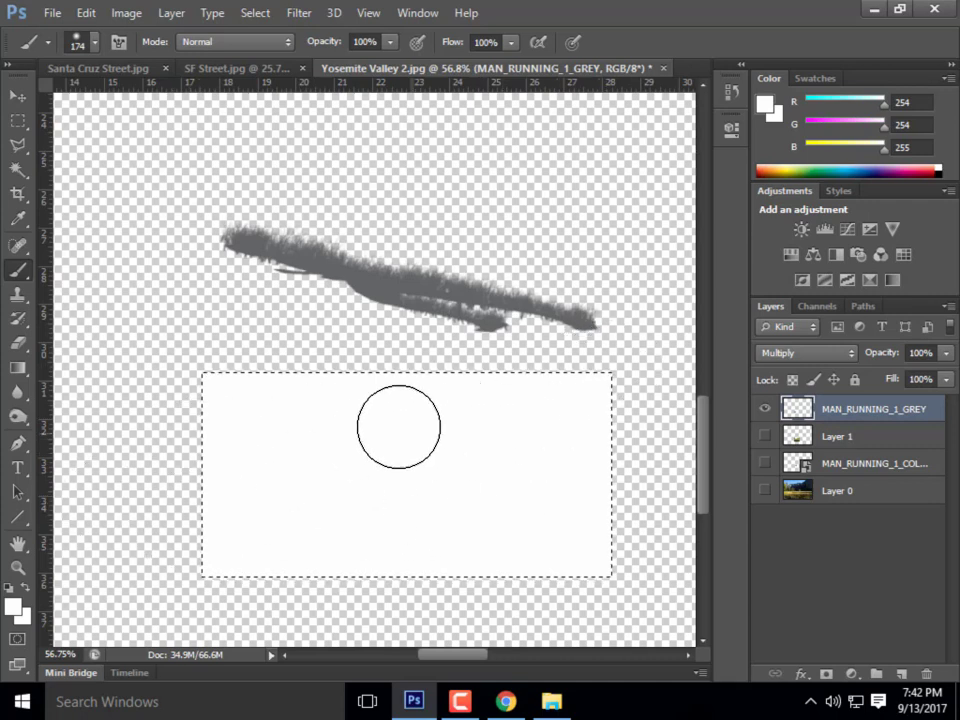
key(ctrl+d)
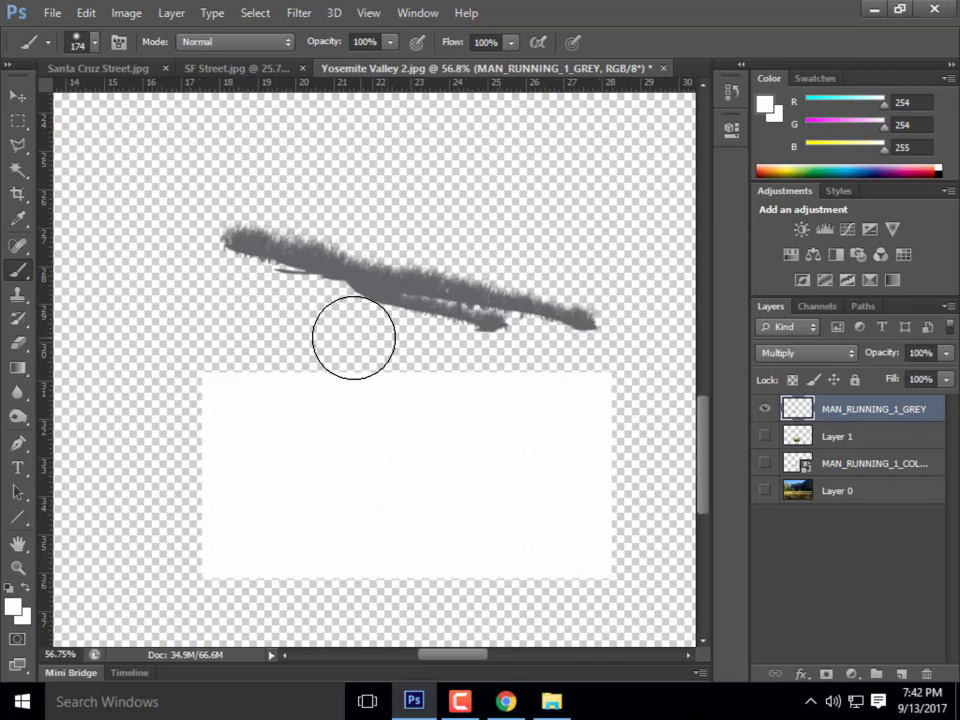
Clone white grass texture over the shadow's left end and along its lower edge
click(28, 298)
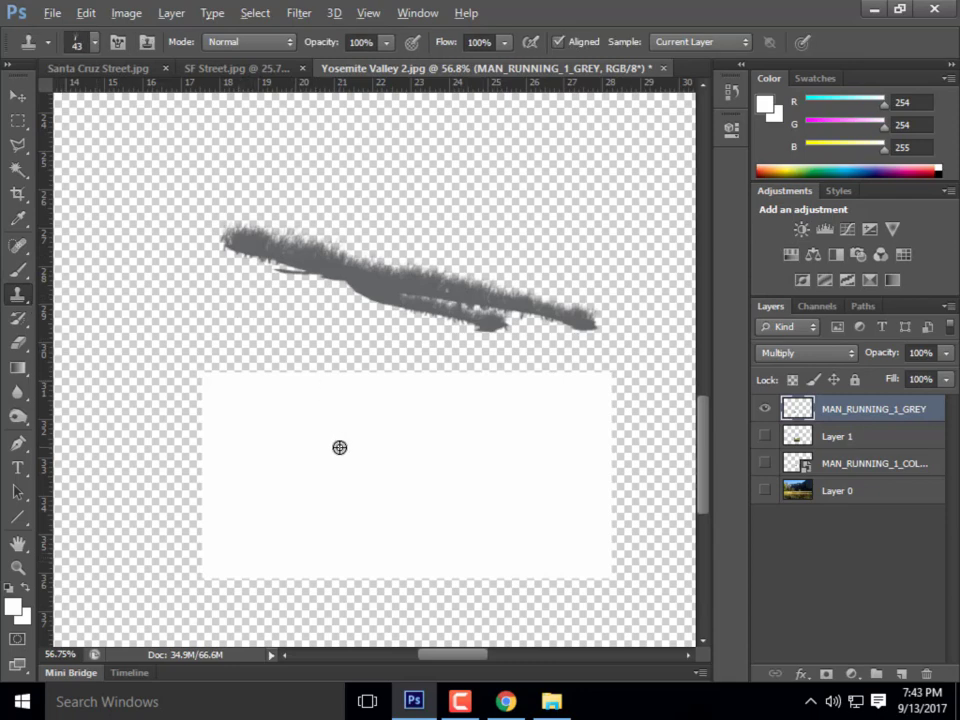
scroll(275, 270, up, 5)
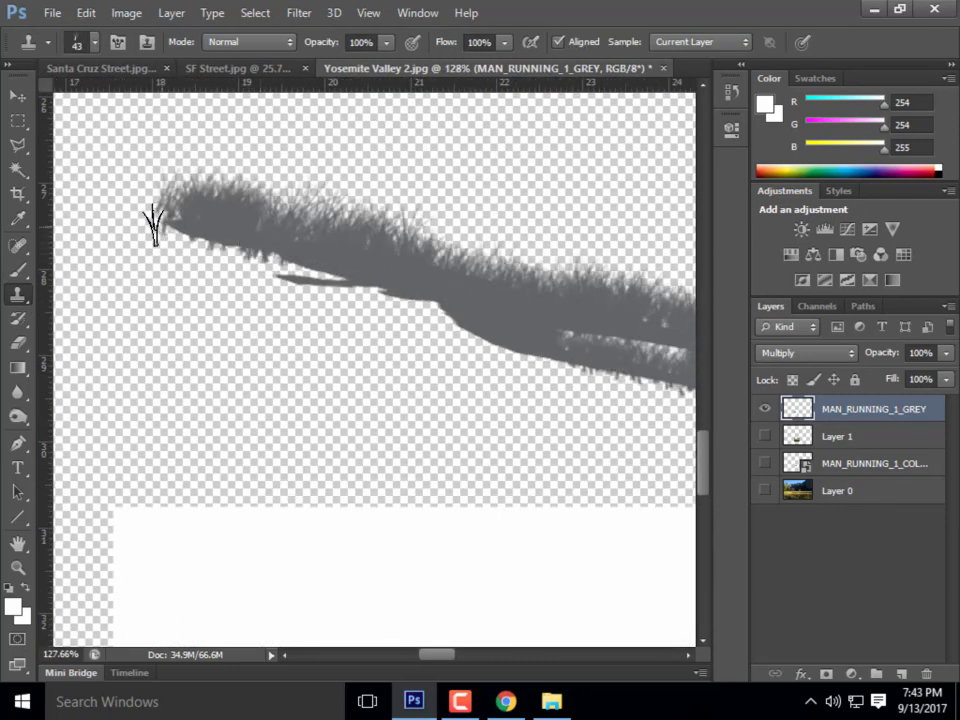
mouse_move(162, 222)
mouse_down()
mouse_move(197, 240)
mouse_move(162, 235)
mouse_move(183, 243)
mouse_move(265, 250)
mouse_move(239, 248)
mouse_move(318, 268)
mouse_move(269, 262)
mouse_move(305, 280)
mouse_move(325, 276)
mouse_move(270, 275)
mouse_move(160, 238)
mouse_move(386, 306)
mouse_move(286, 277)
mouse_move(370, 308)
mouse_move(344, 283)
mouse_move(332, 294)
mouse_move(369, 303)
mouse_move(185, 243)
mouse_move(238, 270)
mouse_move(420, 307)
mouse_move(367, 306)
mouse_move(442, 321)
mouse_move(357, 297)
mouse_move(469, 333)
mouse_move(450, 323)
mouse_move(491, 343)
mouse_up()
scroll(190, 317, down, 5)
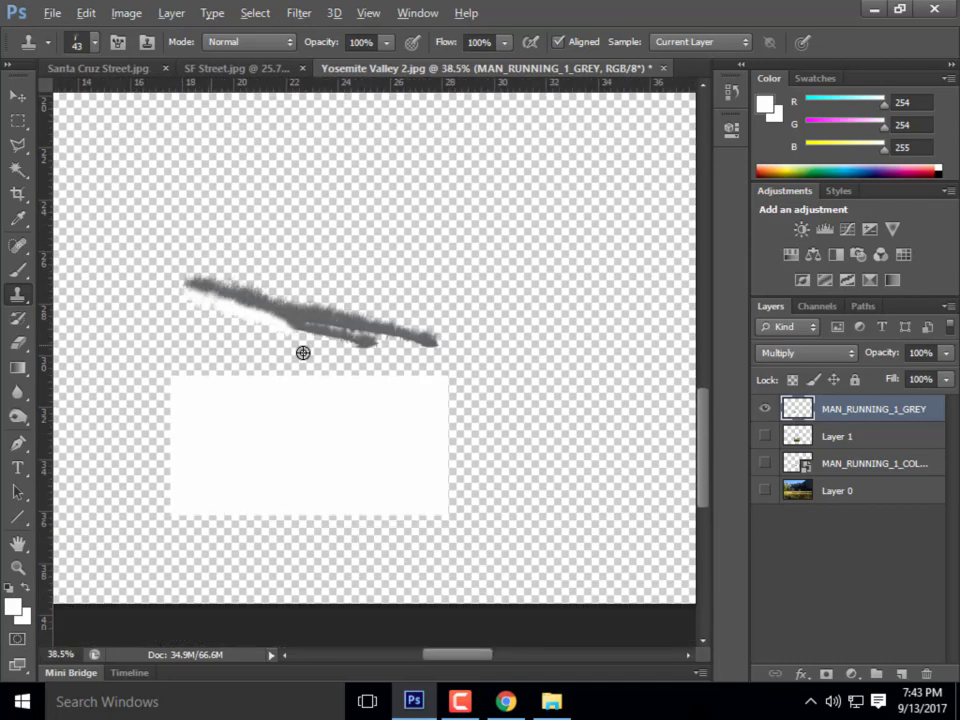
scroll(304, 351, up, 5)
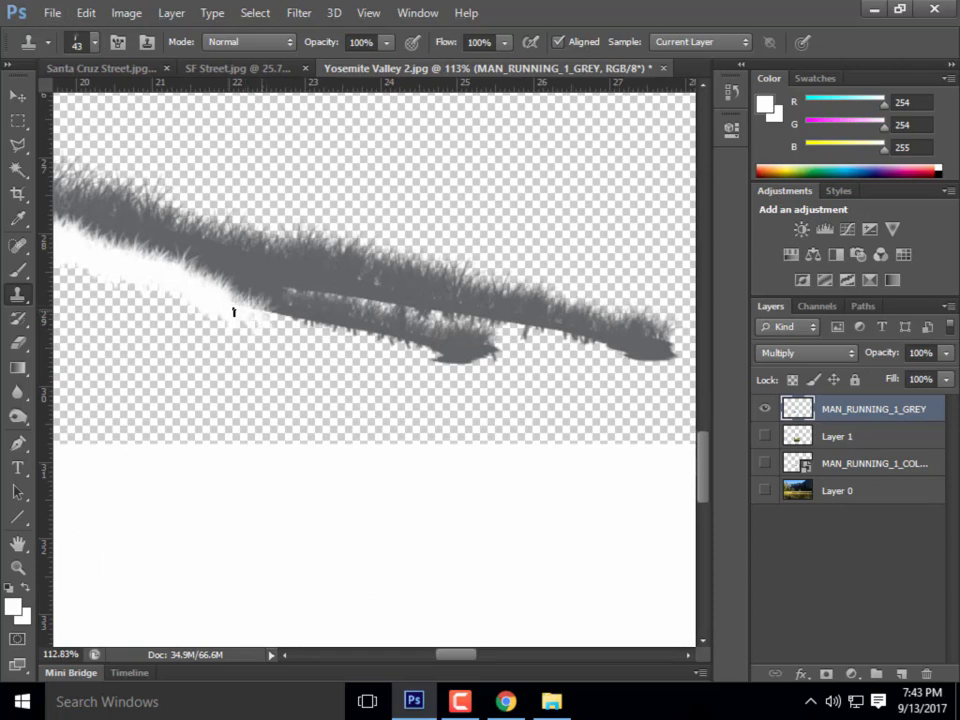
mouse_move(288, 327)
mouse_down()
mouse_move(338, 333)
mouse_move(299, 333)
mouse_move(388, 348)
mouse_up()
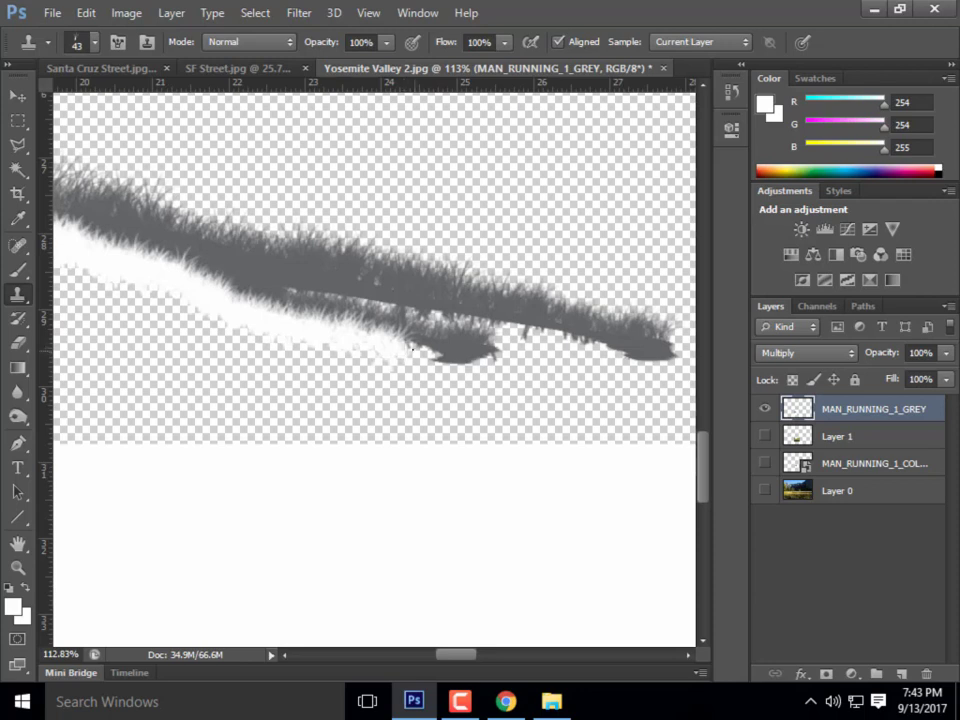
Spread white cloned grass blades across the grey blob's left, middle and right parts
mouse_move(414, 345)
mouse_down()
mouse_move(432, 360)
mouse_move(451, 353)
mouse_up()
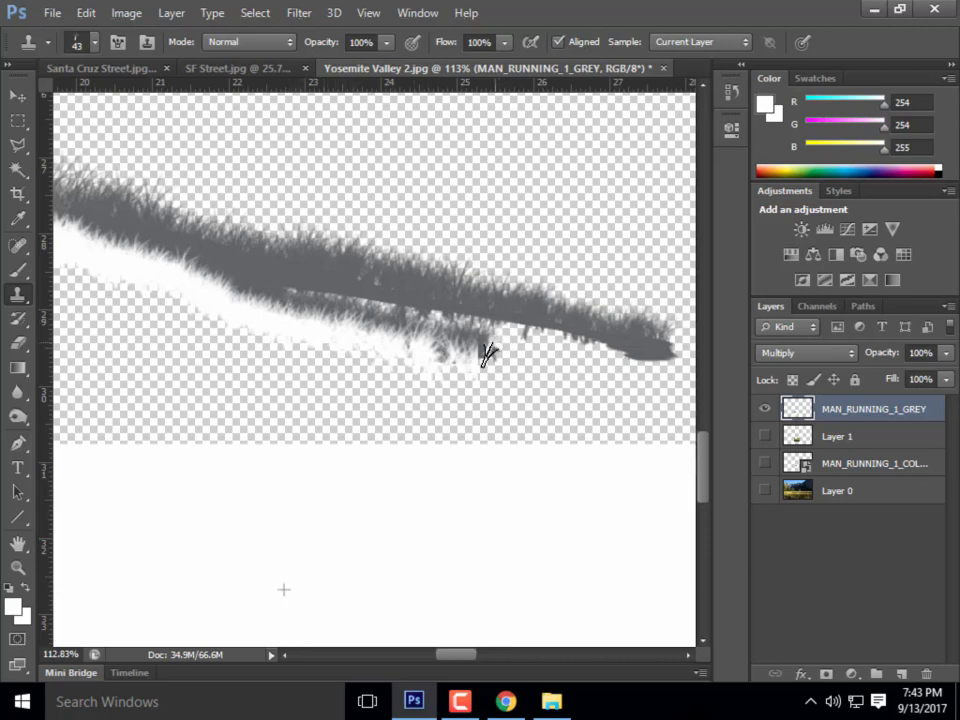
mouse_move(485, 355)
mouse_down()
mouse_move(456, 360)
mouse_move(499, 356)
mouse_move(438, 356)
mouse_up()
mouse_move(620, 349)
mouse_down()
mouse_move(573, 340)
mouse_move(656, 359)
mouse_move(643, 380)
mouse_up()
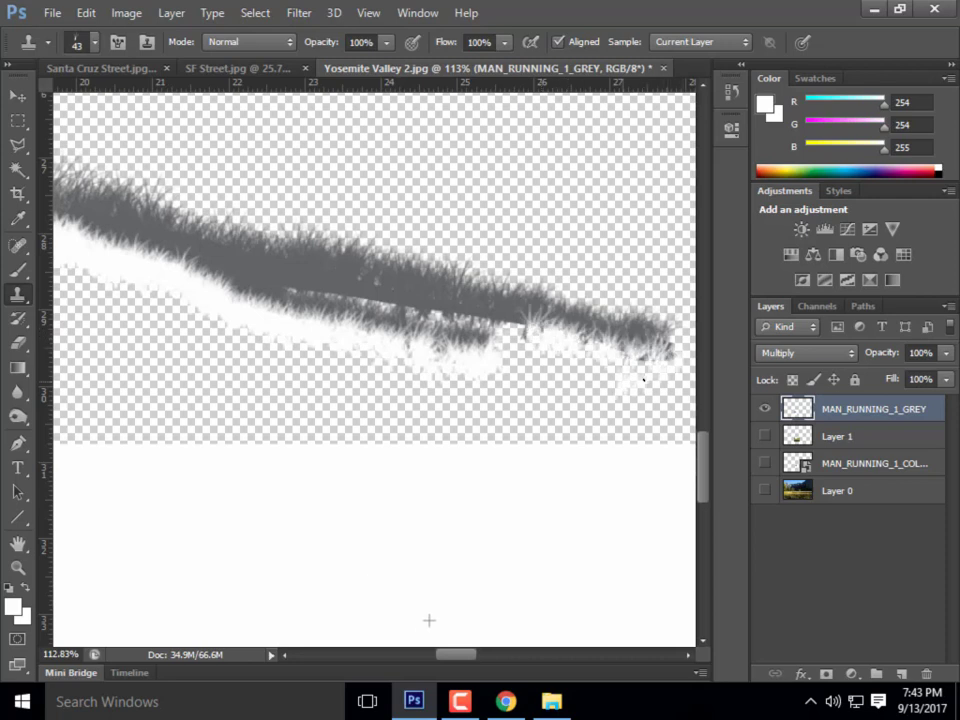
drag(525, 328, 493, 327)
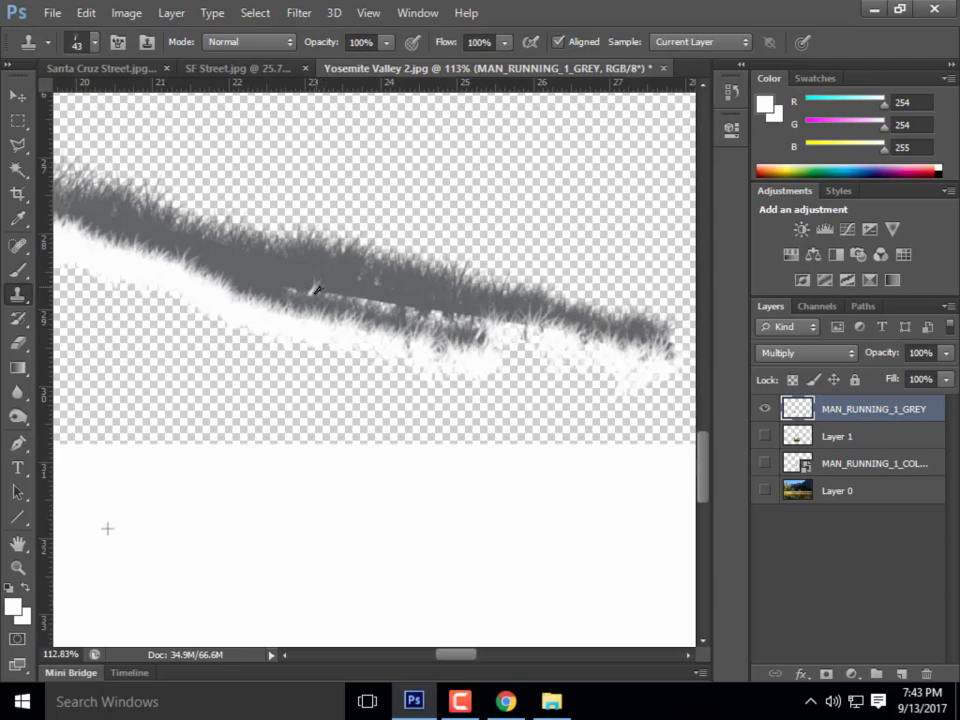
mouse_move(316, 290)
mouse_down()
mouse_move(301, 289)
mouse_move(408, 296)
mouse_move(439, 313)
mouse_move(527, 330)
mouse_up()
scroll(485, 395, down, 5)
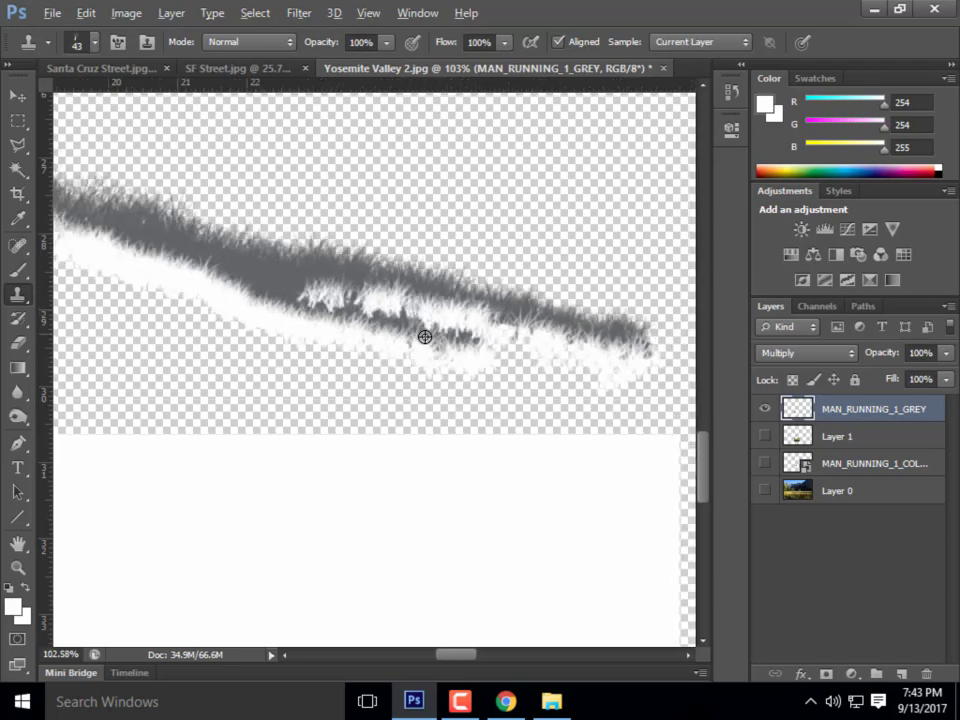
scroll(527, 364, up, 5)
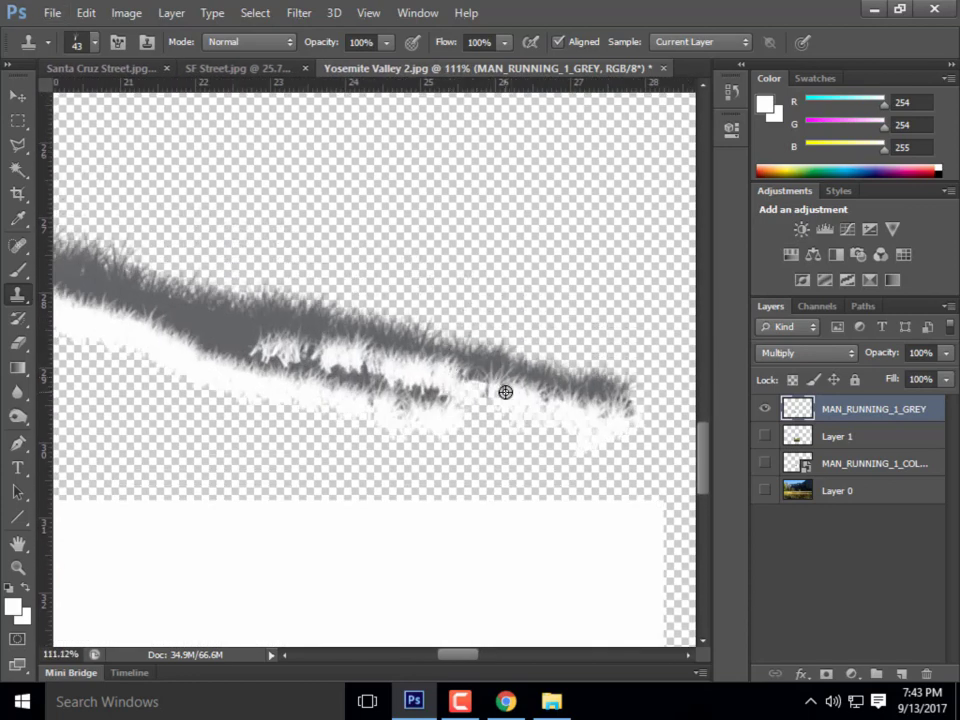
scroll(506, 392, up, 3)
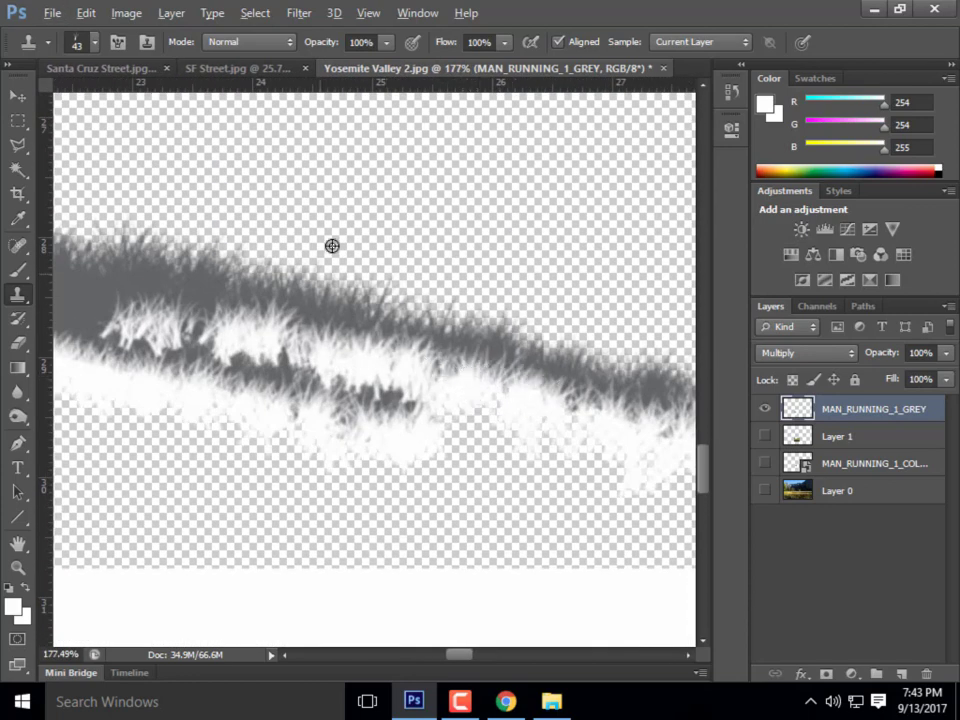
scroll(332, 246, down, 5)
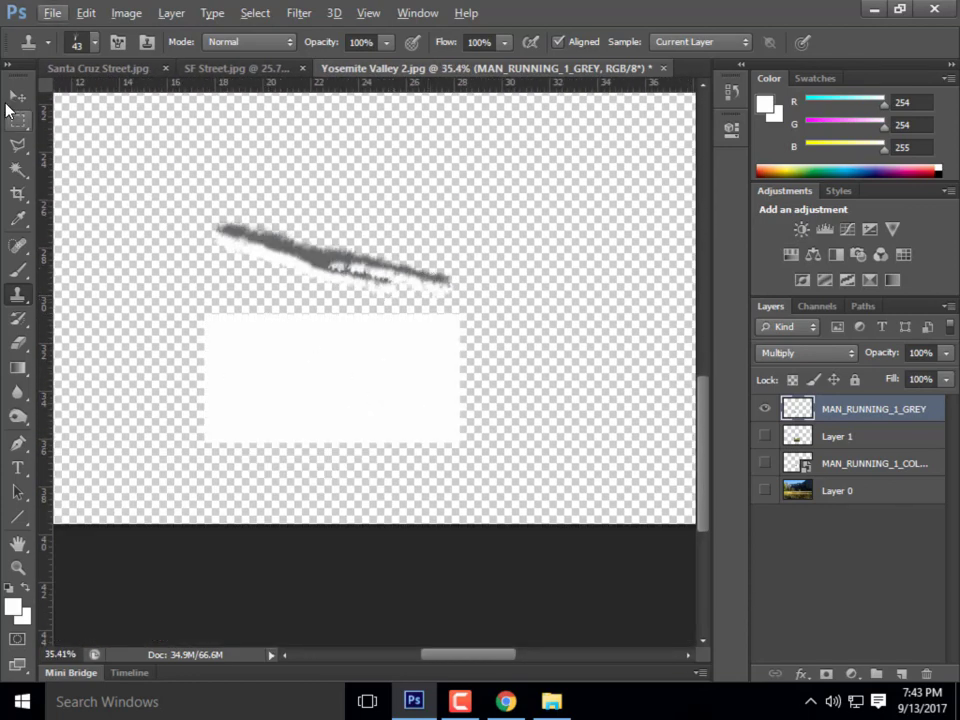
Marquee the leftover white block below the shadow, delete it, and deselect
click(12, 120)
drag(201, 310, 470, 435)
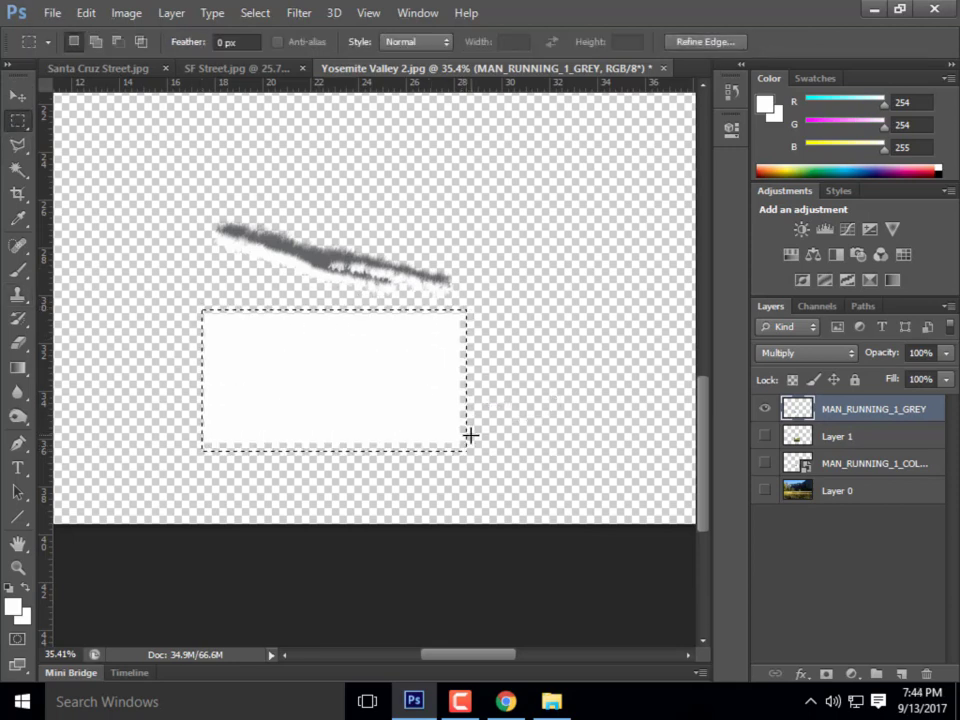
key(Delete)
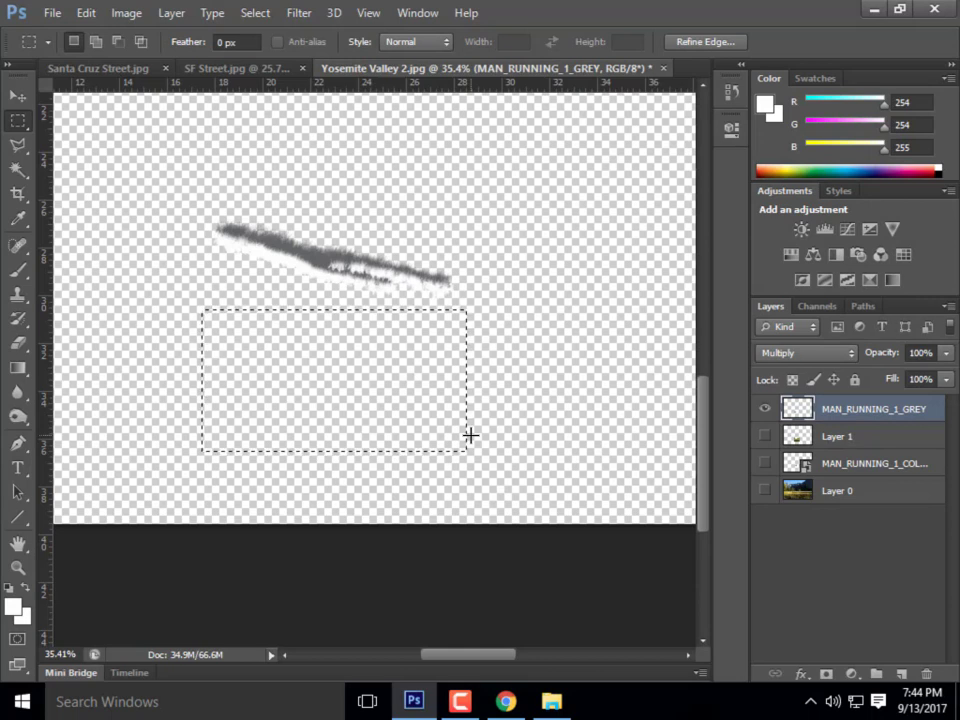
key(ctrl+d)
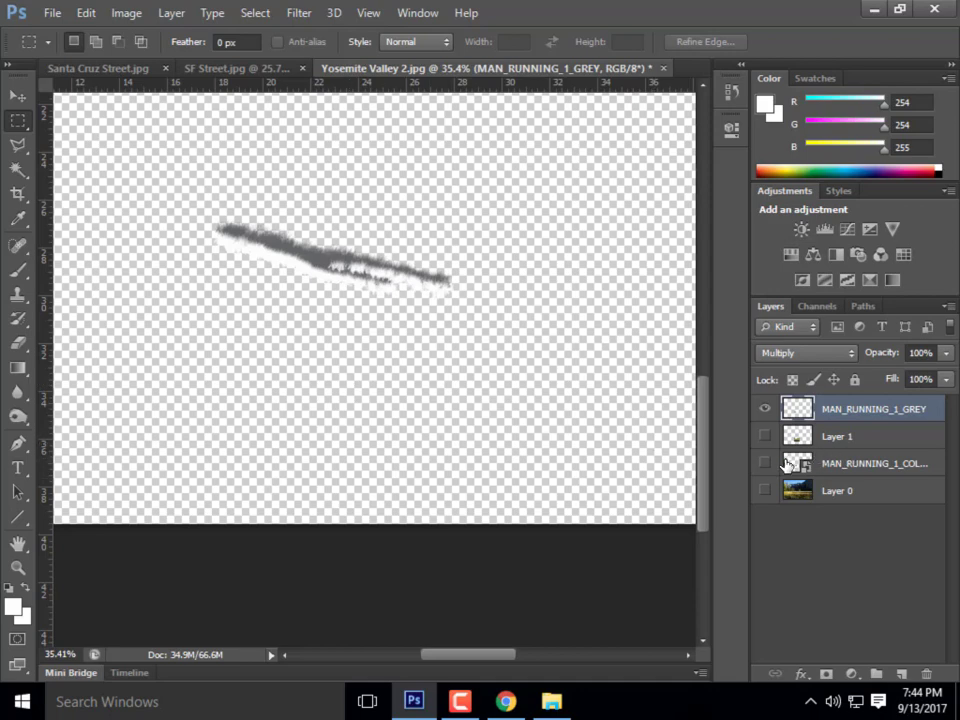
Turn the runner and meadow layers back on, fit the image with Ctrl+0, and Free Transform the shadow
drag(768, 435, 765, 495)
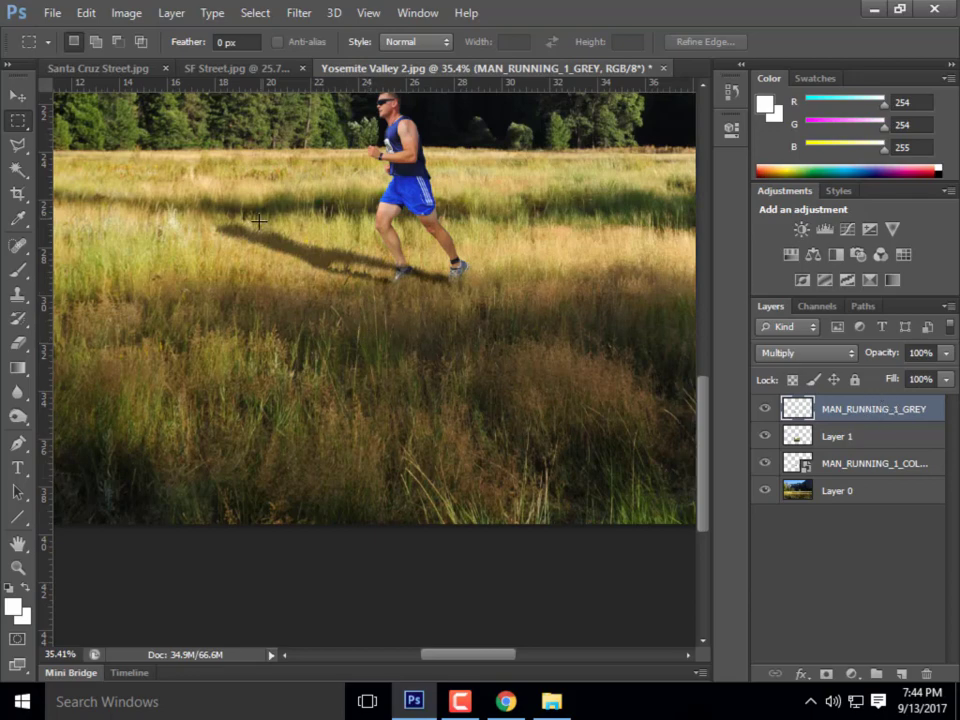
scroll(258, 220, up, 5)
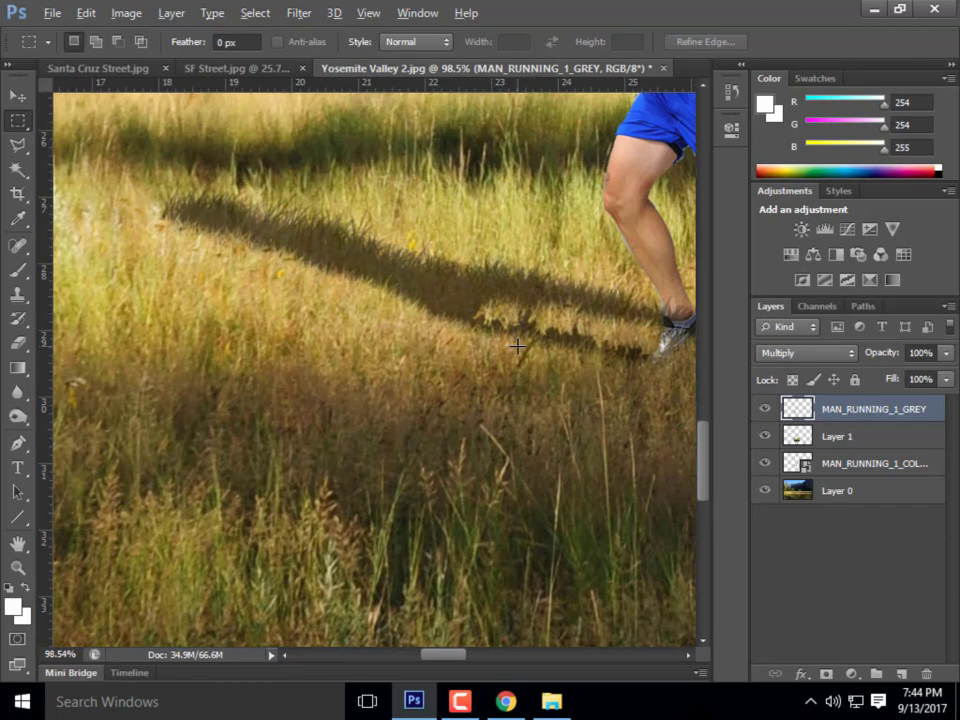
key(alt)
scroll(160, 220, up, 5)
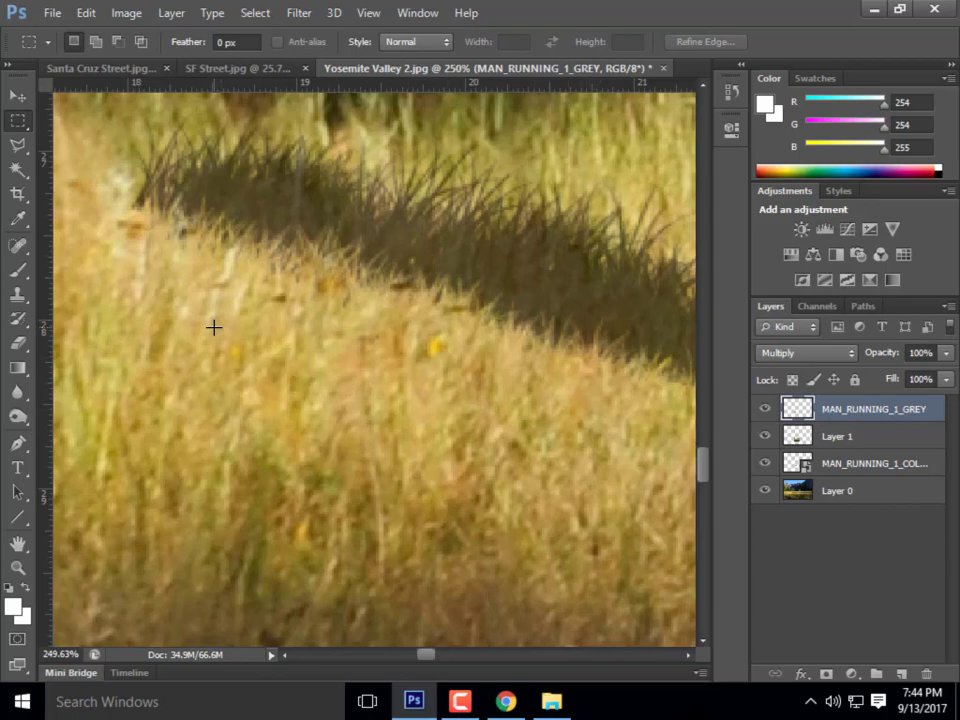
key(ctrl+0)
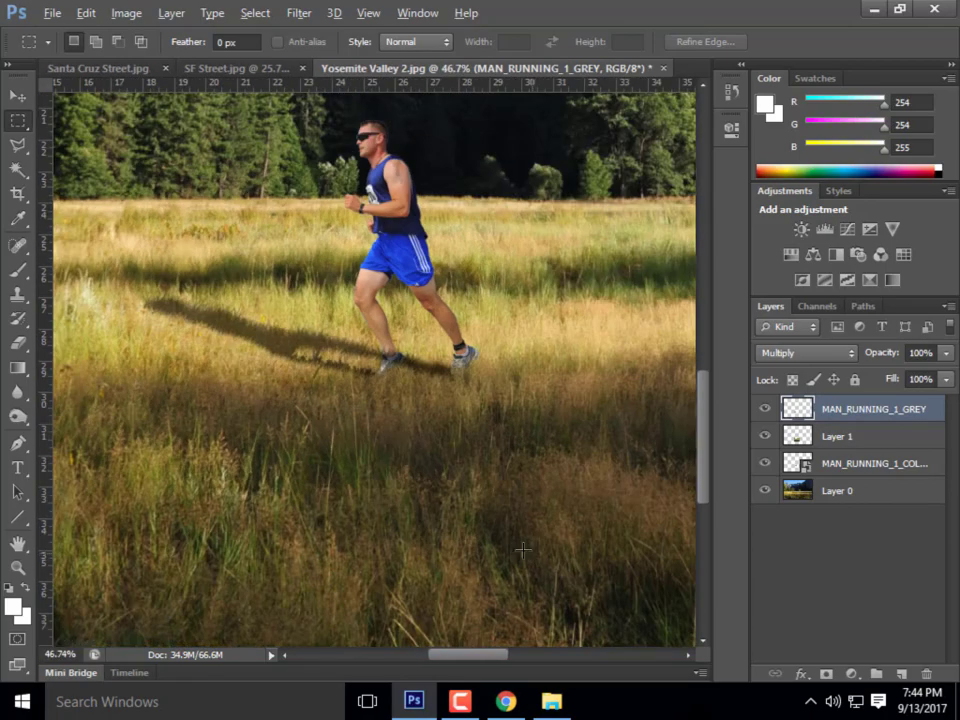
scroll(368, 448, down, 9)
scroll(429, 450, up, 5)
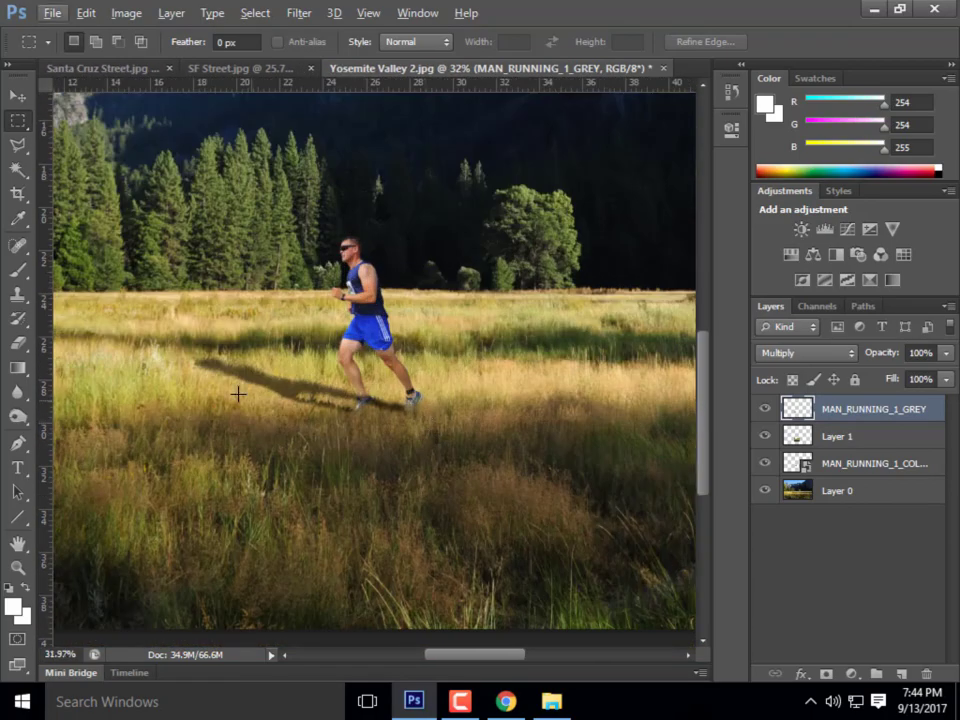
scroll(238, 394, up, 6)
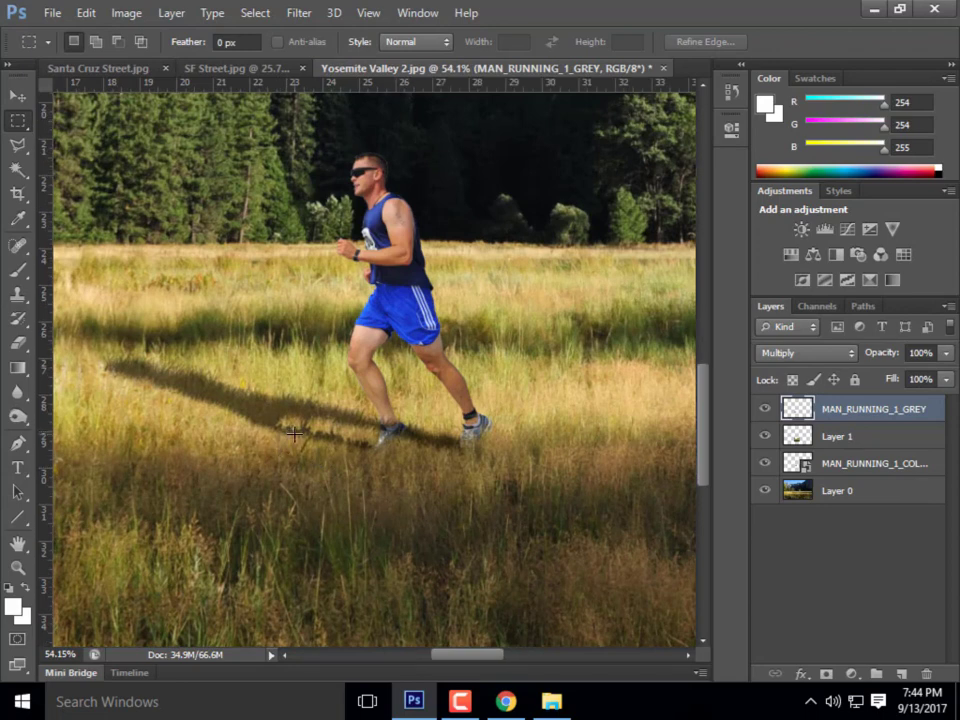
key(ctrl+t)
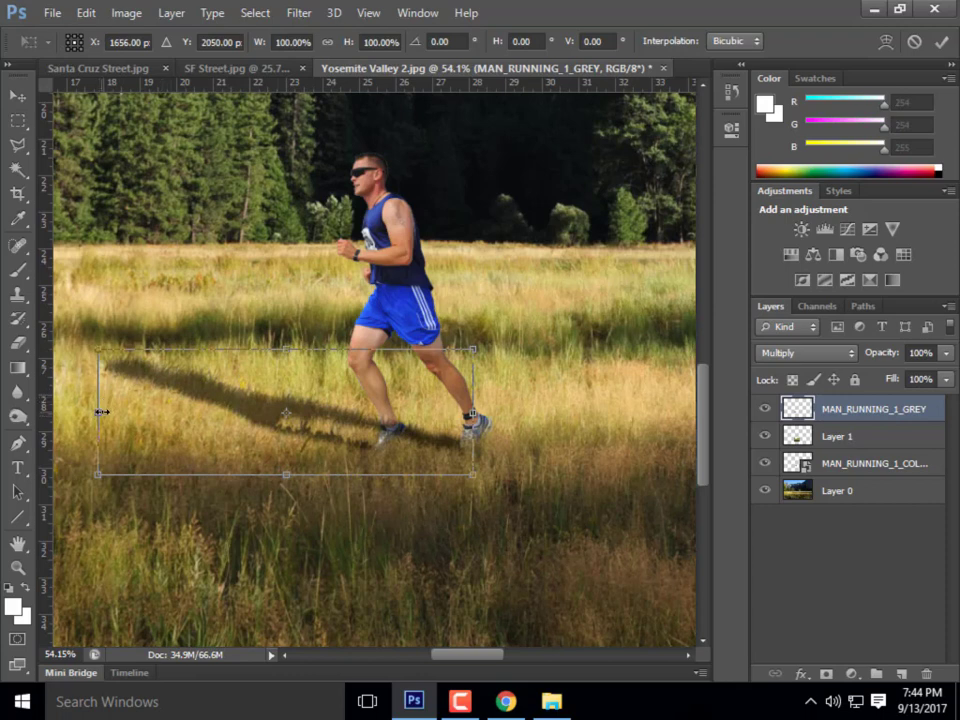
Skew the shadow's left and right ends to follow the ground and apply the transform
drag(102, 415, 93, 451)
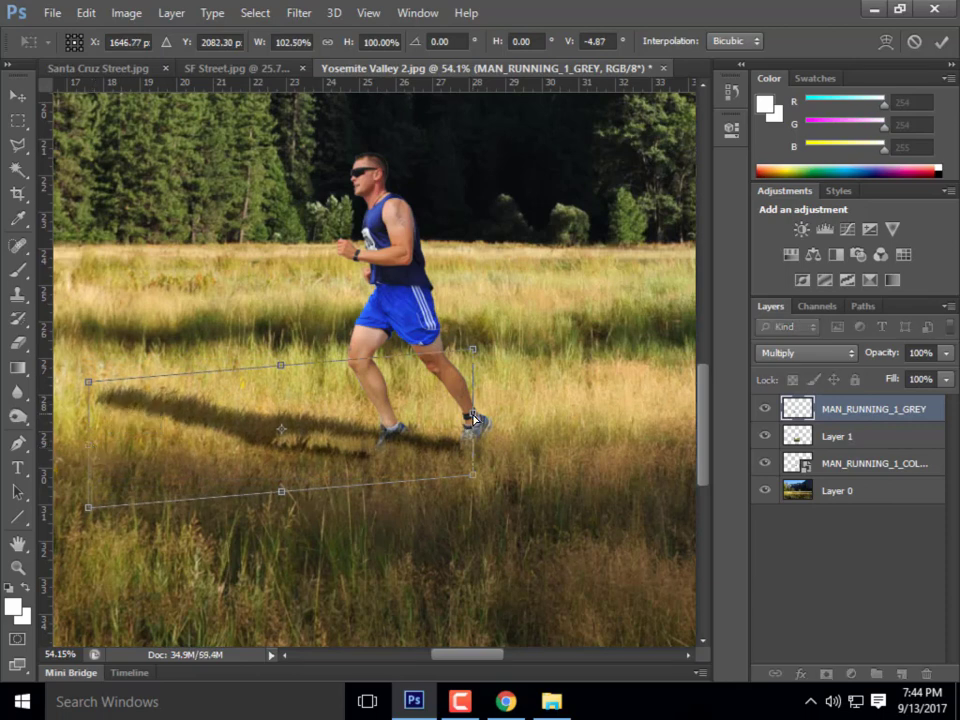
mouse_move(472, 413)
mouse_down()
mouse_move(476, 405)
mouse_move(481, 420)
mouse_up()
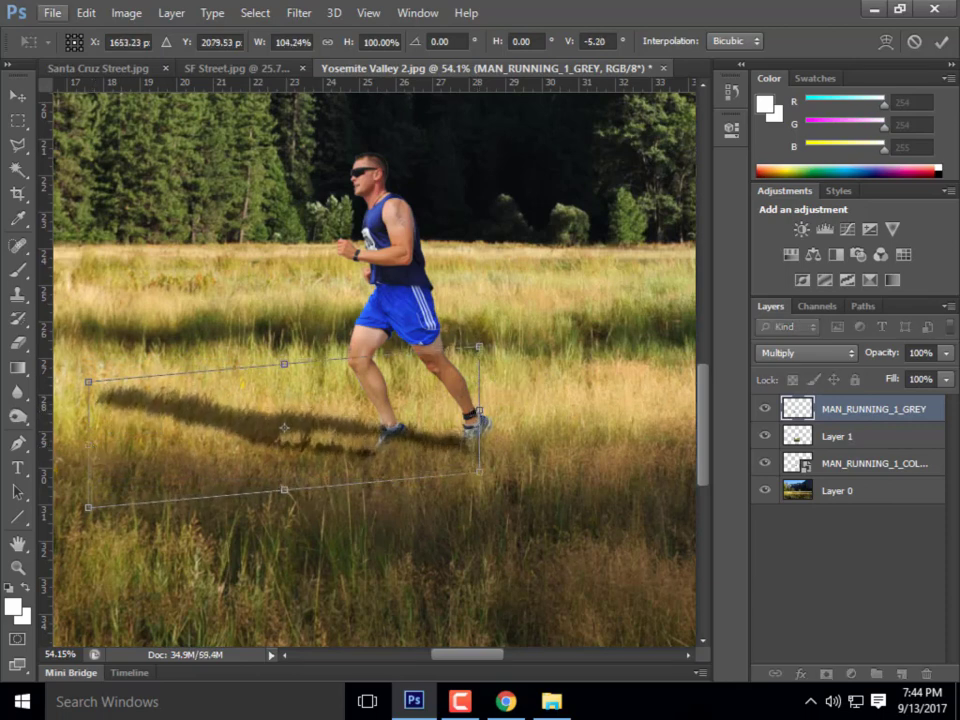
click(17, 94)
click(429, 283)
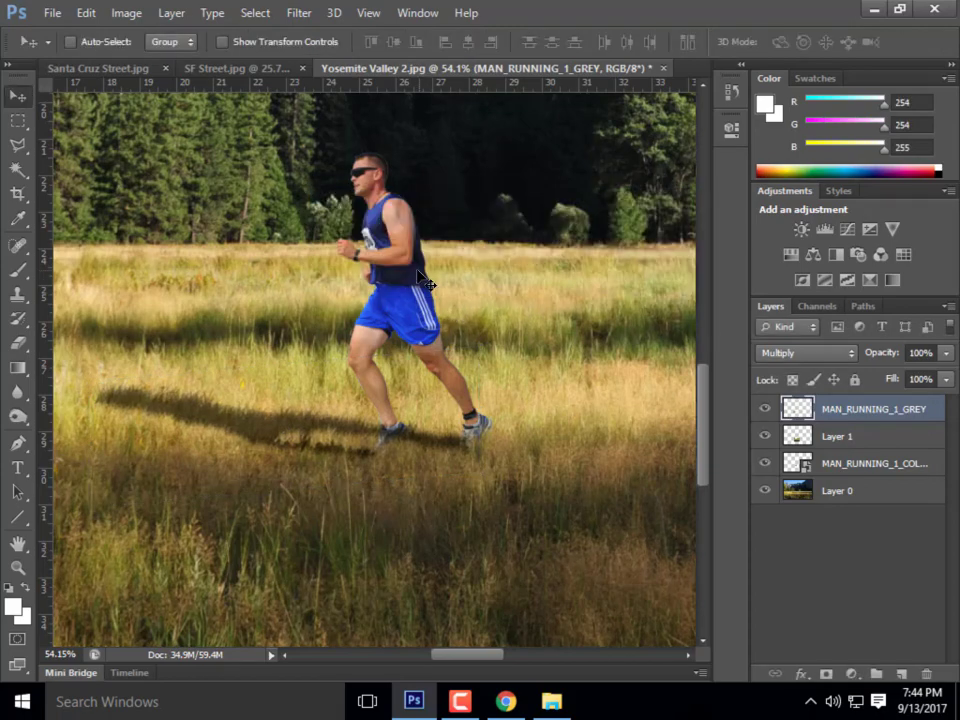
scroll(272, 346, down, 2)
scroll(272, 346, down, 2)
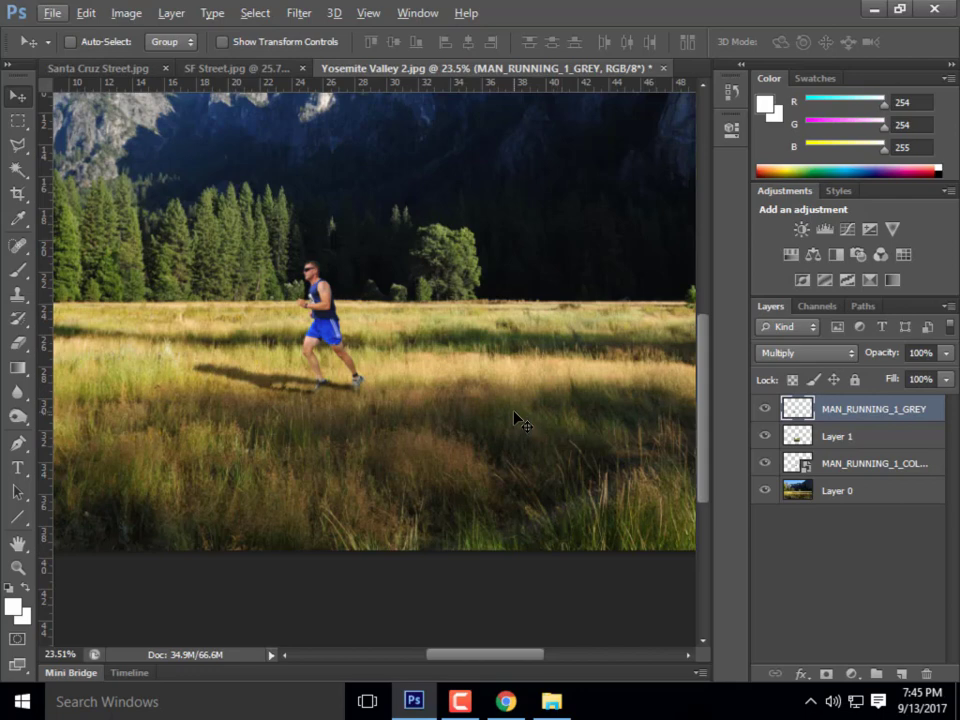
Set the shadow layer opacity to 70% and reorder it below the runner's colour layer
click(884, 357)
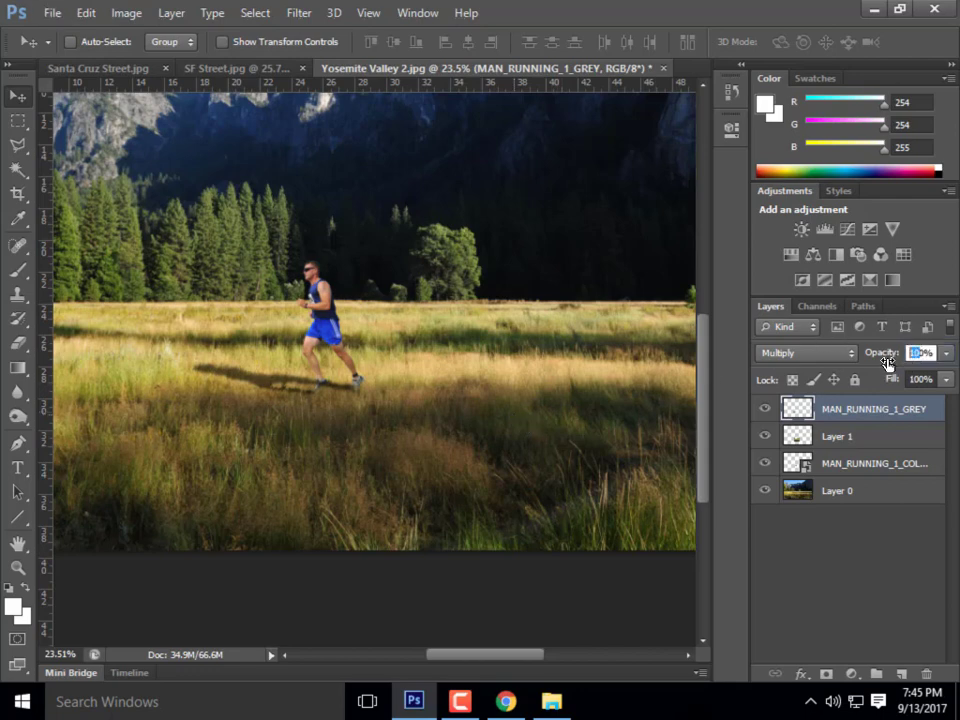
text(80)
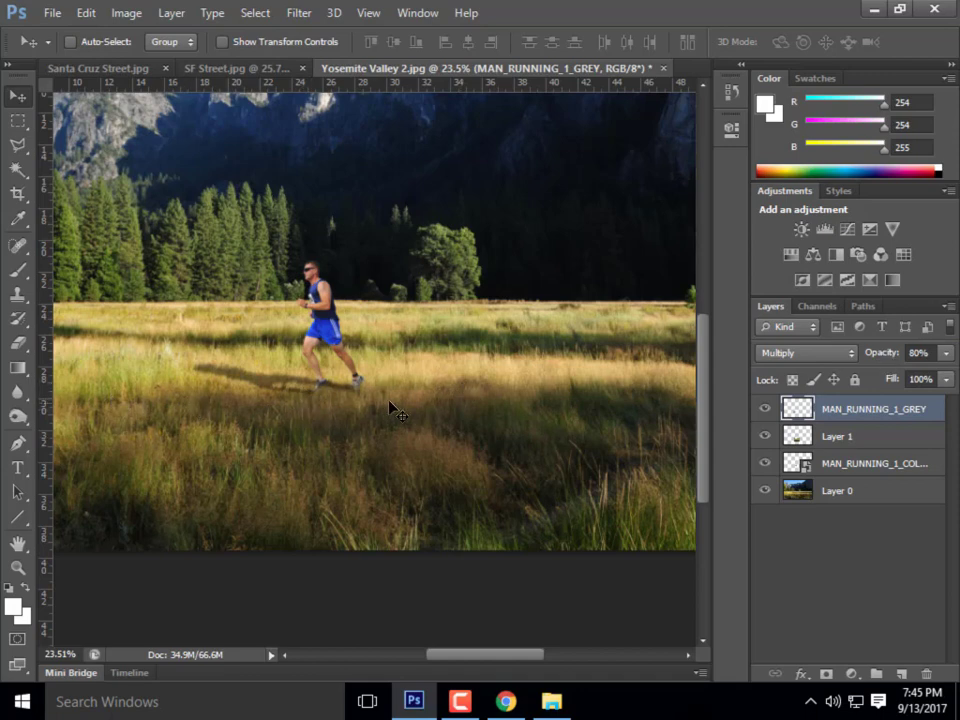
click(870, 360)
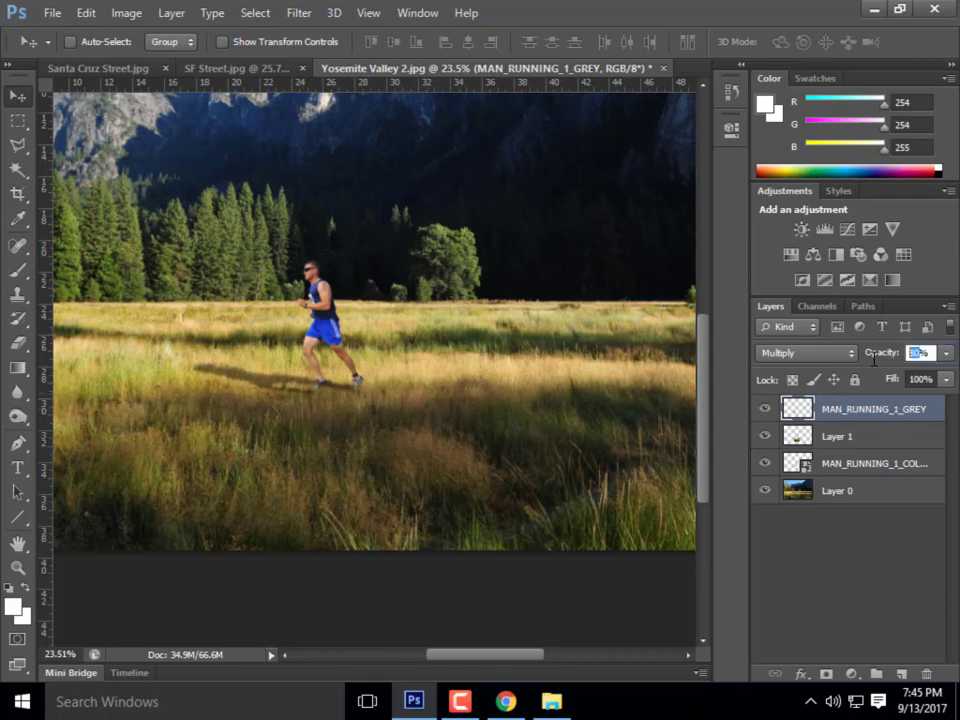
text(60)
key(Return)
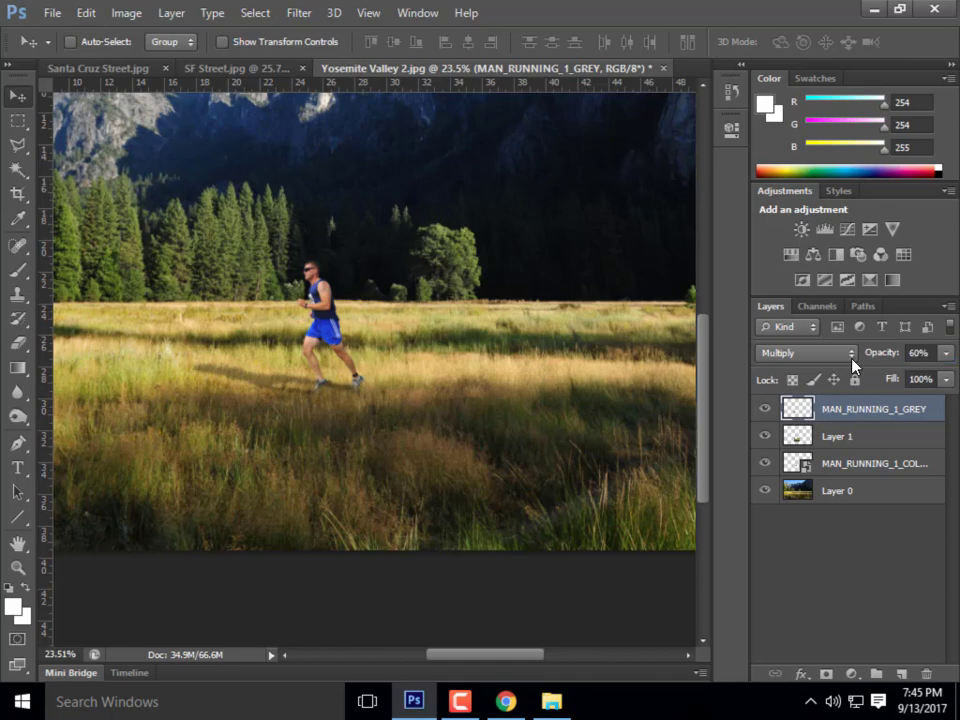
click(880, 358)
text(70)
key(Return)
mouse_move(879, 416)
mouse_down()
mouse_move(876, 446)
mouse_move(876, 405)
mouse_up()
drag(868, 460, 856, 481)
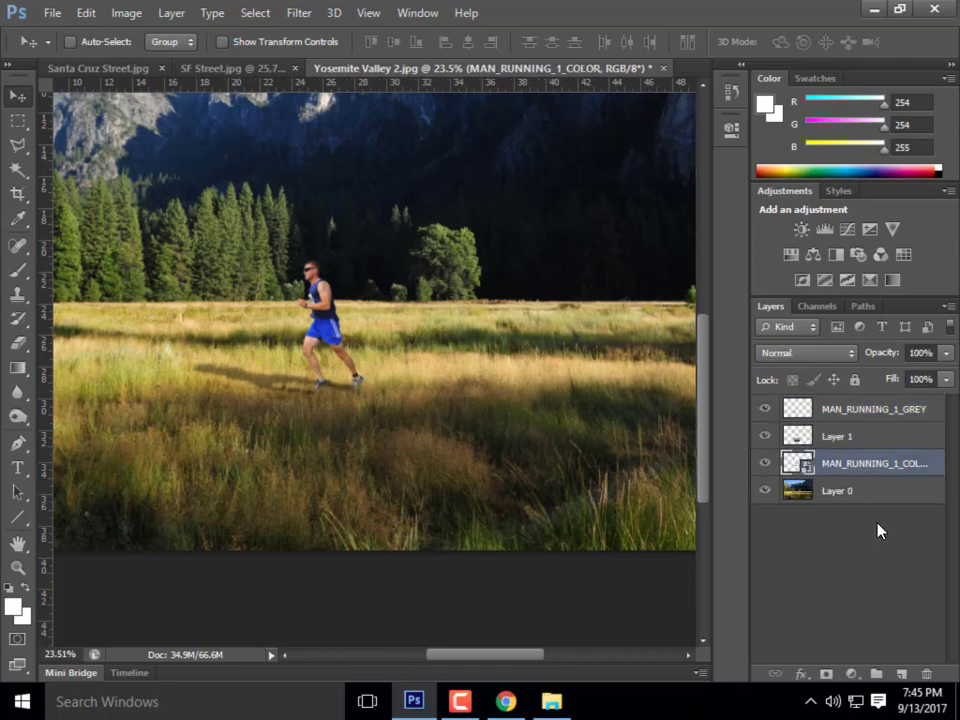
scroll(388, 435, down, 2)
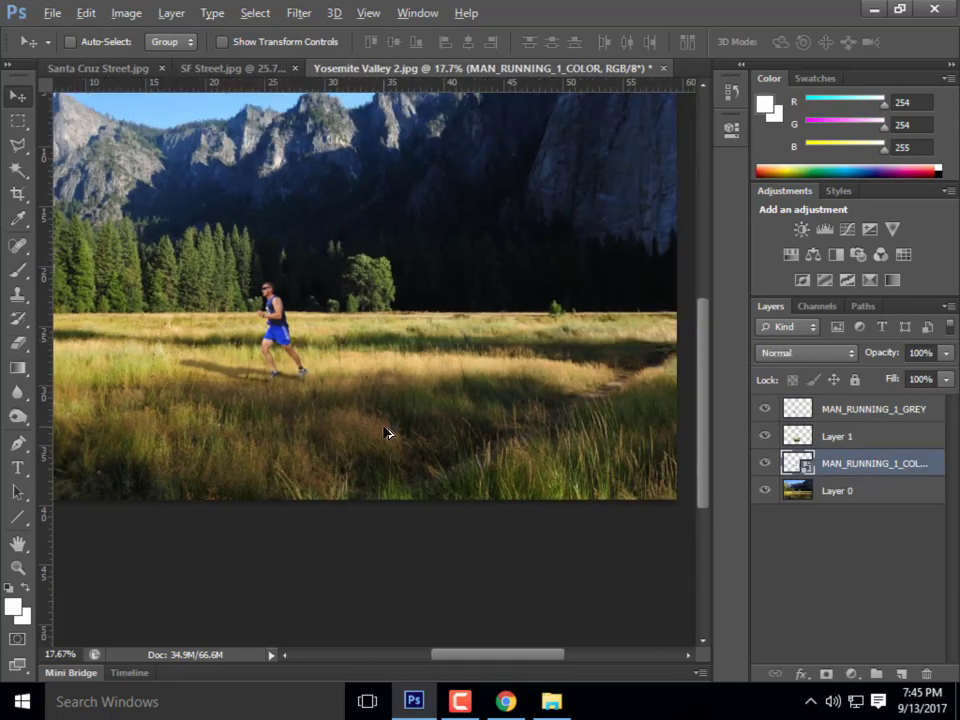
key(alt)
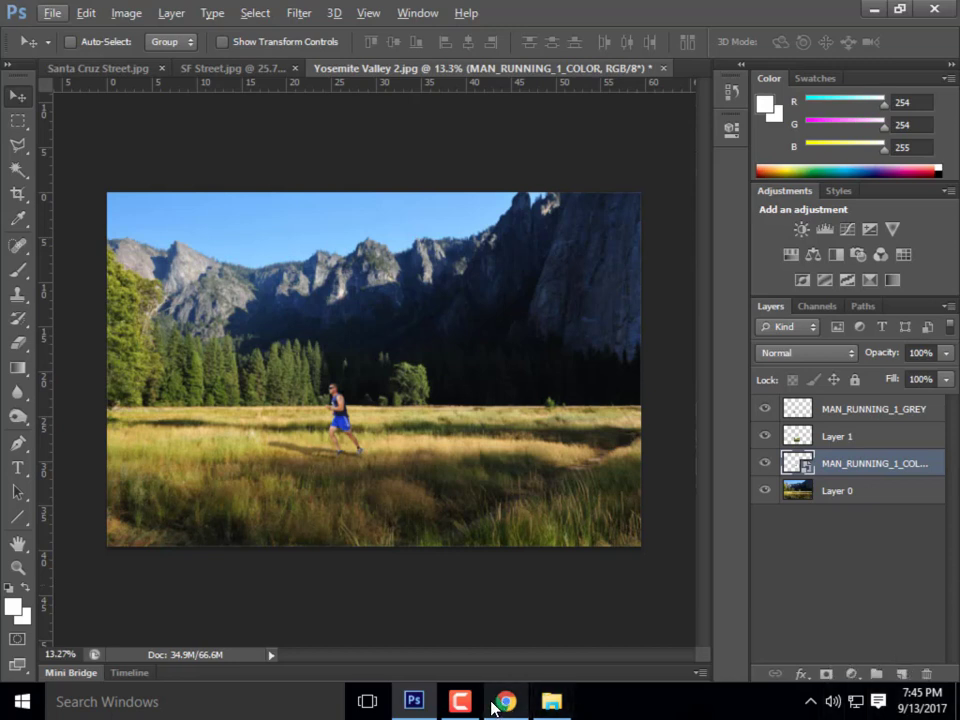
click(460, 701)
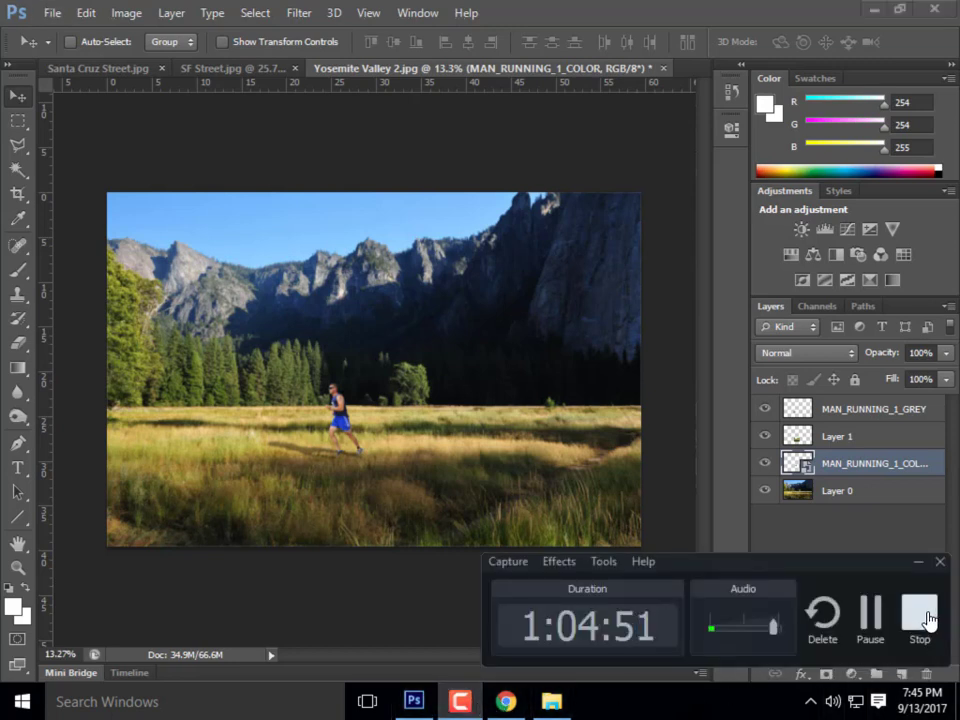